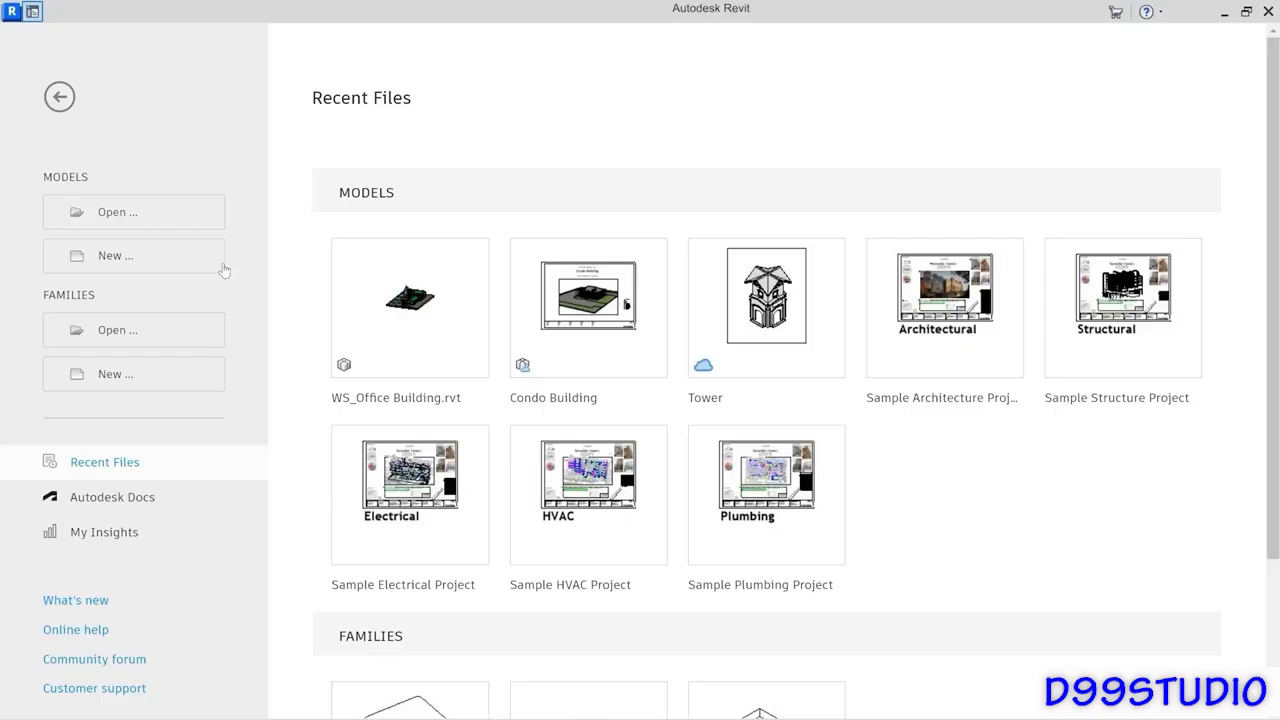
# Start a new model project and open the template browser at the English-Imperial folder.
pyautogui.click(120, 270)
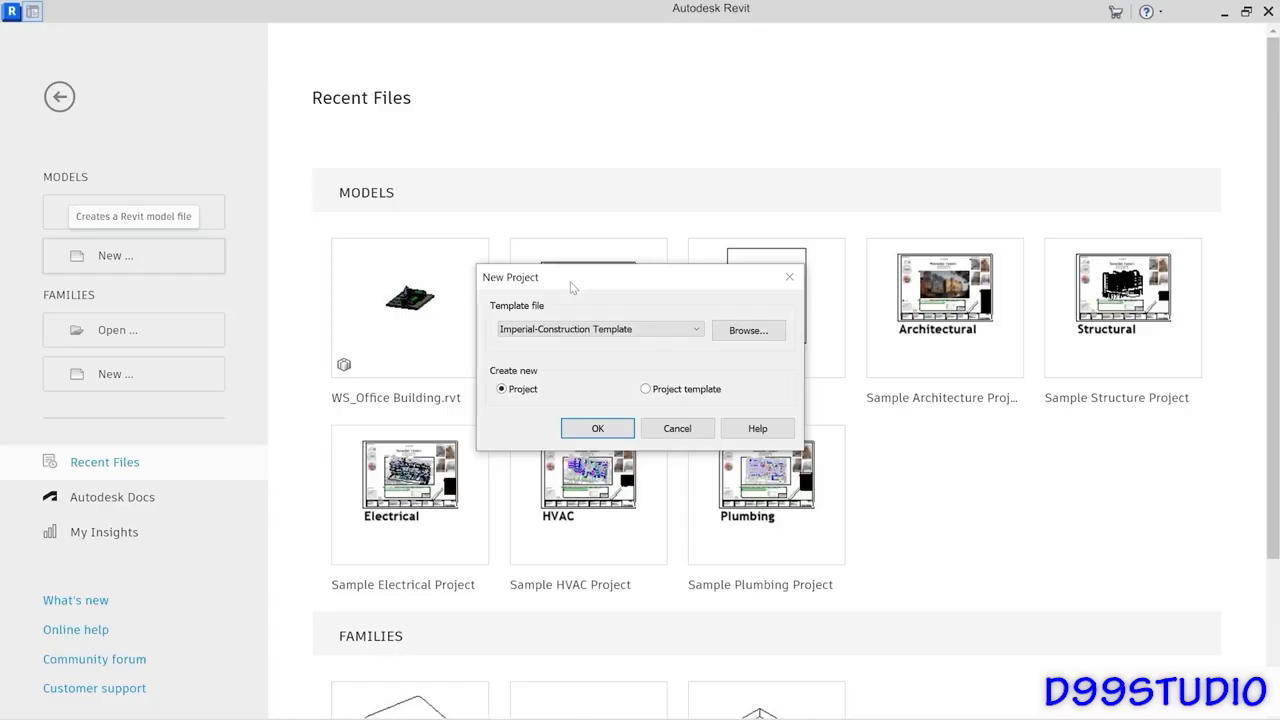
pyautogui.click(665, 330)
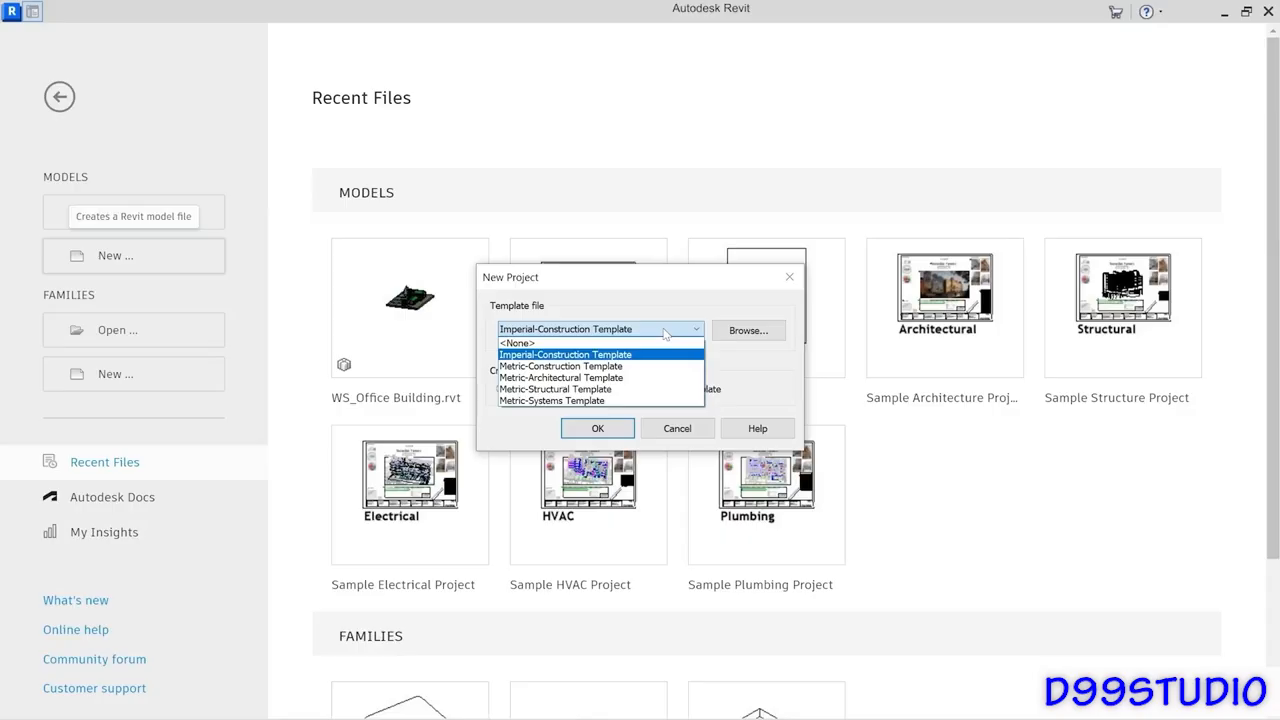
pyautogui.click(688, 312)
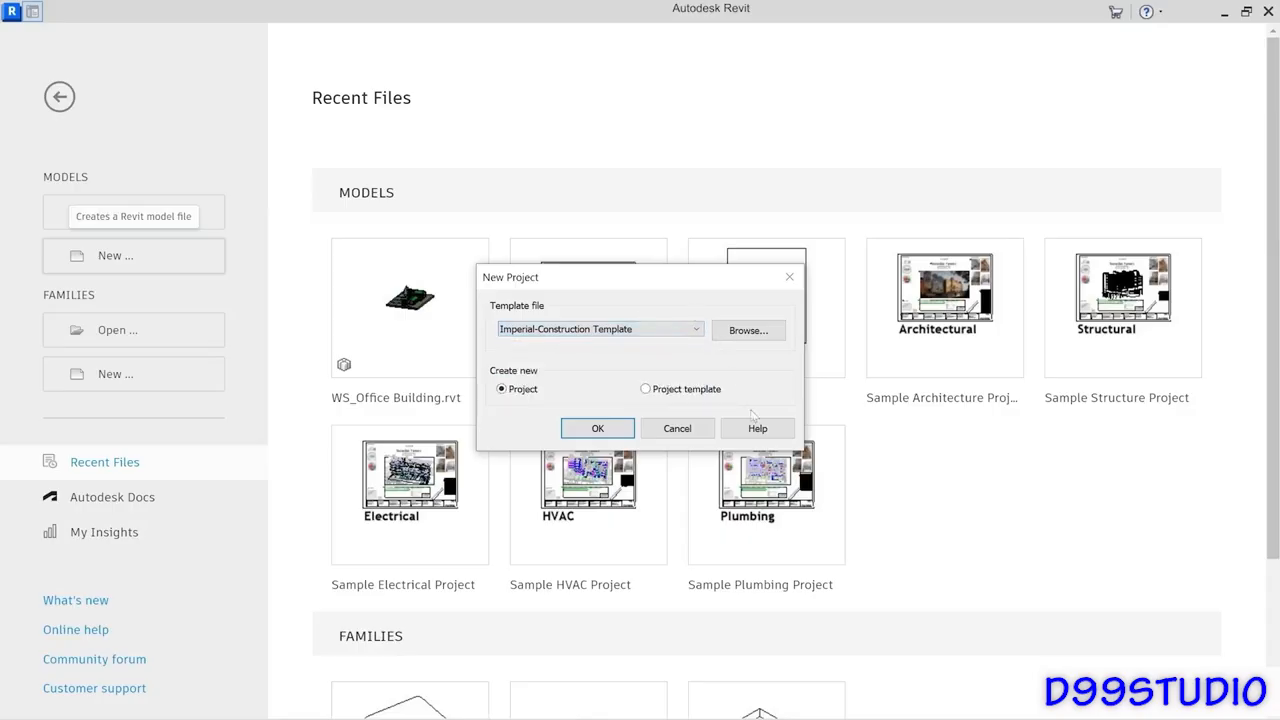
pyautogui.click(757, 334)
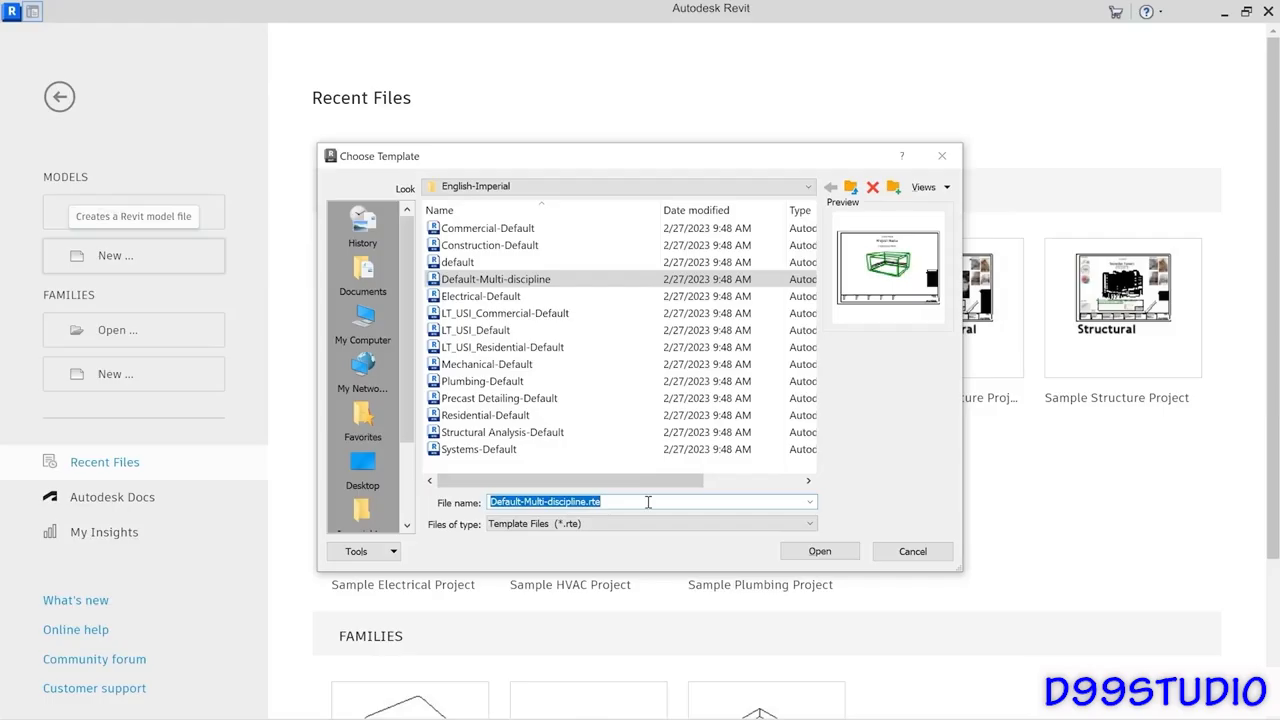
pyautogui.click(630, 502)
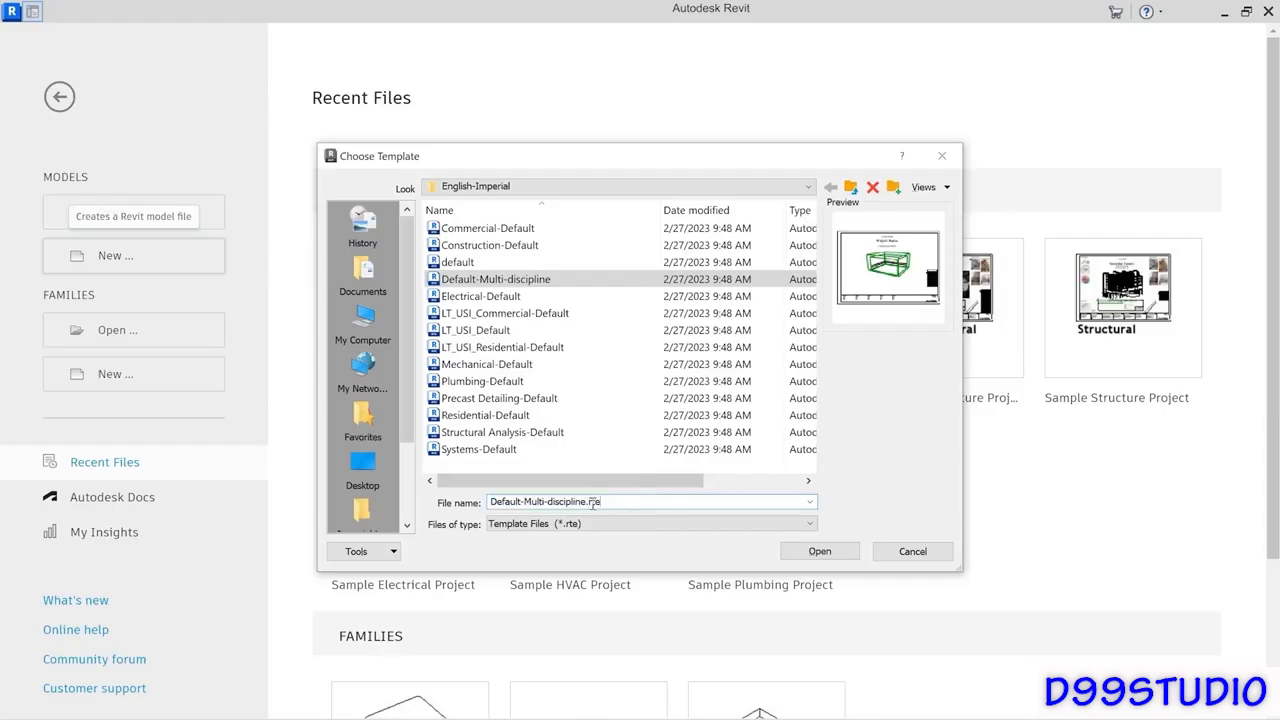
pyautogui.doubleClick(593, 502)
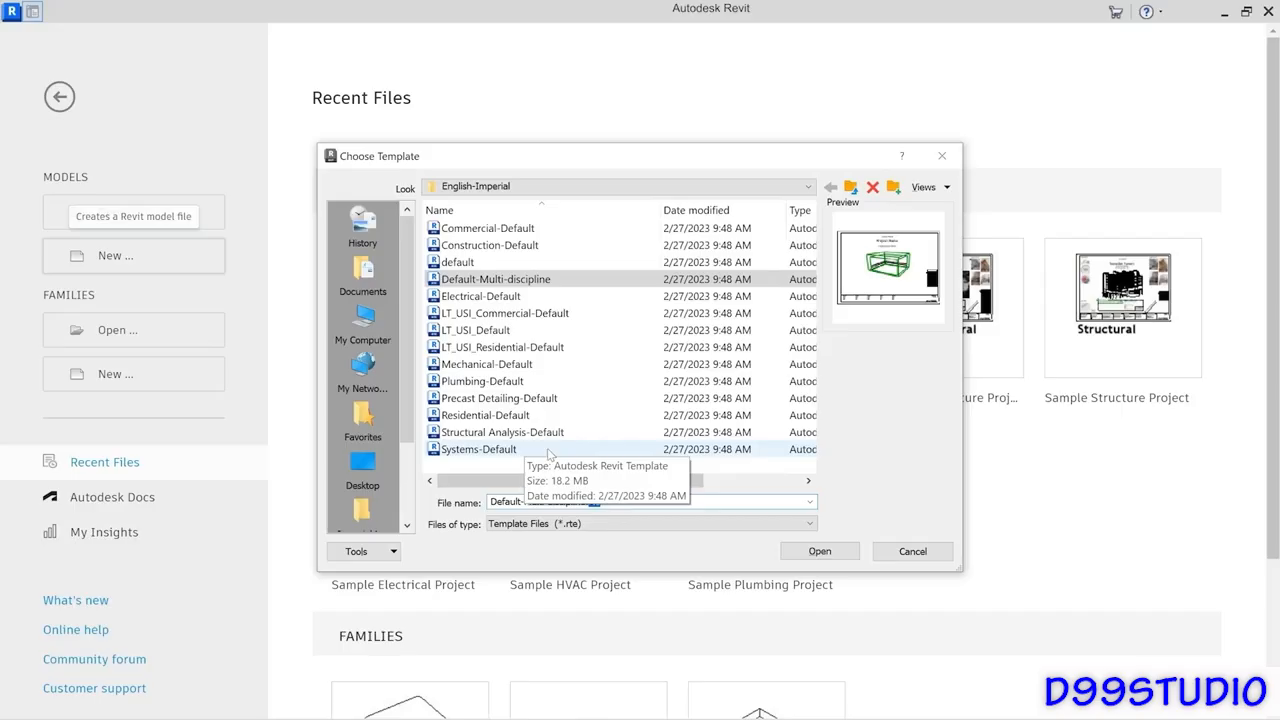
# Preview several English-Imperial templates and the Default-Multi-Discipline_Metric template in the English folder.
pyautogui.click(476, 383)
pyautogui.click(472, 368)
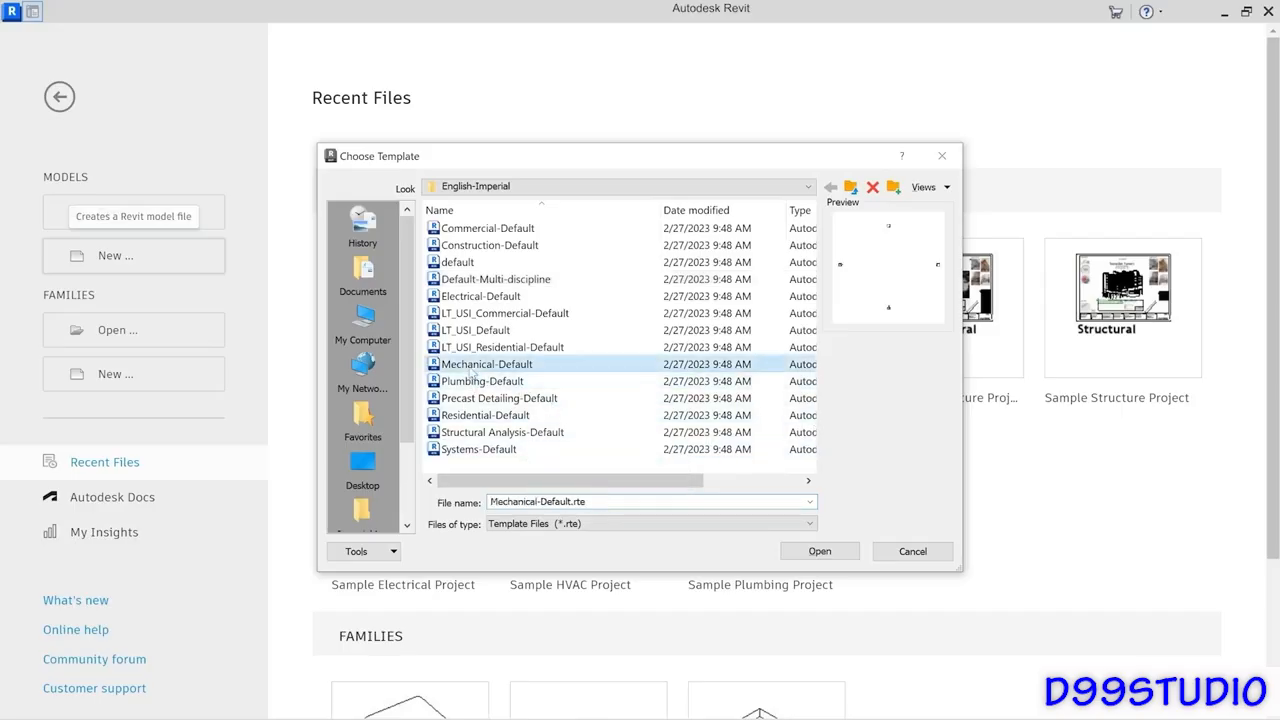
pyautogui.click(482, 229)
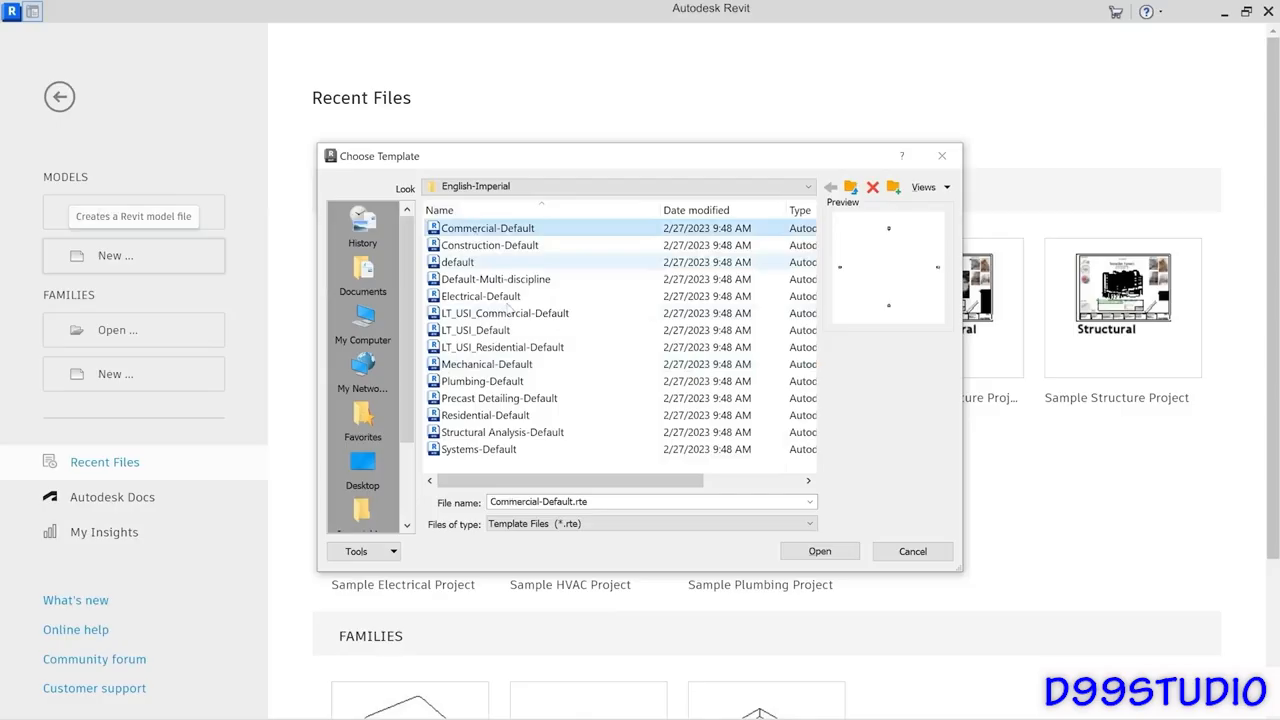
pyautogui.click(485, 416)
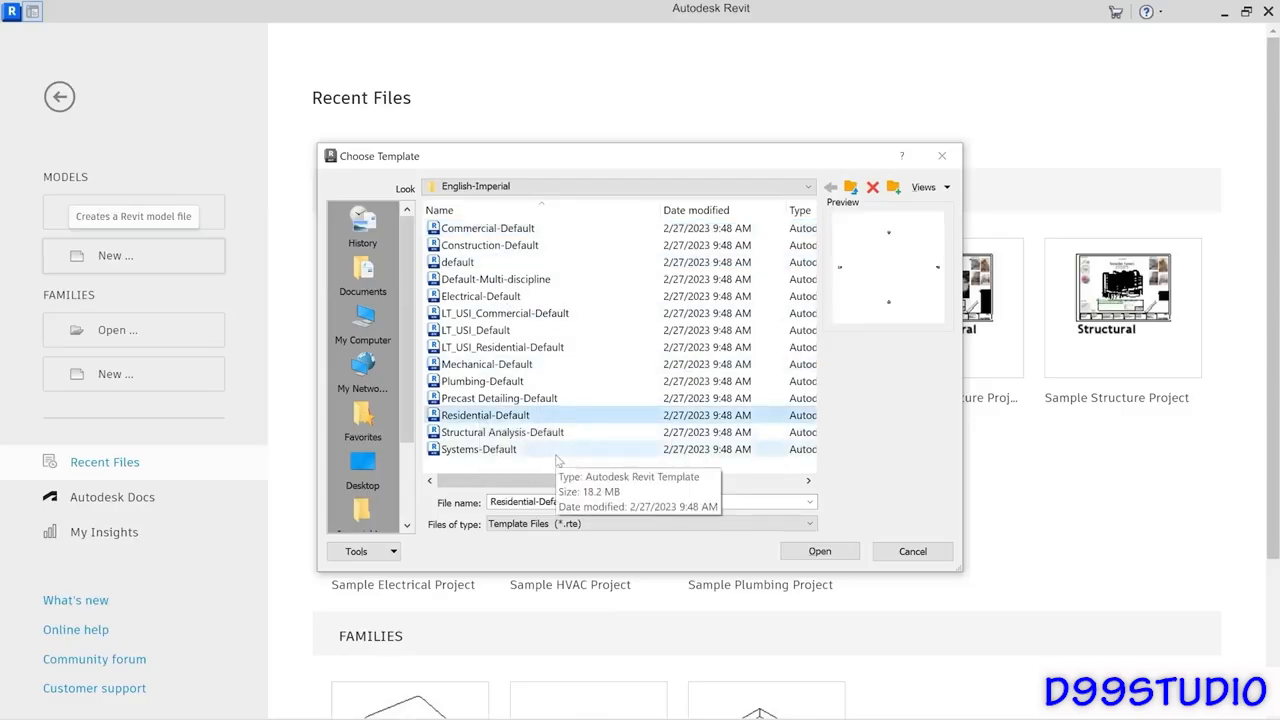
pyautogui.click(544, 281)
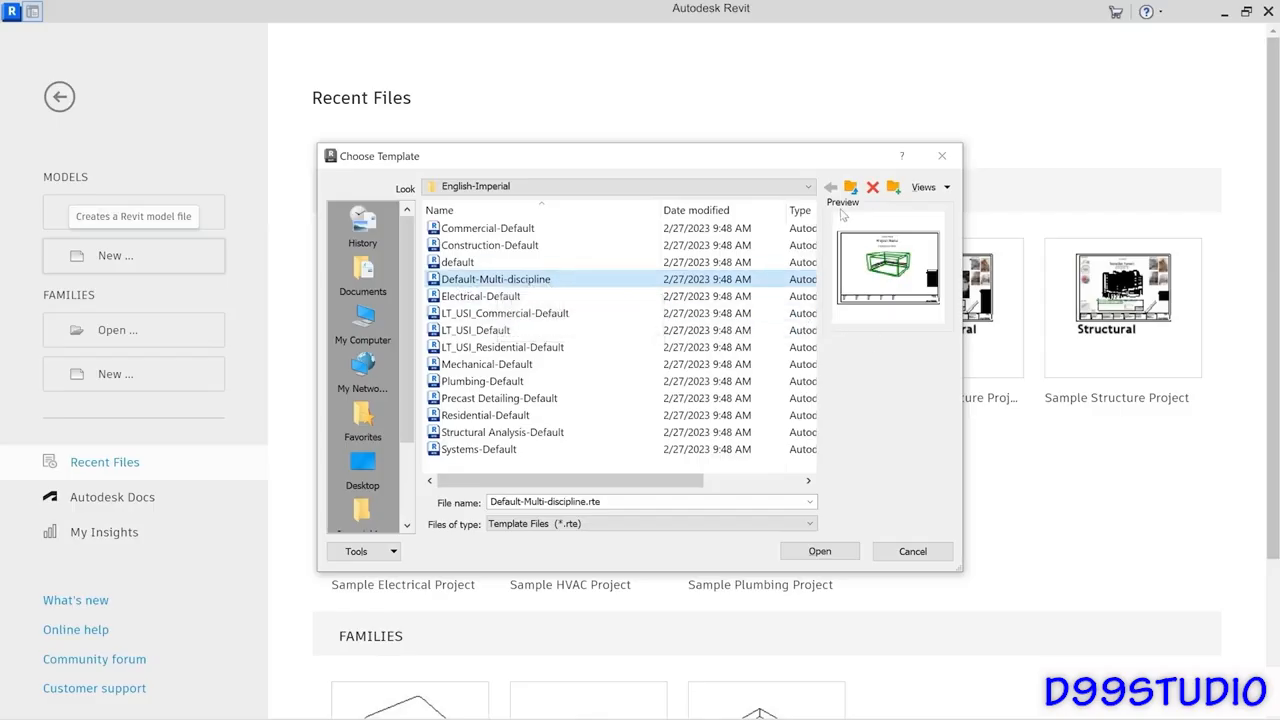
pyautogui.click(851, 189)
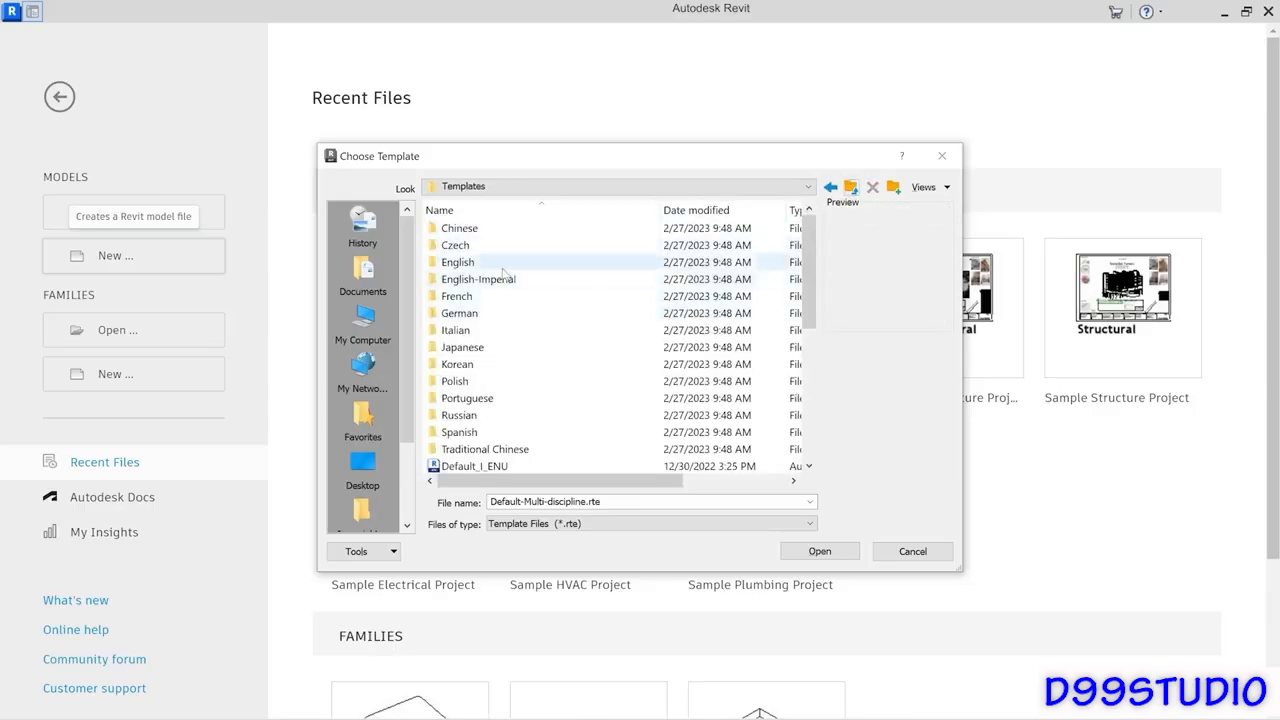
pyautogui.doubleClick(452, 265)
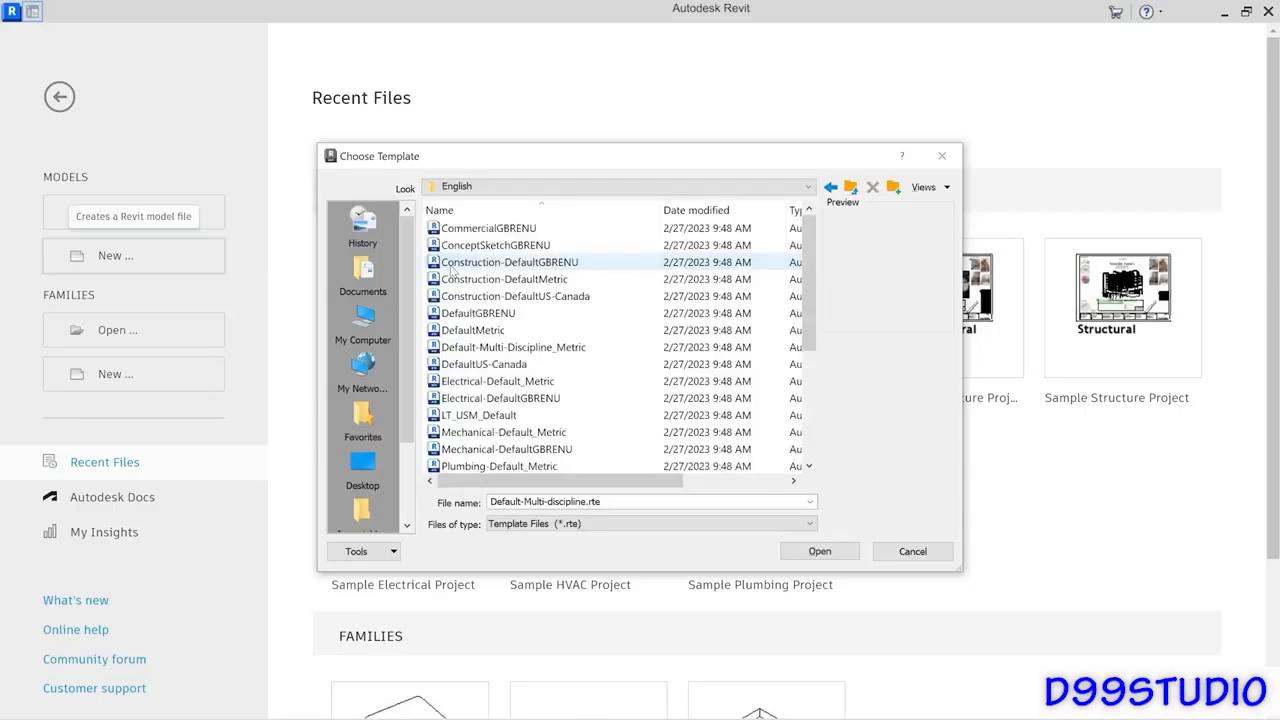
pyautogui.click(612, 348)
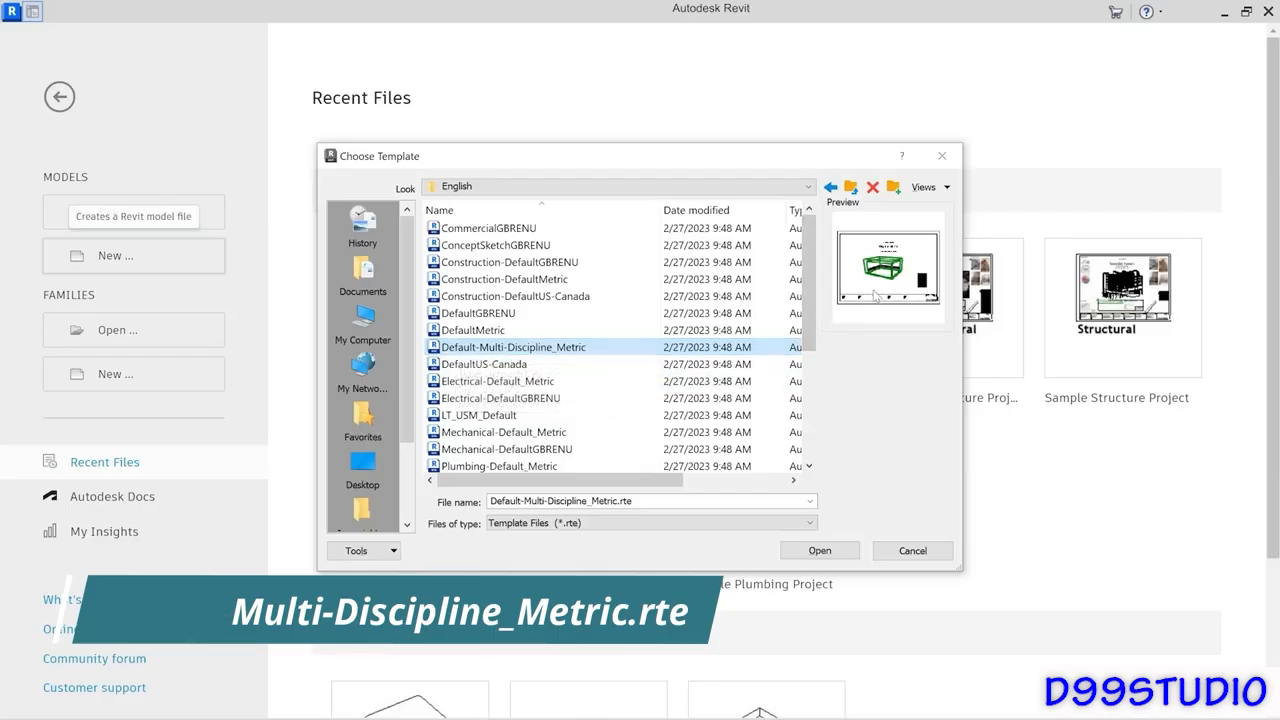
# Choose Default-Multi-discipline.rte from the English-Imperial folder as the template and create the project.
pyautogui.click(850, 188)
pyautogui.doubleClick(480, 280)
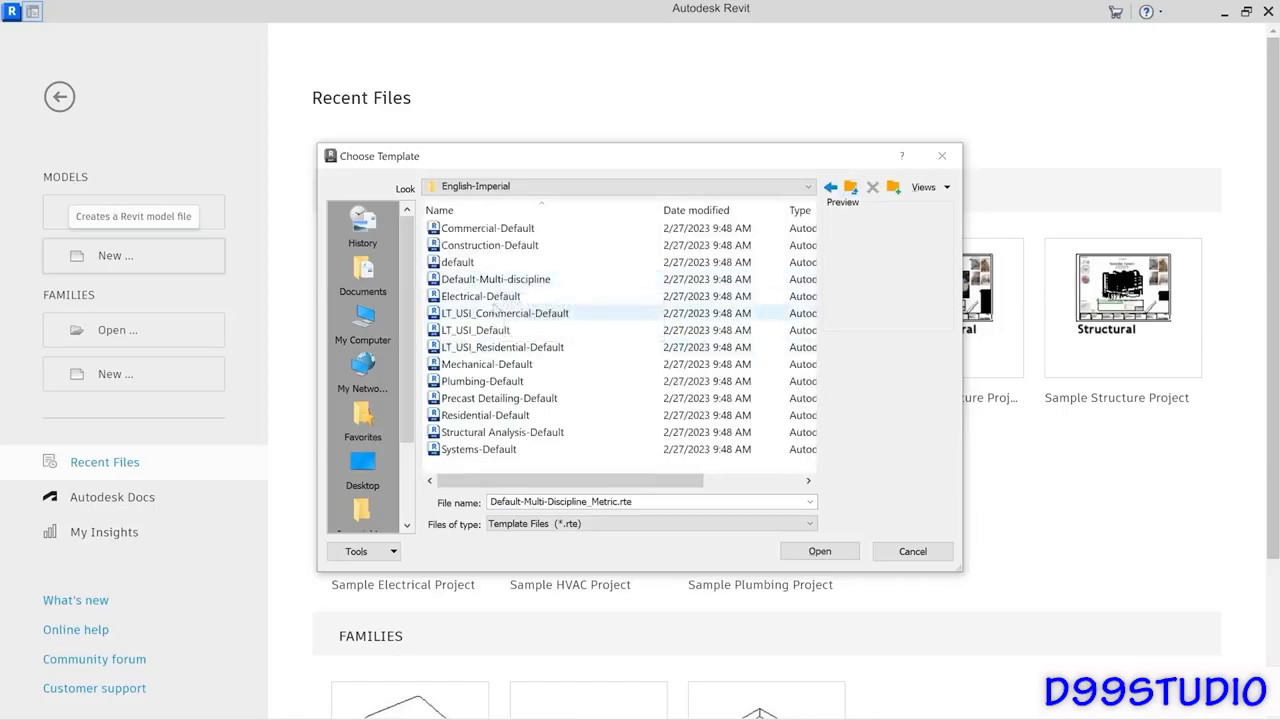
pyautogui.click(490, 280)
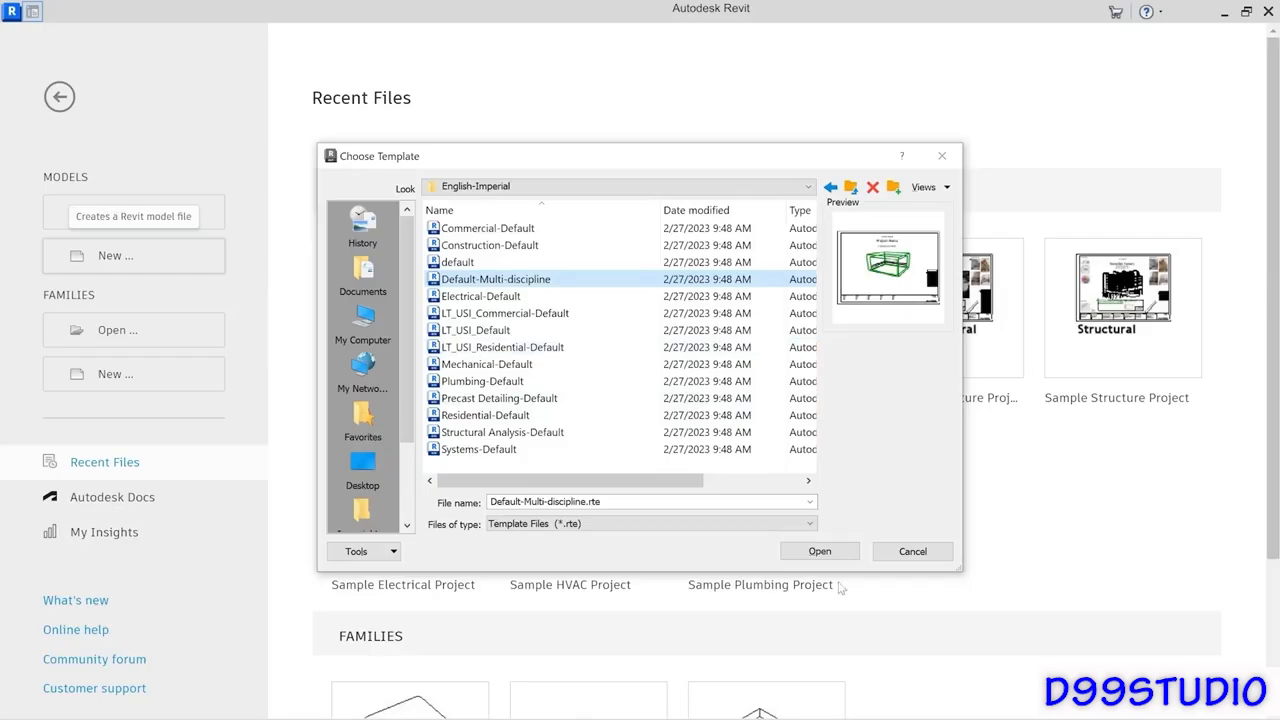
pyautogui.click(847, 558)
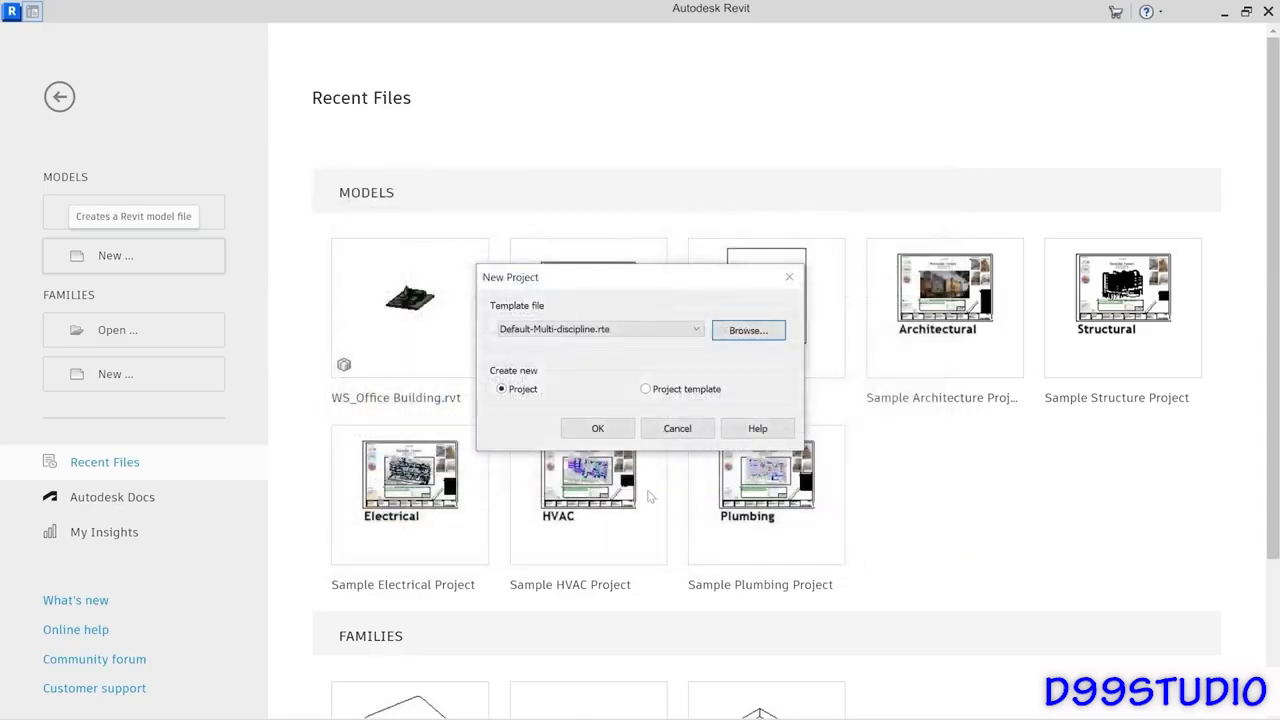
pyautogui.click(605, 433)
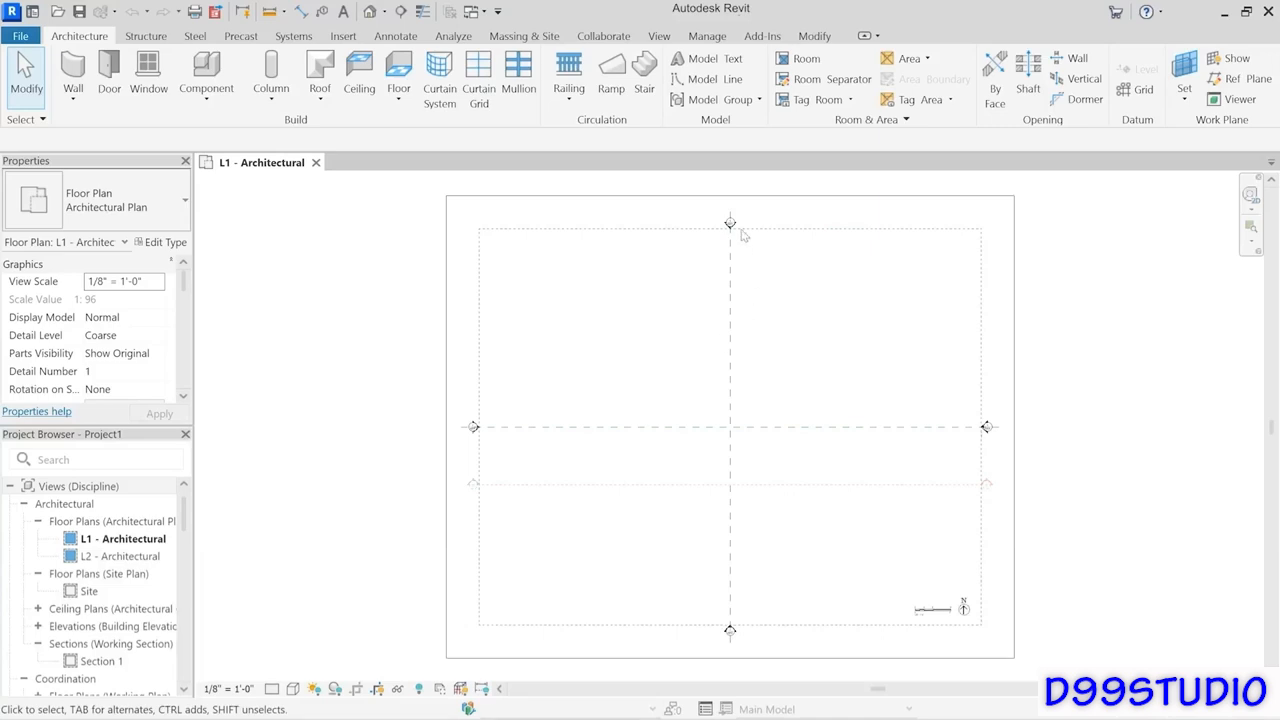
# Examine the building elevation markers and their sheet references around the L1 - Architectural floor plan.
pyautogui.moveTo(698, 211); pyautogui.dragTo(760, 245)
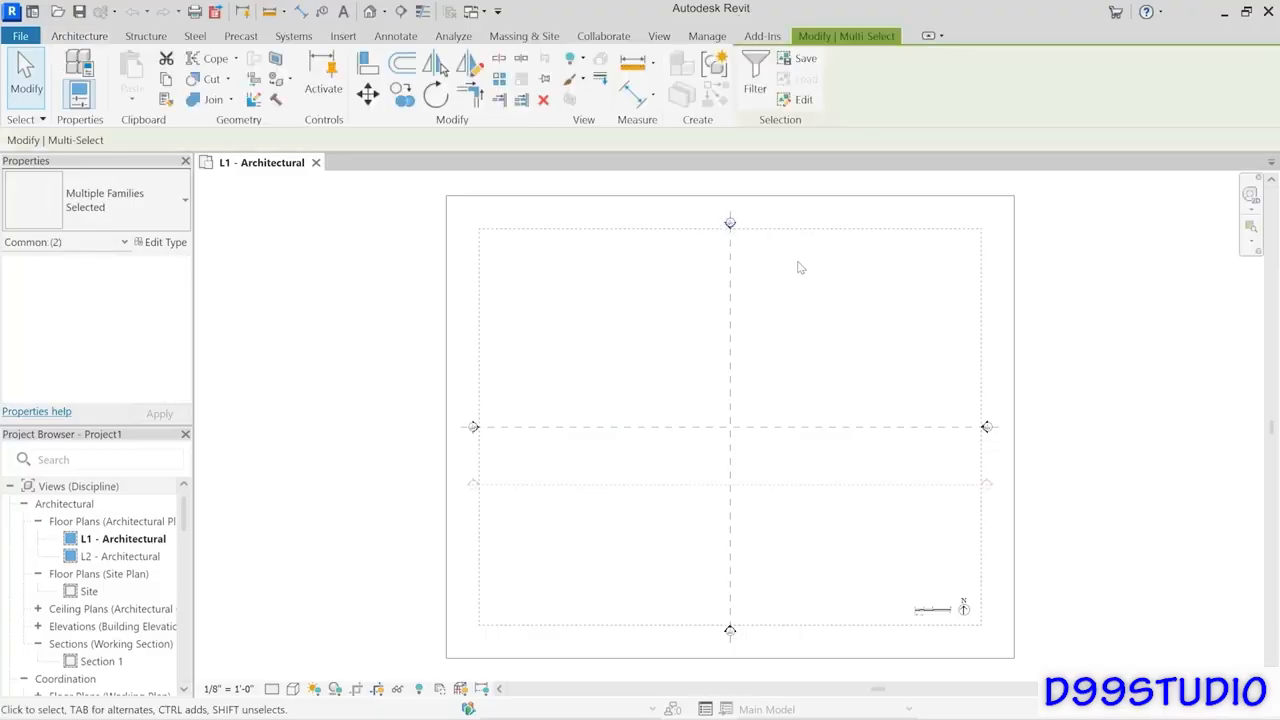
pyautogui.moveTo(962, 394); pyautogui.dragTo(1030, 454)
pyautogui.click(826, 309)
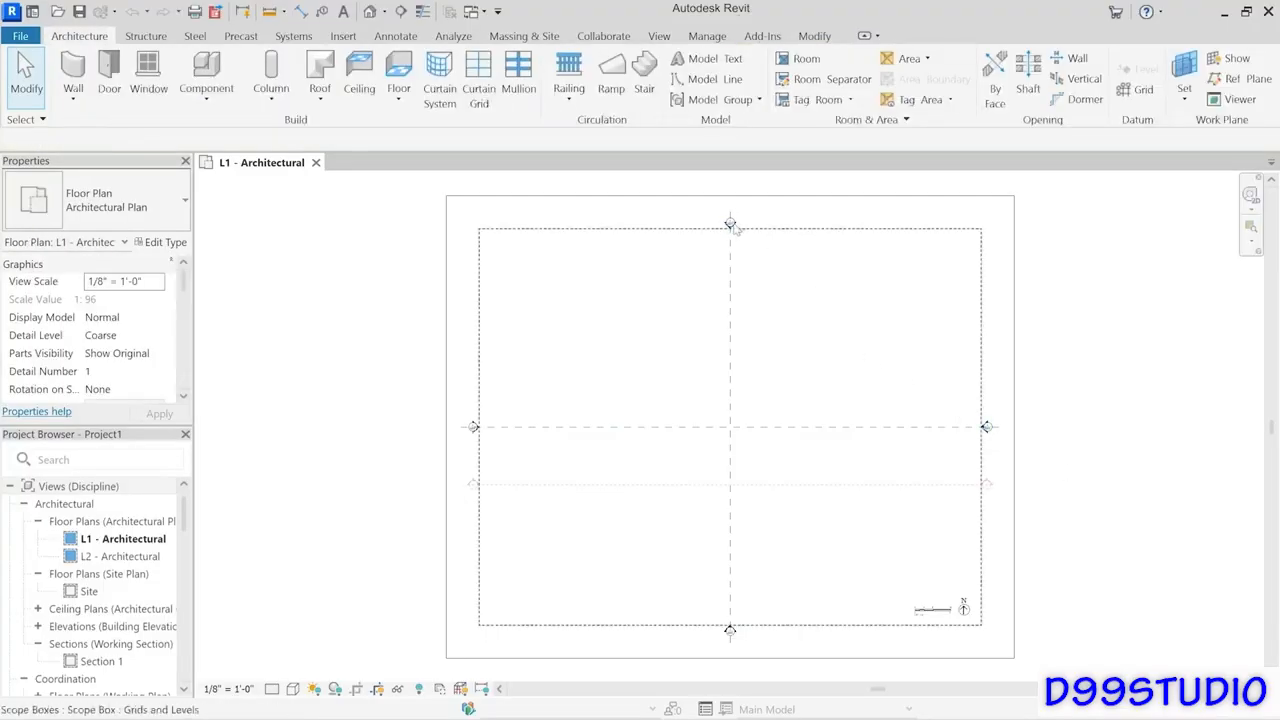
pyautogui.scroll(5, 733, 221)
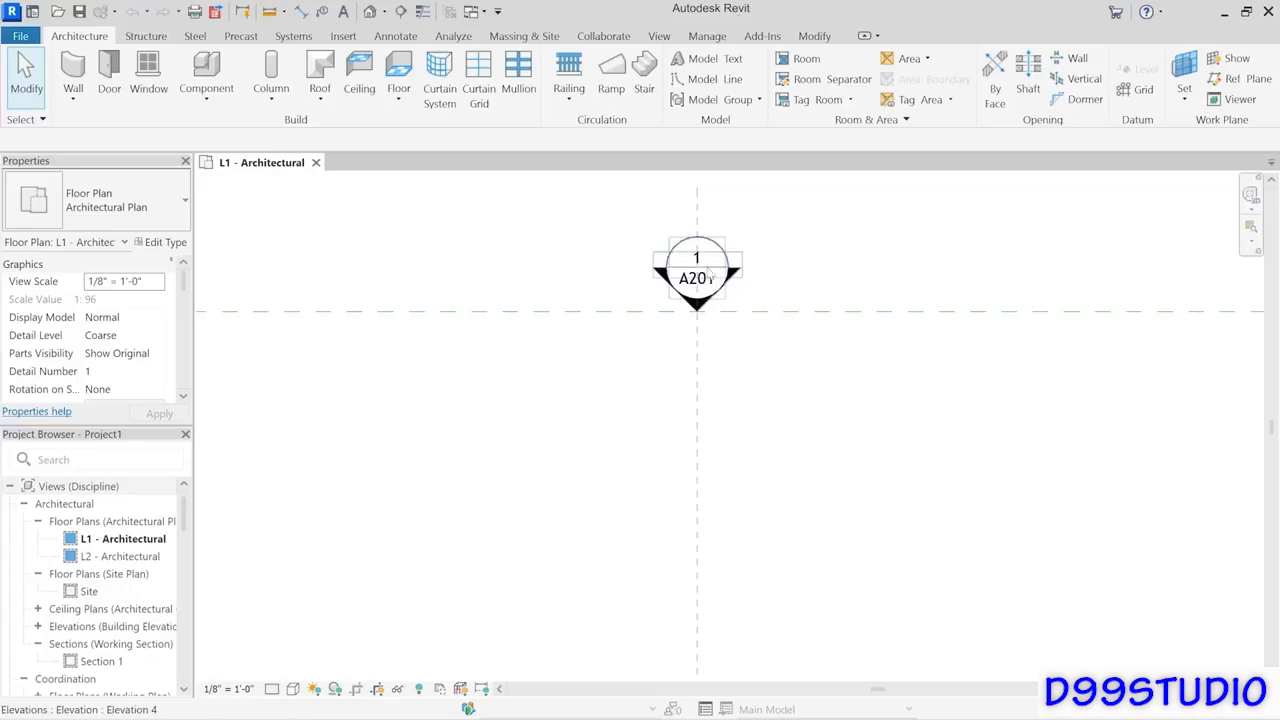
pyautogui.scroll(-3, 815, 402)
pyautogui.moveTo(815, 402)
pyautogui.mouseDown(button='middle')
pyautogui.moveTo(851, 534)
pyautogui.moveTo(480, 303)
pyautogui.mouseUp(button='middle')
pyautogui.scroll(2, 903, 522)
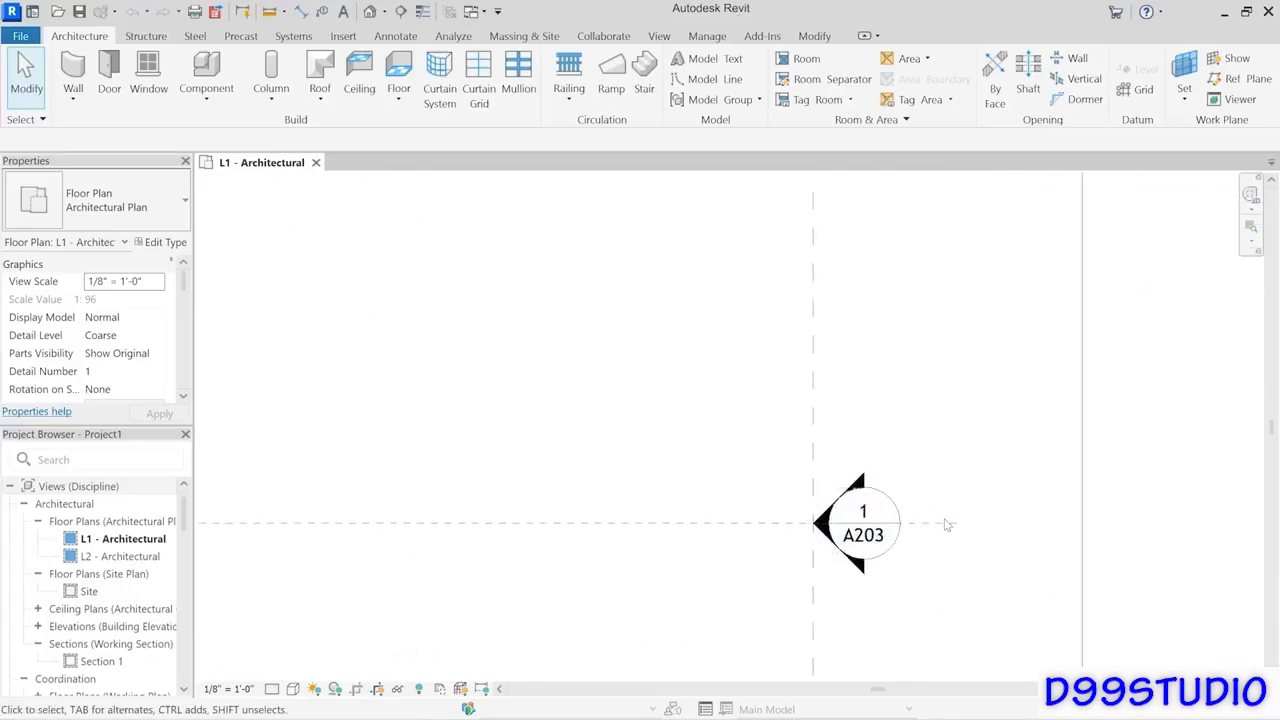
pyautogui.scroll(-2, 845, 540)
pyautogui.scroll(-5, 830, 538)
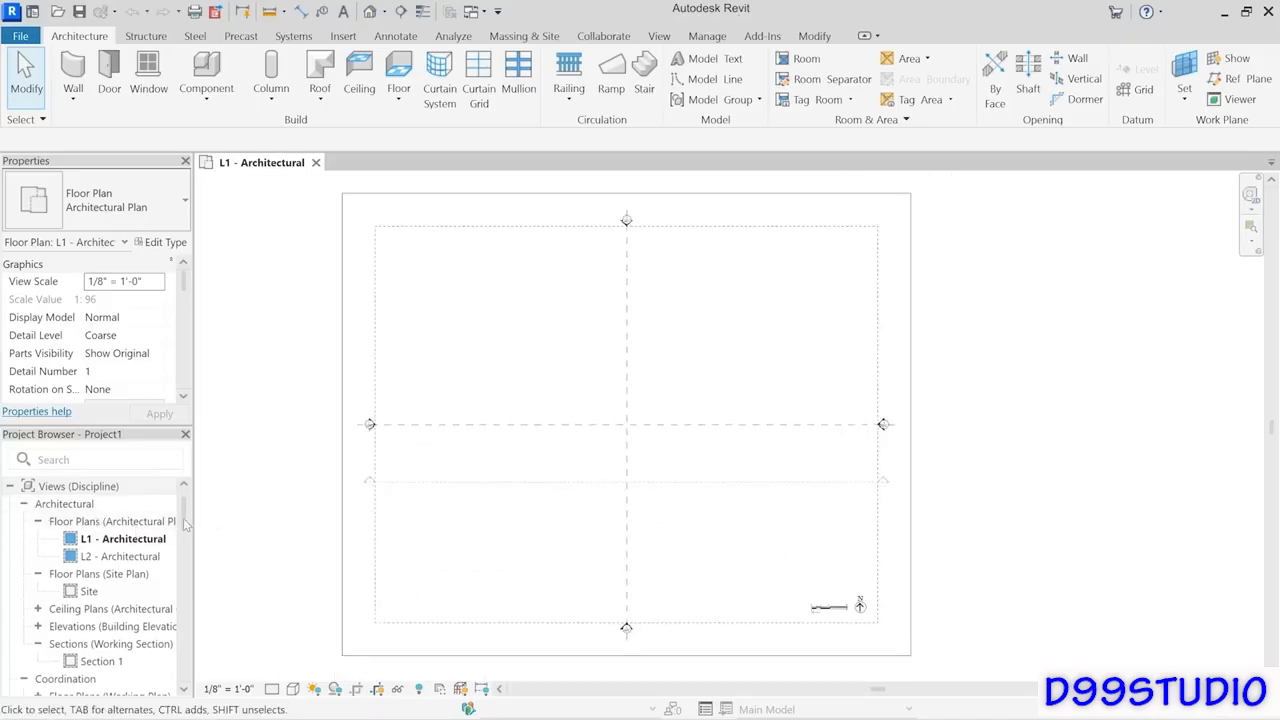
# Review the architectural building elevation sheets A201 to A204 in the project's sheet list.
pyautogui.moveTo(185, 538); pyautogui.dragTo(187, 607)
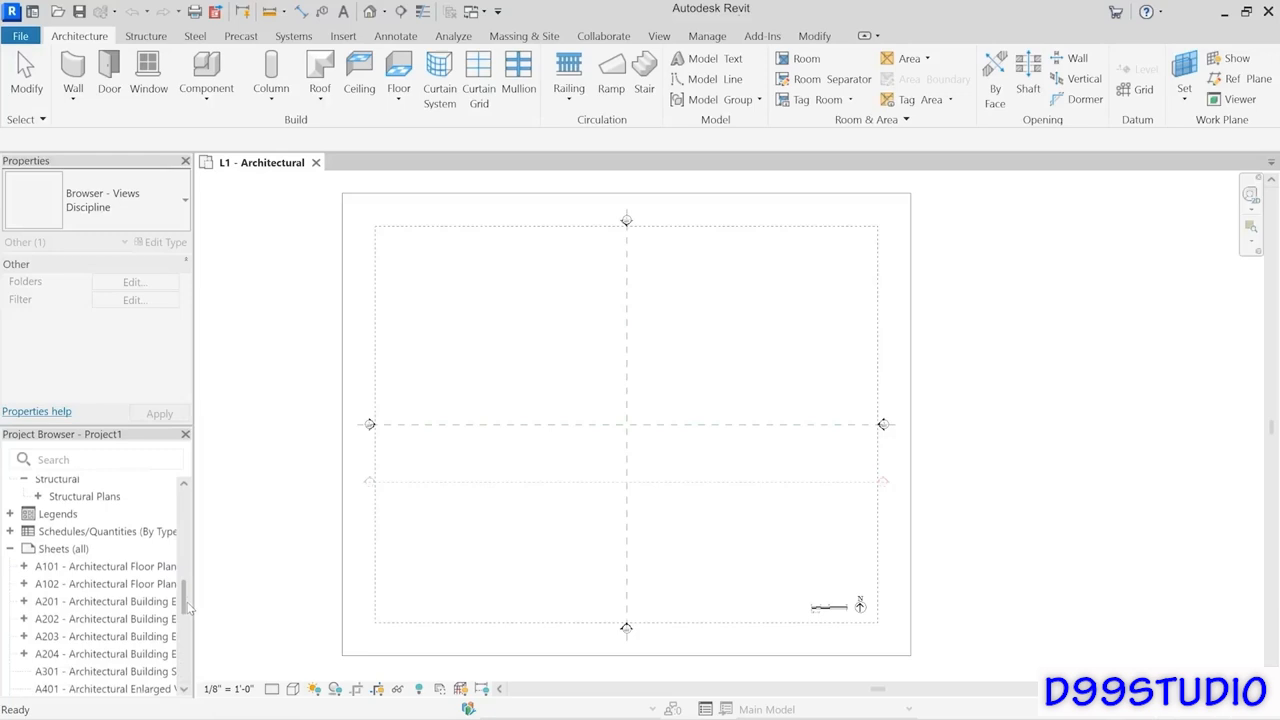
pyautogui.click(63, 549)
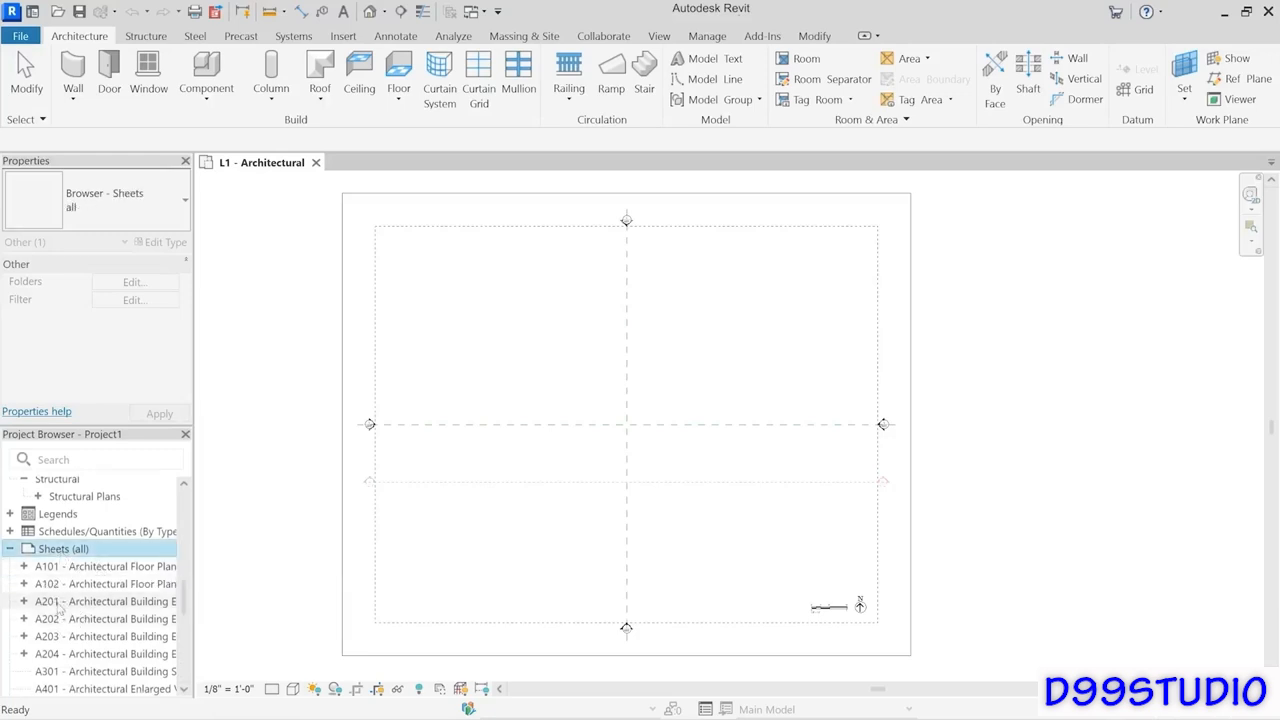
pyautogui.click(62, 601)
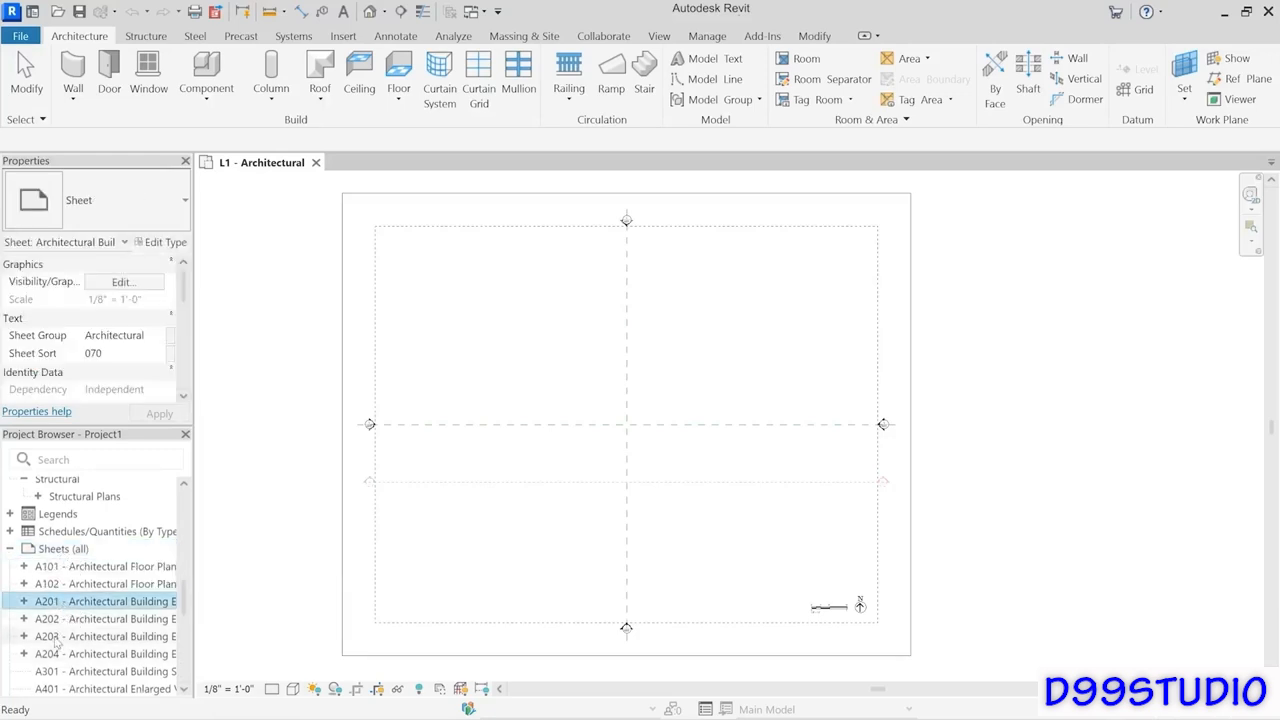
pyautogui.click(63, 637)
pyautogui.click(67, 618)
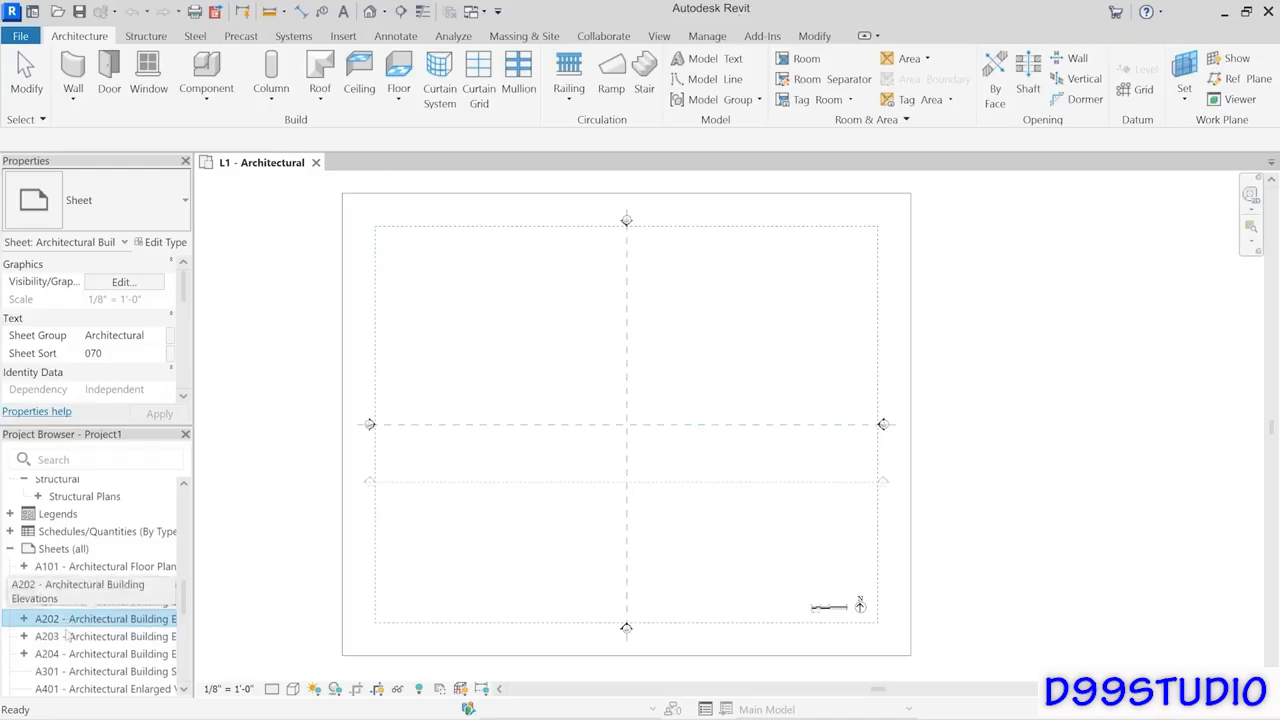
pyautogui.click(80, 653)
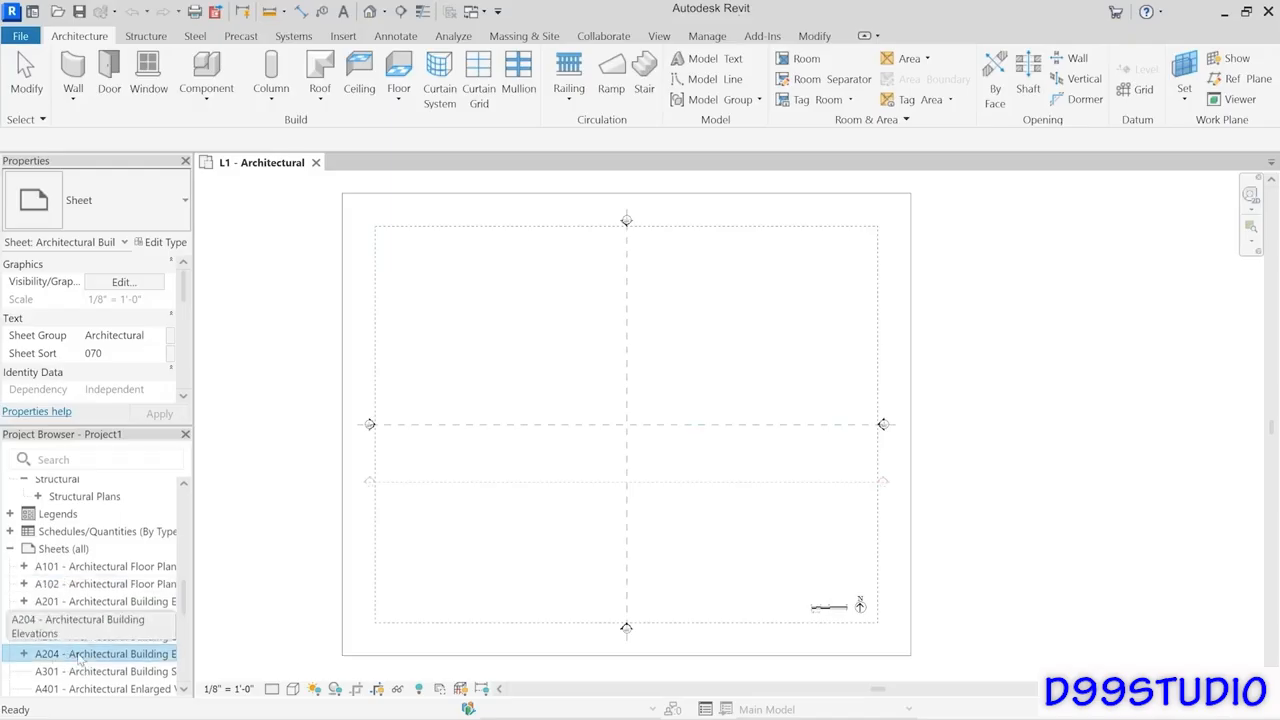
pyautogui.moveTo(185, 595); pyautogui.dragTo(186, 494)
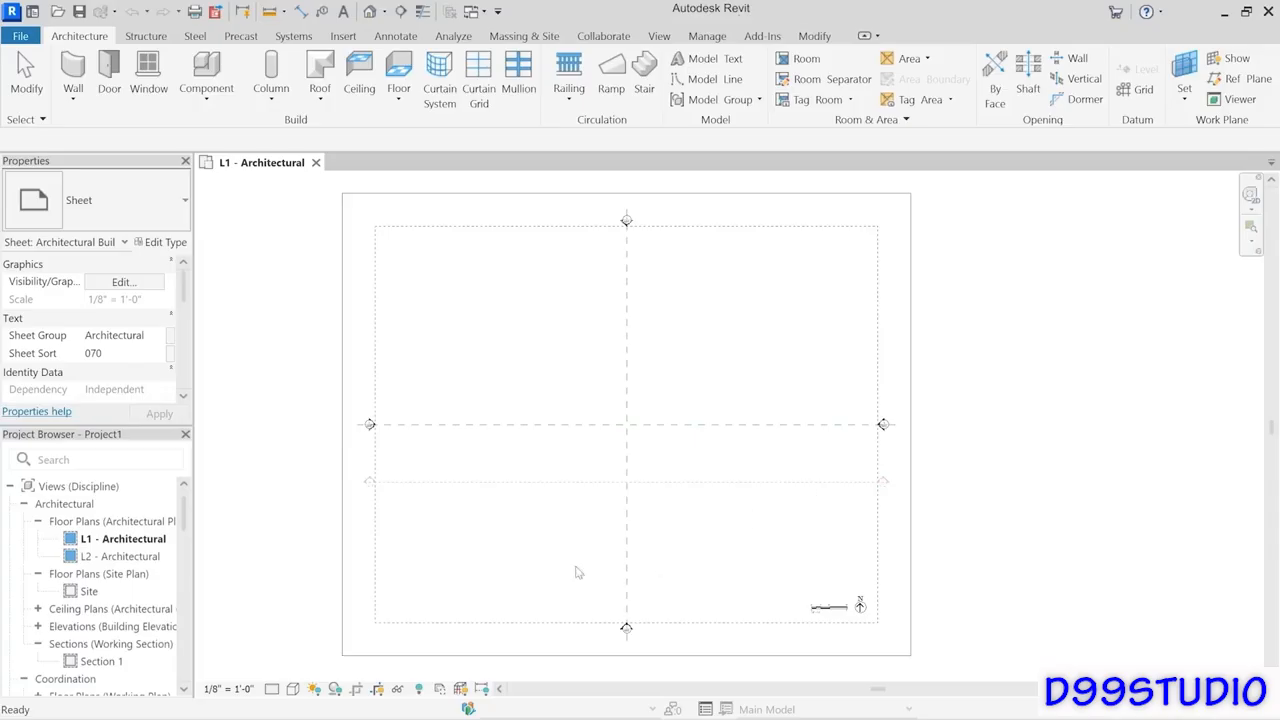
# Examine the Section 1 line and its marker, as well as the two reference planes crossing at the plan's centre.
pyautogui.click(498, 524)
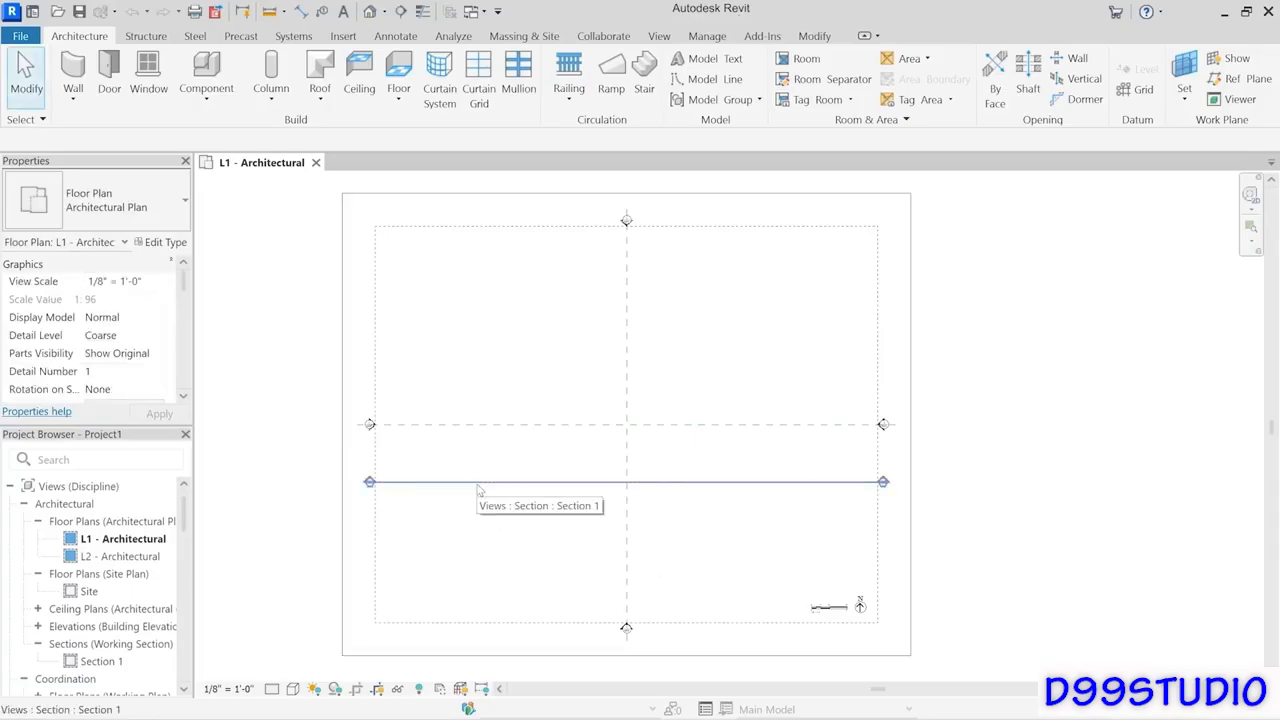
pyautogui.scroll(6, 370, 482)
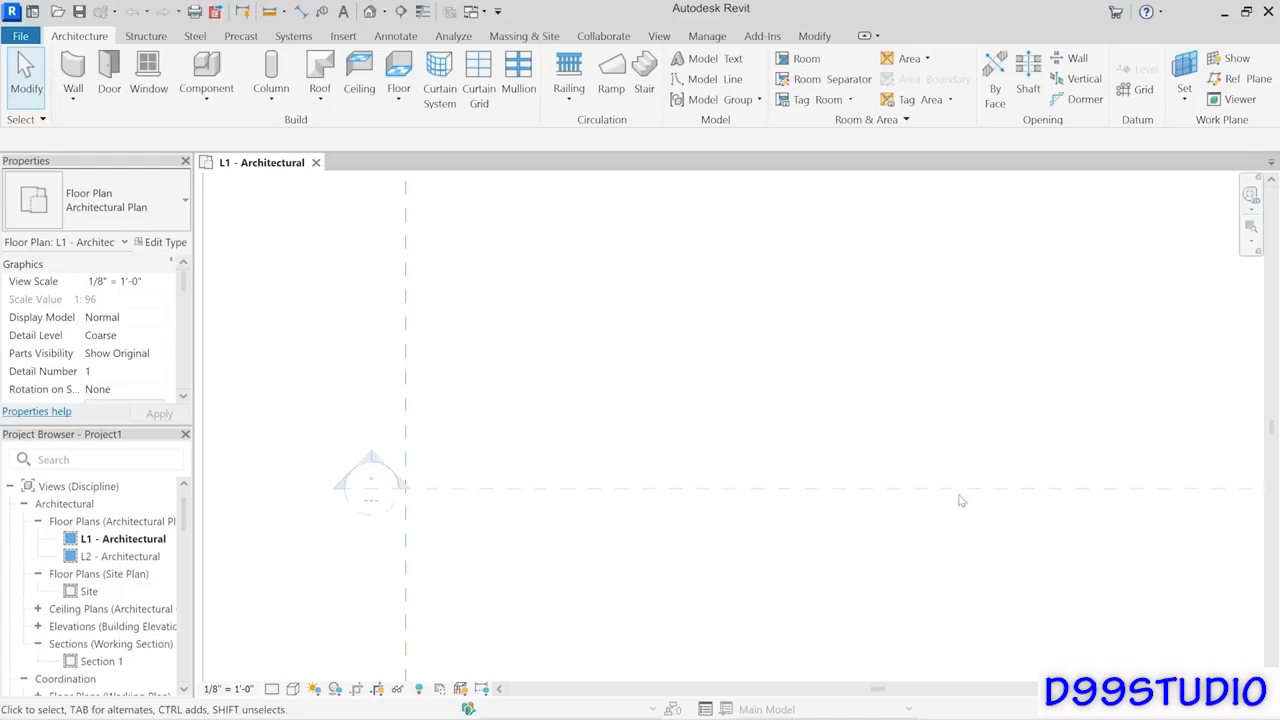
pyautogui.scroll(-3, 952, 503)
pyautogui.scroll(-3, 1026, 460)
pyautogui.moveTo(1086, 440); pyautogui.dragTo(606, 441, button='middle')
pyautogui.scroll(-2, 605, 432)
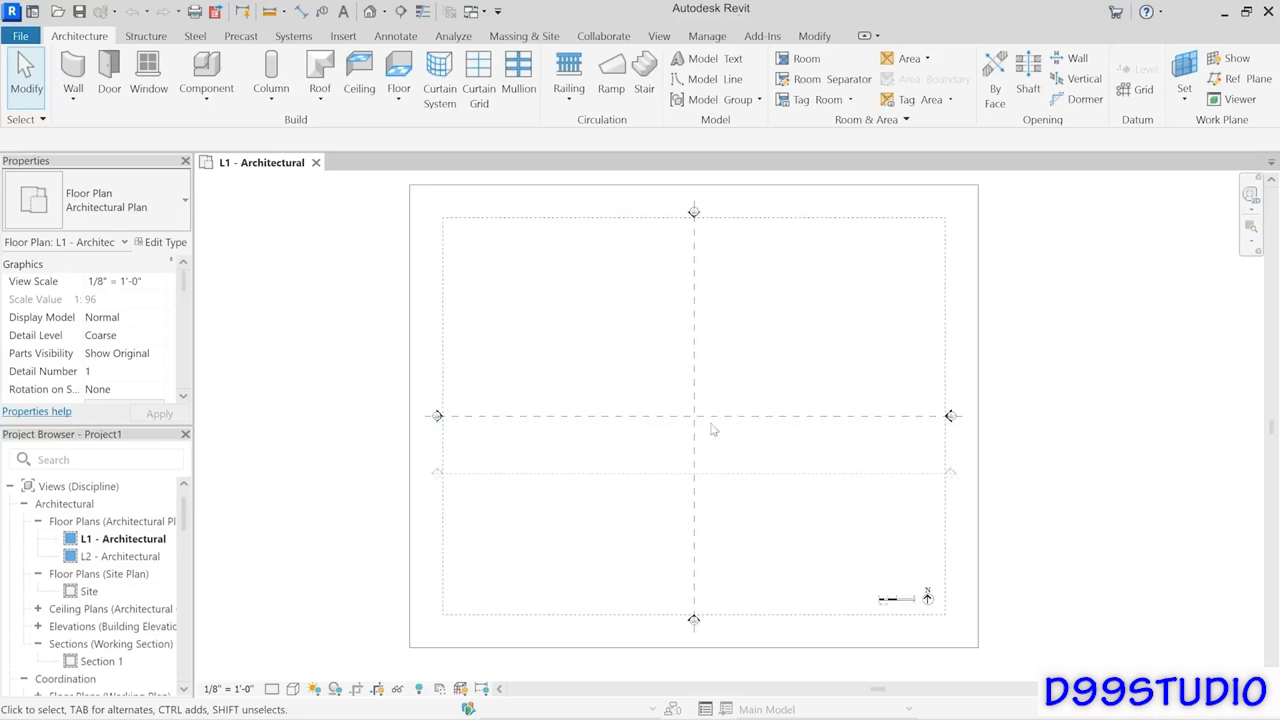
pyautogui.moveTo(743, 449); pyautogui.dragTo(632, 372)
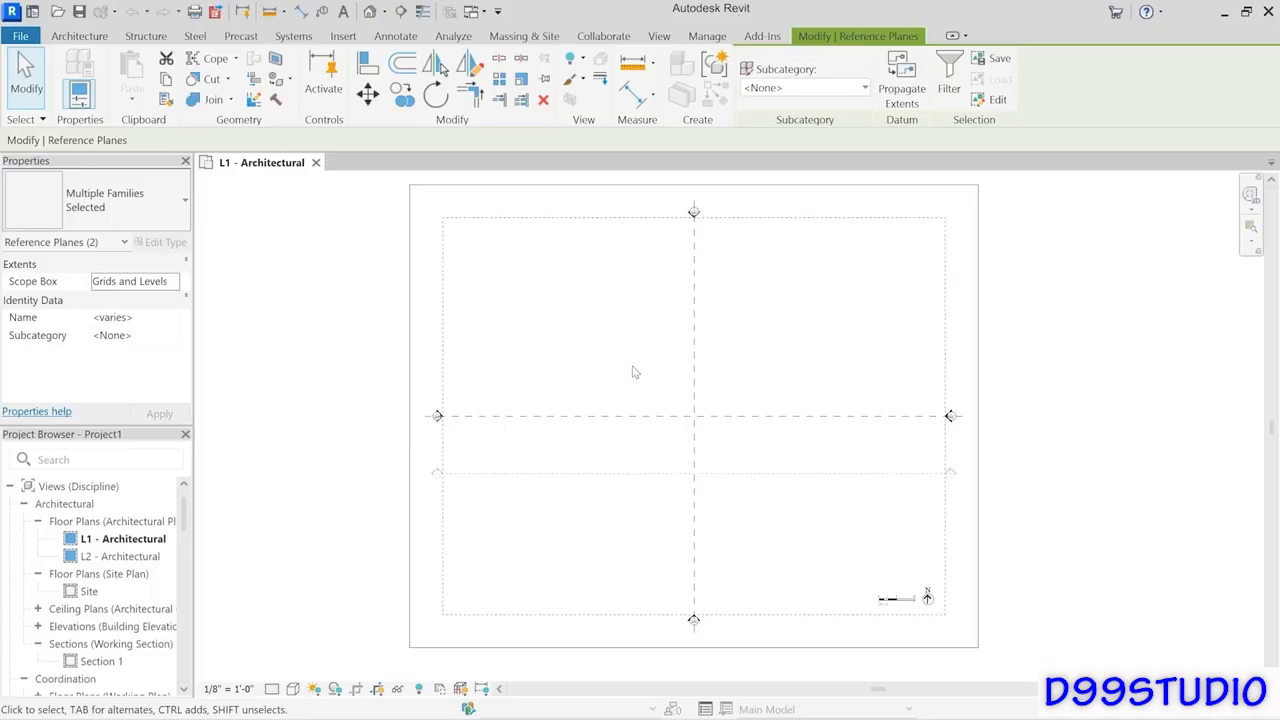
pyautogui.click(763, 397)
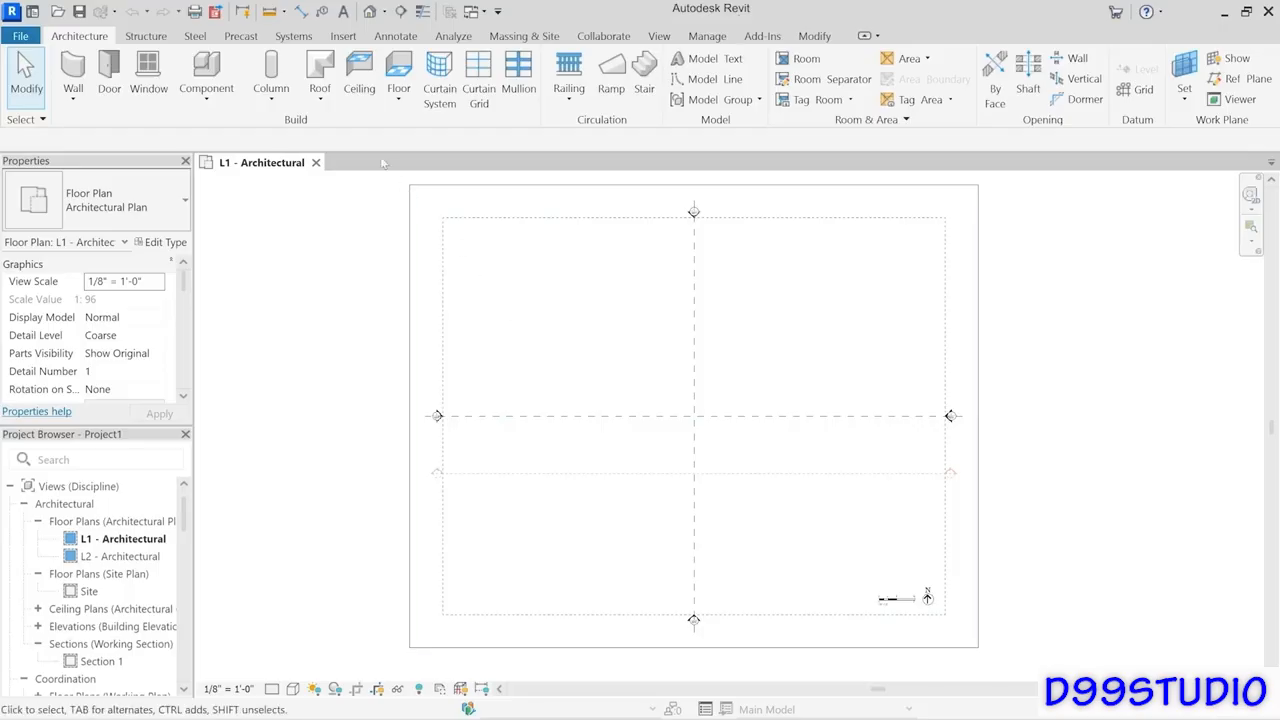
# Open the default 3D view and select the outer Views Overall scope box.
pyautogui.click(370, 13)
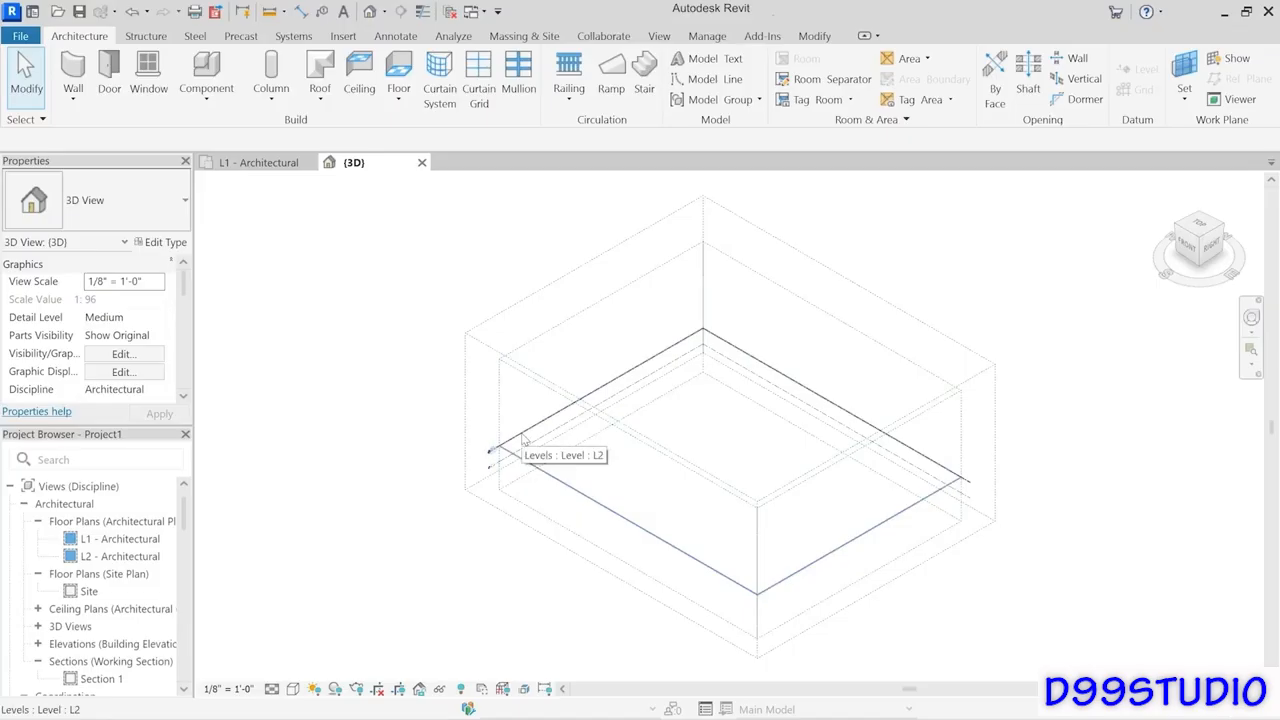
pyautogui.click(467, 410)
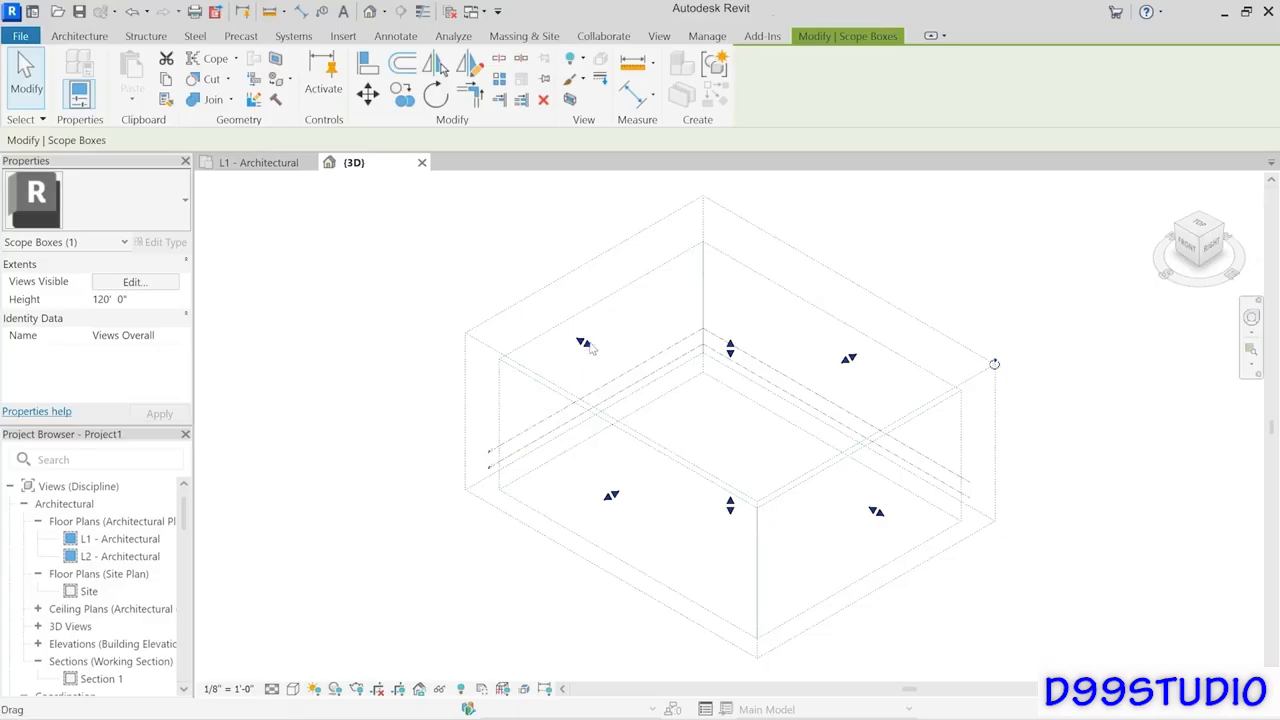
# Pull one side of the Views Overall scope box inward in 3D and check the L1 plan and South - Architectural elevation.
pyautogui.moveTo(584, 343); pyautogui.dragTo(651, 380)
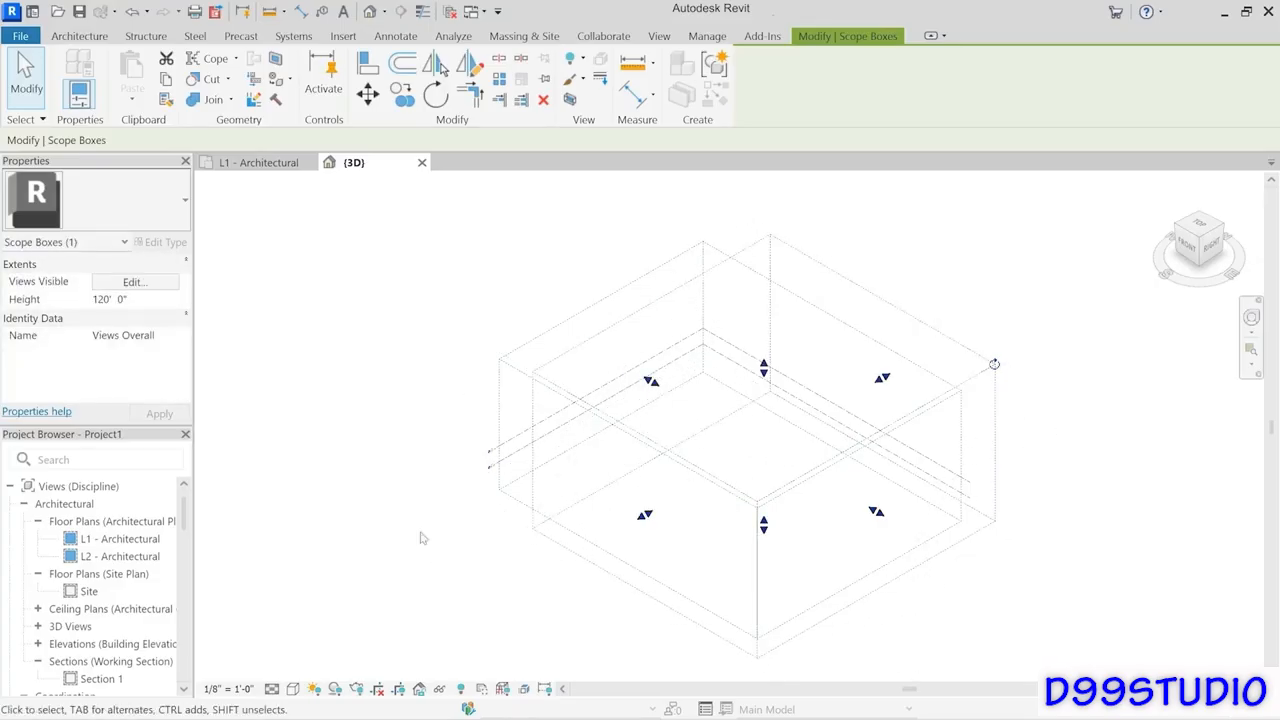
pyautogui.click(248, 166)
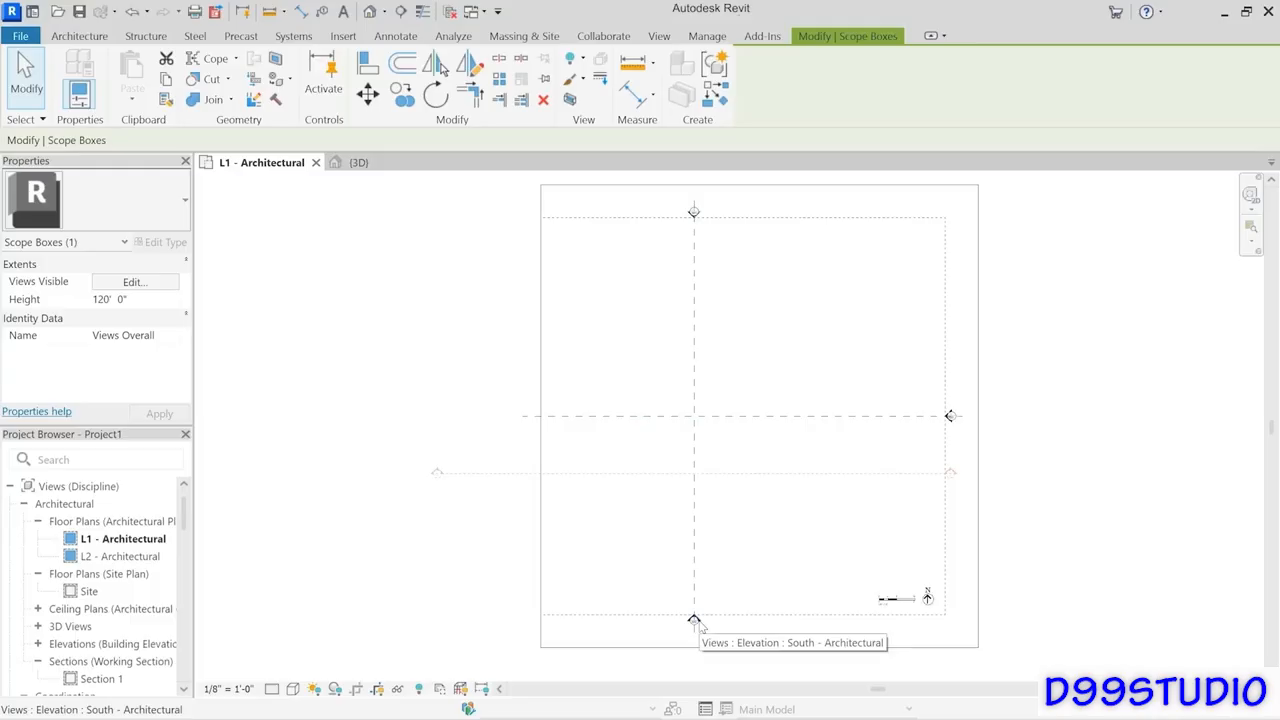
pyautogui.doubleClick(695, 621)
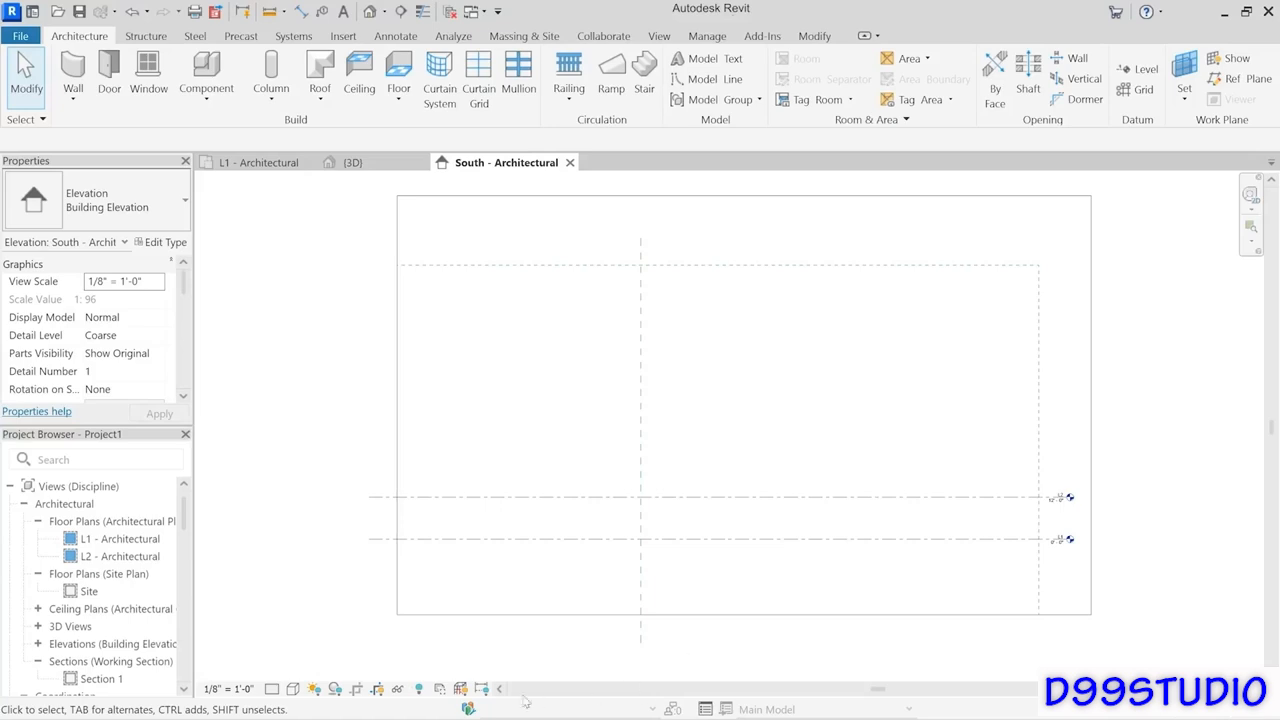
pyautogui.scroll(-1, 186, 522)
pyautogui.moveTo(186, 522); pyautogui.dragTo(186, 605)
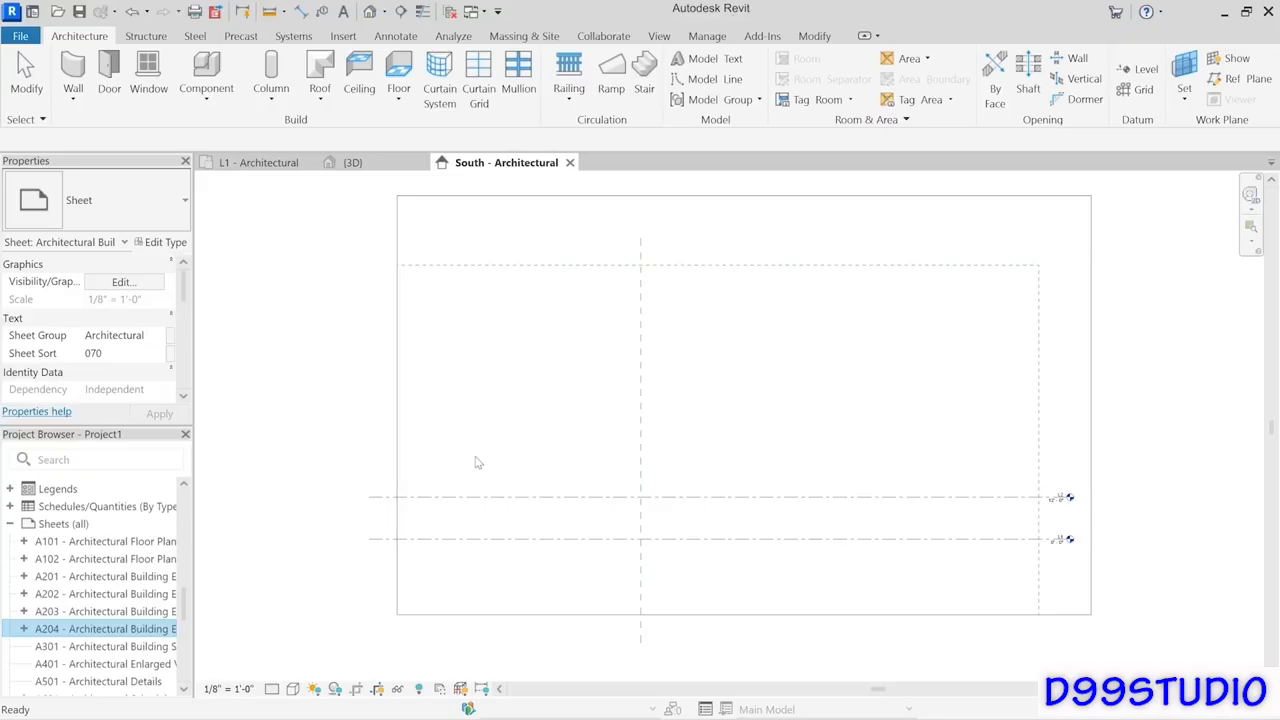
pyautogui.click(537, 420)
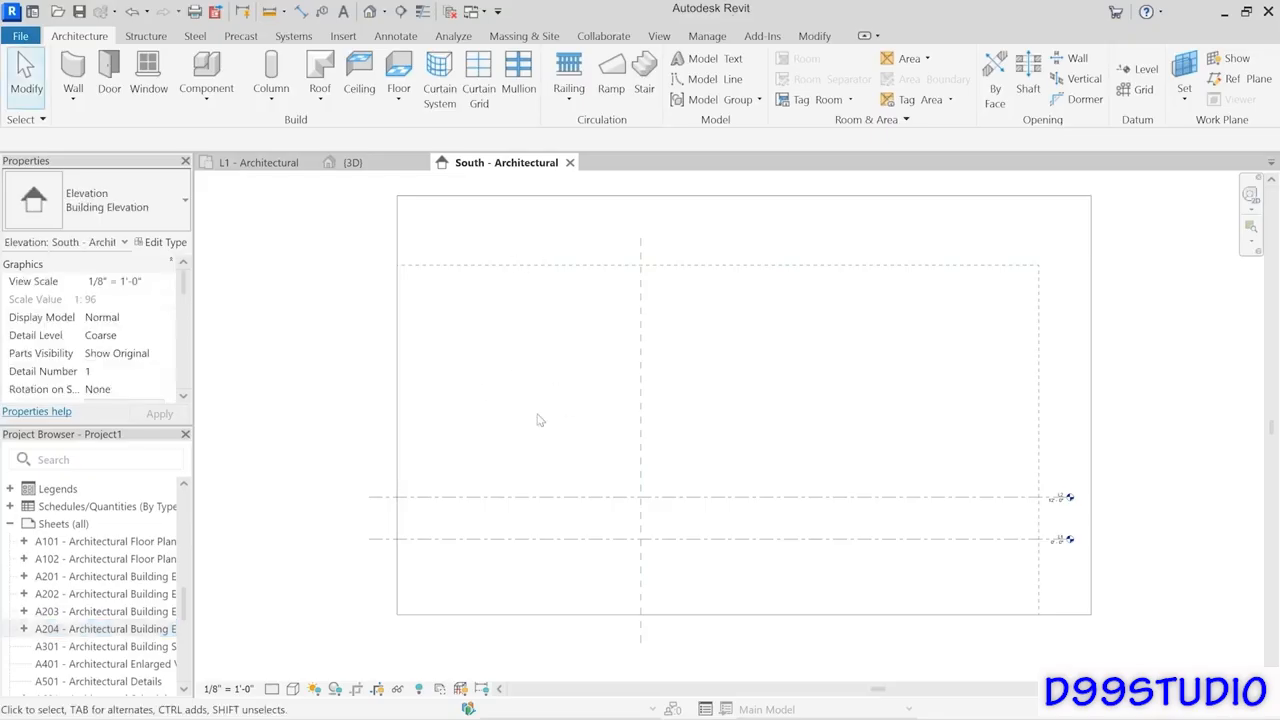
# Undo the scope box resize, inspect the South - Architectural elevation and close that view.
pyautogui.click(132, 16)
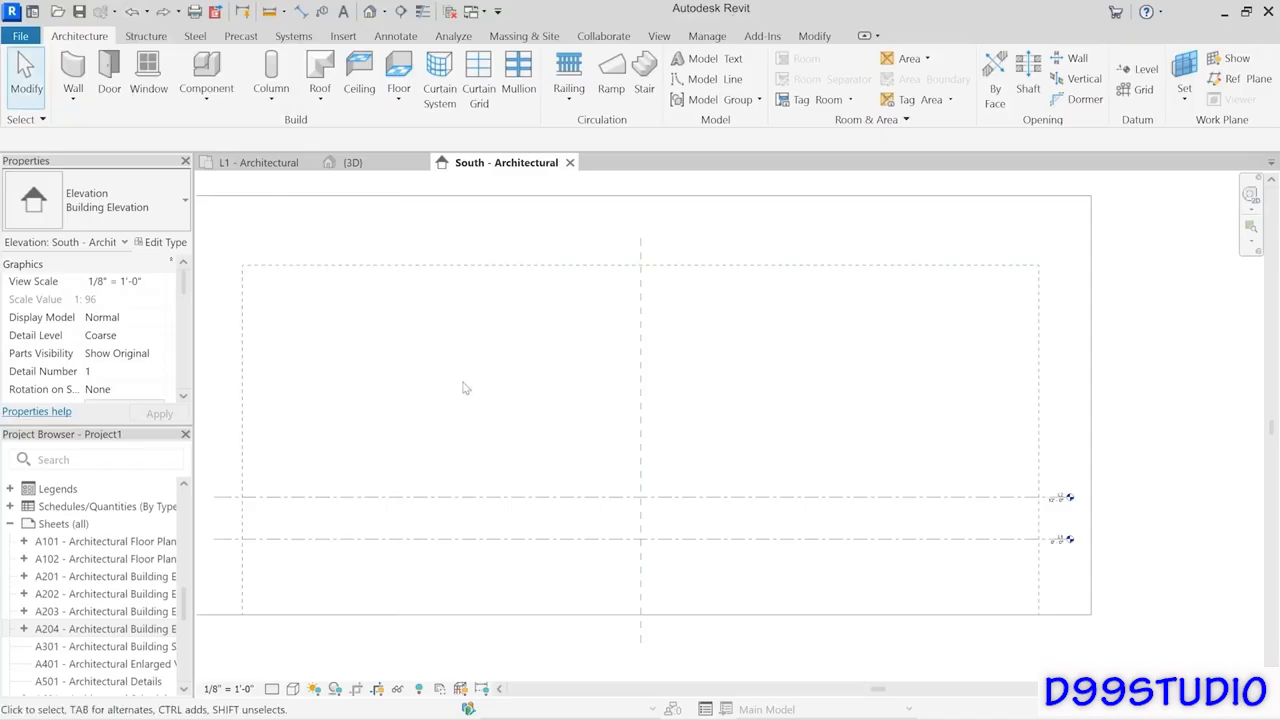
pyautogui.scroll(-2, 468, 388)
pyautogui.moveTo(474, 386); pyautogui.dragTo(577, 407, button='middle')
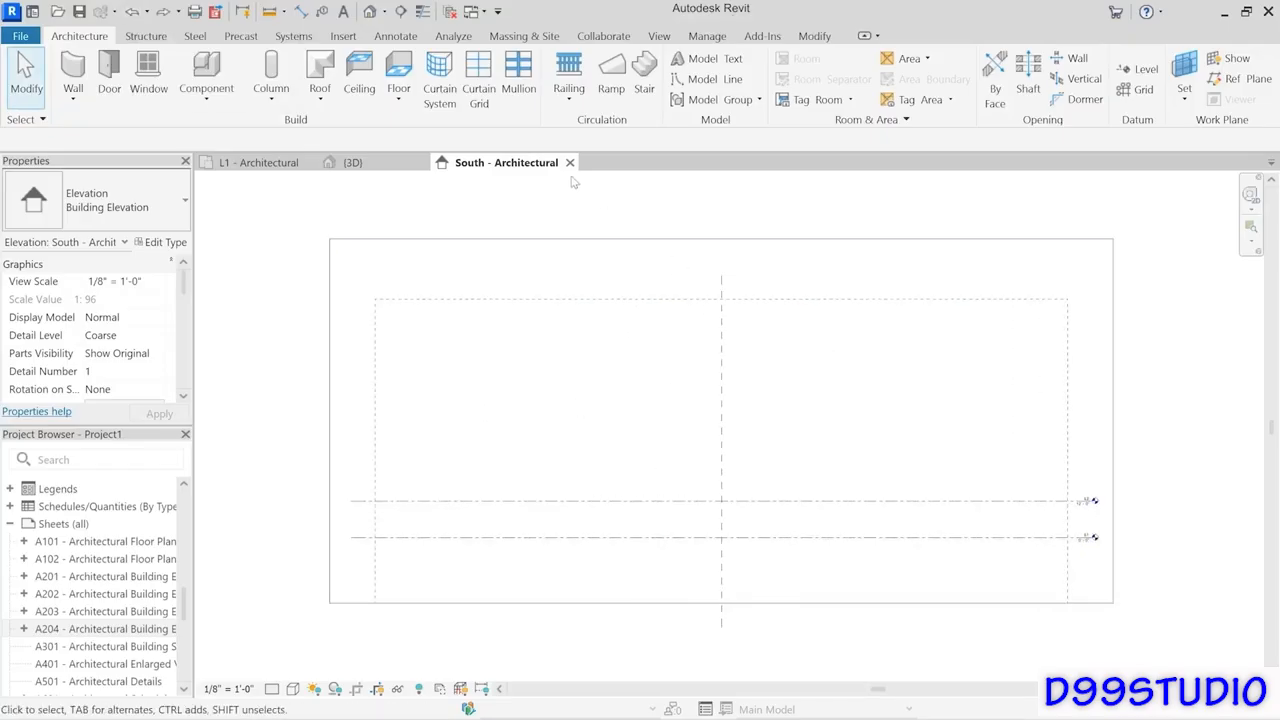
pyautogui.click(569, 162)
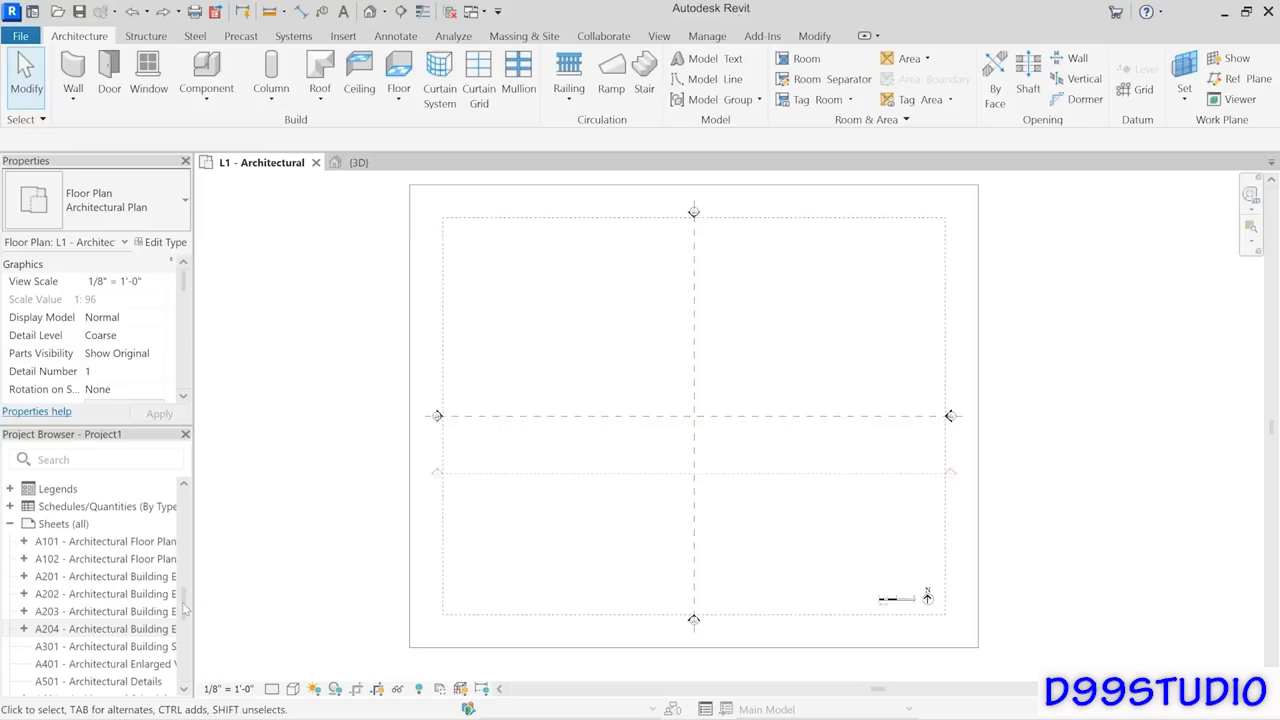
# Review the discipline groups in the project's view list, from Architectural through Electrical, Mechanical and Plumbing to Structural.
pyautogui.moveTo(187, 611); pyautogui.dragTo(200, 503)
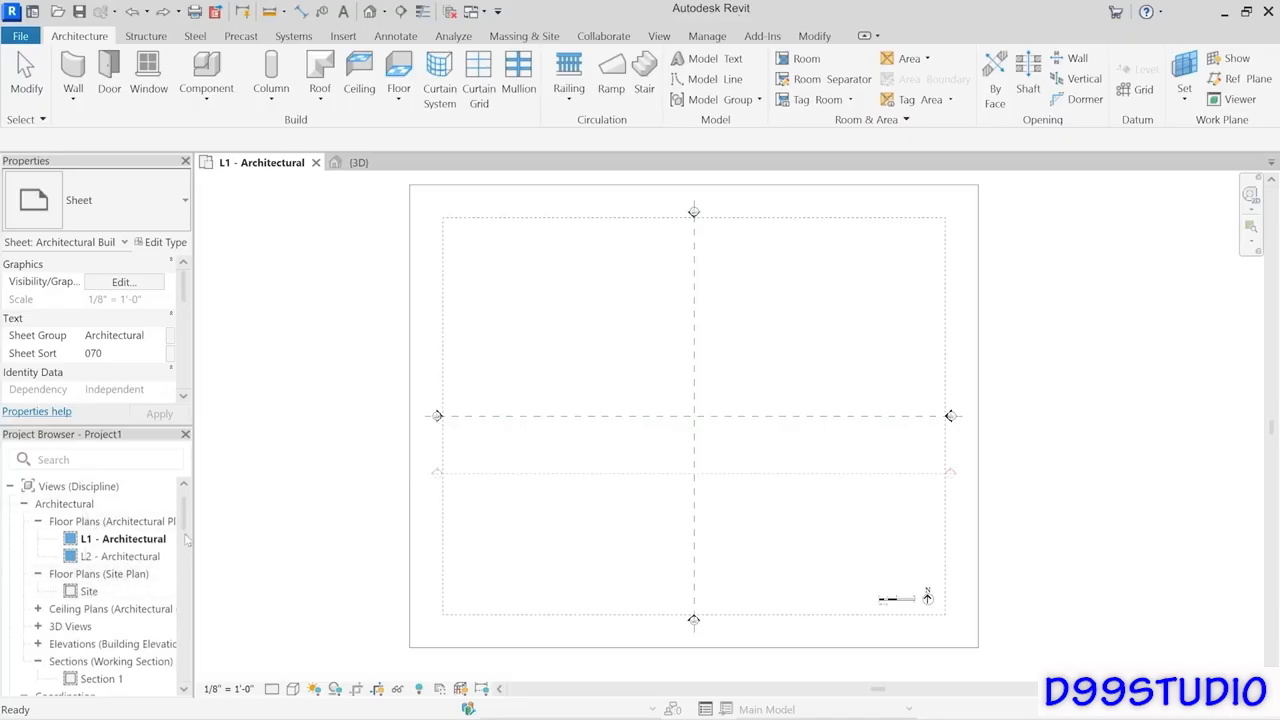
pyautogui.moveTo(186, 515); pyautogui.dragTo(184, 568)
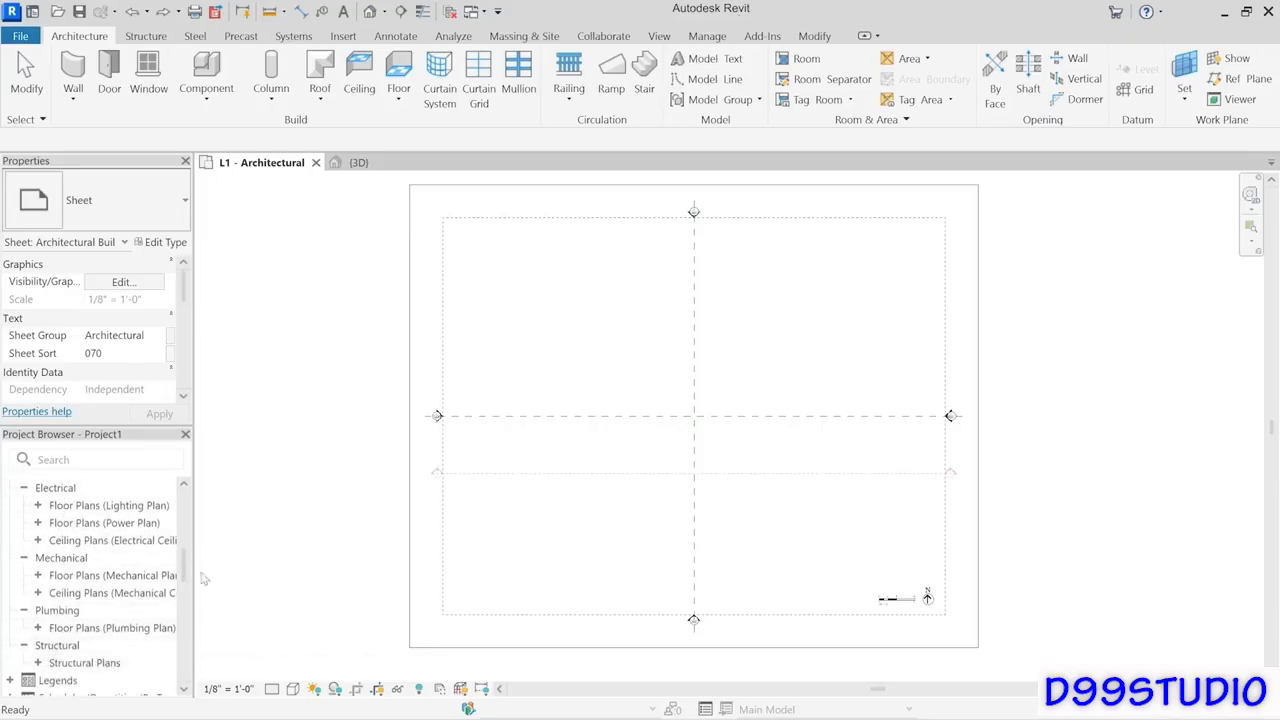
pyautogui.moveTo(184, 576); pyautogui.dragTo(188, 502)
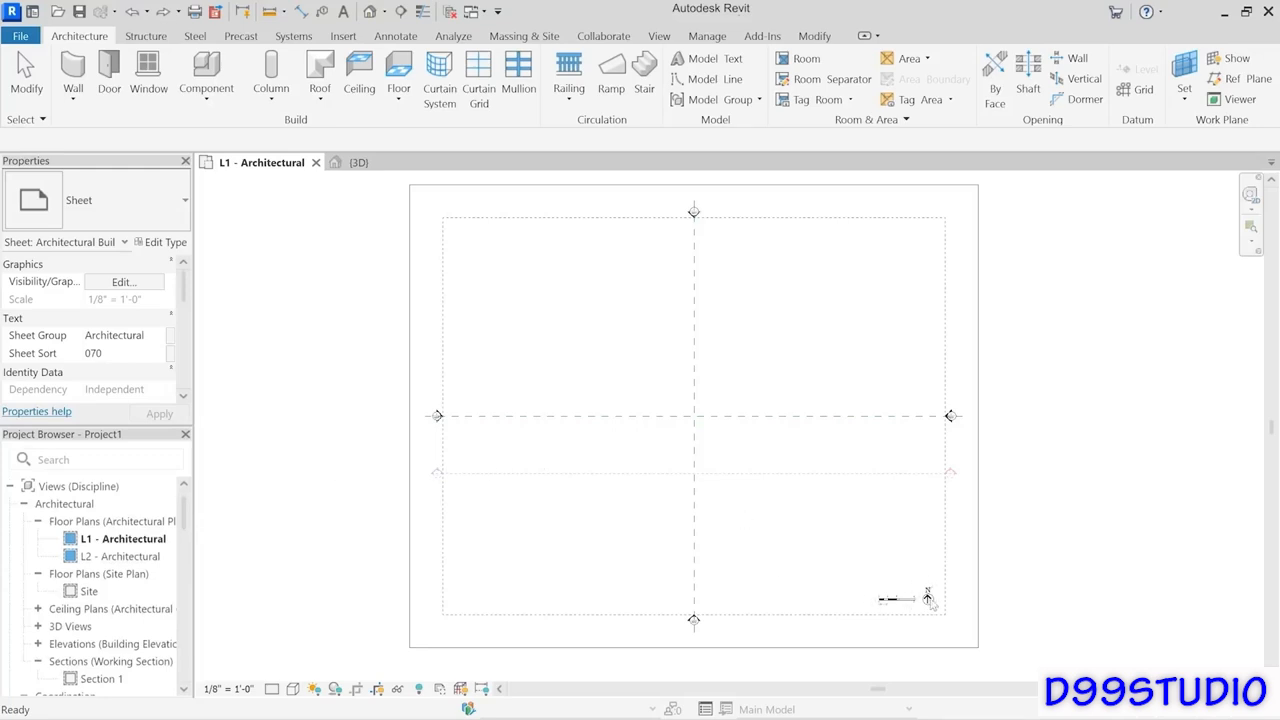
pyautogui.click(1012, 605)
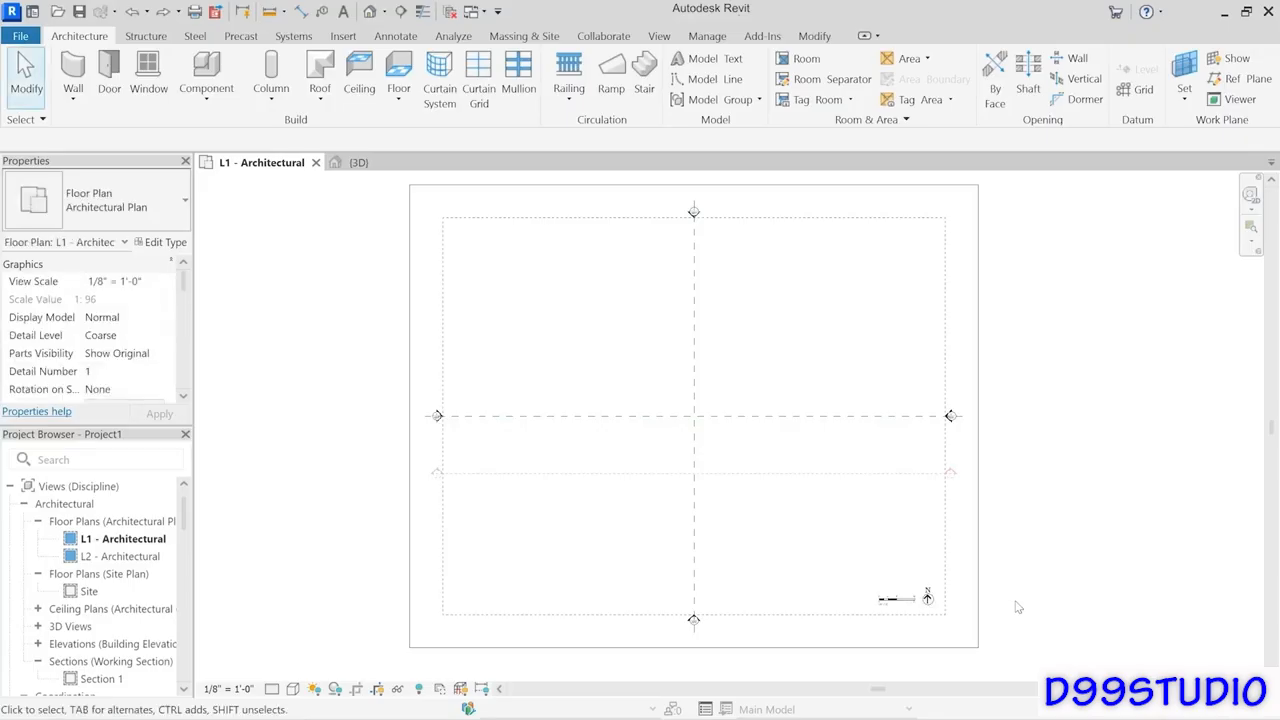
# Create a new project with no template file, using the Imperial system of measurement.
pyautogui.click(22, 37)
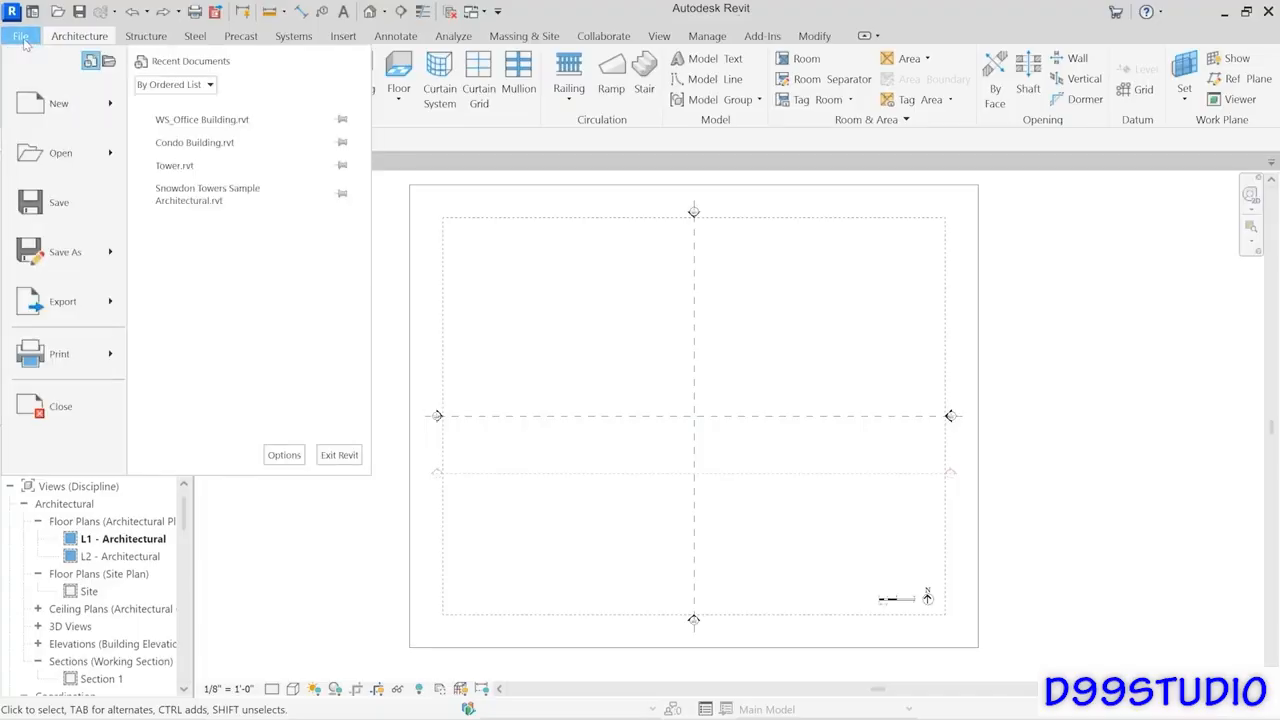
pyautogui.moveTo(56, 120)
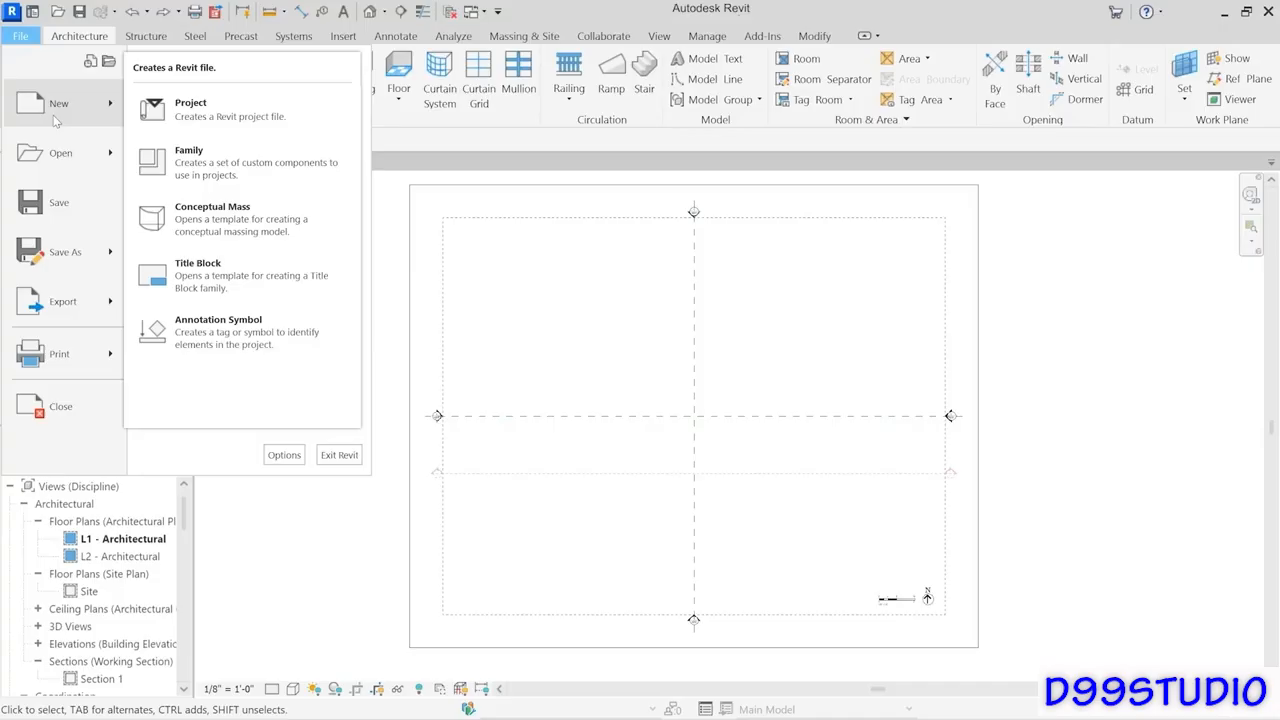
pyautogui.click(224, 112)
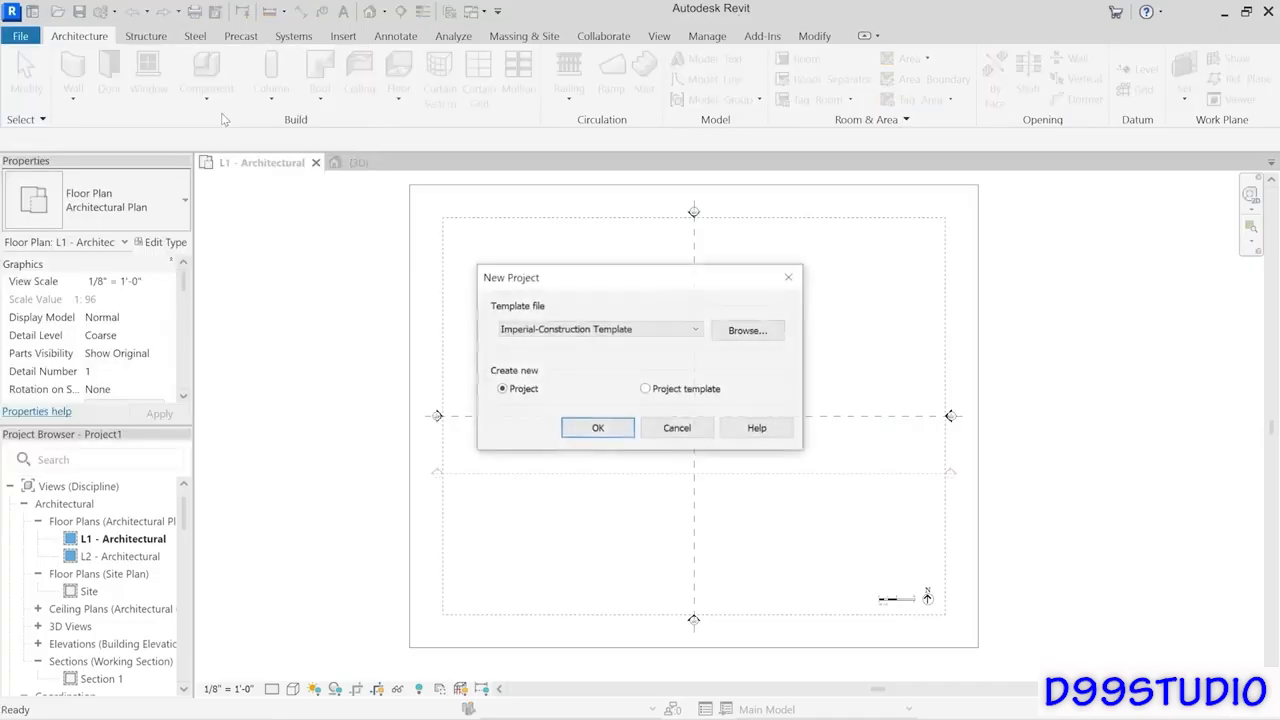
pyautogui.click(684, 334)
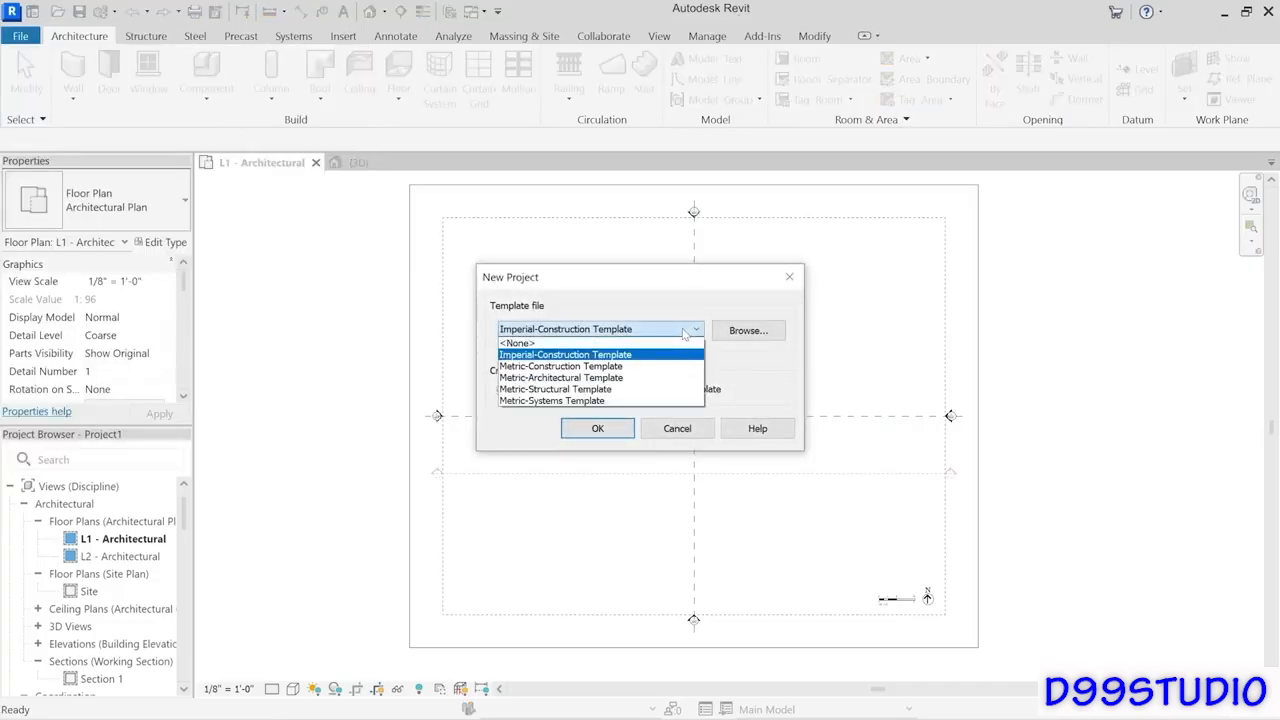
pyautogui.click(528, 345)
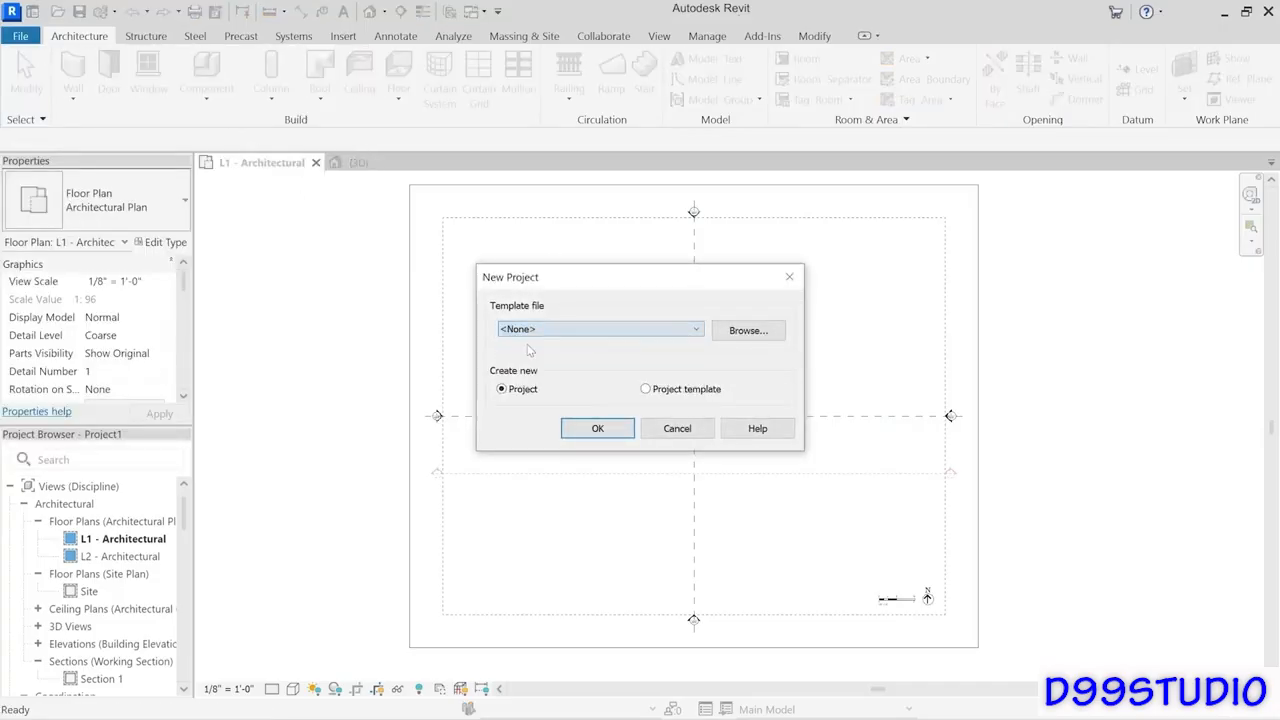
pyautogui.click(610, 430)
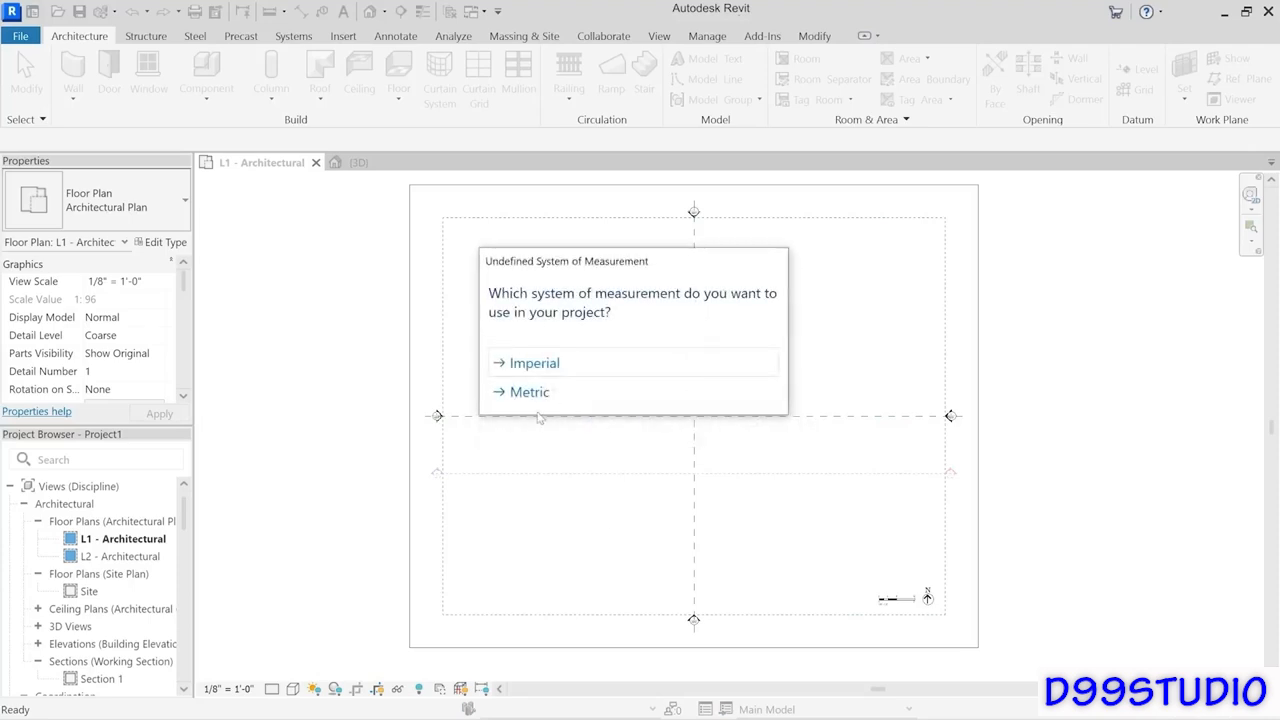
pyautogui.click(536, 366)
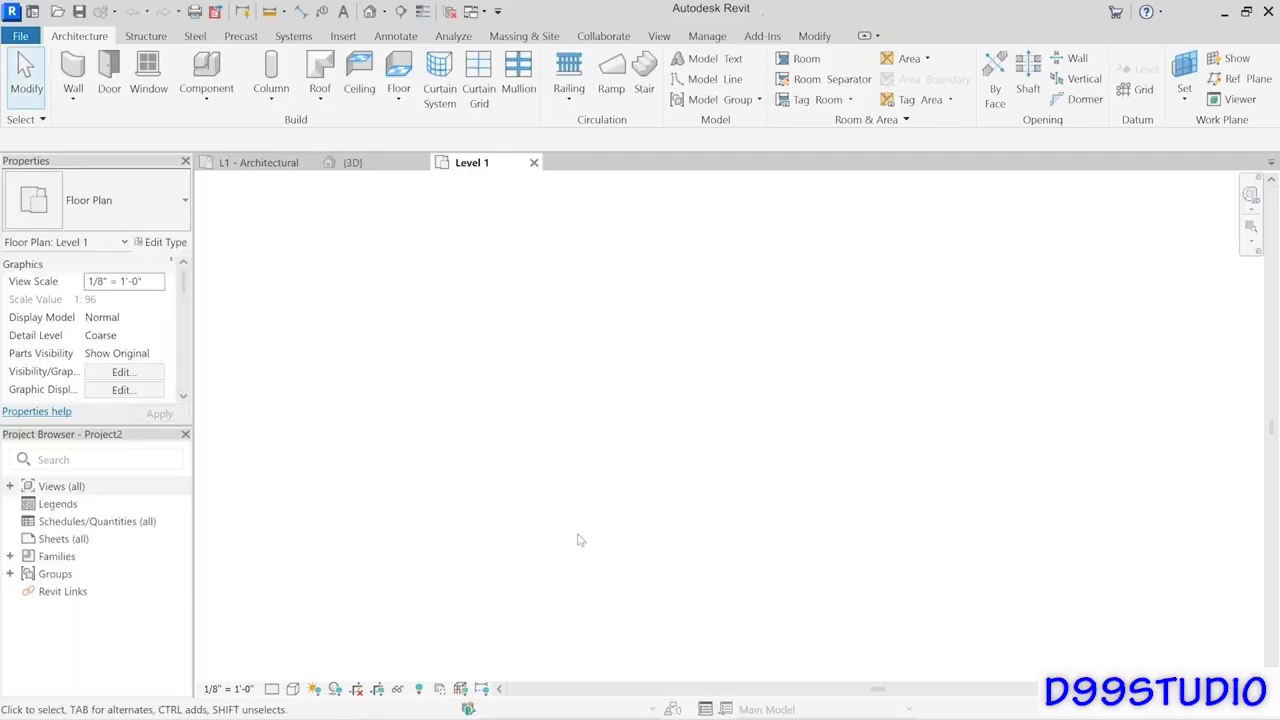
# Examine the template-free project's views, floor plans and sheets, and close its Level 1 plan.
pyautogui.click(10, 486)
pyautogui.click(30, 507)
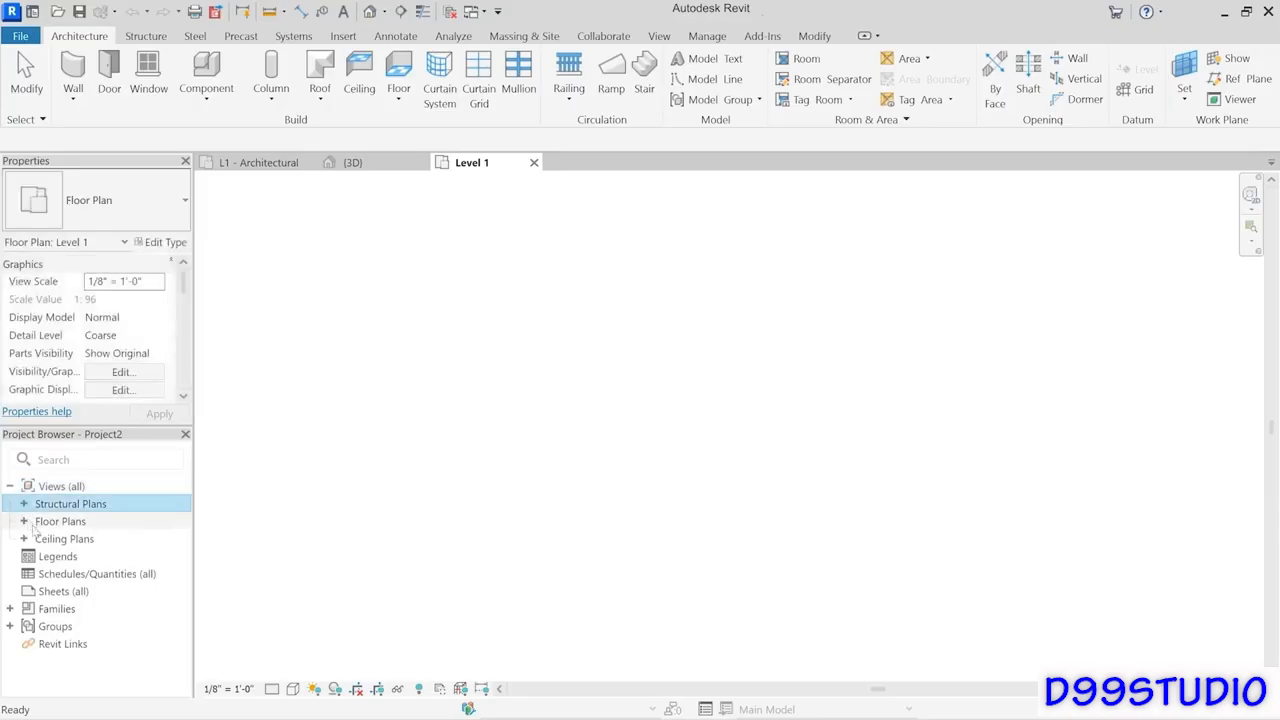
pyautogui.click(25, 522)
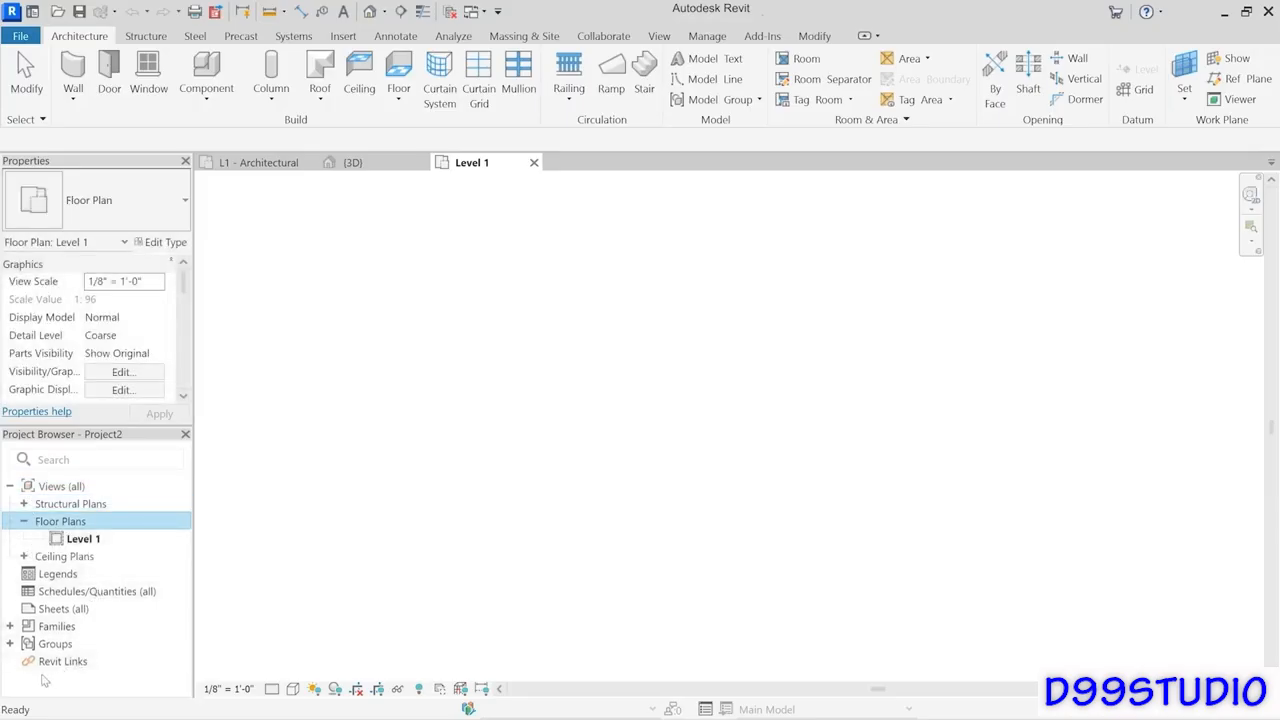
pyautogui.click(63, 609)
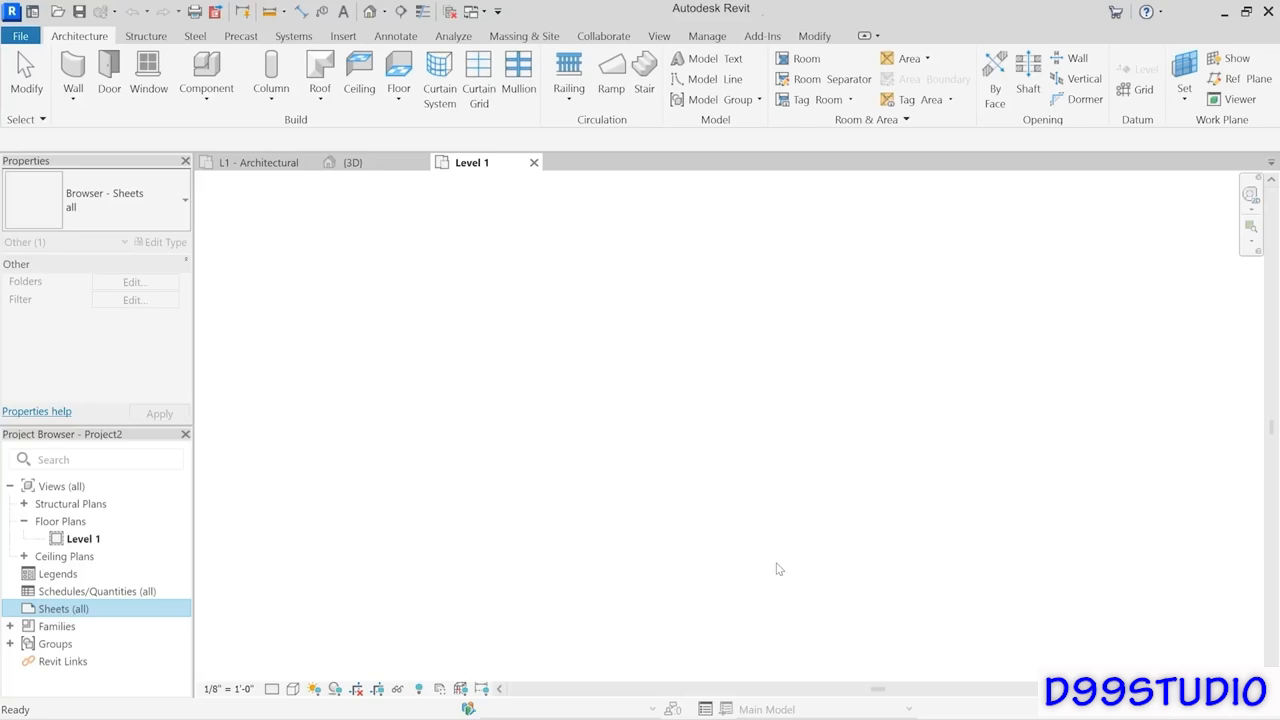
pyautogui.click(534, 162)
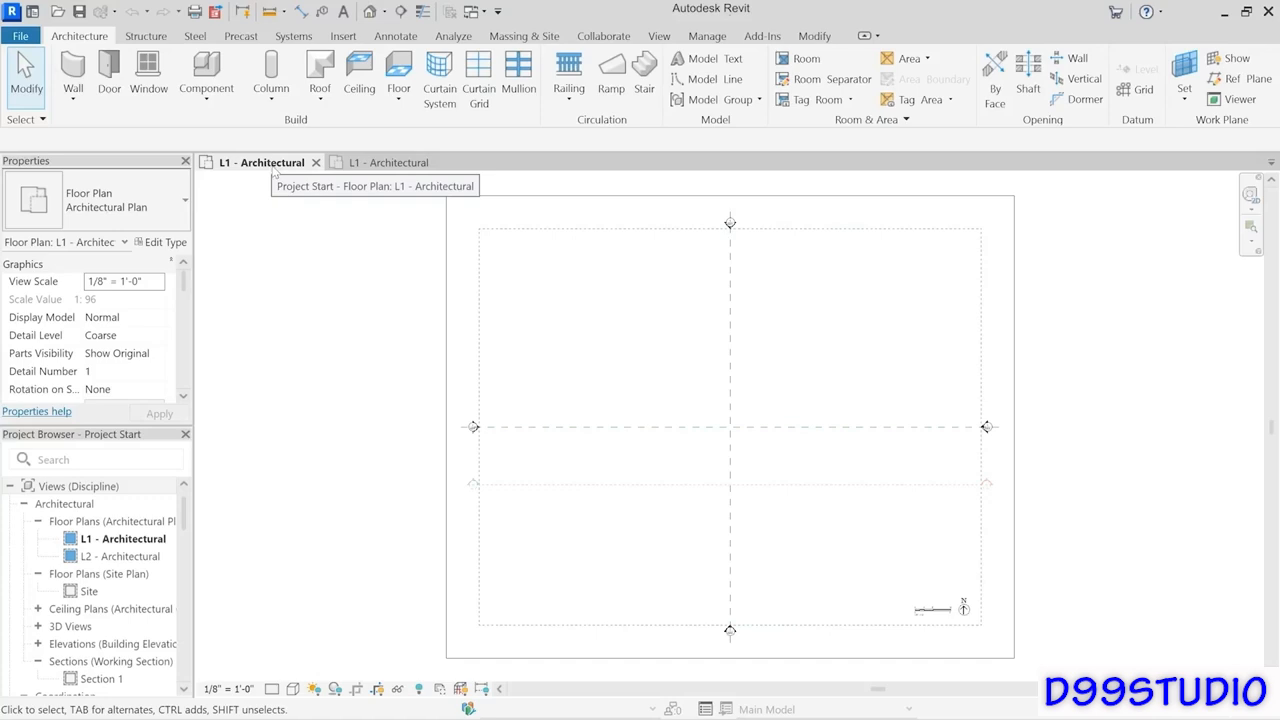
# Compare the L1 - Architectural plan of M_Project Start with the one in Project Start.
pyautogui.click(381, 168)
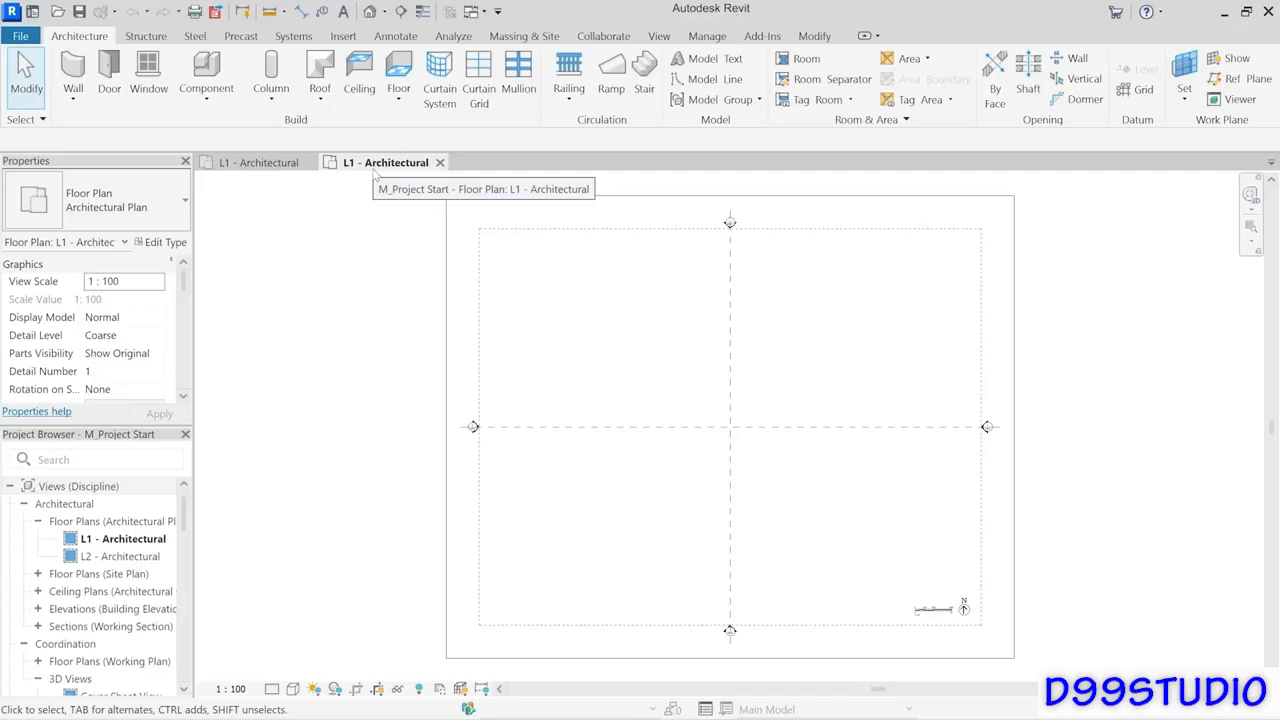
pyautogui.click(374, 172)
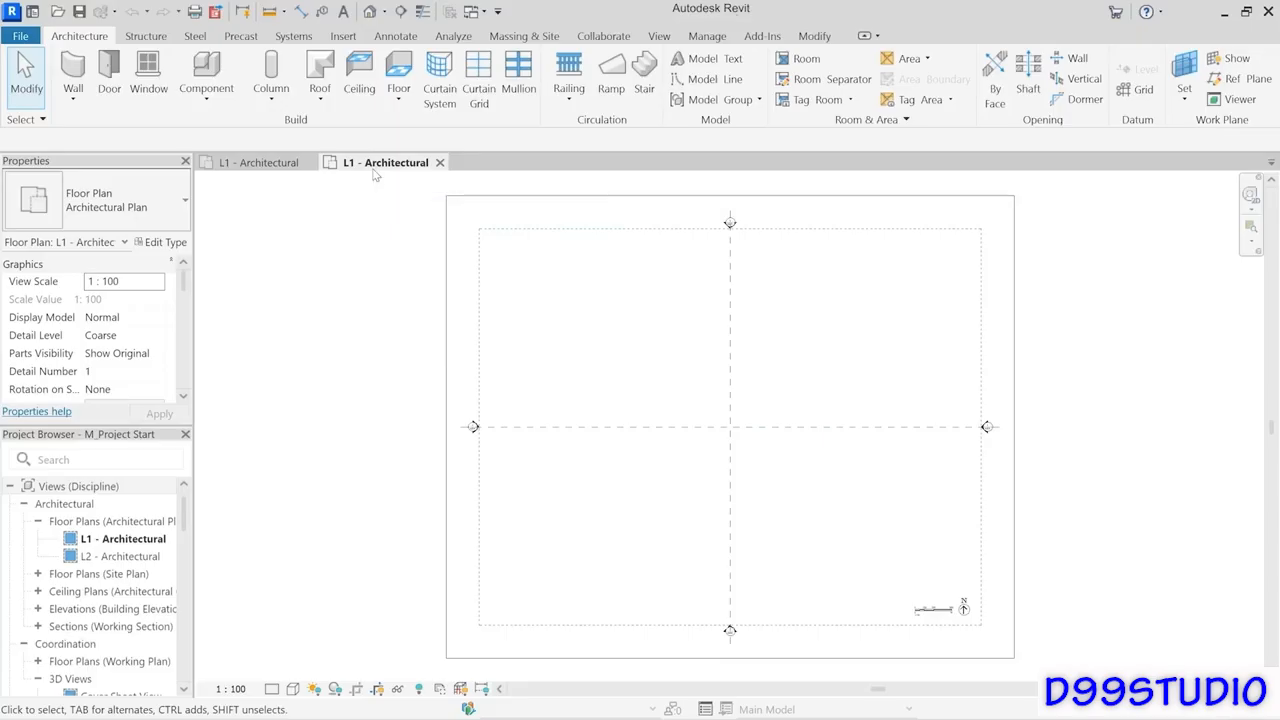
pyautogui.click(262, 163)
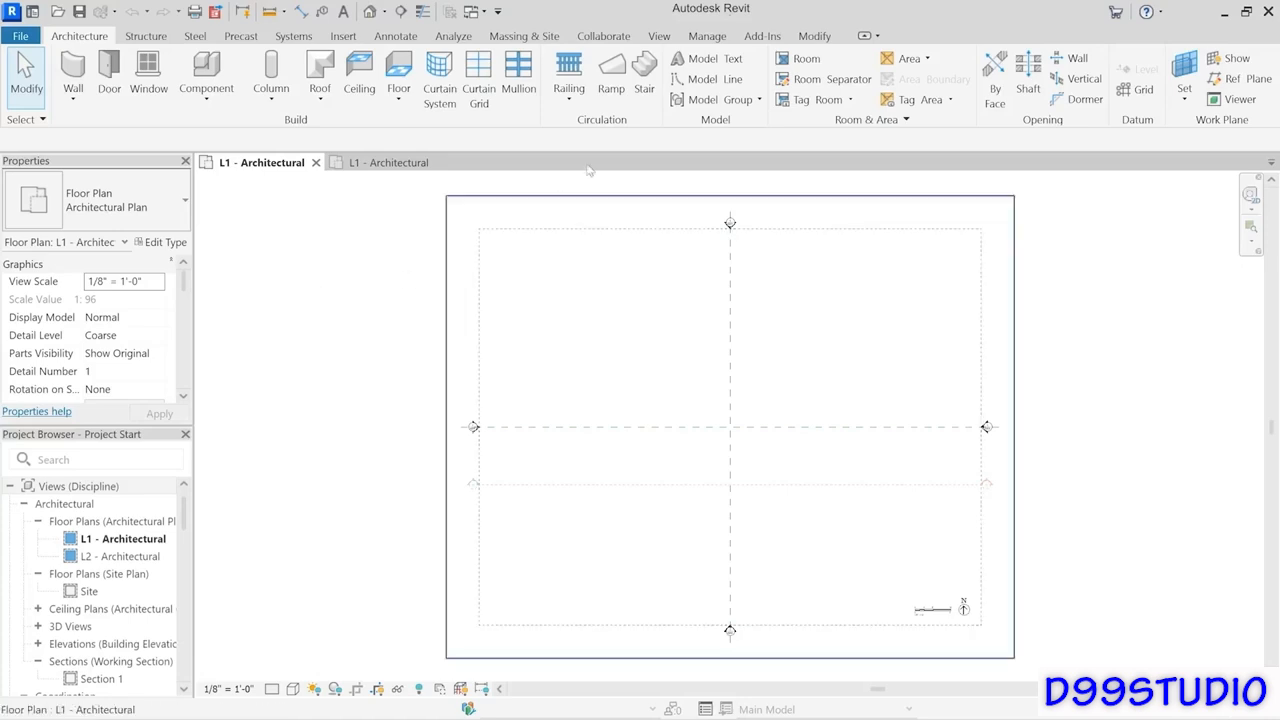
# Review the Length format and its rounding options in the Project Start file's project units.
pyautogui.click(707, 38)
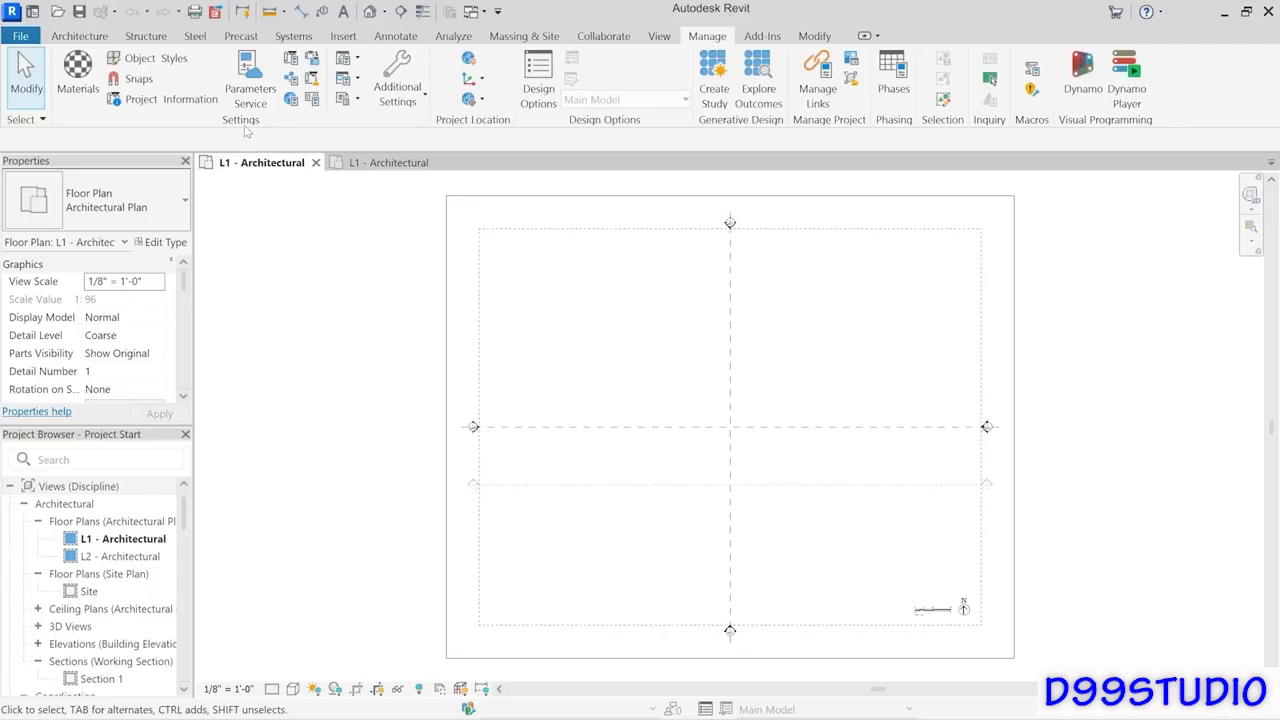
pyautogui.click(313, 102)
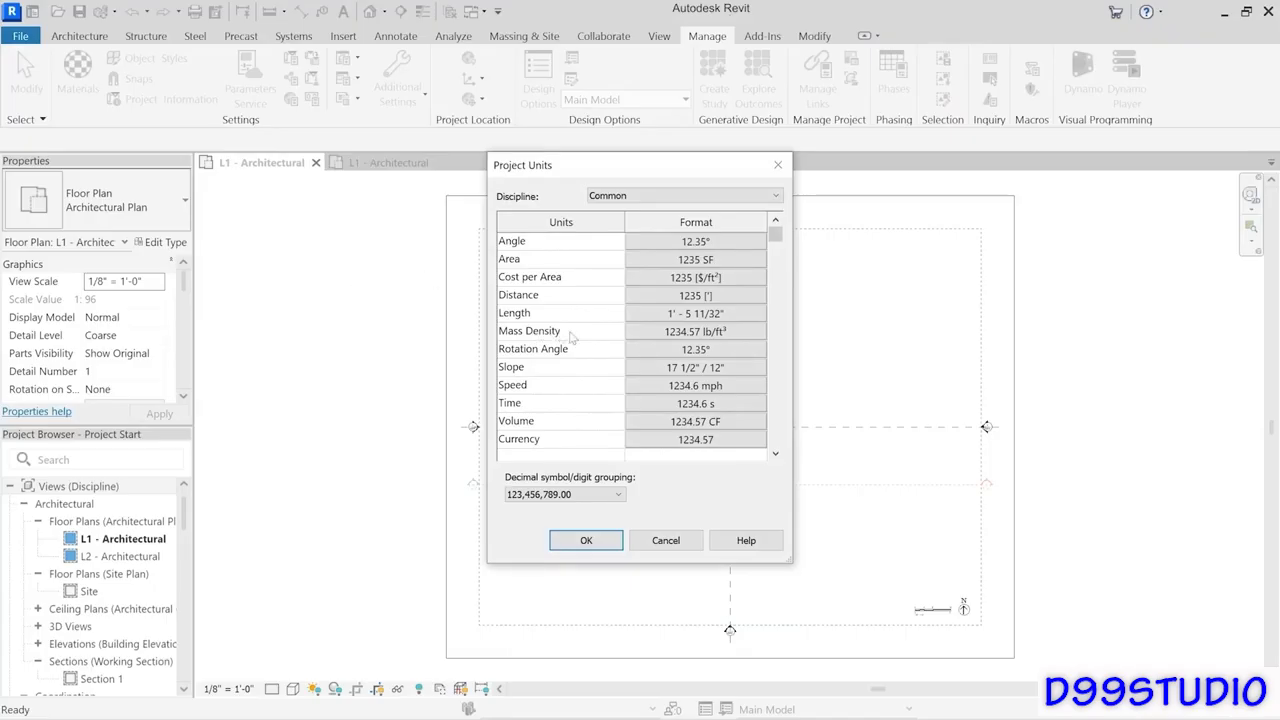
pyautogui.click(745, 316)
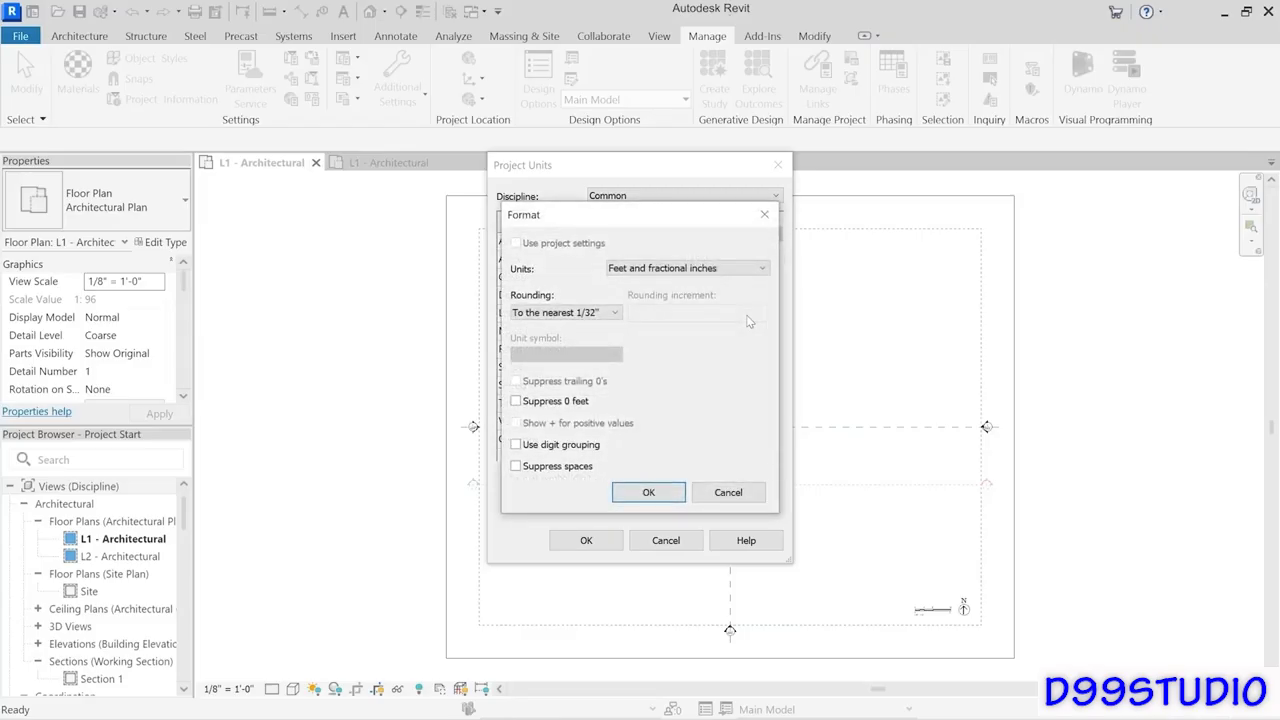
pyautogui.click(605, 315)
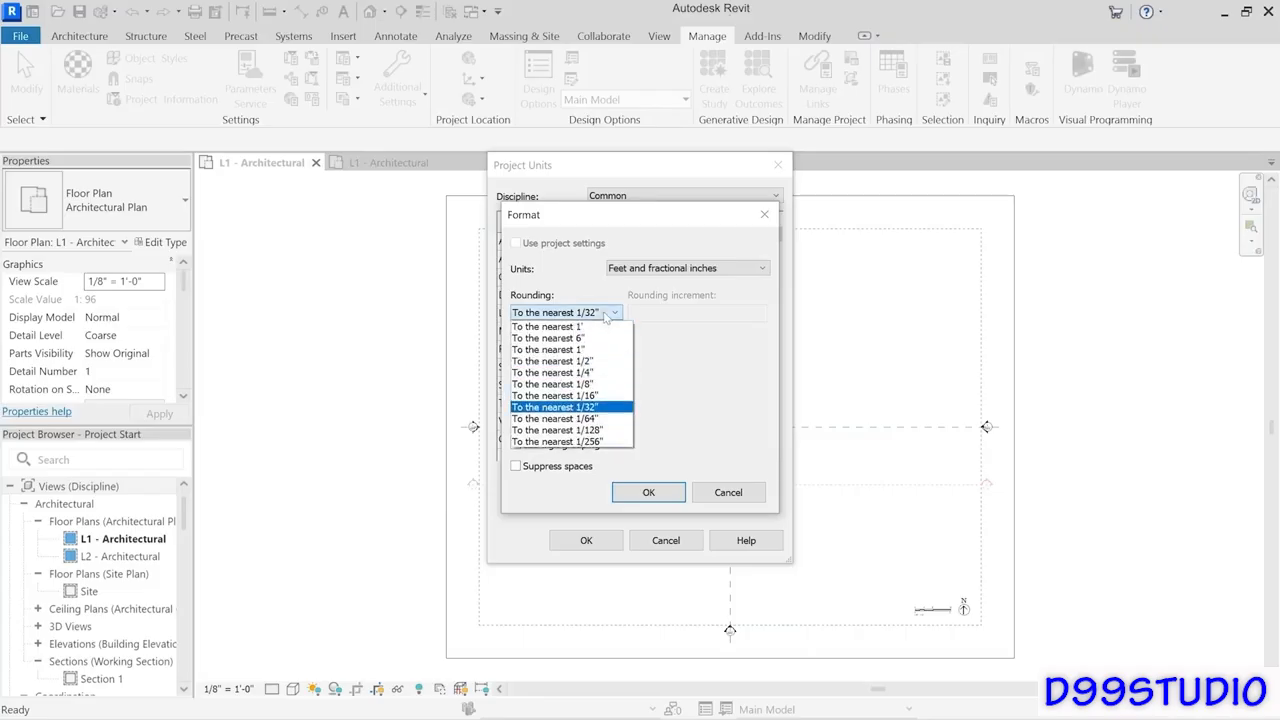
pyautogui.click(681, 332)
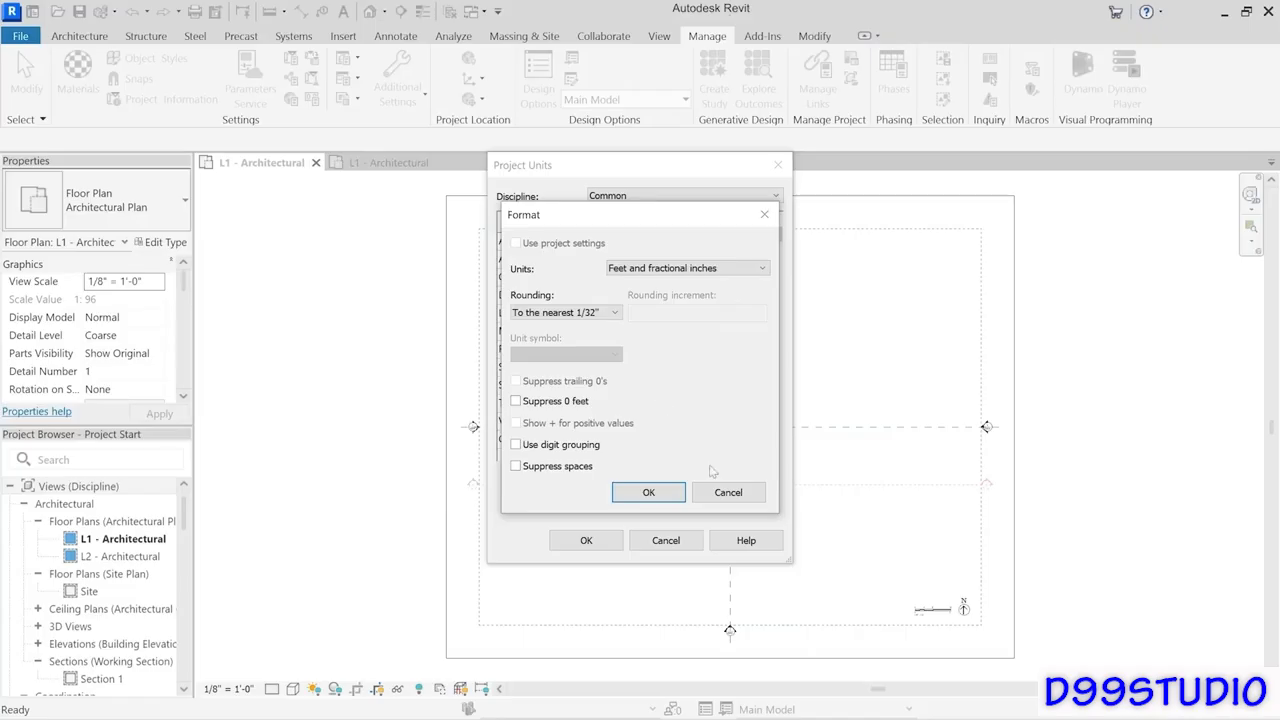
pyautogui.click(716, 500)
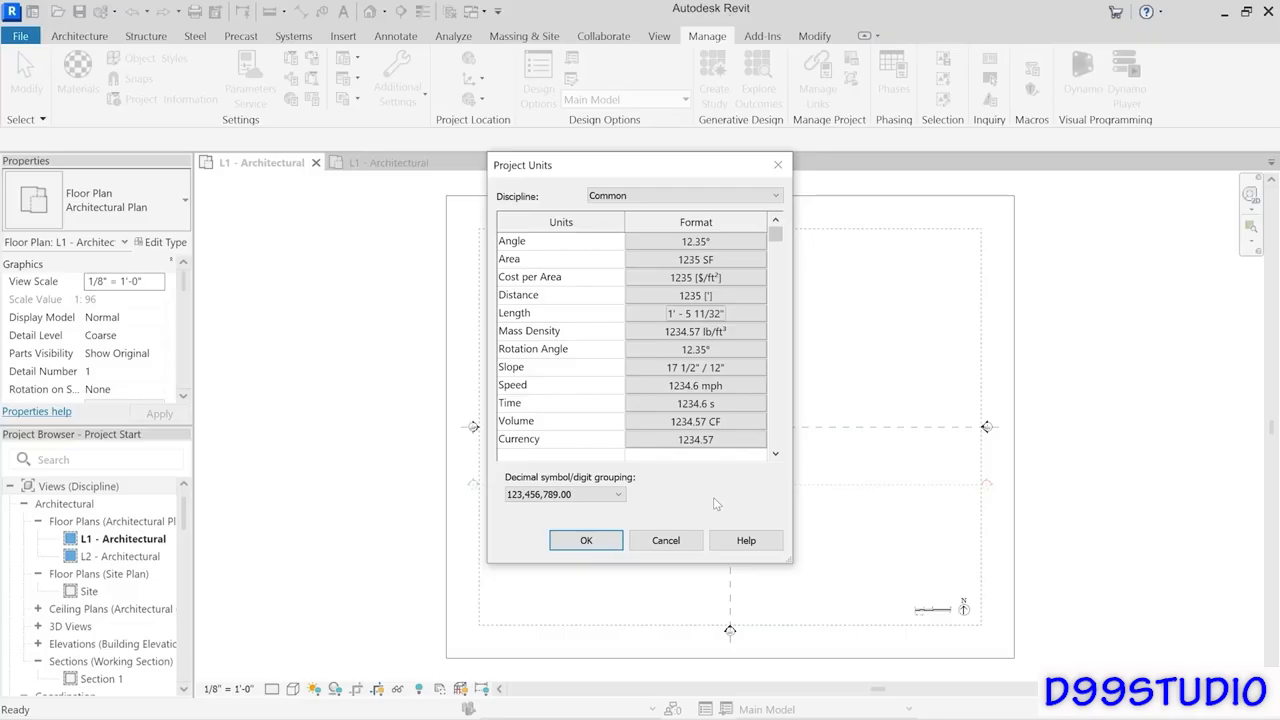
# Review the Slope unit format, dismiss the project units and switch to the M_Project Start L1 - Architectural plan.
pyautogui.click(730, 368)
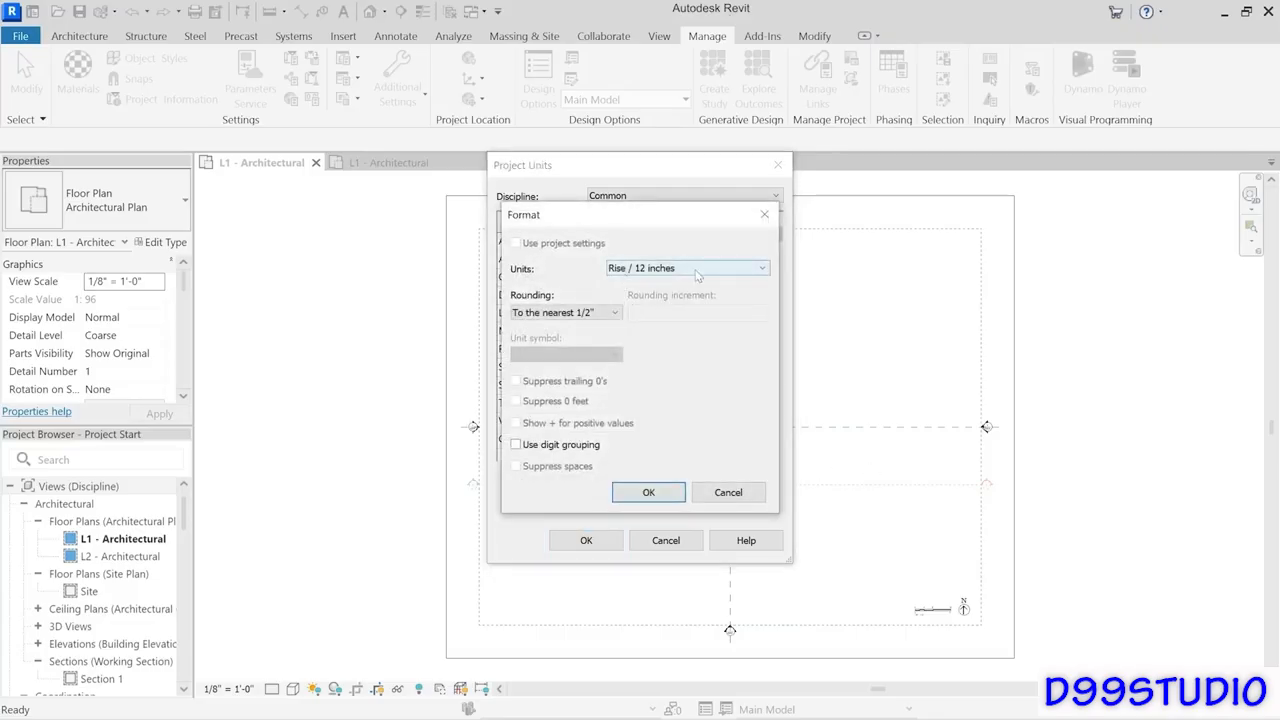
pyautogui.click(730, 494)
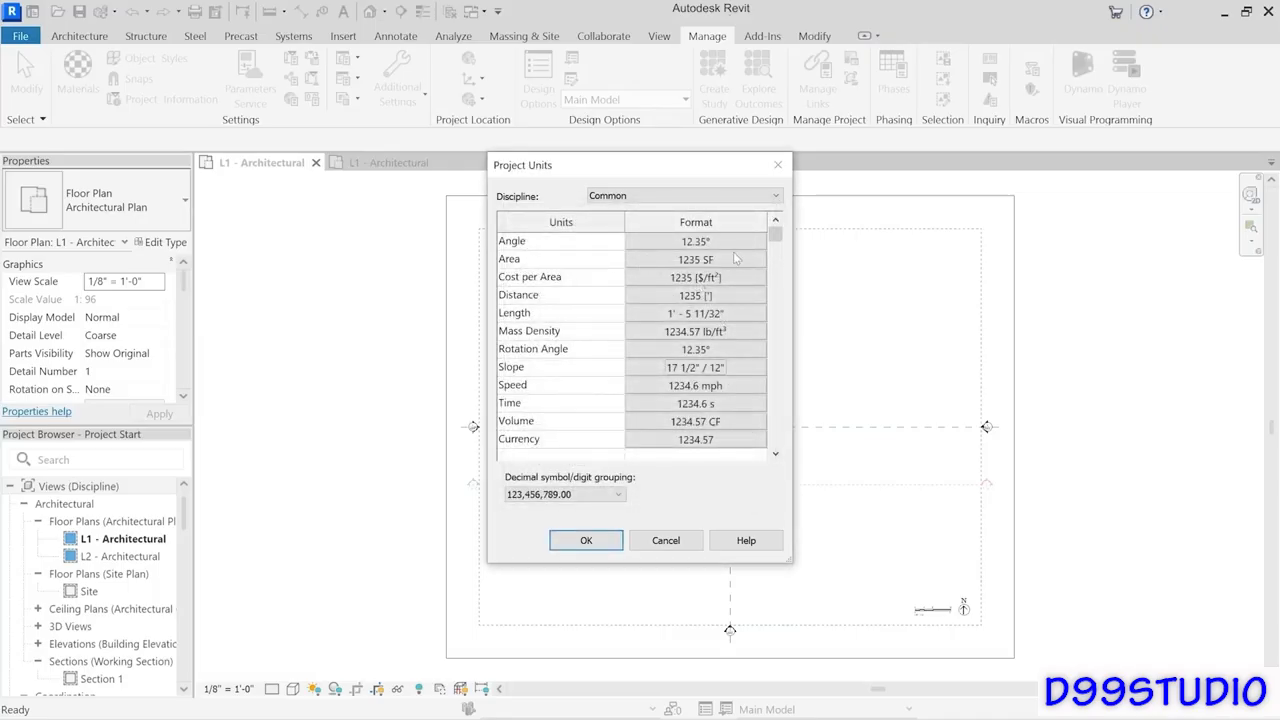
pyautogui.click(666, 540)
pyautogui.click(375, 166)
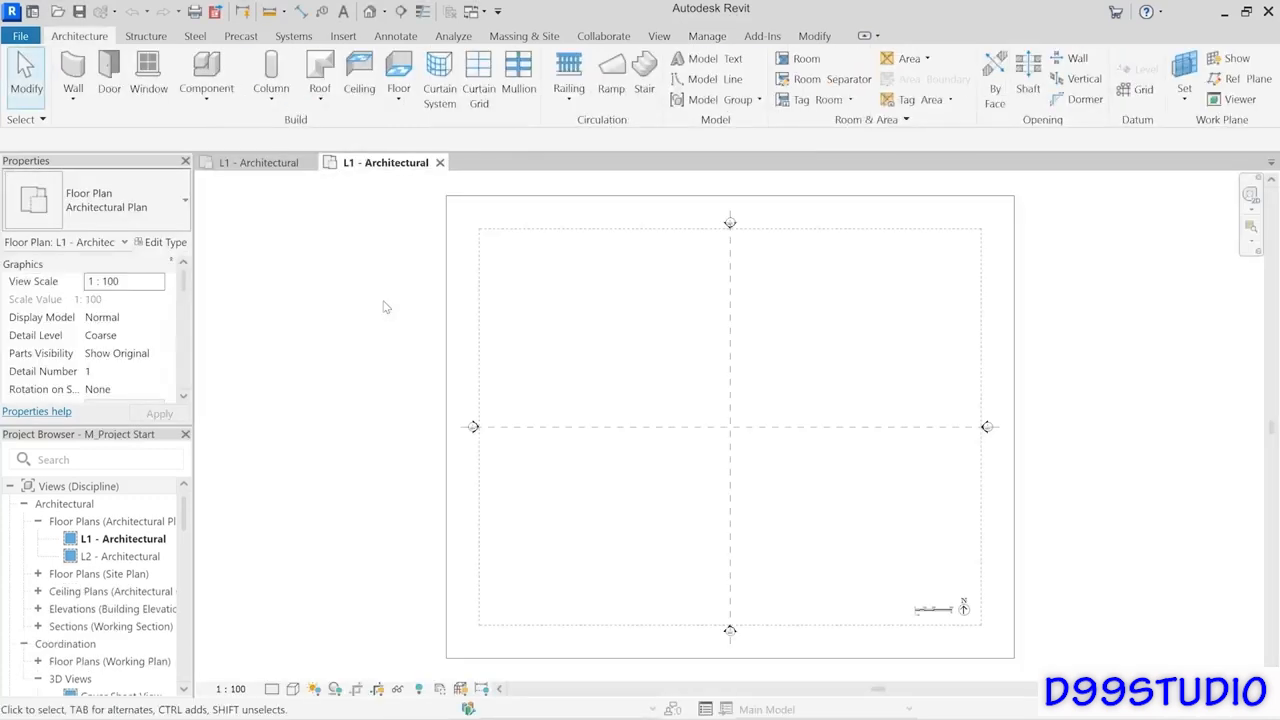
# Review the Length format in the M_Project Start file's project units, including its unit and rounding options.
pyautogui.click(707, 36)
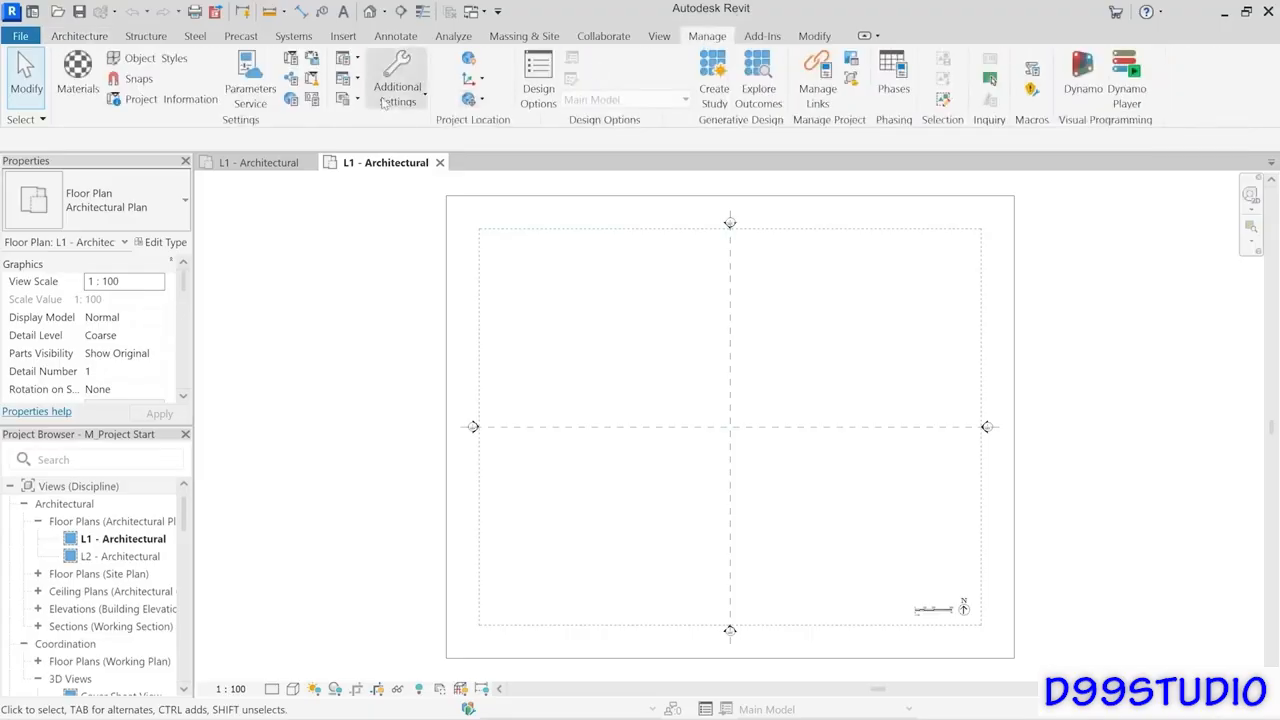
pyautogui.click(311, 99)
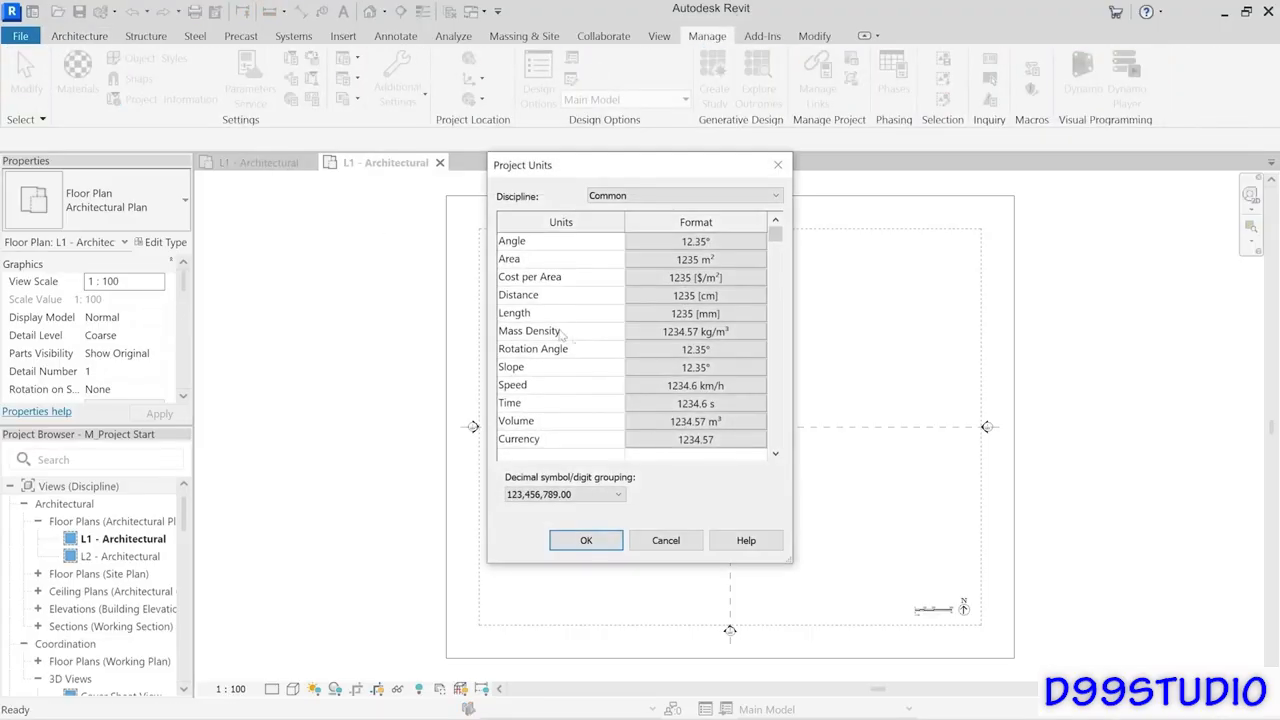
pyautogui.click(765, 314)
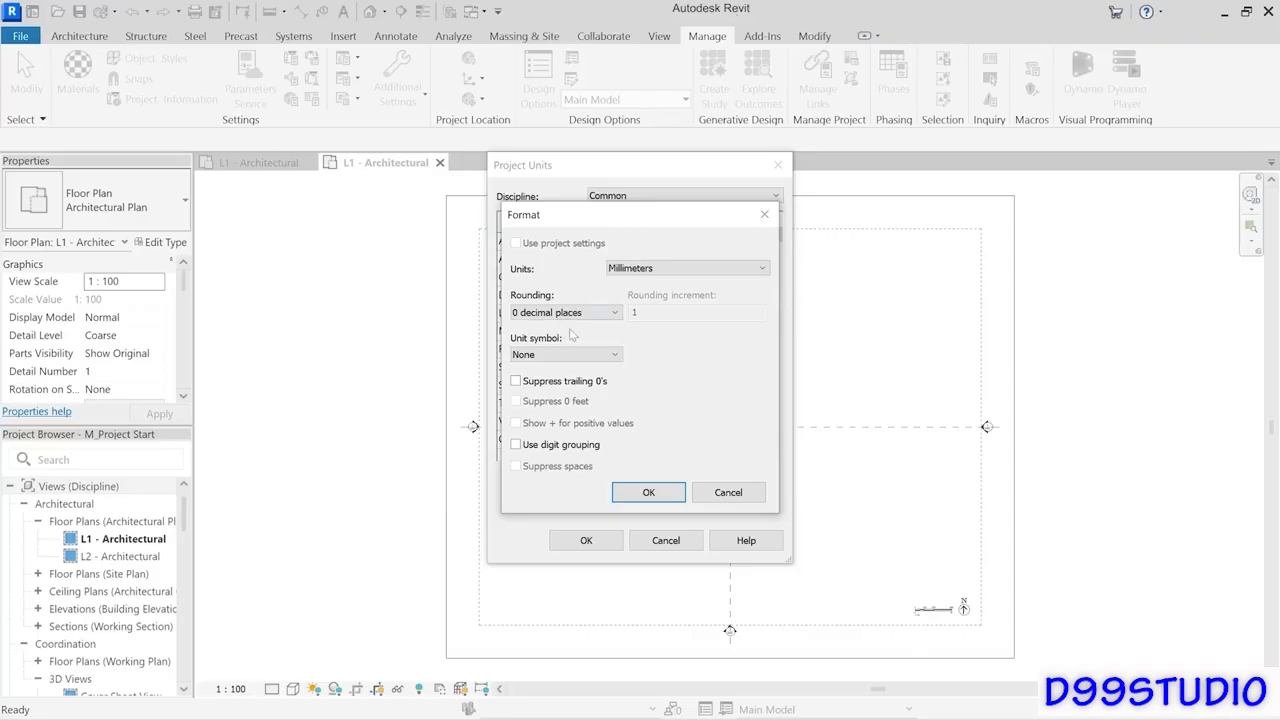
pyautogui.click(609, 314)
pyautogui.click(609, 314)
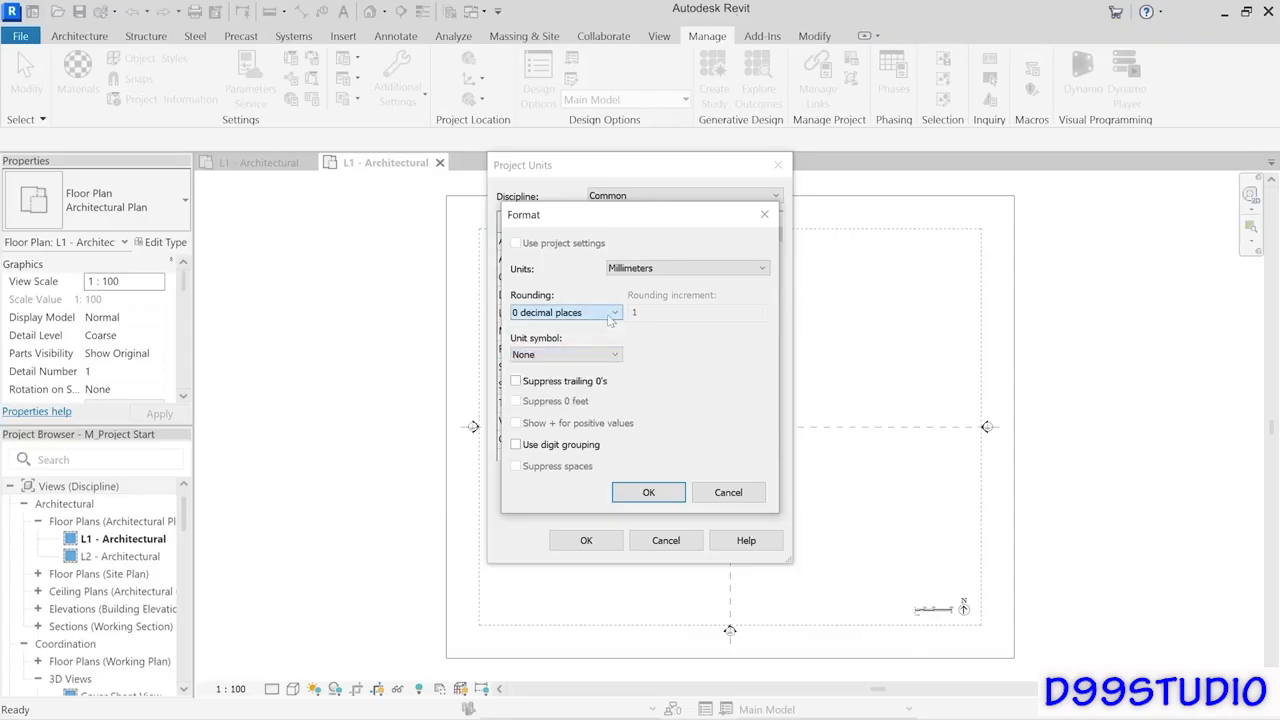
pyautogui.click(710, 268)
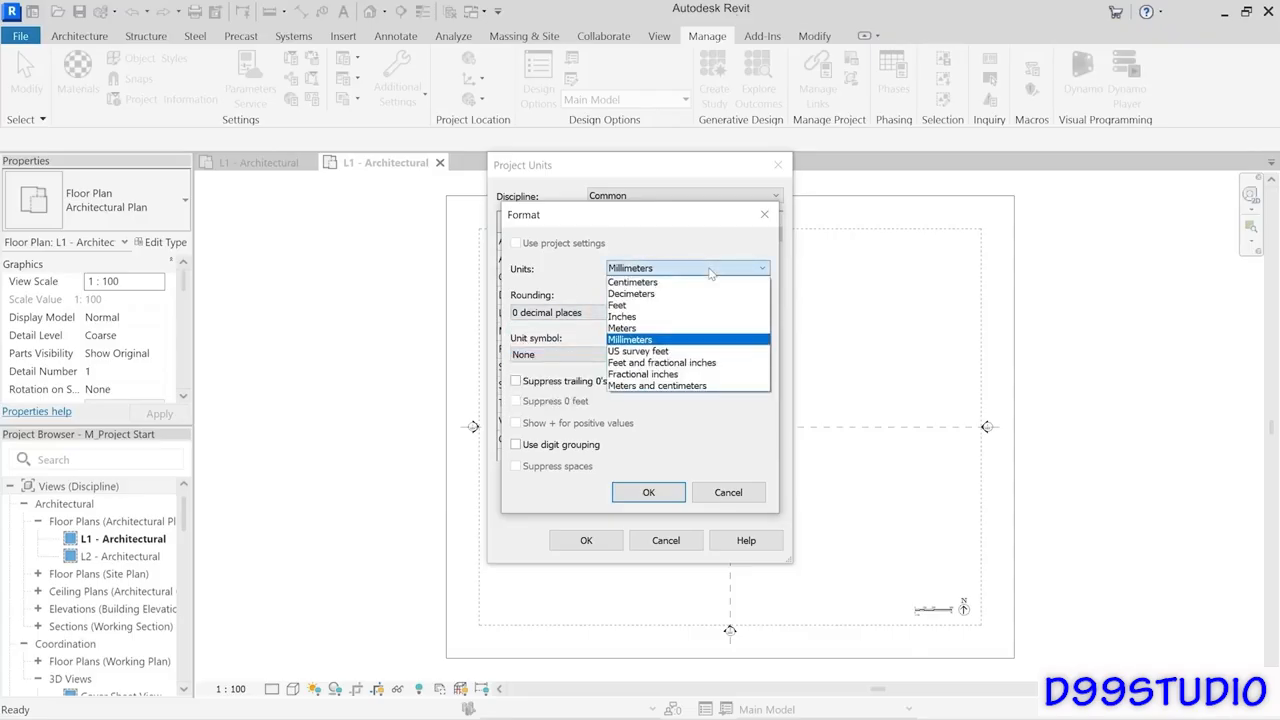
pyautogui.click(711, 263)
pyautogui.click(616, 313)
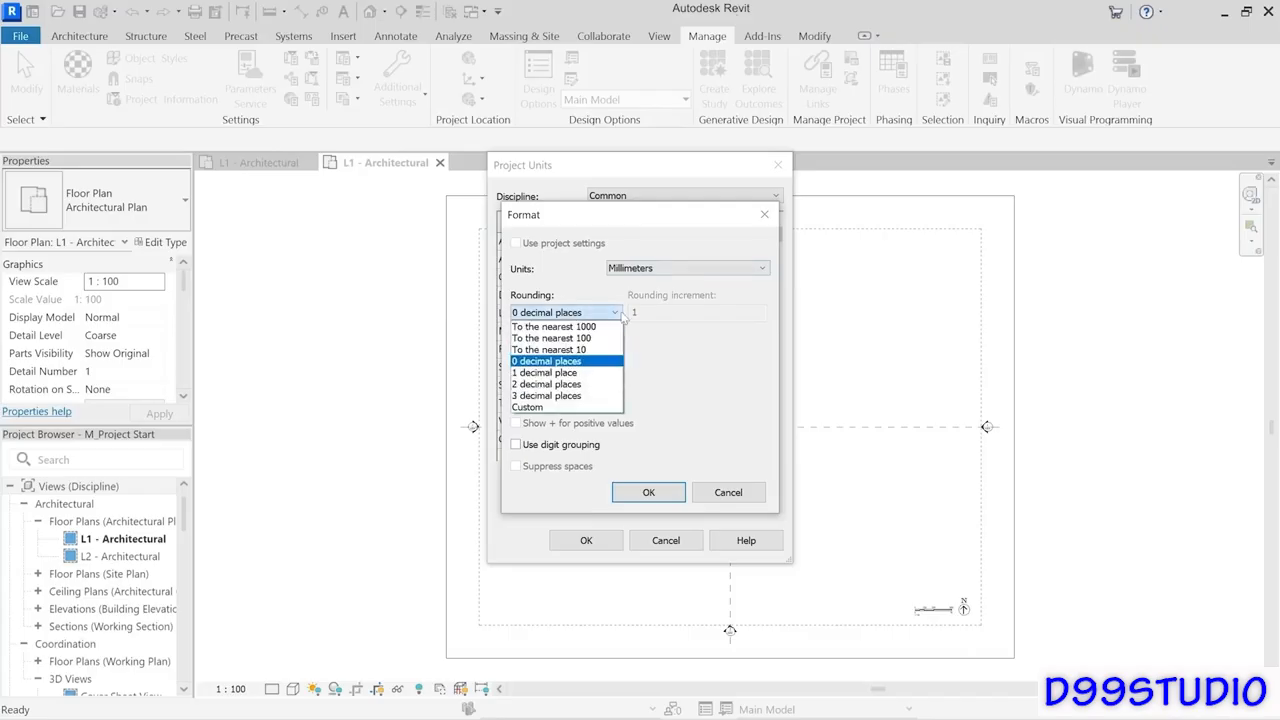
pyautogui.click(713, 340)
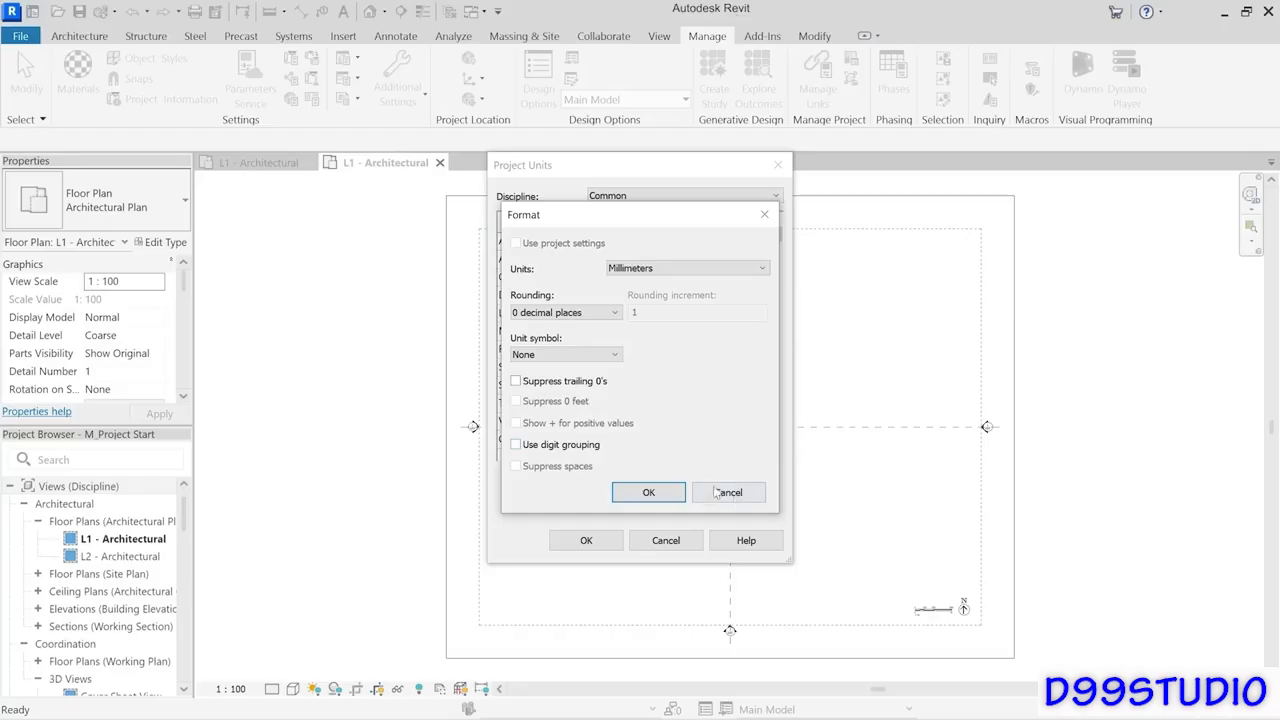
pyautogui.click(756, 499)
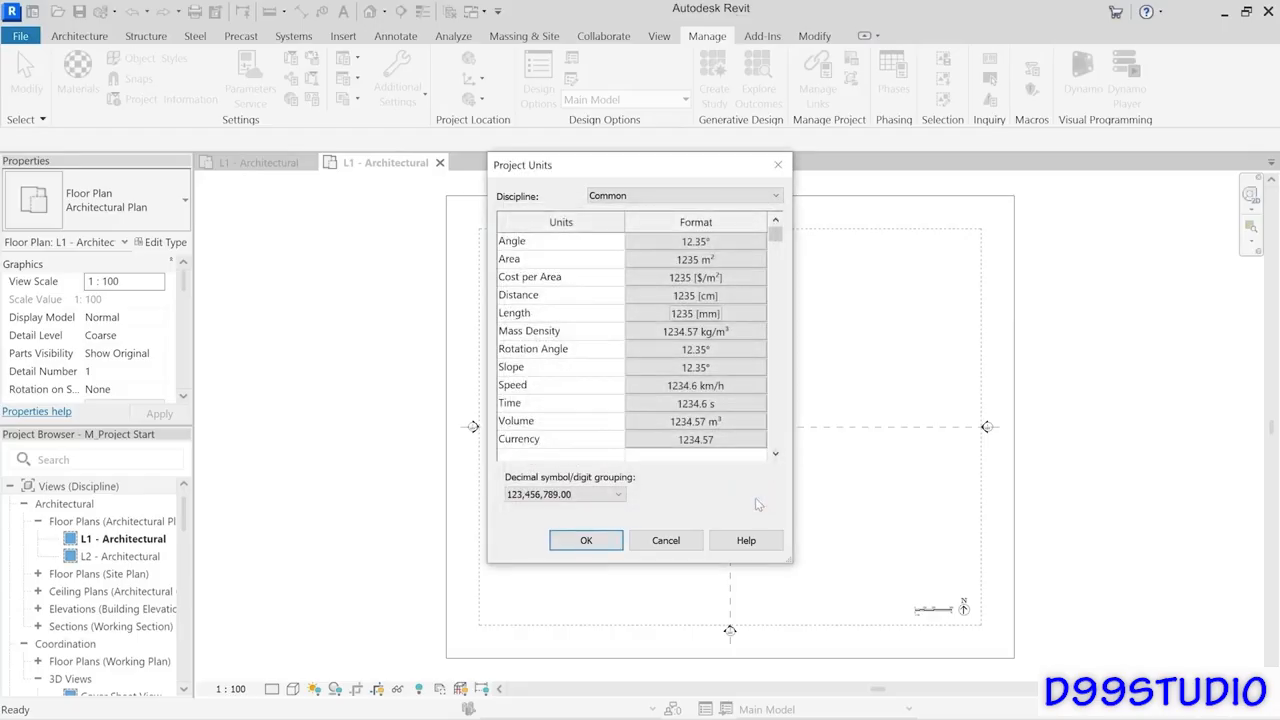
# Review the Slope unit format in the metric file's project units and dismiss the project units.
pyautogui.click(737, 366)
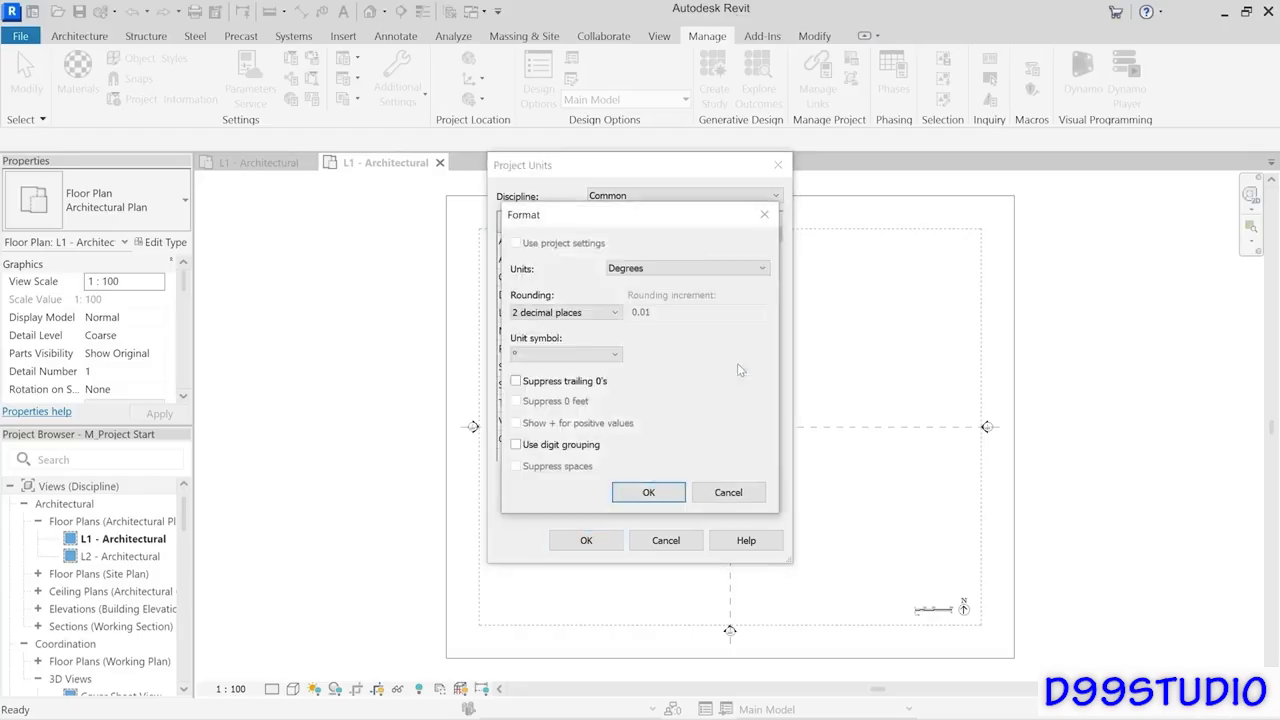
pyautogui.click(728, 491)
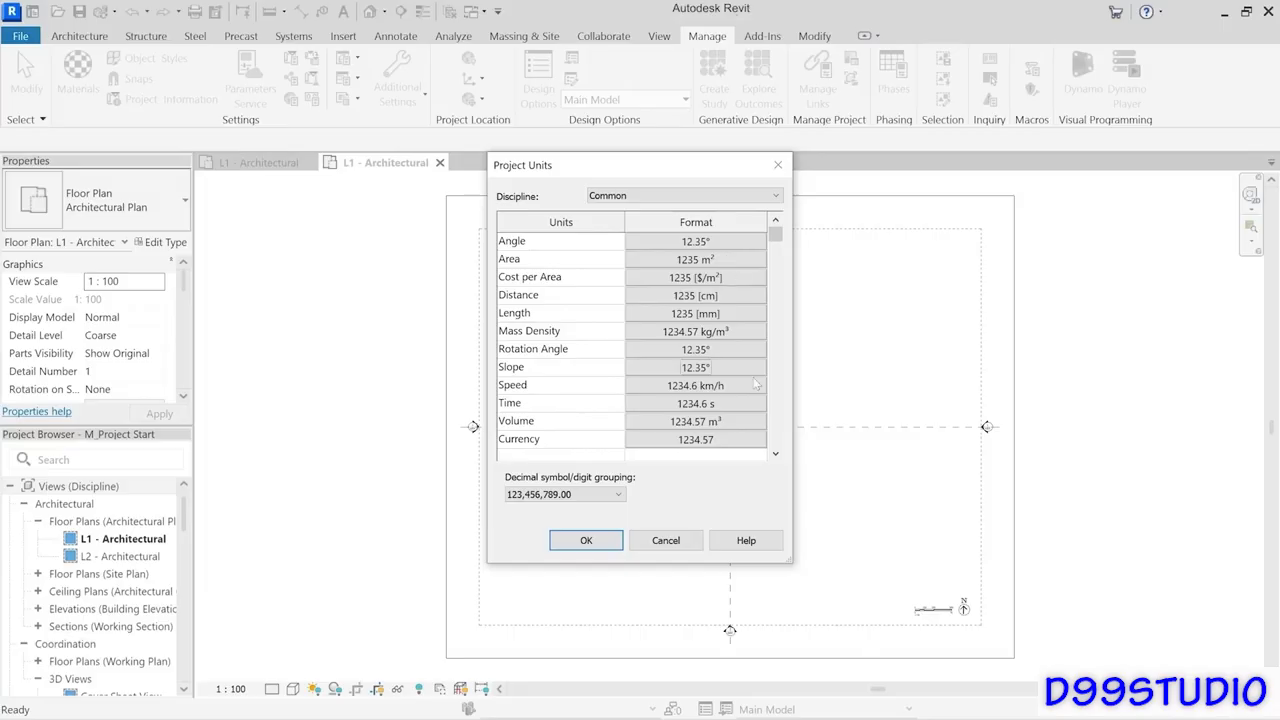
pyautogui.click(665, 540)
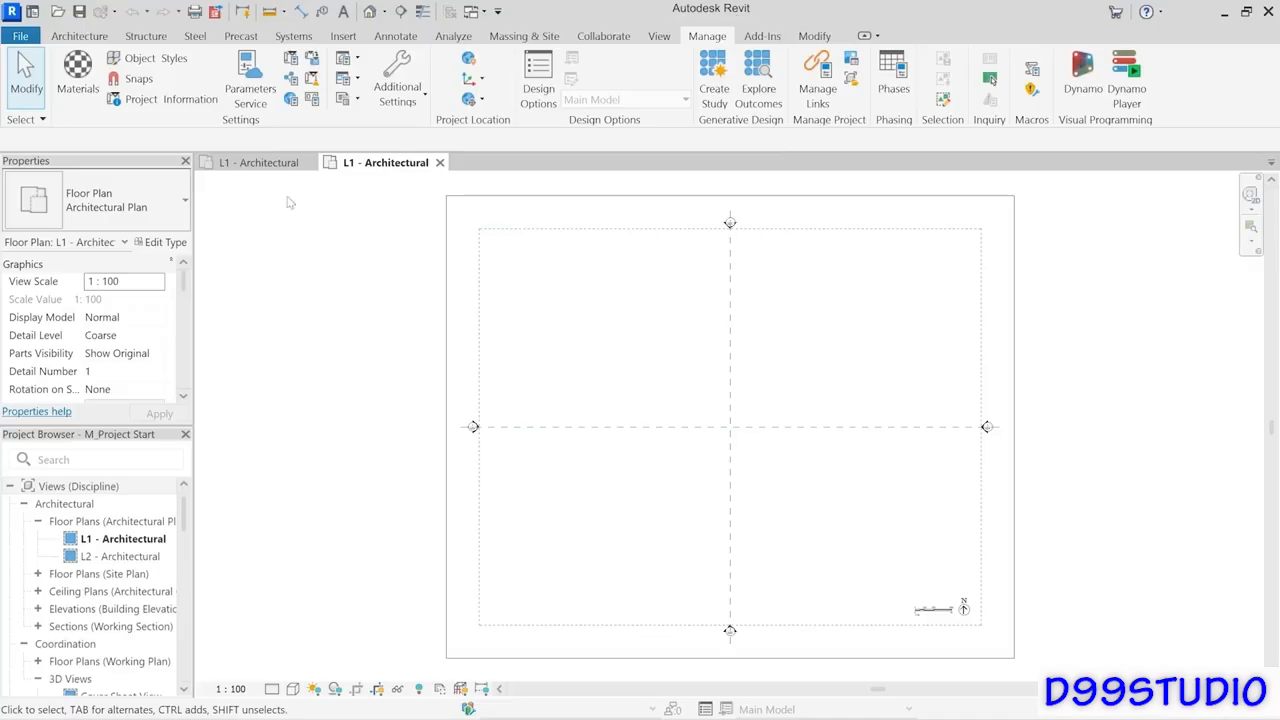
# In the Project Start file's project information, set the issue date to 5/15/2023 and the status to Design Development.
pyautogui.click(270, 162)
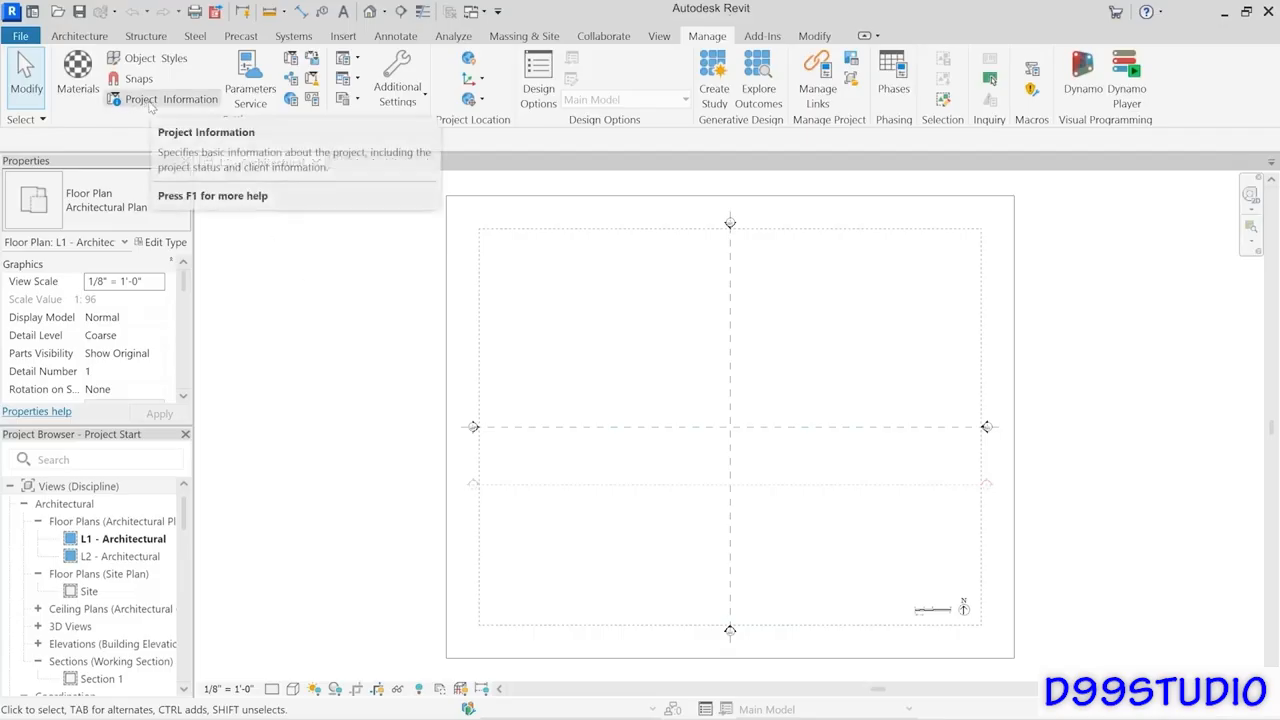
pyautogui.click(148, 103)
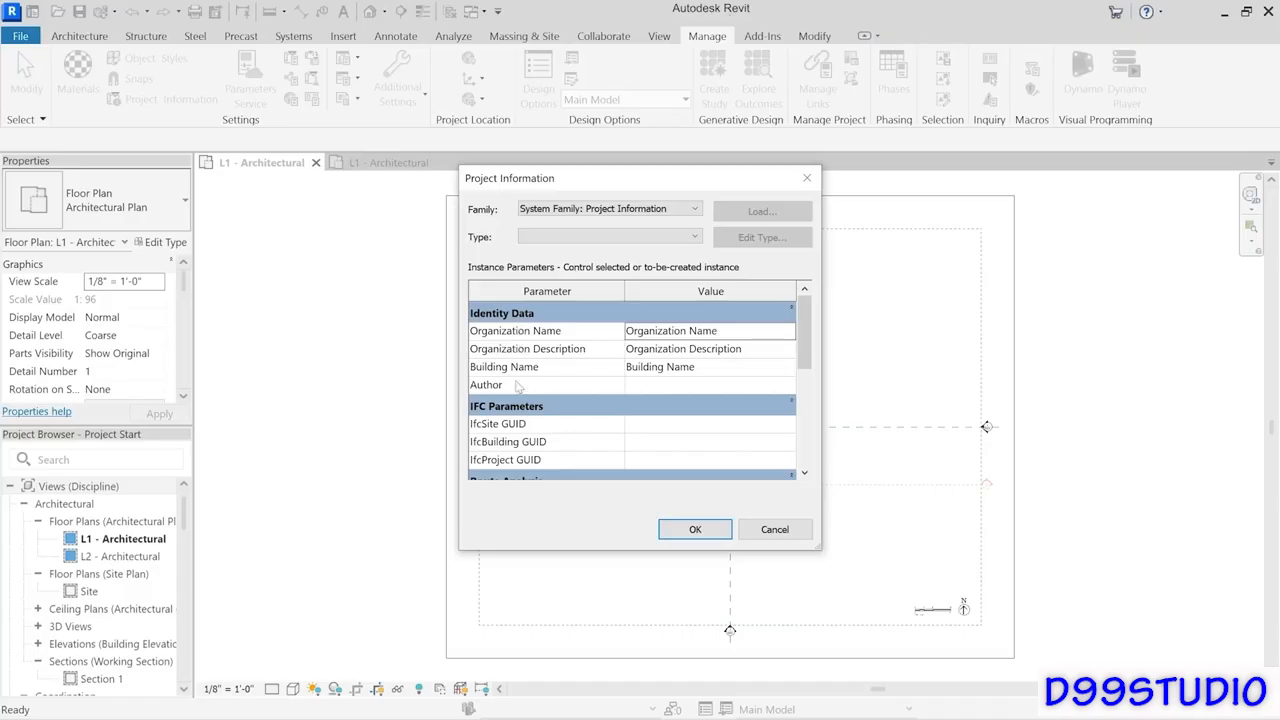
pyautogui.moveTo(806, 344); pyautogui.dragTo(806, 445)
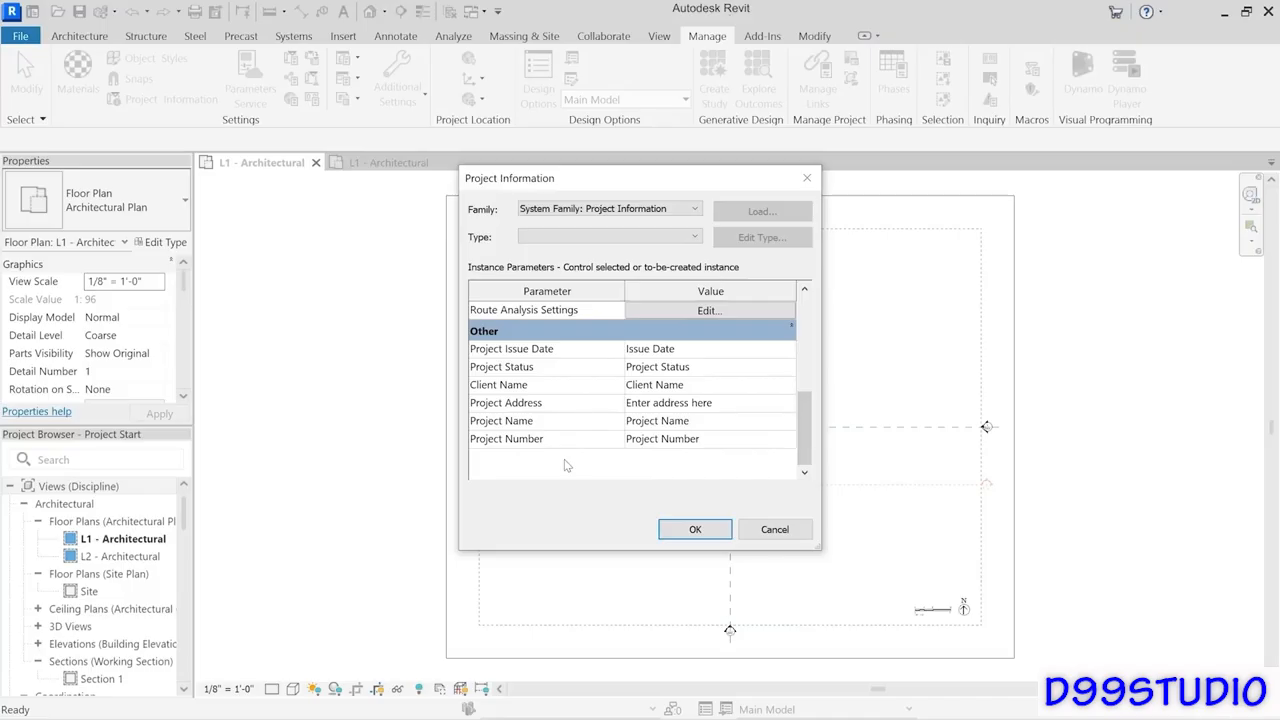
pyautogui.click(711, 348)
pyautogui.write('5/15/2023')
pyautogui.click(717, 372)
pyautogui.write('Design Development')
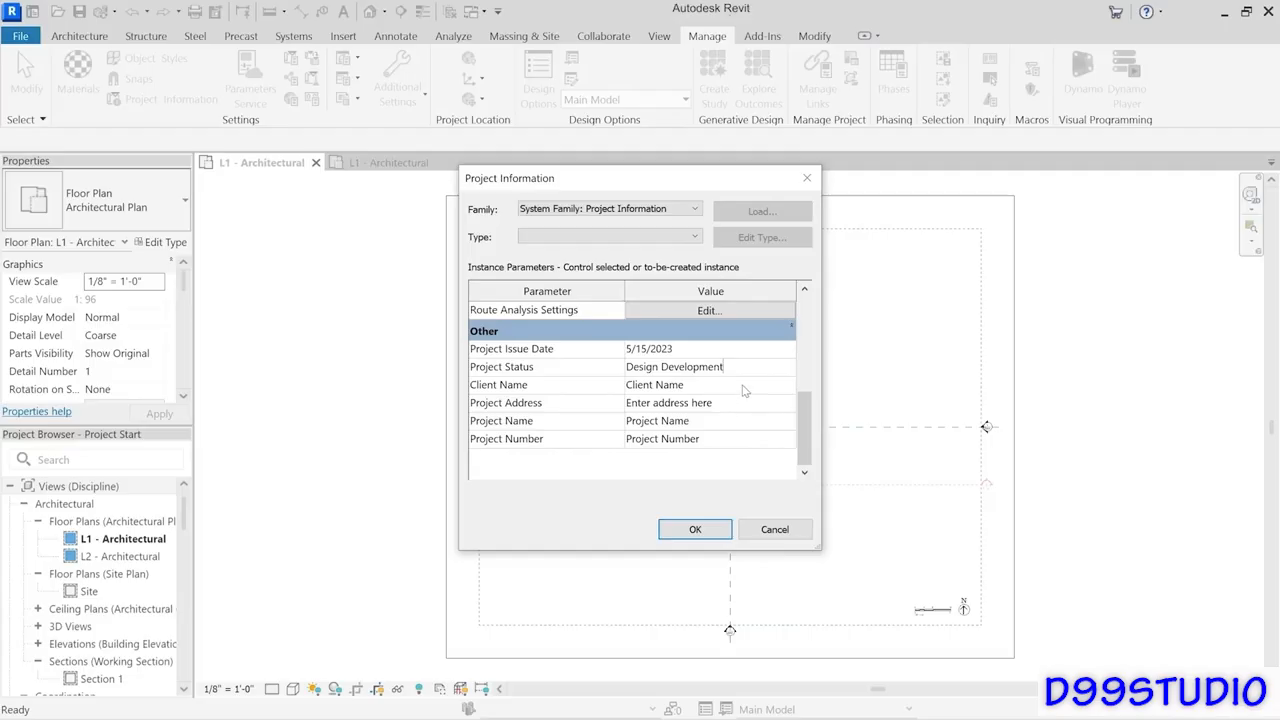
# Set the client name to Office Park, LLC, the project name to Headquarters and the project number to 001-2023.
pyautogui.click(743, 390)
pyautogui.click(743, 385)
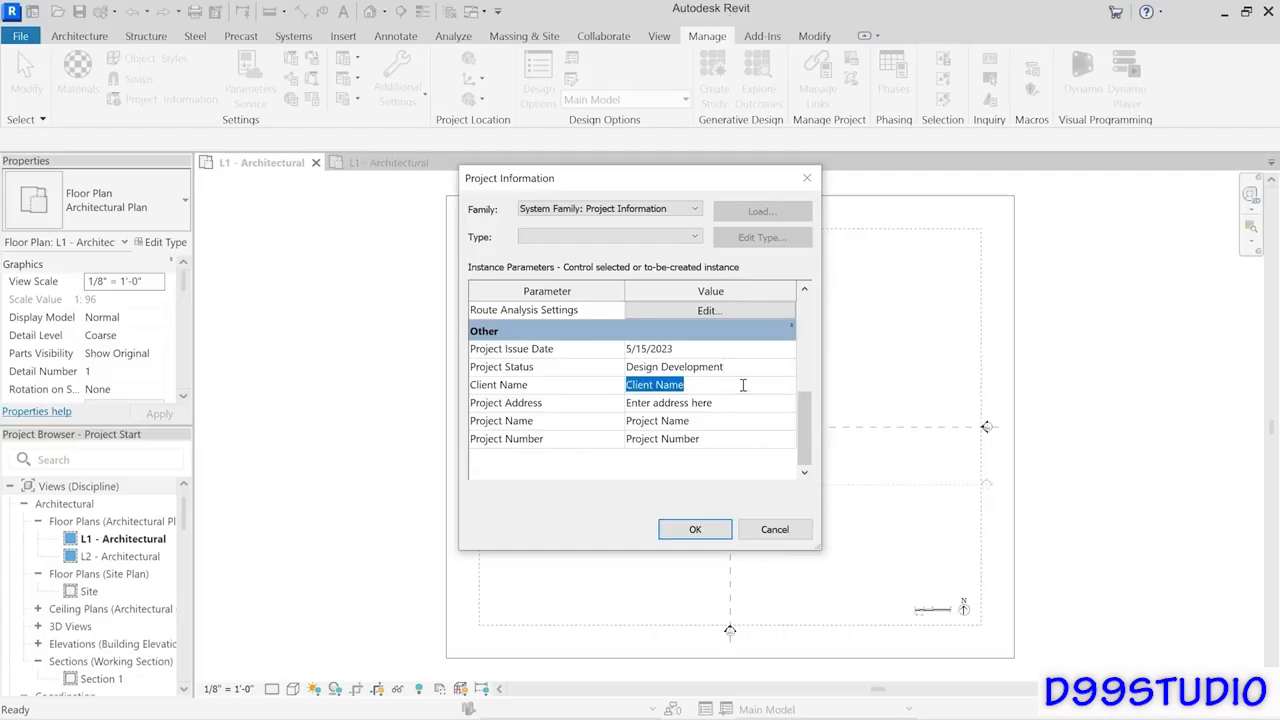
pyautogui.write('Office Park, LLC')
pyautogui.click(743, 421)
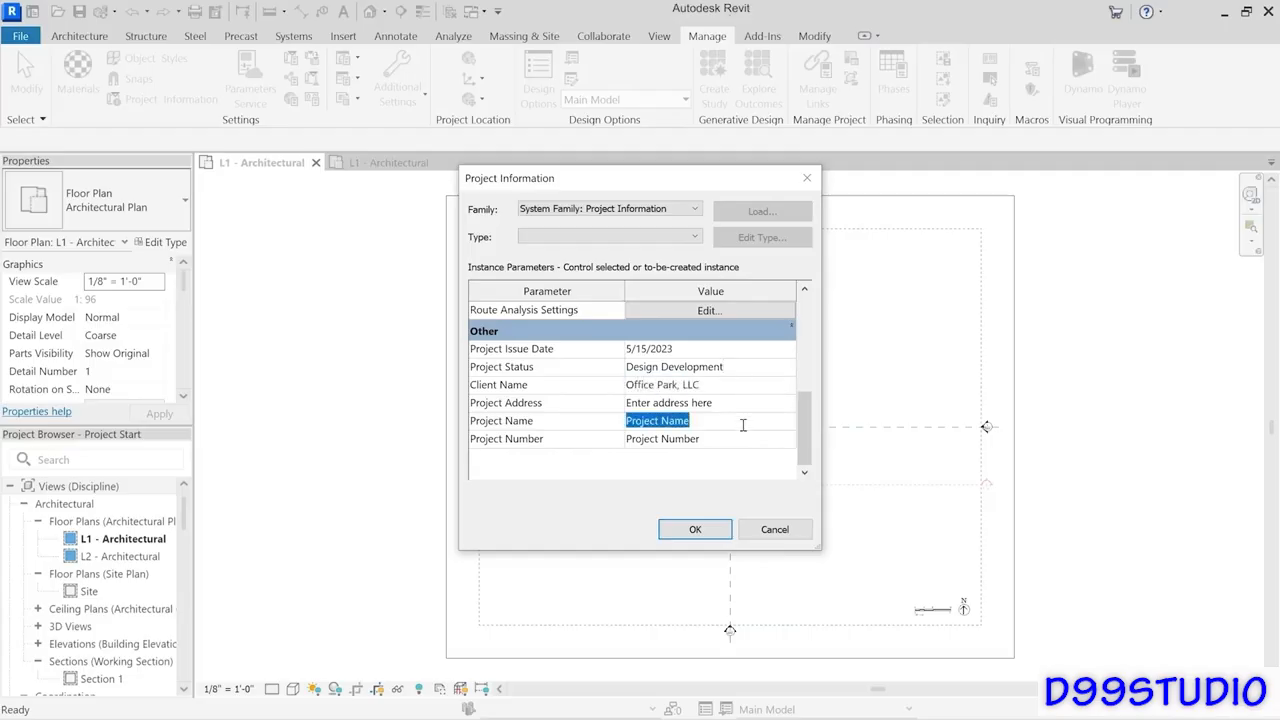
pyautogui.write('Headquarters')
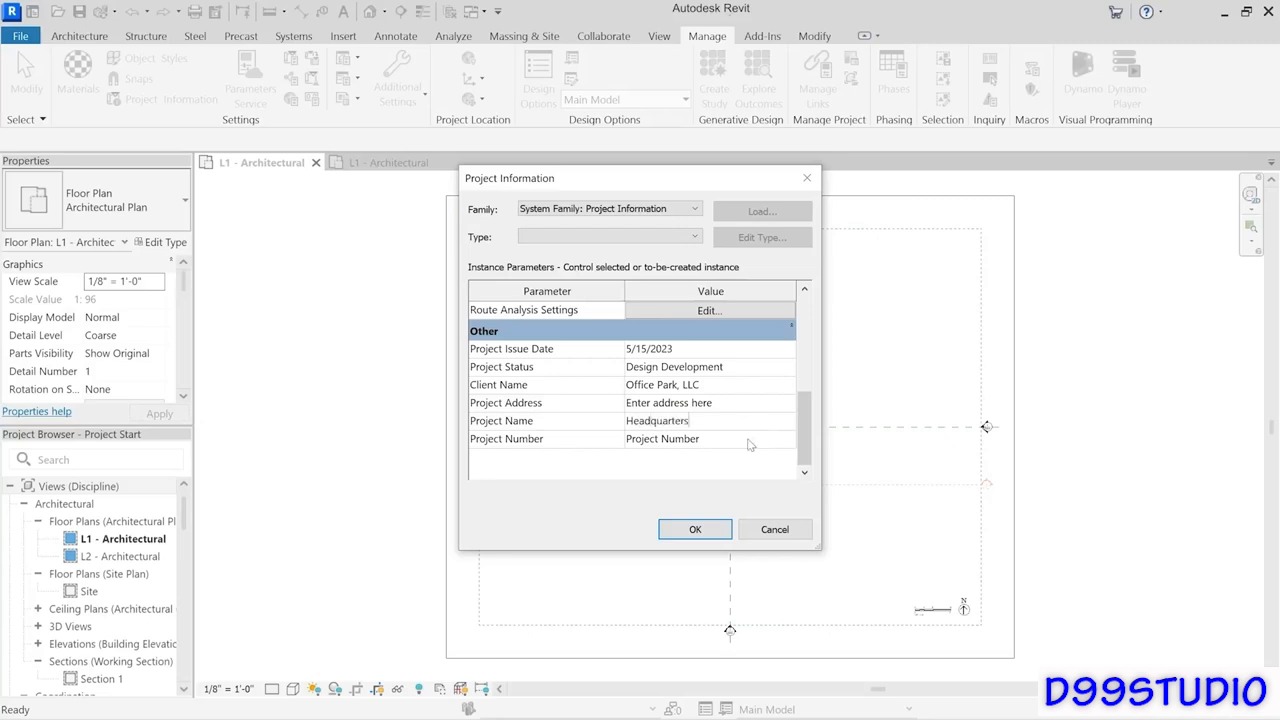
pyautogui.click(748, 439)
pyautogui.write('001-2023')
# Replace the placeholder project address with the street, city and state on separate lines, and apply the project information.
pyautogui.click(734, 401)
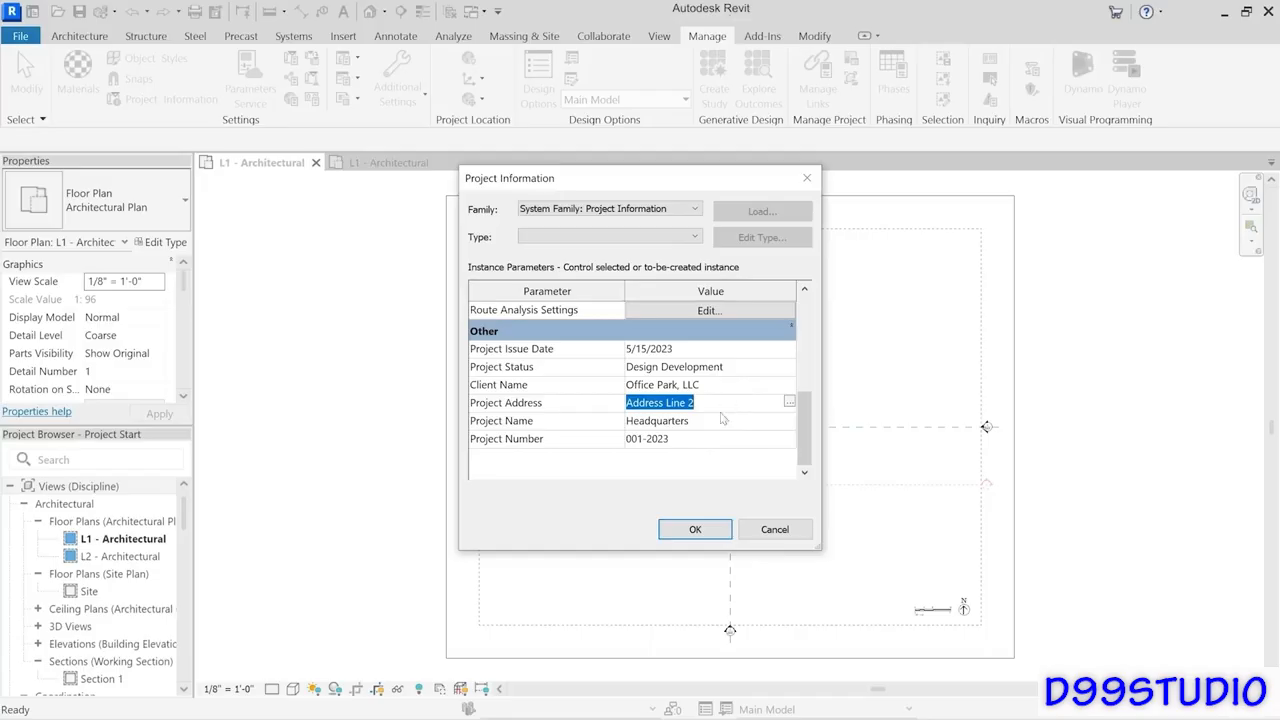
pyautogui.click(790, 404)
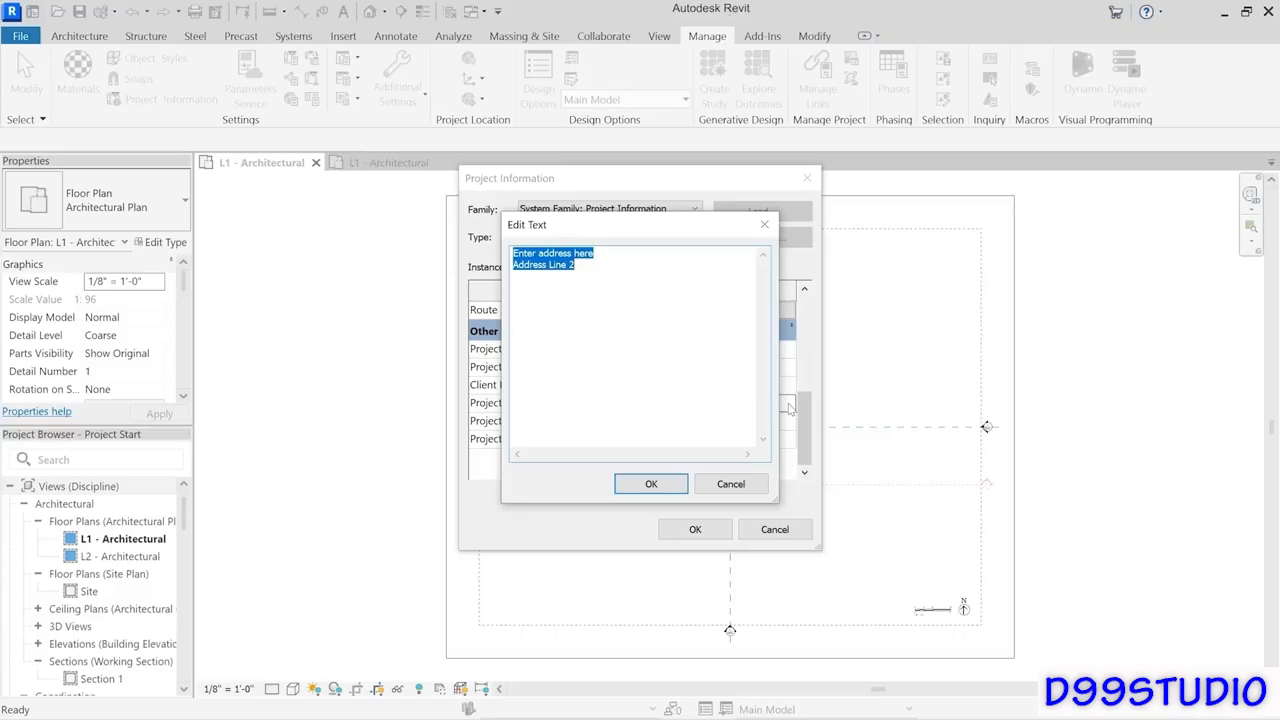
pyautogui.write('30 M')
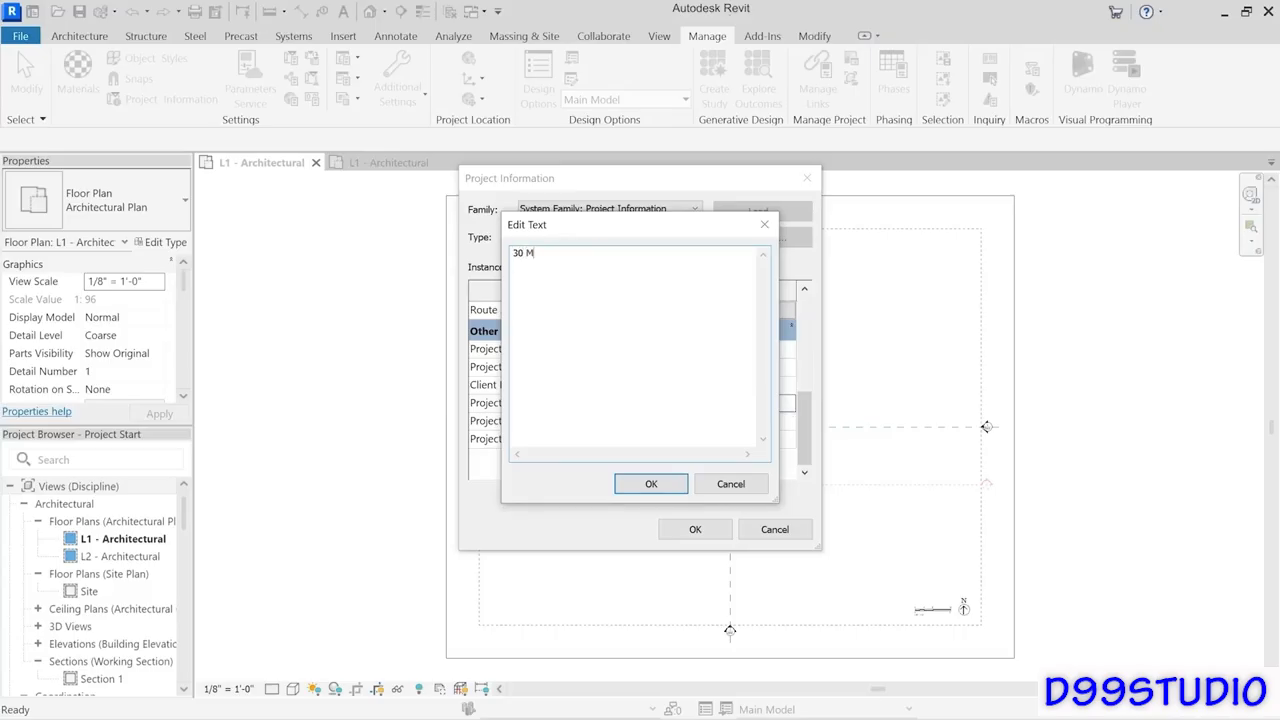
pyautogui.write('ain ')
pyautogui.write('Boulder')
pyautogui.write(', CO')
pyautogui.click(652, 485)
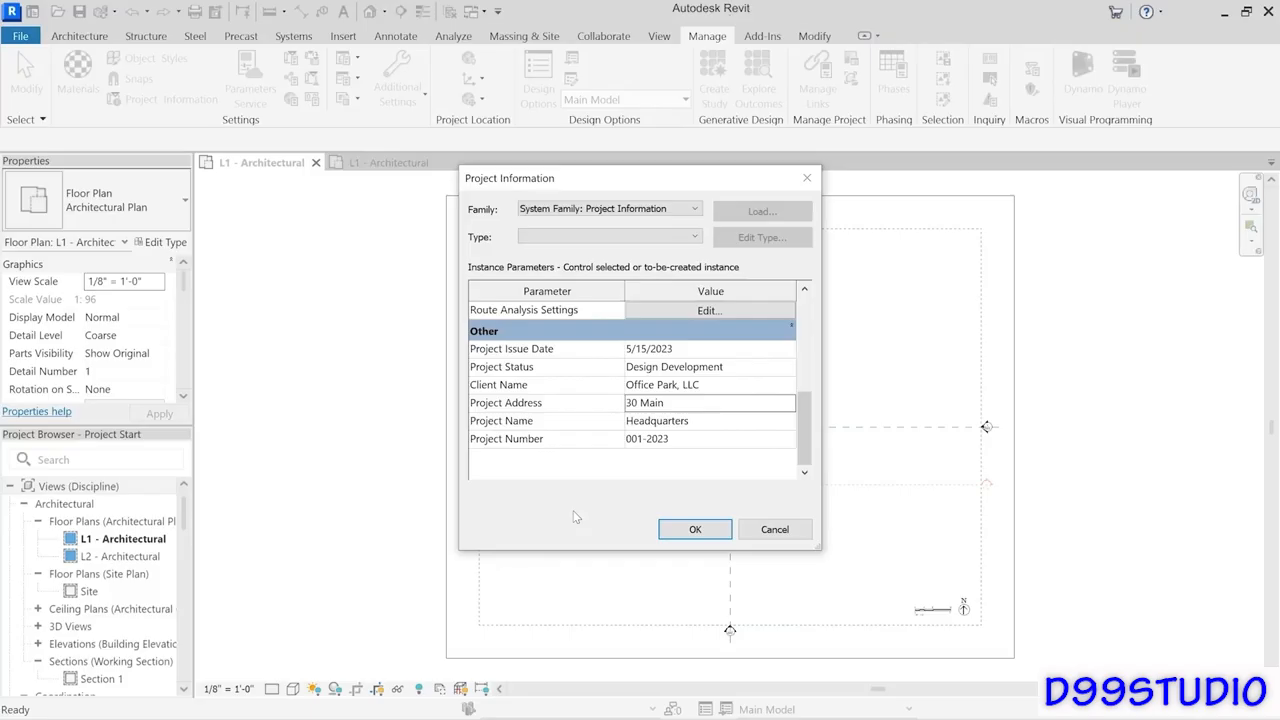
pyautogui.click(692, 529)
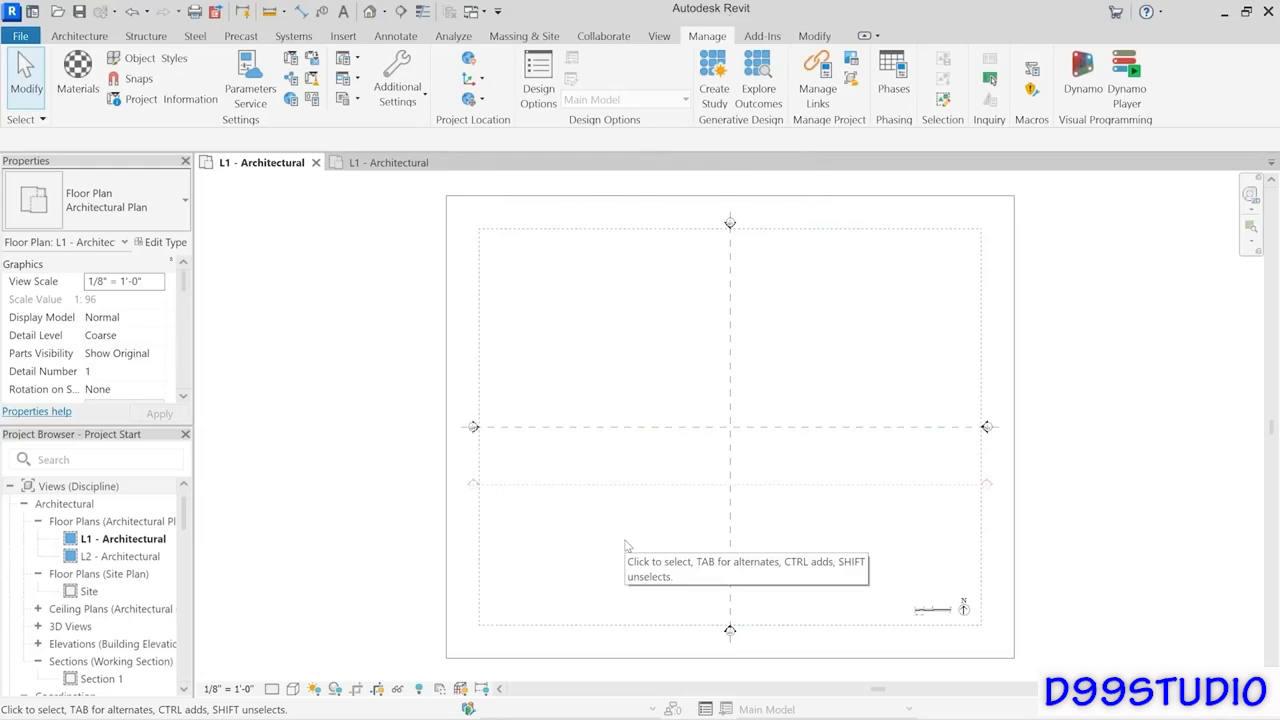
# Open sheet A202 - Architectural Building Elevations and check the project information in its title block.
pyautogui.click(186, 517)
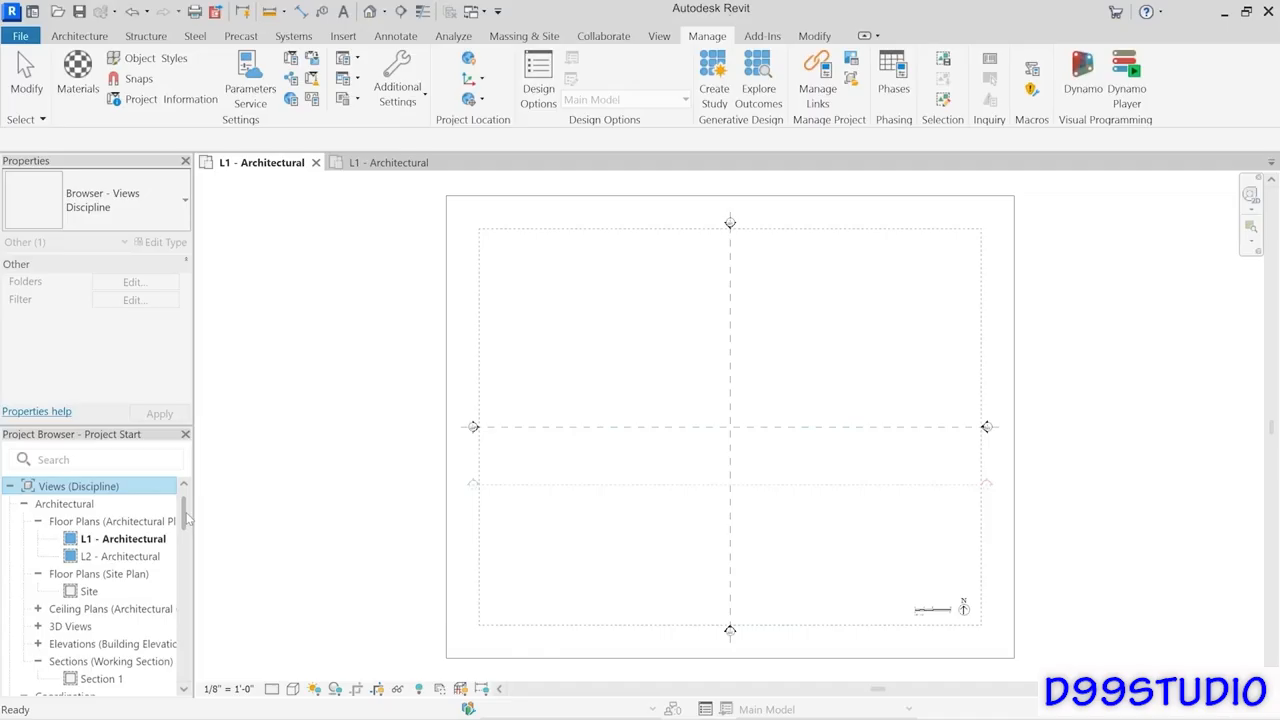
pyautogui.moveTo(186, 517); pyautogui.dragTo(189, 604)
pyautogui.click(63, 528)
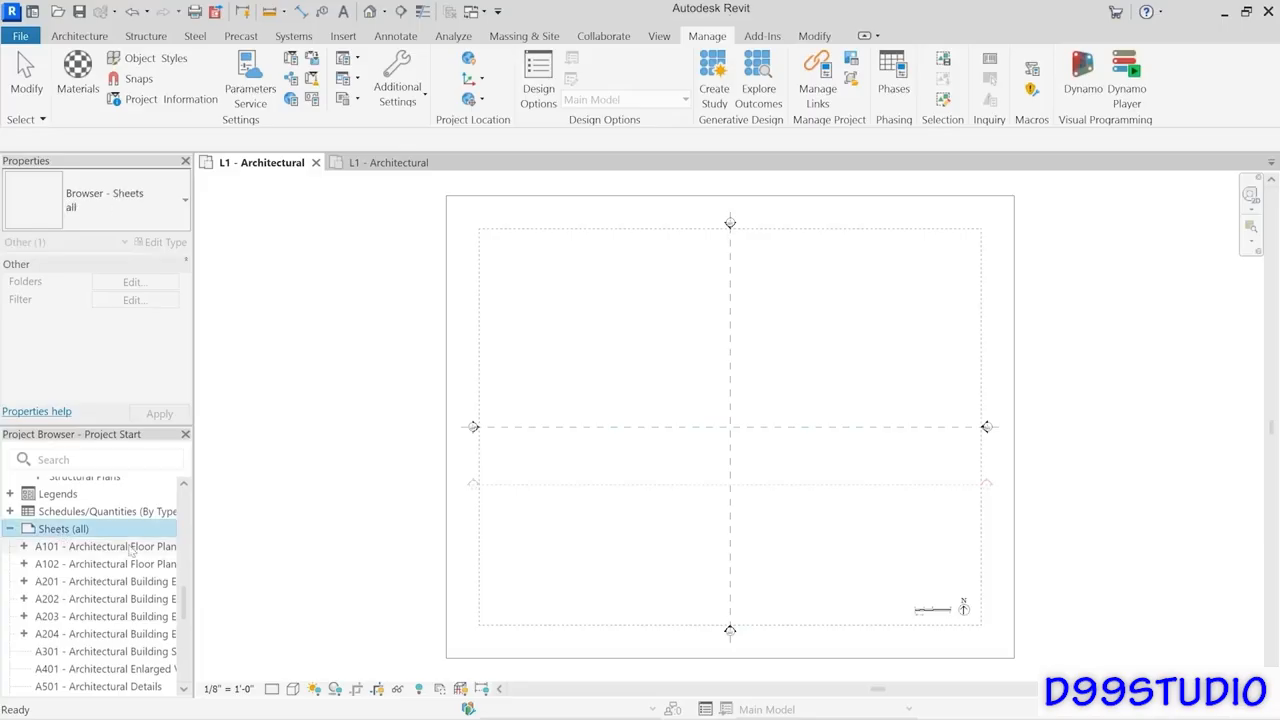
pyautogui.doubleClick(55, 599)
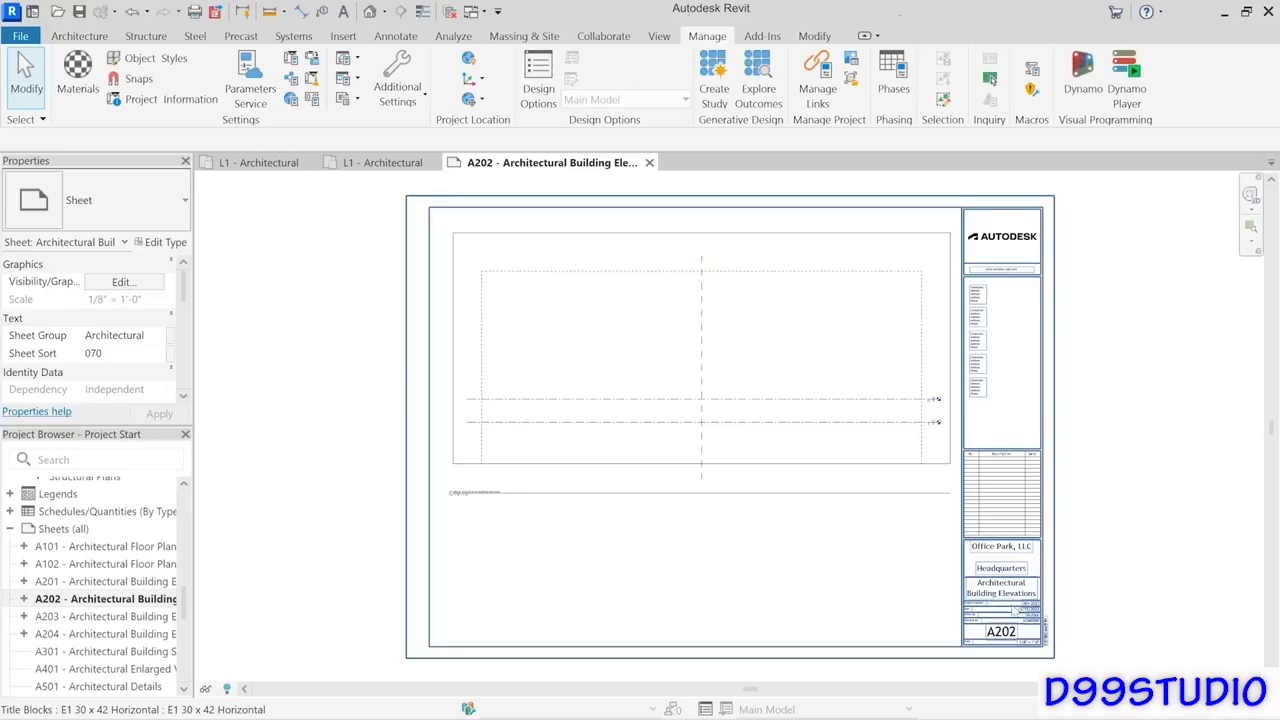
pyautogui.scroll(5, 1015, 620)
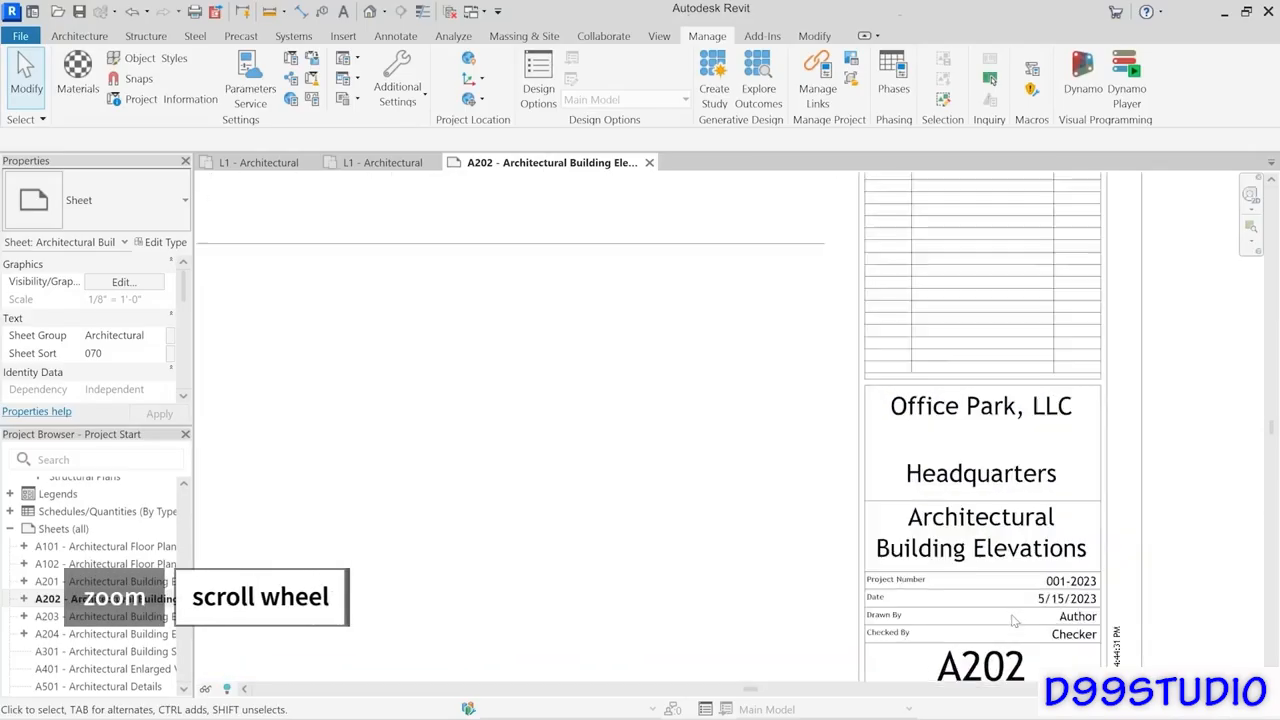
pyautogui.moveTo(1013, 612); pyautogui.dragTo(991, 509, button='middle')
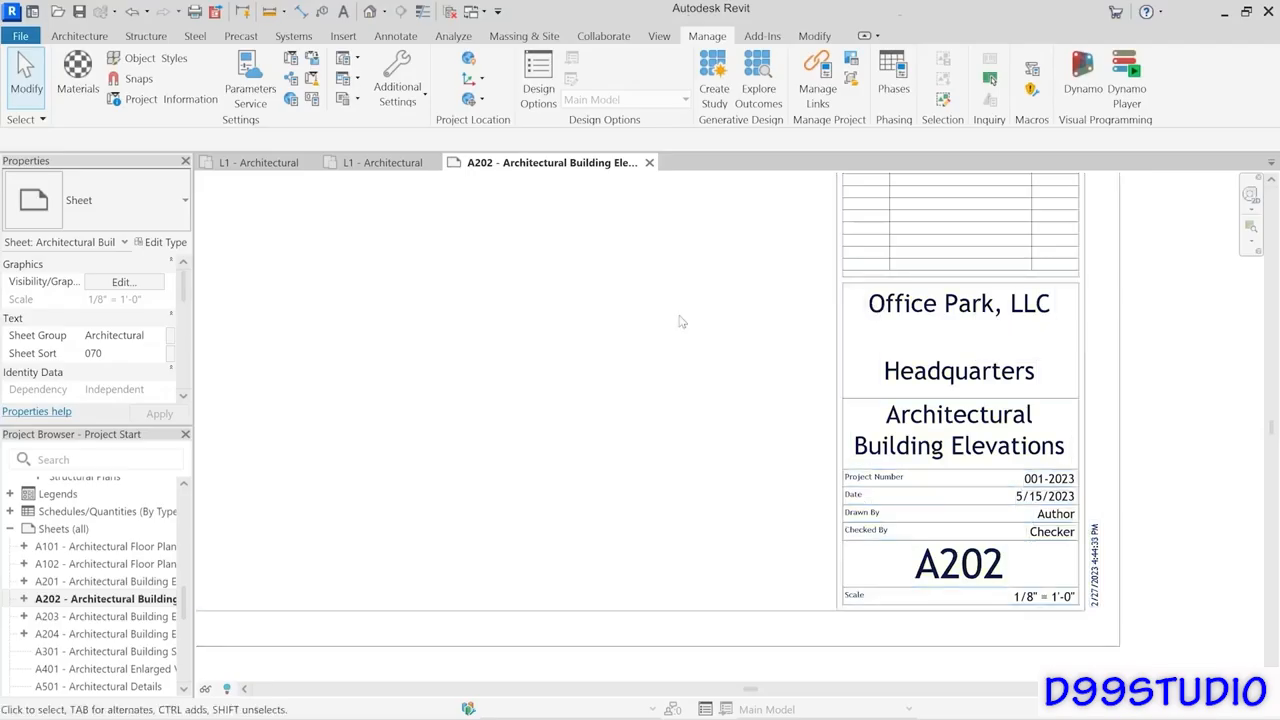
# Open sheet A203 and check the project information in its title block.
pyautogui.doubleClick(78, 620)
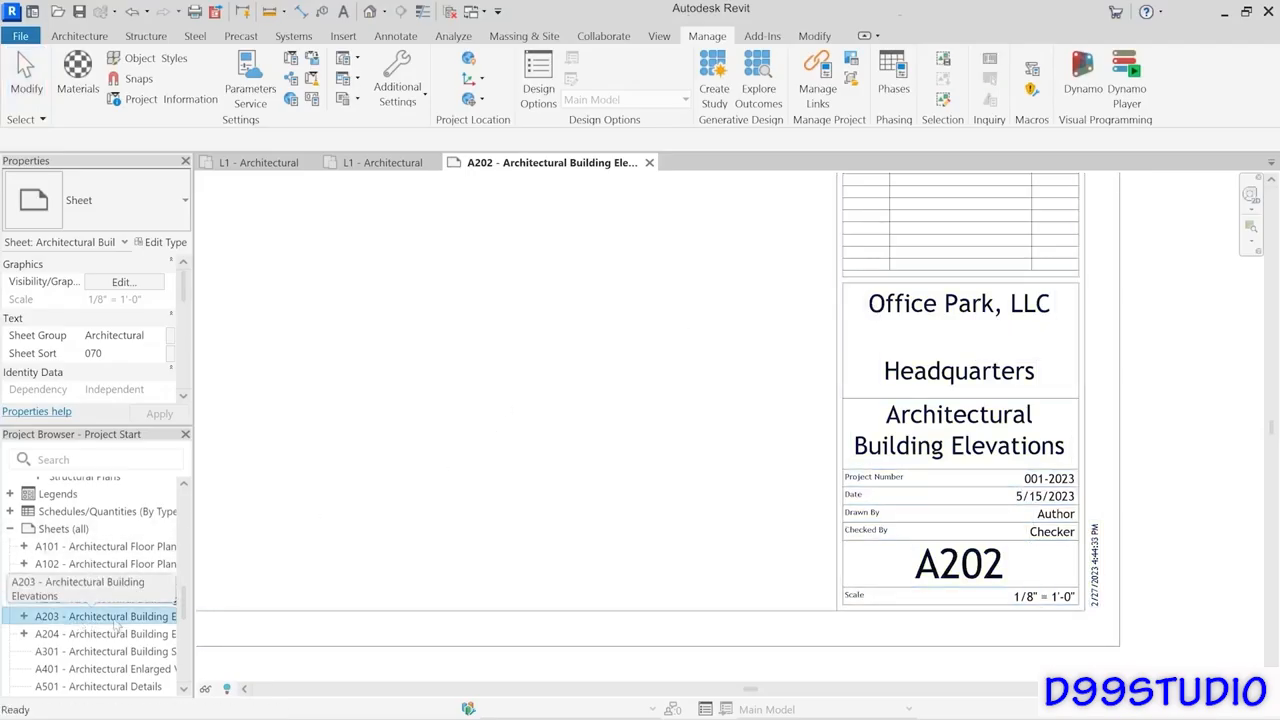
pyautogui.scroll(8, 1004, 636)
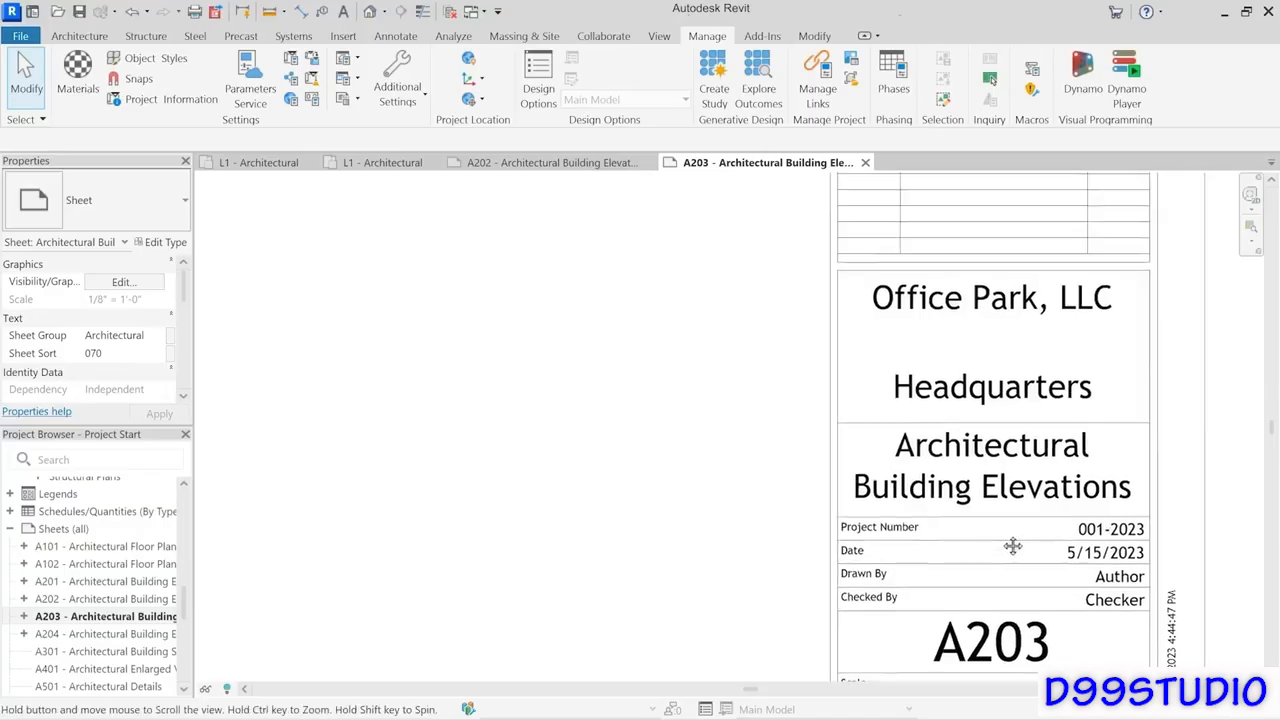
pyautogui.moveTo(1015, 556); pyautogui.dragTo(981, 502, button='middle')
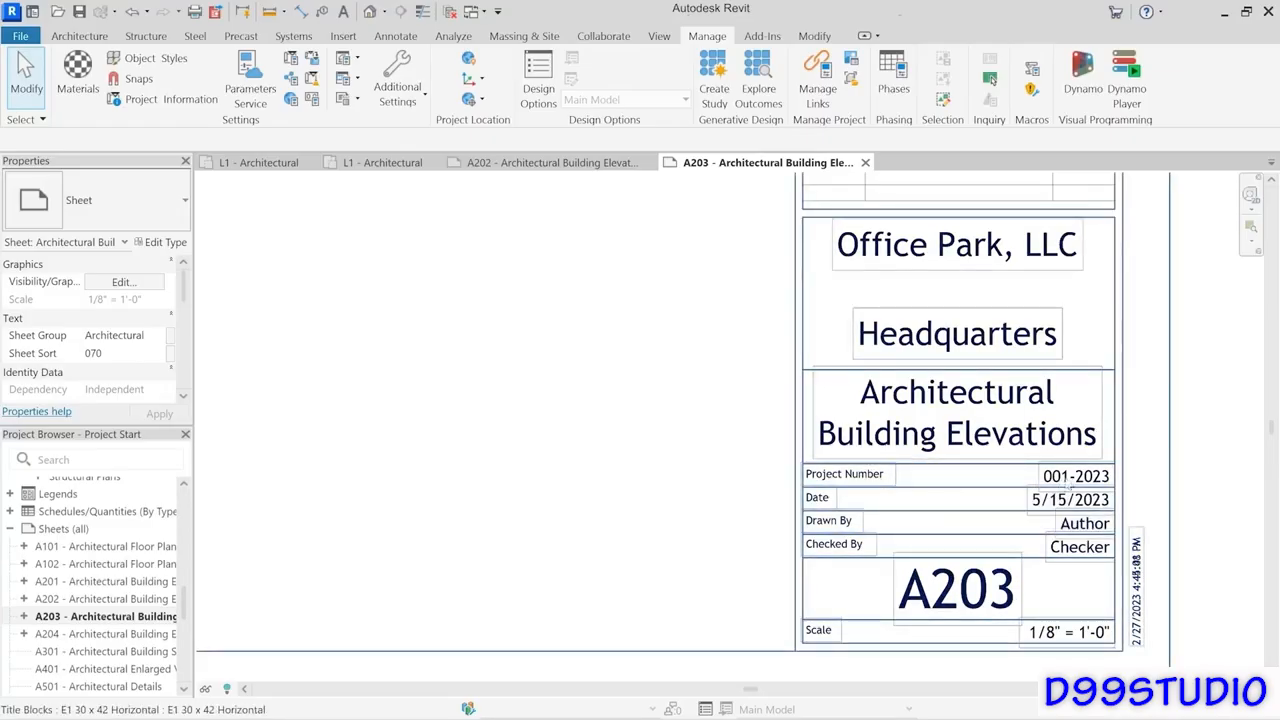
# Change the project number to 2023.001 directly in the title block of sheet A203.
pyautogui.click(1092, 483)
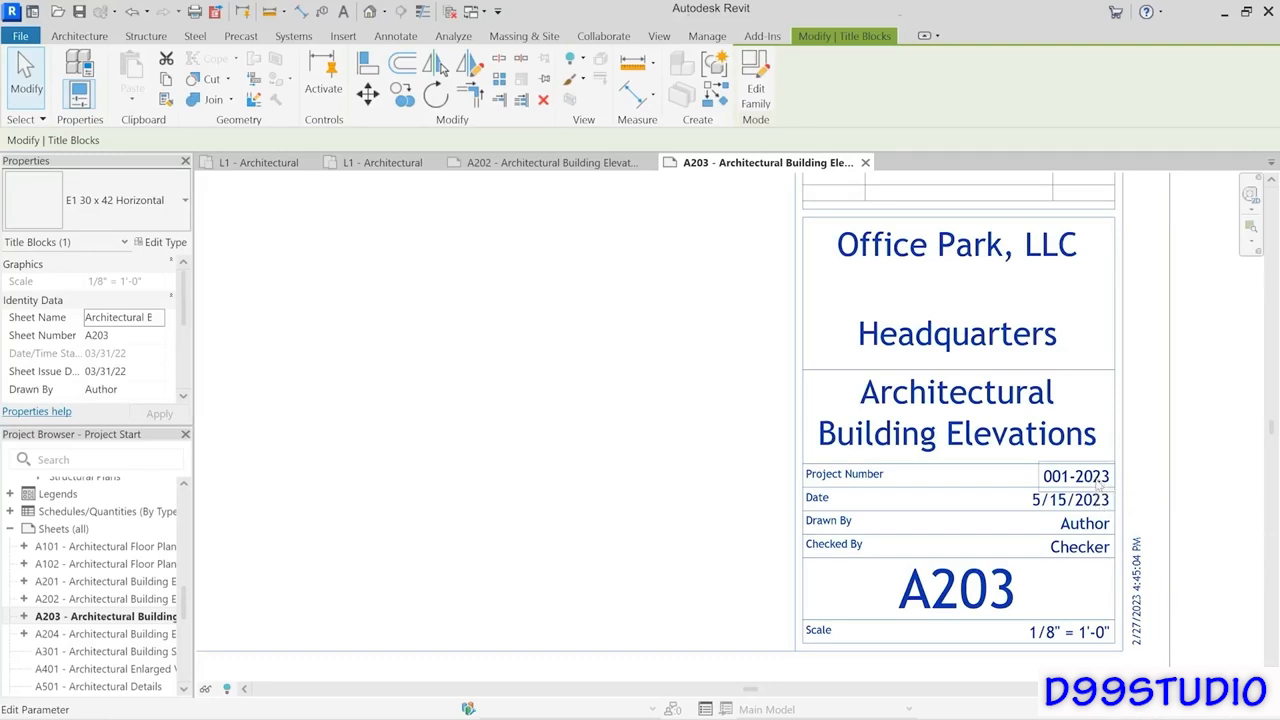
pyautogui.click(1095, 481)
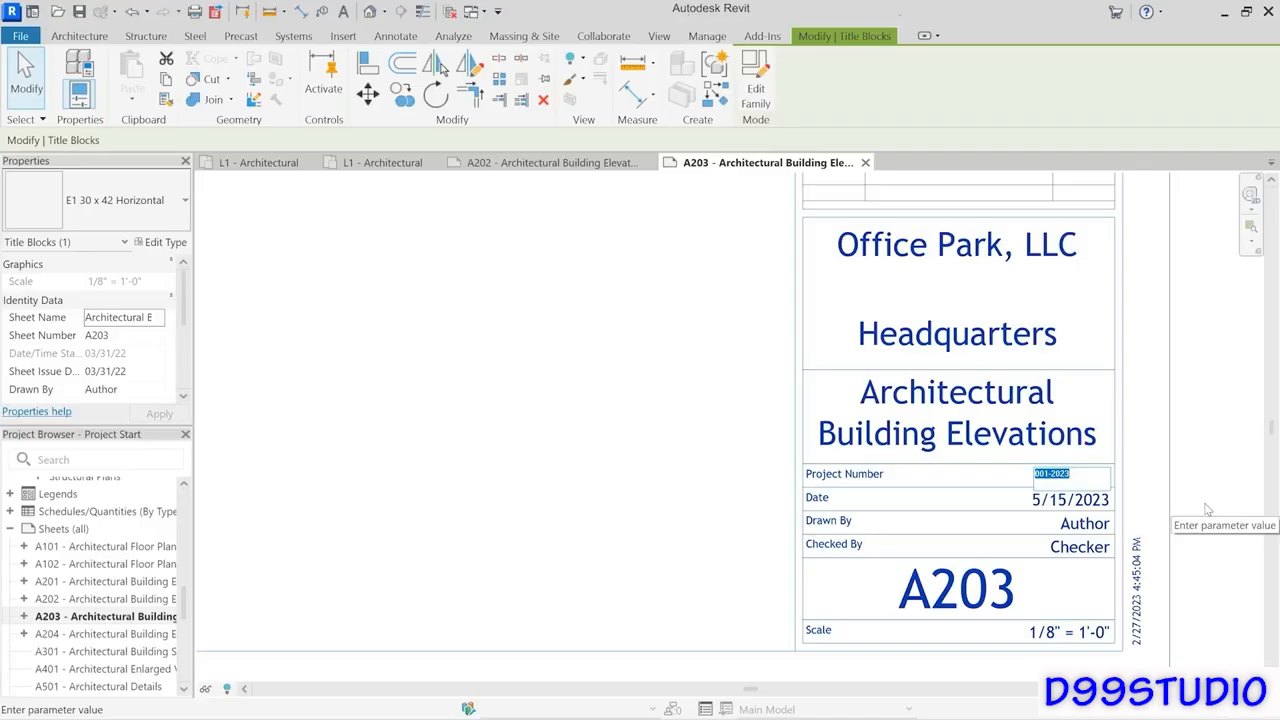
pyautogui.write('2')
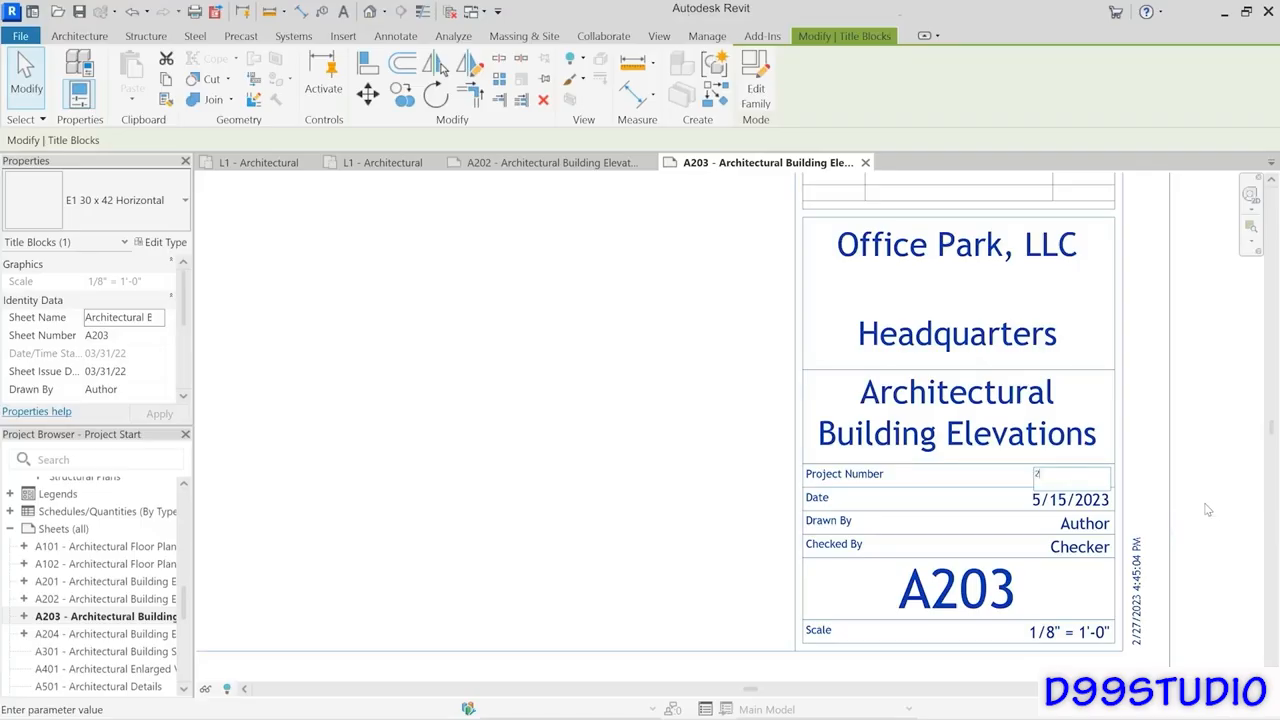
pyautogui.write('023.001')
pyautogui.click(1207, 508)
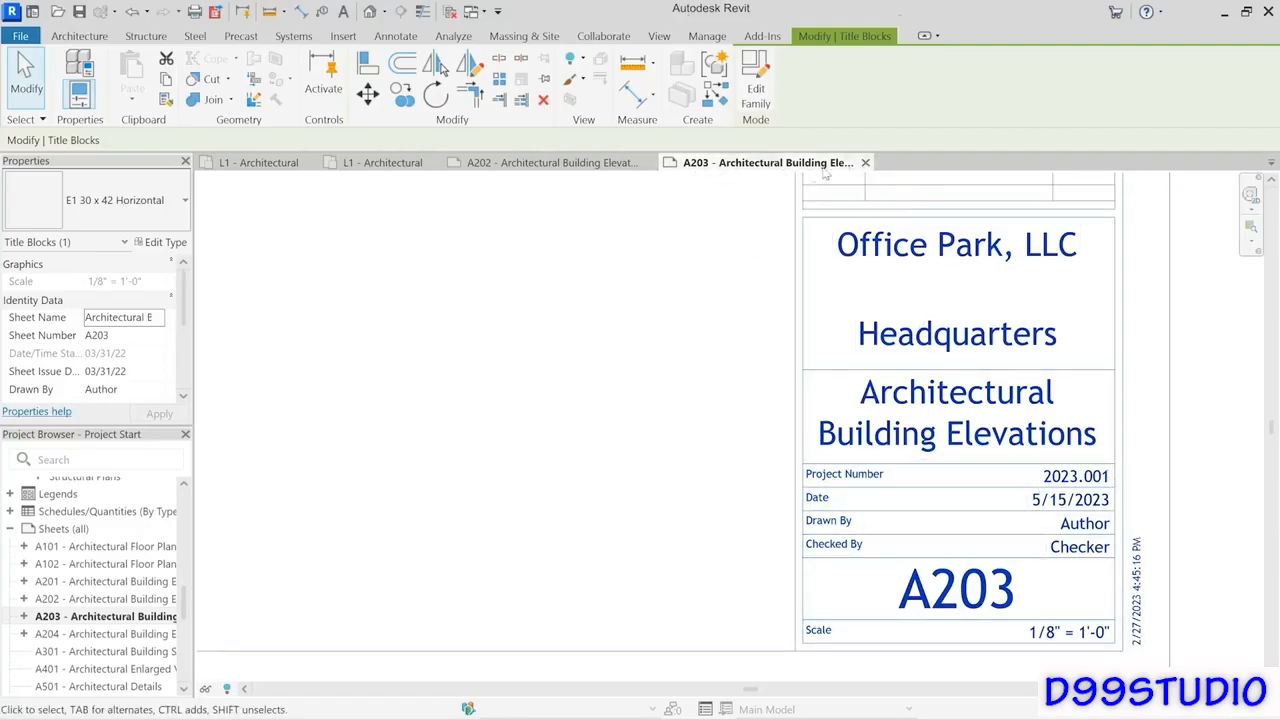
# Close sheet A203, check the project number in the title block of sheet A202, and close that sheet too.
pyautogui.click(865, 162)
pyautogui.click(1060, 482)
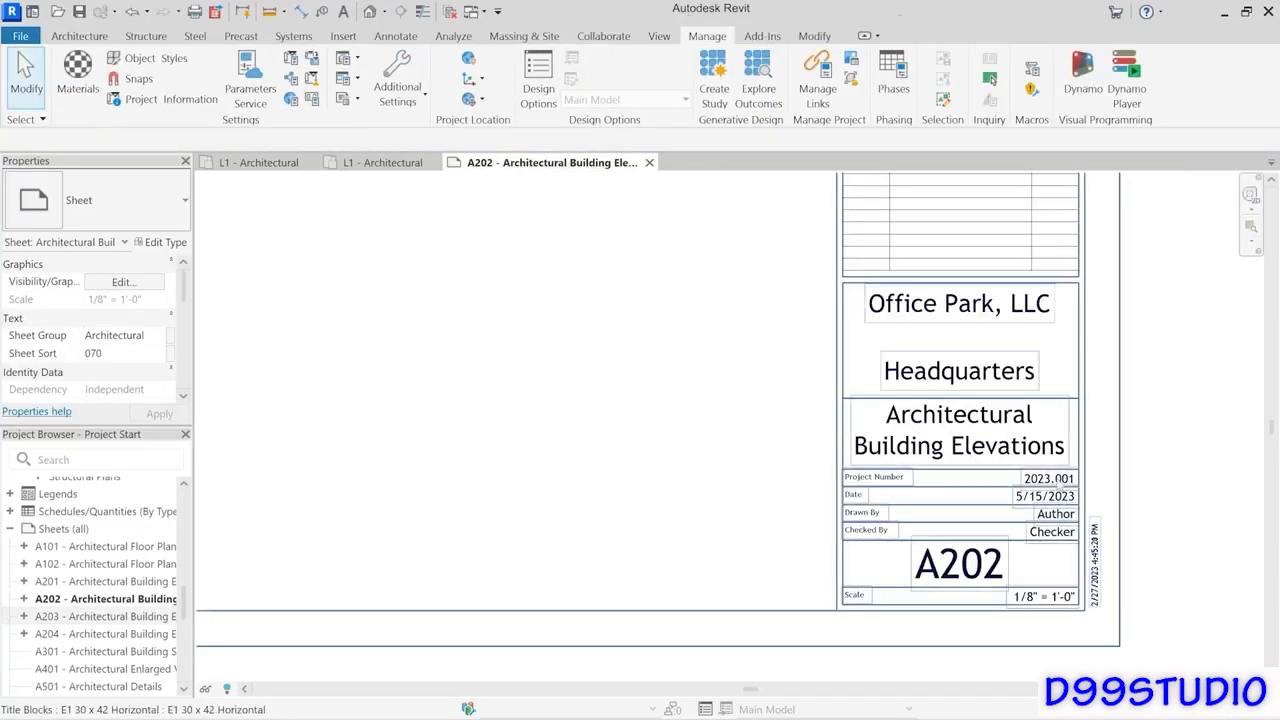
pyautogui.press('Escape')
pyautogui.click(649, 162)
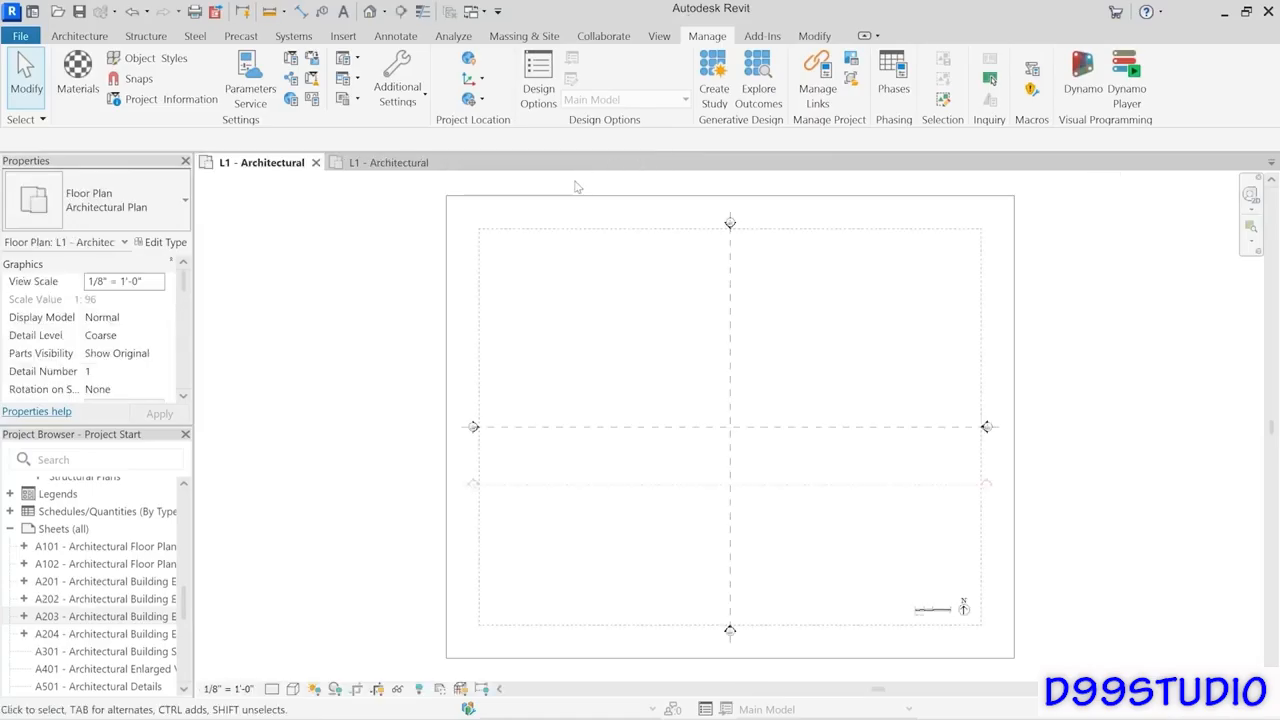
# Check the project number in the Project Information settings.
pyautogui.click(168, 100)
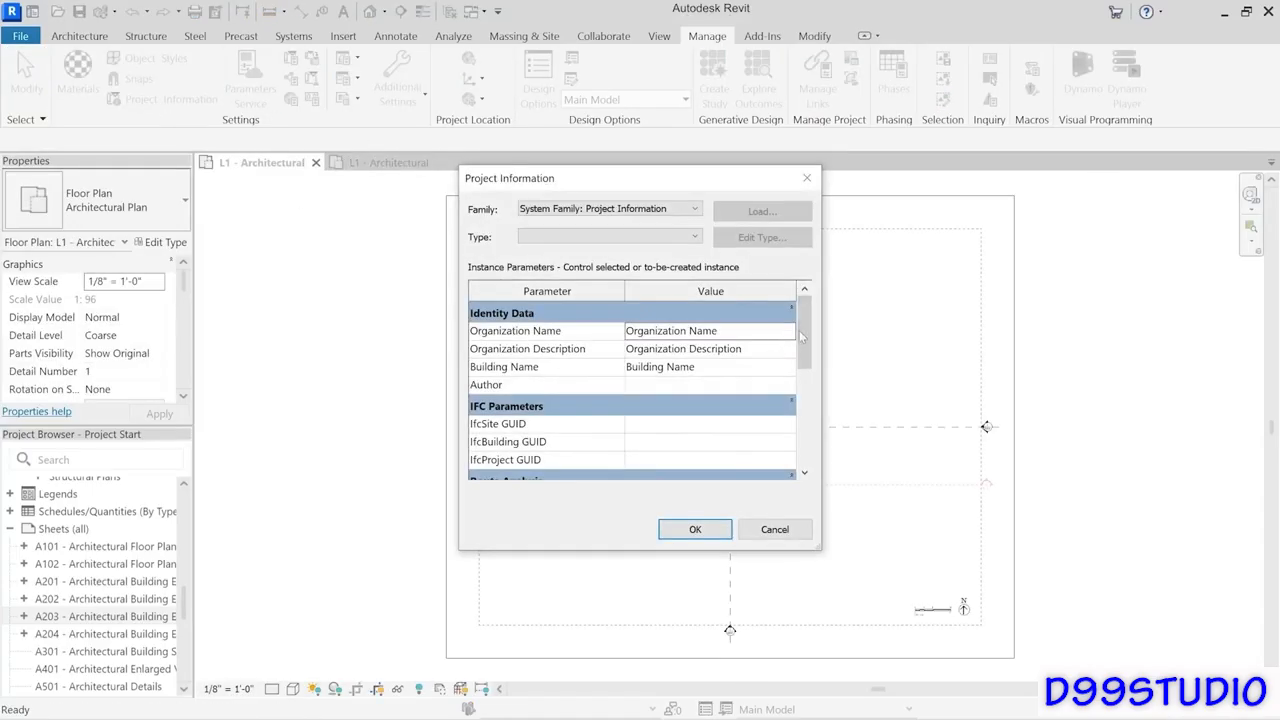
pyautogui.moveTo(803, 340); pyautogui.dragTo(800, 440)
pyautogui.click(708, 440)
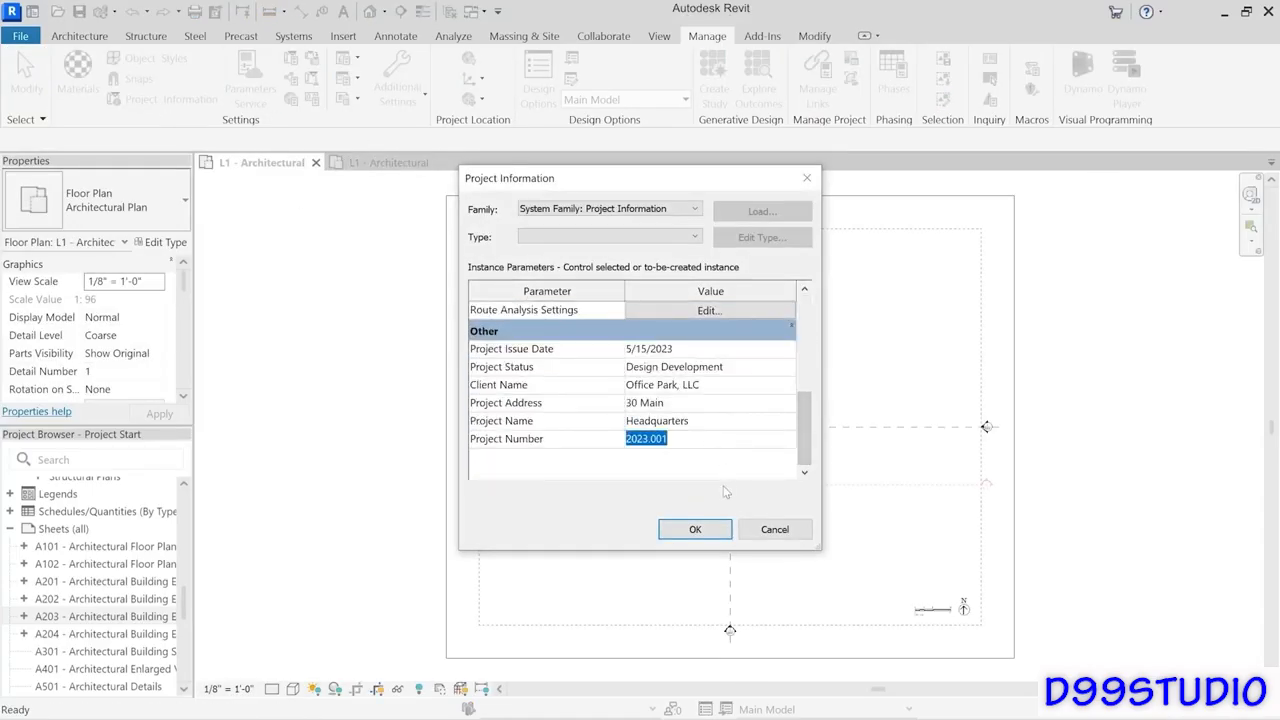
pyautogui.click(695, 529)
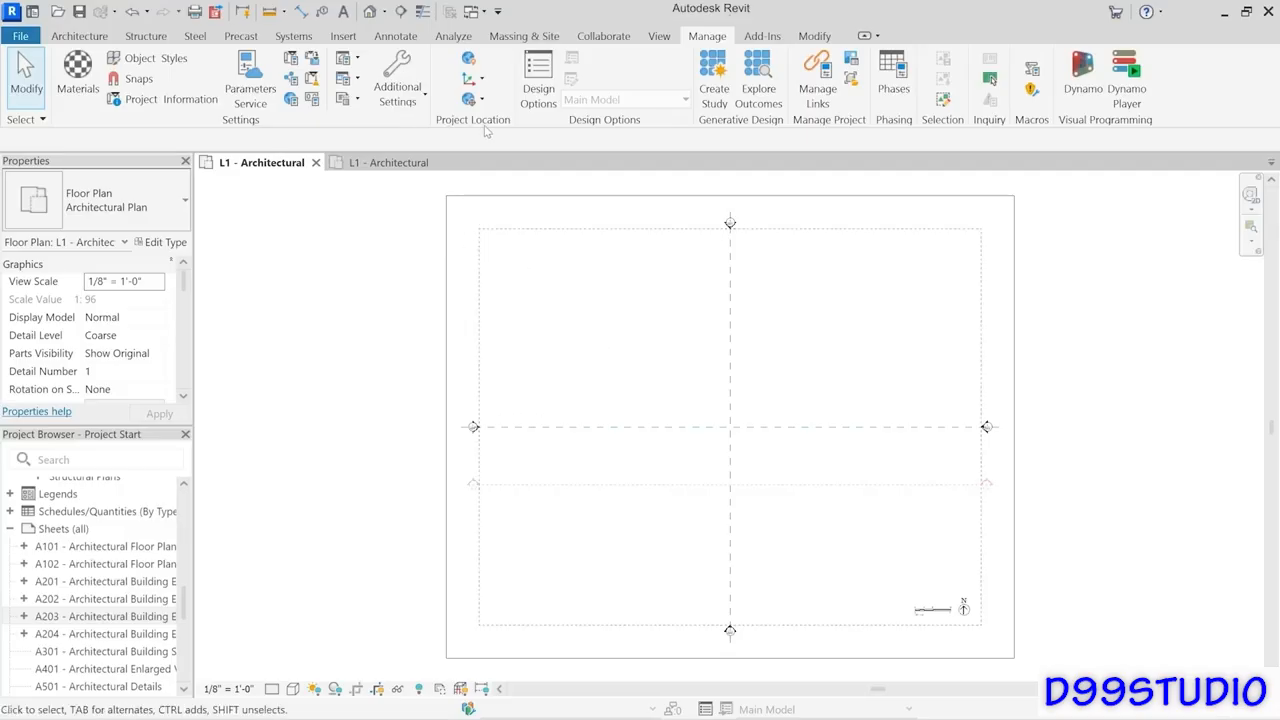
# Search the internet mapping service for Boulder, CO as the project location and choose the matching Boulder, CO suggestion.
pyautogui.click(468, 58)
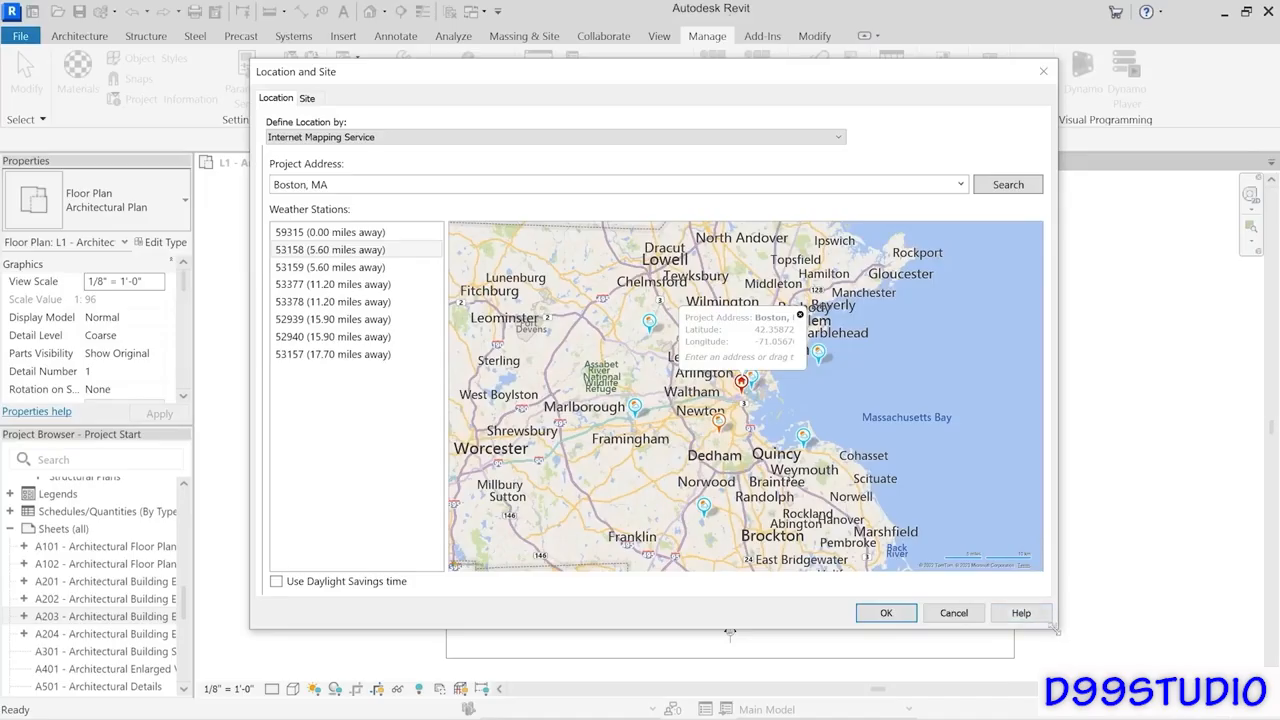
pyautogui.moveTo(1053, 629); pyautogui.dragTo(1090, 641)
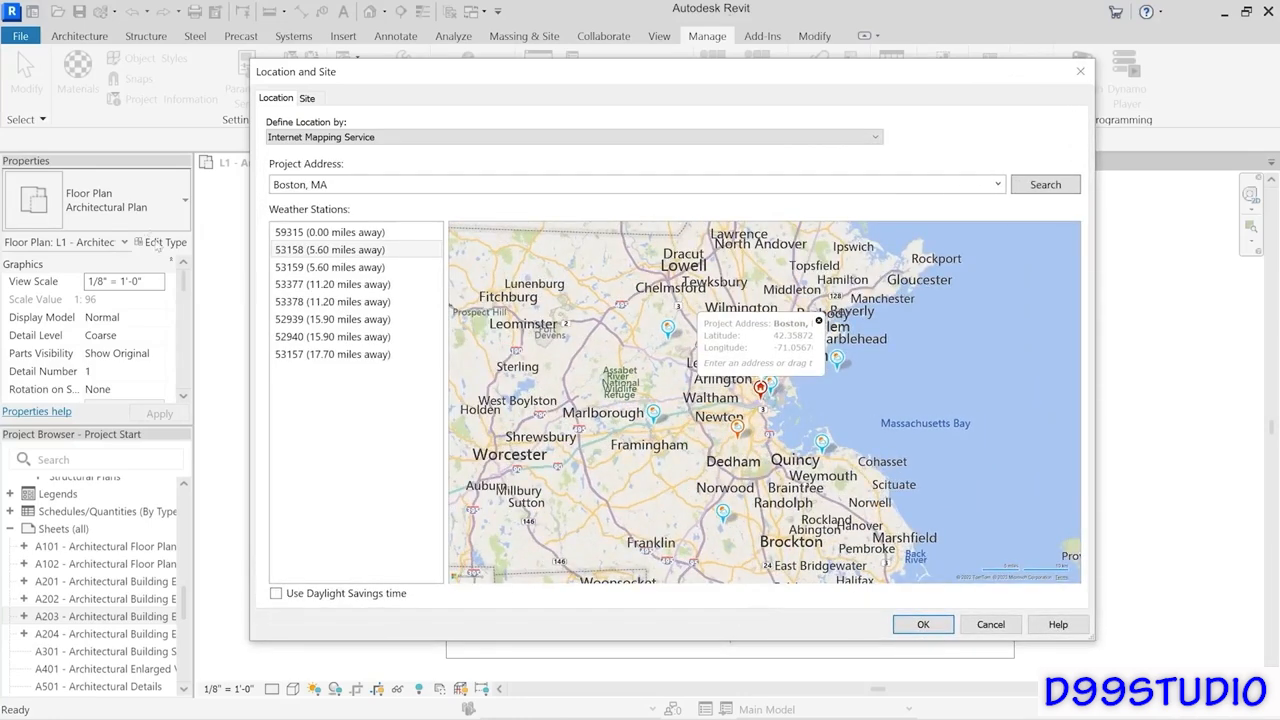
pyautogui.click(358, 189)
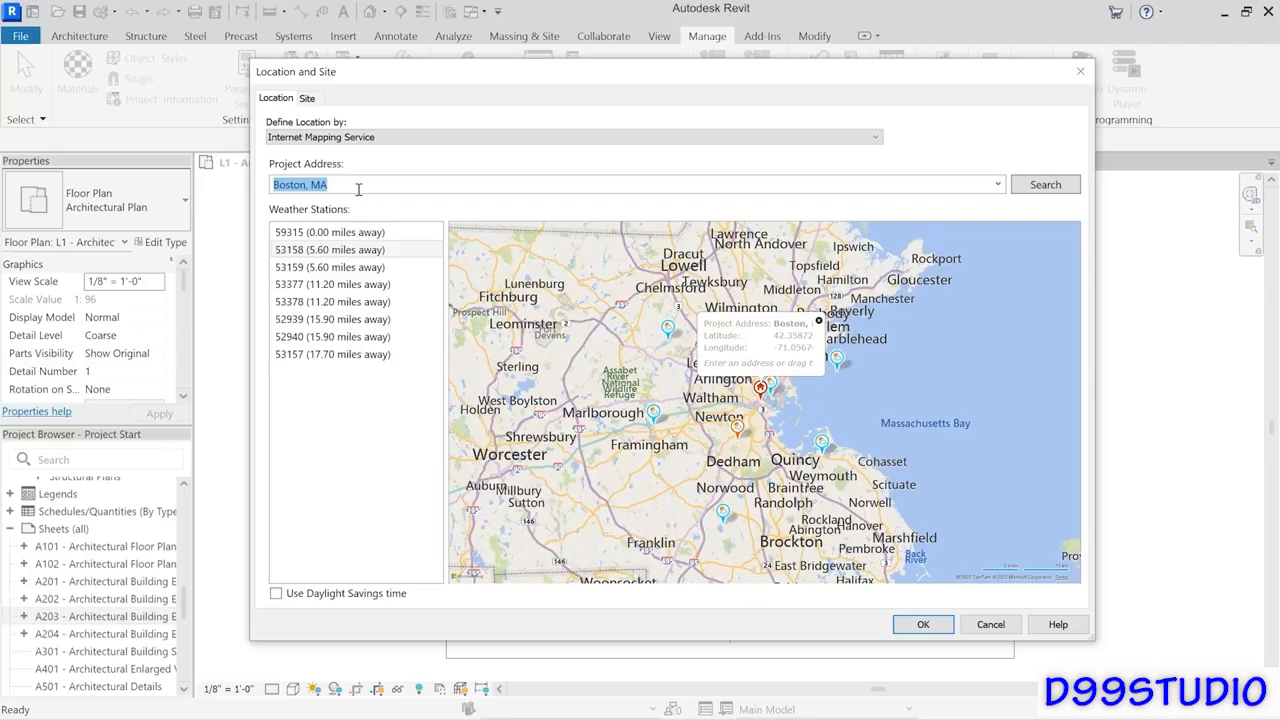
pyautogui.write('Boulder, CO')
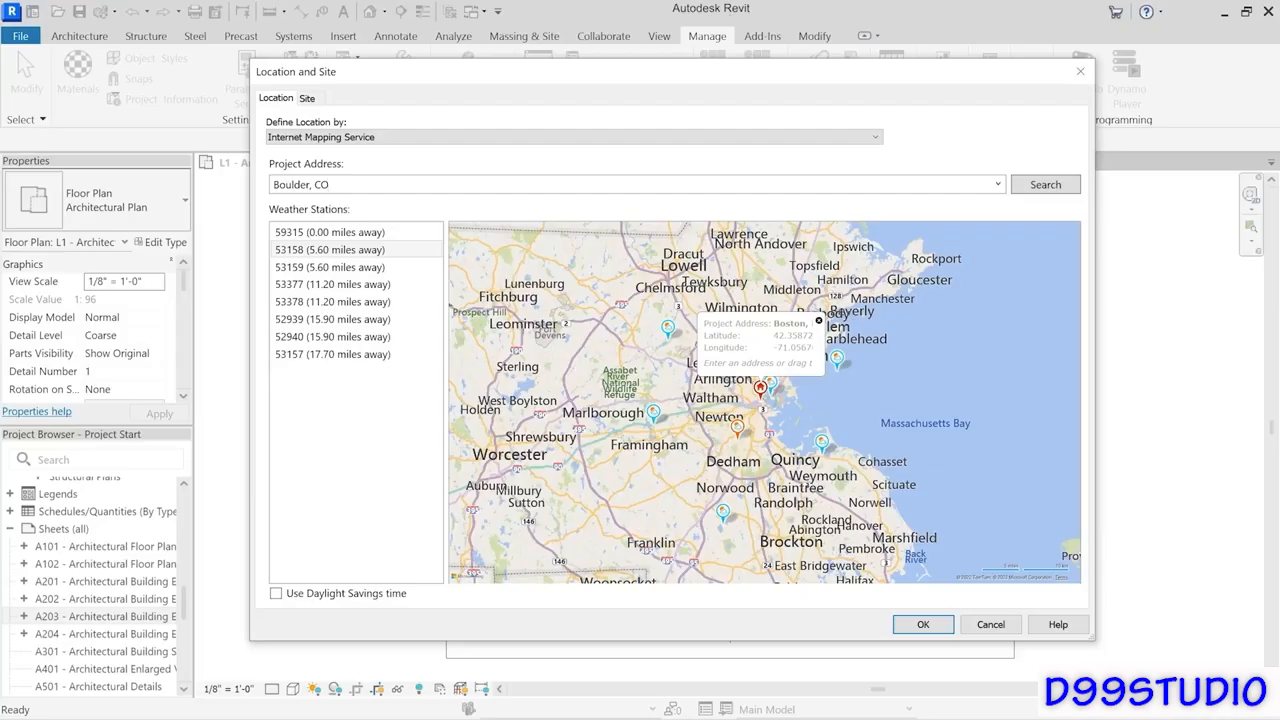
pyautogui.press('Return')
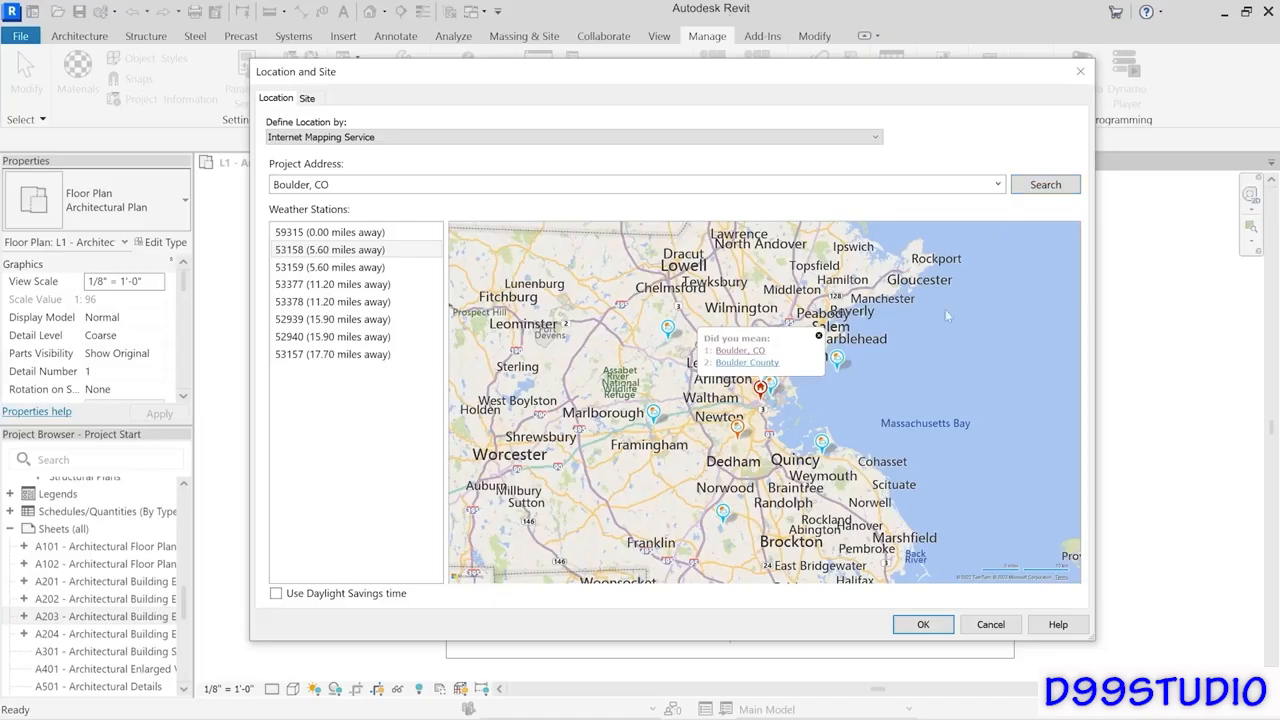
pyautogui.click(740, 351)
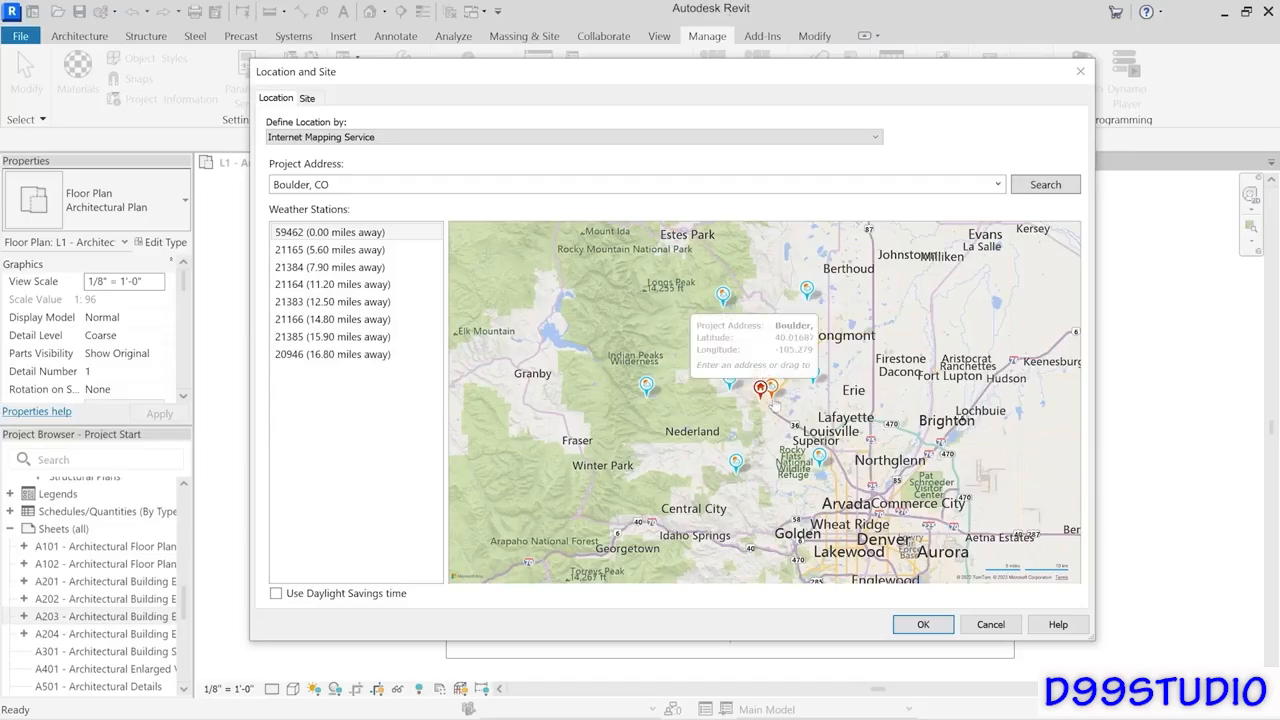
# Move the project marker east of Boulder to about latitude 40.001, longitude -105.161, and apply the location.
pyautogui.moveTo(760, 390); pyautogui.dragTo(806, 396)
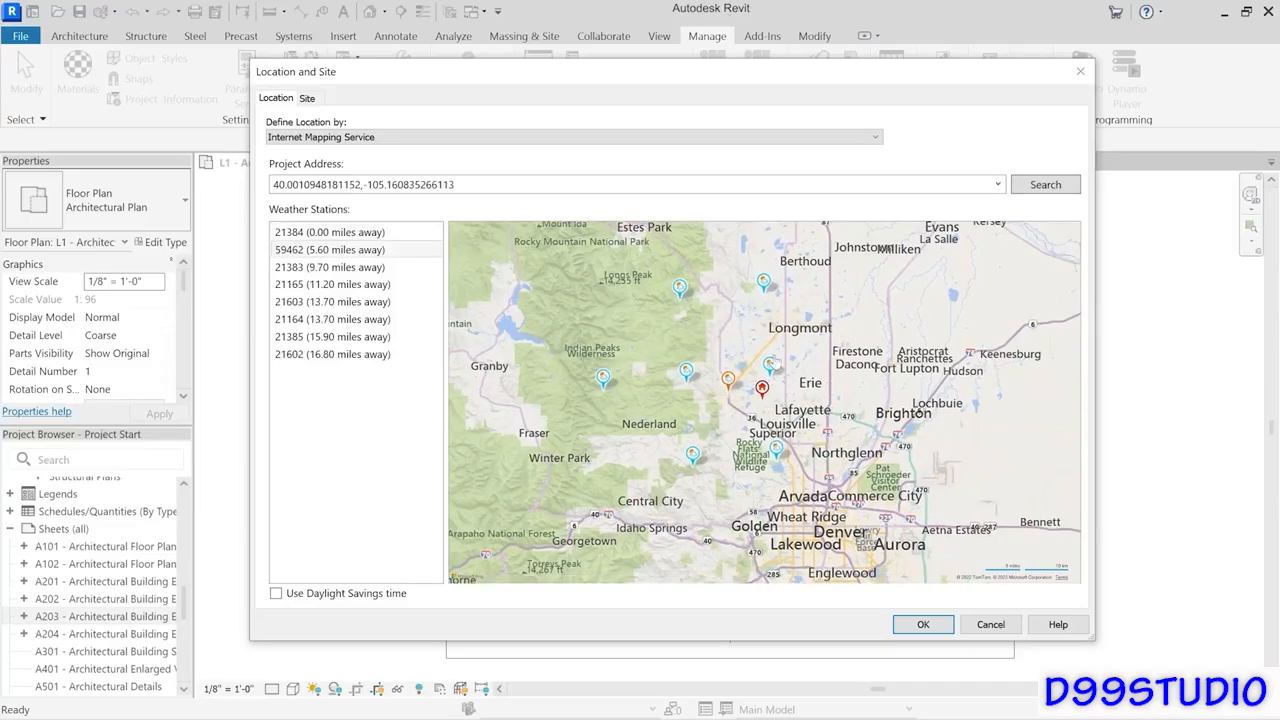
pyautogui.doubleClick(495, 187)
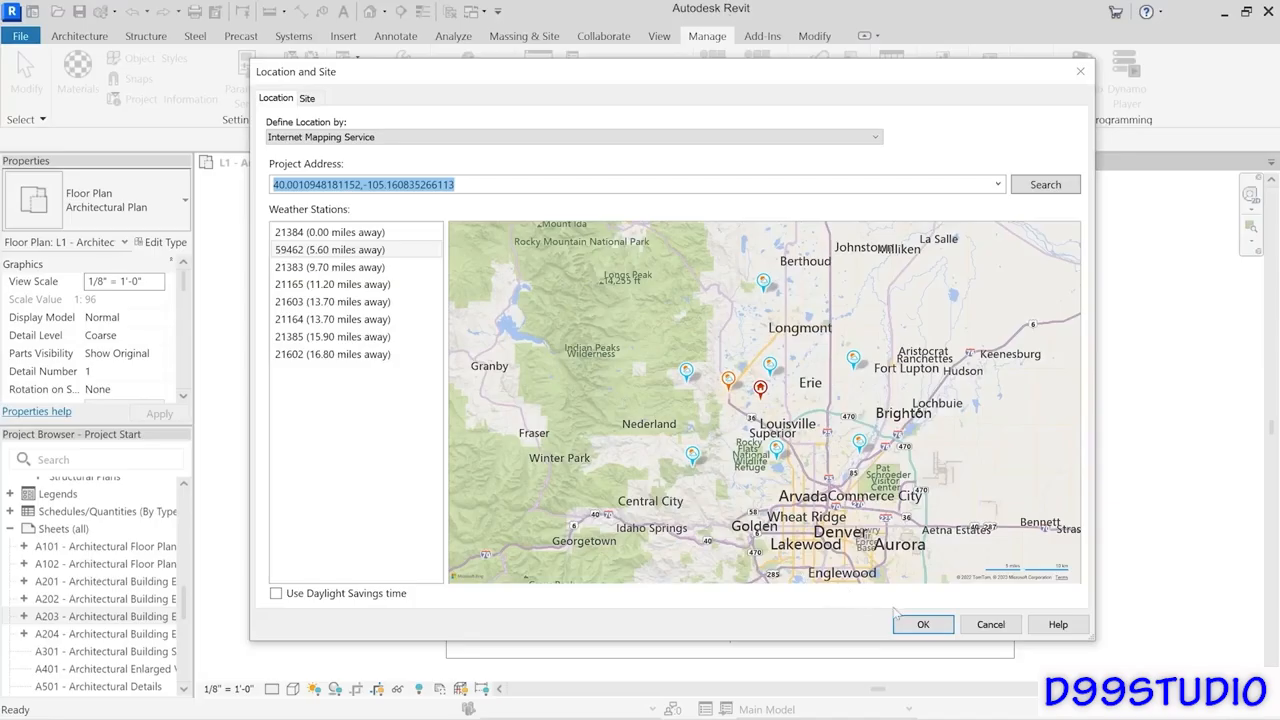
pyautogui.click(918, 626)
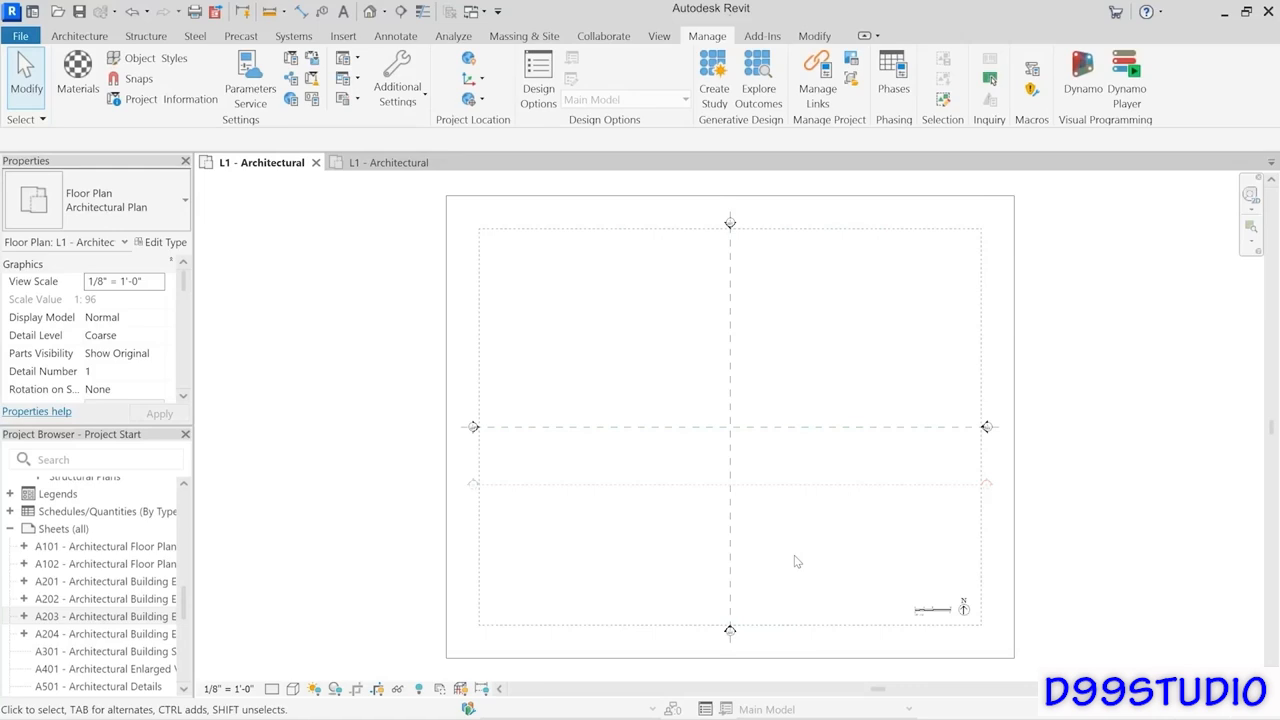
# Save the project to the Desktop as Headquarters.rvt.
pyautogui.click(20, 38)
pyautogui.moveTo(44, 255)
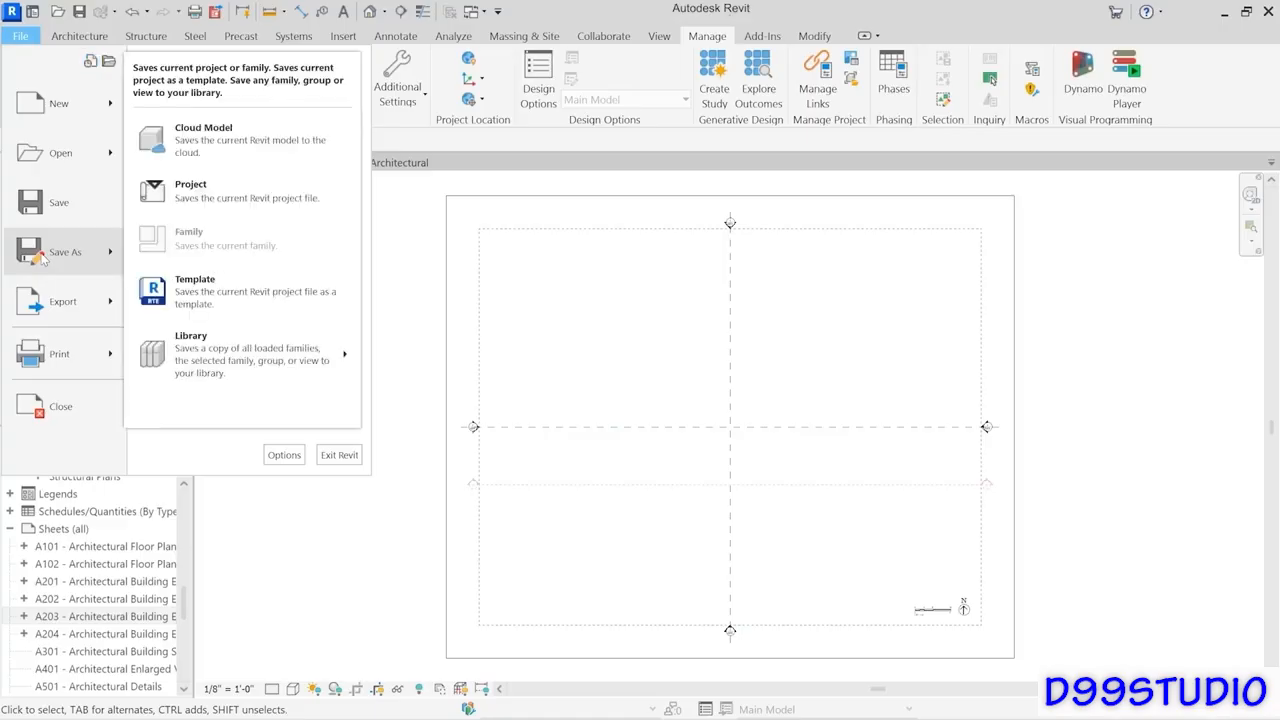
pyautogui.click(205, 188)
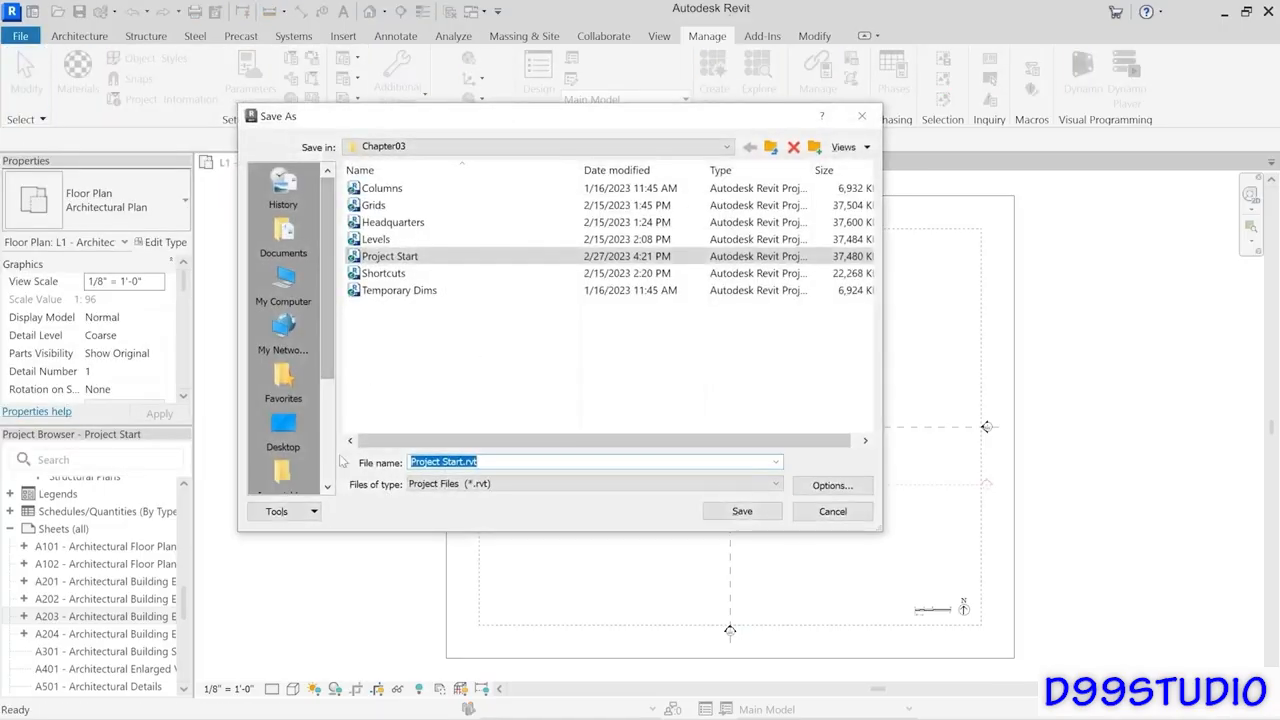
pyautogui.click(283, 428)
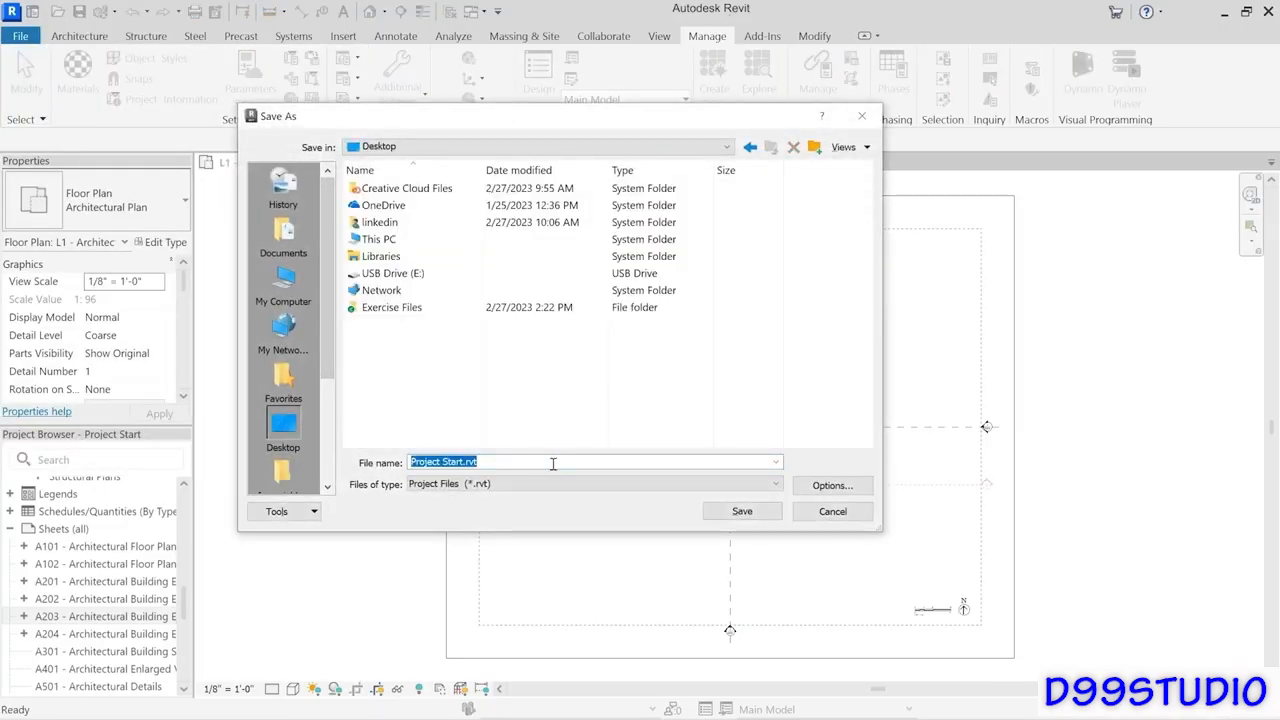
pyautogui.write('Hed')
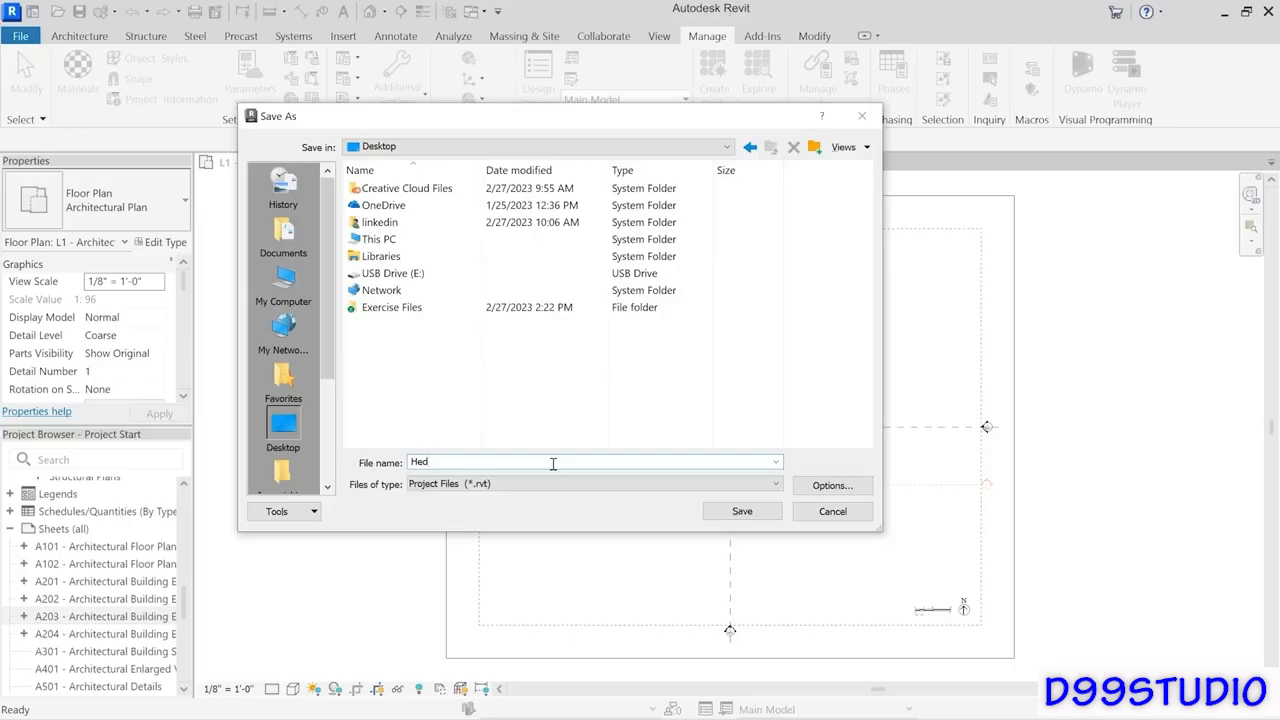
pyautogui.press('BackSpace')
pyautogui.write('adquarters.rvt')
pyautogui.press('Return')
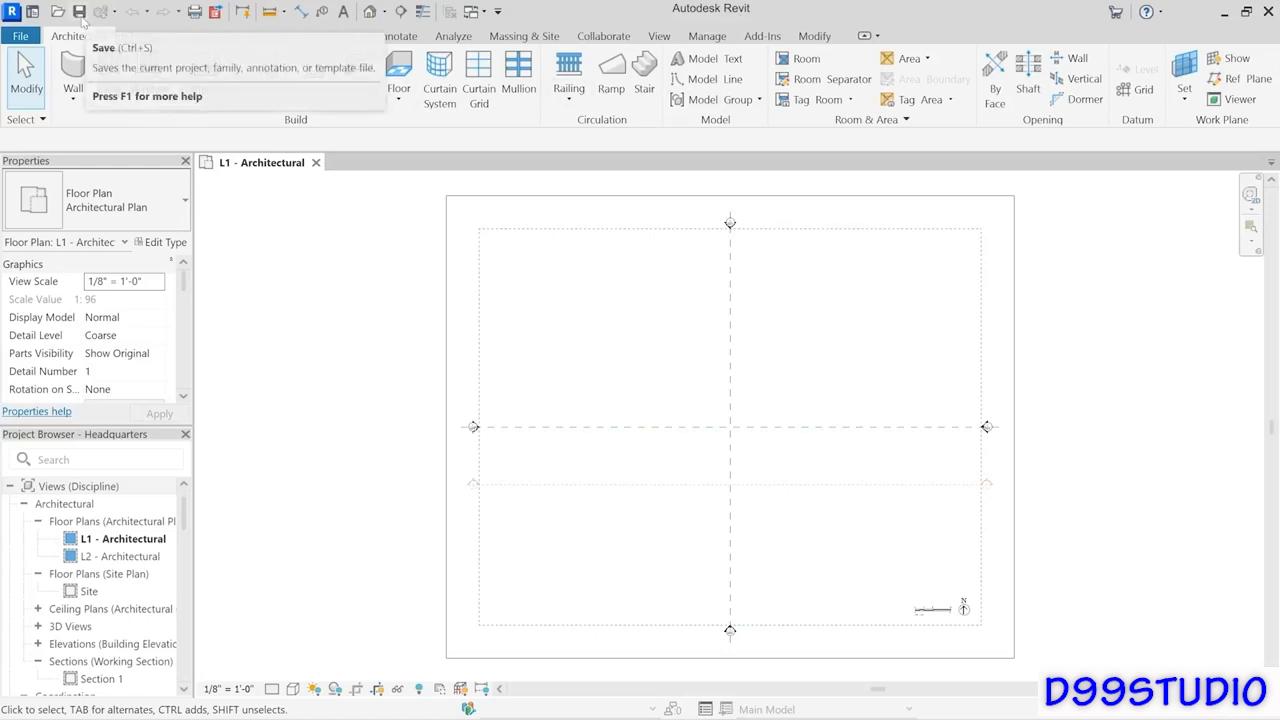
pyautogui.click(17, 40)
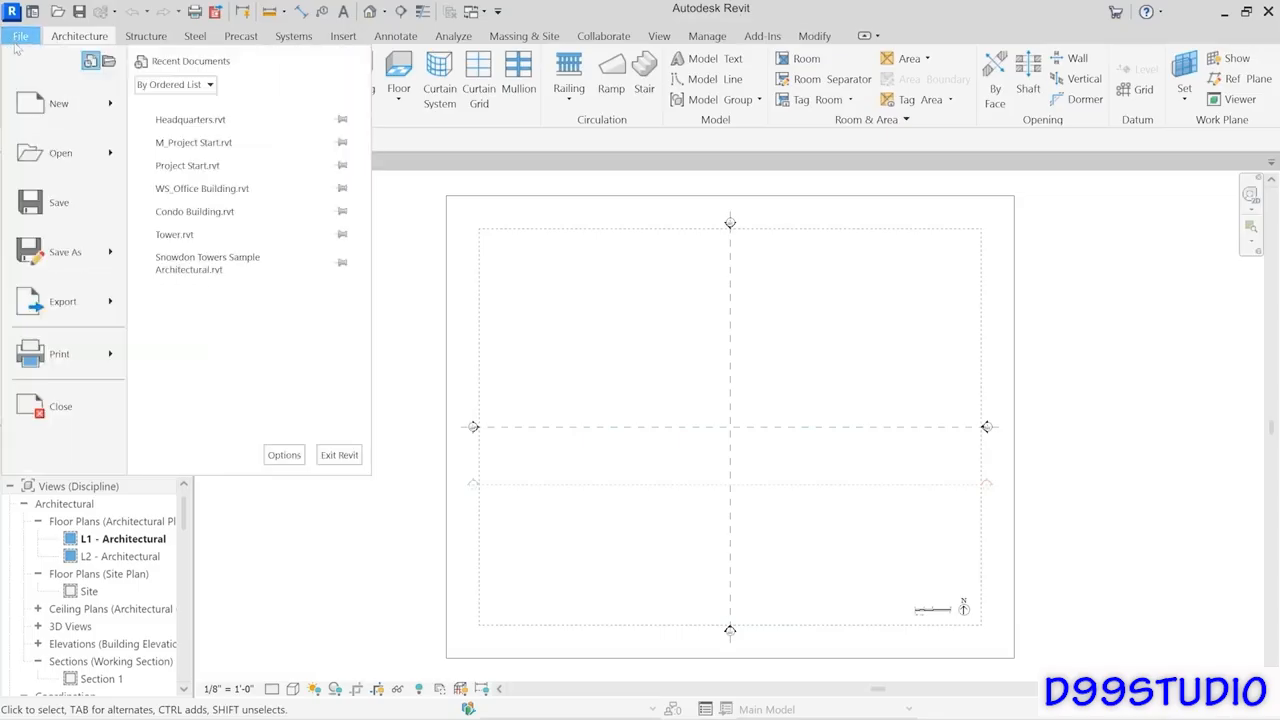
pyautogui.click(407, 198)
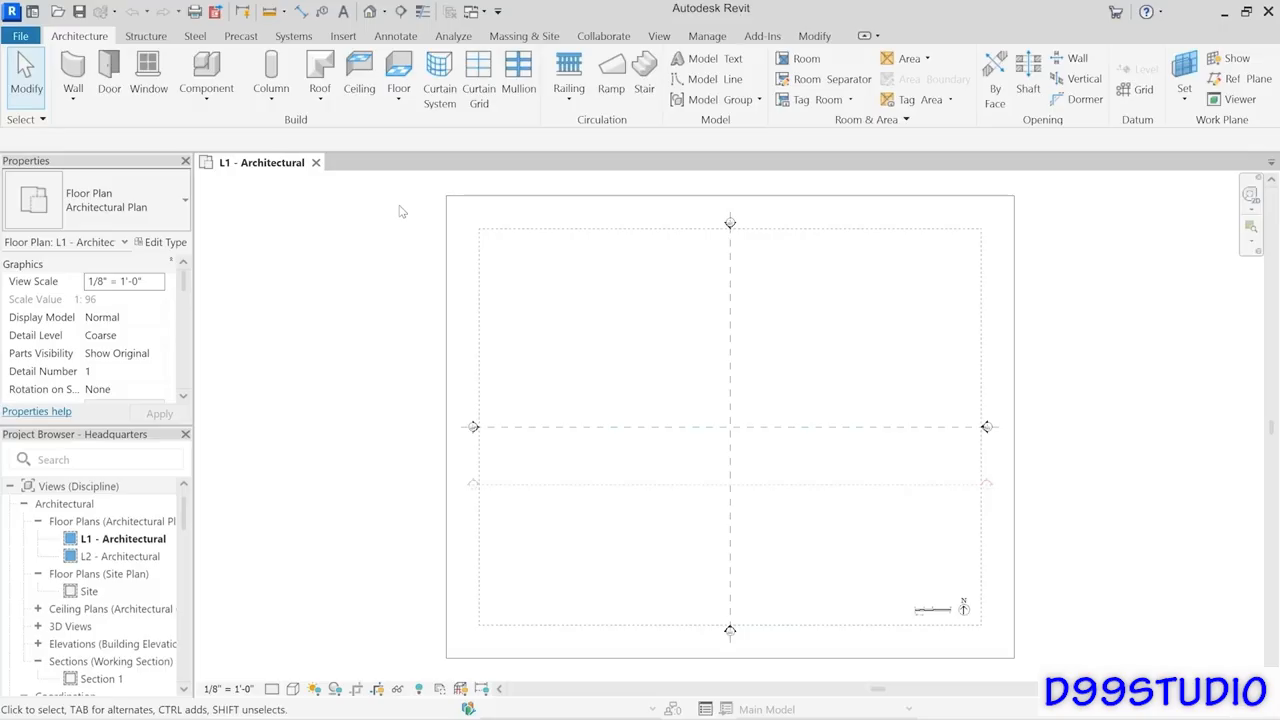
# Examine the save reminder interval choices in the general options, keeping 30 minutes selected.
pyautogui.click(22, 38)
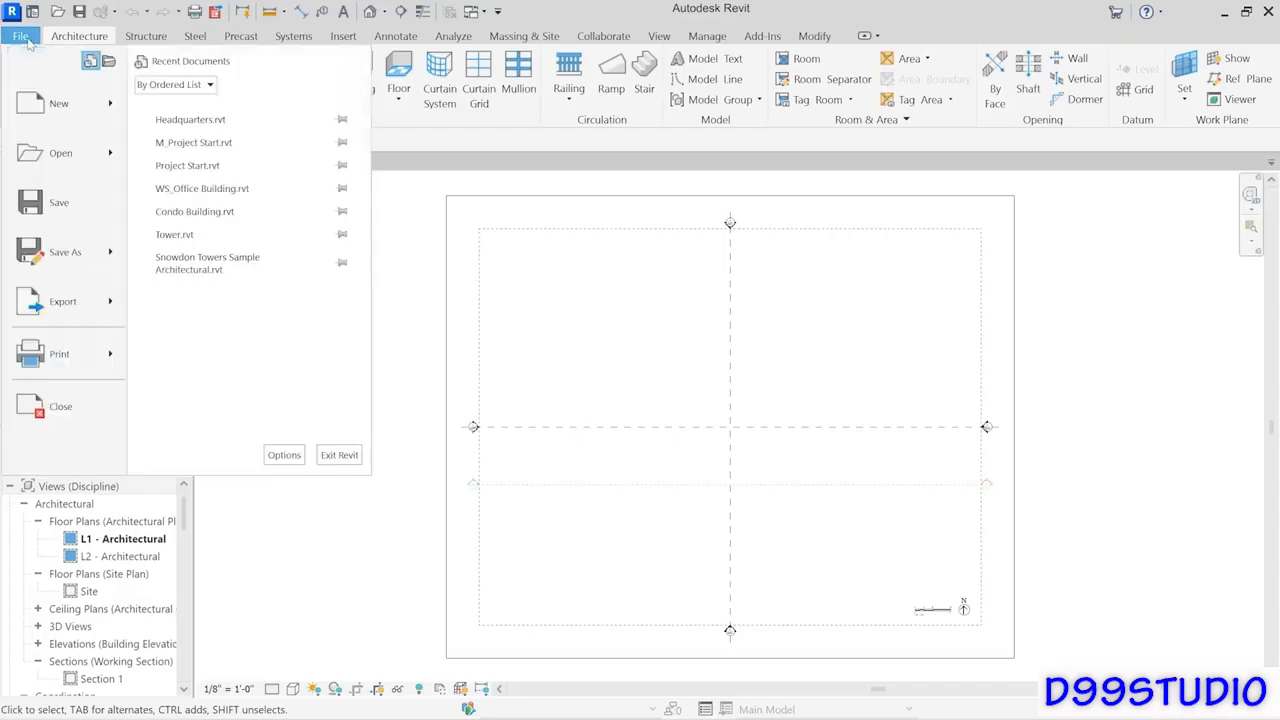
pyautogui.click(283, 456)
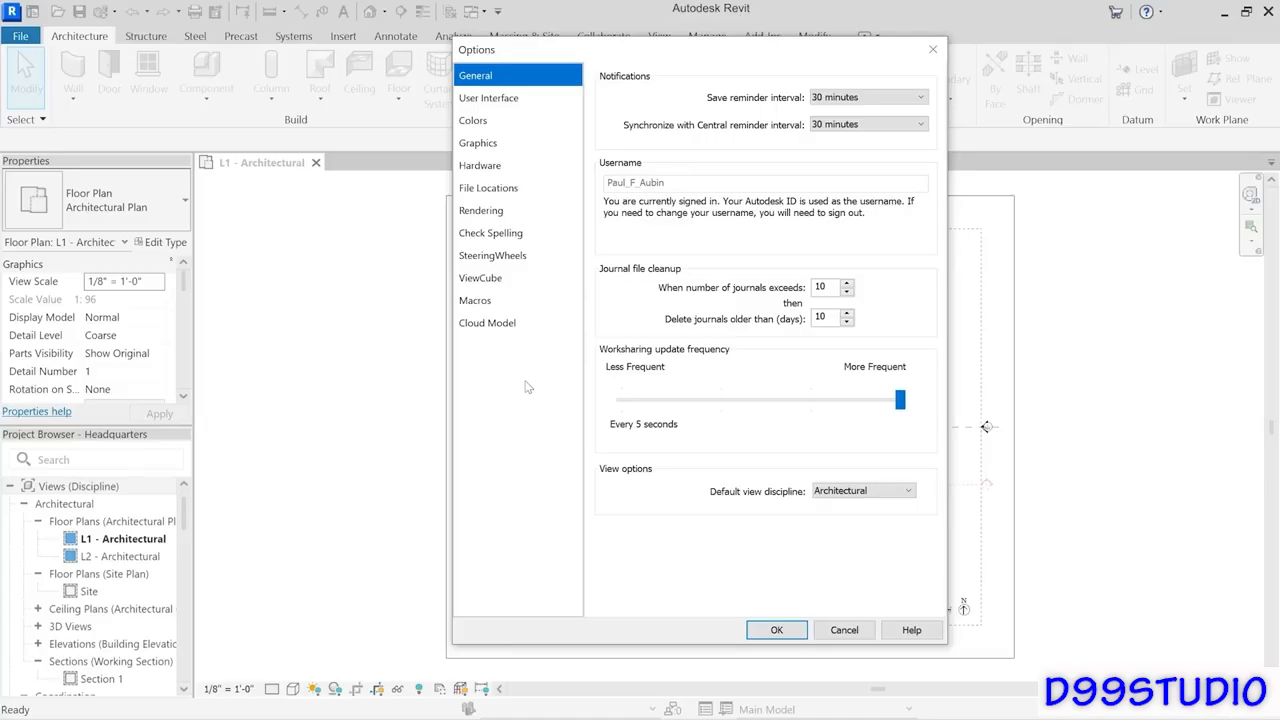
pyautogui.click(917, 98)
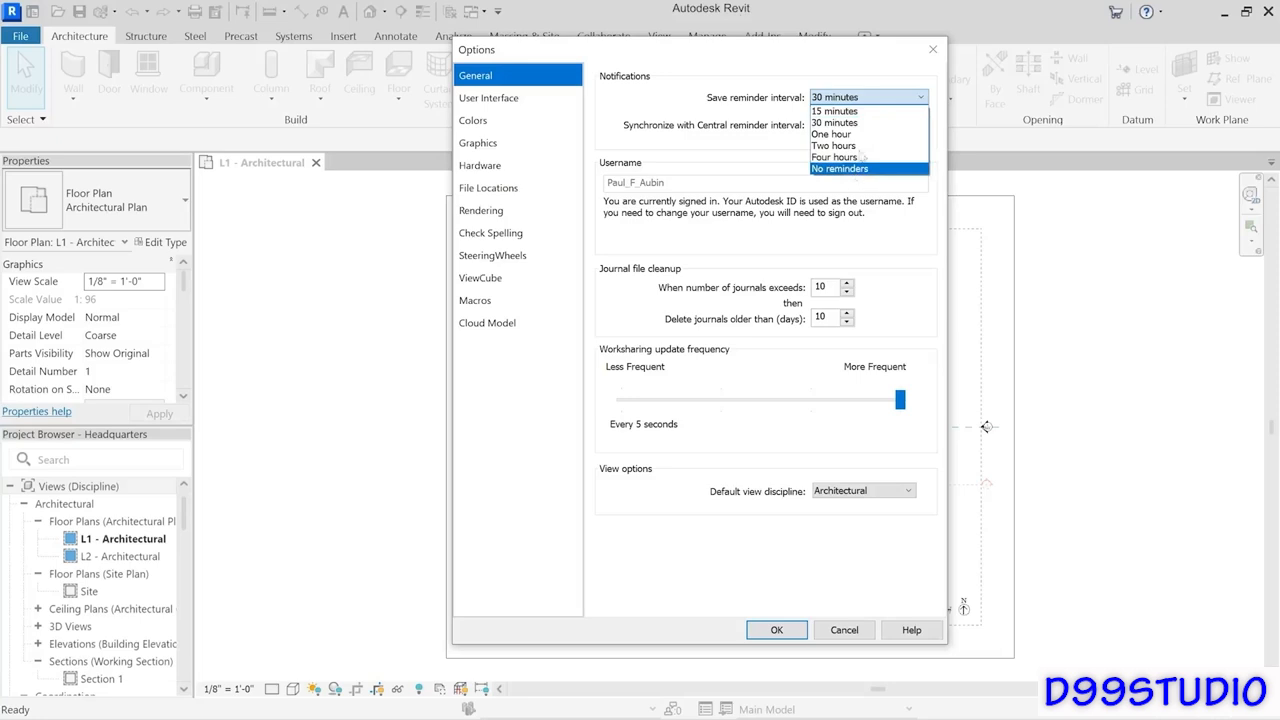
pyautogui.click(846, 61)
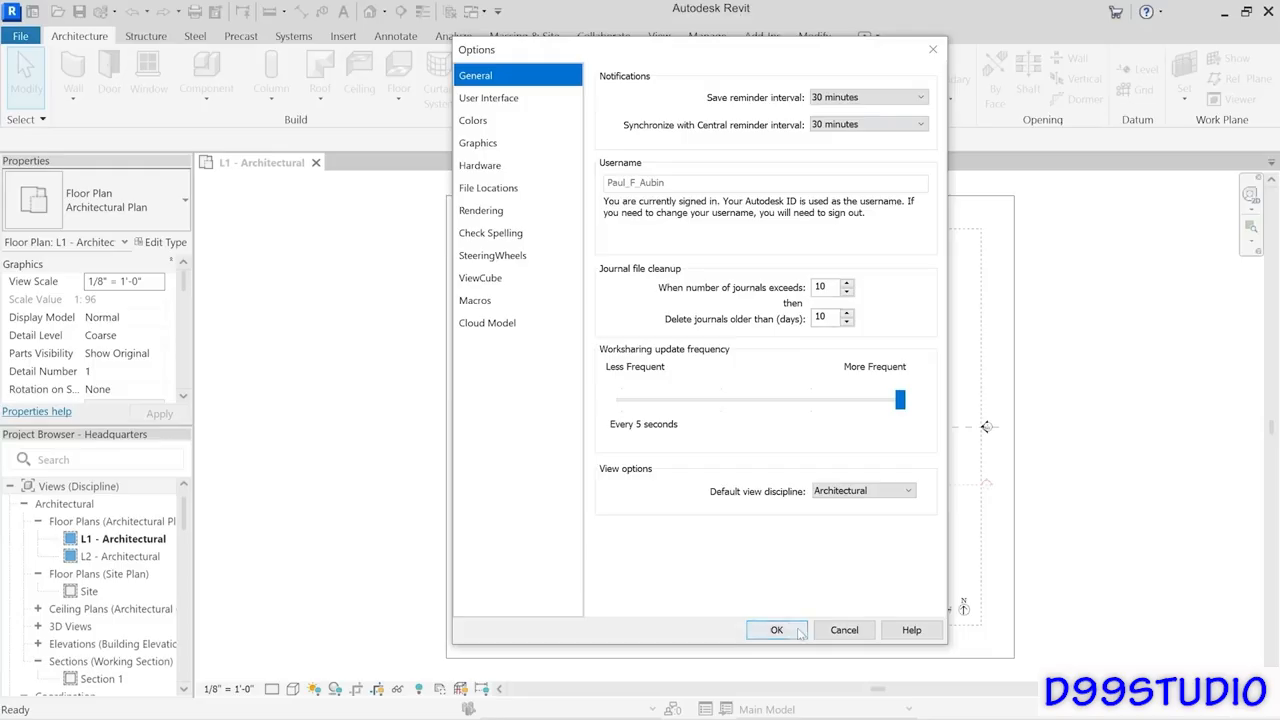
pyautogui.click(795, 632)
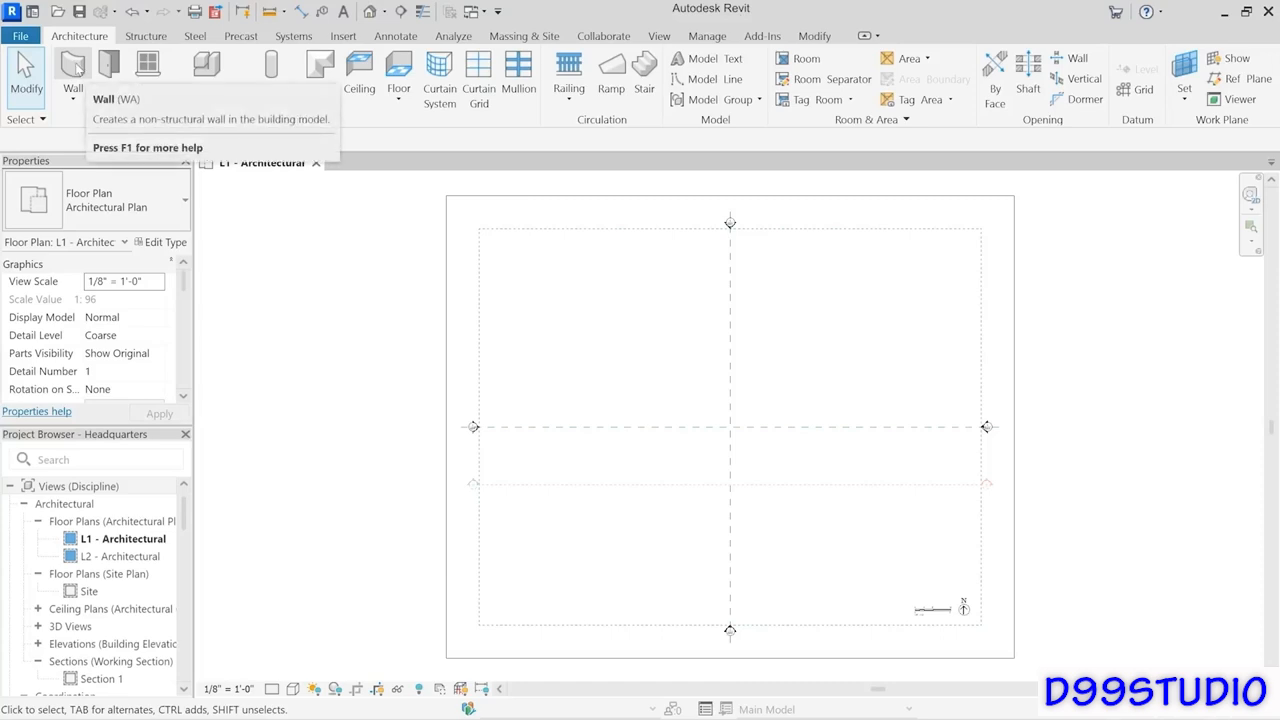
# Start the Wall command and choose to save the project from the save reminder.
pyautogui.press('w')
pyautogui.press('a')
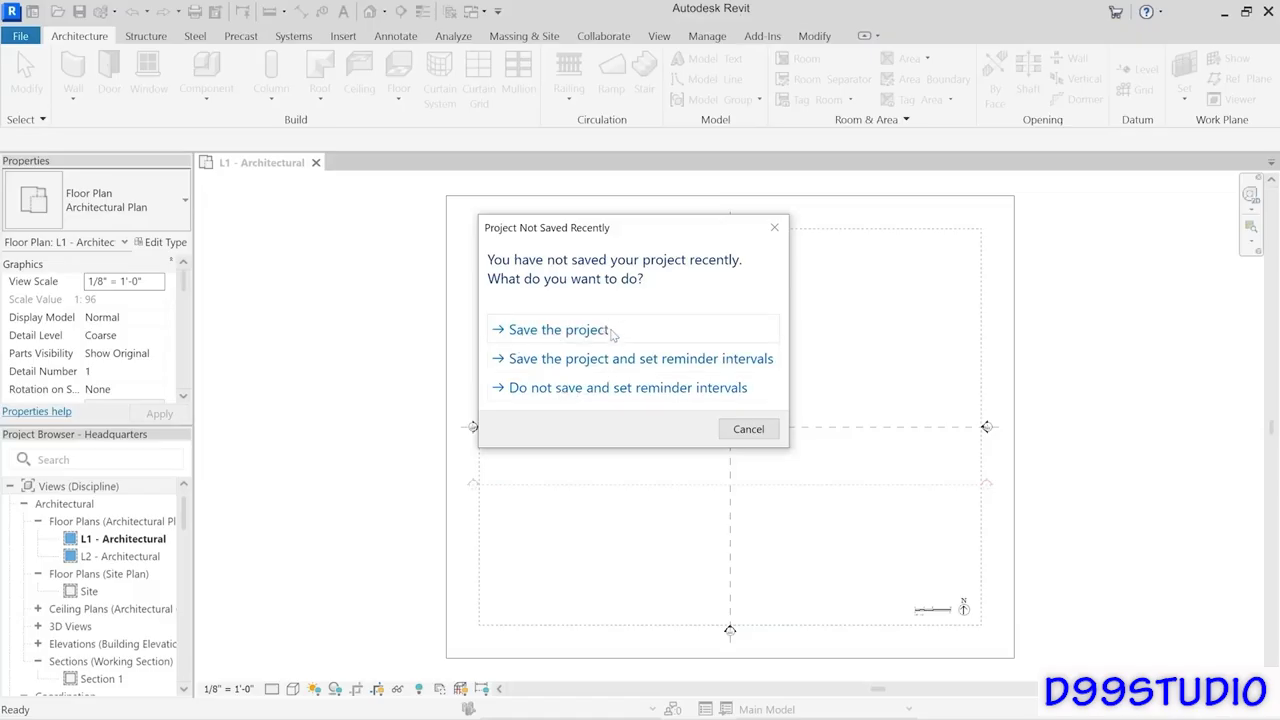
pyautogui.click(558, 330)
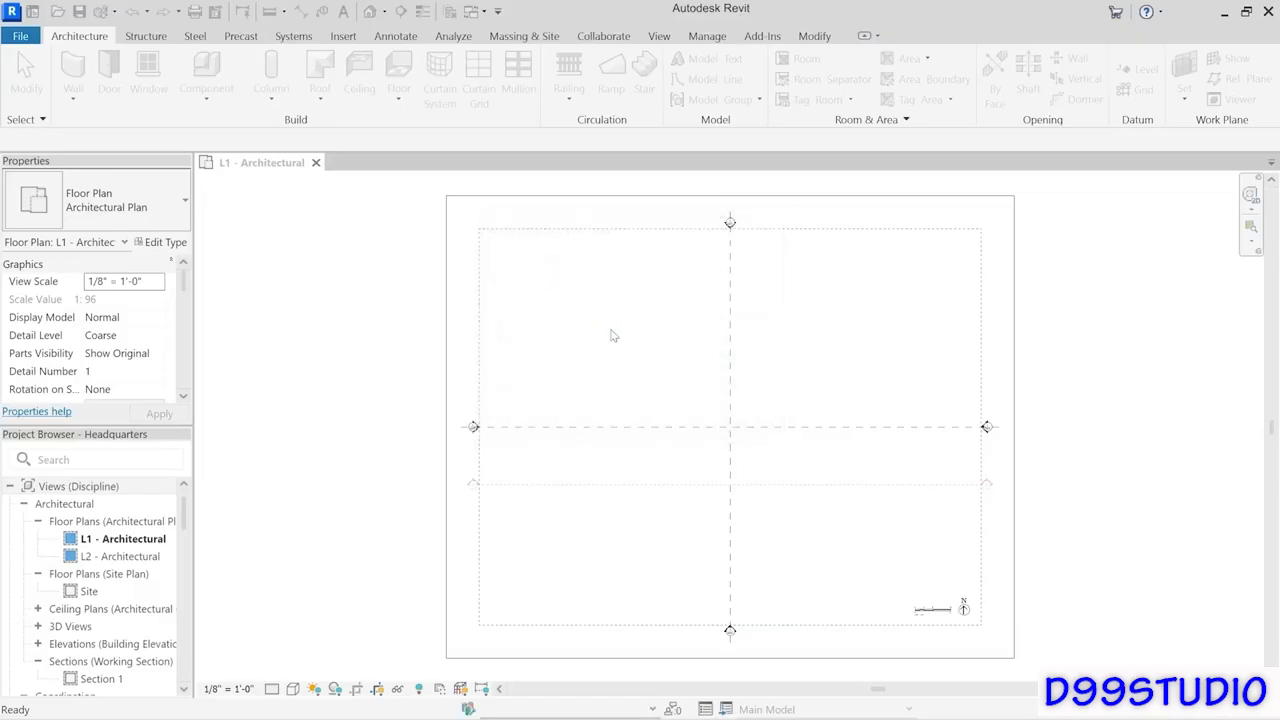
# Draw one short horizontal Generic - 8" wall in the upper-left part of the L1 architectural plan.
pyautogui.press('w')
pyautogui.press('a')
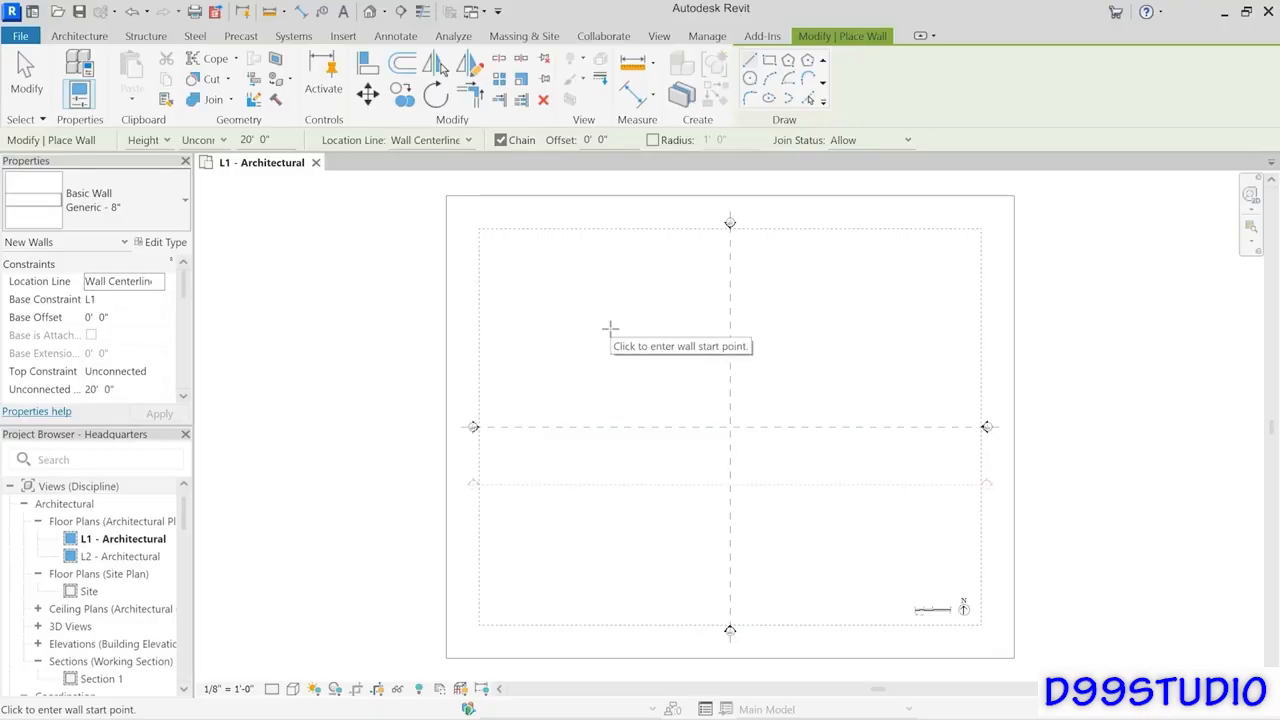
pyautogui.click(508, 311)
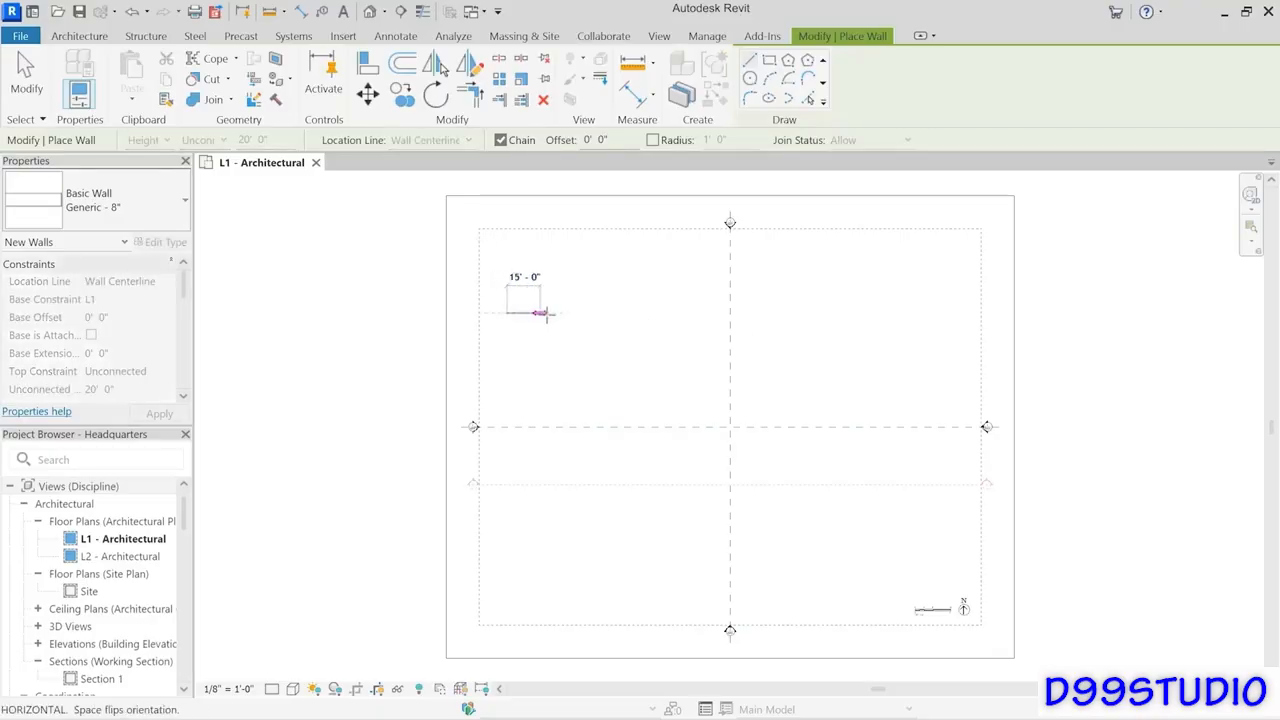
pyautogui.click(555, 313)
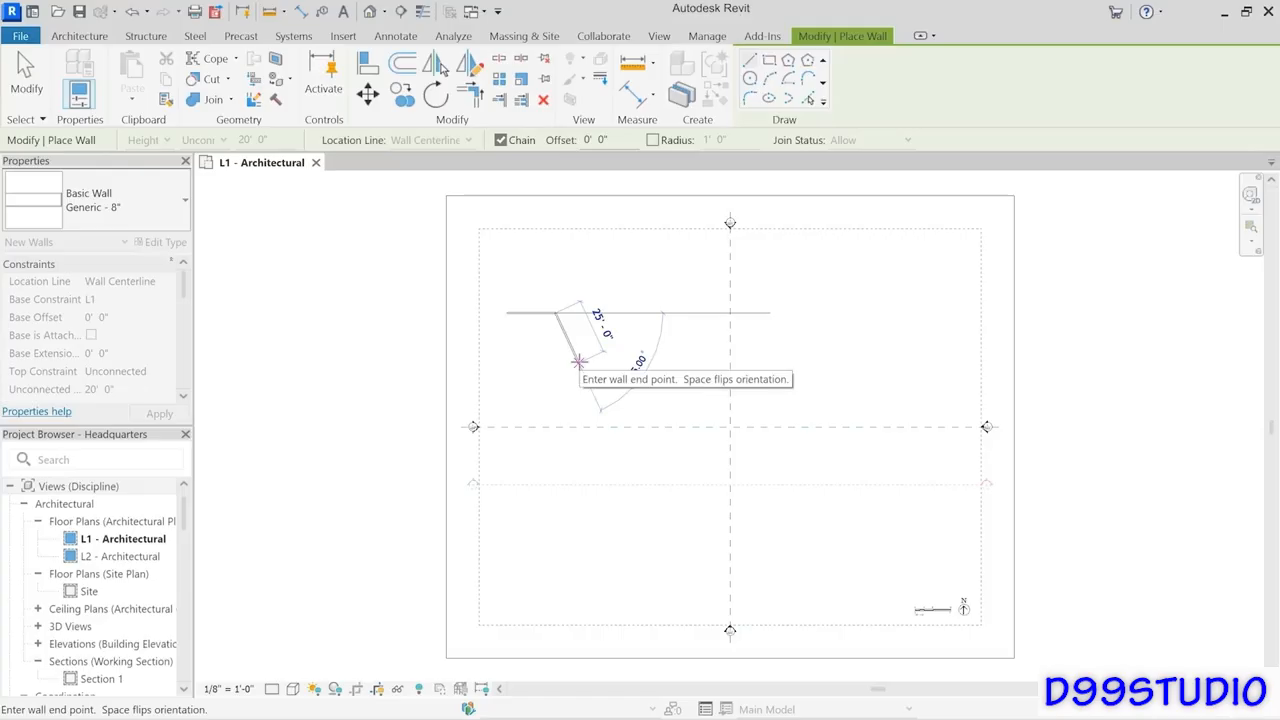
pyautogui.press('Escape')
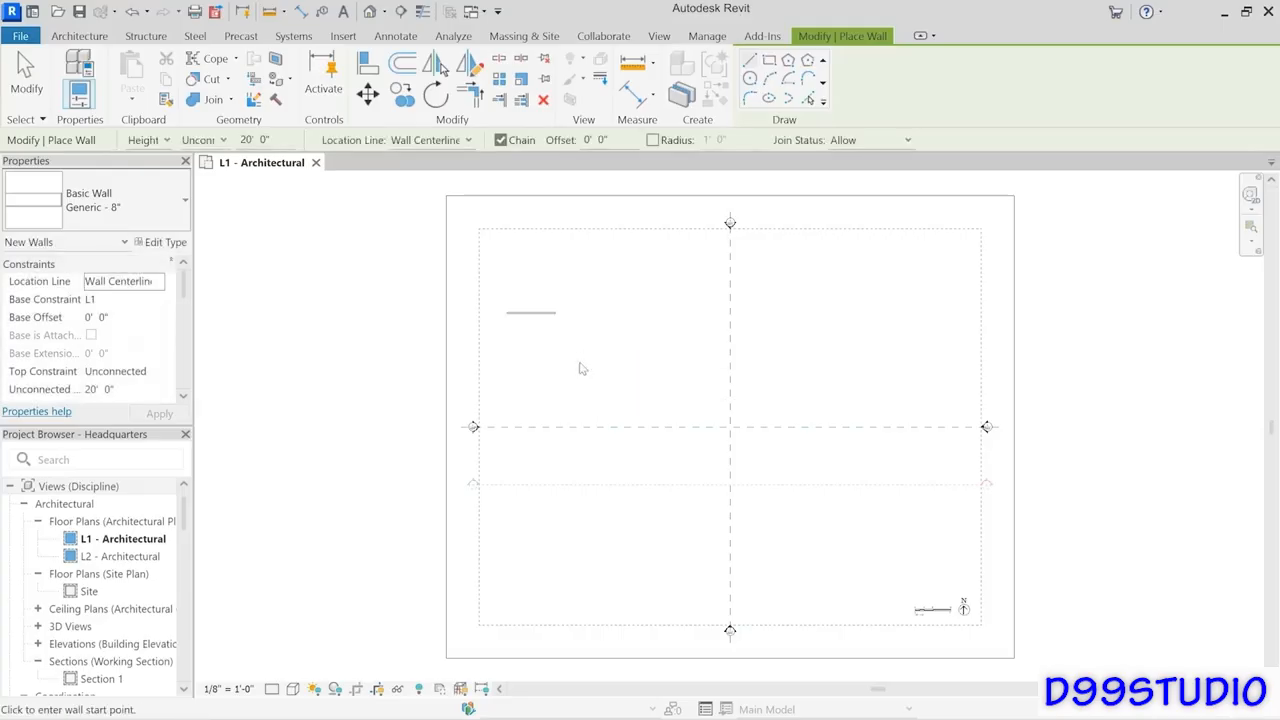
pyautogui.press('Escape')
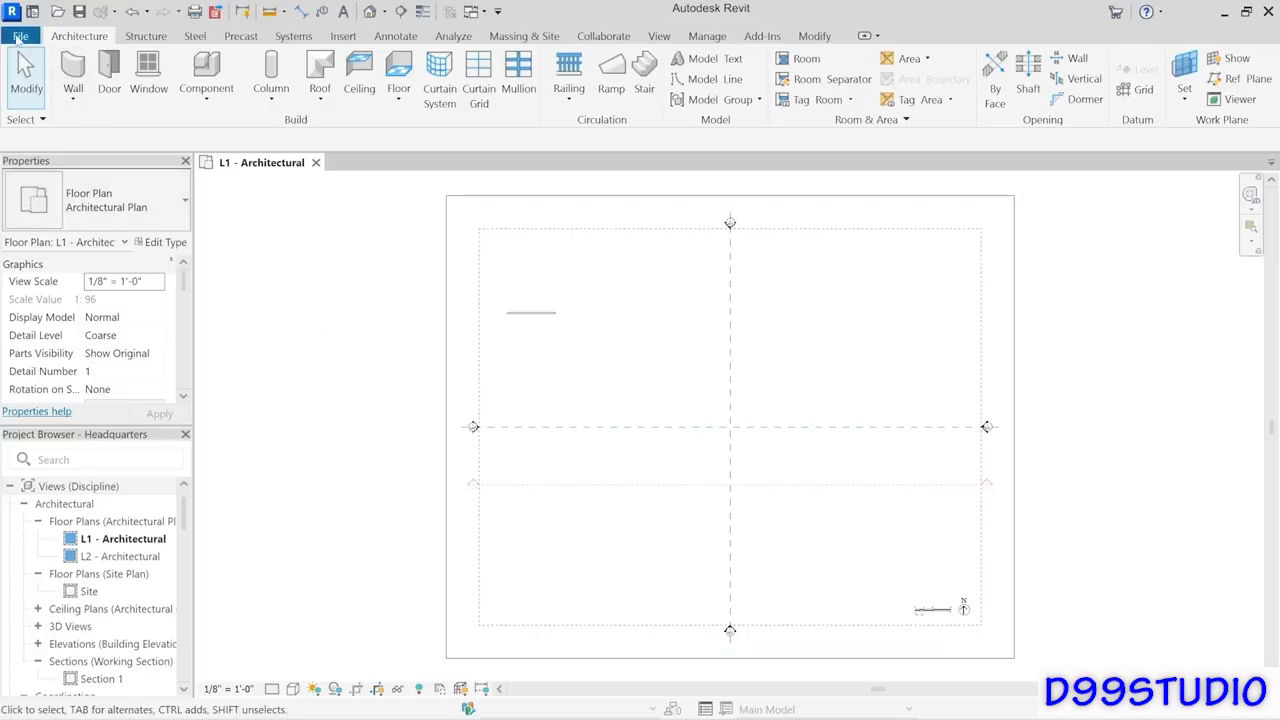
# Start saving a copy of the project with the Desktop as location and Headquarters.rvt as file name.
pyautogui.click(23, 39)
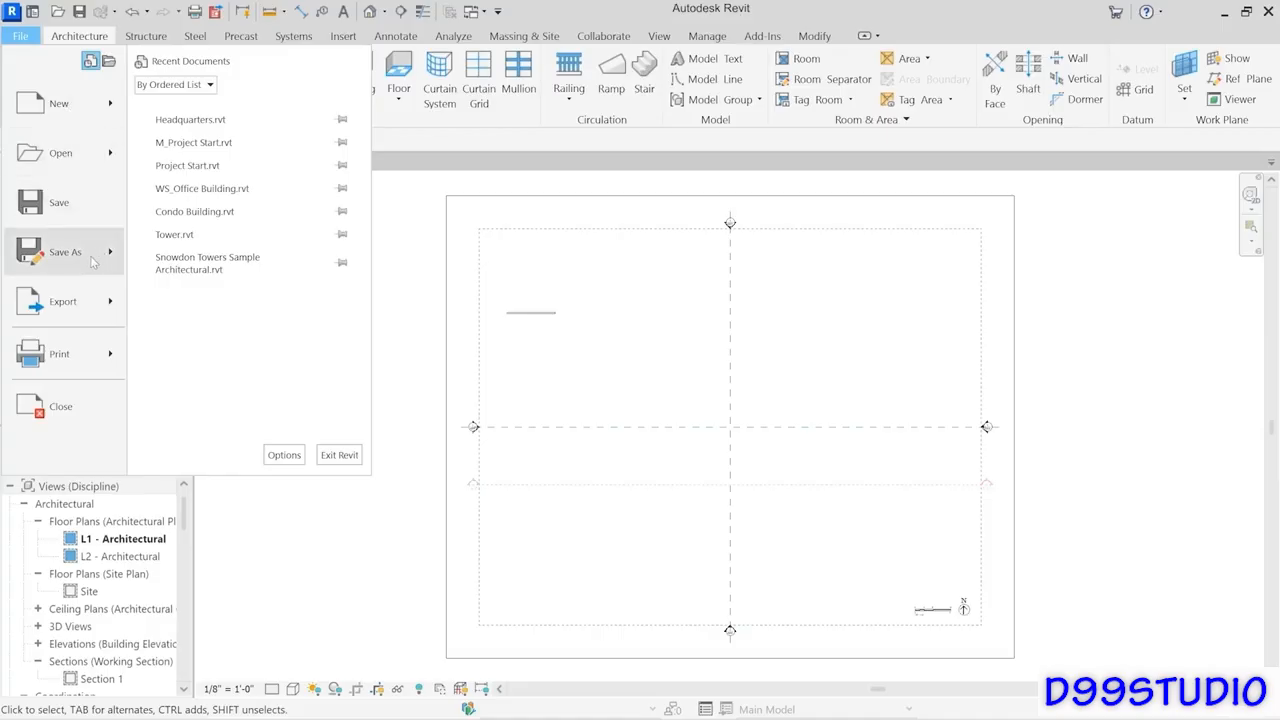
pyautogui.moveTo(66, 255)
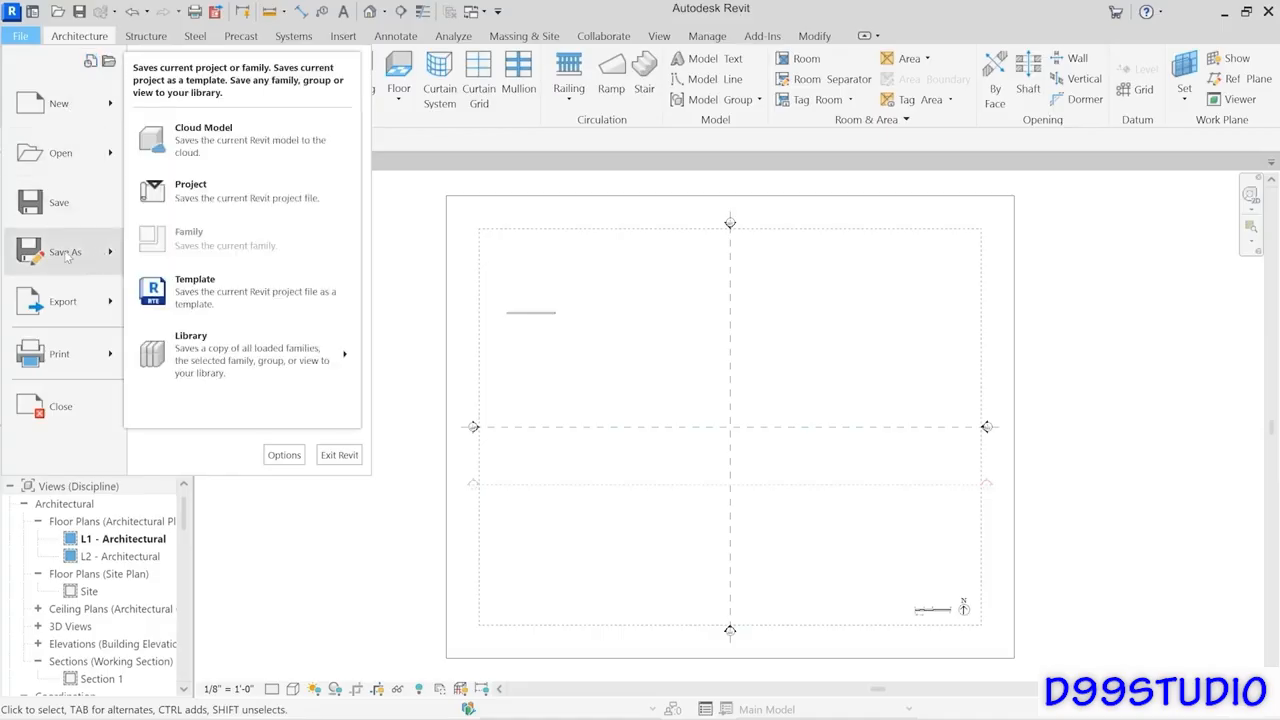
pyautogui.click(206, 196)
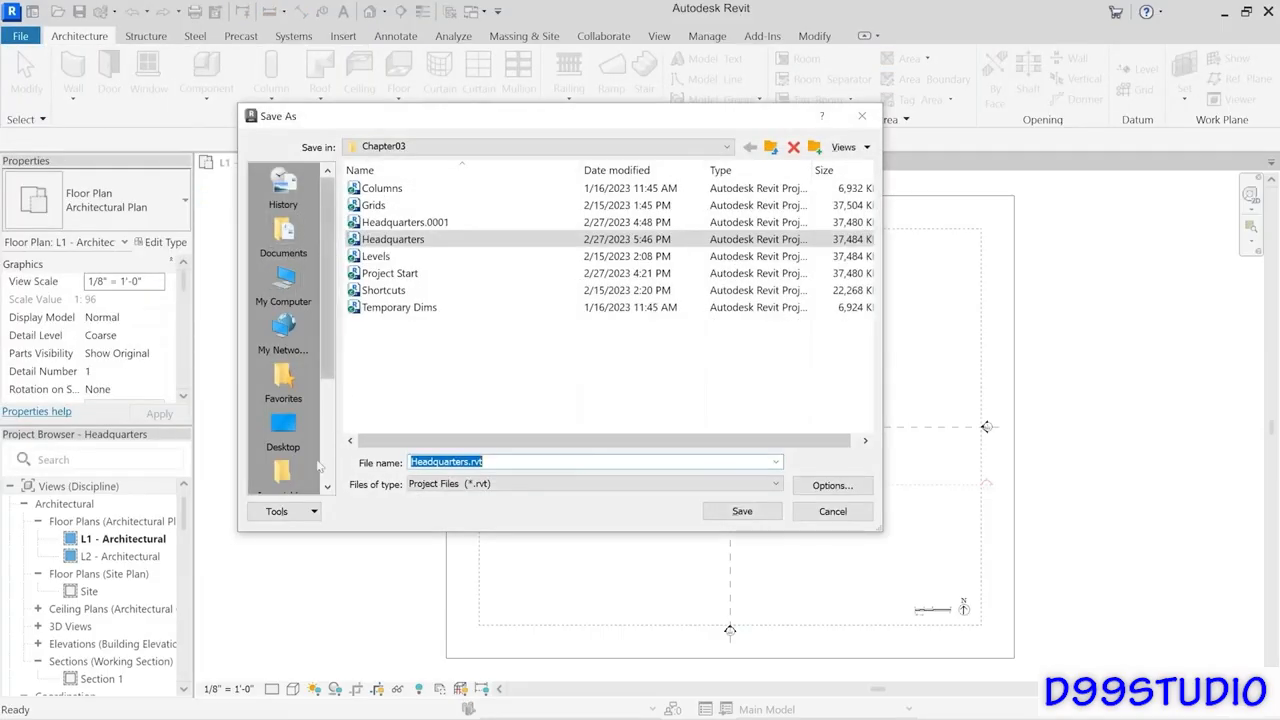
pyautogui.click(283, 428)
pyautogui.doubleClick(505, 462)
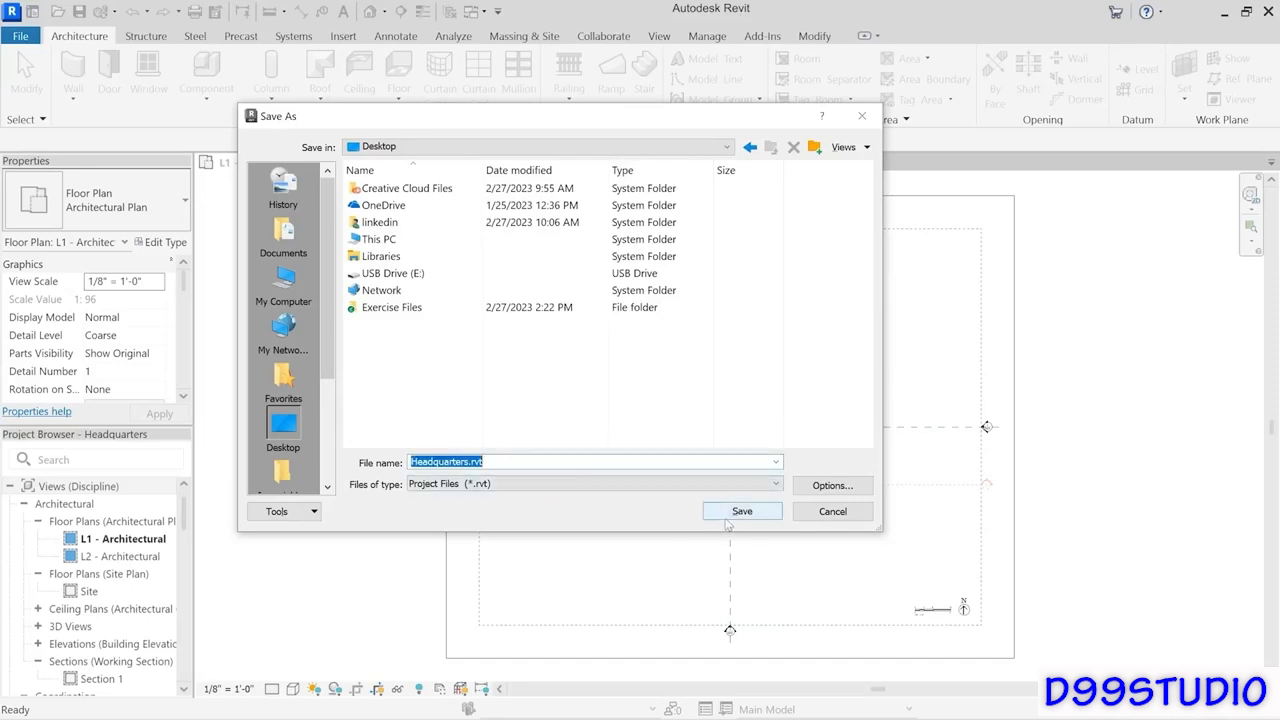
# Set the maximum number of backups to 3 in the file save options and save the project.
pyautogui.click(848, 486)
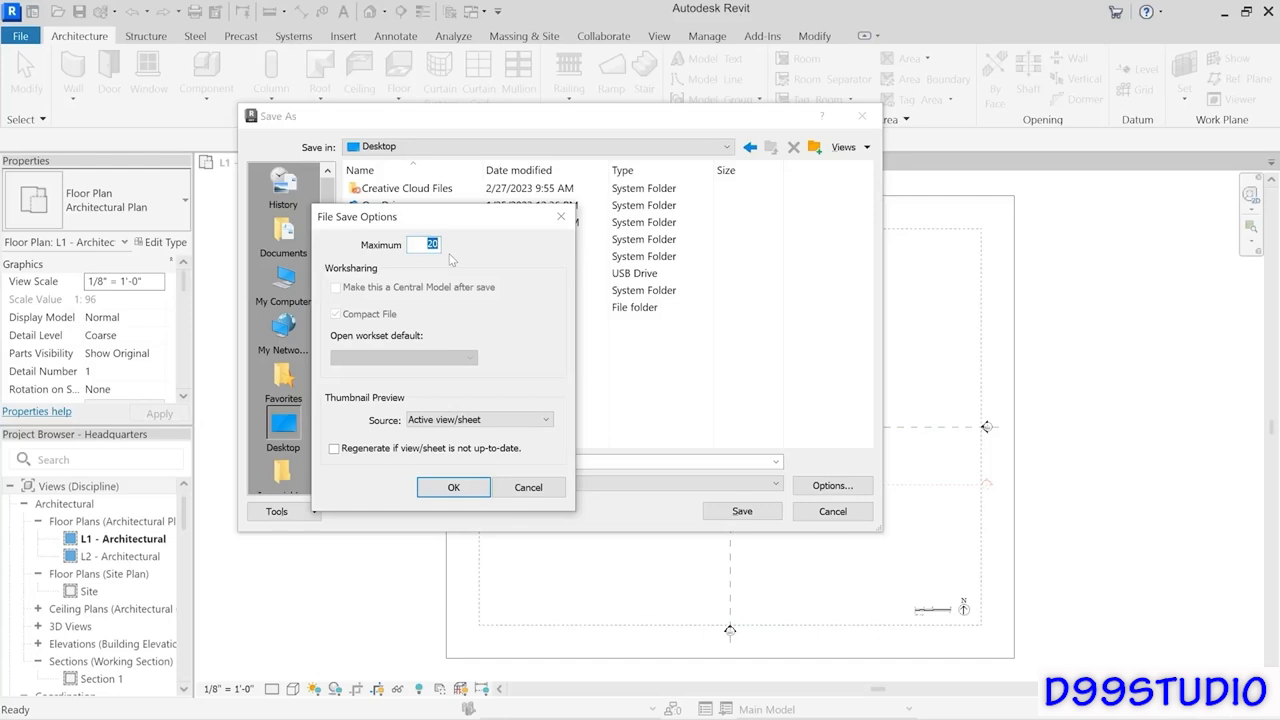
pyautogui.write('3')
pyautogui.click(463, 489)
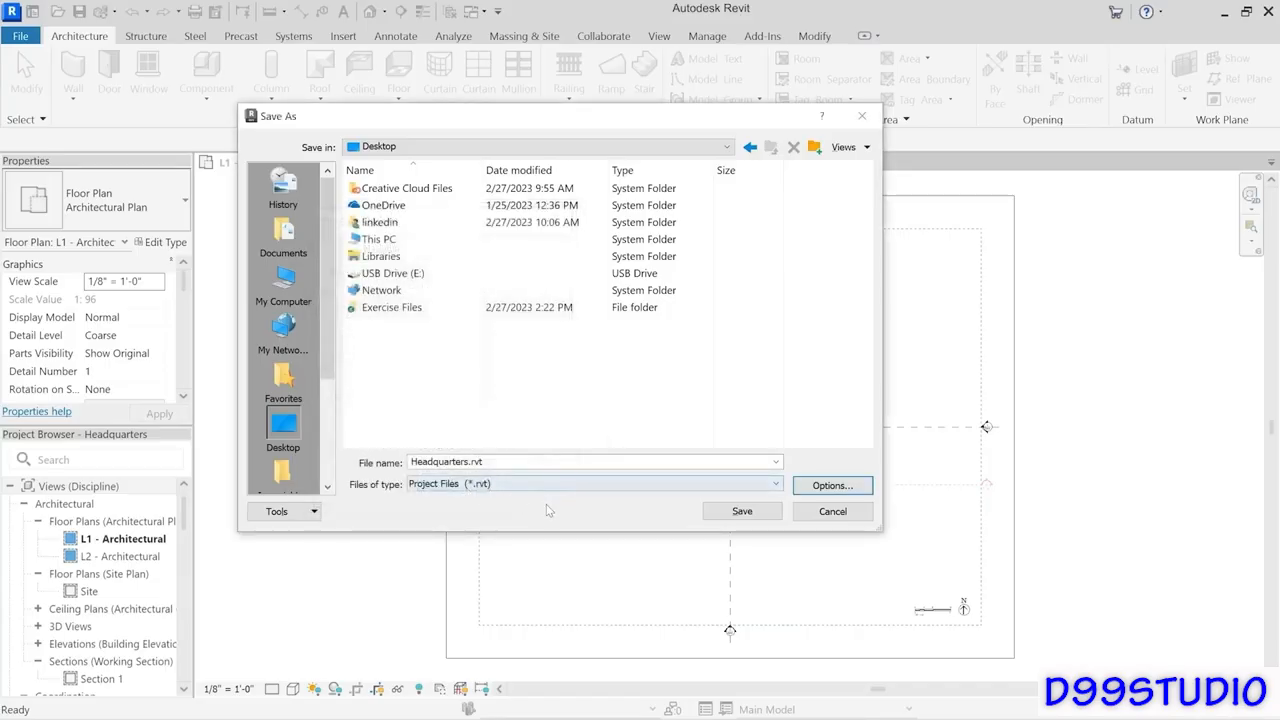
pyautogui.click(742, 511)
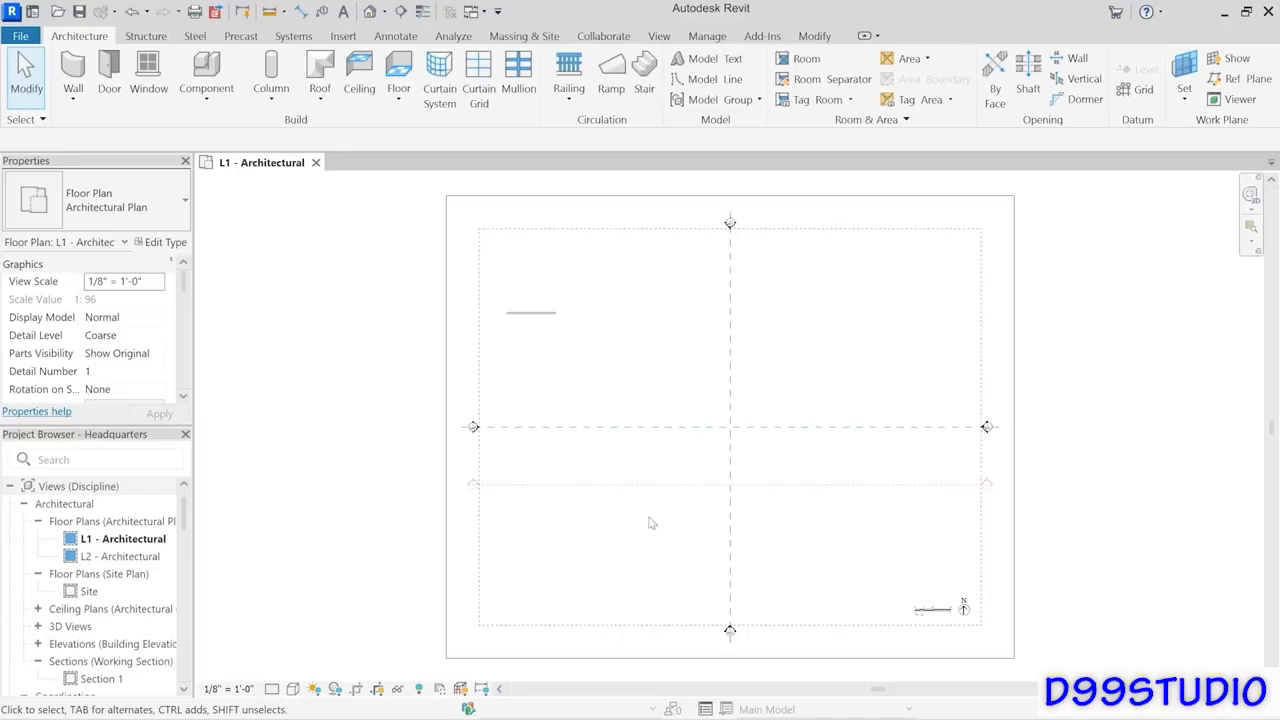
# Draw two more short horizontal Generic - 8" walls, stepping down and to the right of the first wall, as separate segments.
pyautogui.click(78, 78)
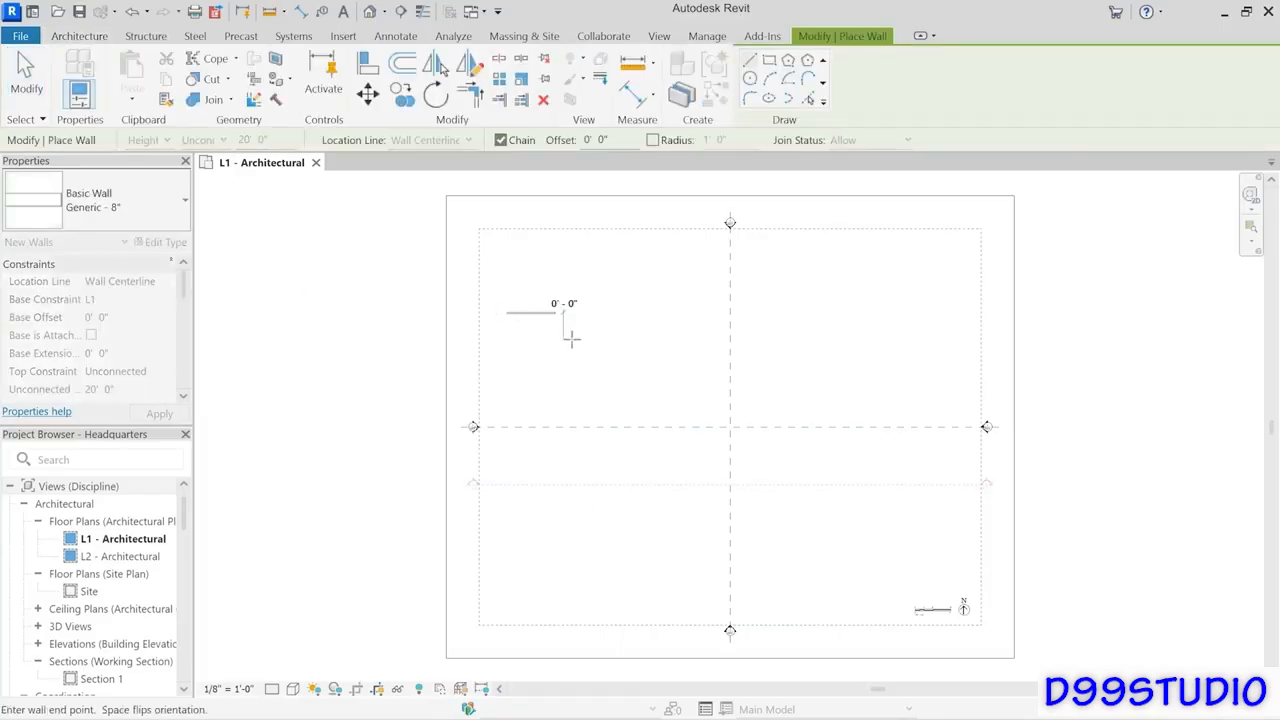
pyautogui.click(615, 338)
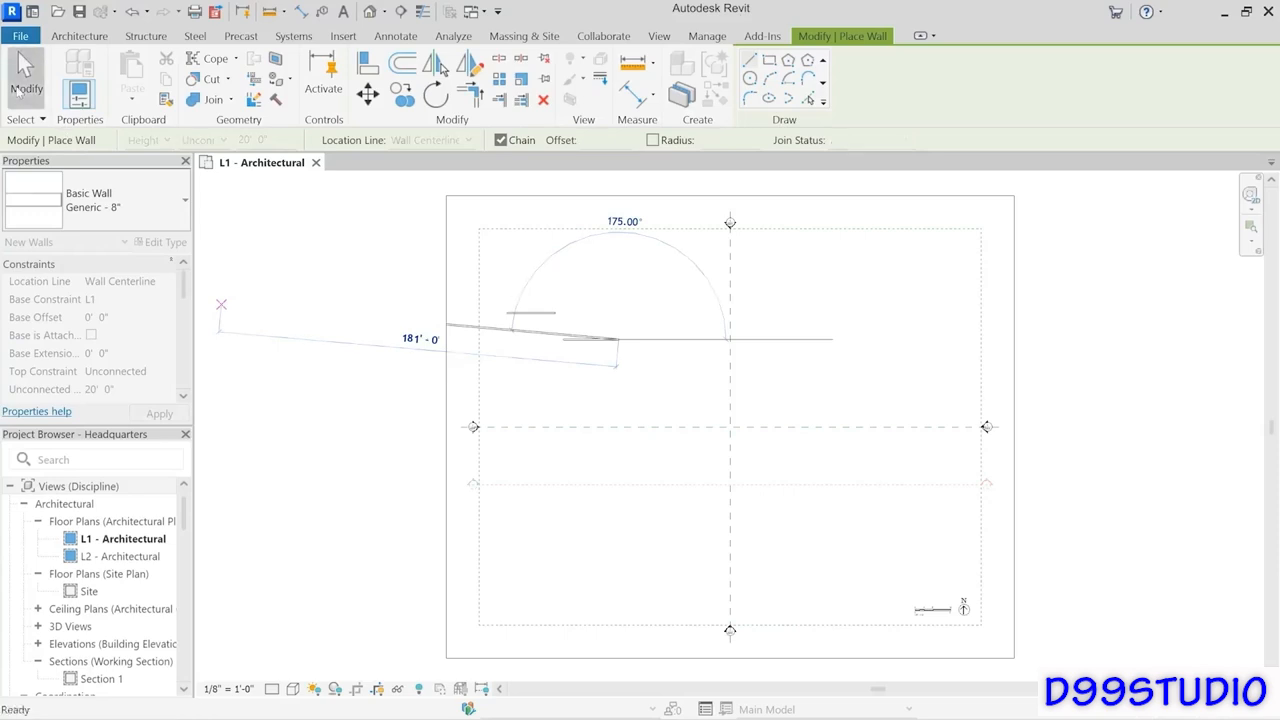
pyautogui.click(22, 88)
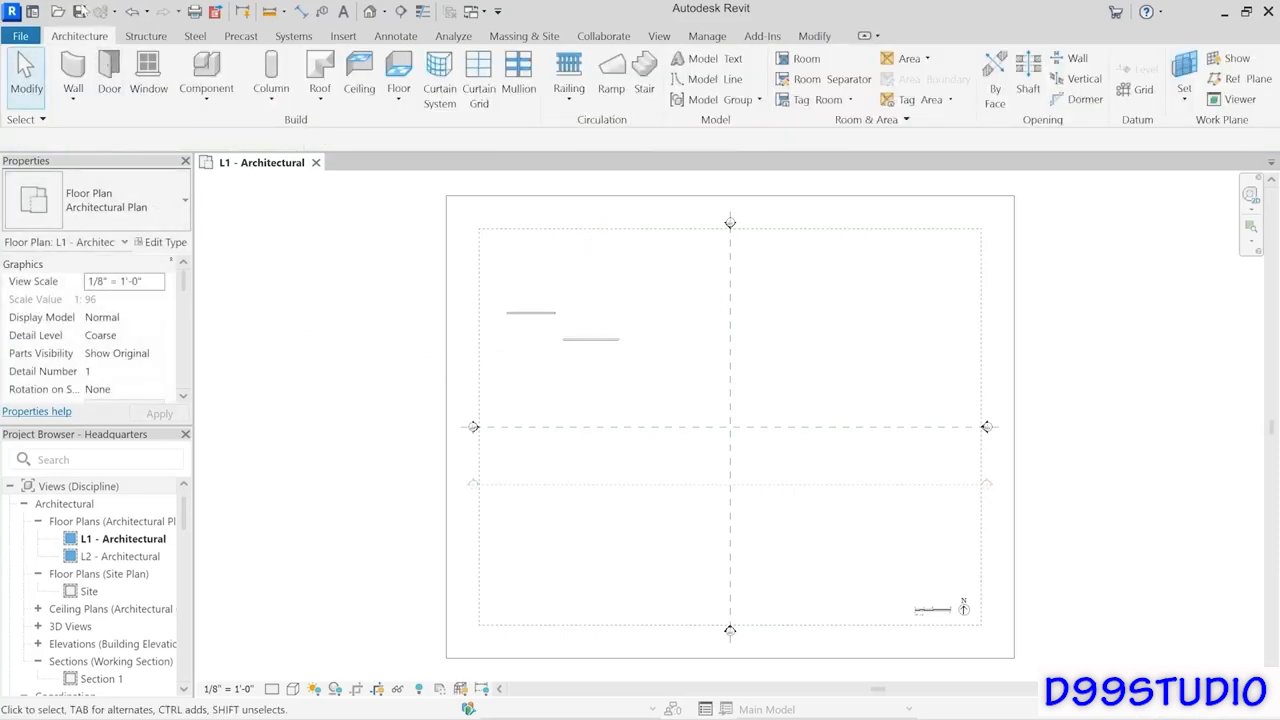
pyautogui.click(74, 80)
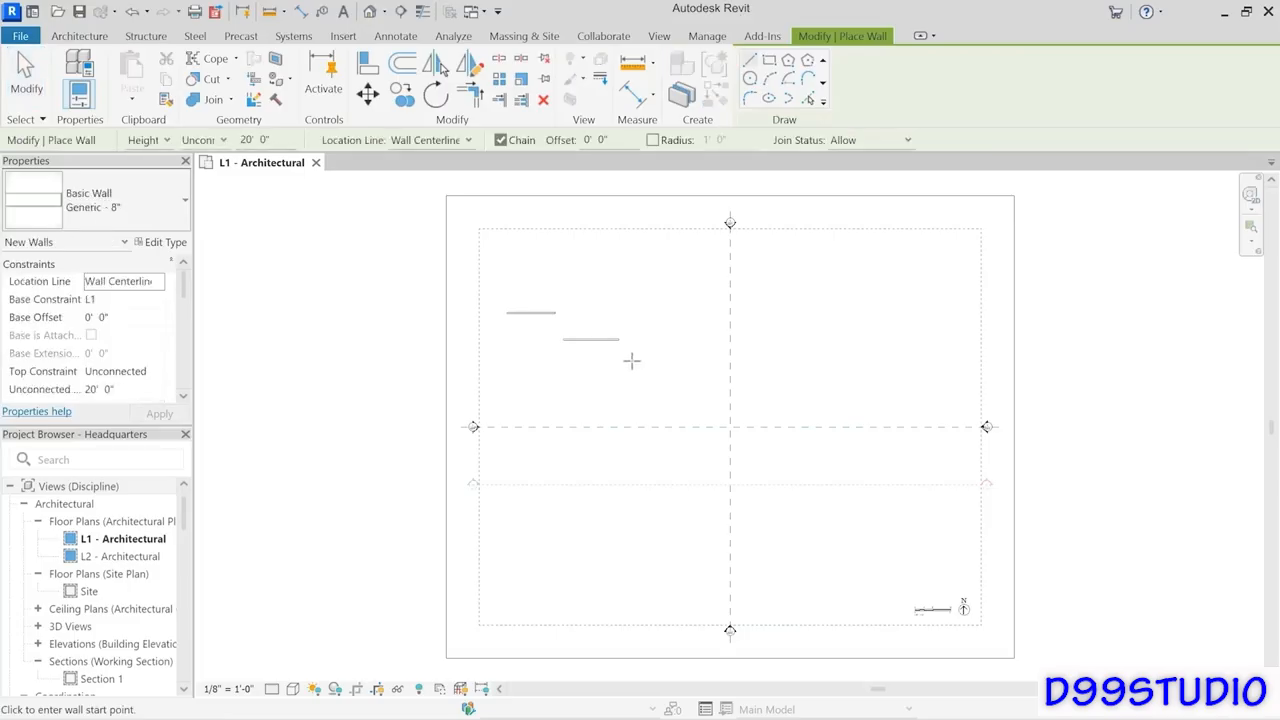
pyautogui.click(688, 362)
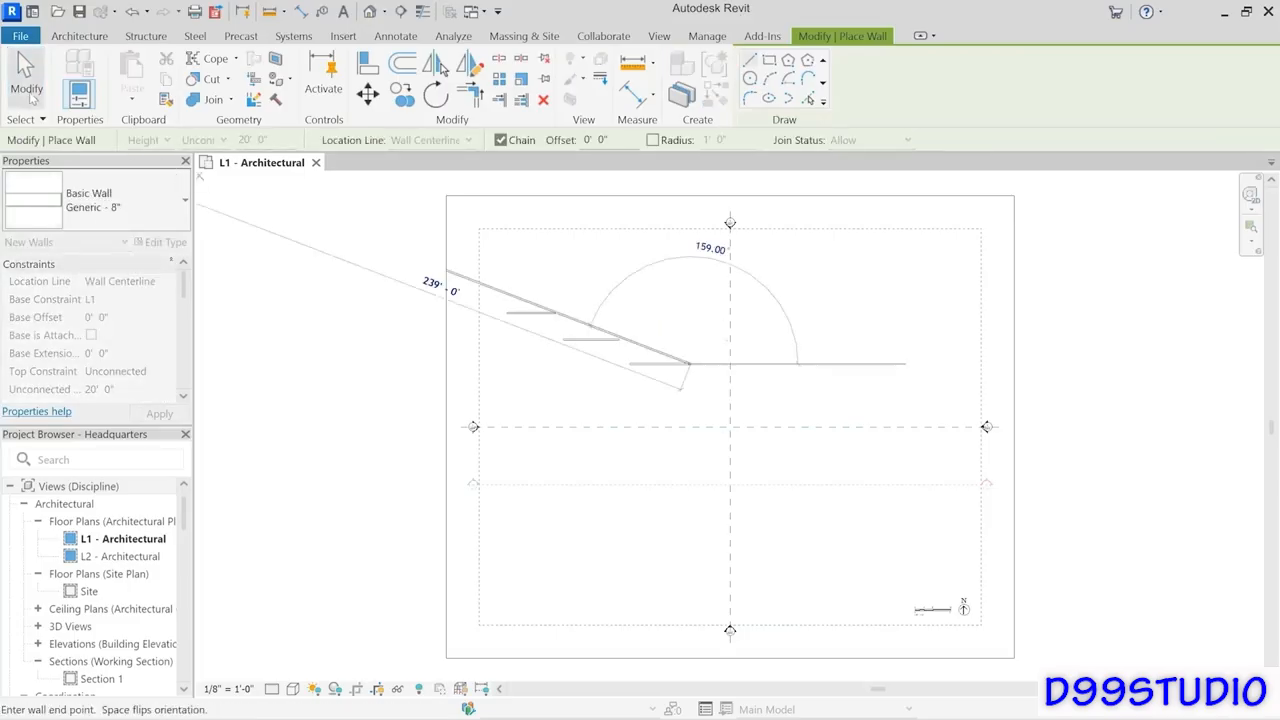
pyautogui.press('Escape')
pyautogui.press('Escape')
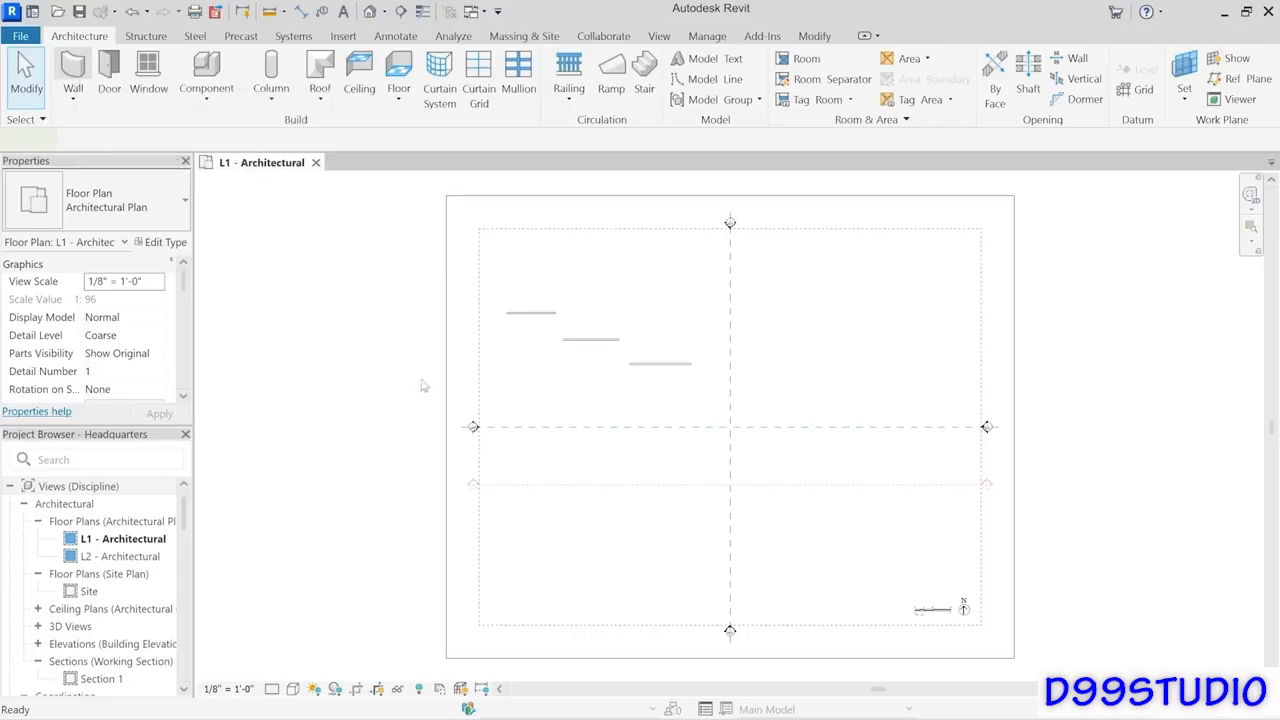
# Draw a slightly sloped Generic - 8" wall about 33'-6" long in the upper-right quadrant of the plan.
pyautogui.press('w')
pyautogui.press('a')
pyautogui.click(766, 331)
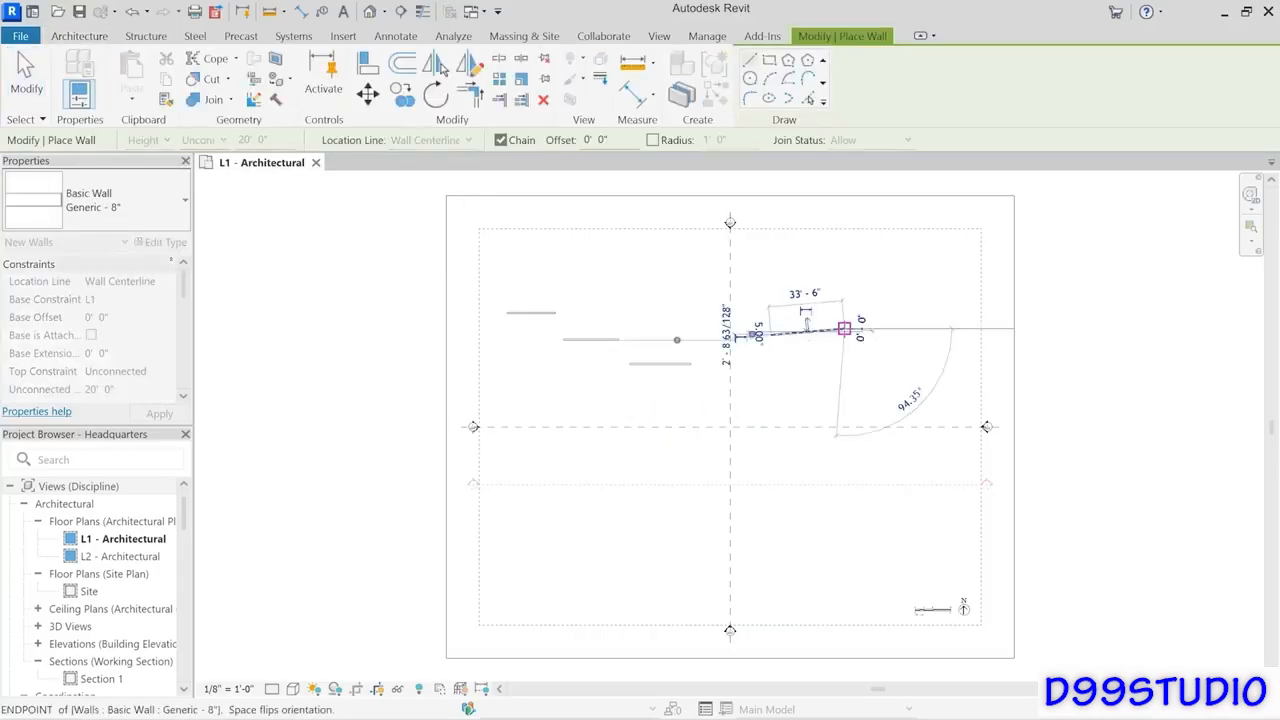
pyautogui.click(844, 329)
pyautogui.click(26, 78)
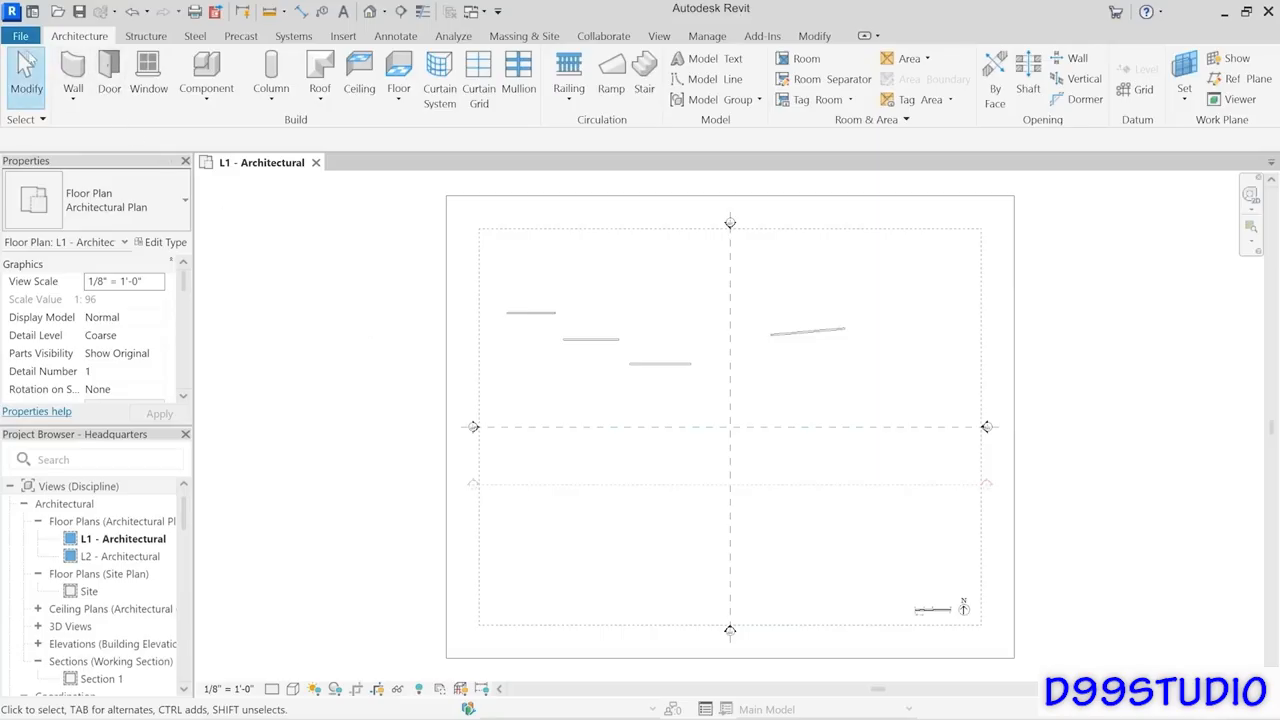
# Examine the previews of Headquarters and its backups 0003, 0002 and 0001 on the Desktop without opening any of them.
pyautogui.click(20, 36)
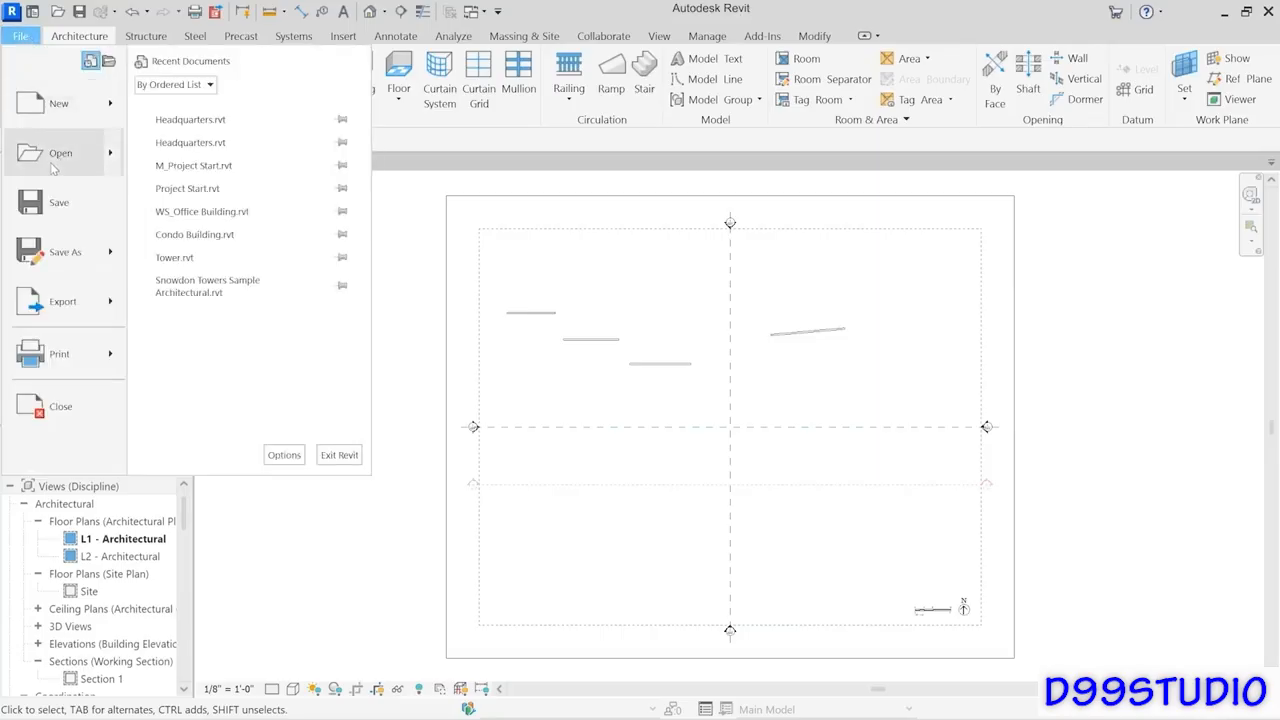
pyautogui.moveTo(55, 165)
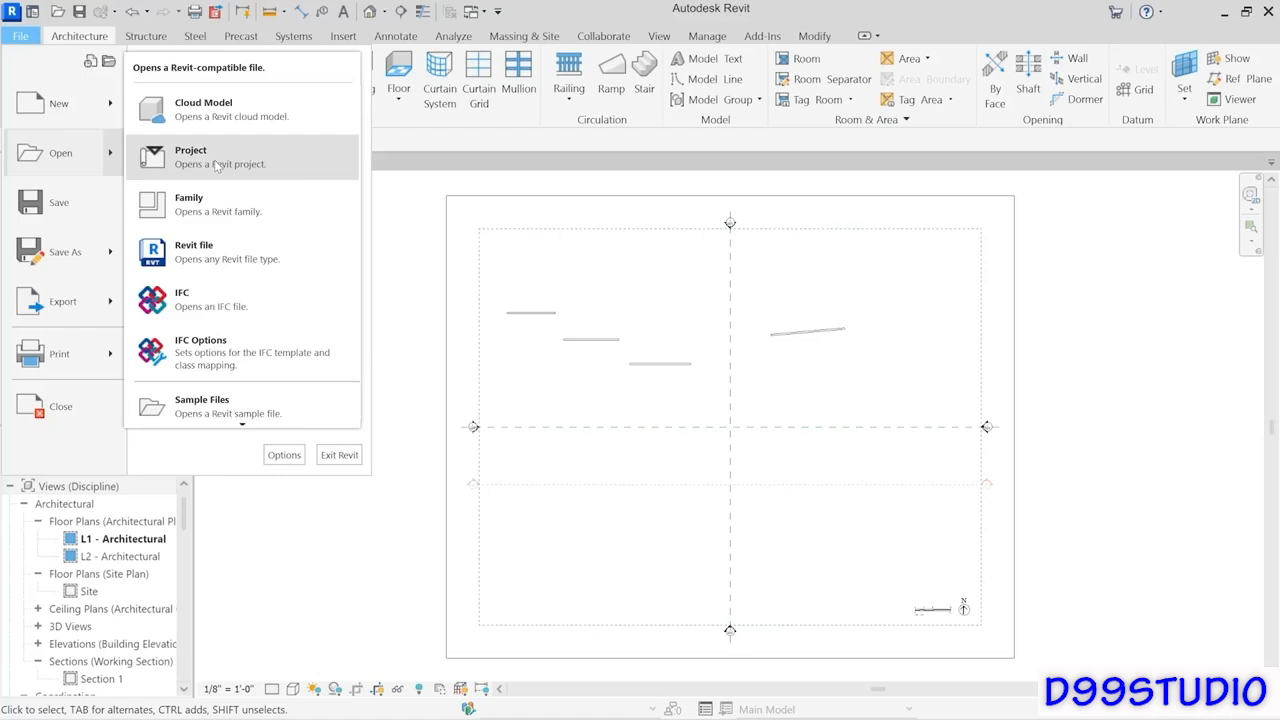
pyautogui.click(215, 160)
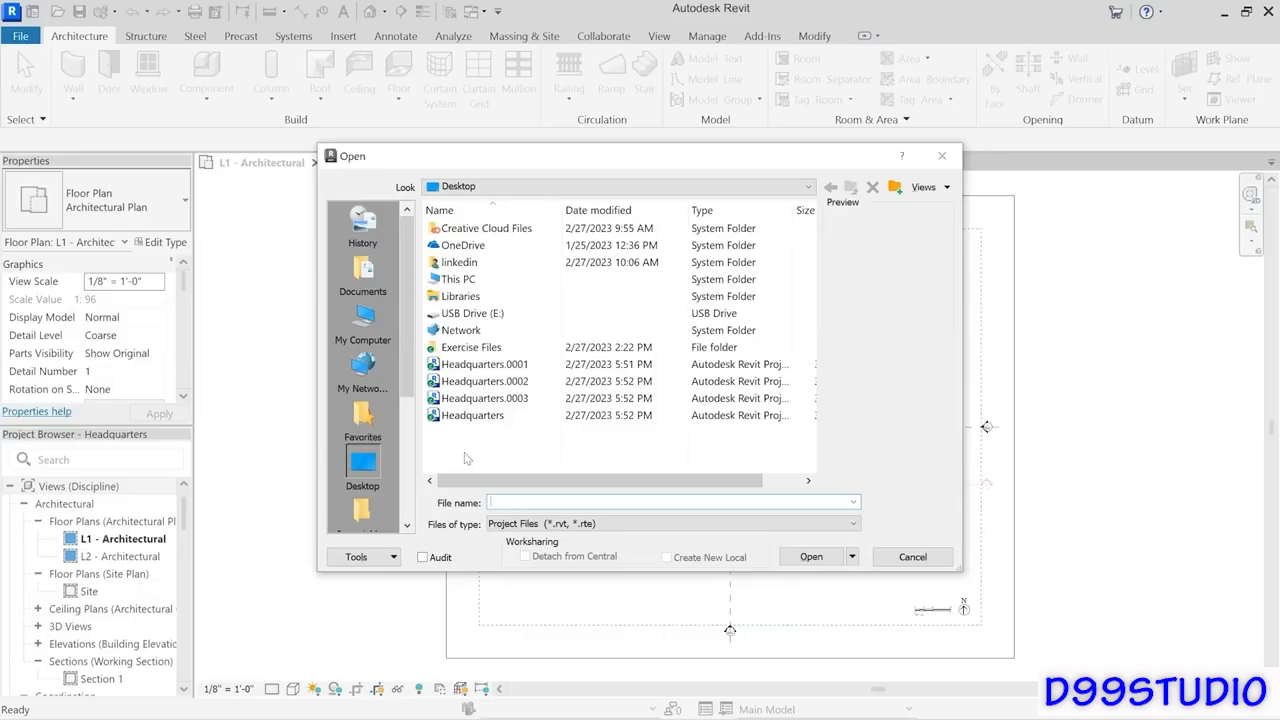
pyautogui.click(495, 419)
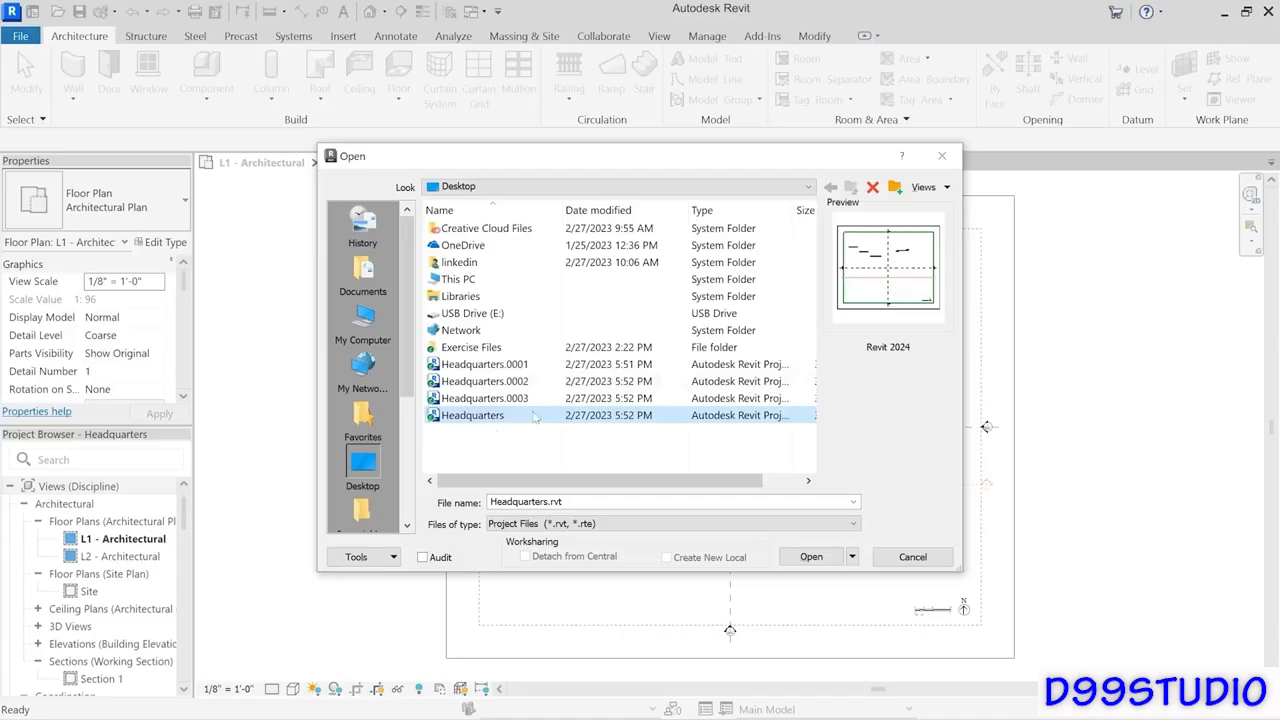
pyautogui.moveTo(701, 157); pyautogui.dragTo(677, 115)
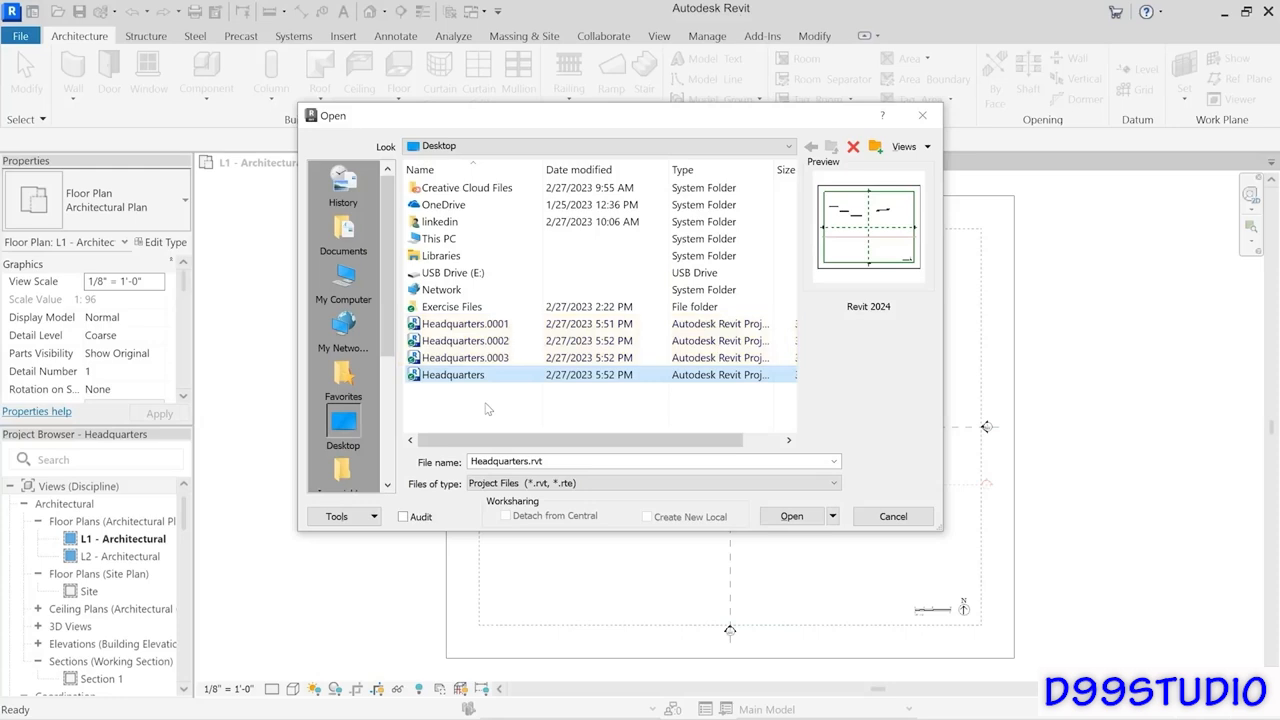
pyautogui.click(497, 359)
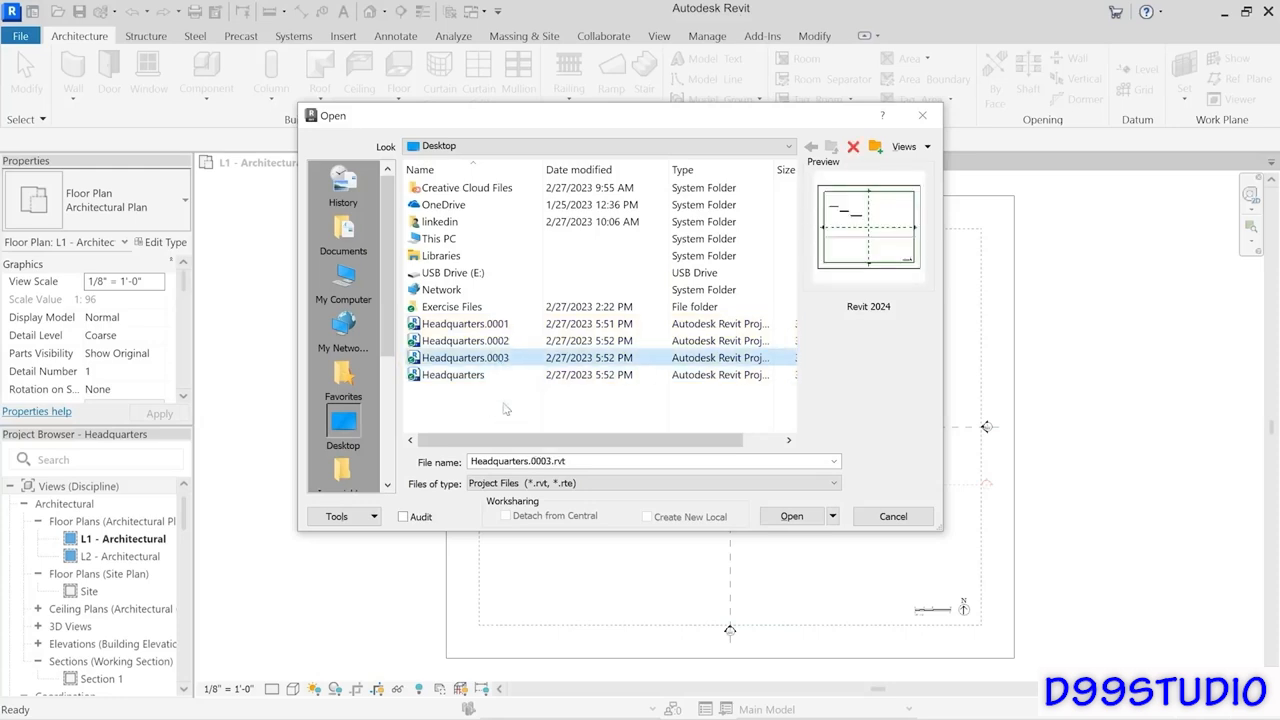
pyautogui.click(505, 342)
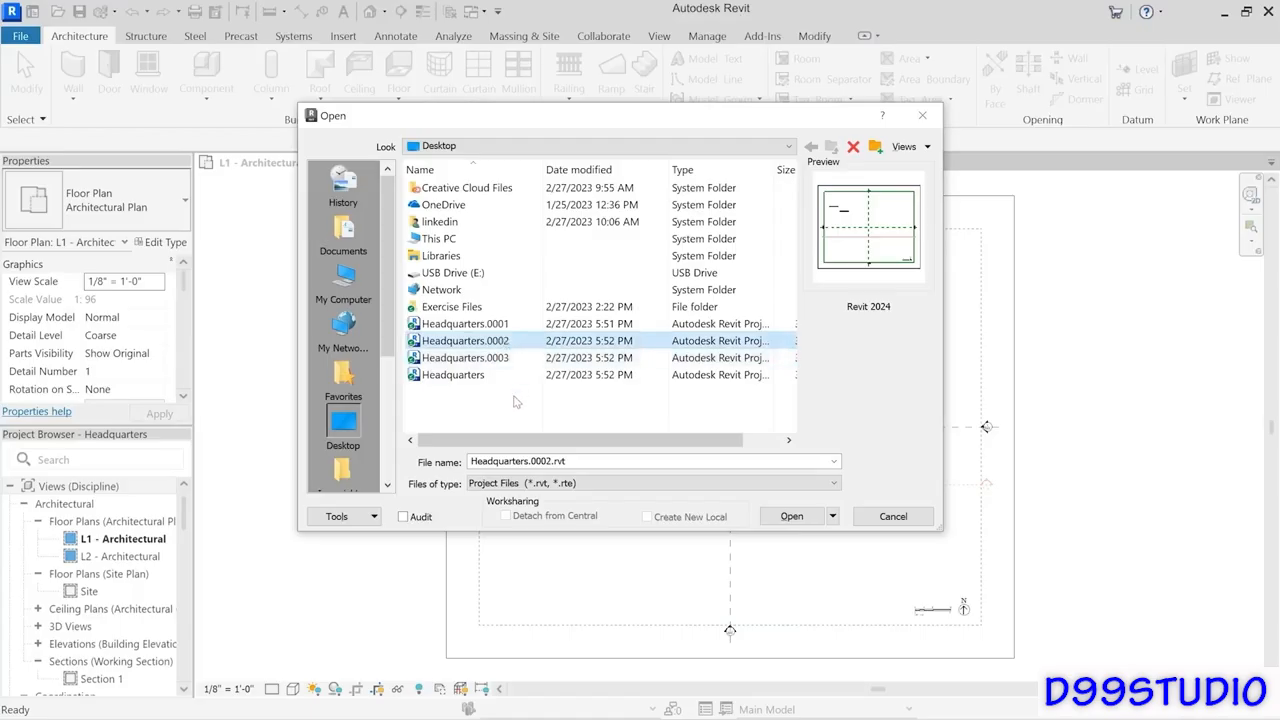
pyautogui.click(485, 326)
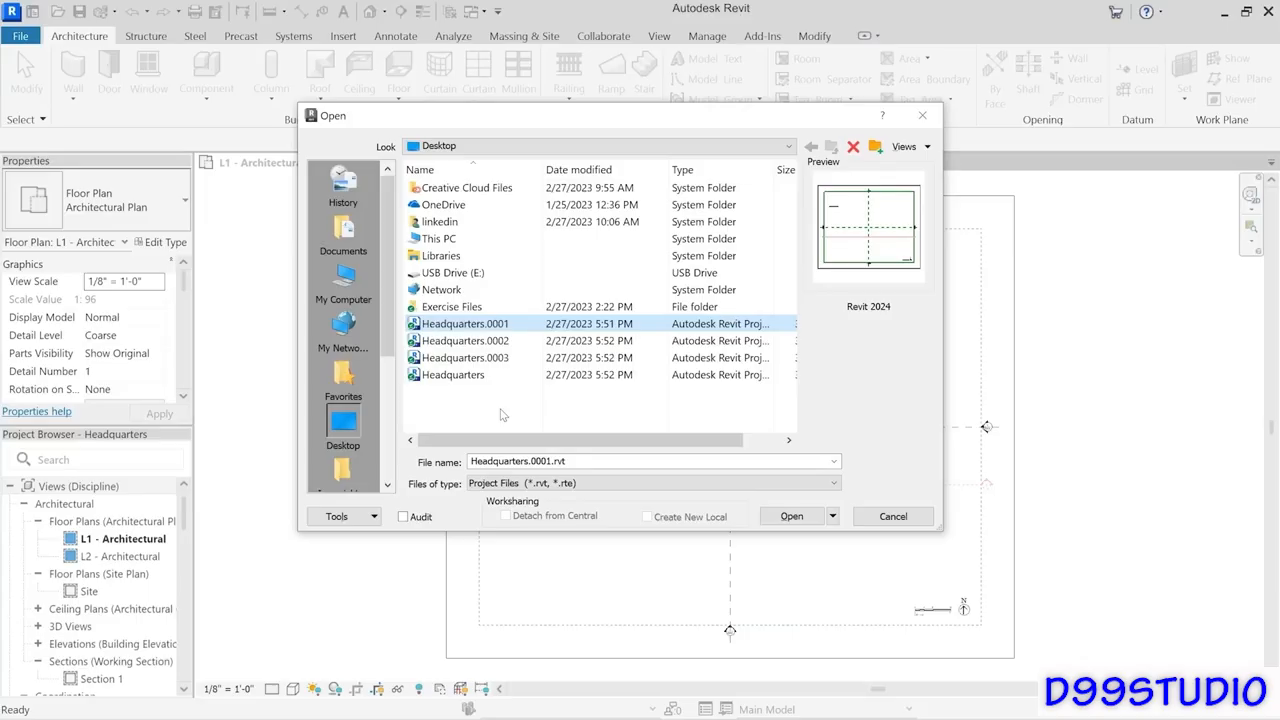
pyautogui.click(884, 519)
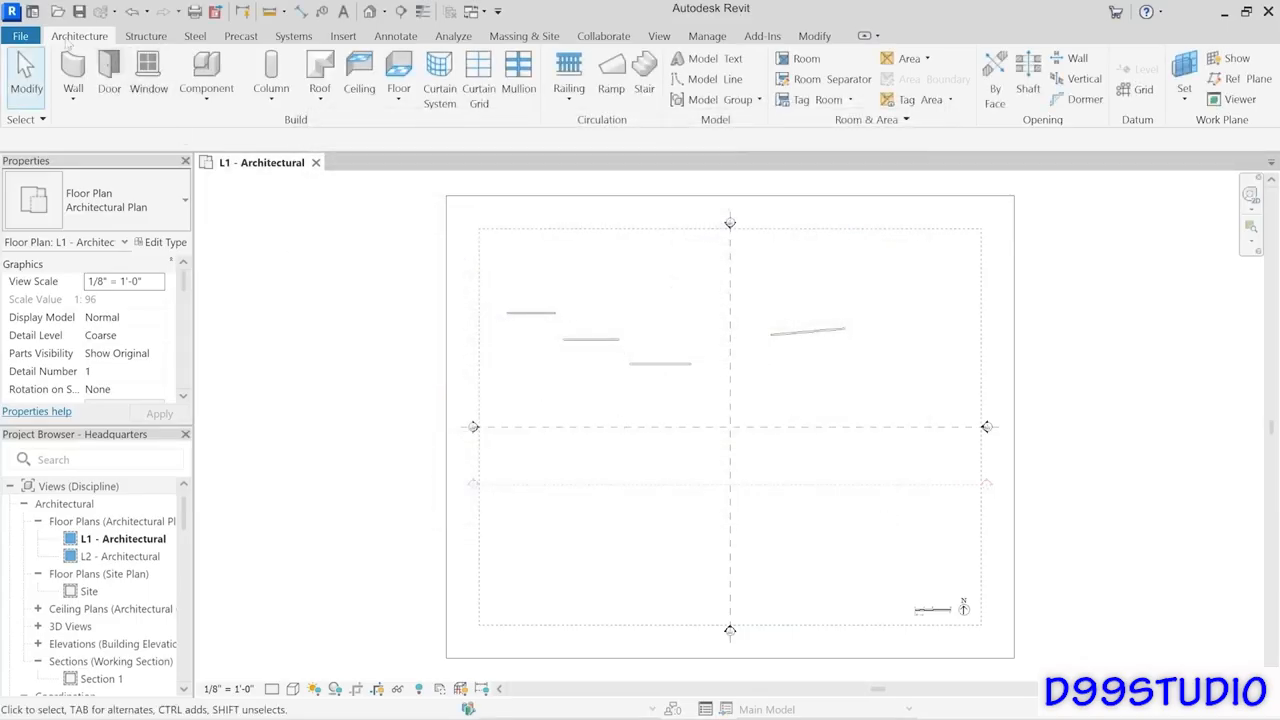
# Draw one more short, slightly sloped wall above and to the right of the previous one in the upper-right quadrant.
pyautogui.click(73, 75)
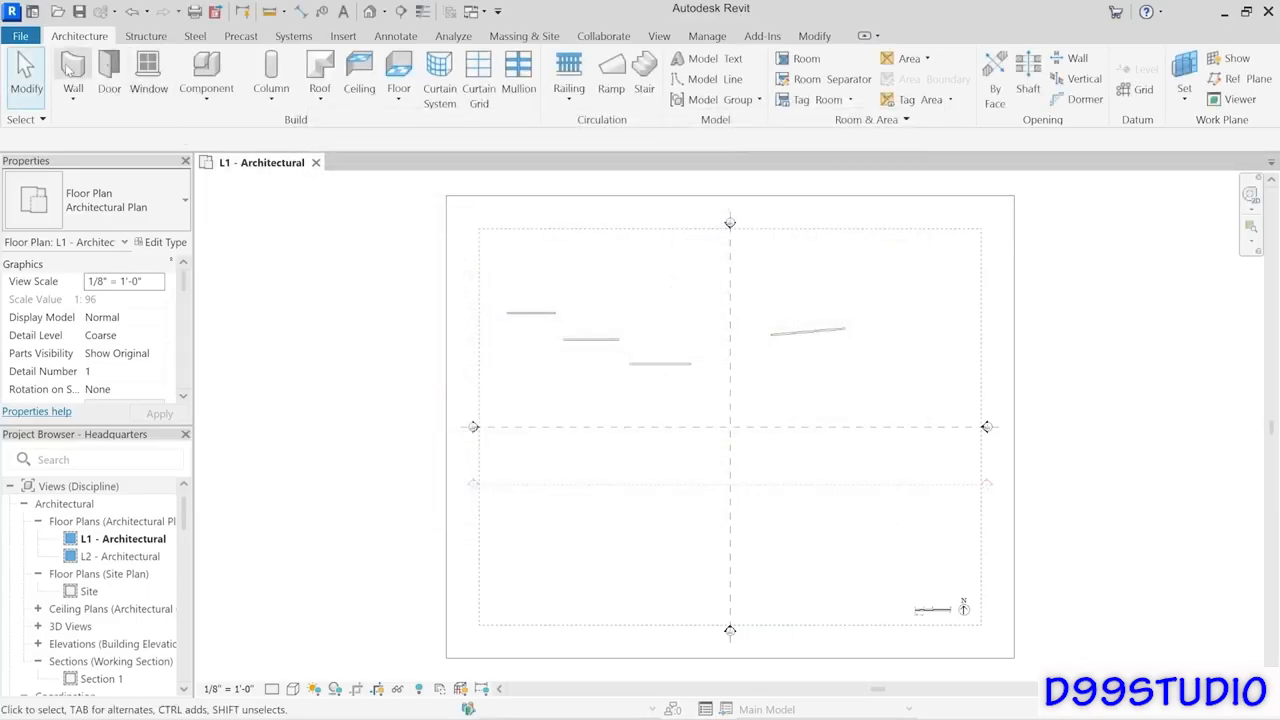
pyautogui.click(912, 298)
pyautogui.press('Escape')
pyautogui.press('Escape')
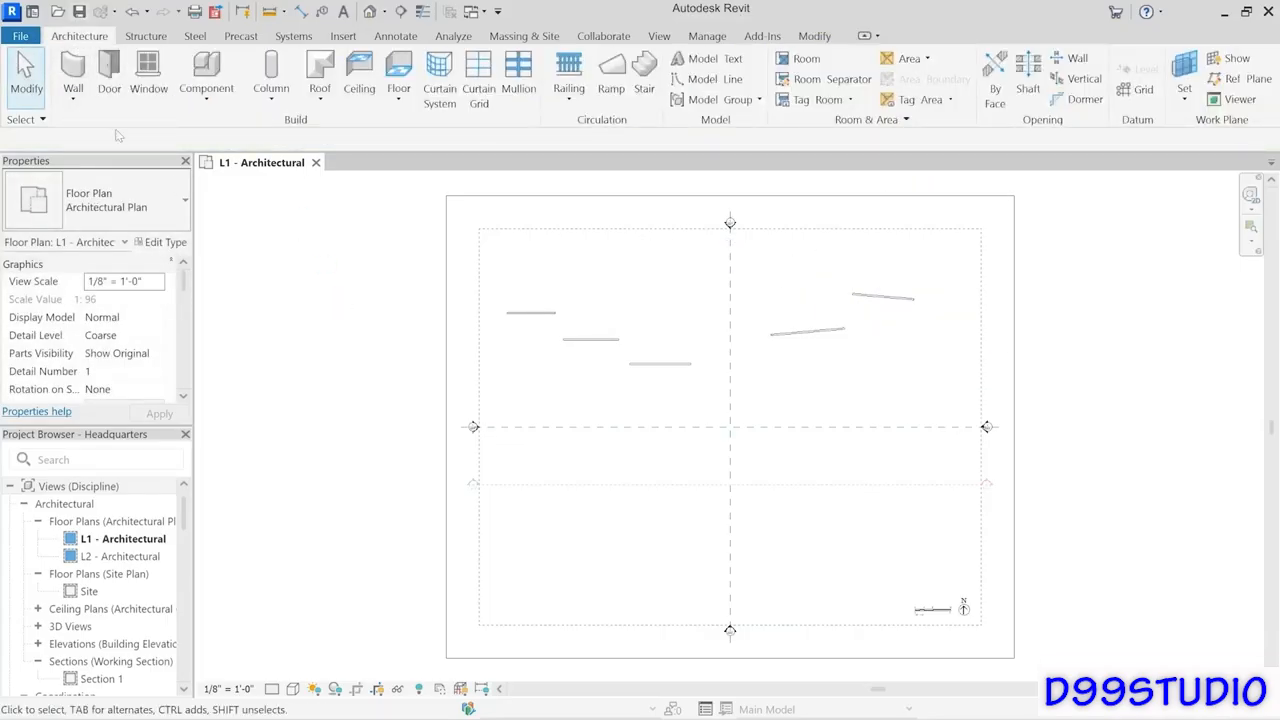
# Compare the previews of Headquarters and its backups 0002, 0003 and 0004 on the Desktop without opening any of them.
pyautogui.click(20, 36)
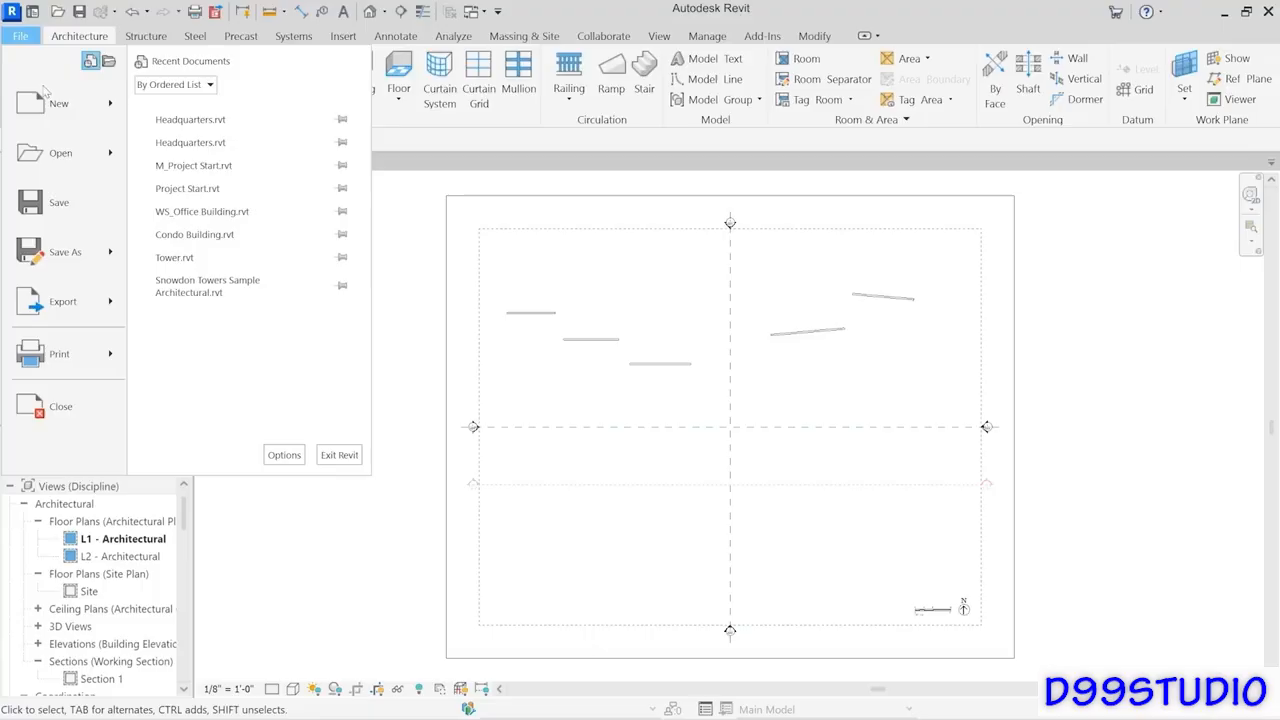
pyautogui.click(54, 157)
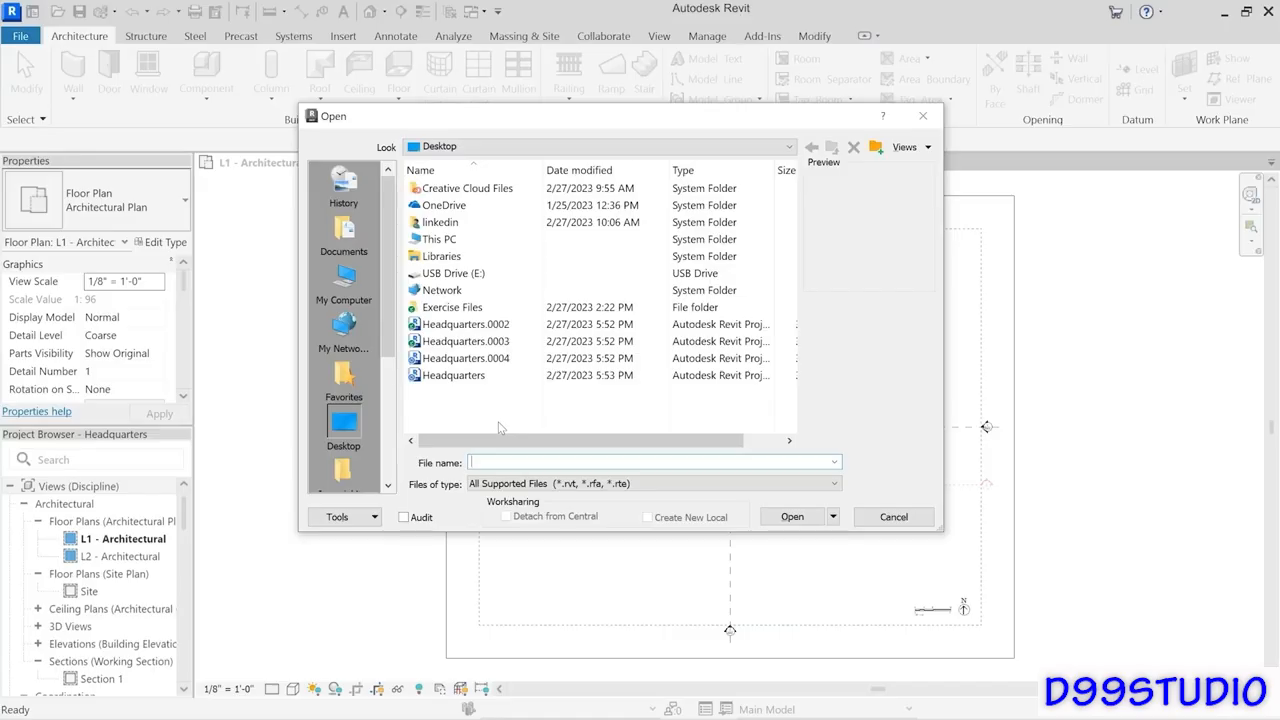
pyautogui.click(503, 328)
pyautogui.click(502, 343)
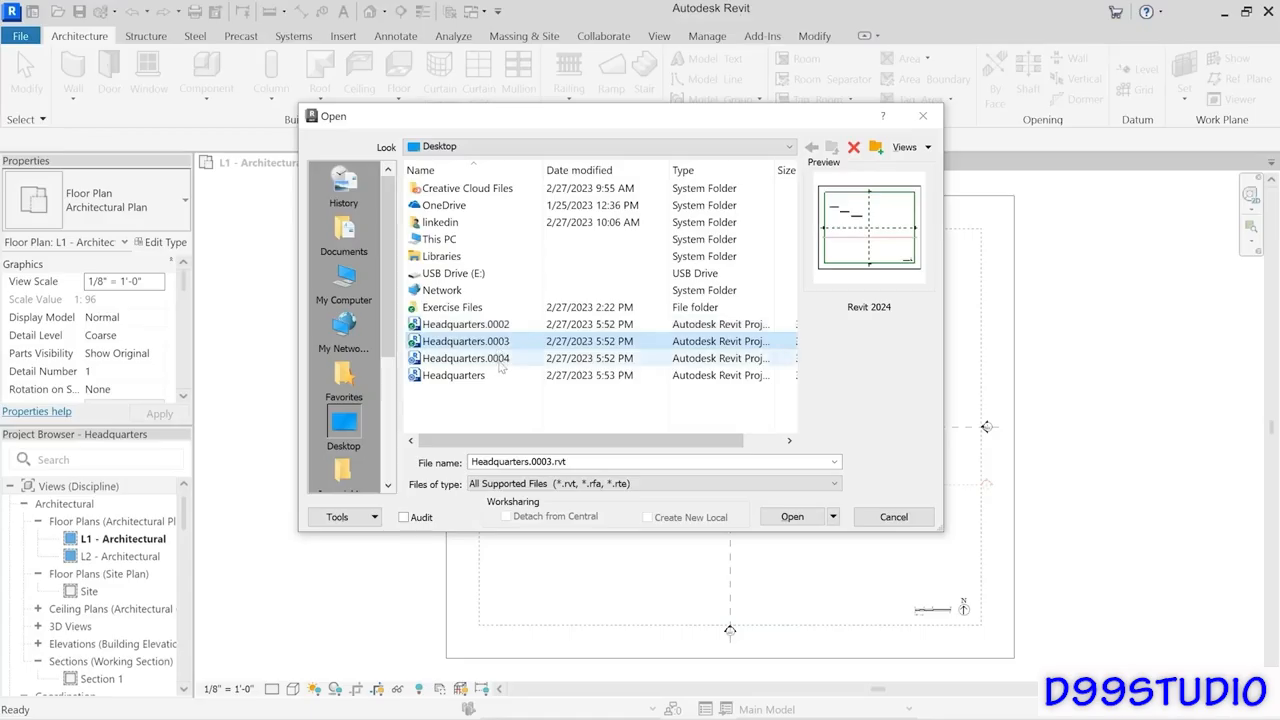
pyautogui.click(501, 360)
pyautogui.click(486, 377)
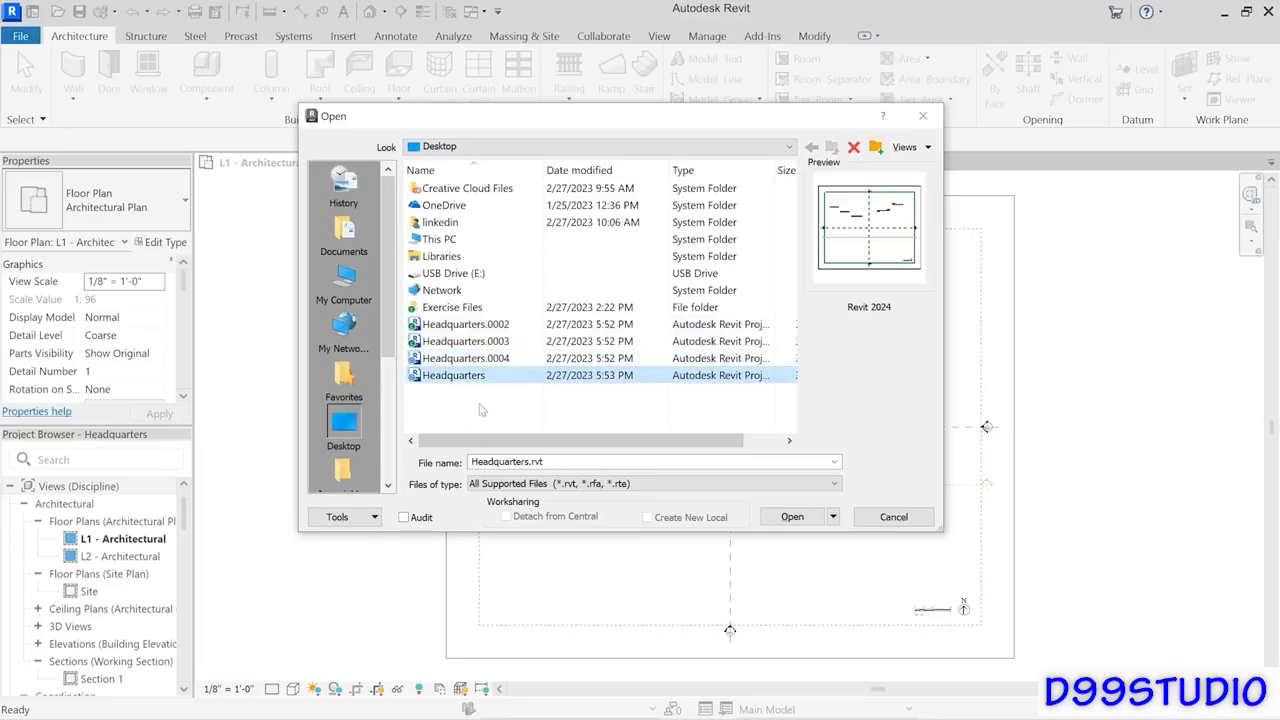
pyautogui.click(466, 324)
pyautogui.click(468, 341)
pyautogui.click(478, 358)
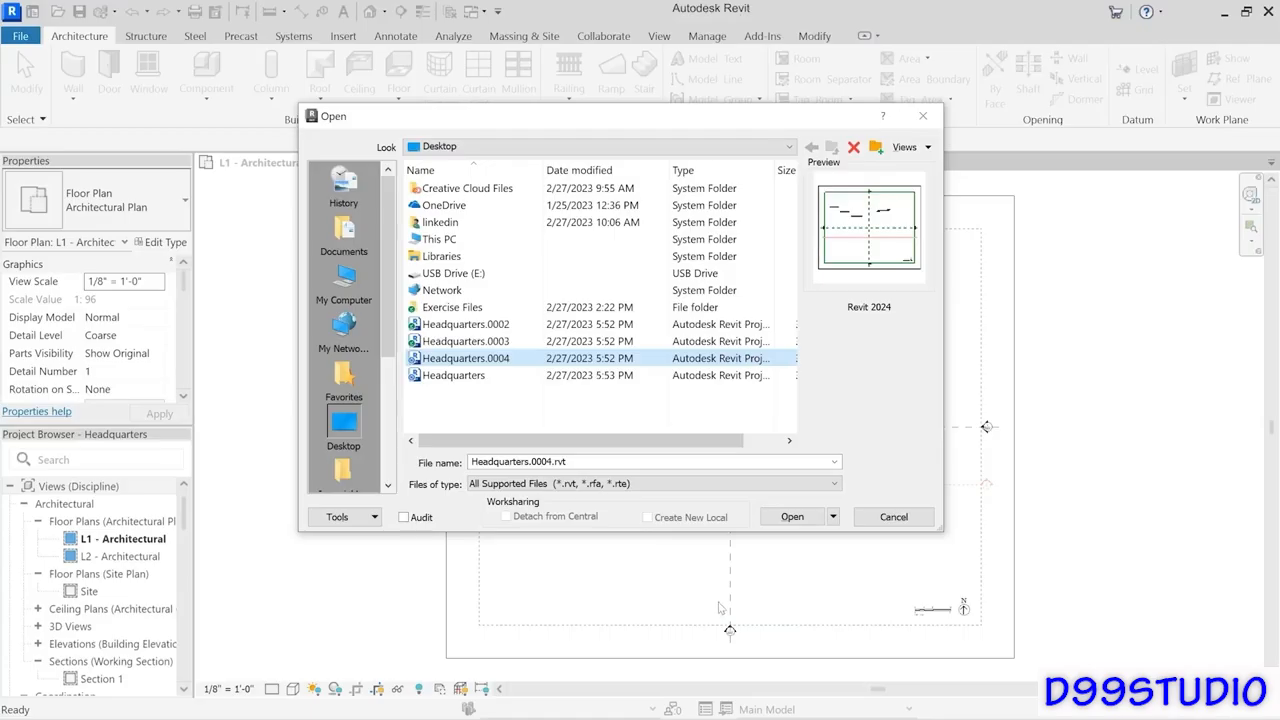
pyautogui.click(868, 520)
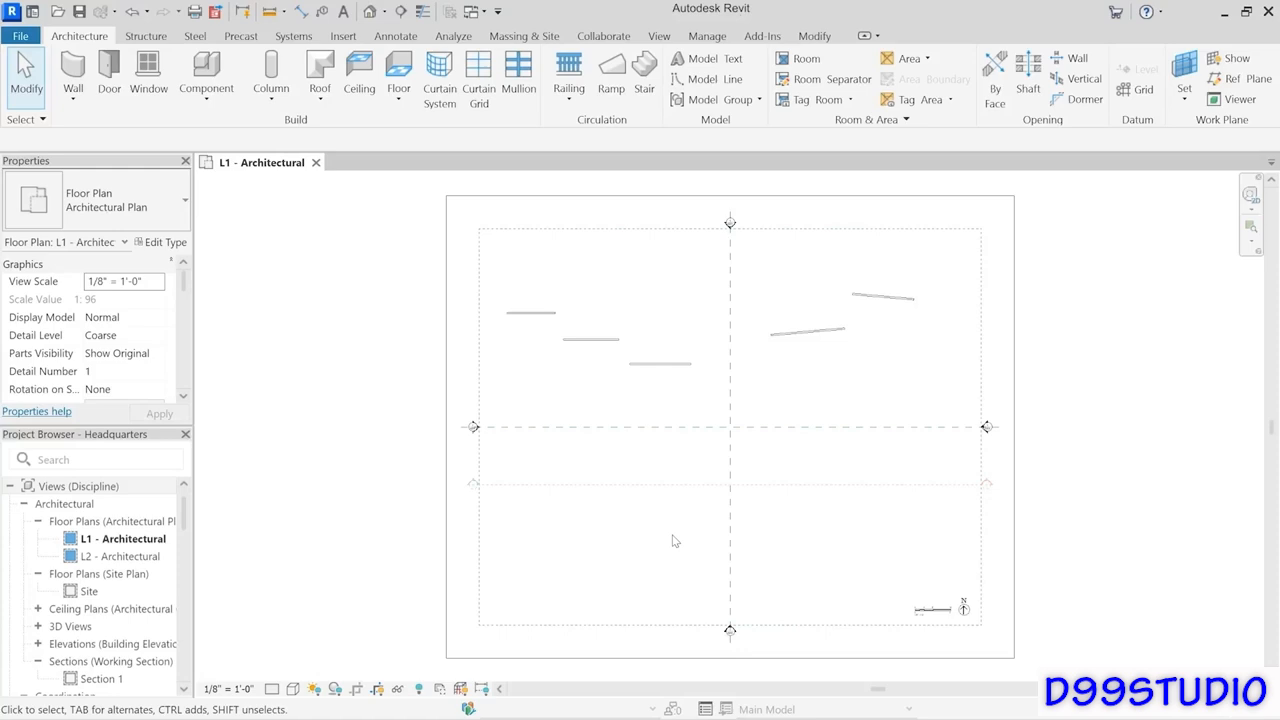
# Display the collaboration and model management commands.
pyautogui.click(603, 37)
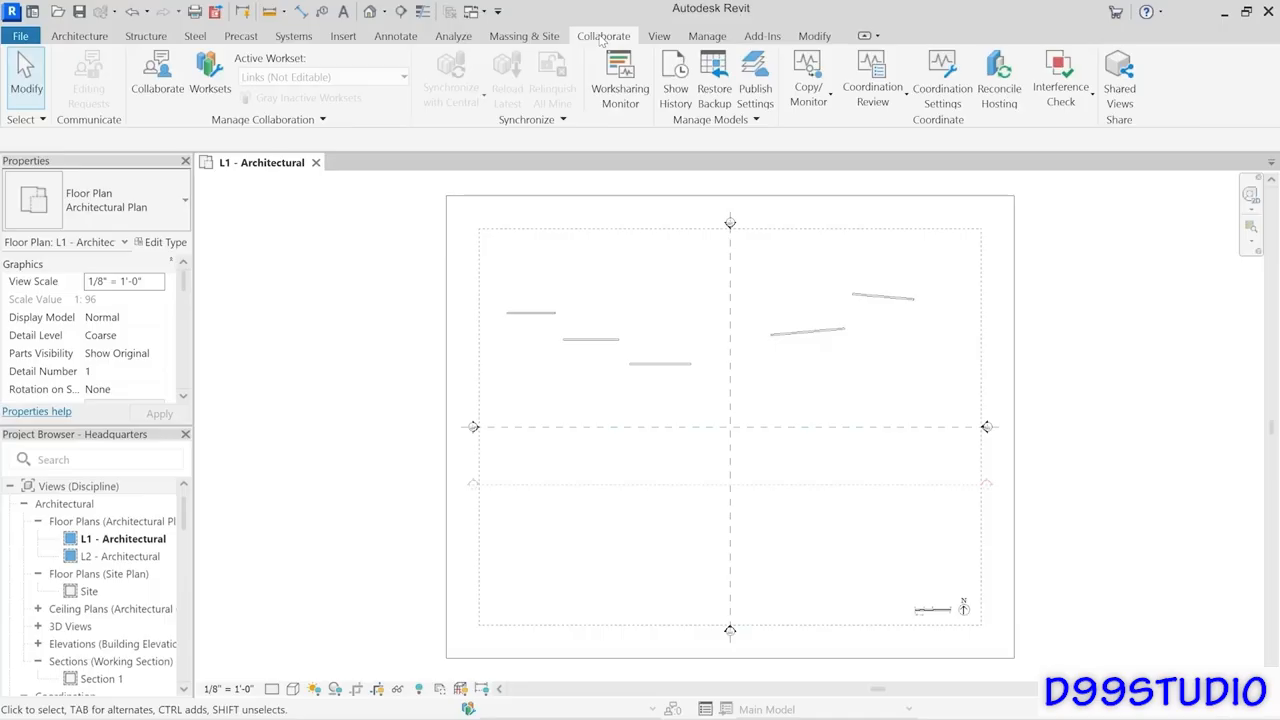
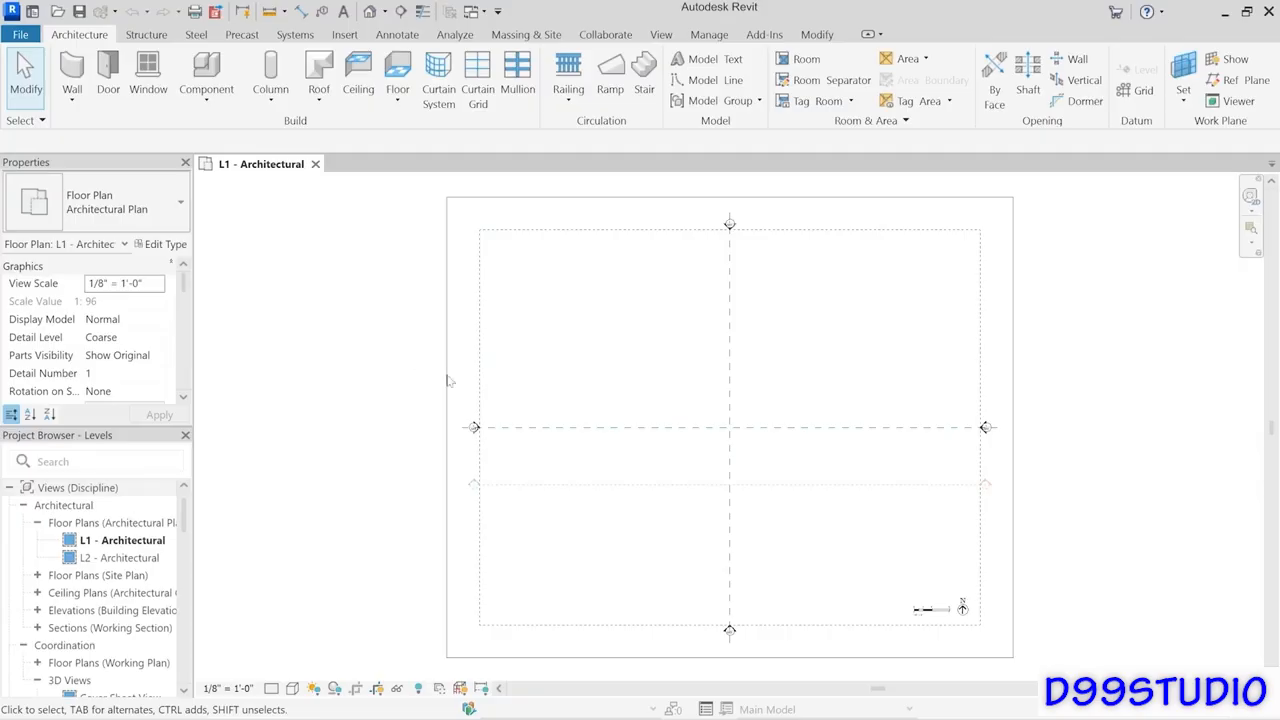
# Open the view of the horizontal section below the plan's centre line and locate Section 1 under Sections (Working Section).
pyautogui.click(555, 486)
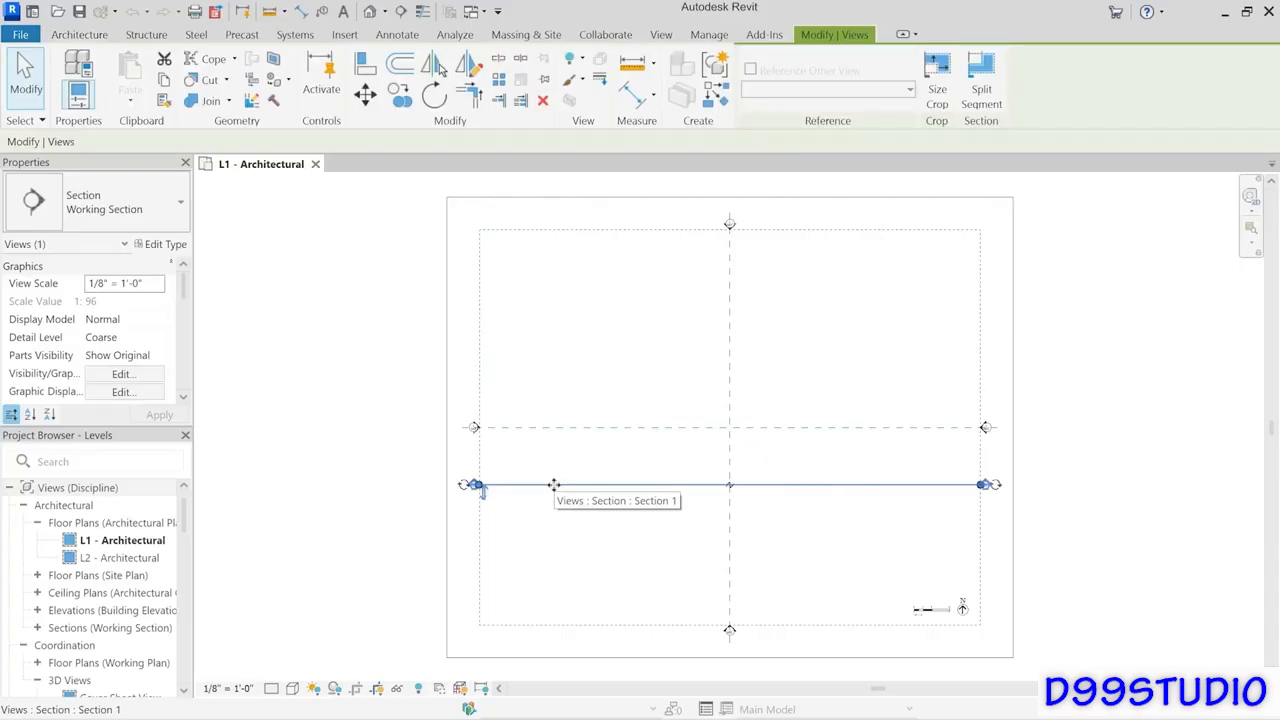
pyautogui.rightClick(554, 486)
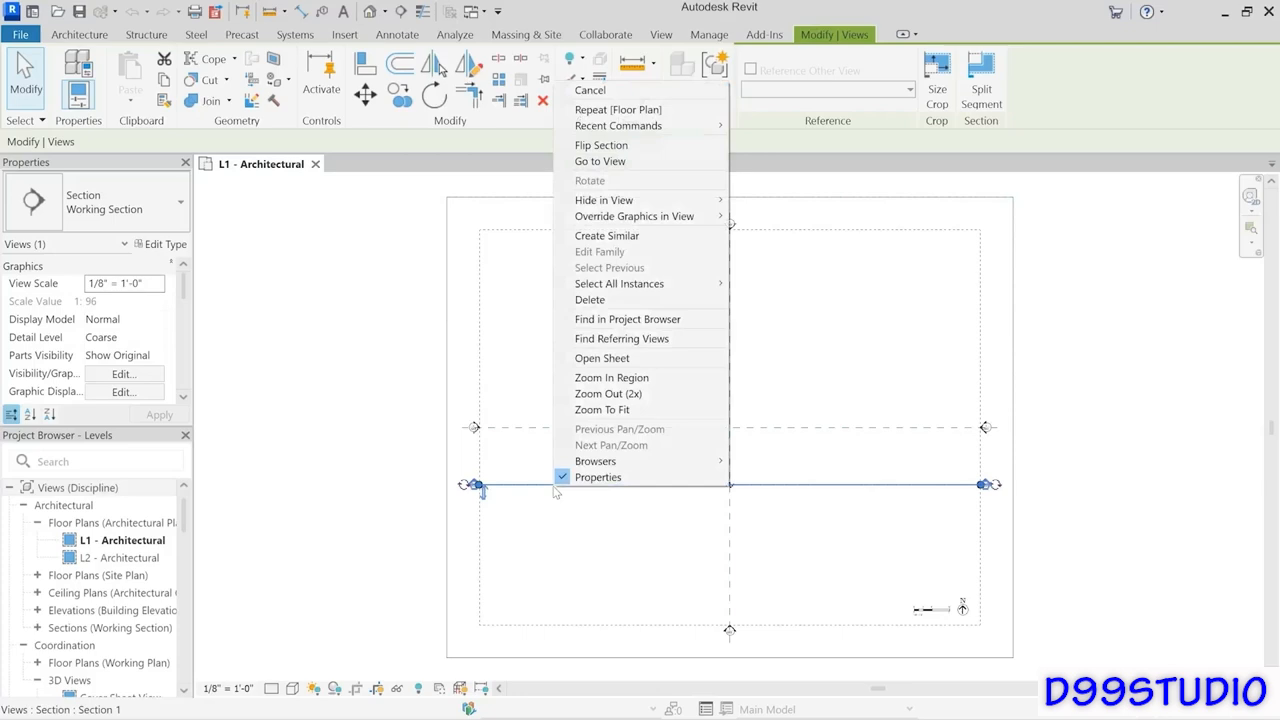
pyautogui.click(600, 161)
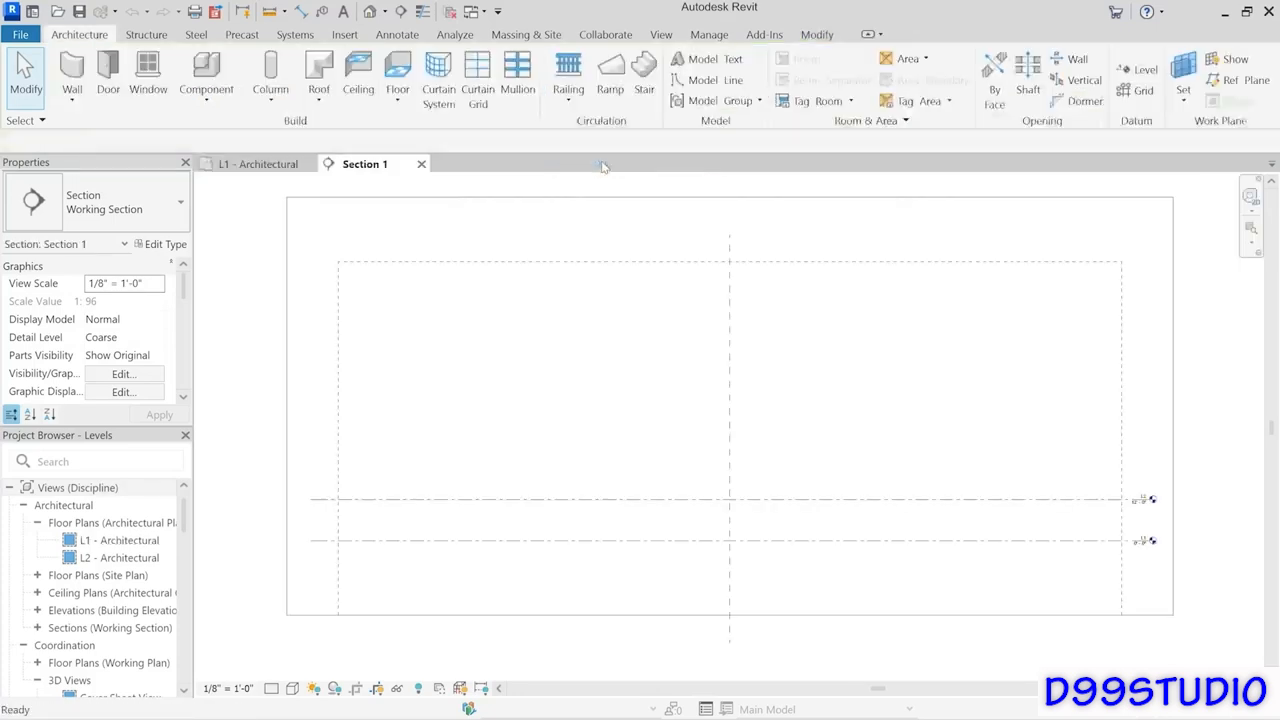
pyautogui.click(50, 630)
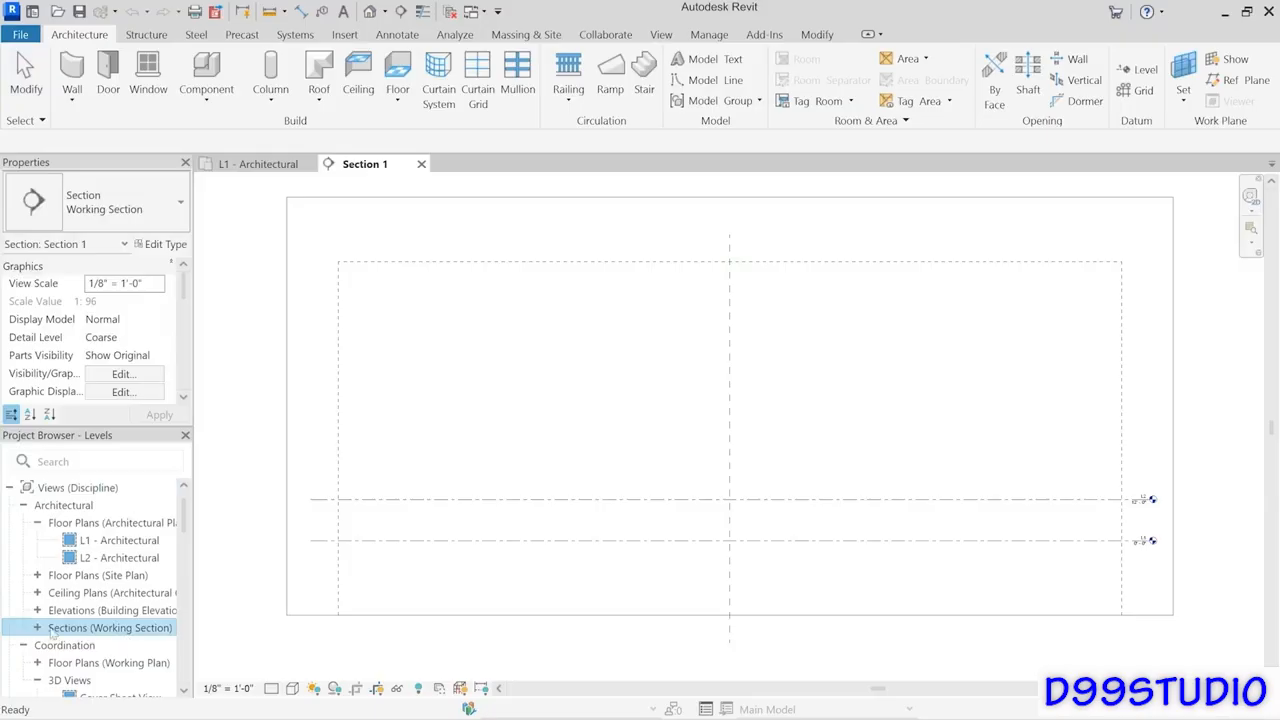
pyautogui.click(38, 628)
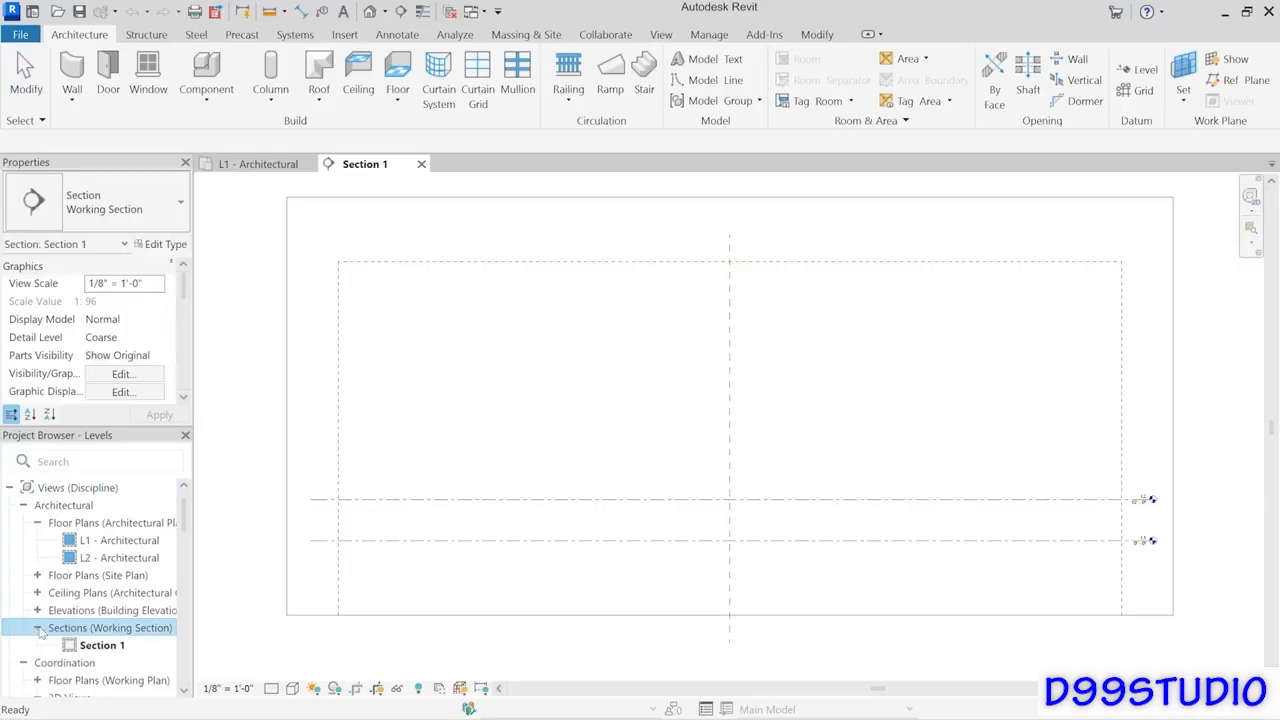
pyautogui.click(100, 645)
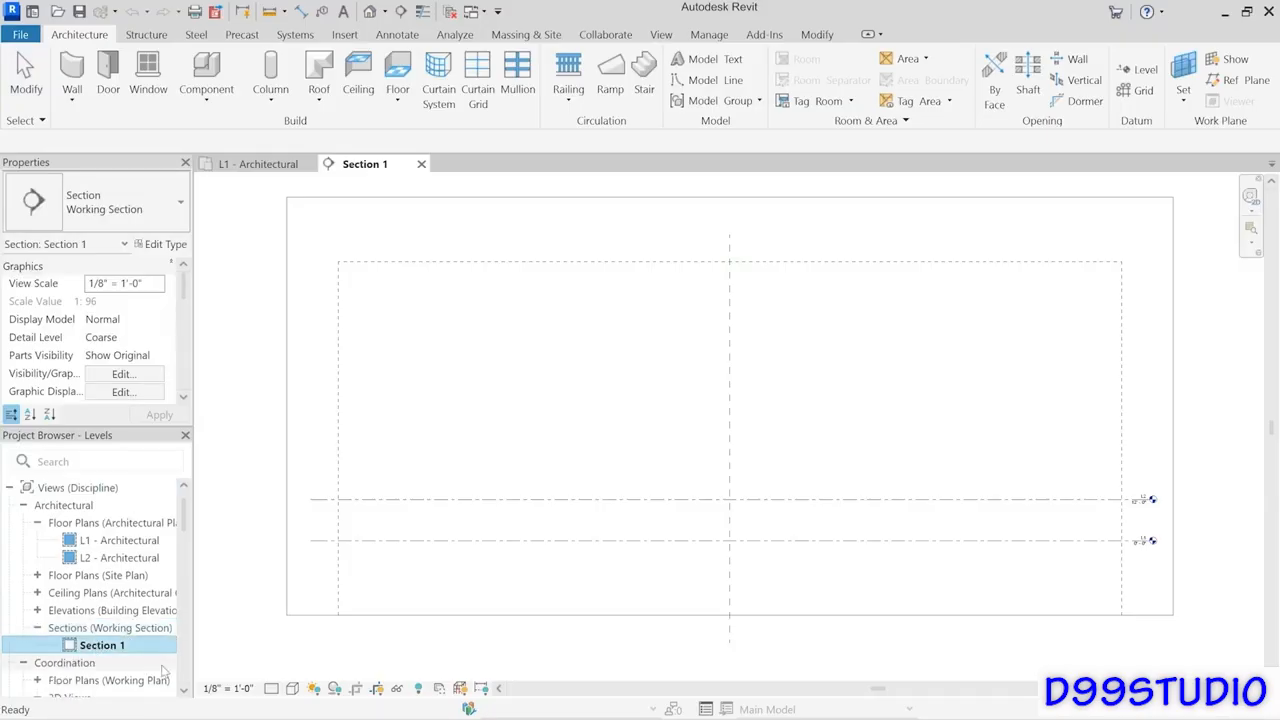
# Select both existing level lines in Section 1 to inspect them, and clear the selection.
pyautogui.click(434, 466)
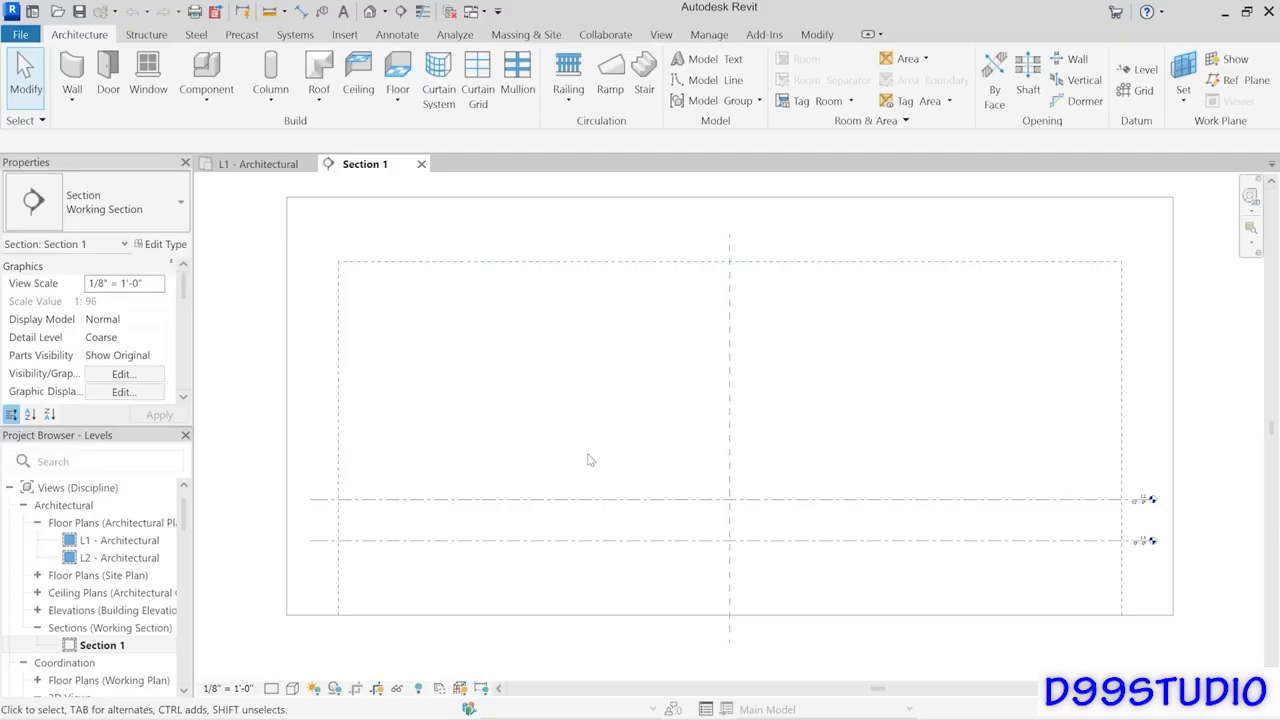
pyautogui.moveTo(590, 459); pyautogui.dragTo(563, 567)
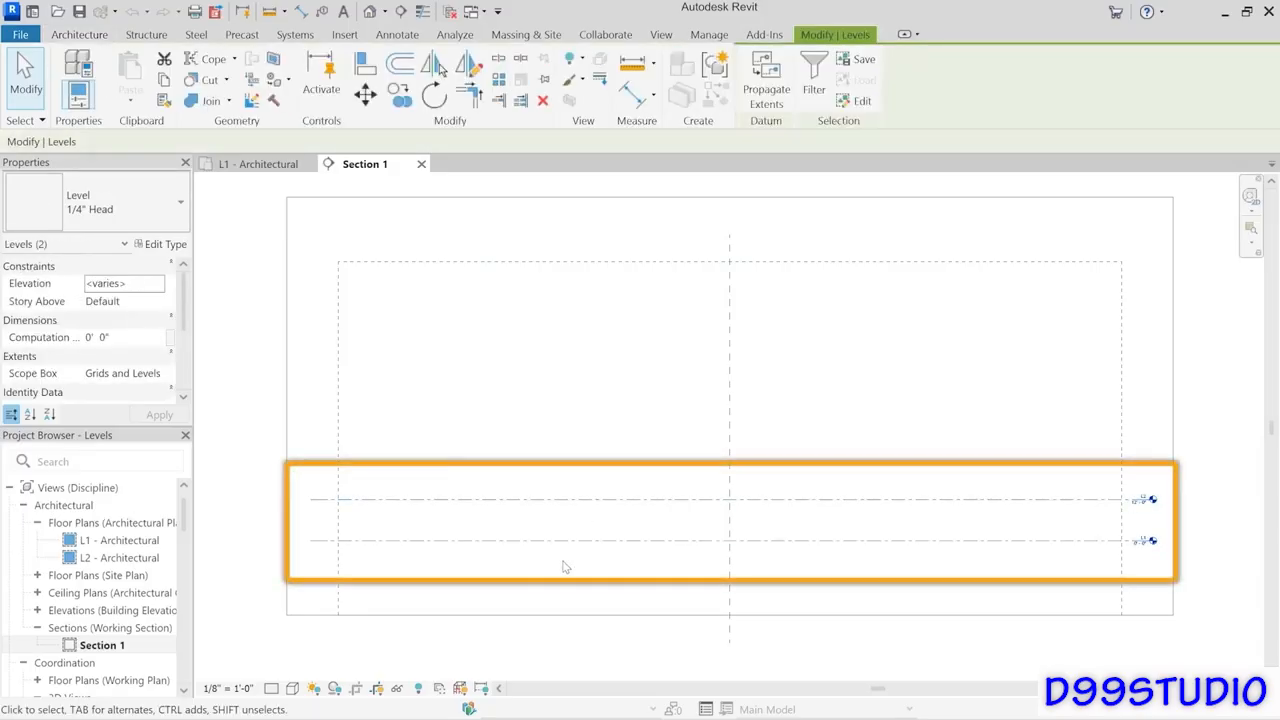
pyautogui.click(628, 471)
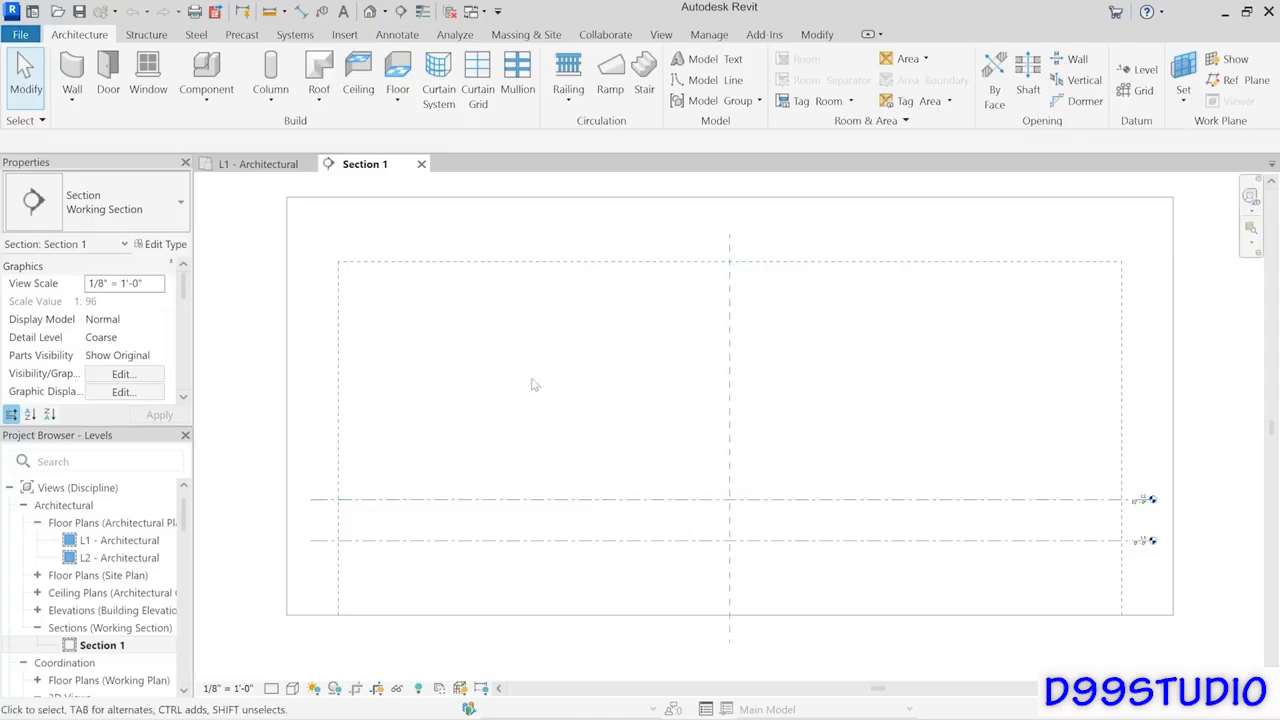
# Inspect the extents of level L2 in the default 3D view and close that view.
pyautogui.click(369, 12)
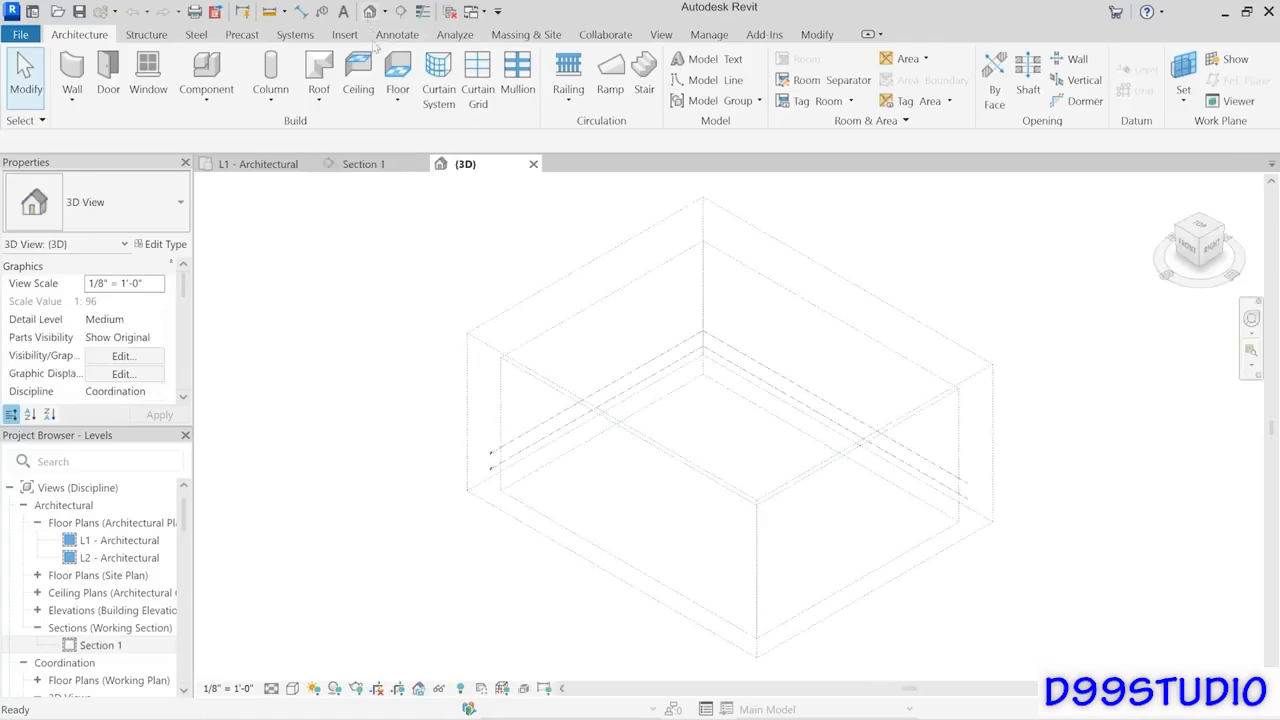
pyautogui.click(522, 454)
pyautogui.click(525, 441)
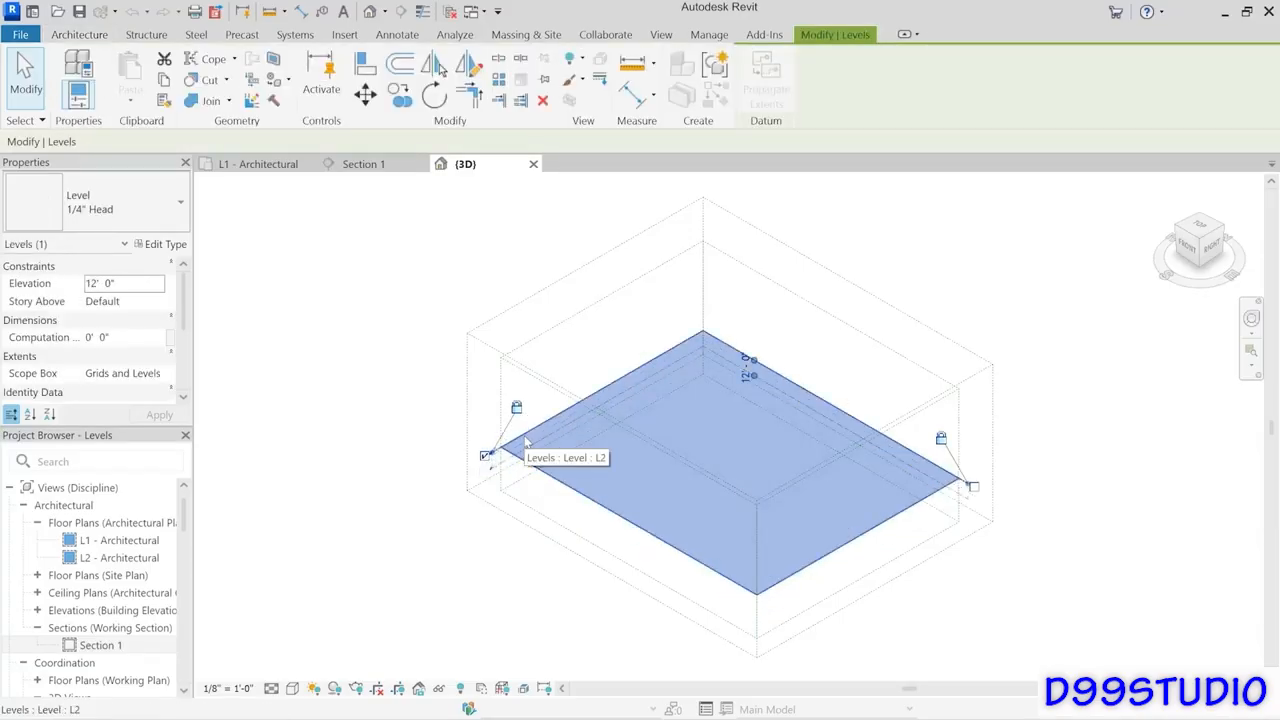
pyautogui.click(533, 164)
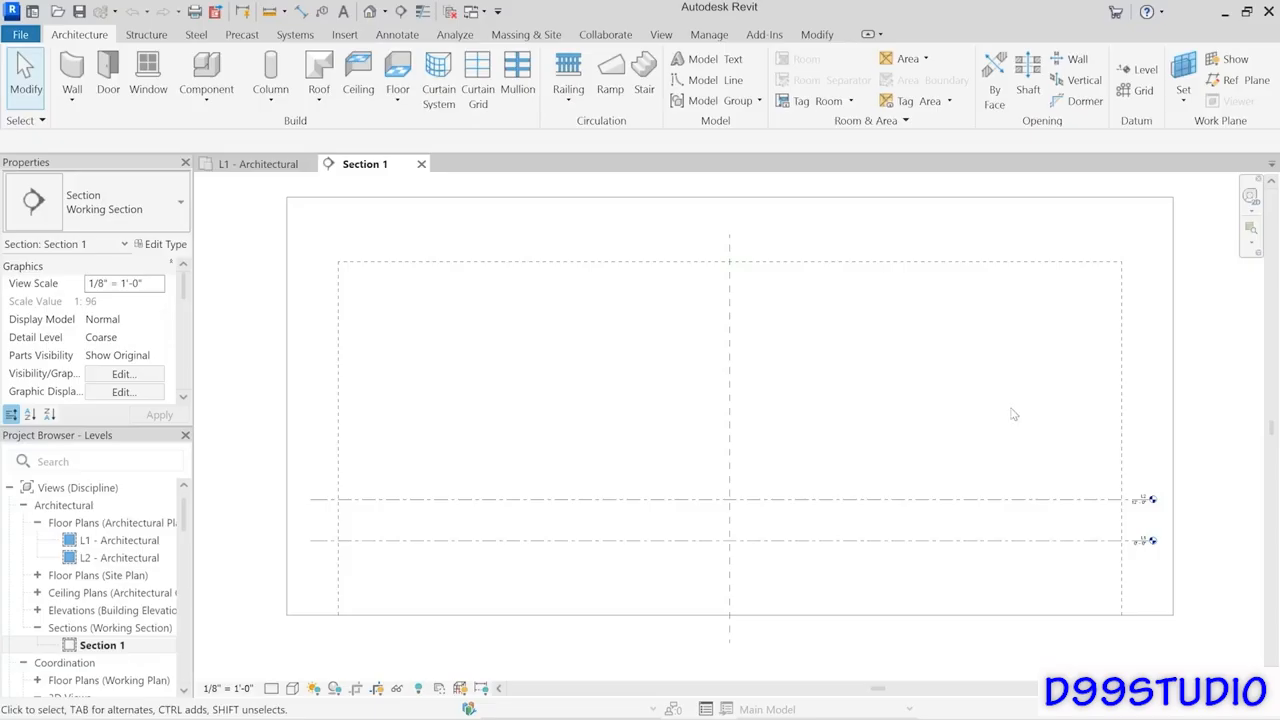
# Draw a new level 22'-6" above L2, shorter than the existing levels and crossing the vertical centre line.
pyautogui.click(1147, 70)
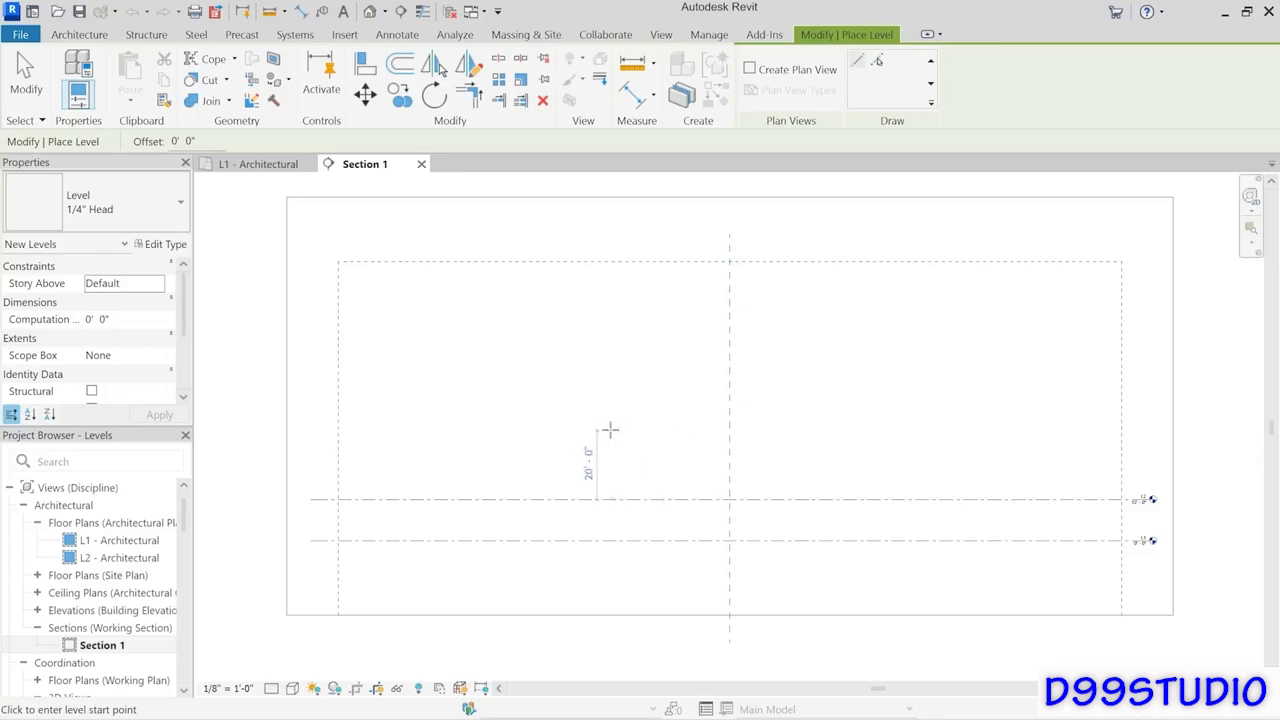
pyautogui.click(596, 422)
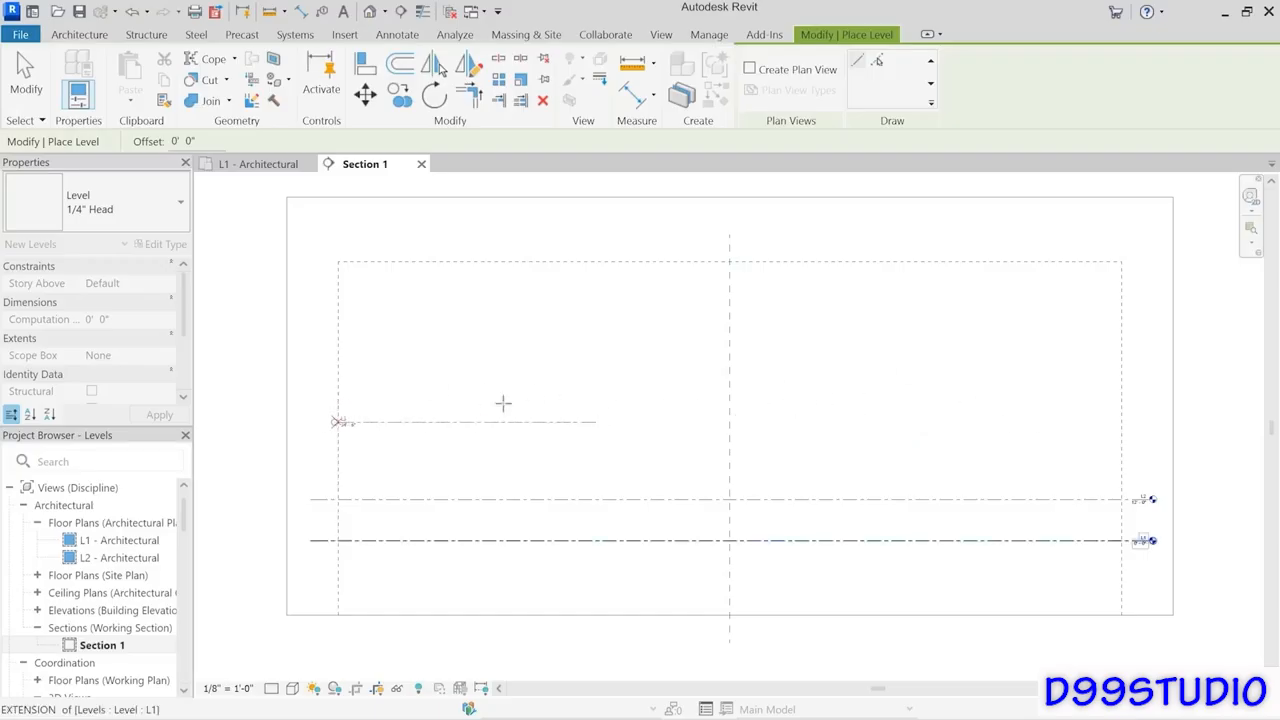
pyautogui.click(890, 421)
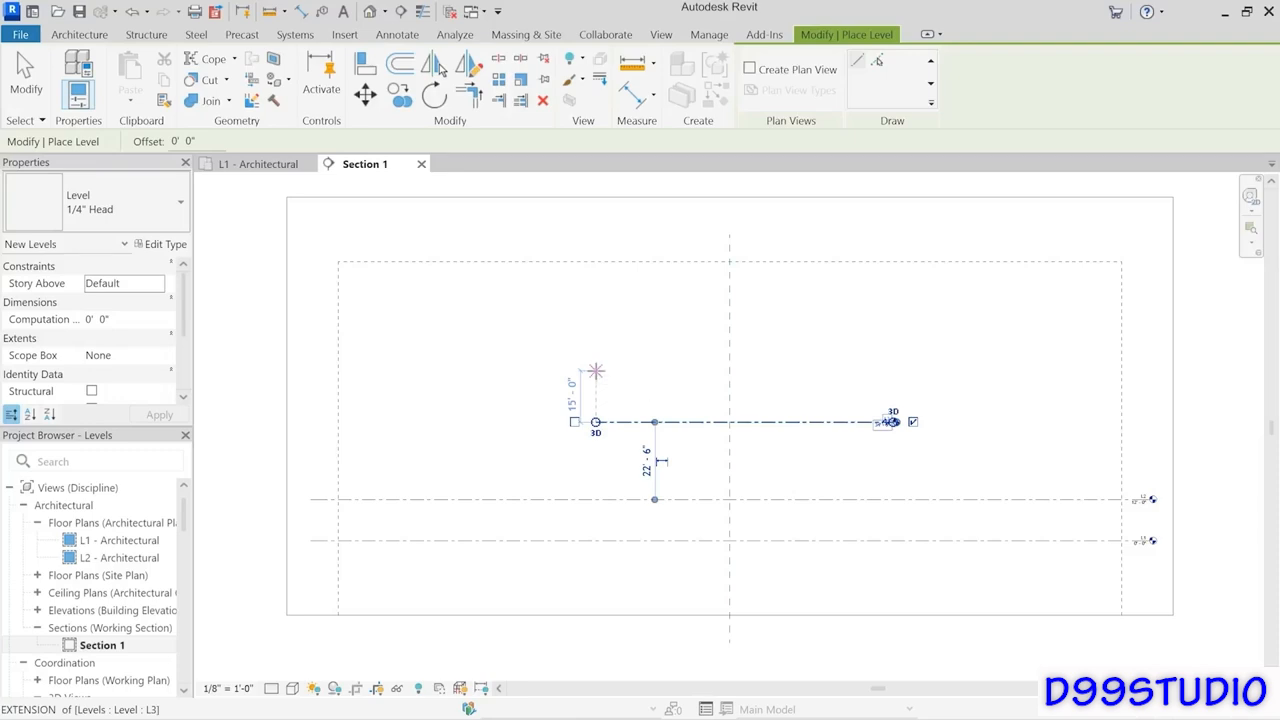
# Draw another level 15'-0" above L3 with both ends aligned to L3, and finish placing levels.
pyautogui.click(595, 371)
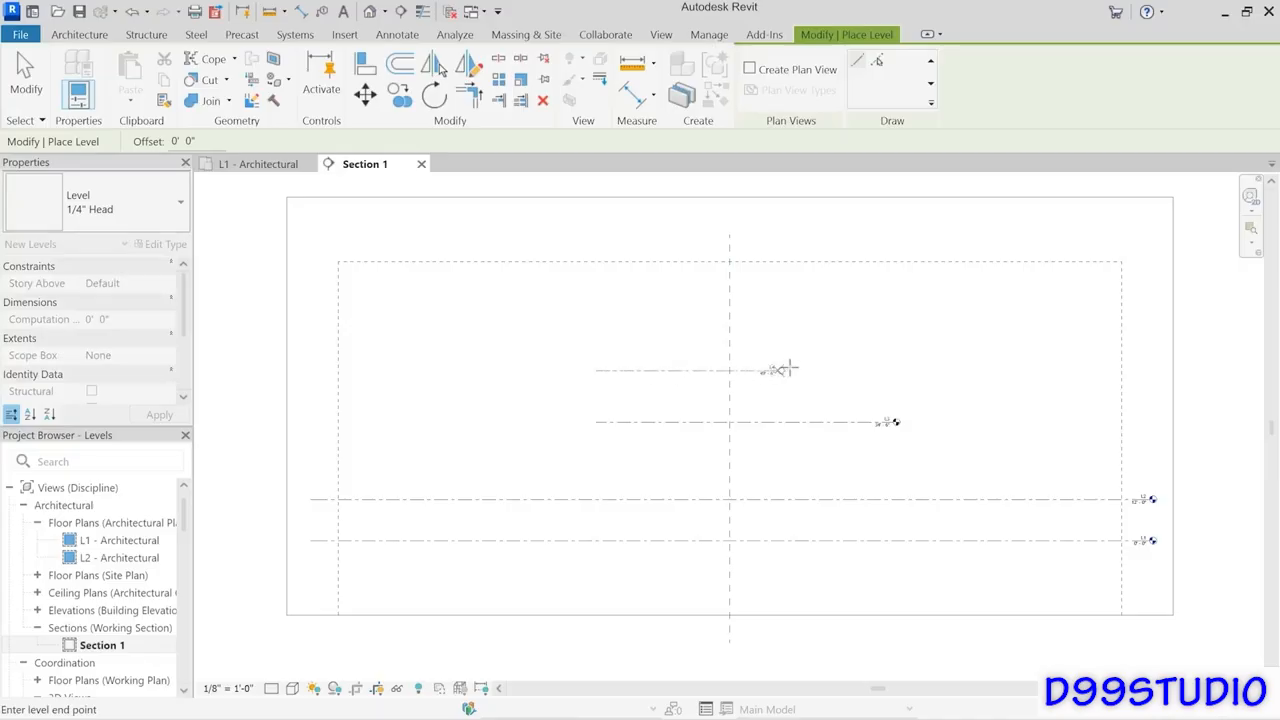
pyautogui.click(892, 371)
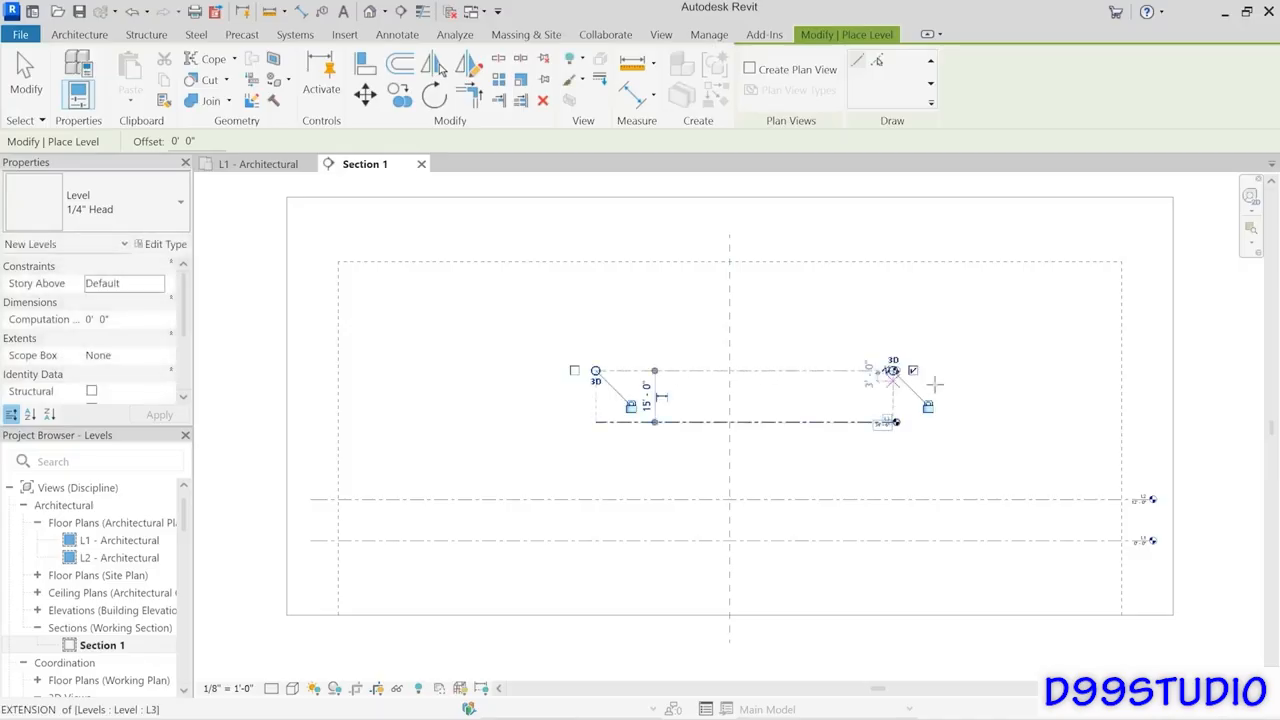
pyautogui.click(27, 90)
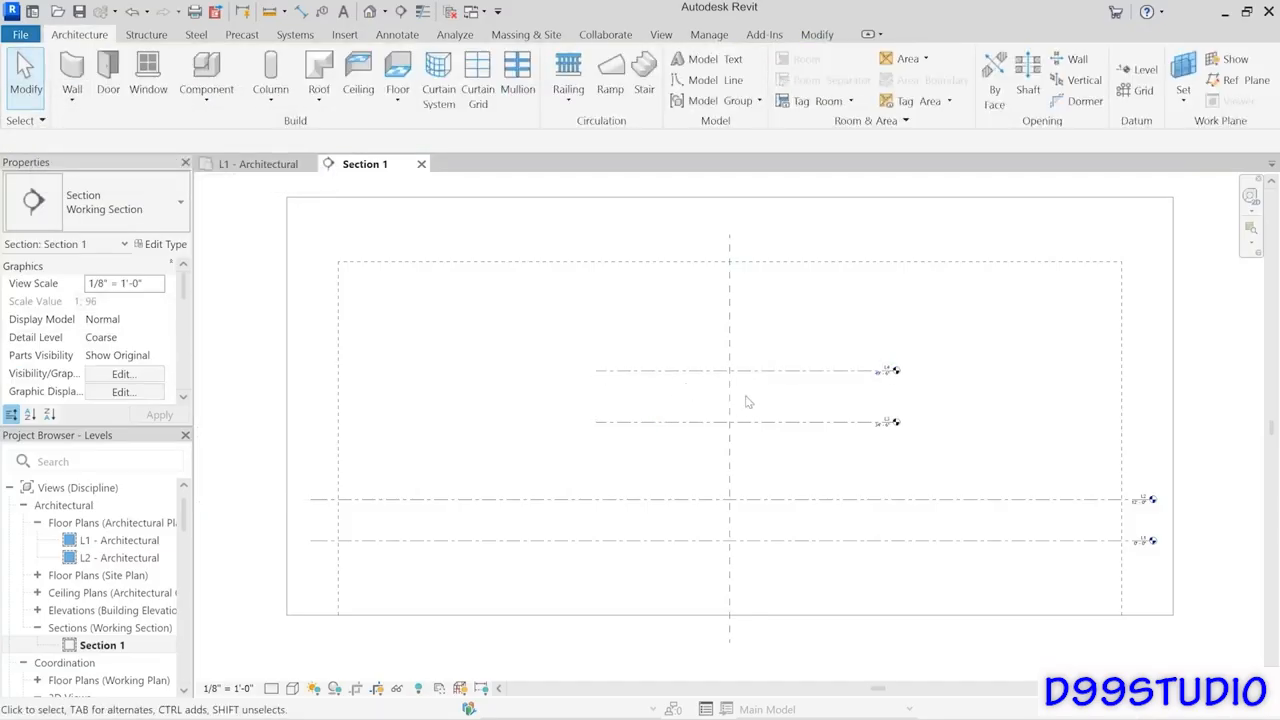
# Shorten the aligned levels L3 and L4 together by pulling both ends of L4 inward.
pyautogui.scroll(3, 746, 402)
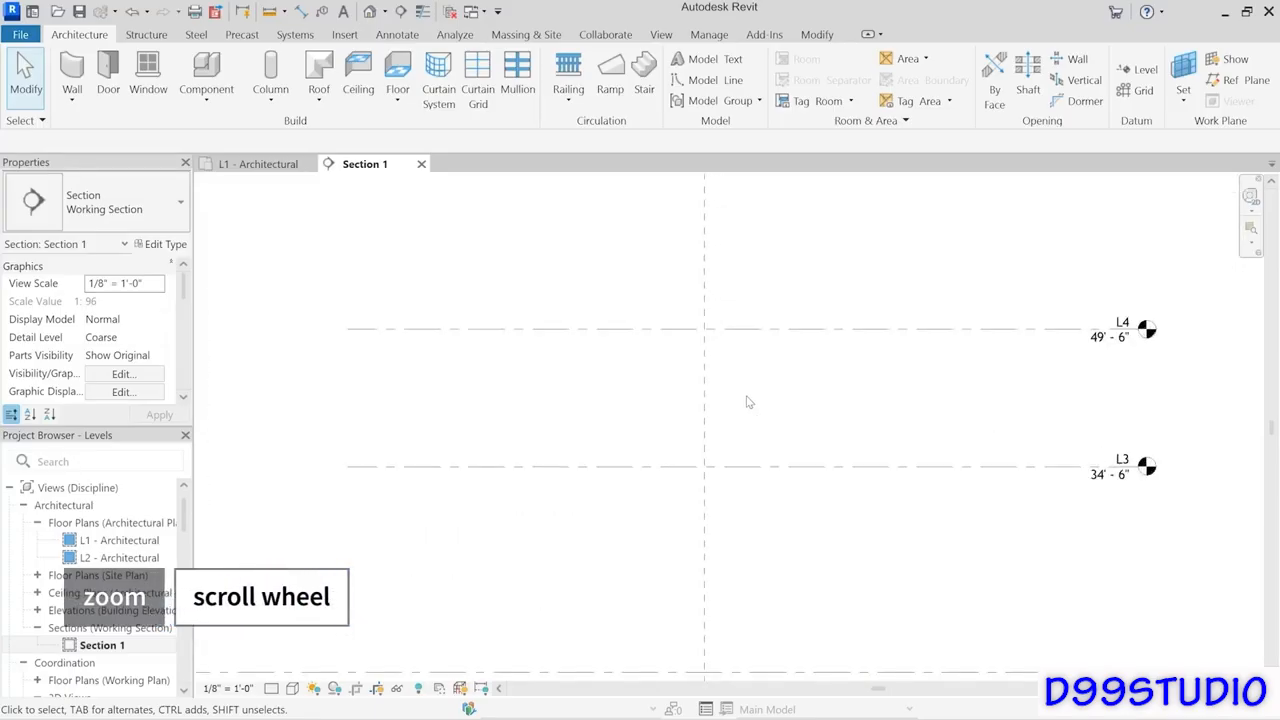
pyautogui.click(565, 332)
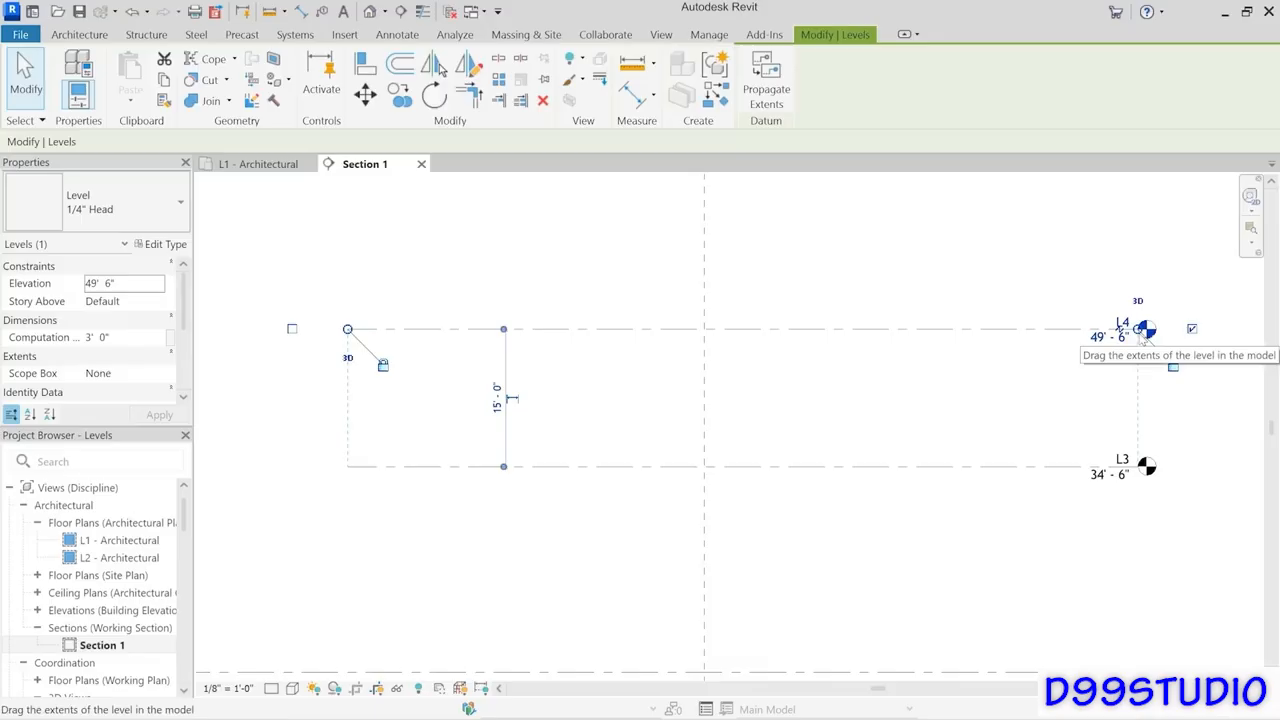
pyautogui.moveTo(1140, 331); pyautogui.dragTo(938, 329)
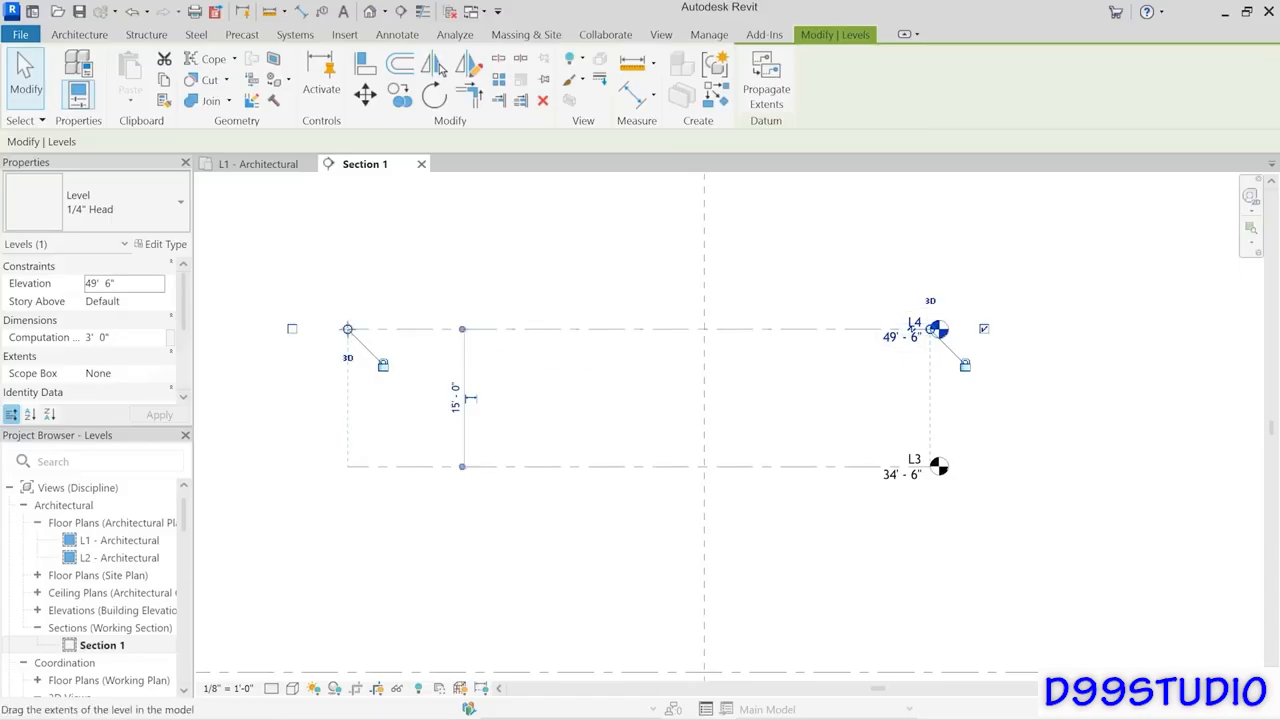
pyautogui.moveTo(347, 329); pyautogui.dragTo(427, 329)
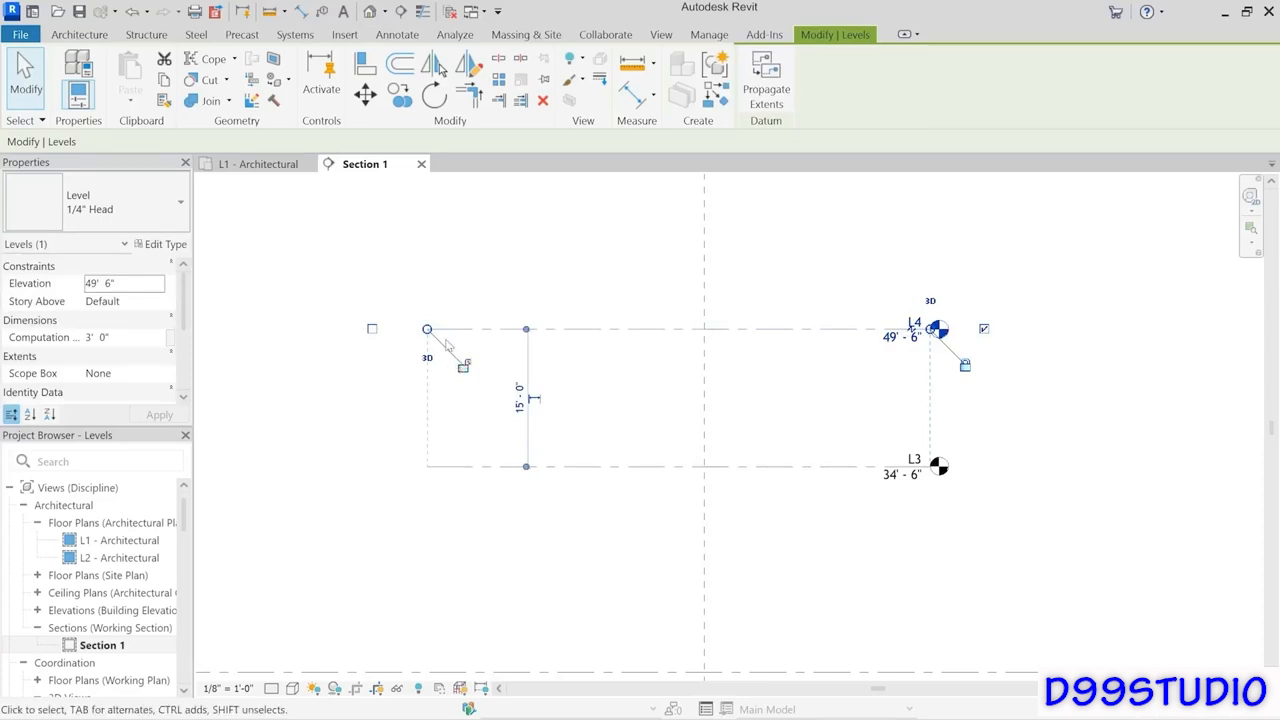
# Pull L4's left end inward independently of L3, and bring it back into locked alignment with L3.
pyautogui.moveTo(427, 329); pyautogui.dragTo(490, 329)
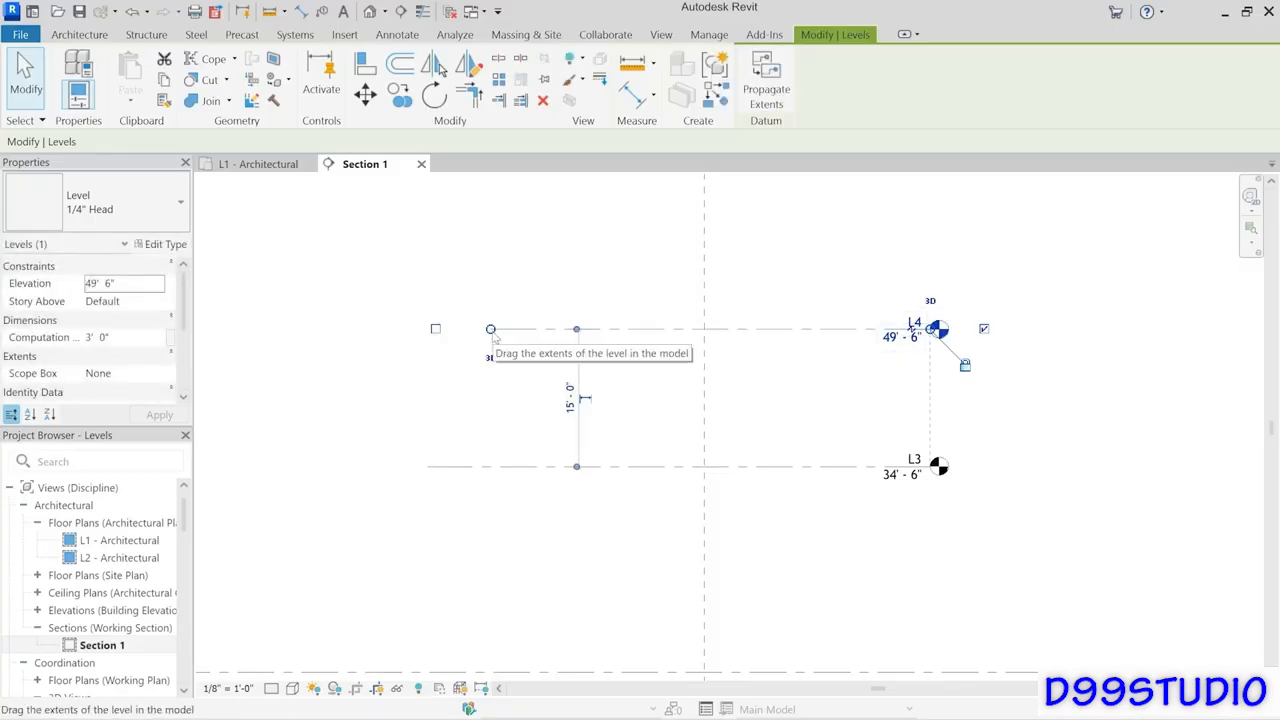
pyautogui.moveTo(490, 329); pyautogui.dragTo(458, 329)
pyautogui.moveTo(434, 334); pyautogui.dragTo(427, 334)
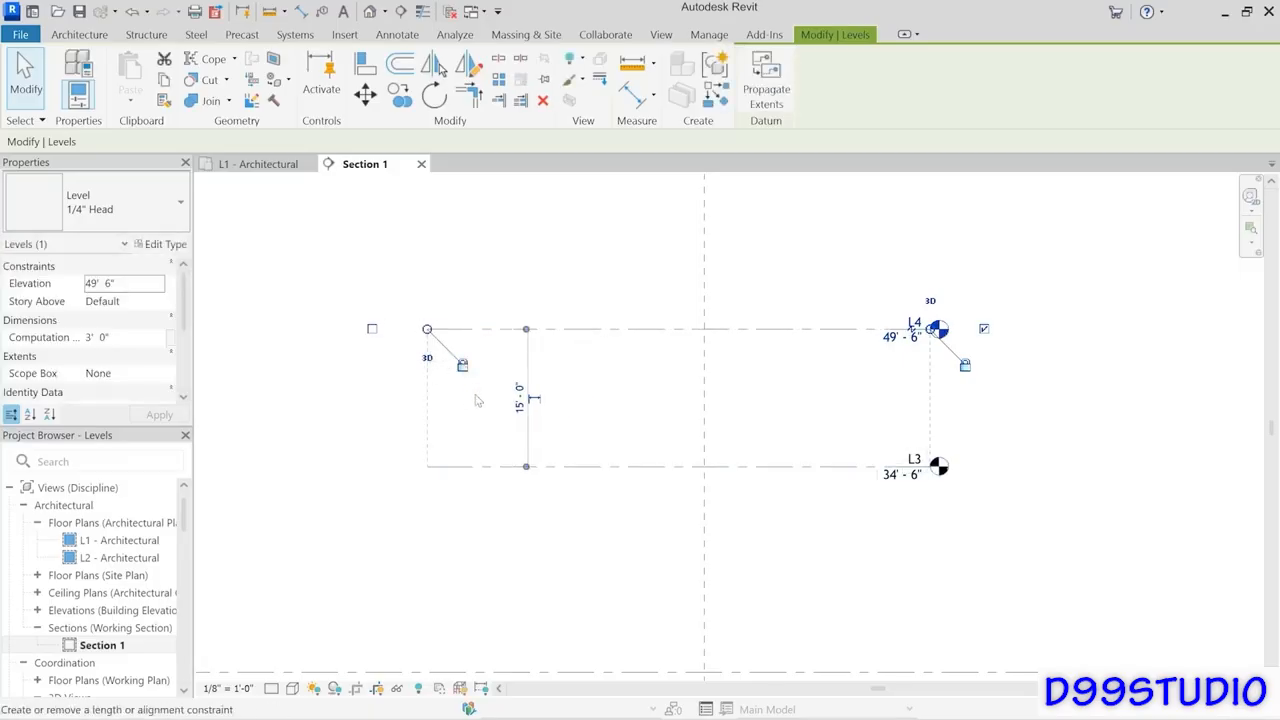
pyautogui.click(478, 263)
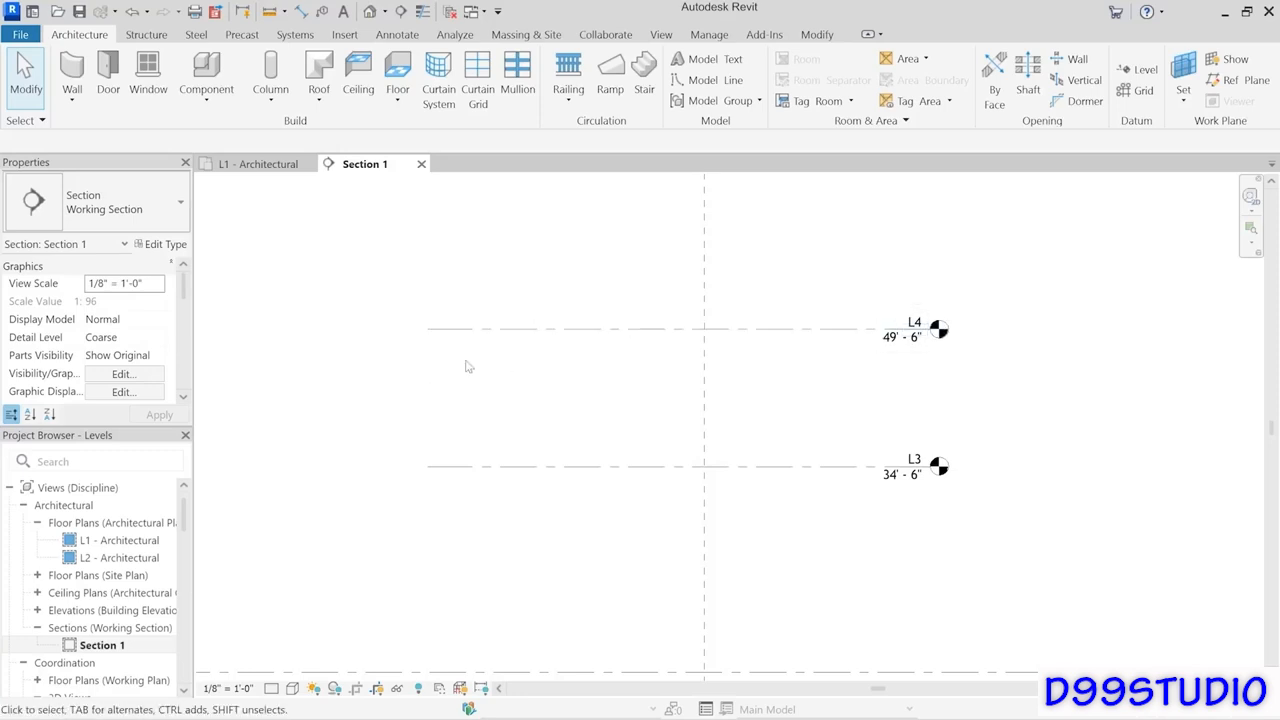
# Show the level head at L4's left end and hide the one at its right end.
pyautogui.click(512, 331)
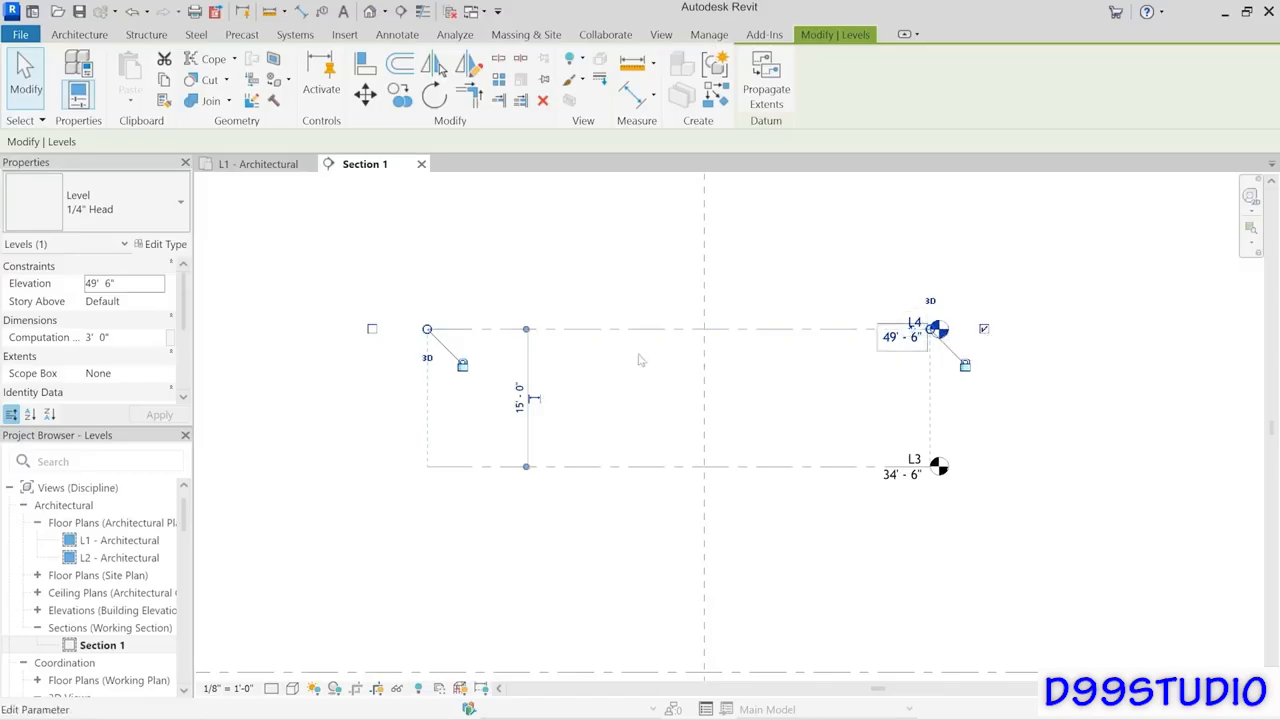
pyautogui.click(372, 330)
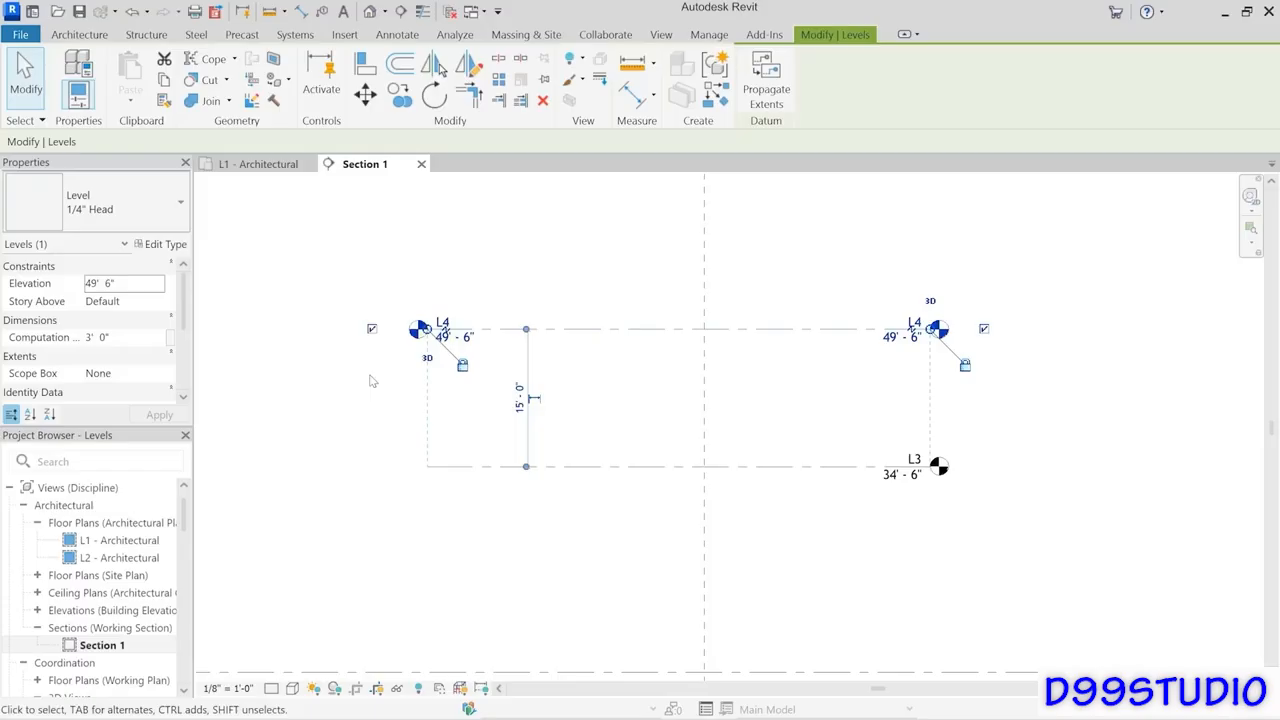
pyautogui.click(371, 381)
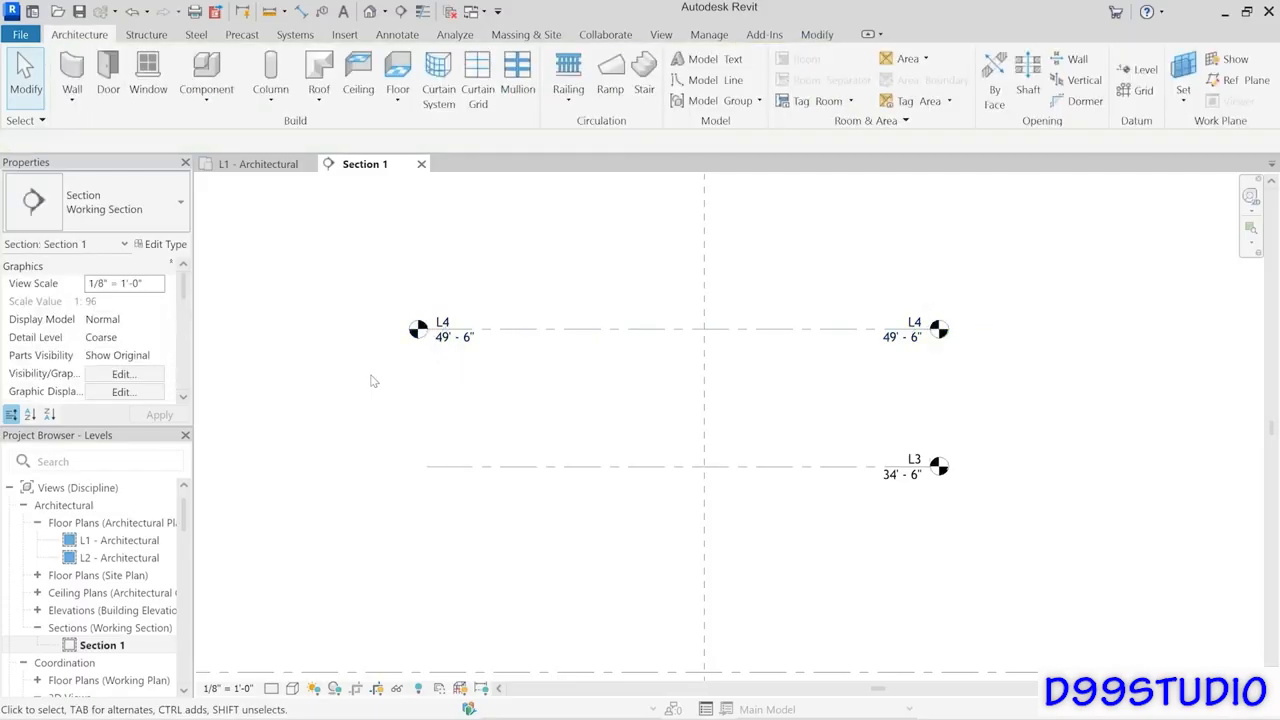
pyautogui.click(595, 330)
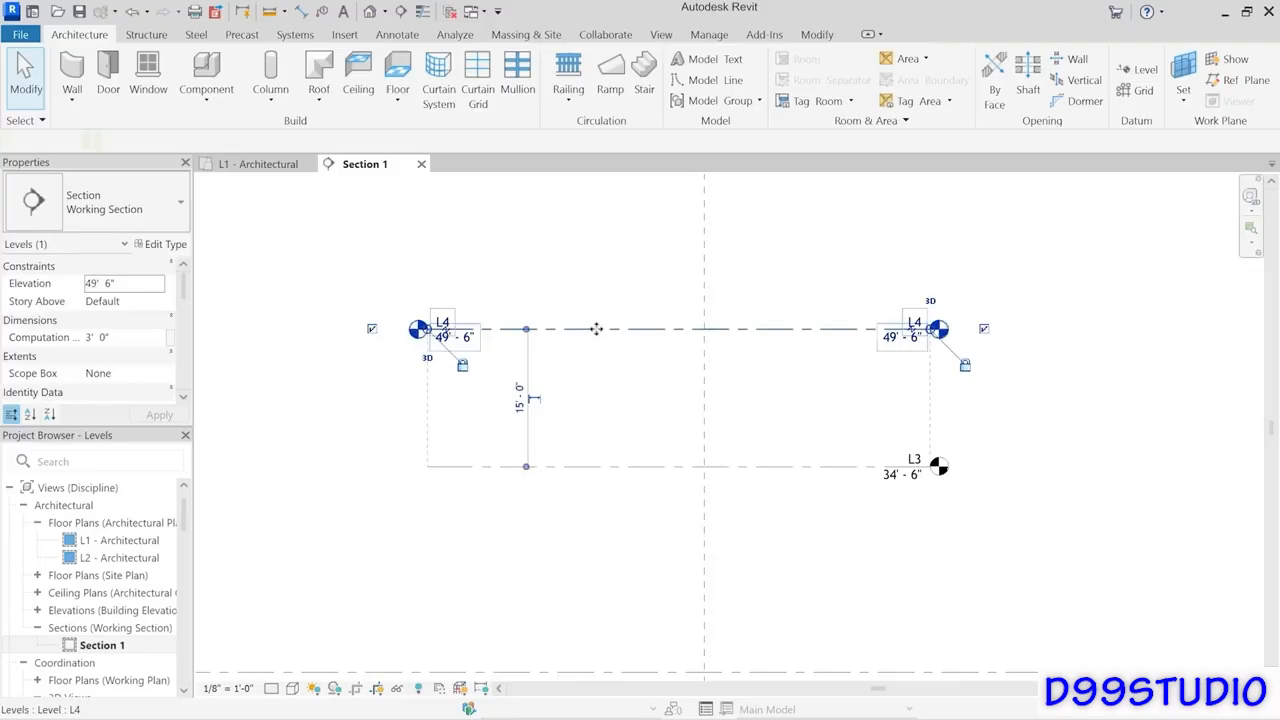
pyautogui.click(983, 330)
pyautogui.click(844, 408)
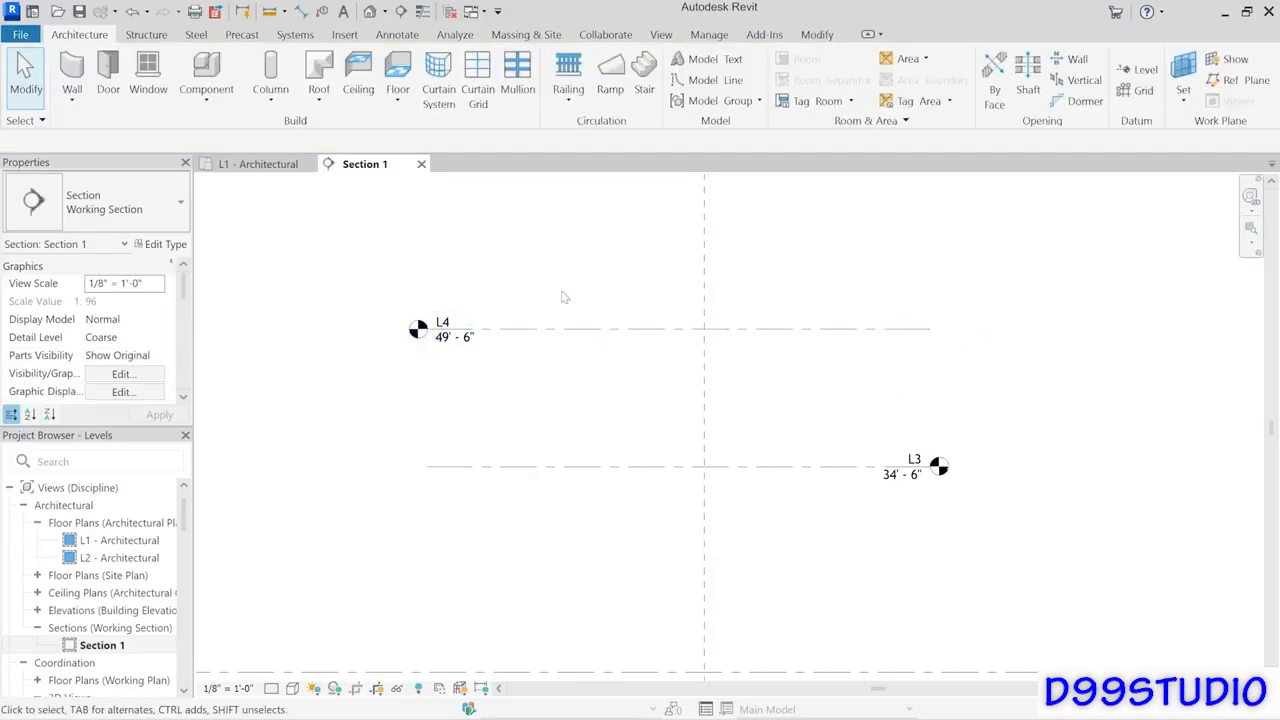
# Hide the level head at L4's left end and show it again at the right end.
pyautogui.click(597, 331)
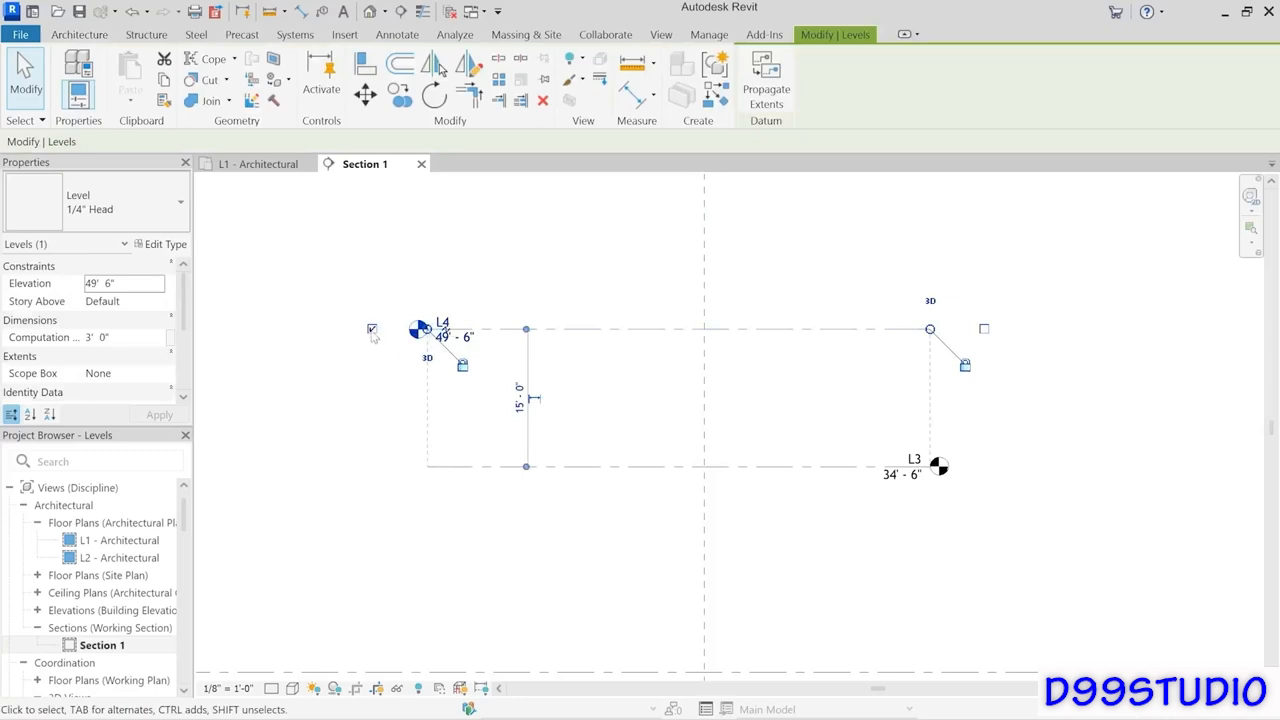
pyautogui.click(372, 329)
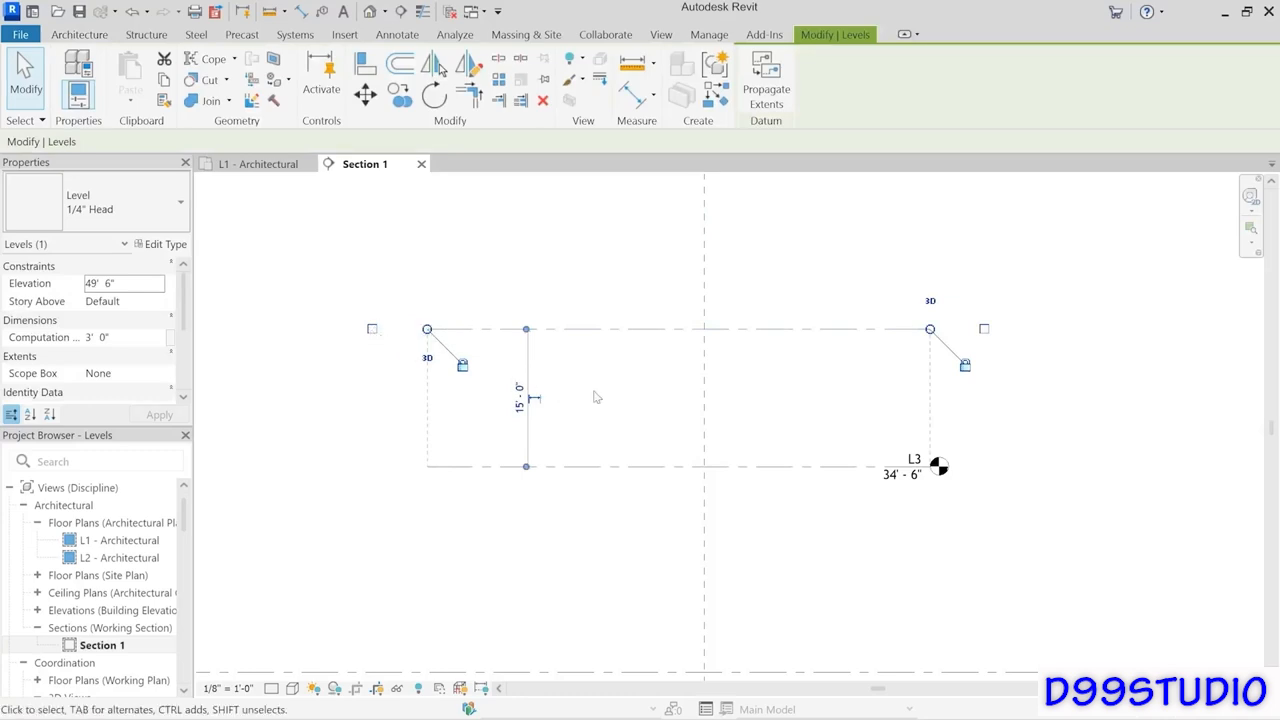
pyautogui.click(983, 329)
pyautogui.click(845, 412)
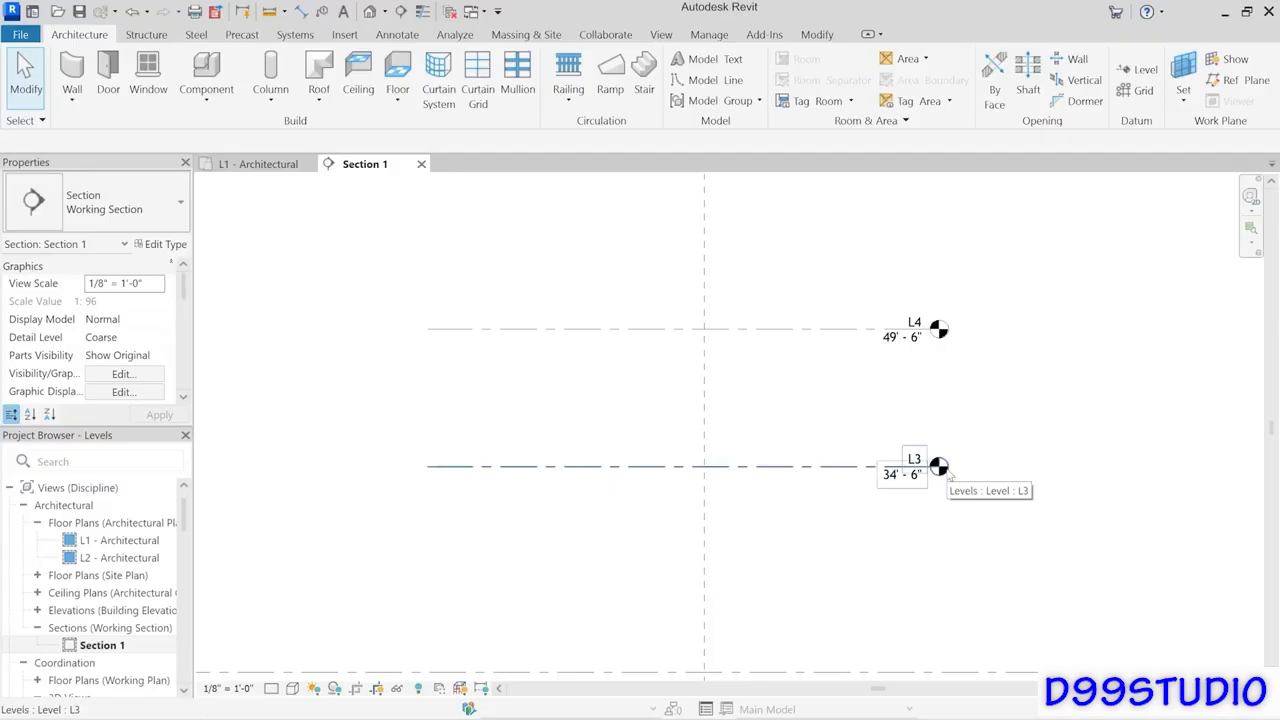
# Open the L2 - Architectural floor plan from the head of level L2 in Section 1.
pyautogui.moveTo(1190, 611); pyautogui.dragTo(573, 479, button='middle')
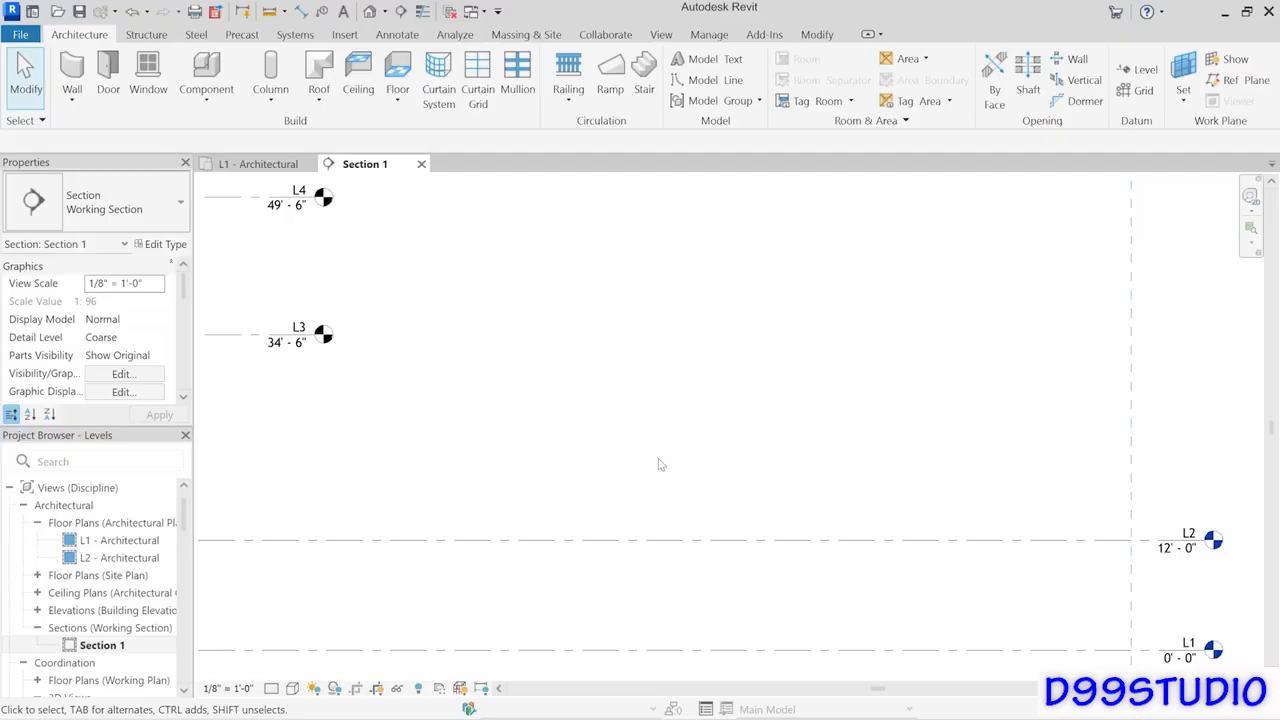
pyautogui.doubleClick(1214, 540)
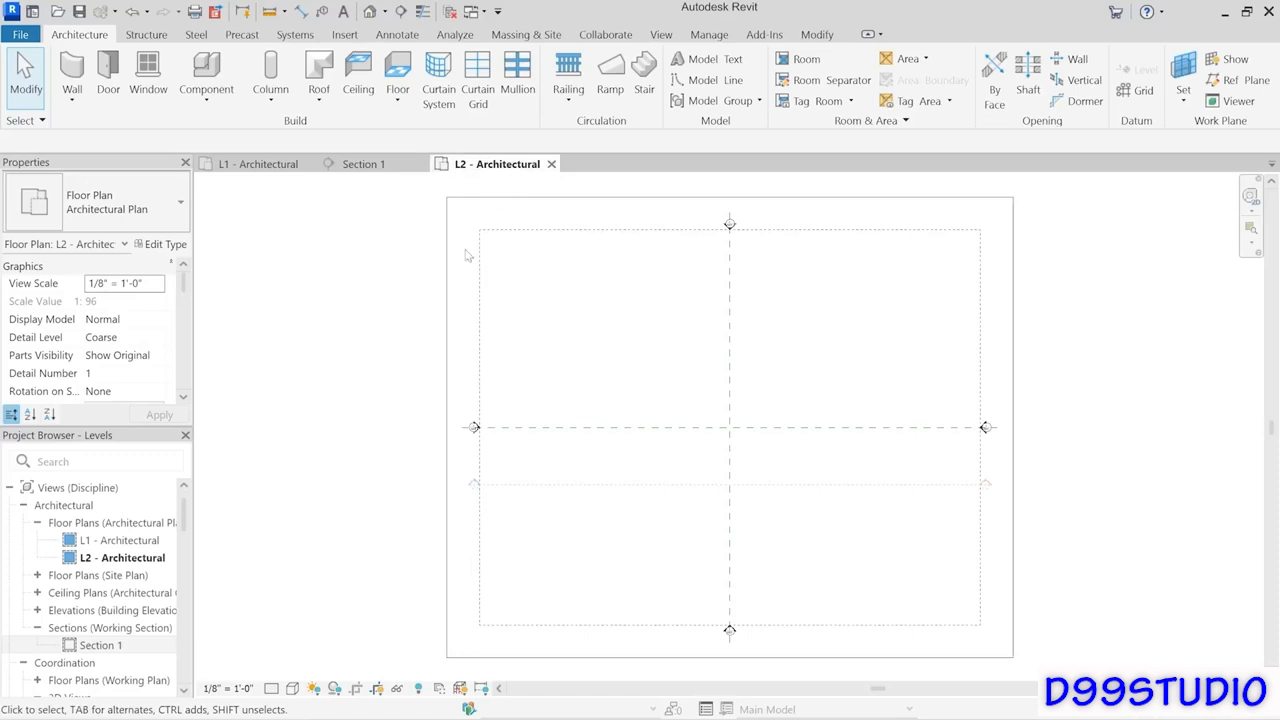
# Identify the L2 - Architectural plan among the architectural floor plans in the Project Browser and close its open view.
pyautogui.click(122, 558)
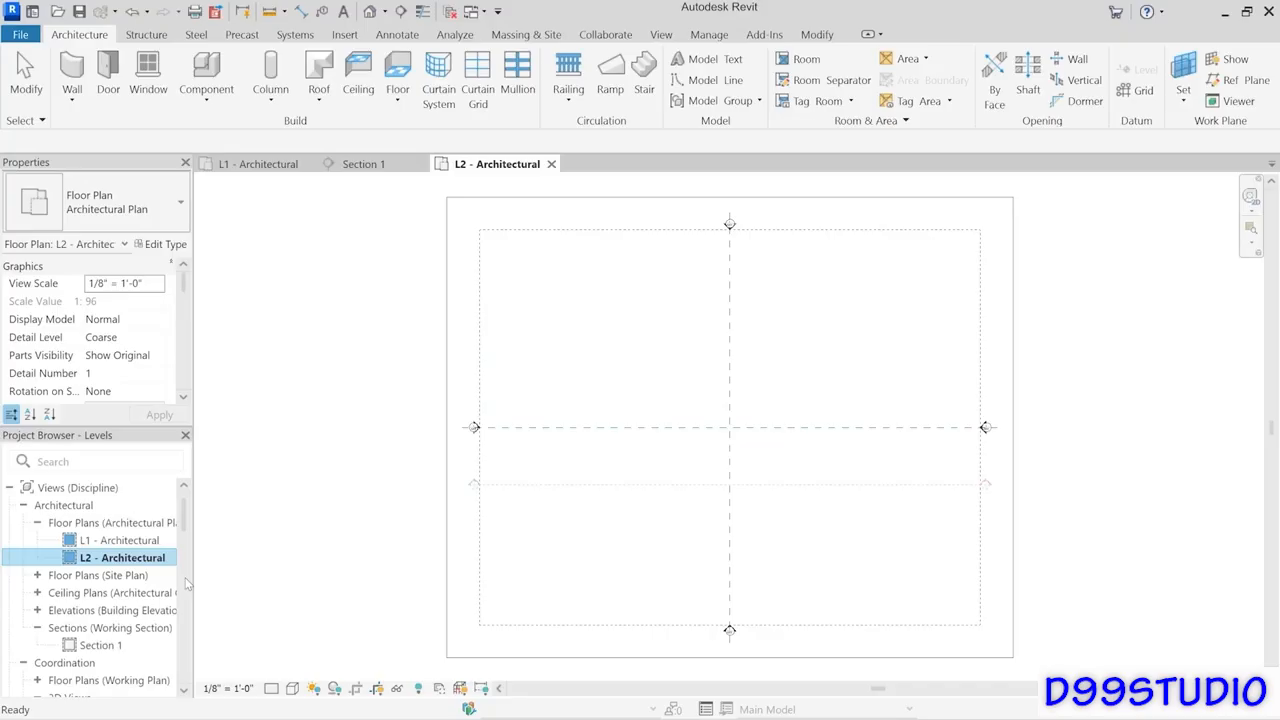
pyautogui.click(92, 523)
pyautogui.click(120, 561)
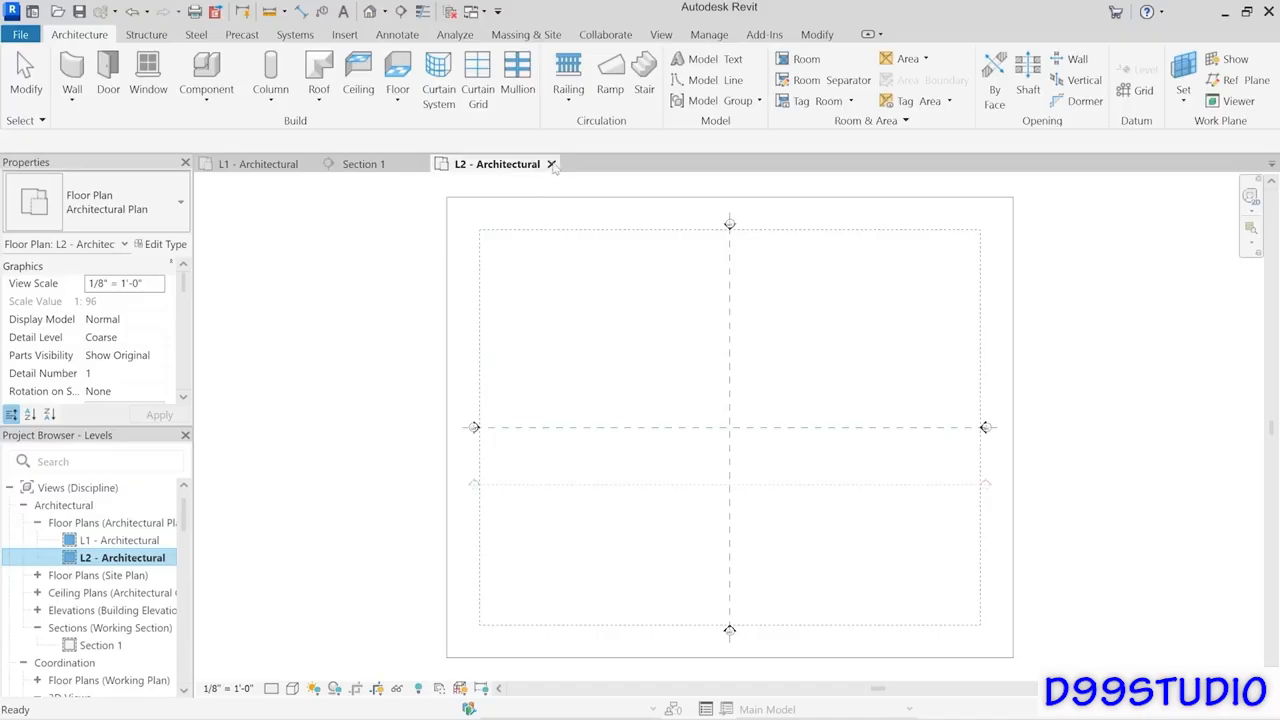
pyautogui.click(551, 164)
# Create Architectural Plan floor plan views for levels L3 and L4, keeping existing views from being duplicated.
pyautogui.moveTo(341, 266); pyautogui.dragTo(875, 358, button='middle')
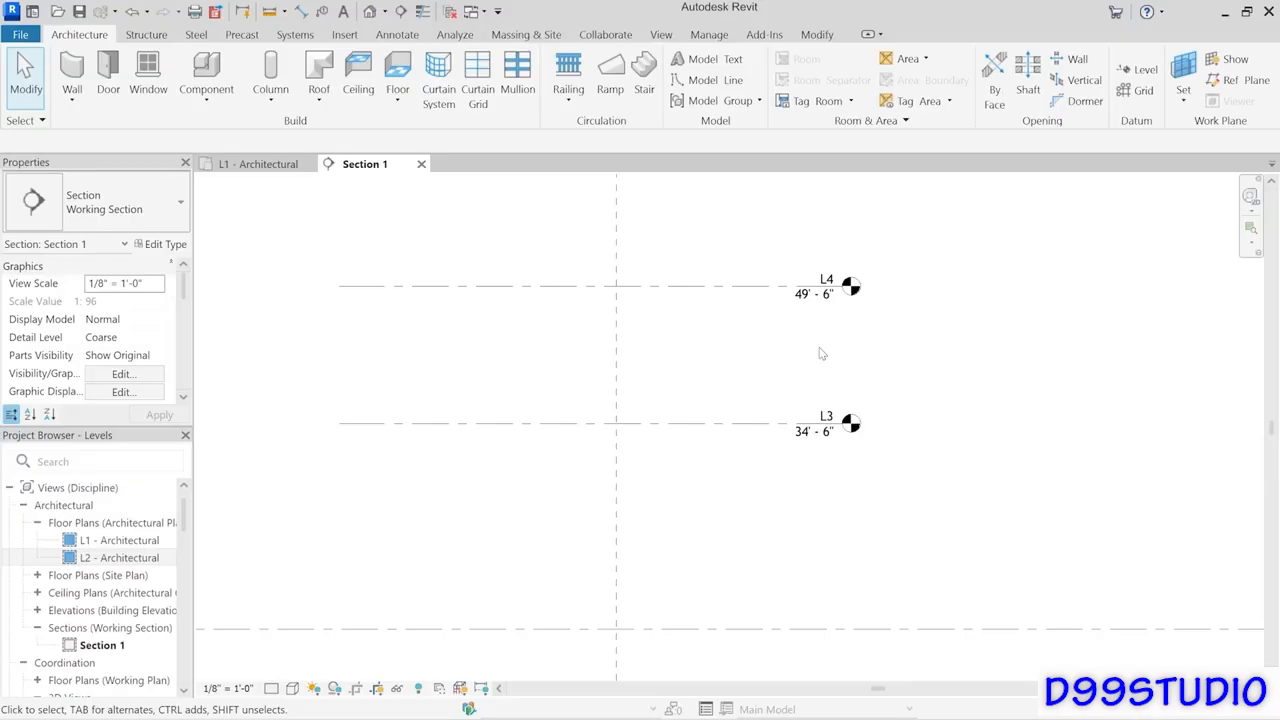
pyautogui.click(662, 35)
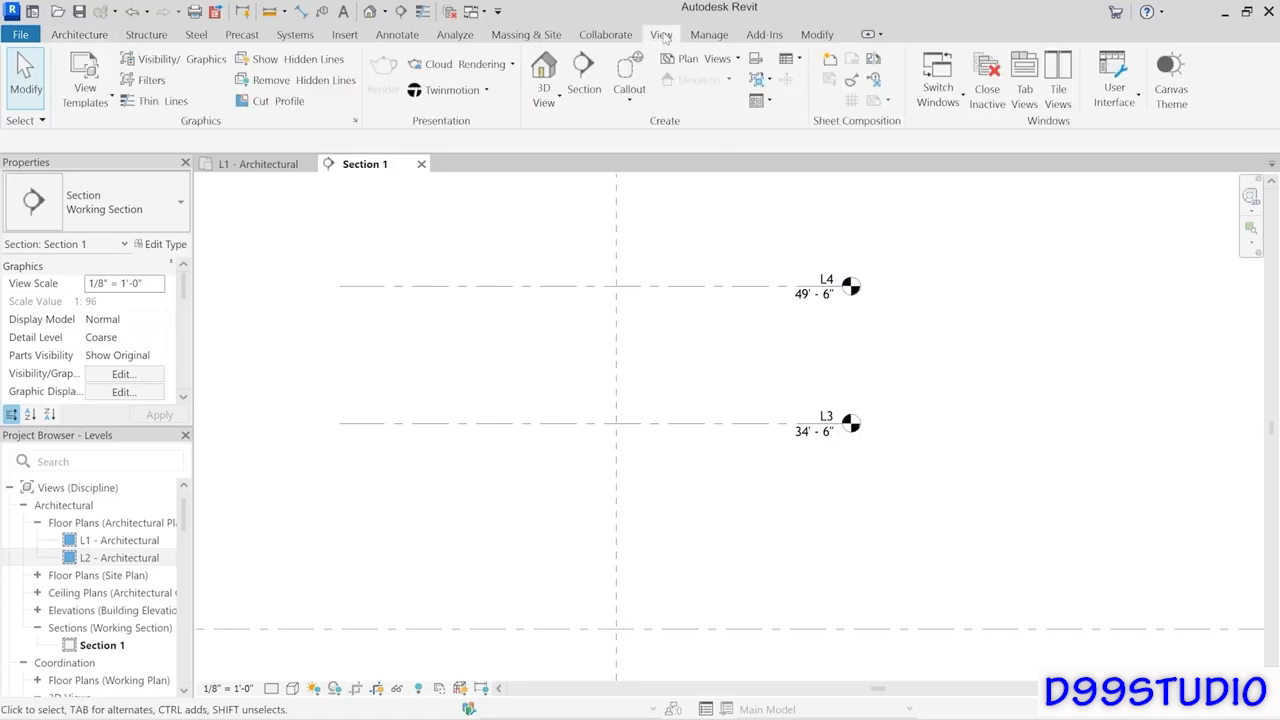
pyautogui.click(707, 62)
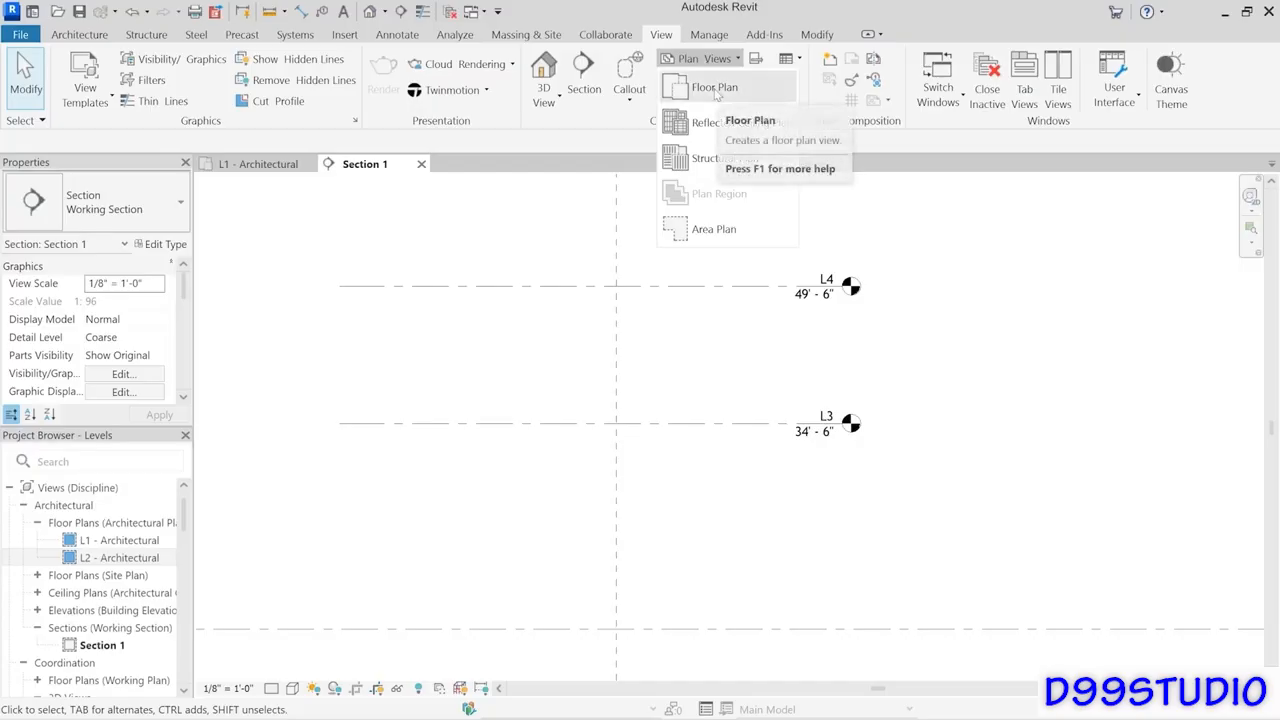
pyautogui.click(714, 88)
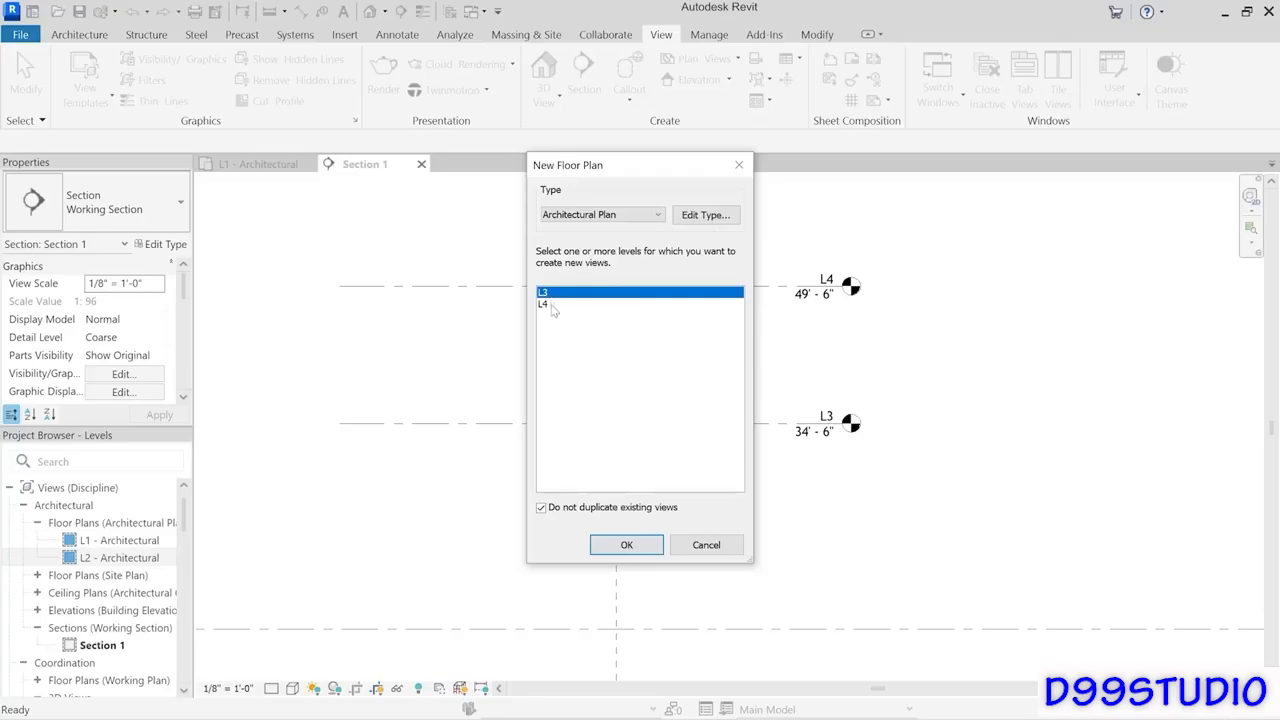
pyautogui.click(555, 304)
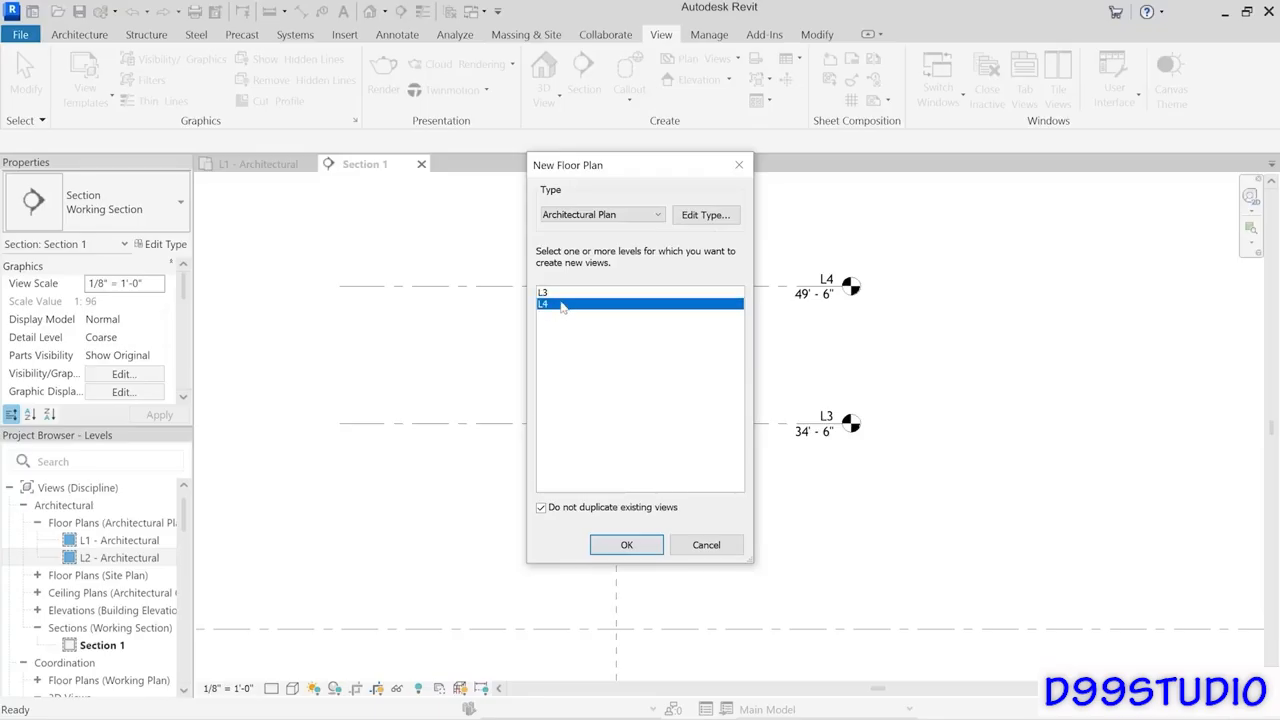
pyautogui.click(553, 295)
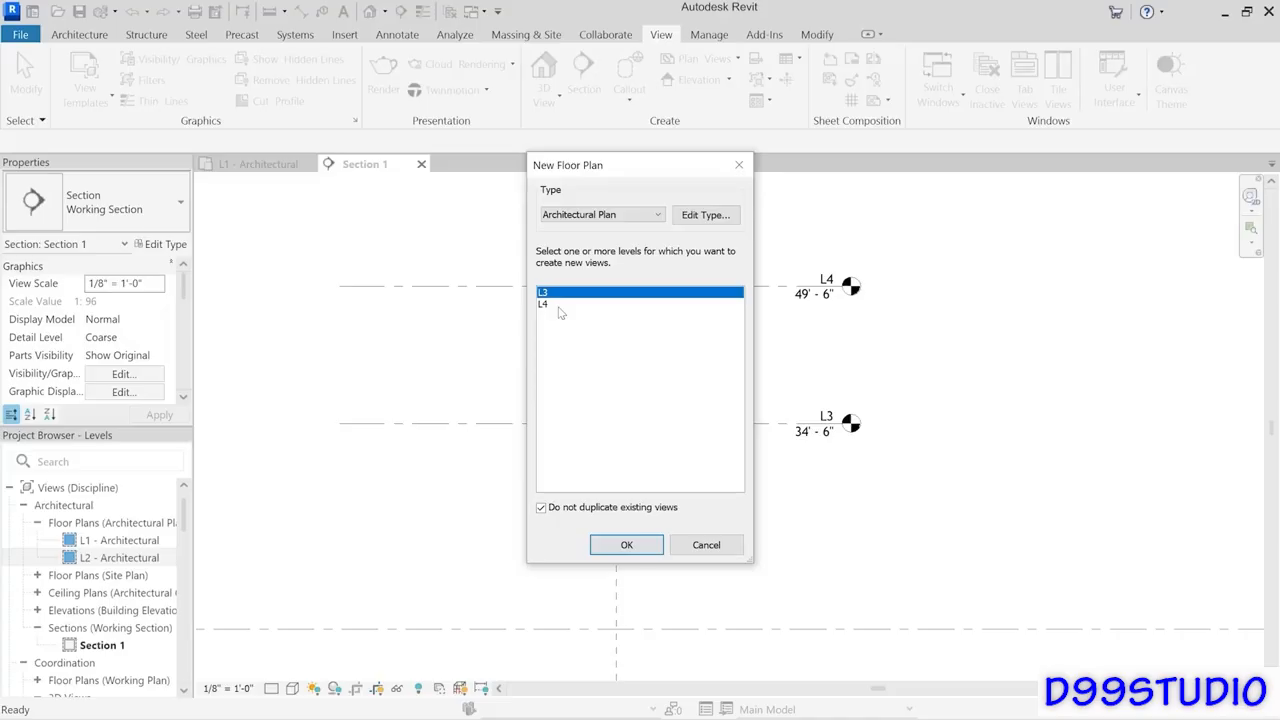
pyautogui.click(541, 508)
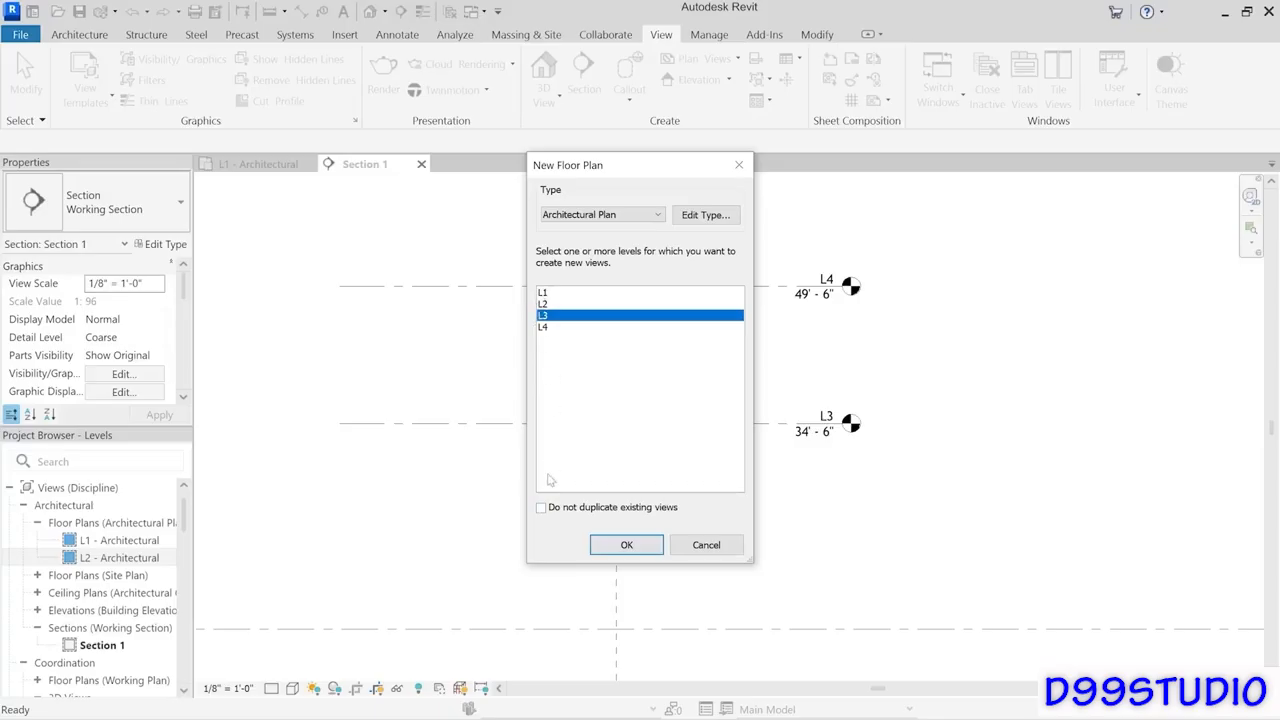
pyautogui.click(541, 508)
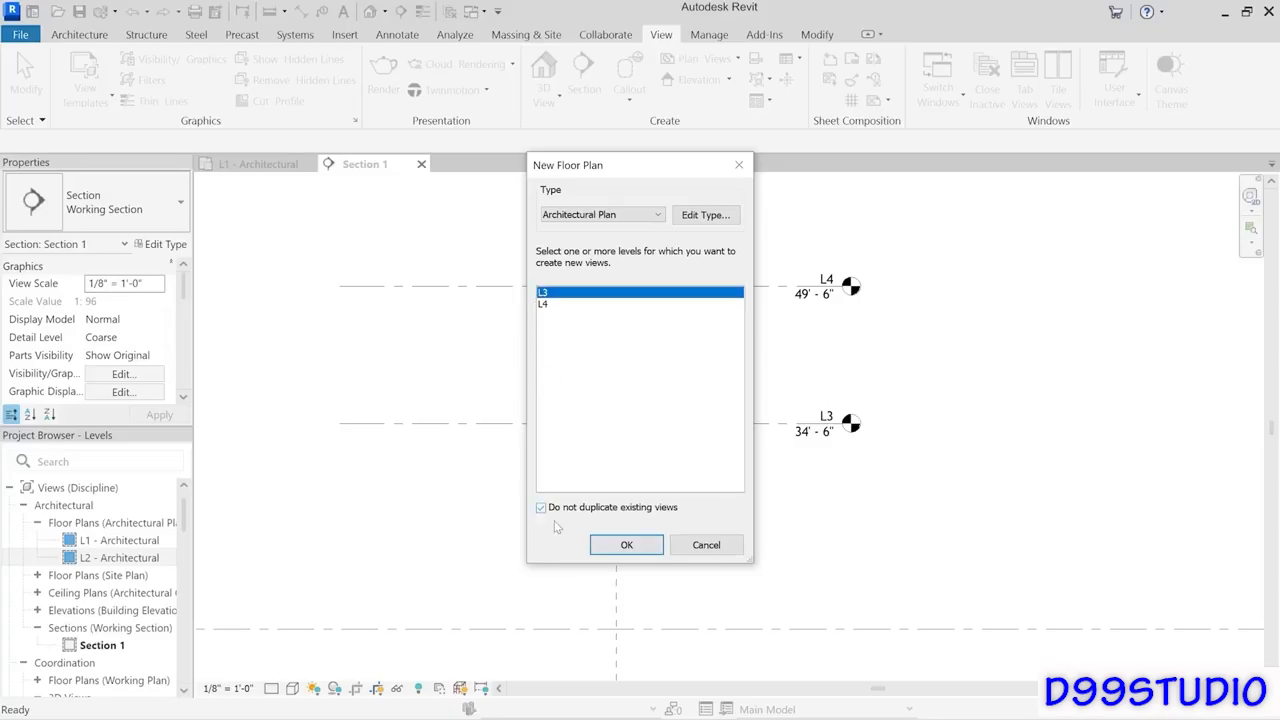
pyautogui.keyDown('shift'); pyautogui.click(563, 304); pyautogui.keyUp('shift')
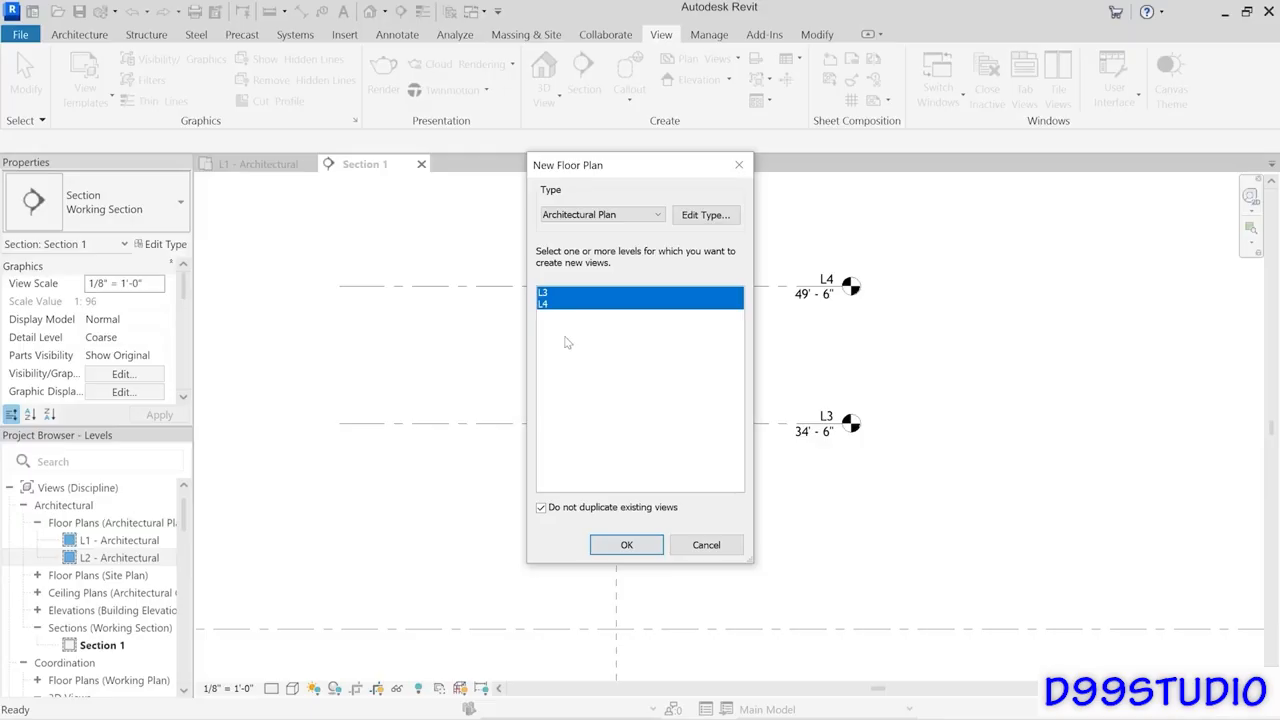
pyautogui.click(628, 544)
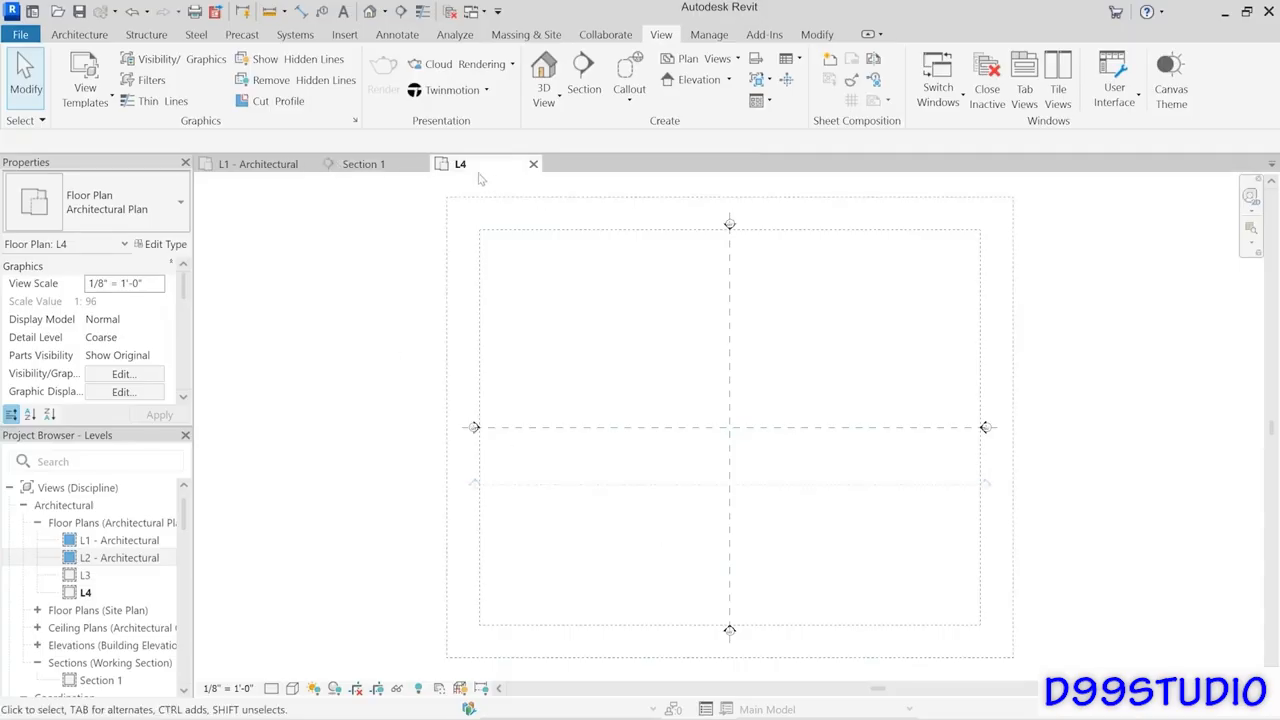
# Close the L4 floor plan view and locate the new L3 and L4 plans in the Project Browser.
pyautogui.click(533, 164)
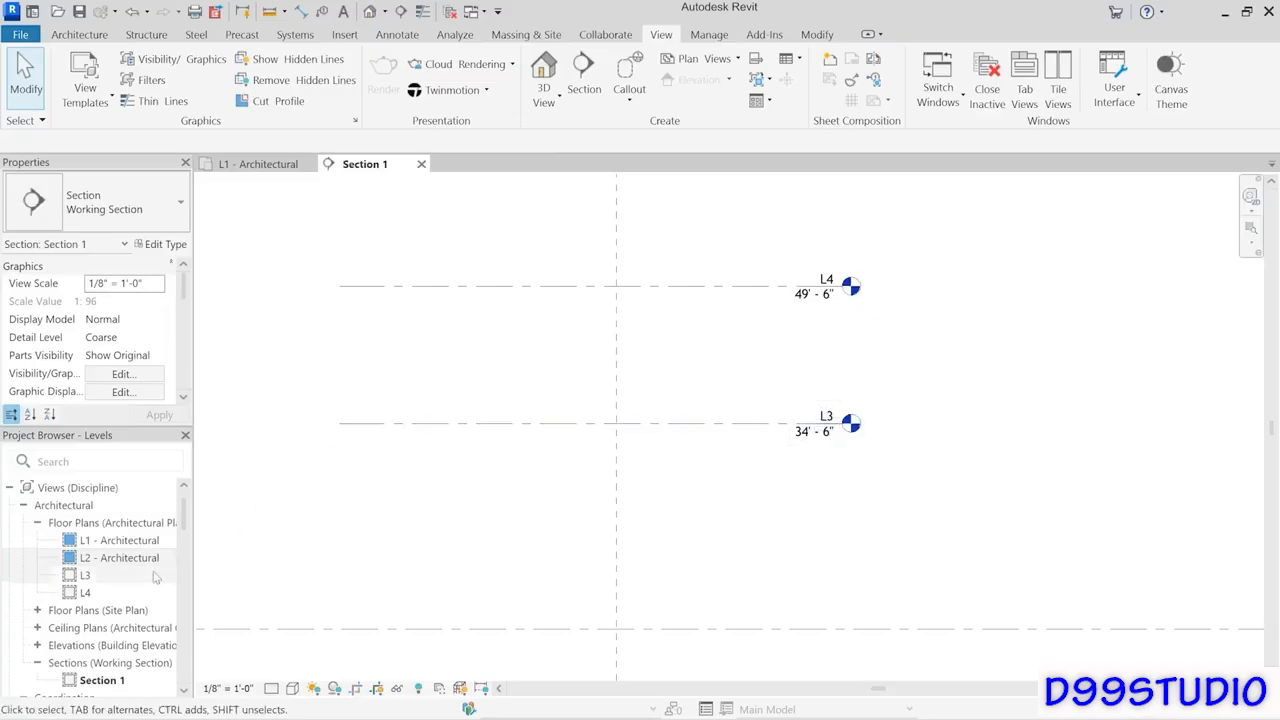
pyautogui.click(97, 578)
pyautogui.click(86, 593)
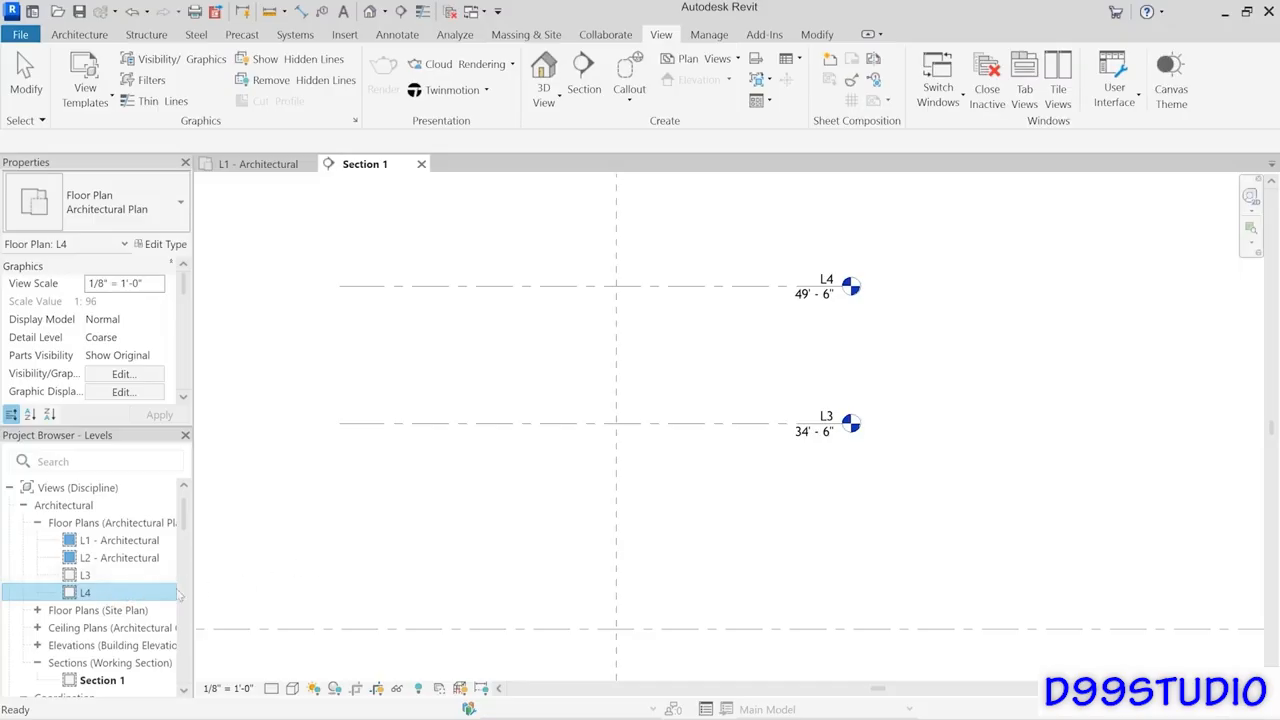
# Rename the L3 floor plan to Low Roof, renaming the corresponding level and views as well.
pyautogui.click(100, 578)
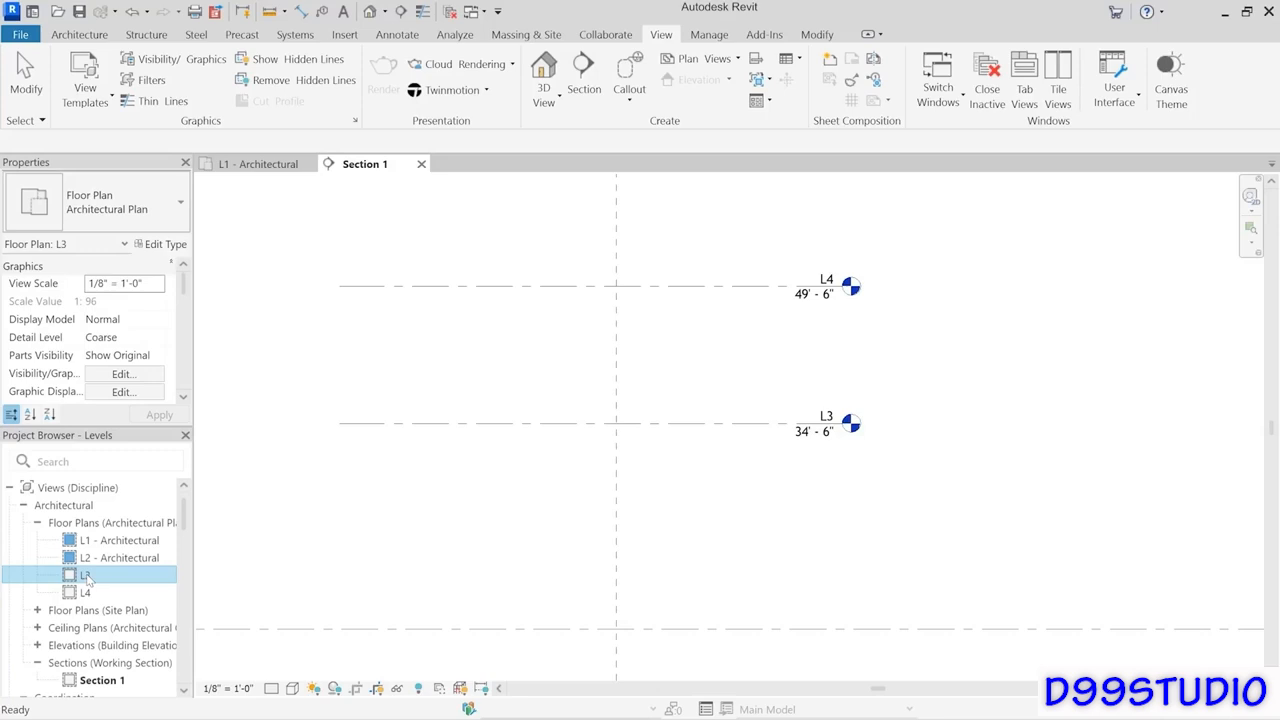
pyautogui.rightClick(87, 579)
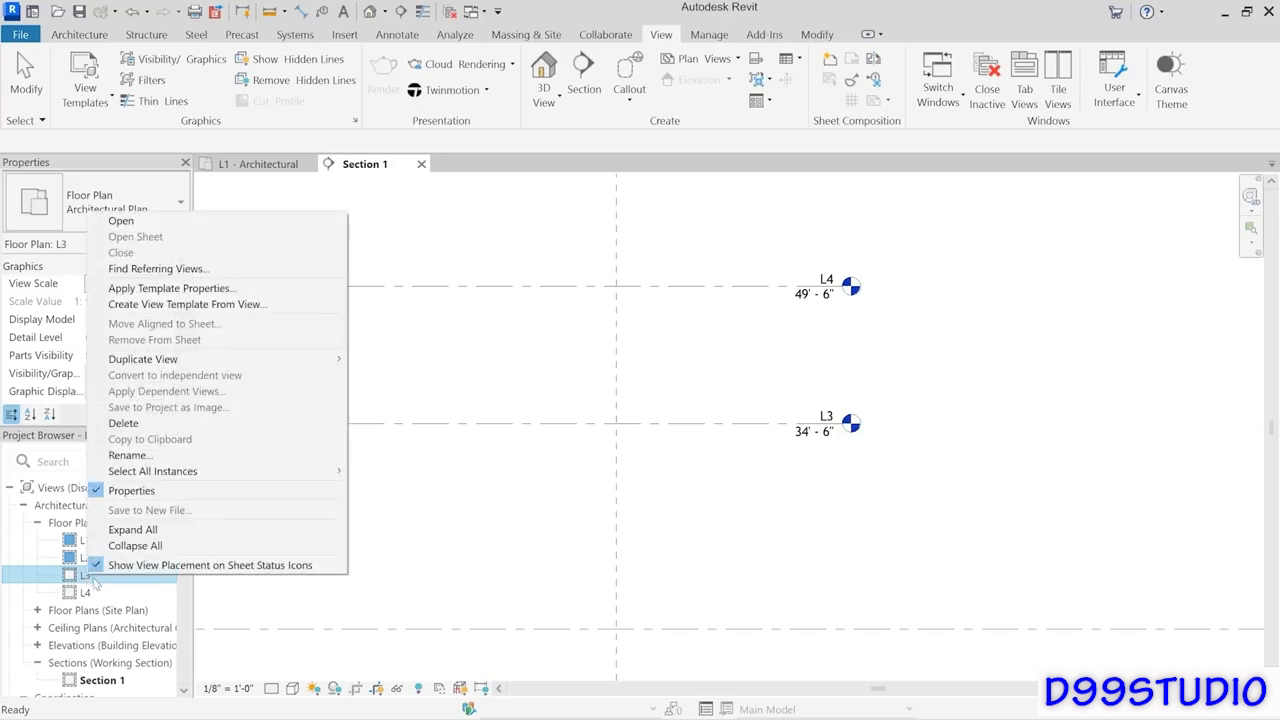
pyautogui.click(119, 456)
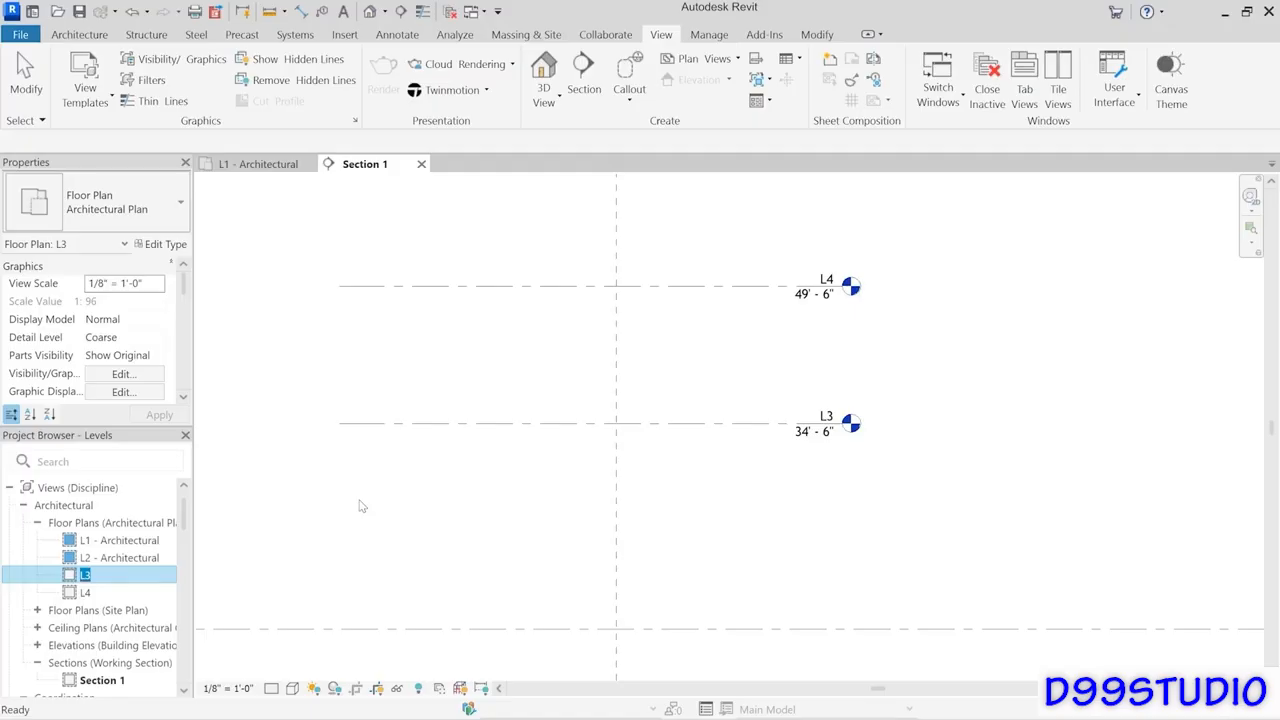
pyautogui.write('Low Roof')
pyautogui.press('Return')
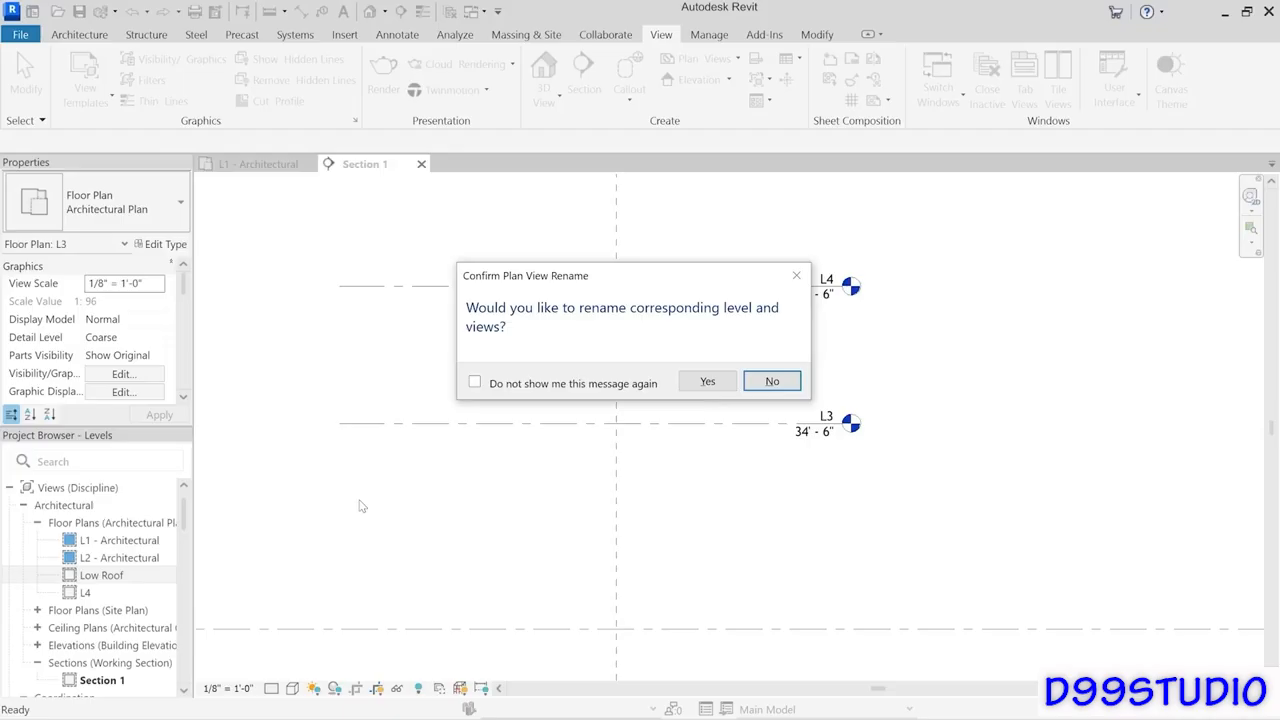
pyautogui.click(722, 387)
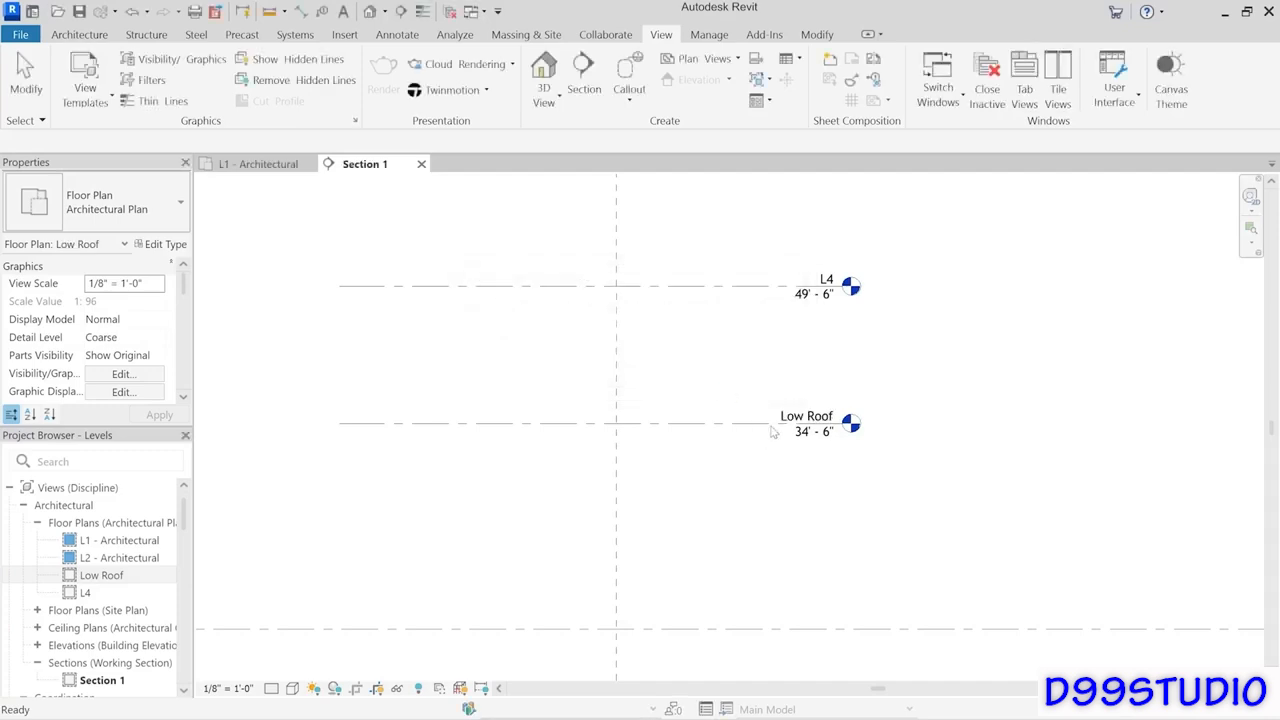
# Rename level L4 to High Roof from its level head in Section 1, including its corresponding views.
pyautogui.click(105, 593)
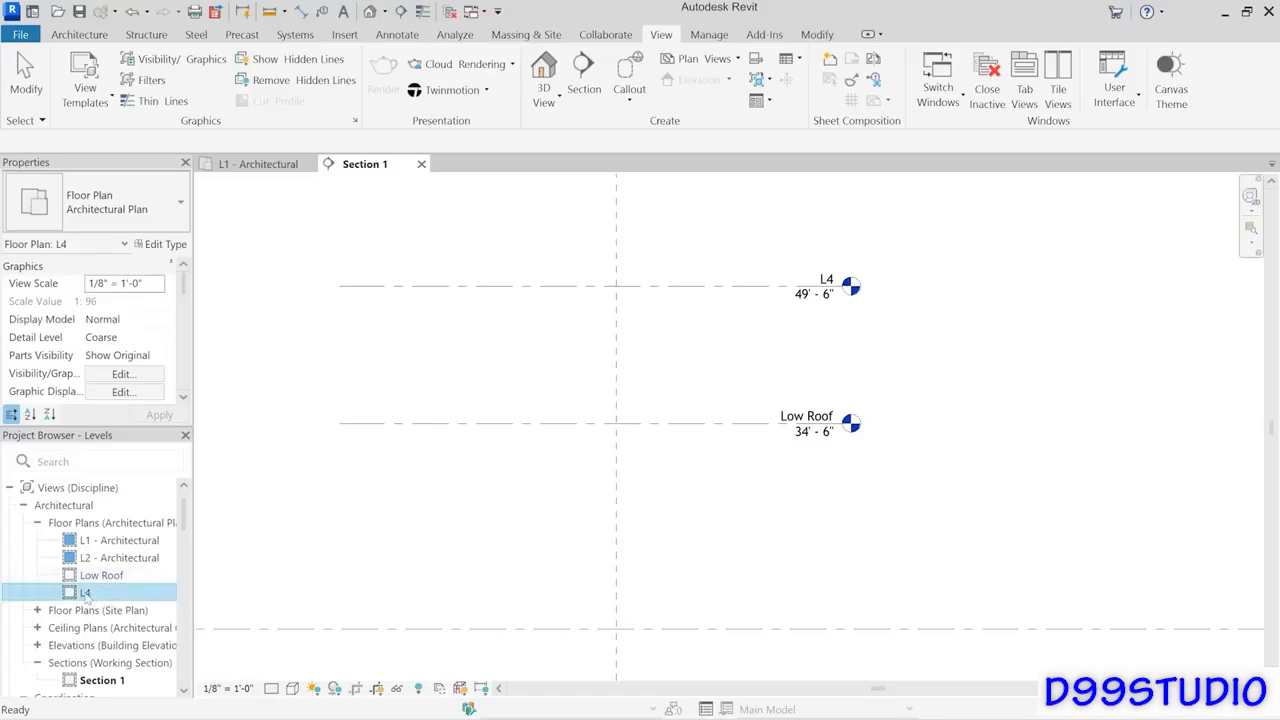
pyautogui.click(722, 298)
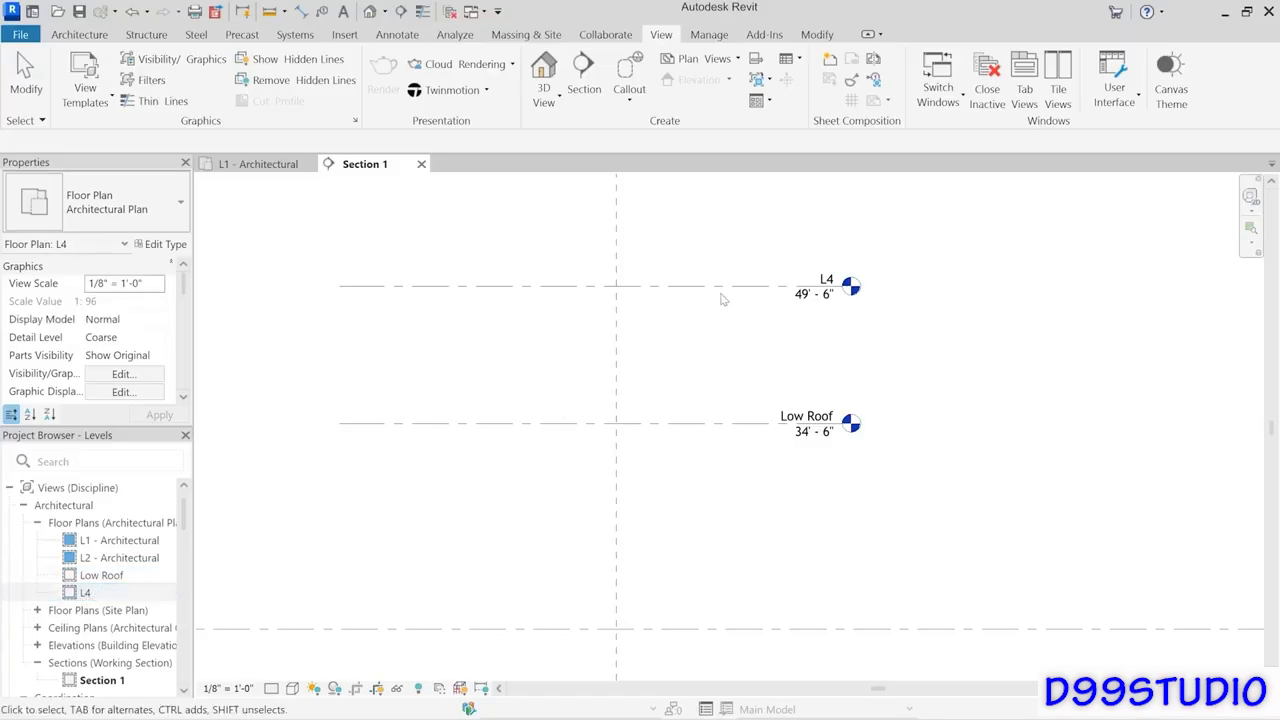
pyautogui.click(735, 290)
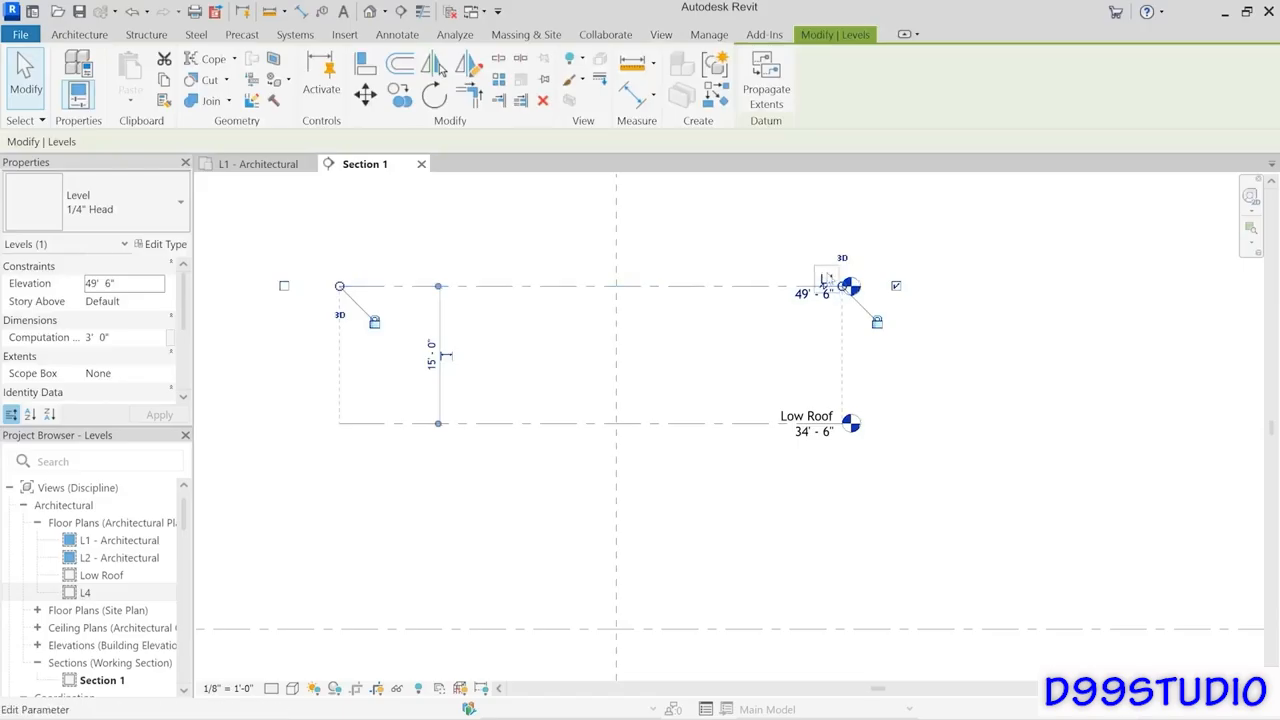
pyautogui.click(827, 283)
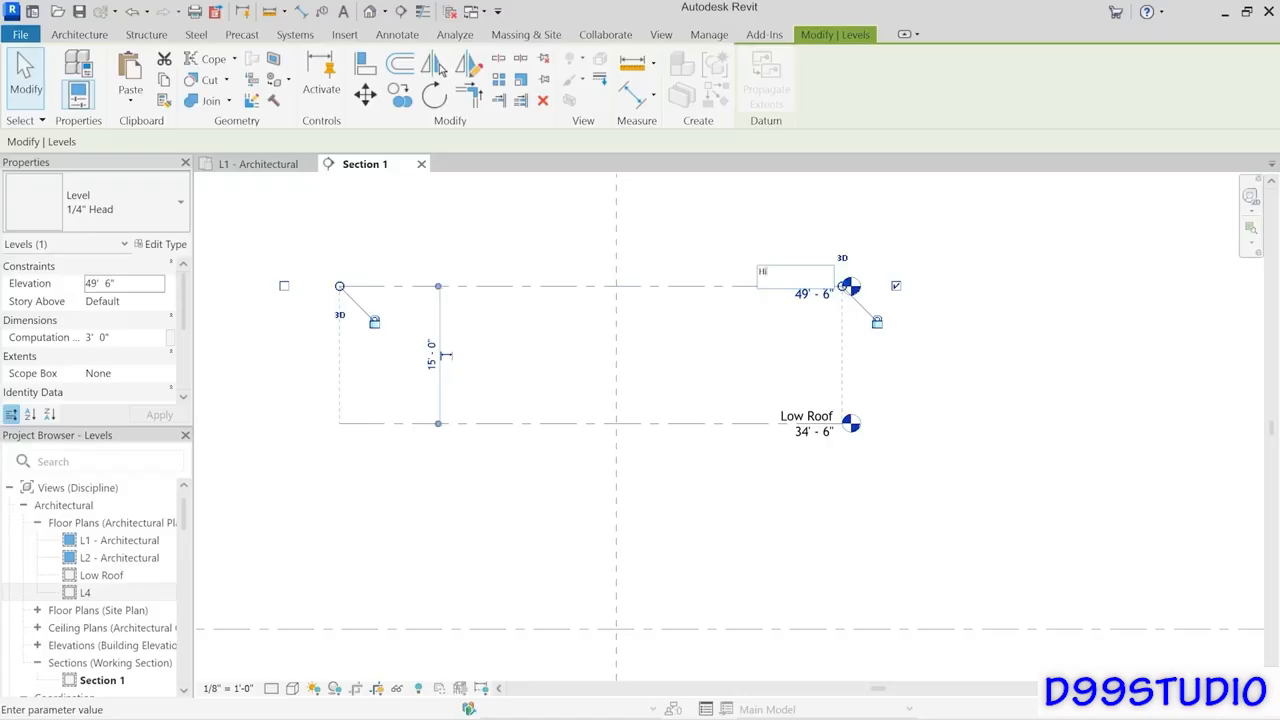
pyautogui.write('High Roof')
pyautogui.press('Return')
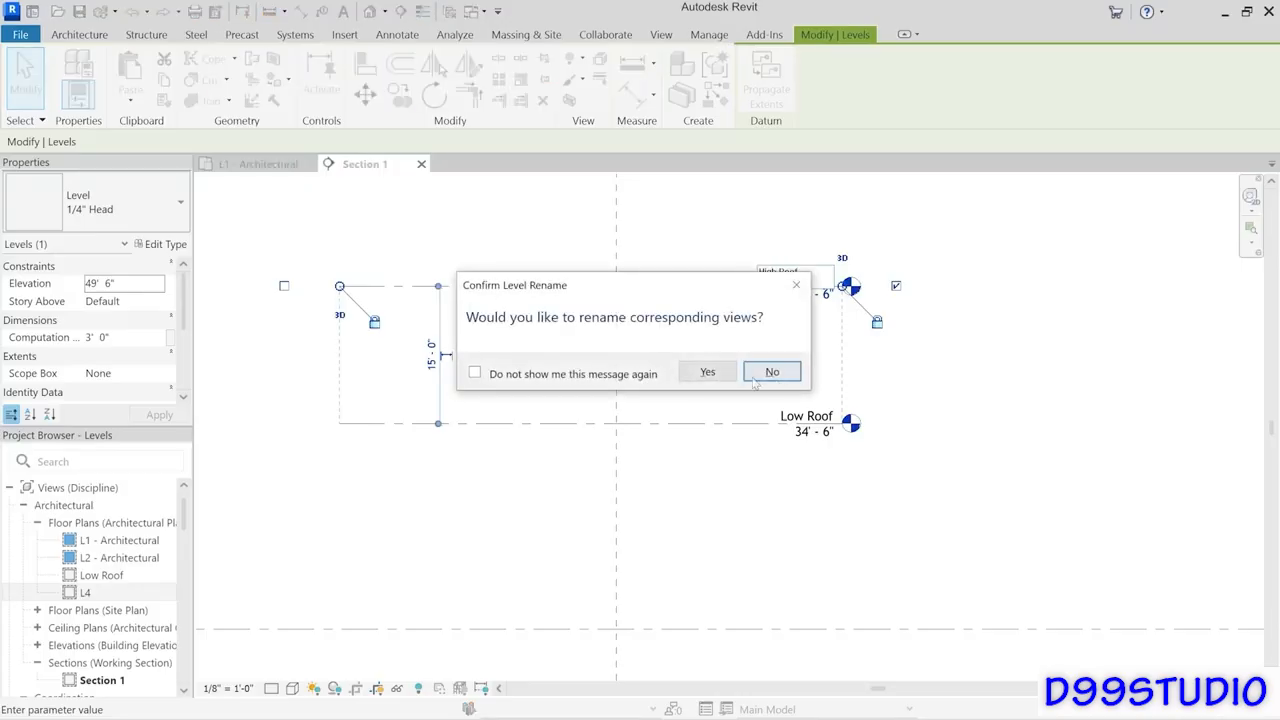
pyautogui.click(707, 372)
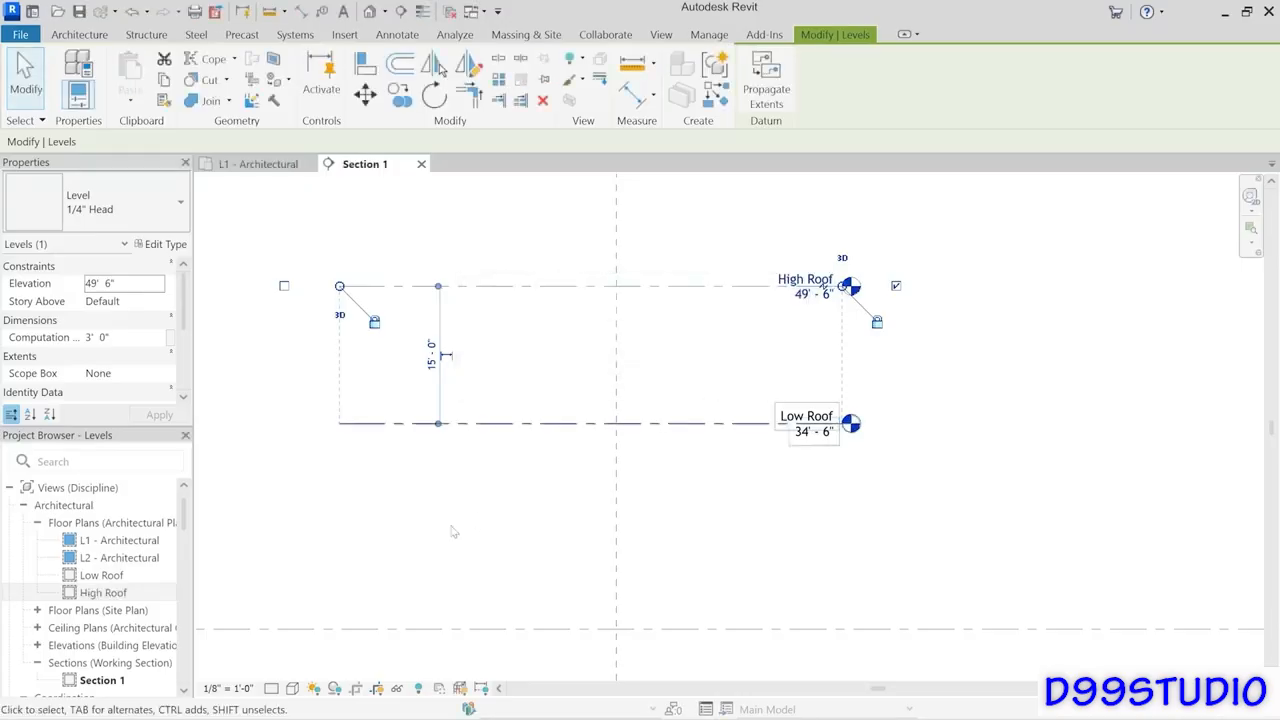
pyautogui.click(100, 593)
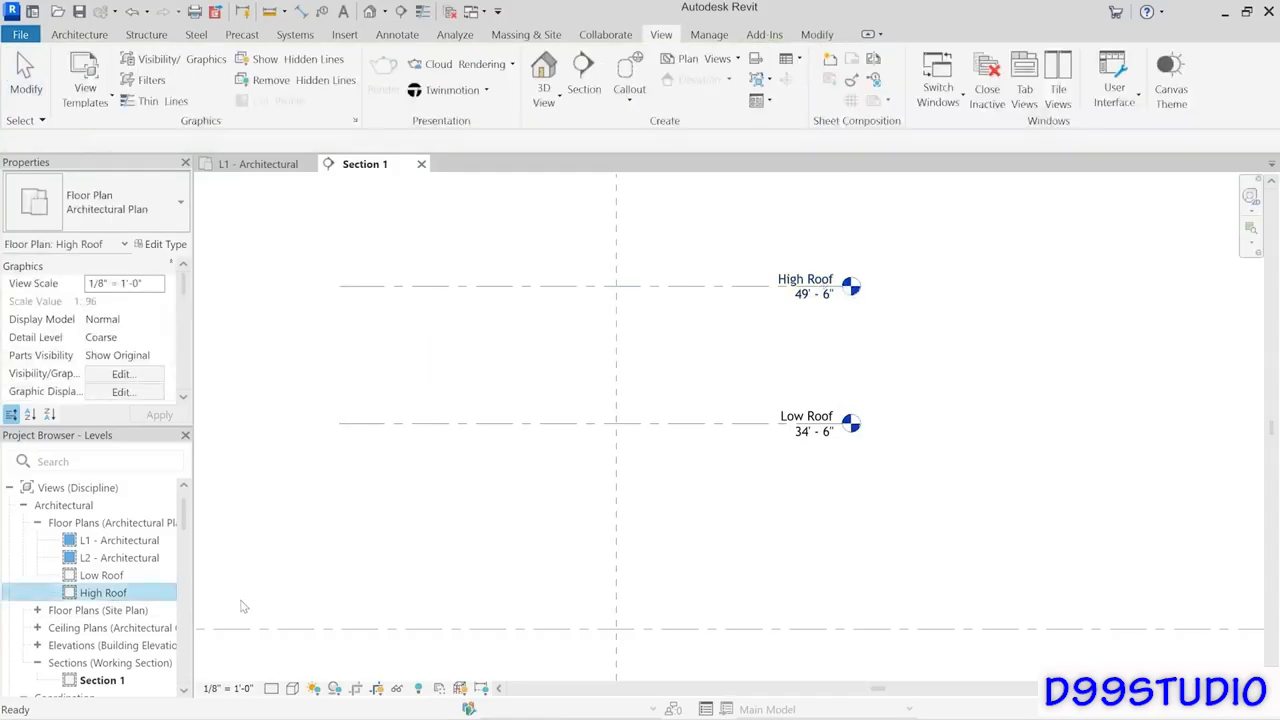
pyautogui.click(482, 537)
pyautogui.click(484, 544)
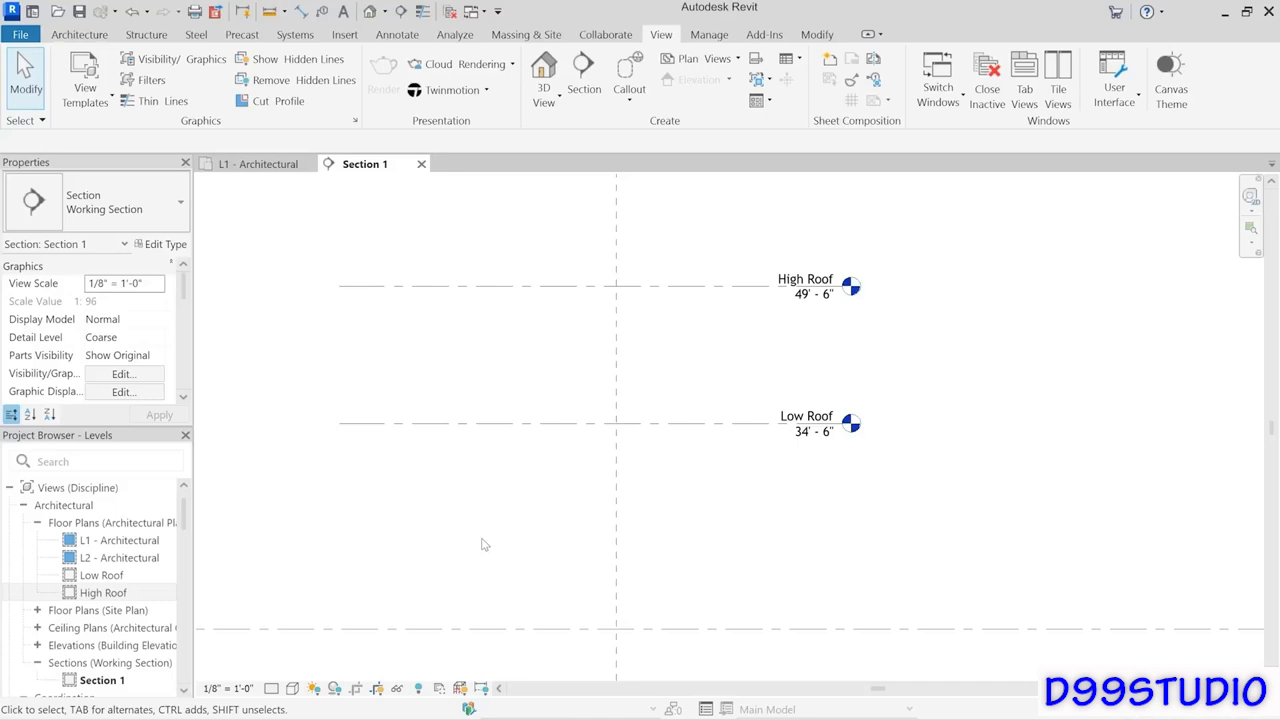
# Extend the head ends of the aligned Low Roof and High Roof levels outward, toward the heads of L1 and L2.
pyautogui.moveTo(1089, 583); pyautogui.dragTo(262, 389, button='middle')
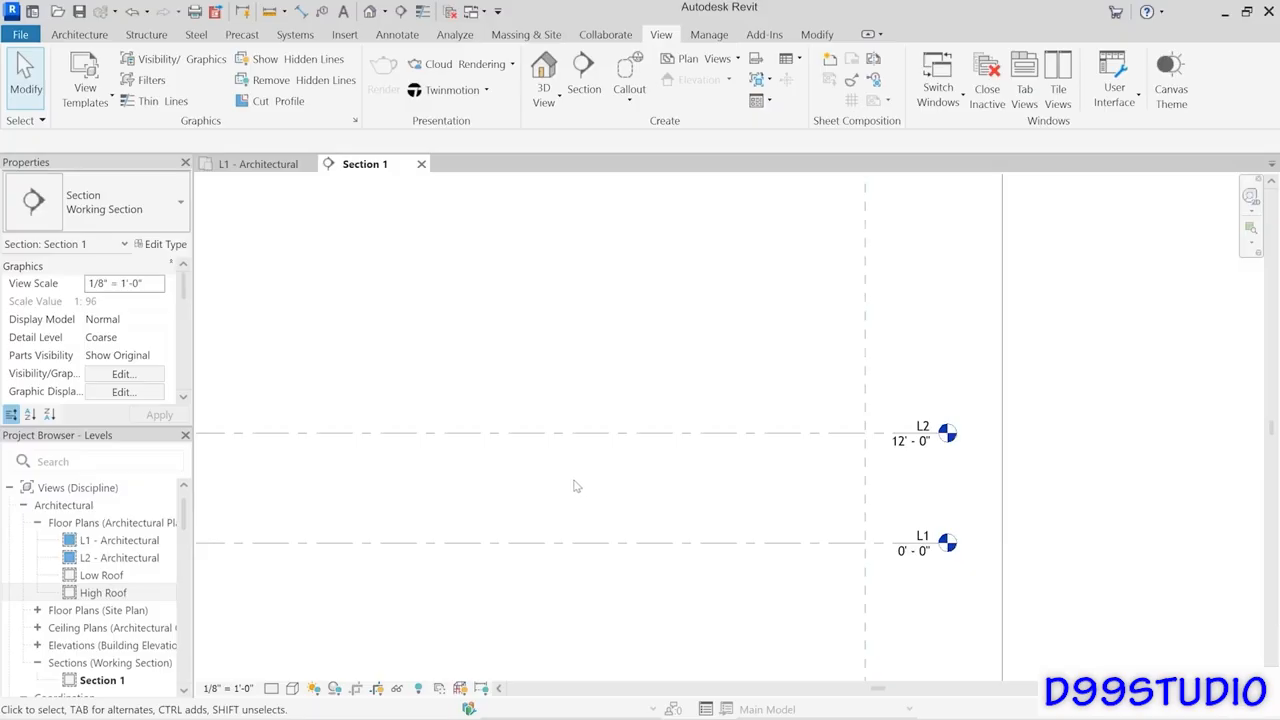
pyautogui.scroll(-4, 575, 486)
pyautogui.moveTo(520, 429); pyautogui.dragTo(694, 429, button='middle')
pyautogui.scroll(1, 694, 429)
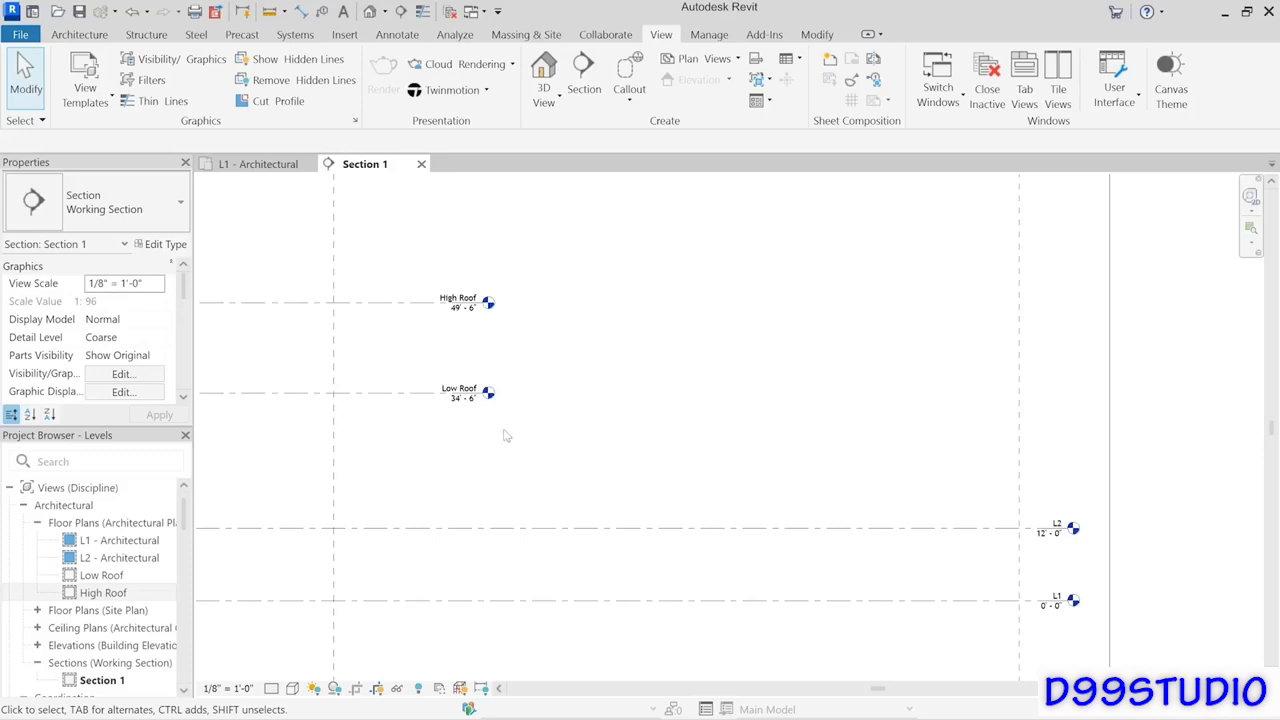
pyautogui.click(424, 397)
pyautogui.moveTo(487, 401); pyautogui.dragTo(677, 396)
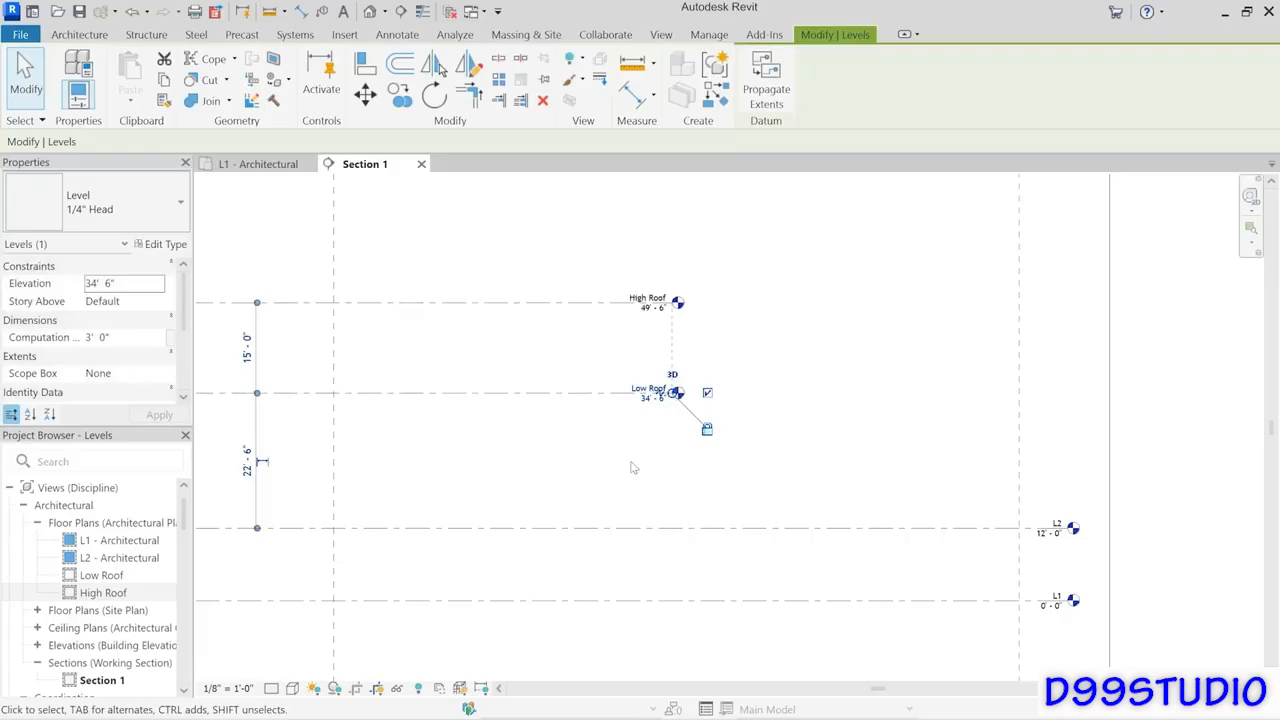
pyautogui.click(778, 468)
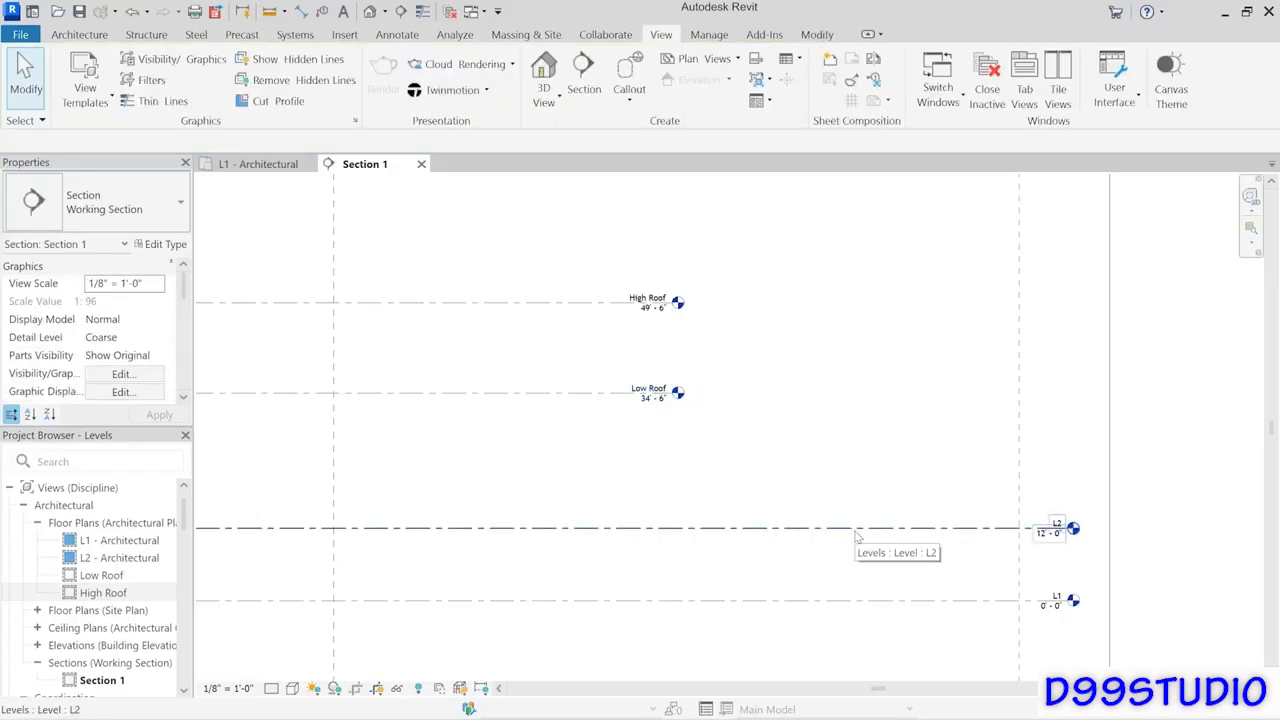
# Check level L2's scope box assignment and select the Grids and Levels scope box to examine its full extents.
pyautogui.click(855, 537)
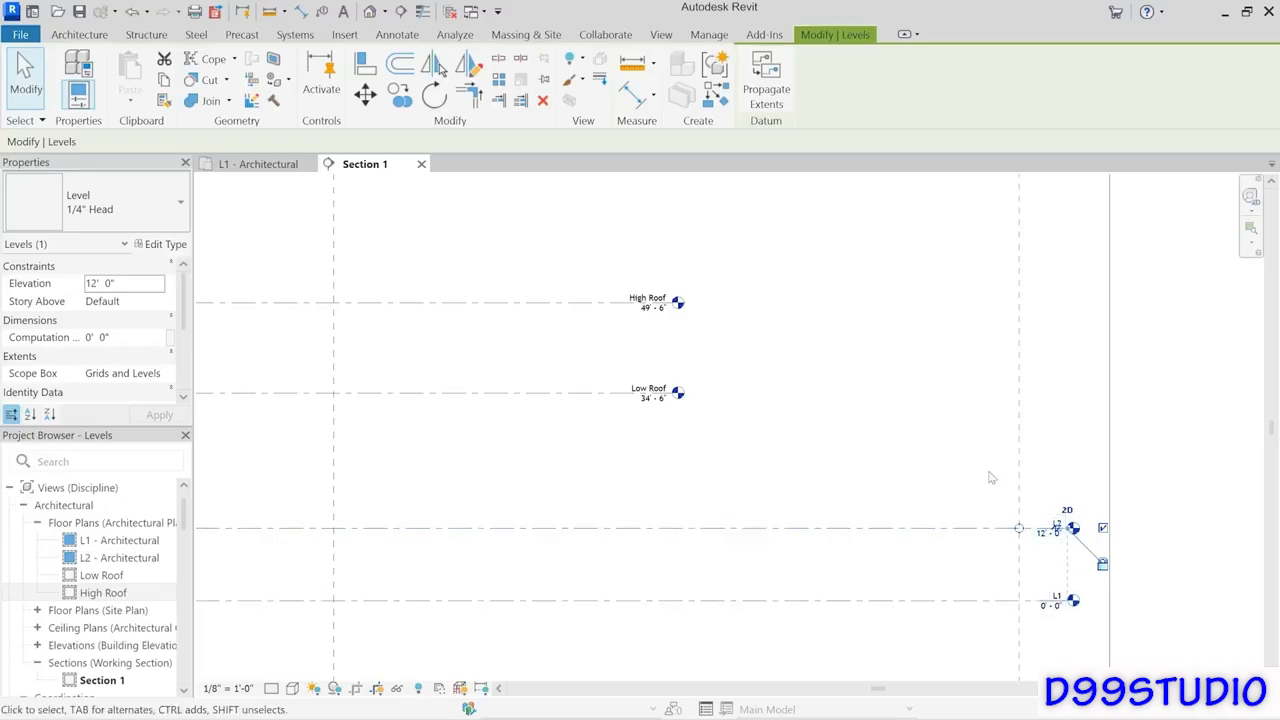
pyautogui.press('Escape')
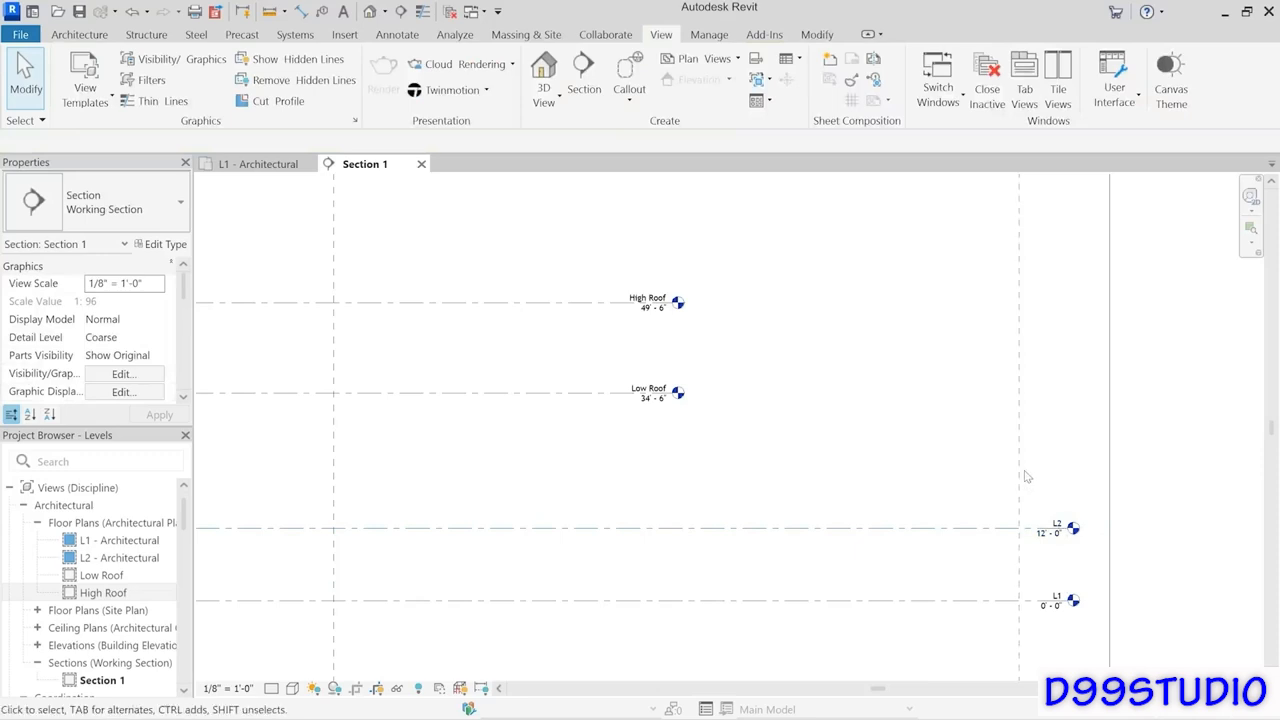
pyautogui.click(1024, 476)
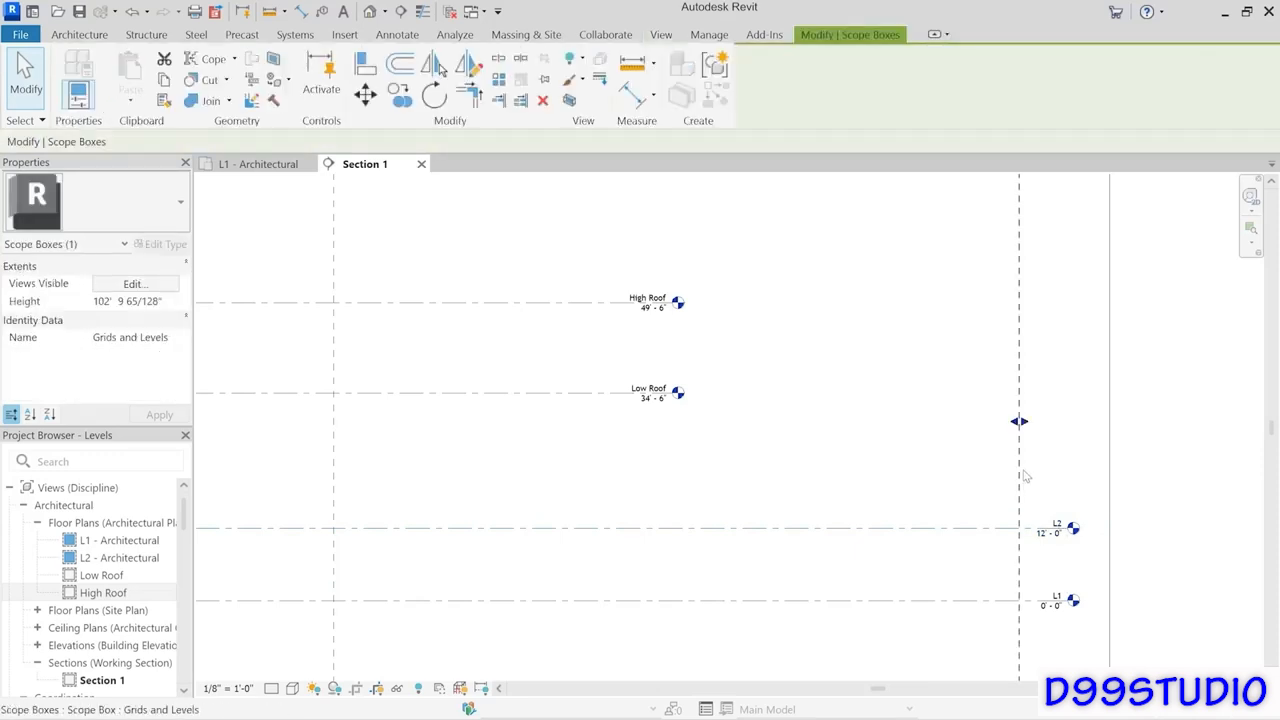
pyautogui.scroll(-3, 1022, 471)
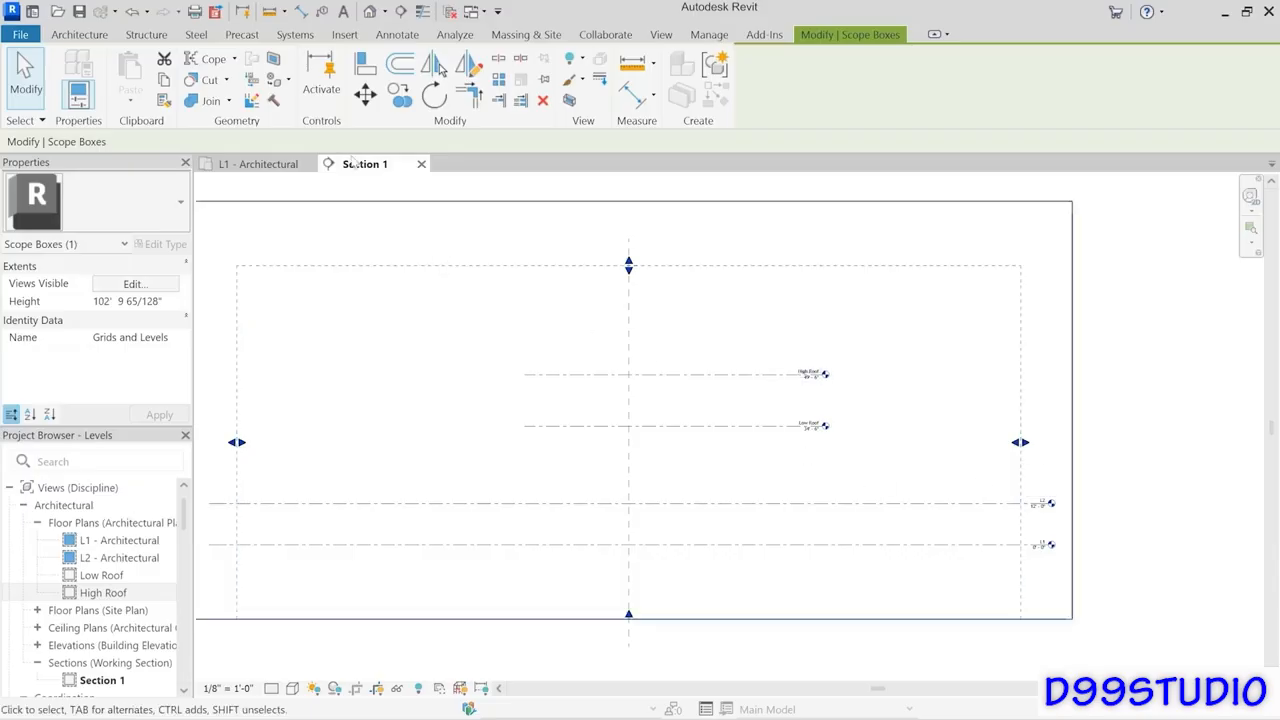
# Open the default 3D view and pull one side of the Grids and Levels scope box inward, shortening levels L1 and L2.
pyautogui.click(369, 11)
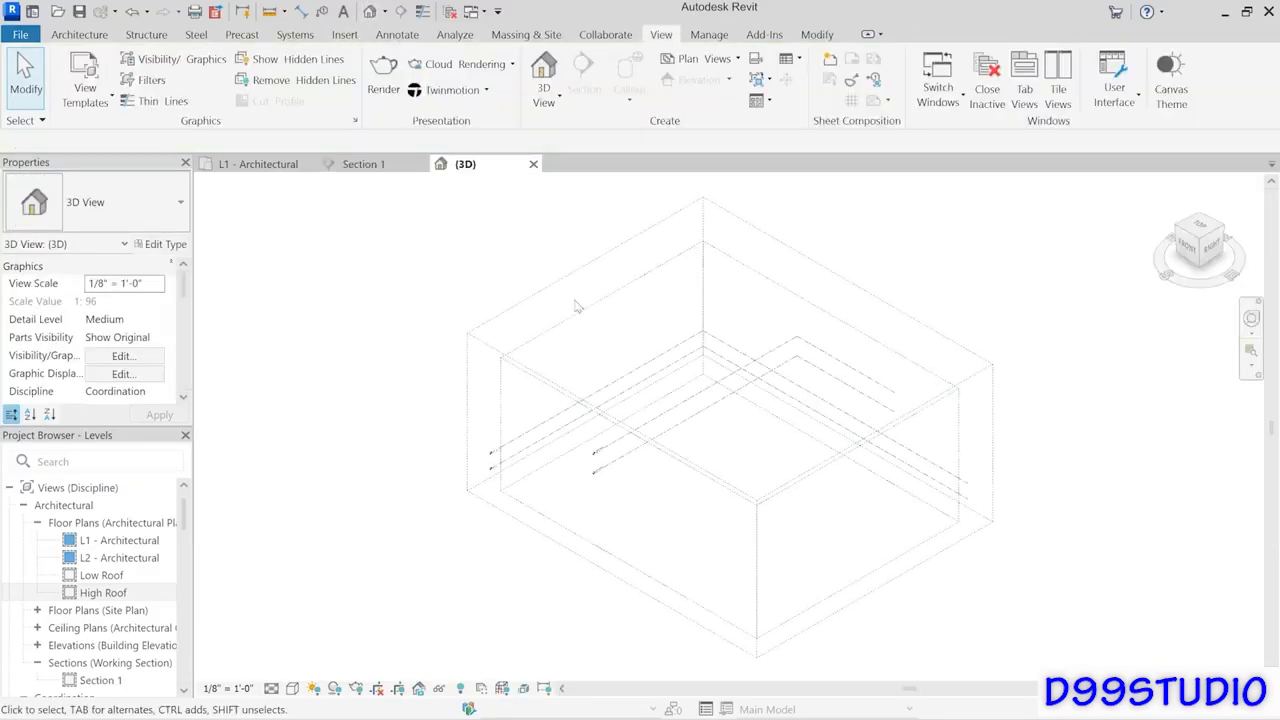
pyautogui.click(567, 328)
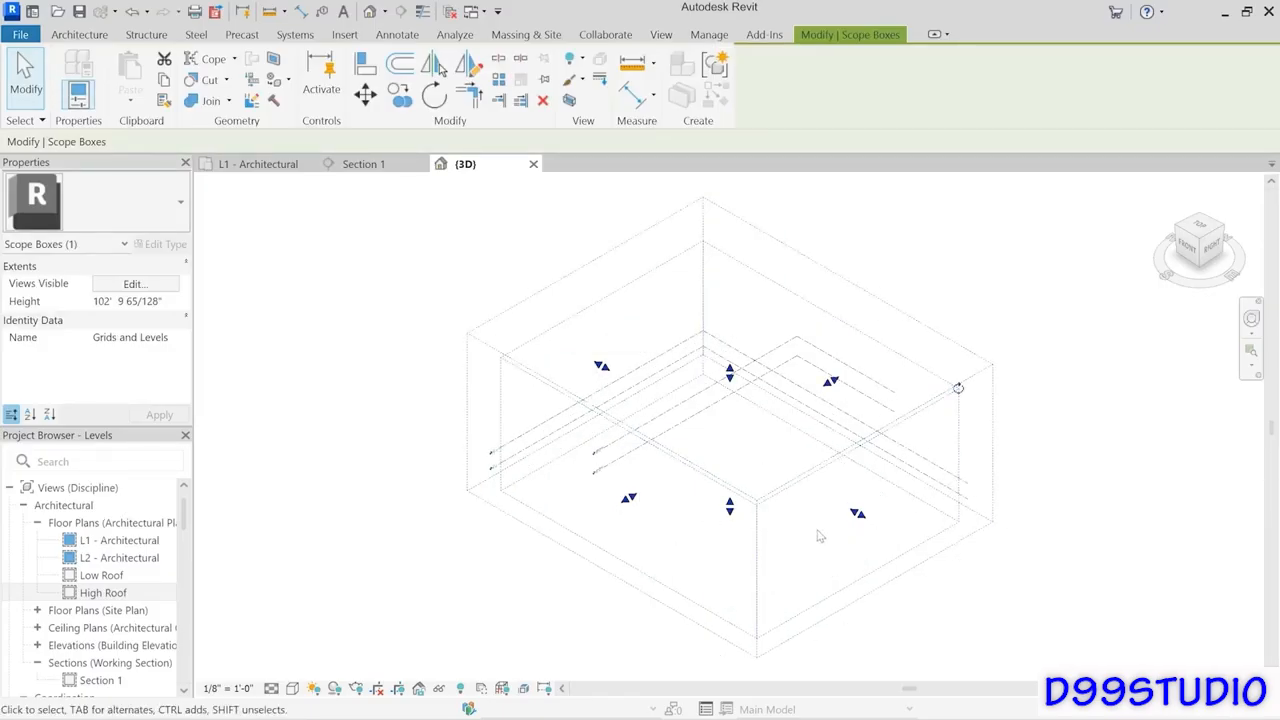
pyautogui.moveTo(857, 515); pyautogui.dragTo(763, 462)
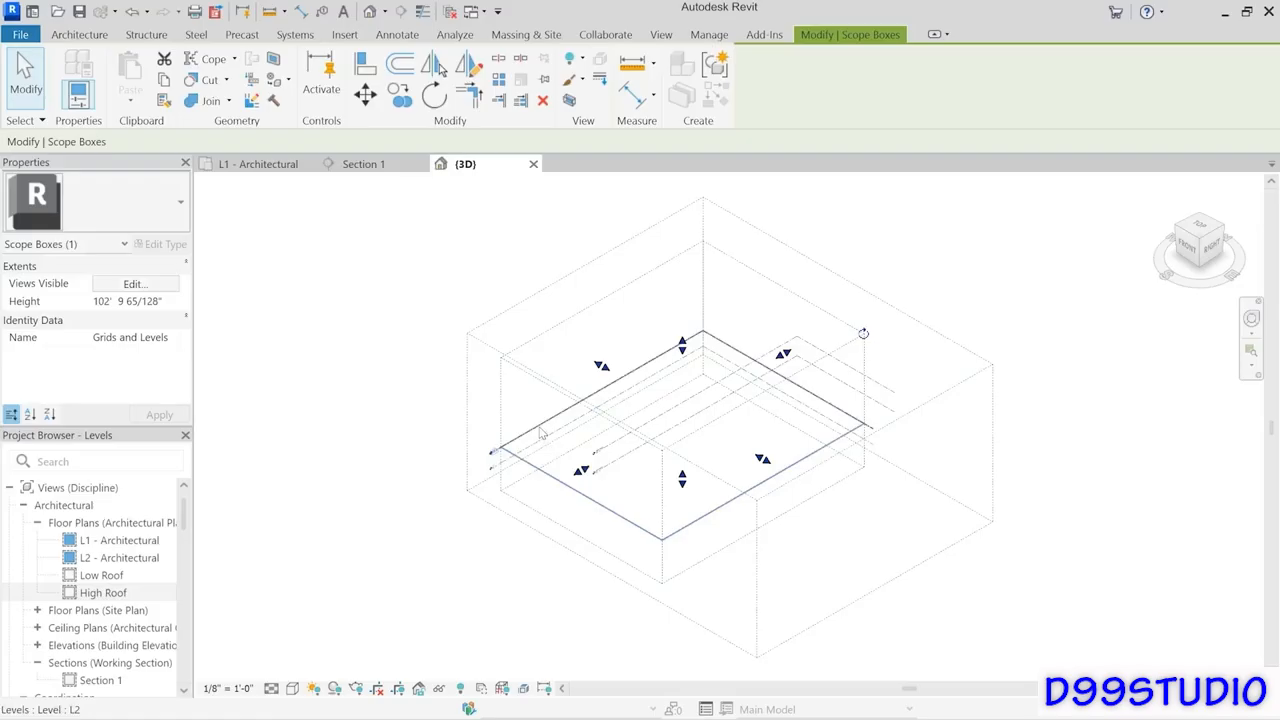
# Extend the scope box's head-side edge outward past the roof level heads in Section 1, and undo the last two scope box moves.
pyautogui.click(369, 168)
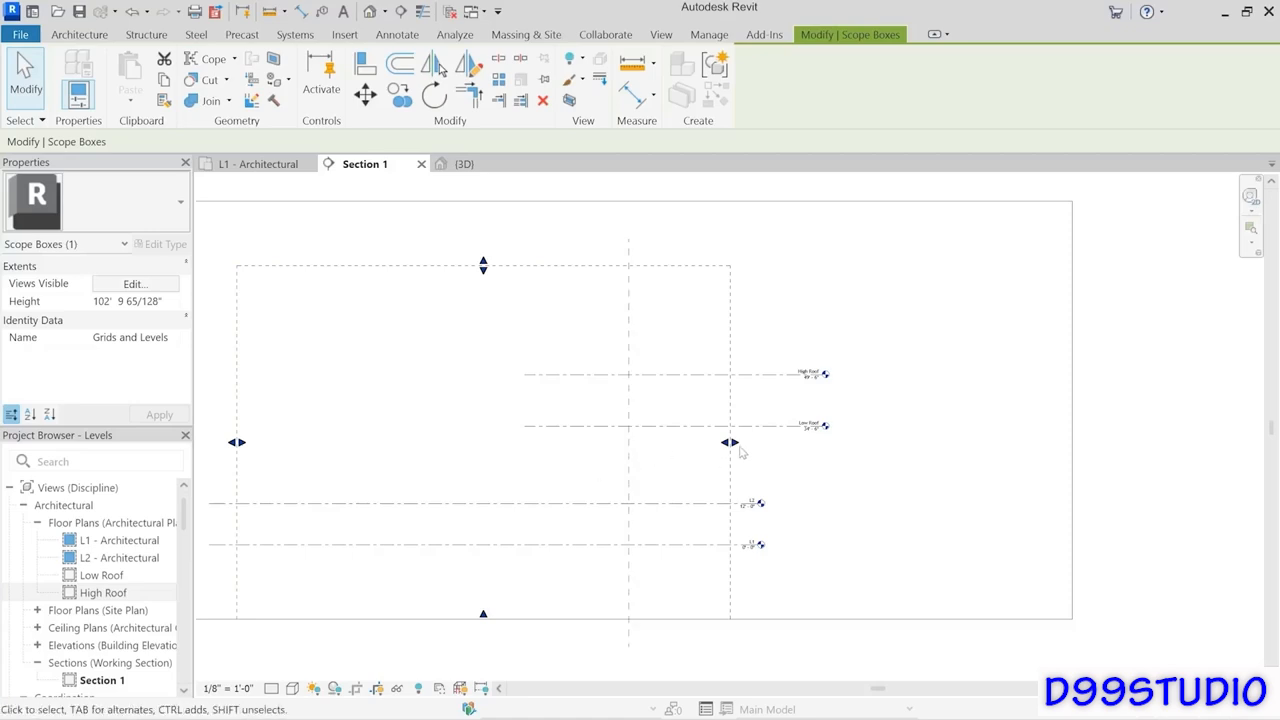
pyautogui.moveTo(730, 443); pyautogui.dragTo(929, 446)
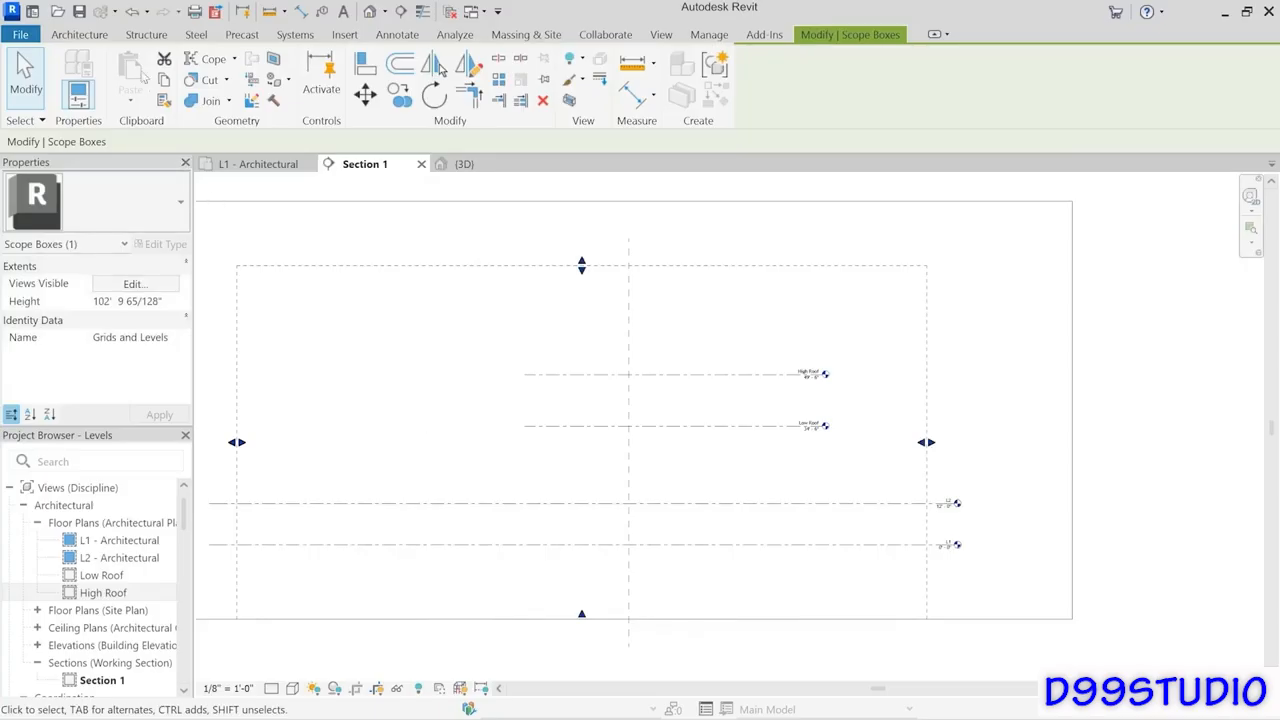
pyautogui.click(146, 12)
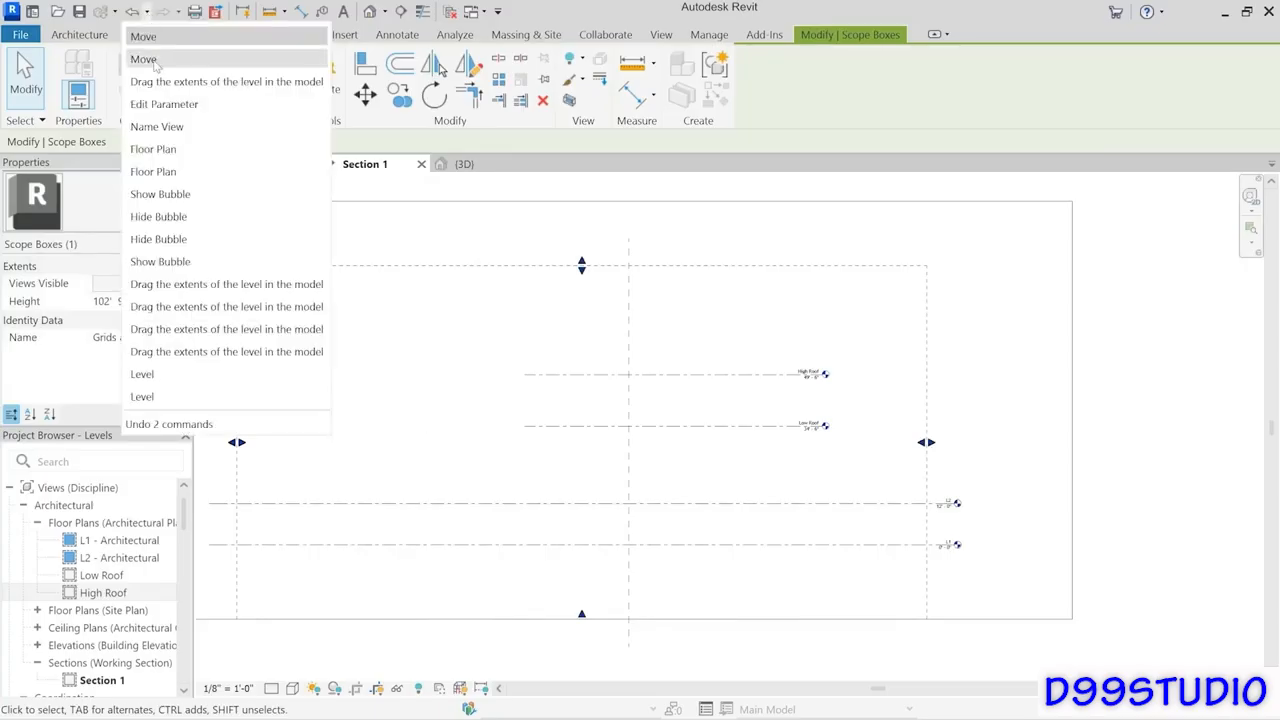
# Undo the last two moves of the Grids and Levels scope box in the section.
pyautogui.click(150, 57)
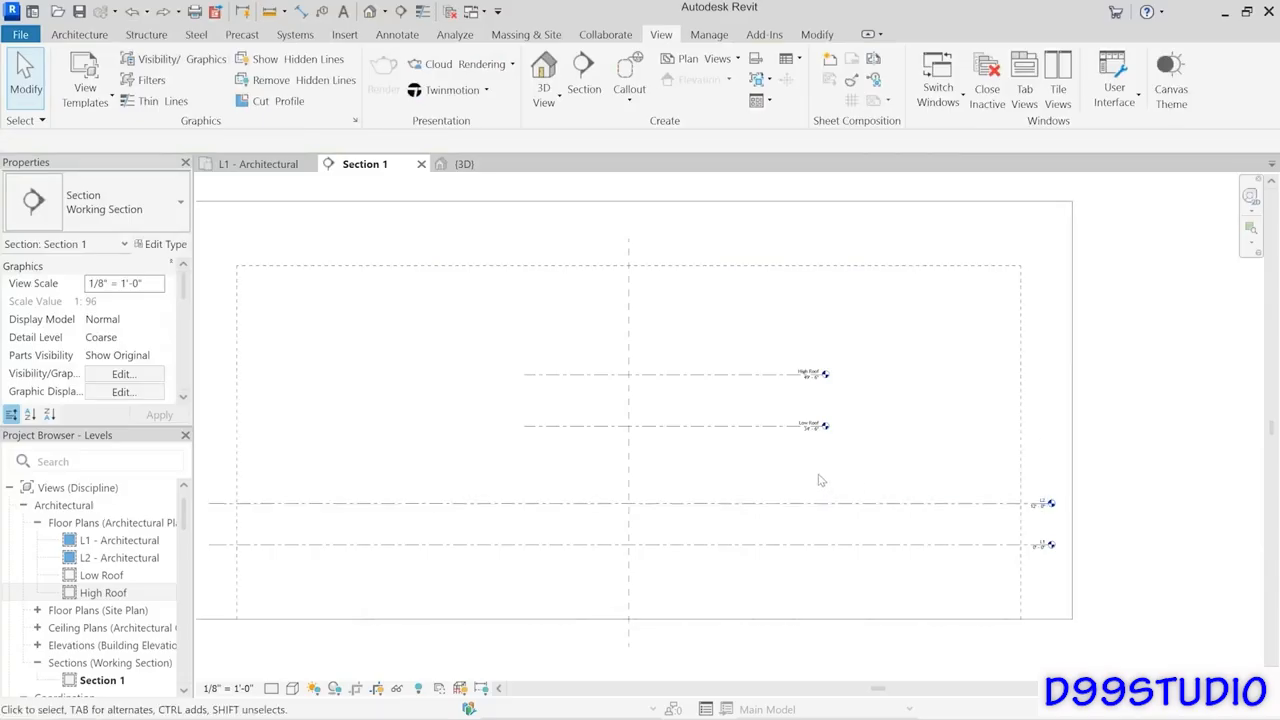
pyautogui.moveTo(822, 481); pyautogui.dragTo(876, 485, button='middle')
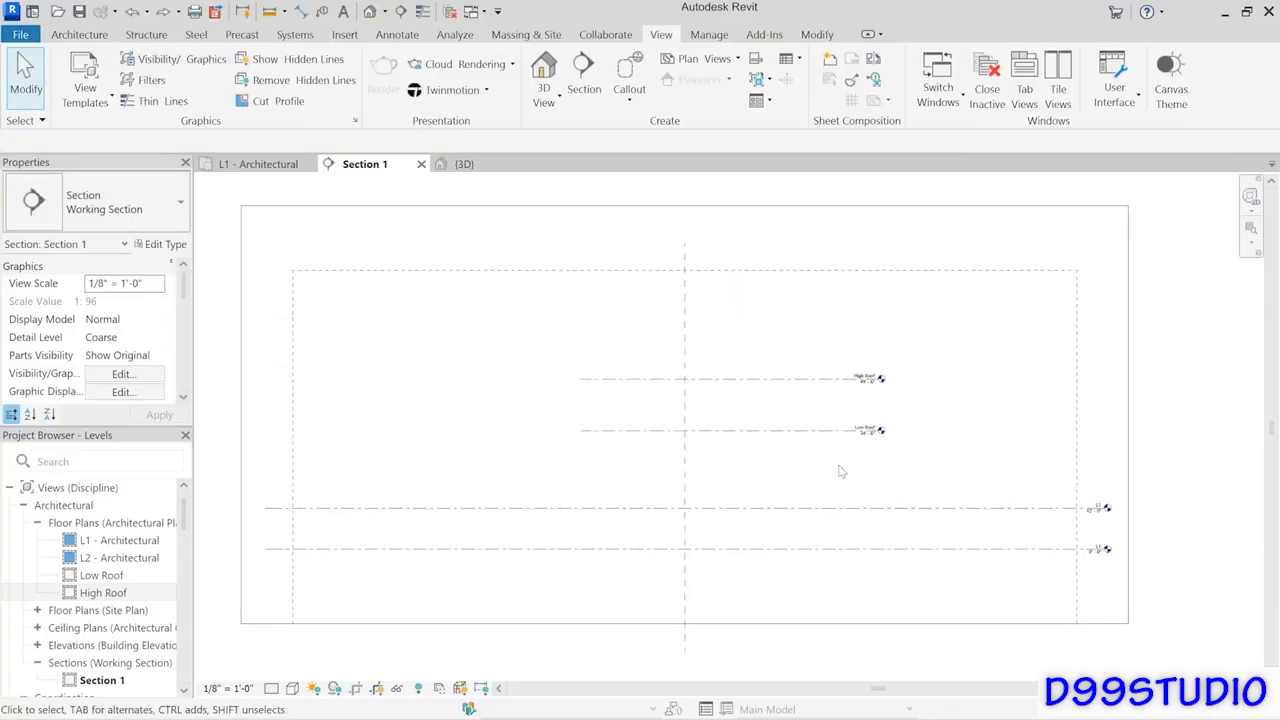
# Assign the Grids and Levels scope box to the High Roof and Low Roof levels.
pyautogui.moveTo(831, 462); pyautogui.dragTo(798, 362)
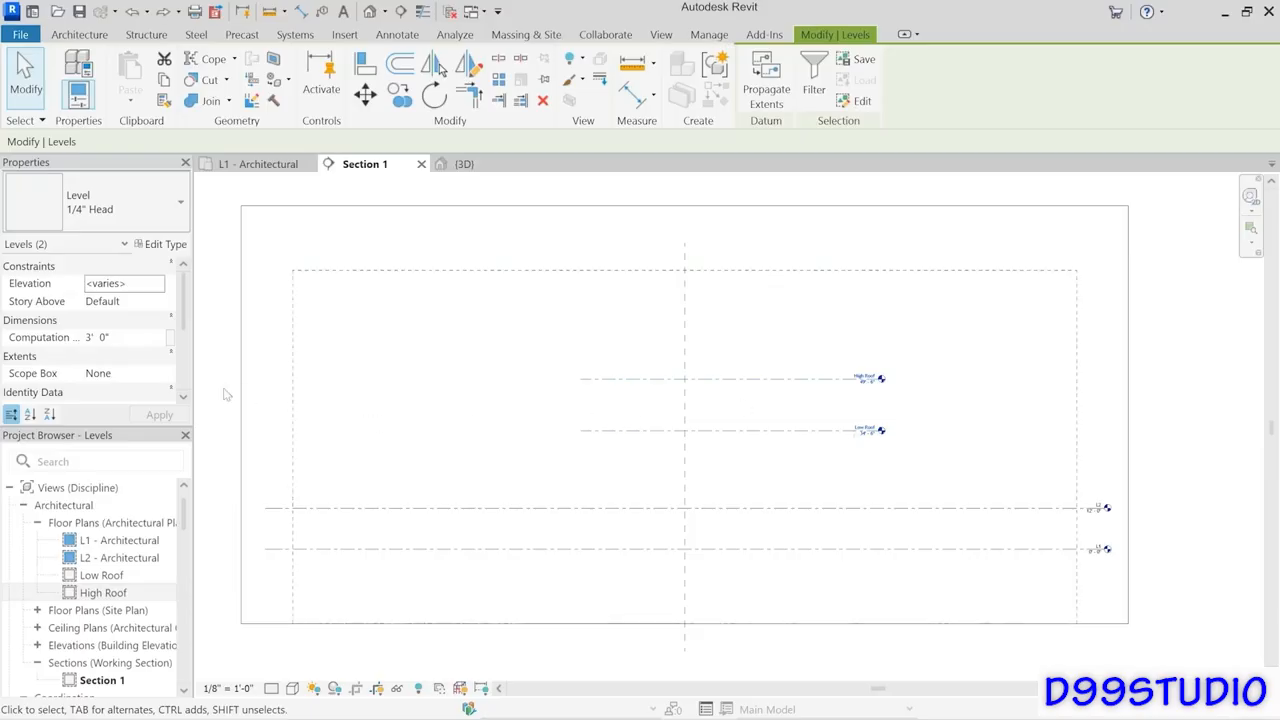
pyautogui.click(155, 376)
pyautogui.click(160, 376)
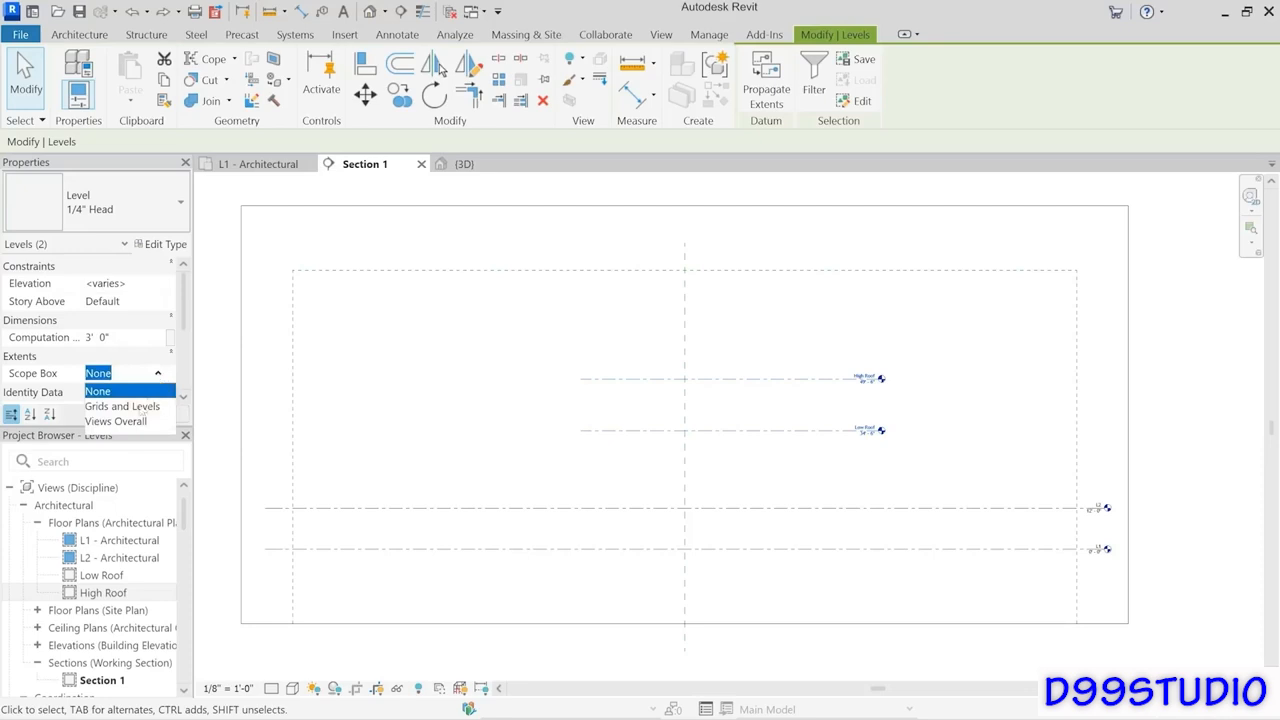
pyautogui.click(138, 406)
pyautogui.click(142, 414)
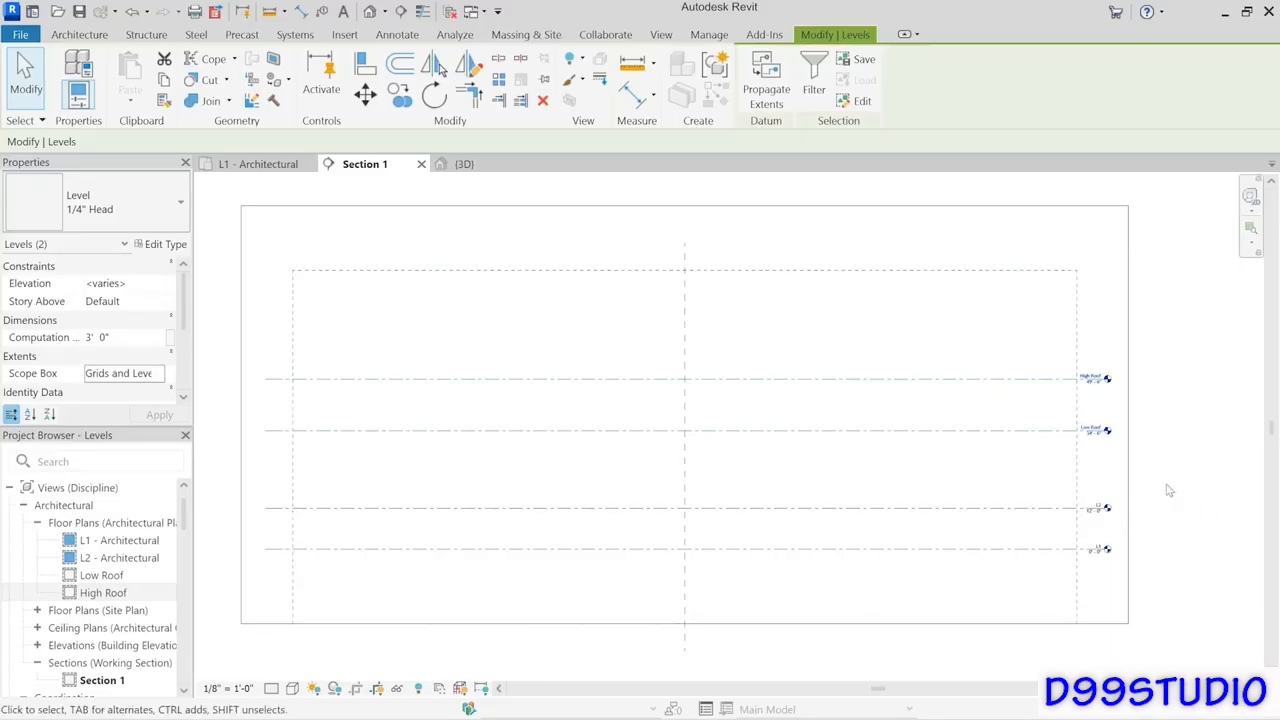
# Copy level L1 straight down by 5 feet to add a level below it.
pyautogui.scroll(2, 1117, 591)
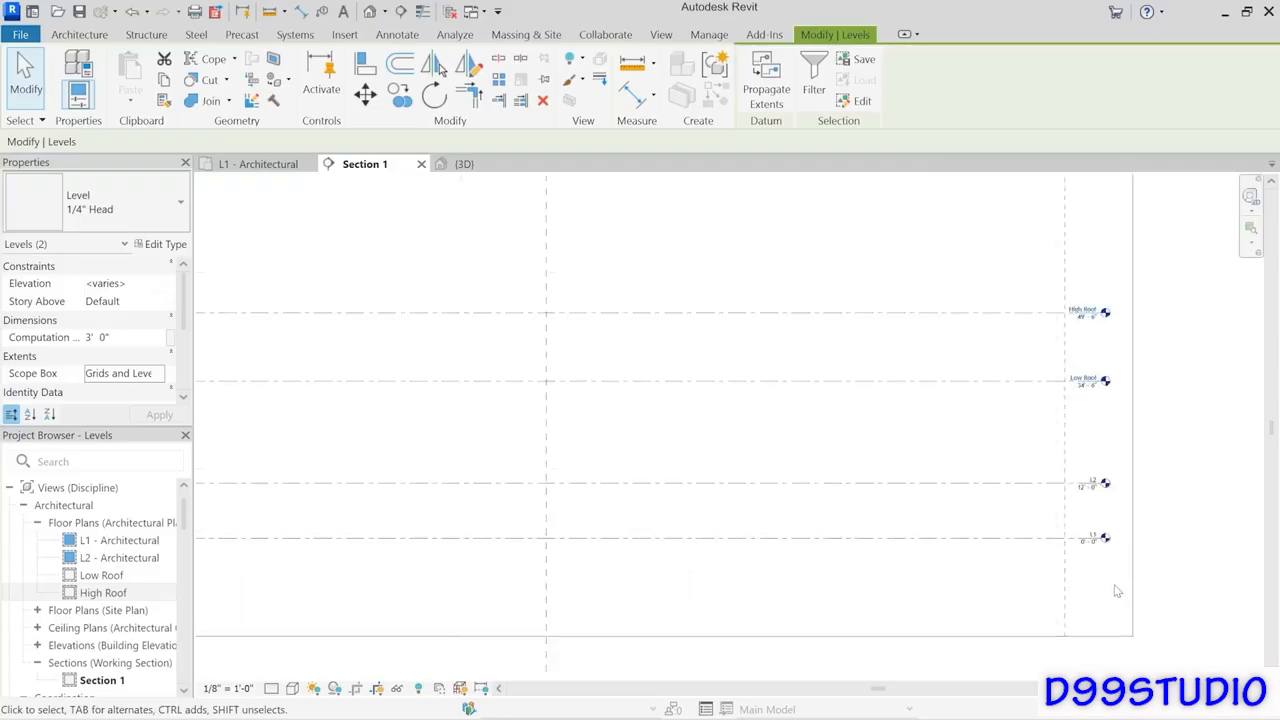
pyautogui.scroll(1, 1114, 594)
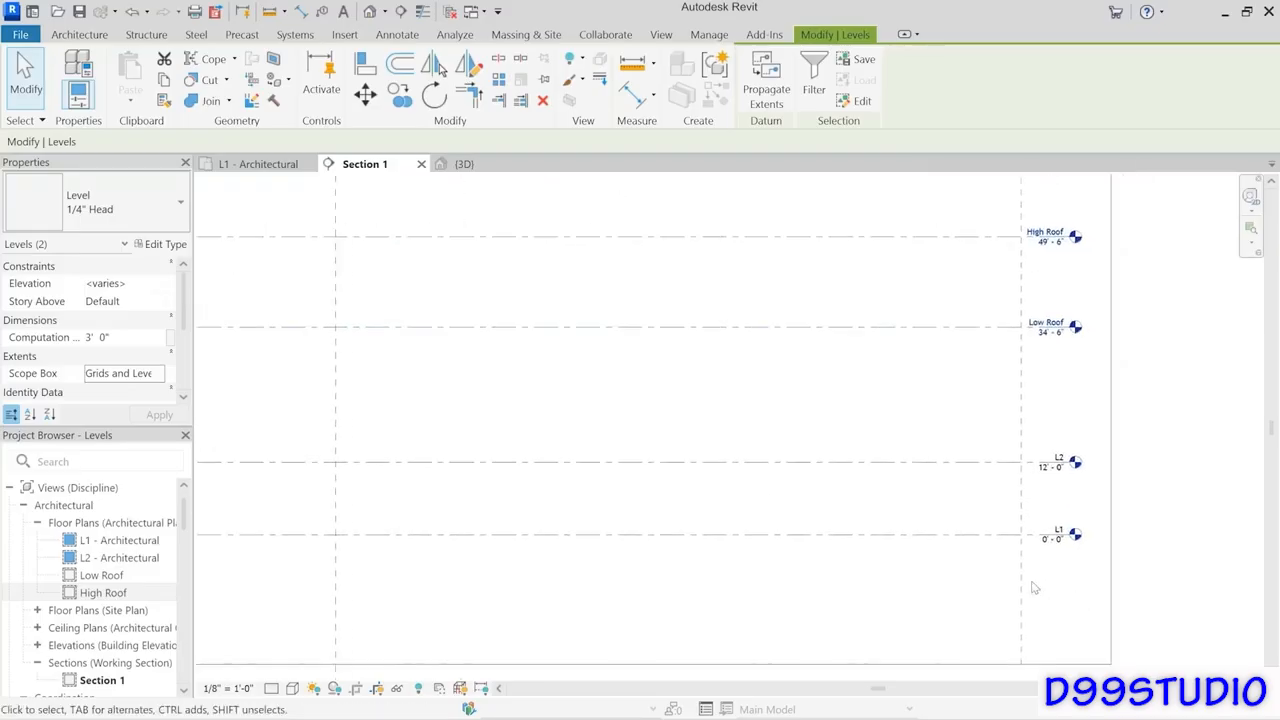
pyautogui.click(979, 535)
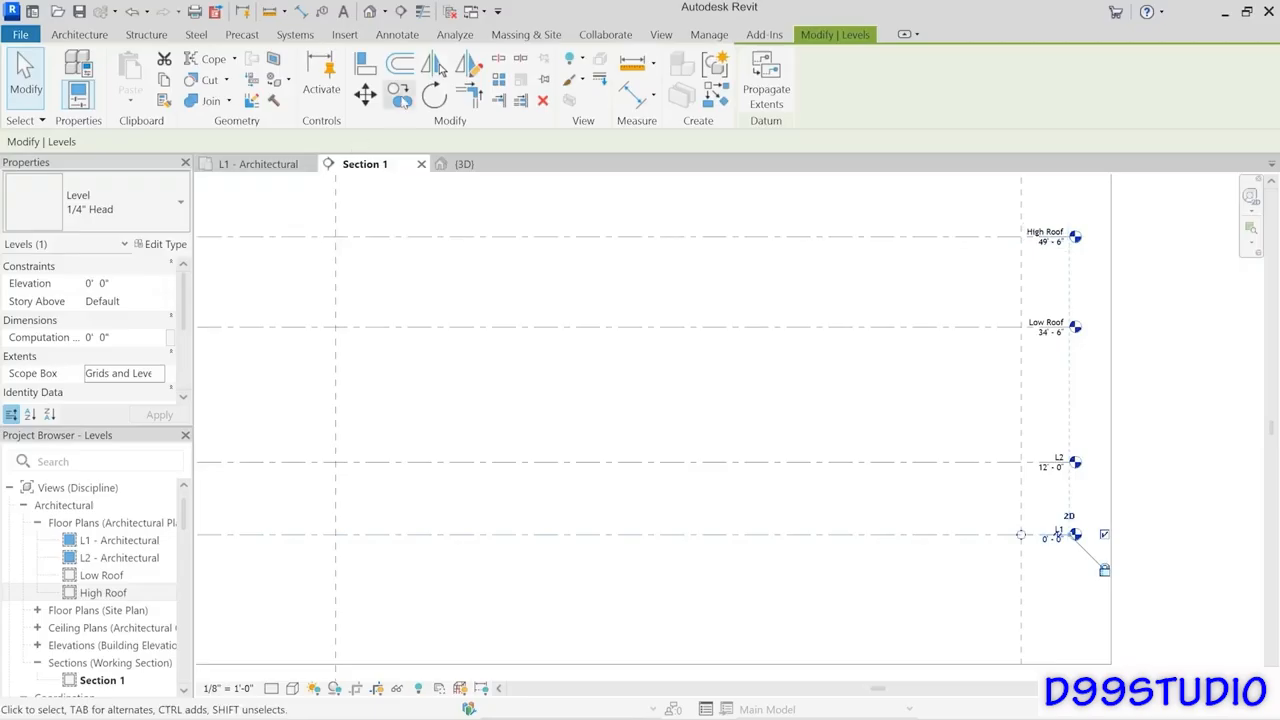
pyautogui.click(399, 95)
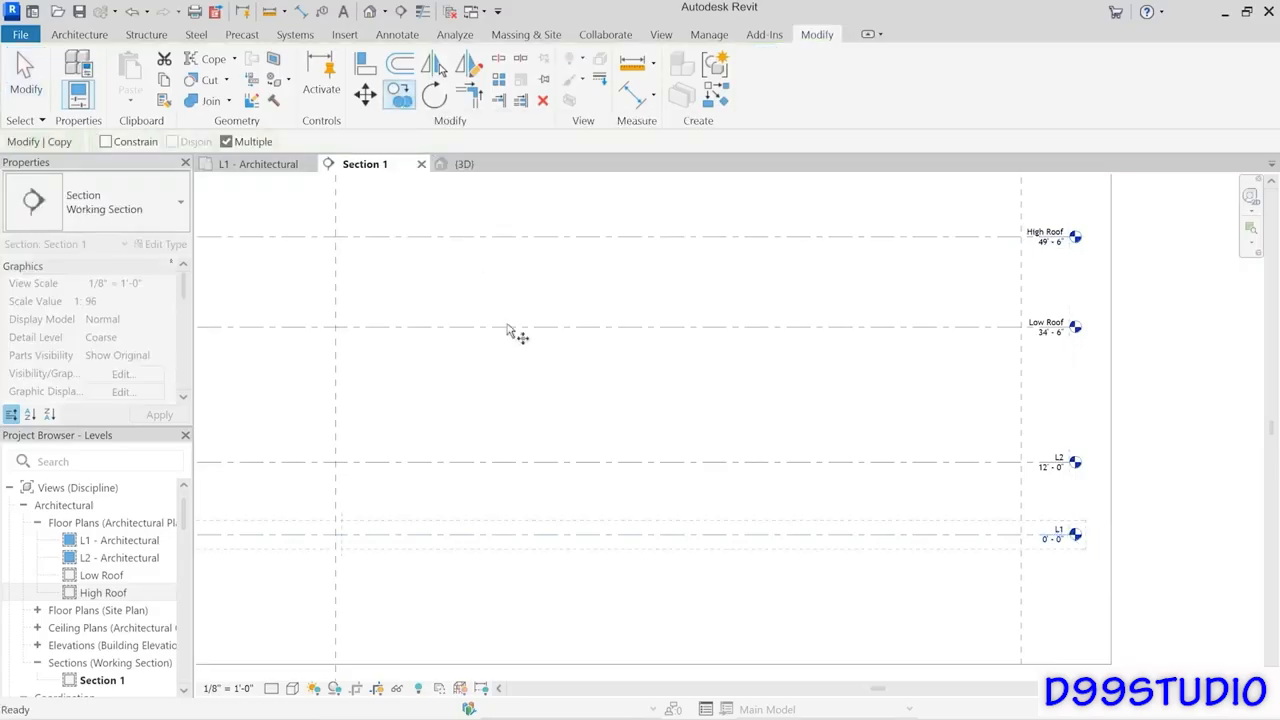
pyautogui.click(642, 536)
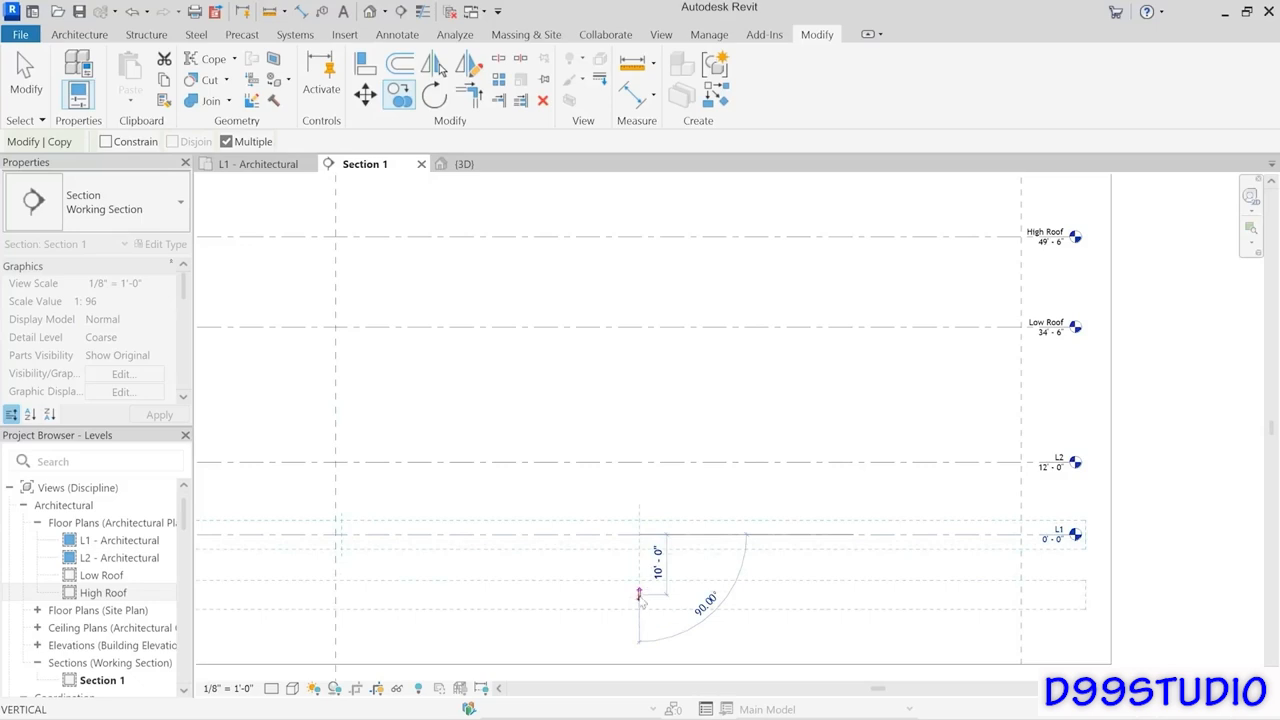
pyautogui.write('5')
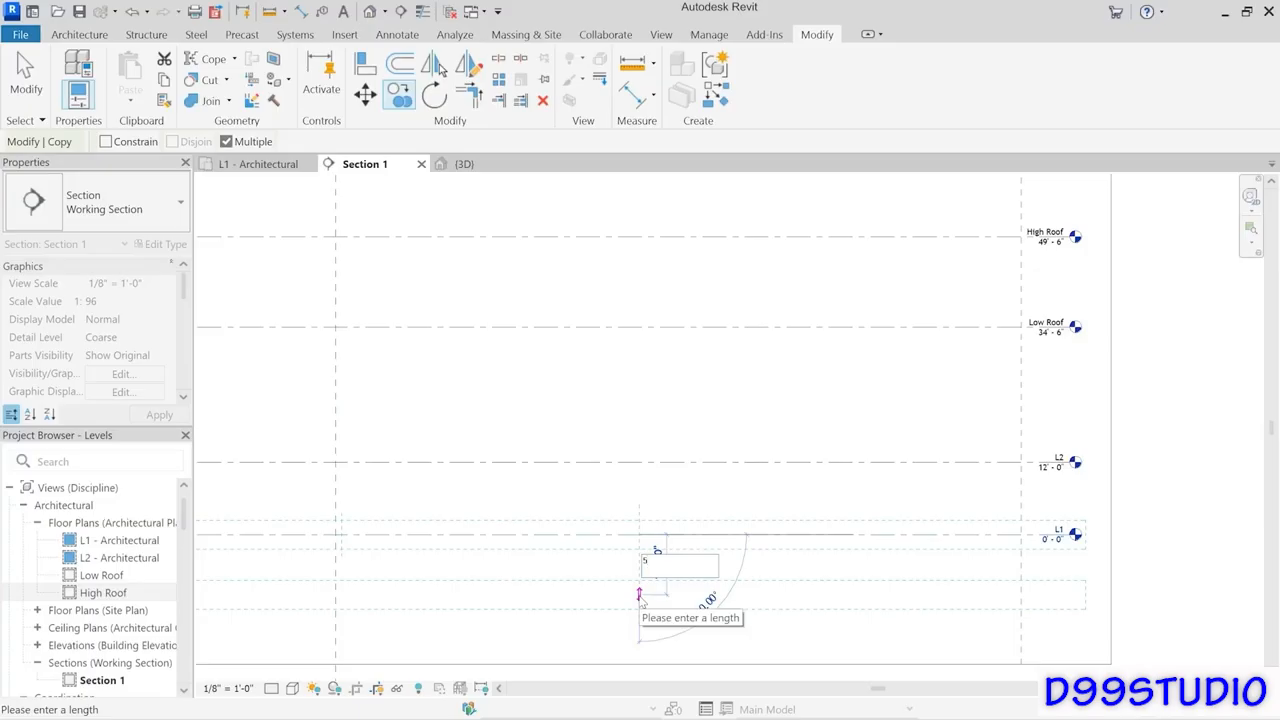
pyautogui.press('Return')
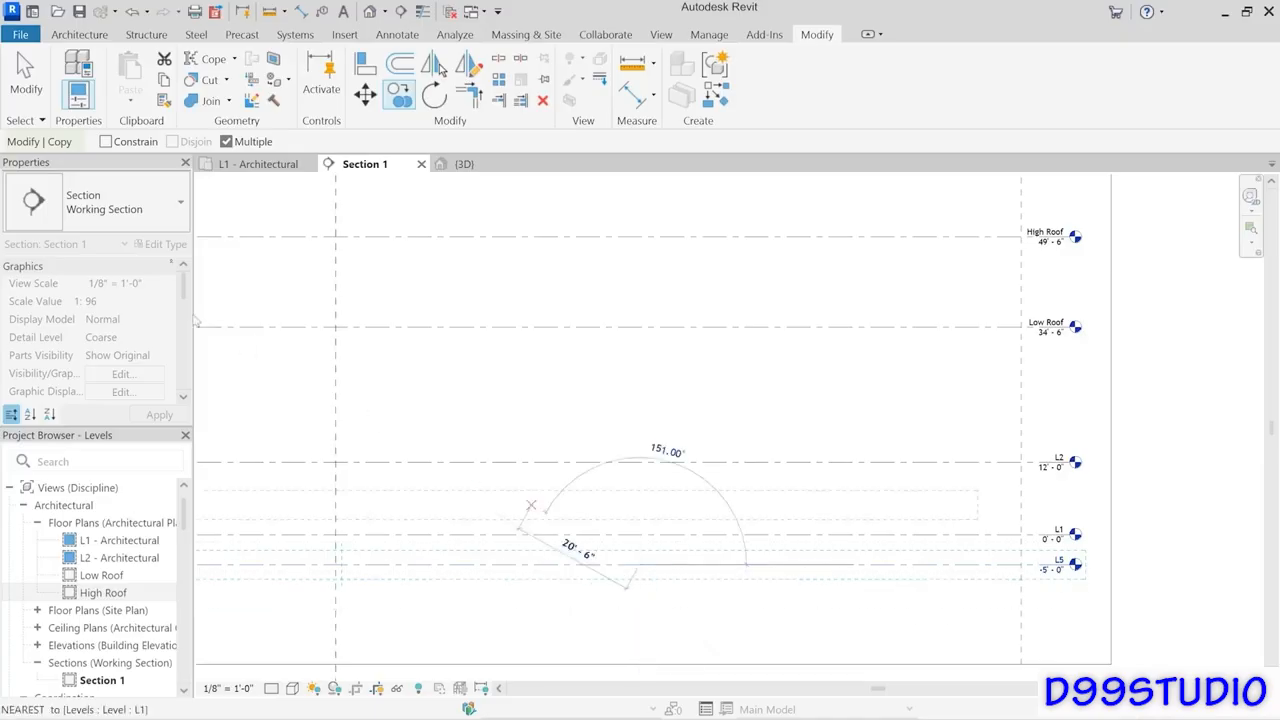
pyautogui.press('Escape')
pyautogui.press('Escape')
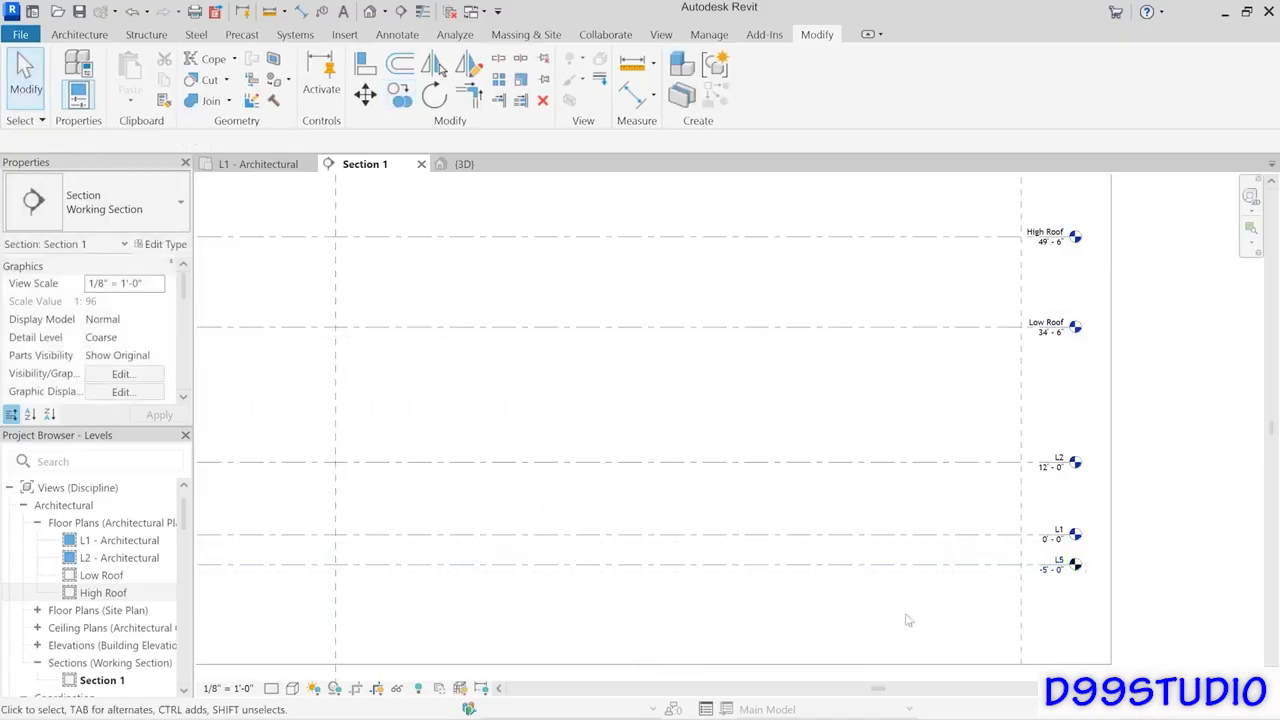
# Rename the new level below L1 as Top of Footing.
pyautogui.click(1075, 565)
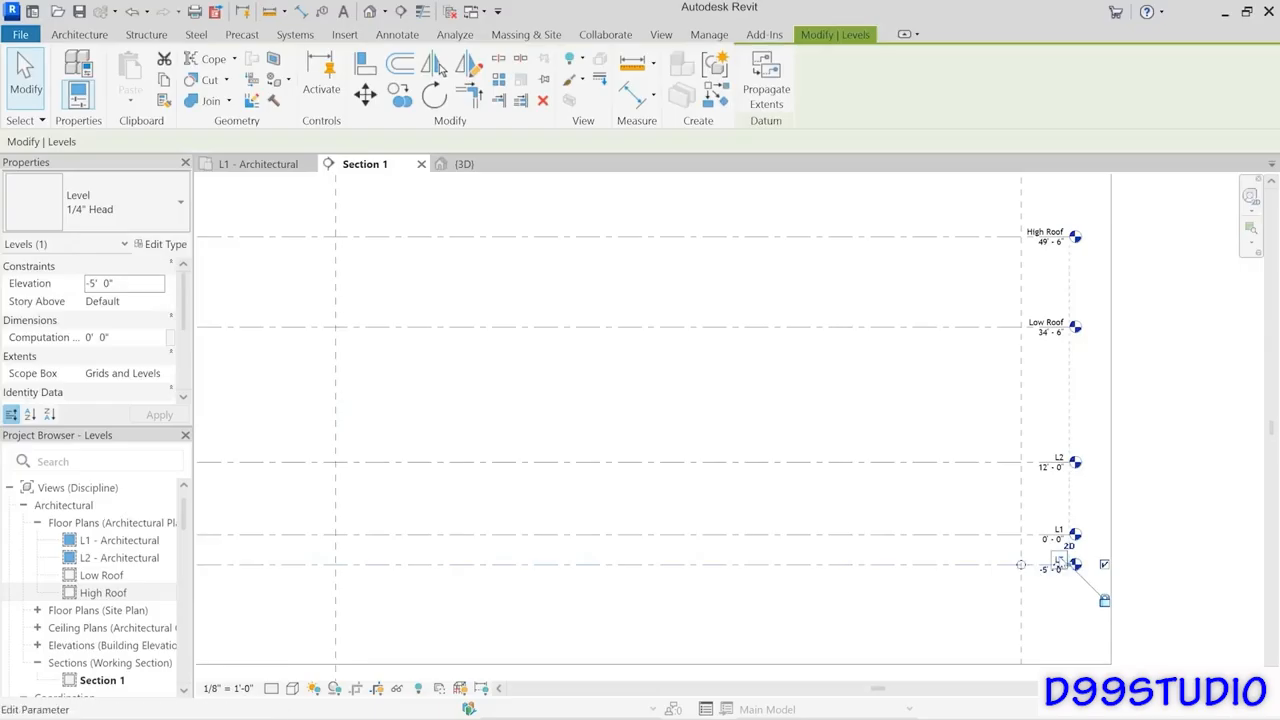
pyautogui.click(1048, 562)
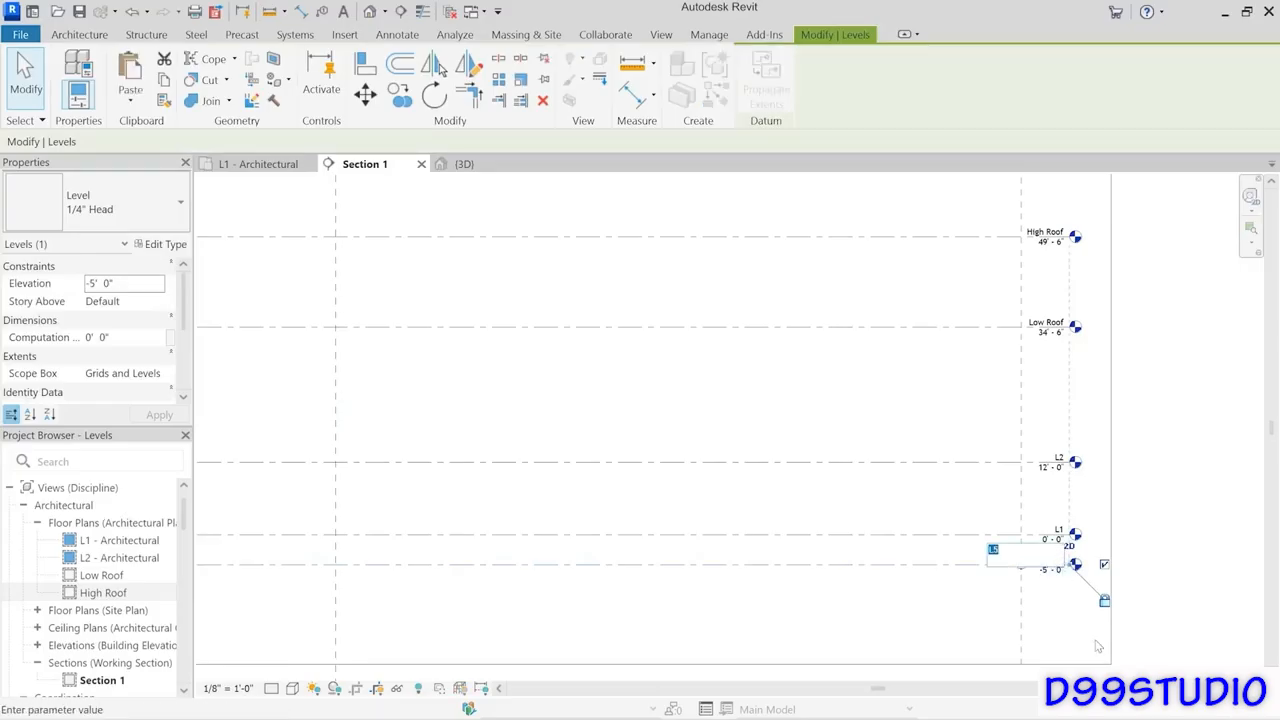
pyautogui.write('Top of Footing')
pyautogui.press('Return')
pyautogui.click(960, 647)
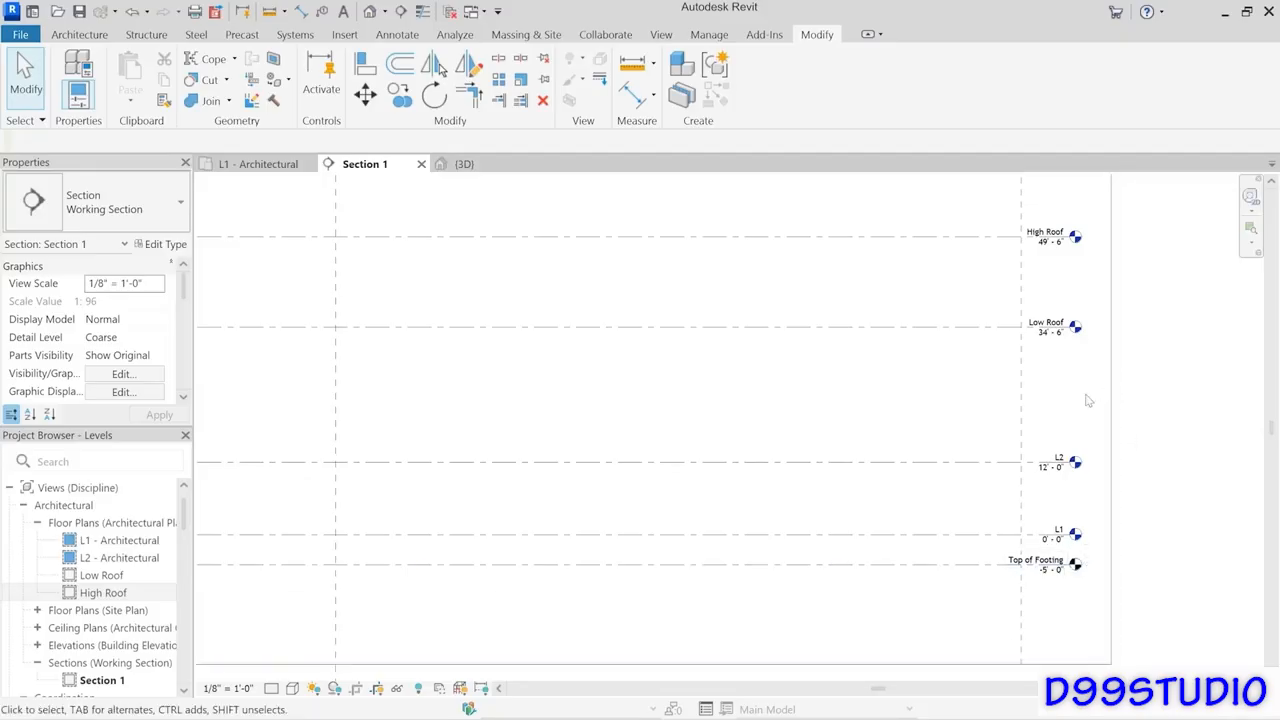
# Set the elevation of level L2 to 10' 0".
pyautogui.scroll(3, 1088, 400)
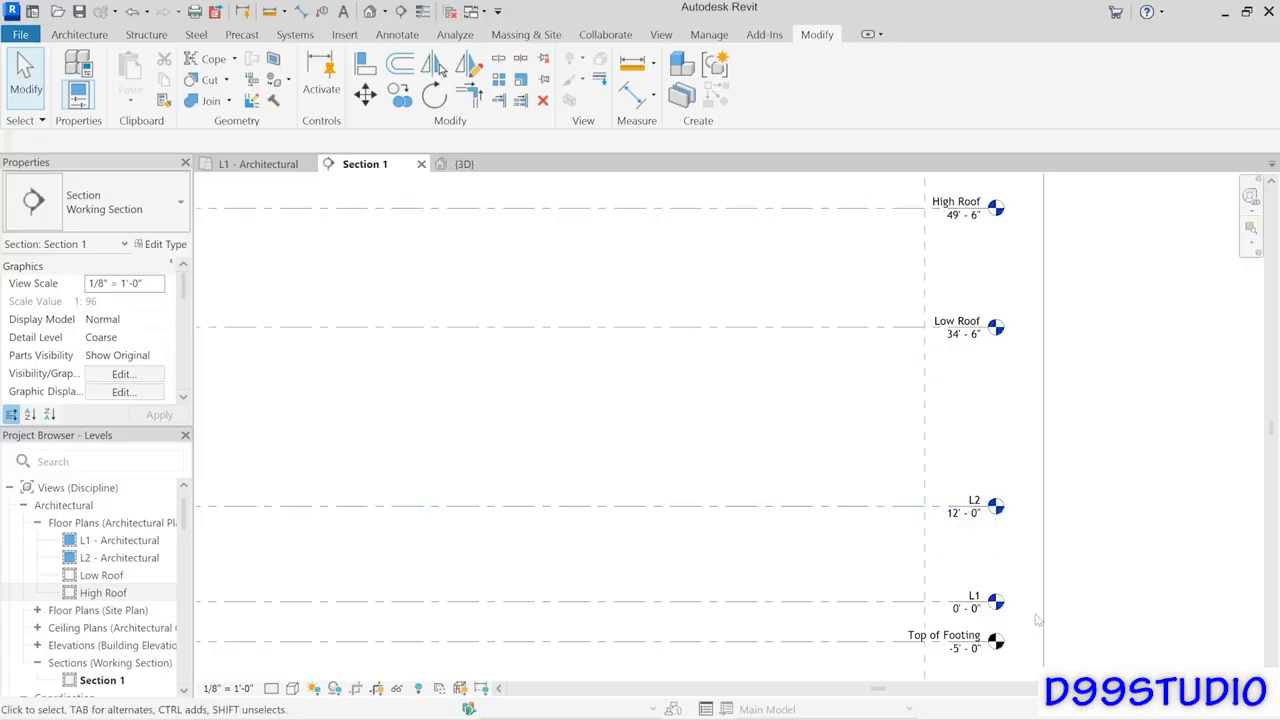
pyautogui.click(900, 507)
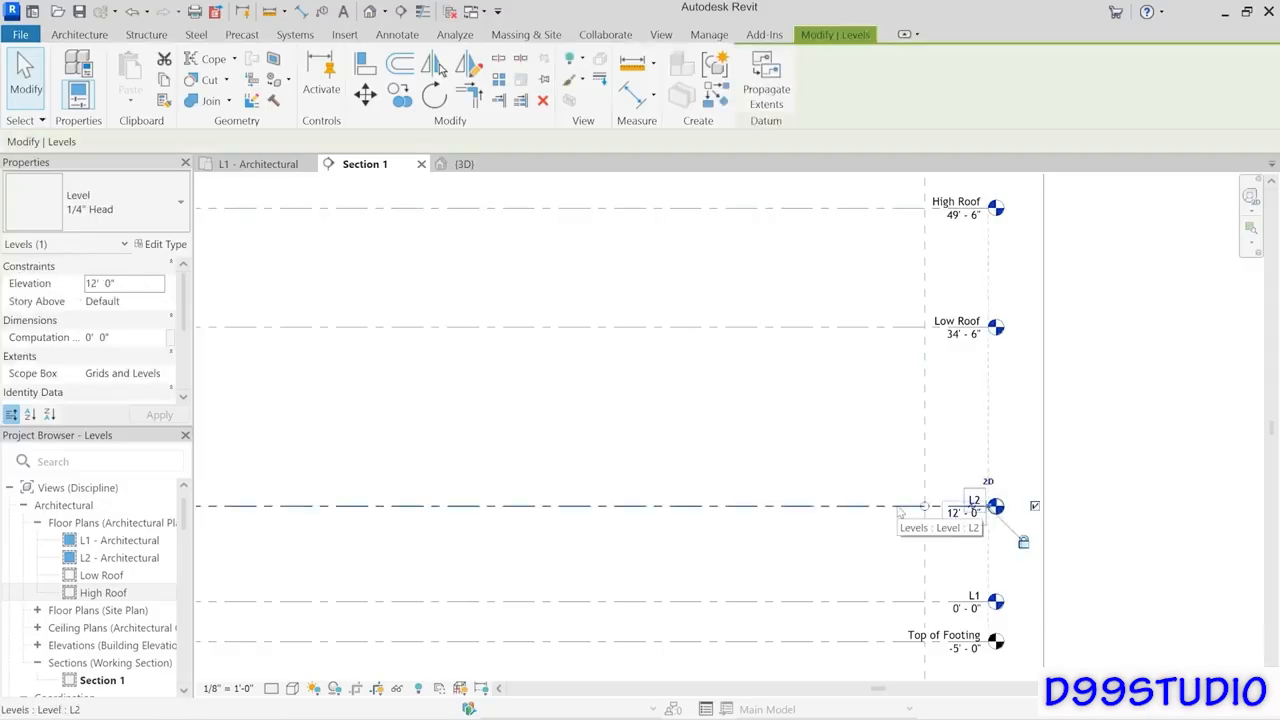
pyautogui.click(962, 512)
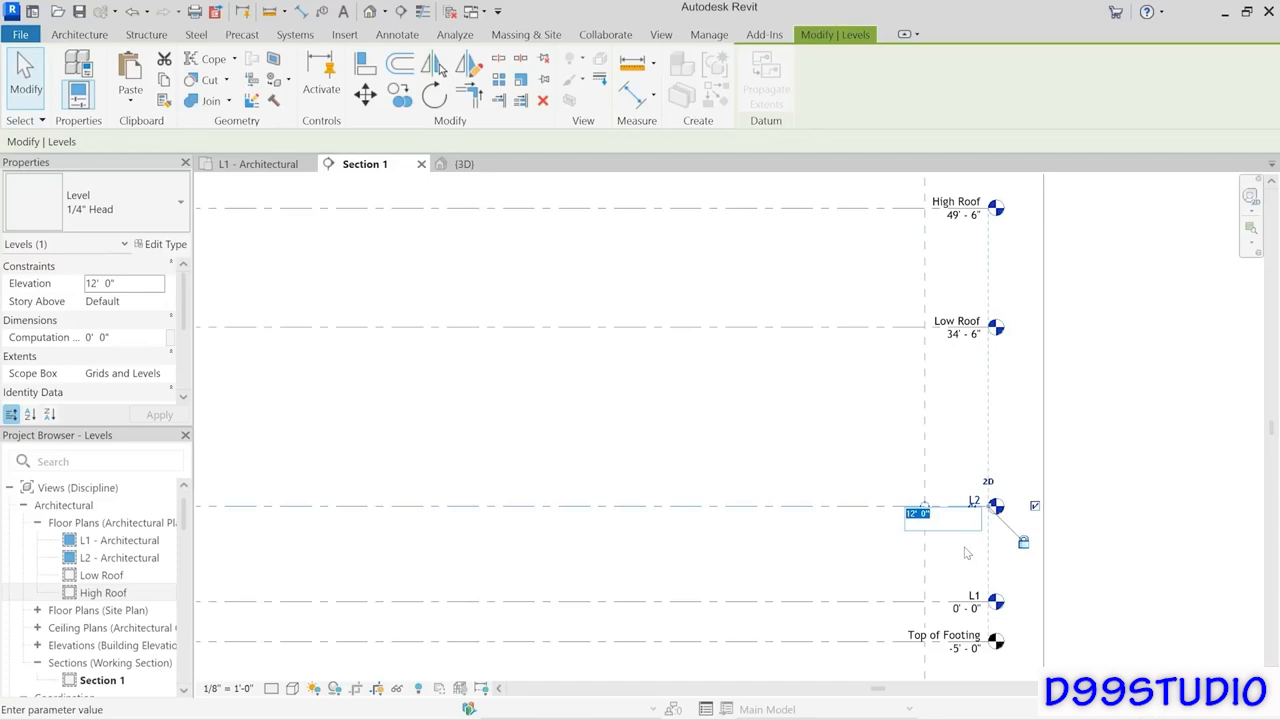
pyautogui.write('10')
pyautogui.press('Return')
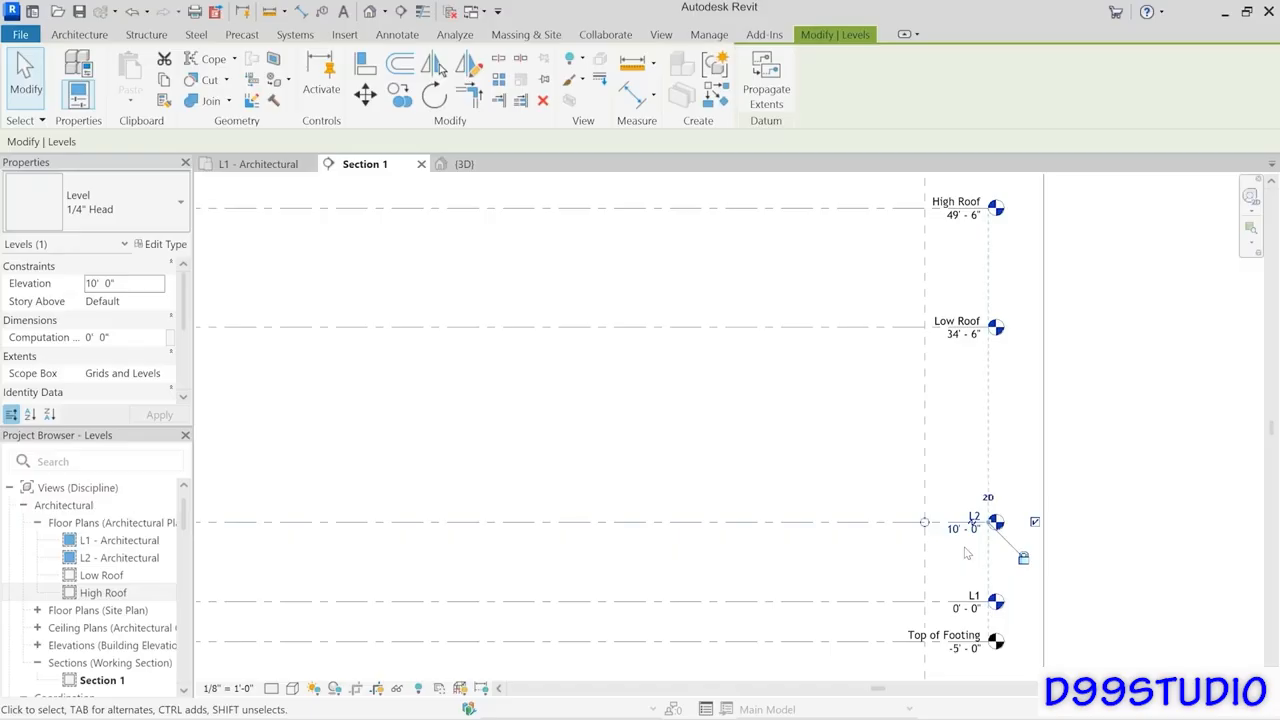
# Set the elevation of the Low Roof level to 12' 8".
pyautogui.click(858, 332)
pyautogui.click(955, 337)
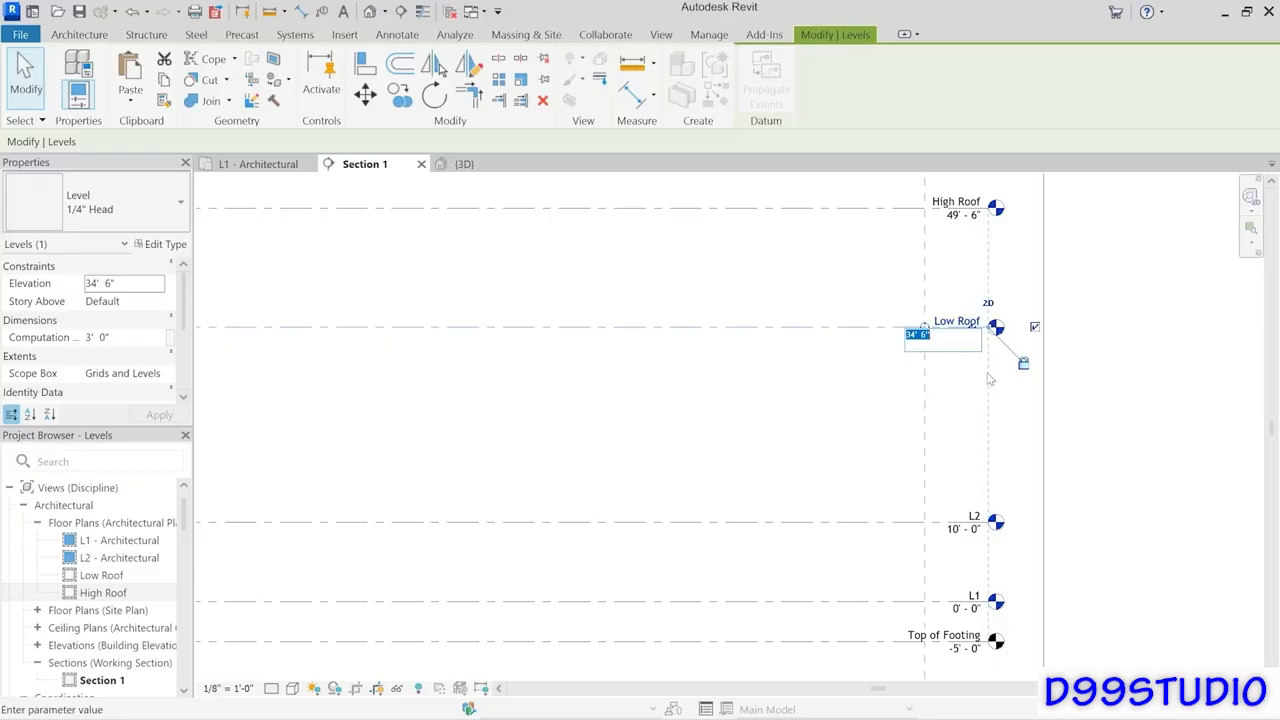
pyautogui.write('1')
pyautogui.press('BackSpace')
pyautogui.write('8')
pyautogui.press('Return')
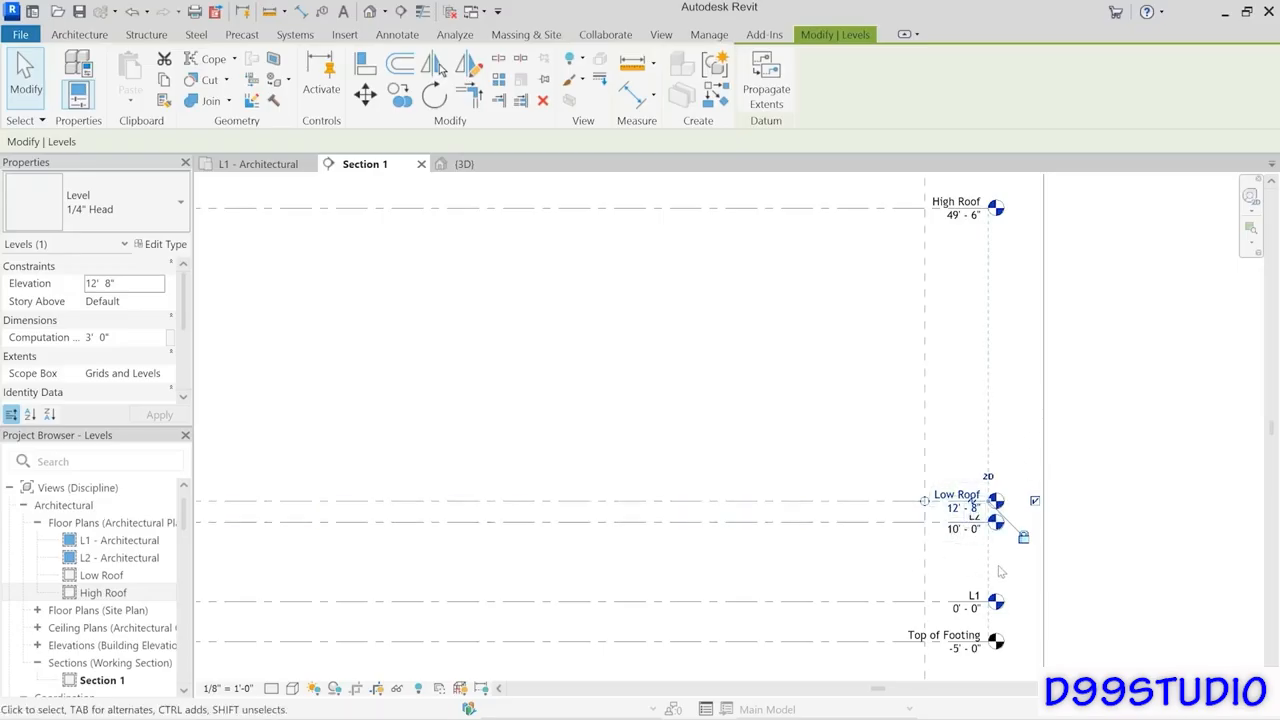
# Add an elbow to the Low Roof level line and offset its head upward, clear of the L2 label.
pyautogui.click(975, 508)
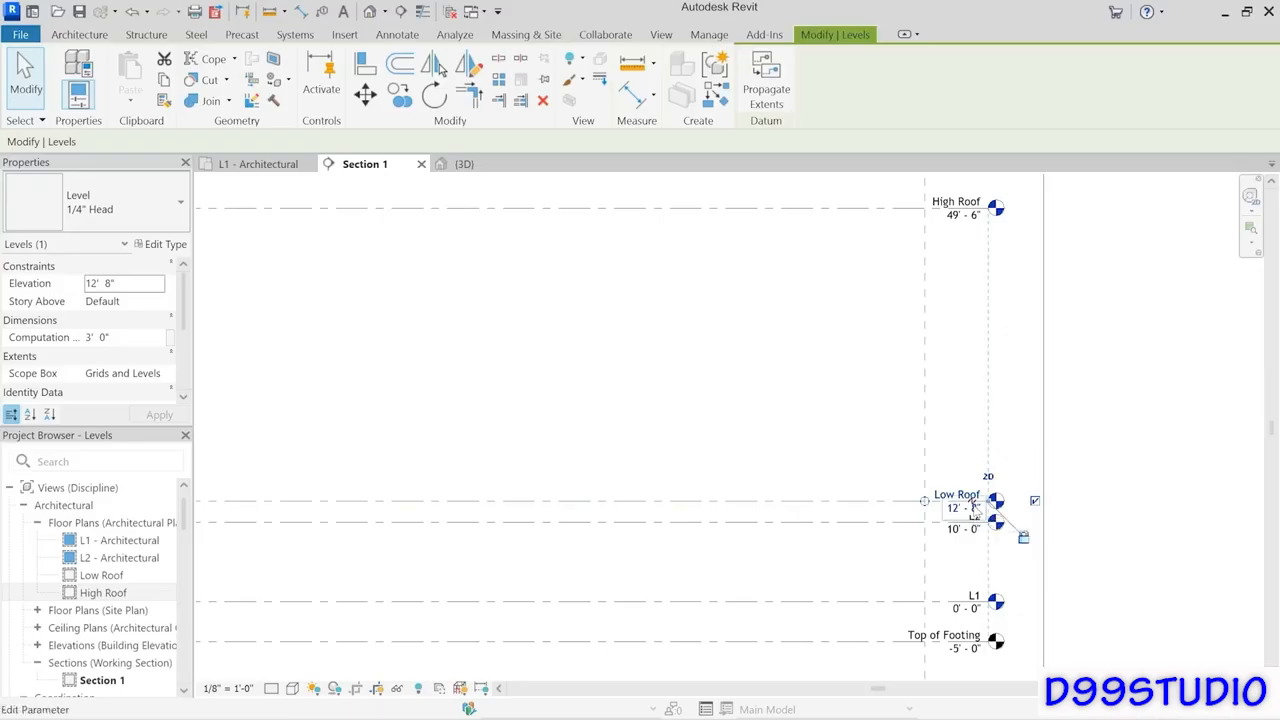
pyautogui.press('Tab')
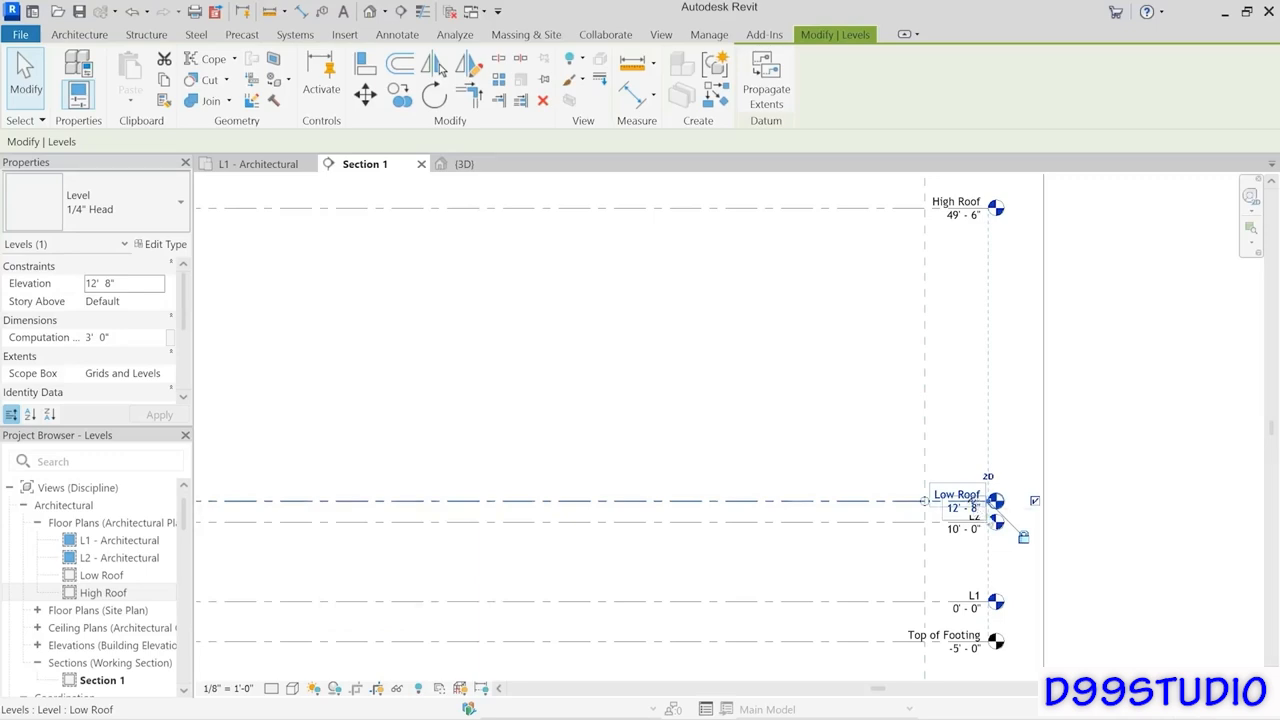
pyautogui.click(975, 514)
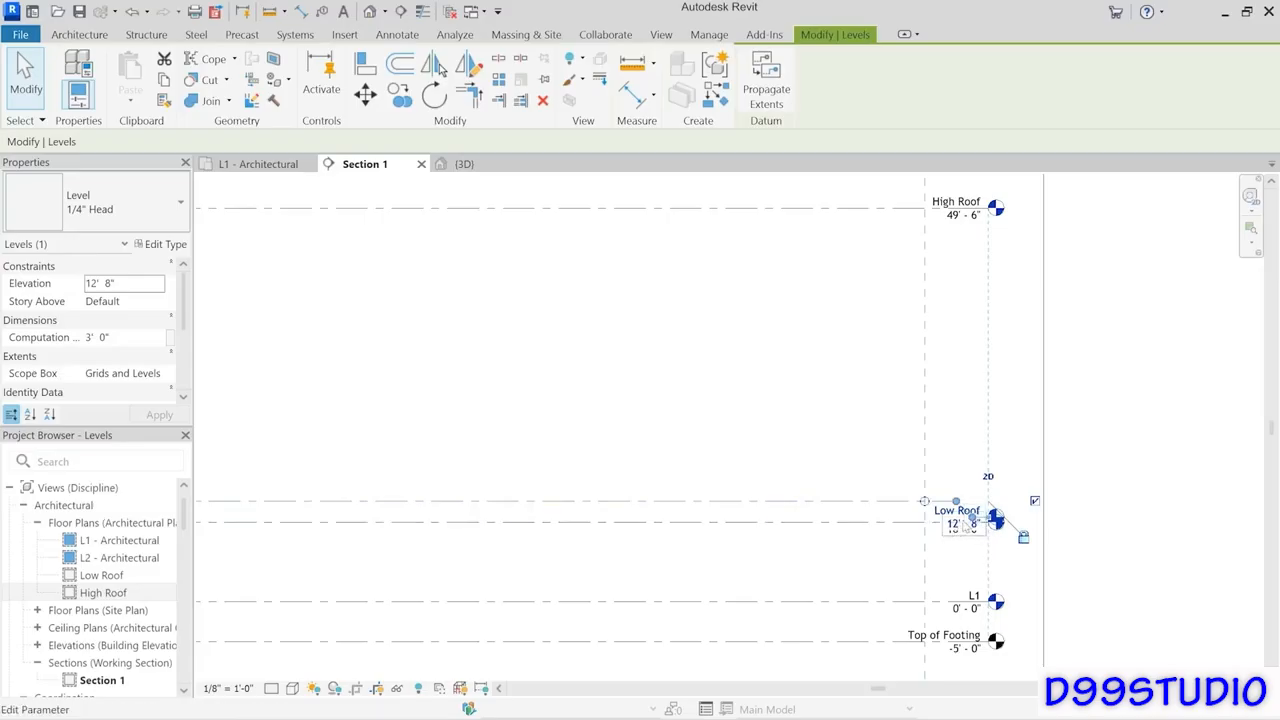
pyautogui.moveTo(972, 521); pyautogui.dragTo(916, 472)
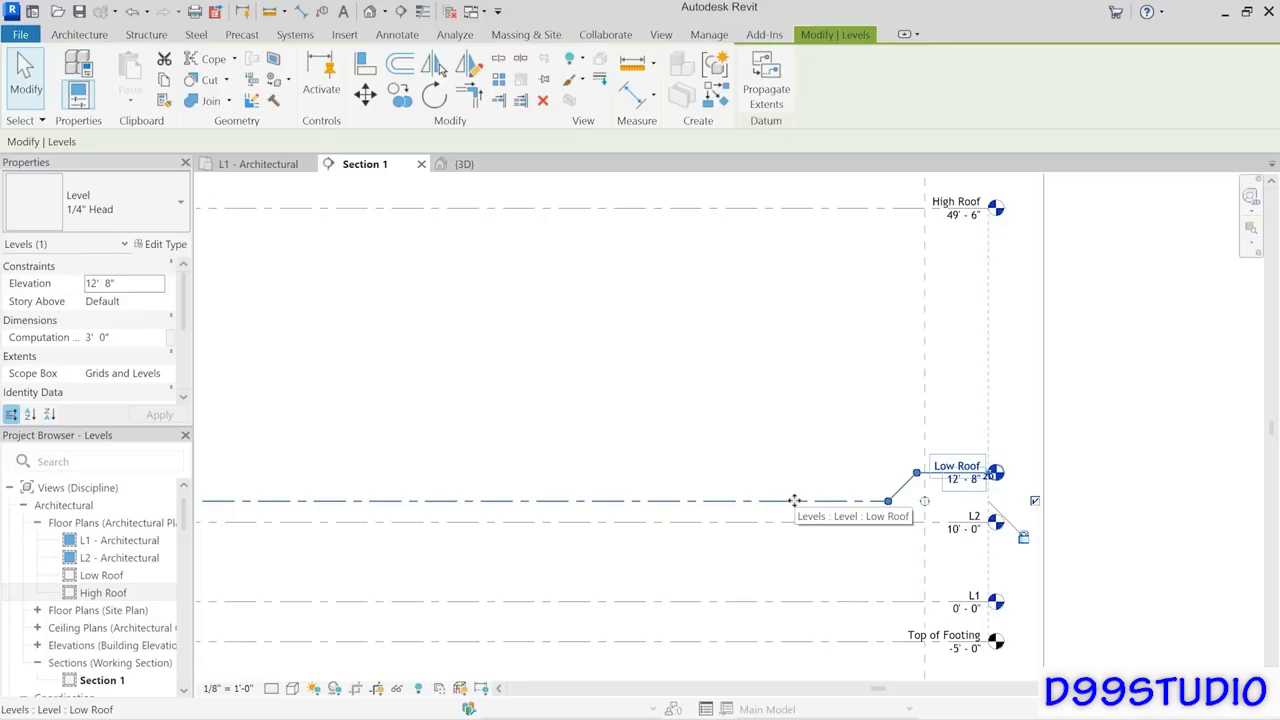
# Set the elevation of the High Roof level to 20' 0".
pyautogui.click(893, 208)
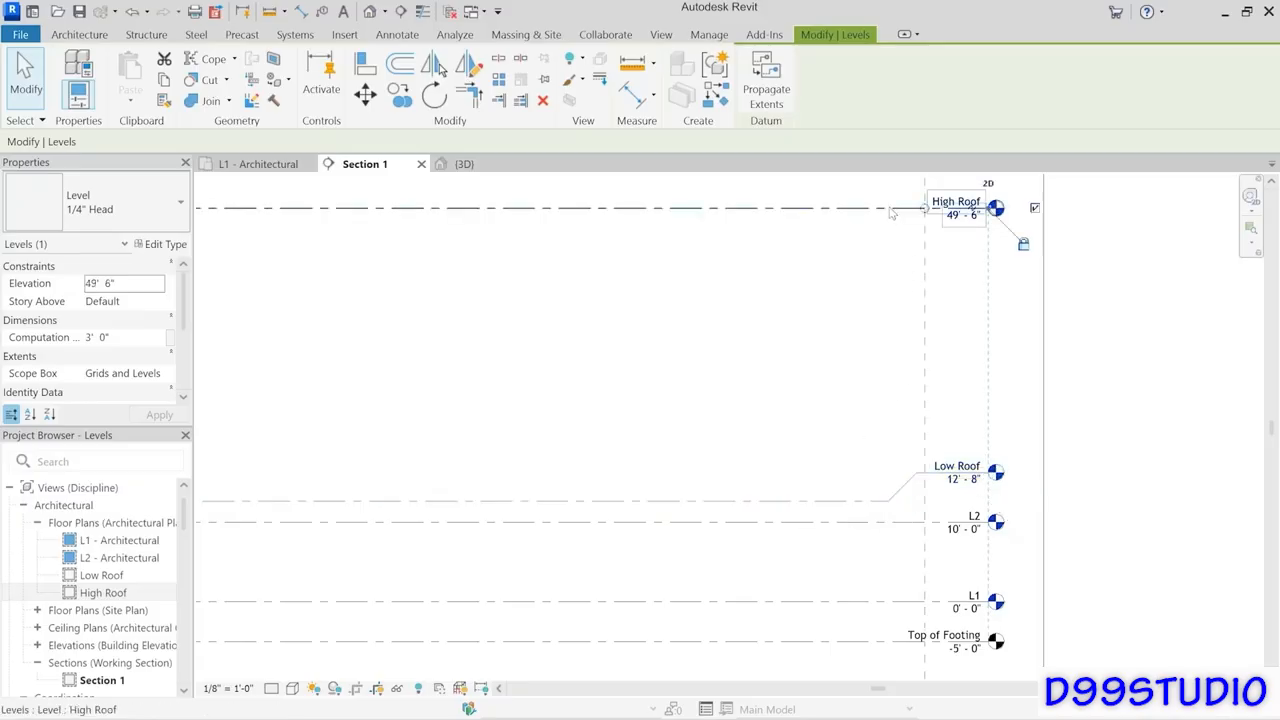
pyautogui.click(962, 214)
pyautogui.write('20')
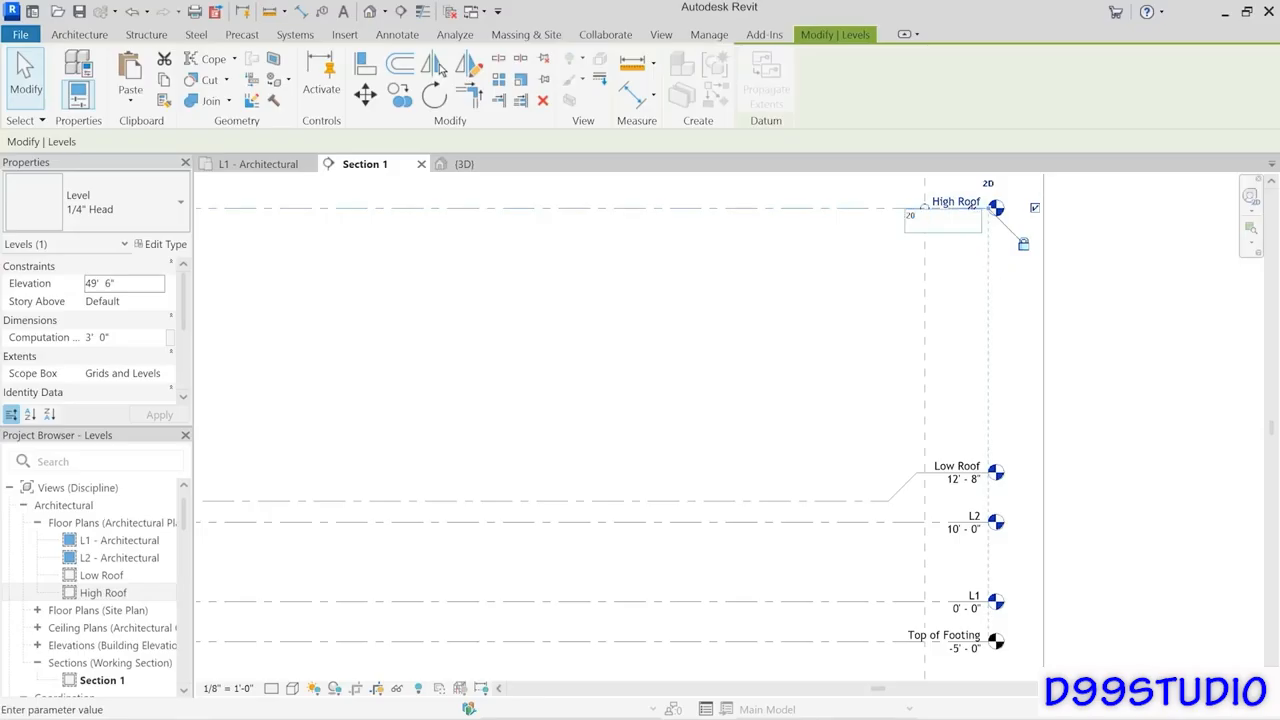
pyautogui.press('Return')
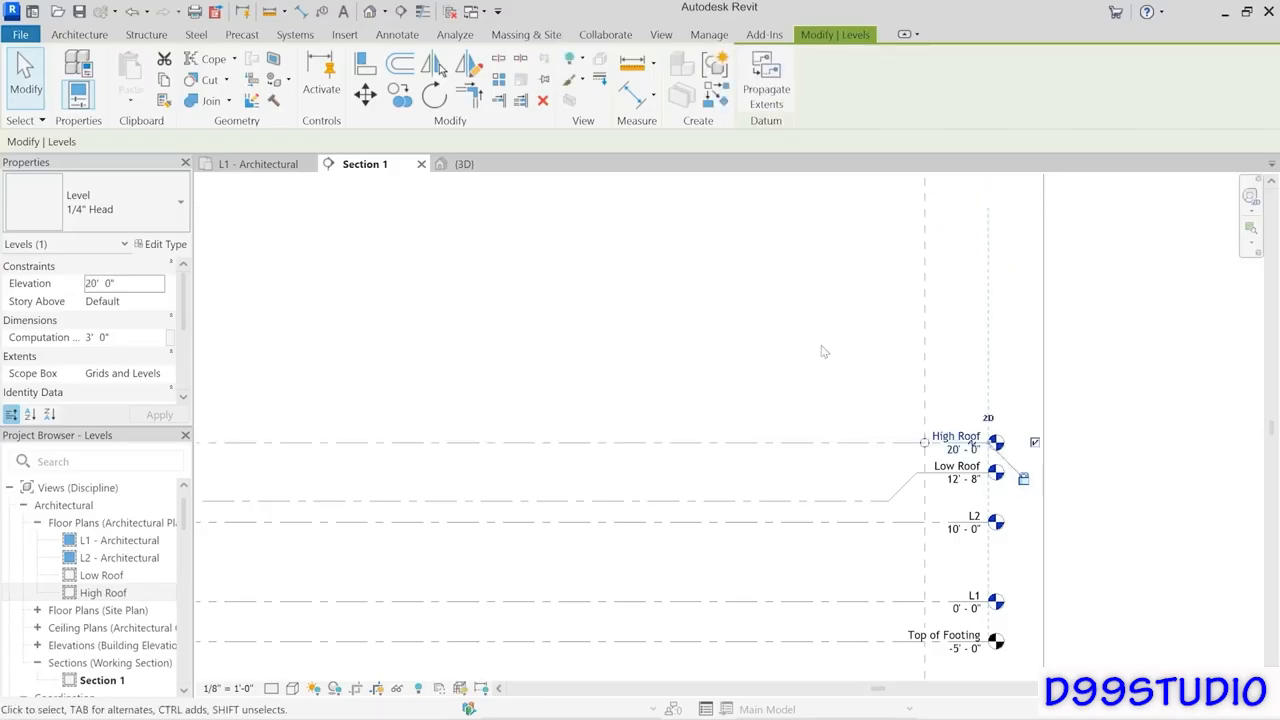
pyautogui.click(824, 351)
pyautogui.moveTo(911, 510); pyautogui.dragTo(770, 443, button='middle')
pyautogui.scroll(3, 794, 465)
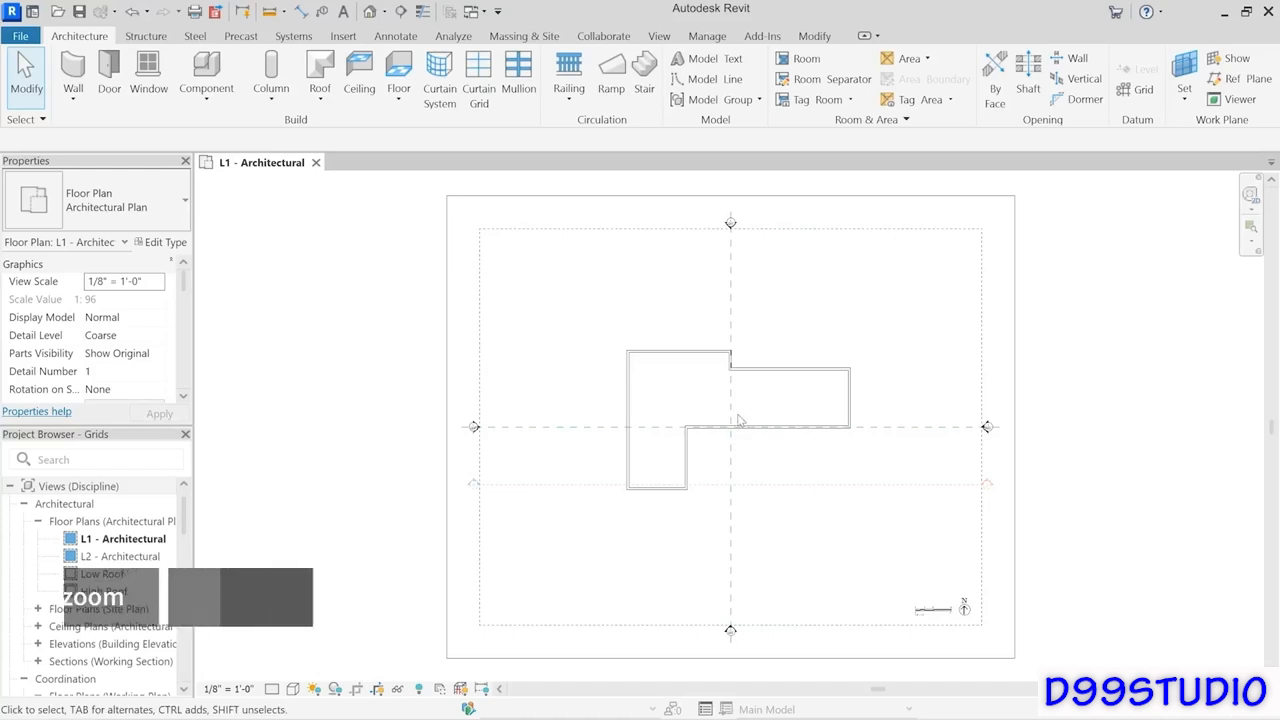
# Draw a slanted grid line at about 105° on the L1 plan, from below the lower-left wing up to just inside the upper wall.
pyautogui.scroll(4, 738, 420)
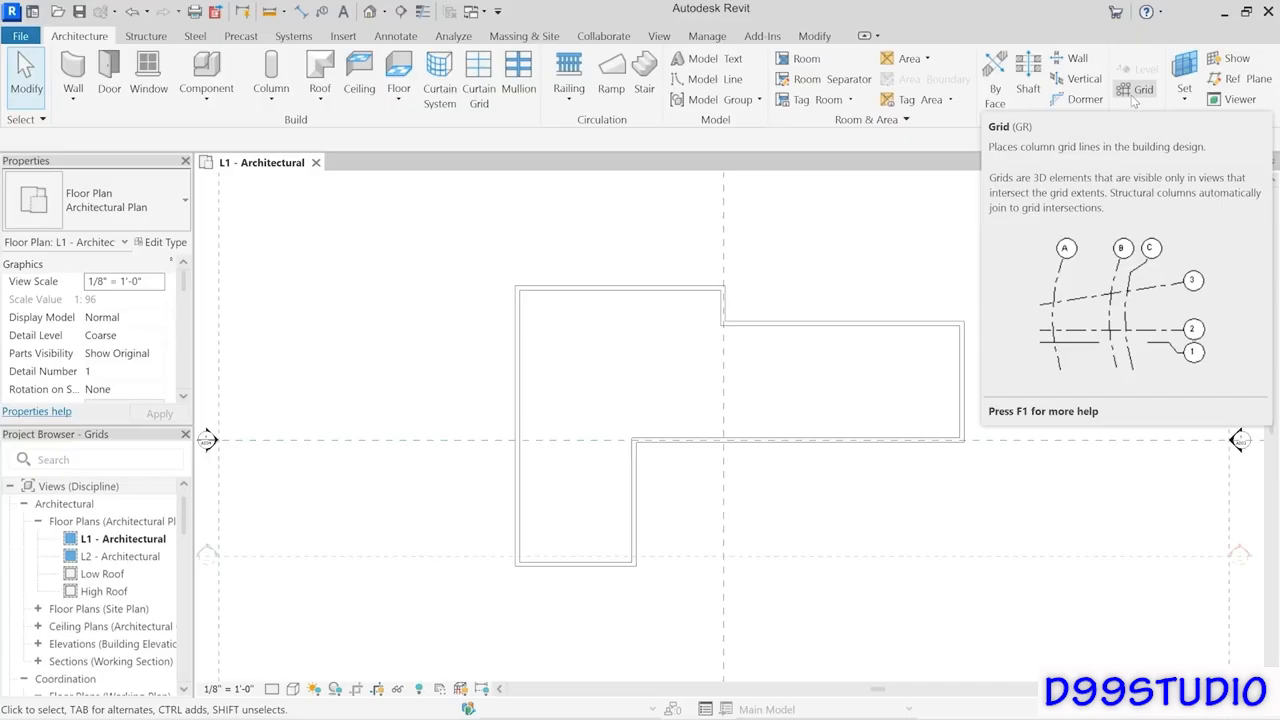
pyautogui.click(1136, 92)
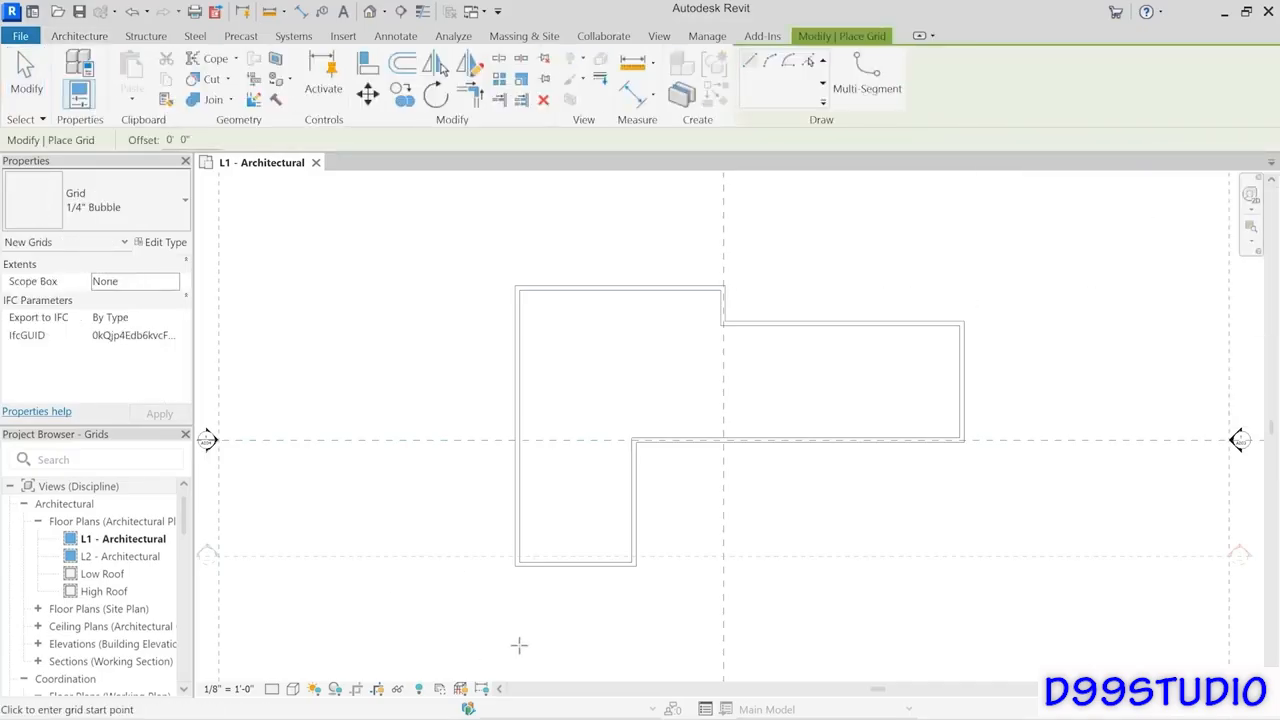
pyautogui.click(538, 610)
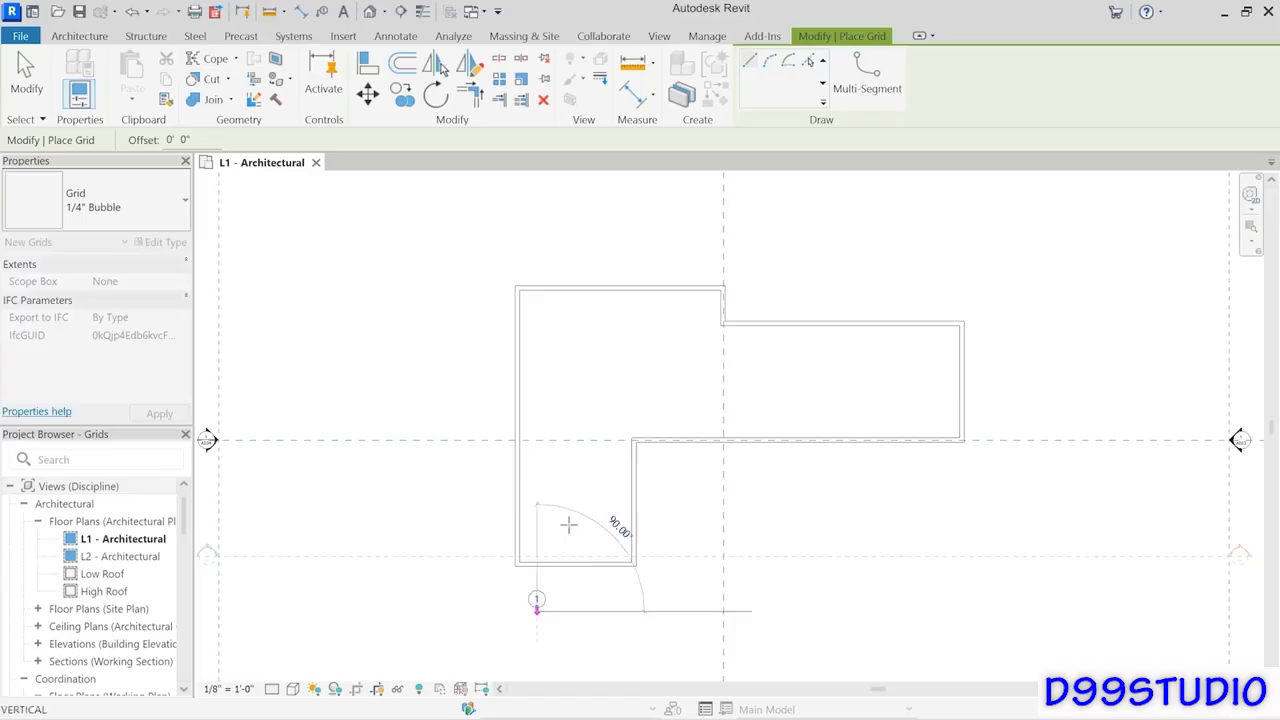
pyautogui.click(613, 326)
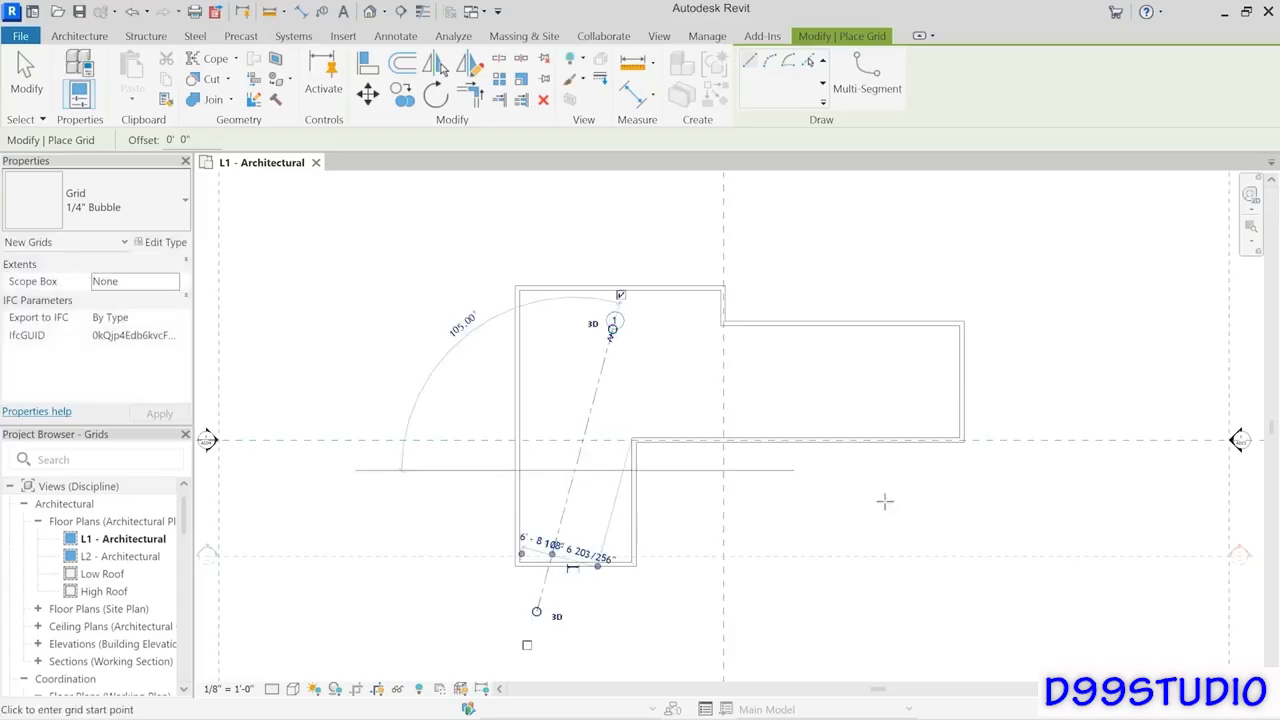
pyautogui.click(31, 101)
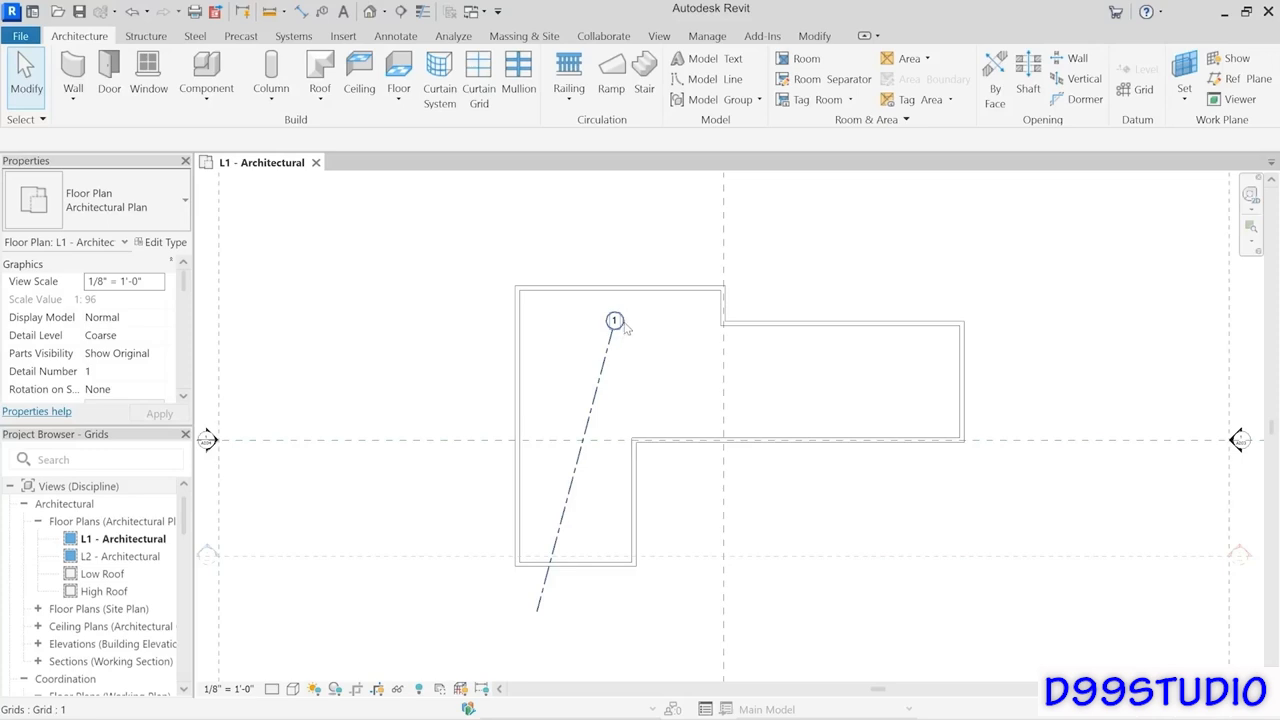
# Delete the slanted grid line and draw a vertical one just inside the far-left wall, from below the lower-left wing to above the upper wall.
pyautogui.click(604, 388)
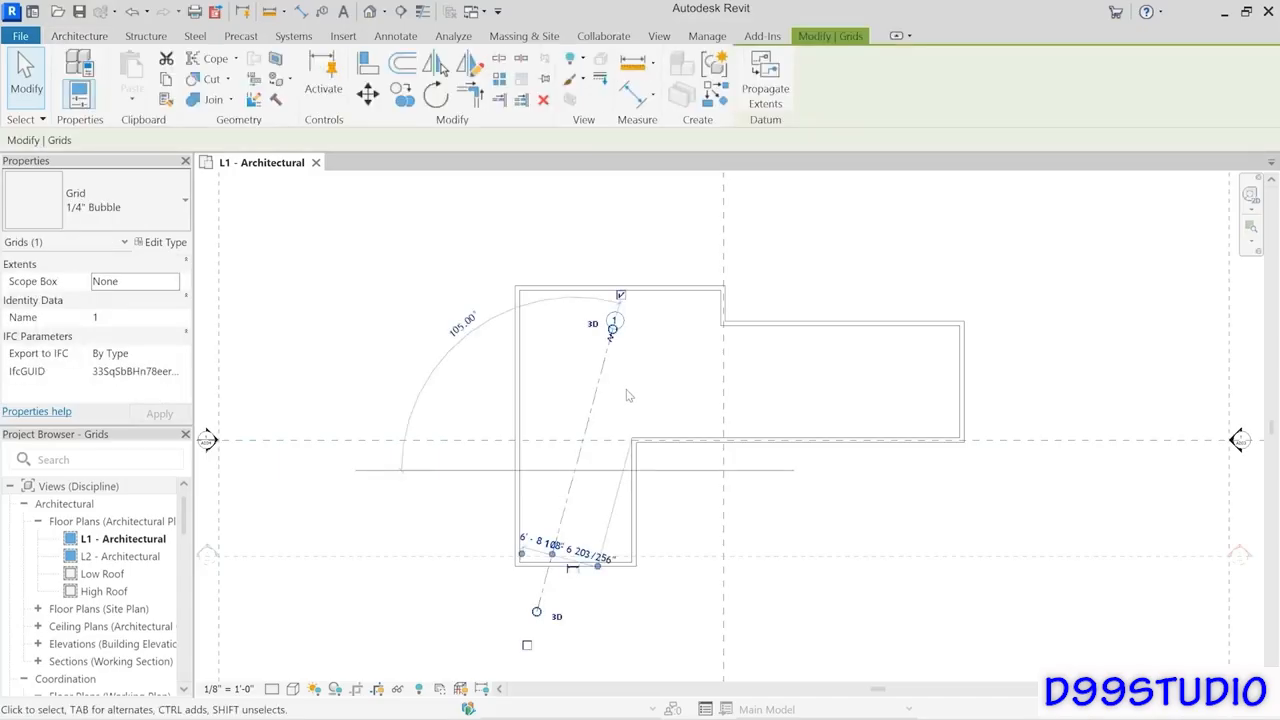
pyautogui.press('Delete')
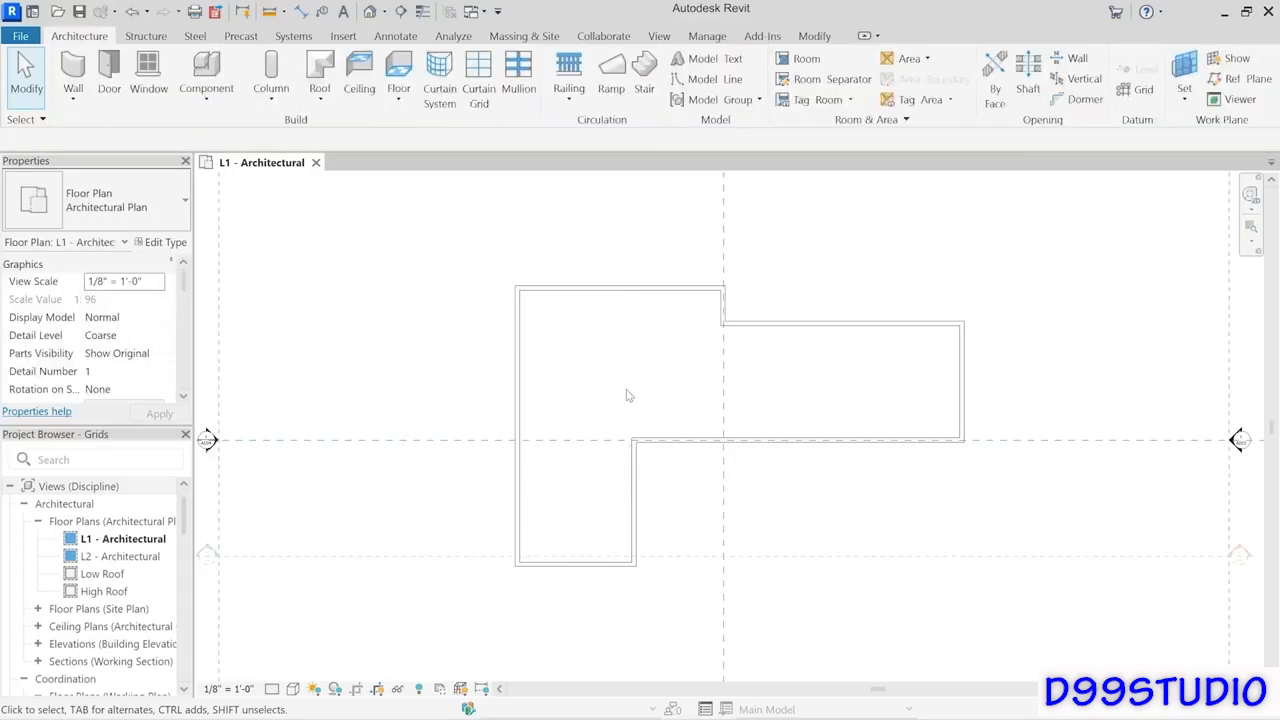
pyautogui.click(1140, 90)
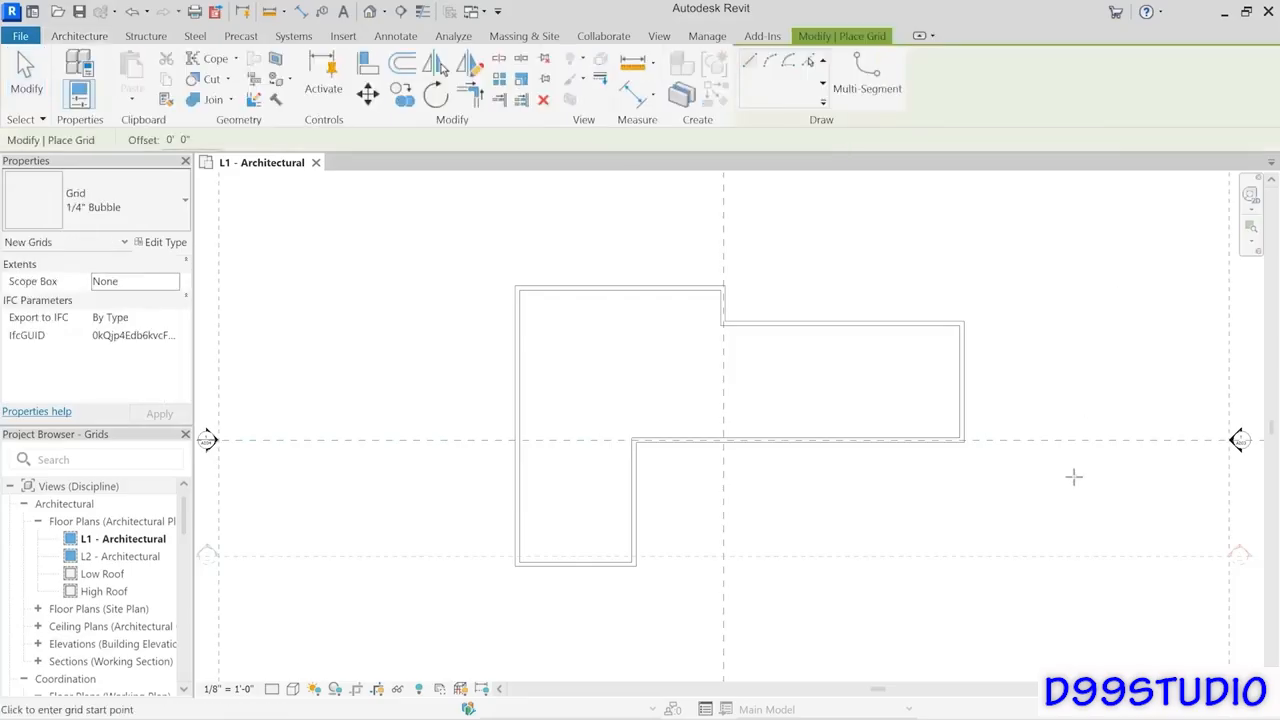
pyautogui.click(532, 598)
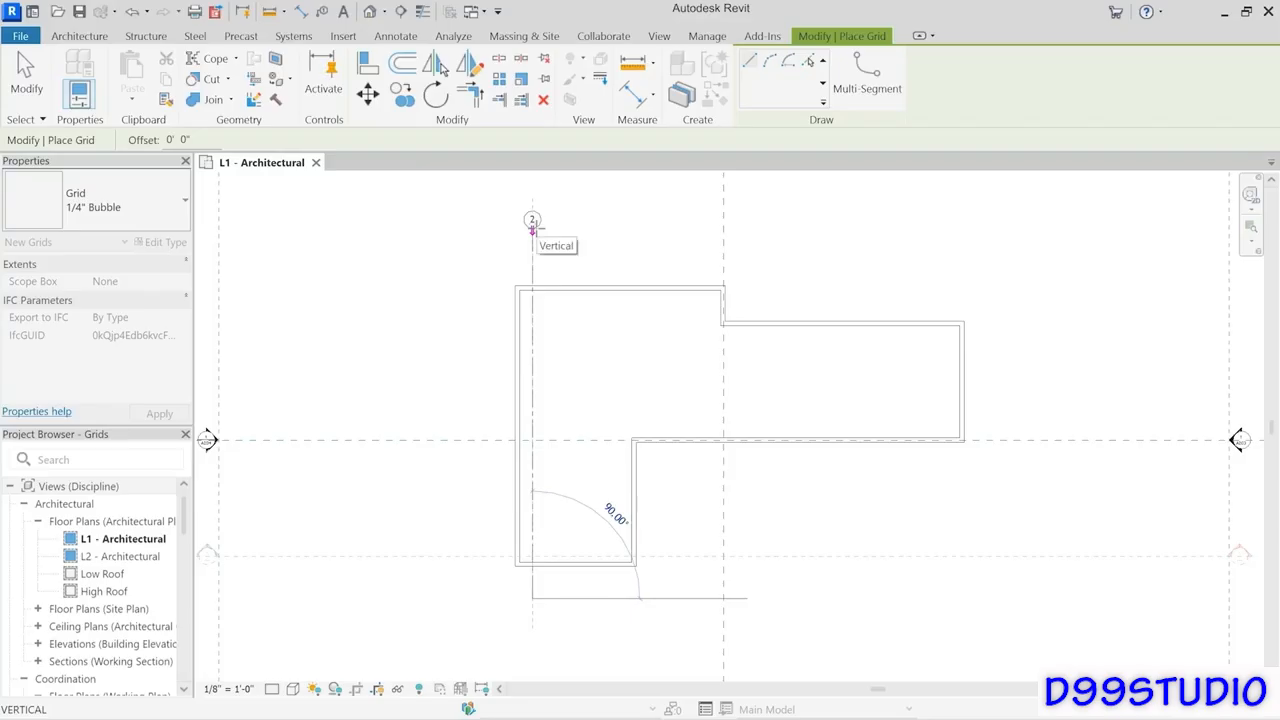
pyautogui.click(532, 229)
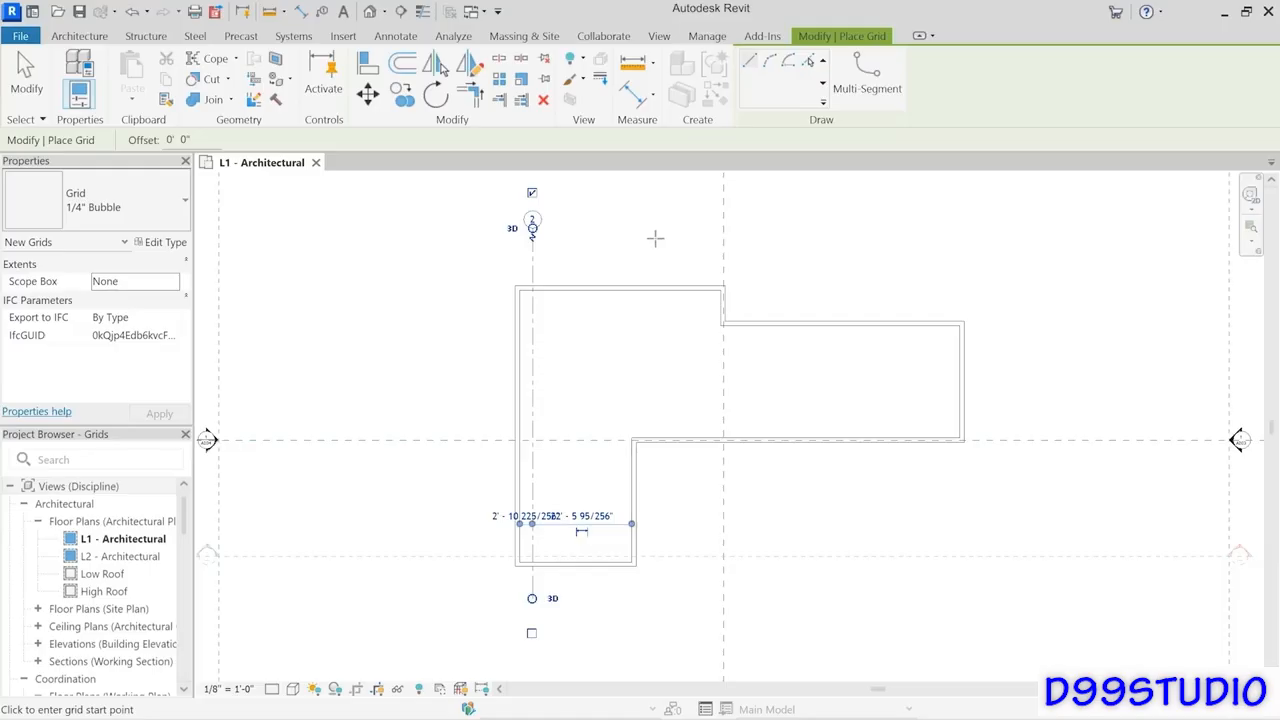
# Rename the vertical grid line as A.
pyautogui.click(532, 219)
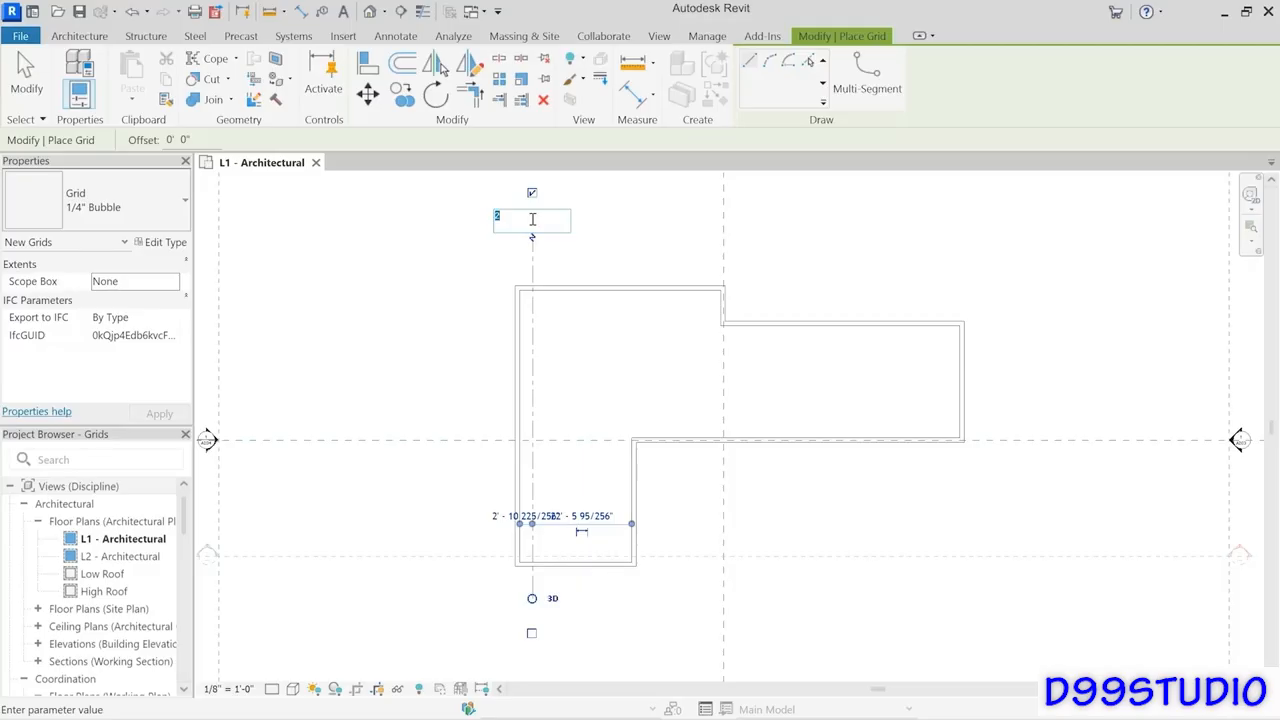
pyautogui.write('A')
pyautogui.press('Return')
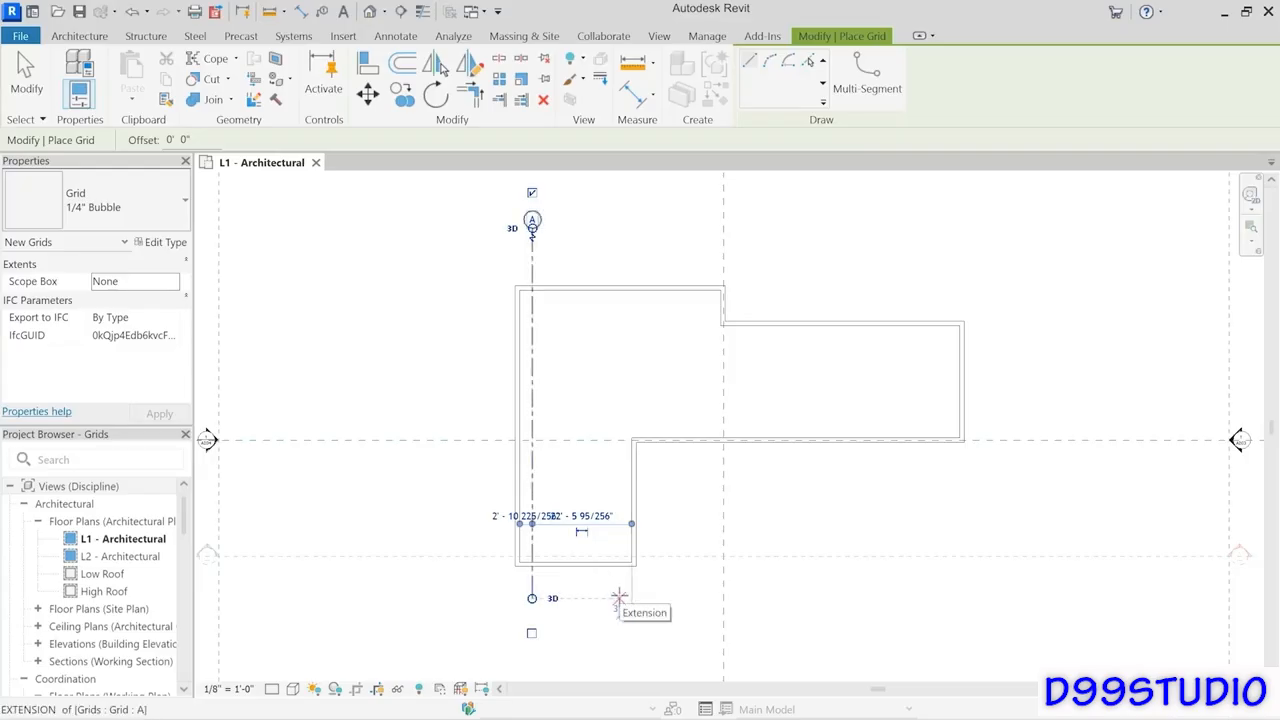
# Draw four more vertical grid lines with heads aligned to grid A: one through the lower-left wing and three ending just below the right wing.
pyautogui.click(619, 598)
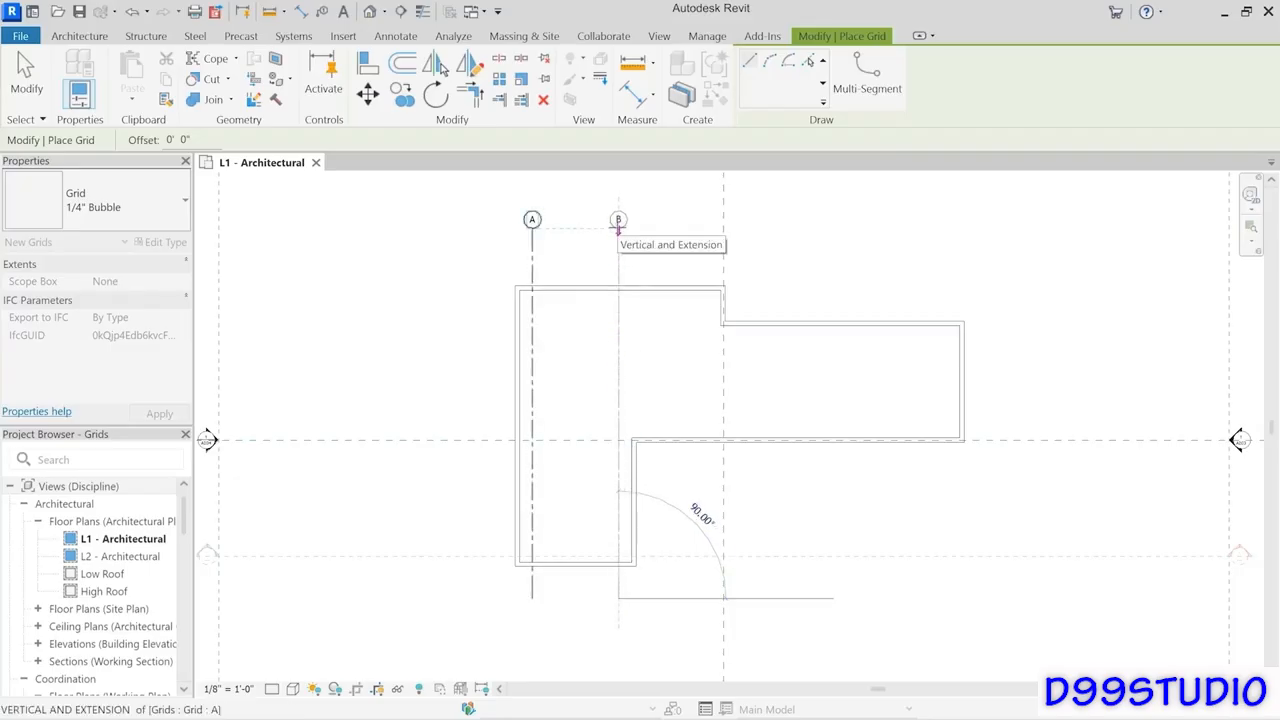
pyautogui.click(618, 228)
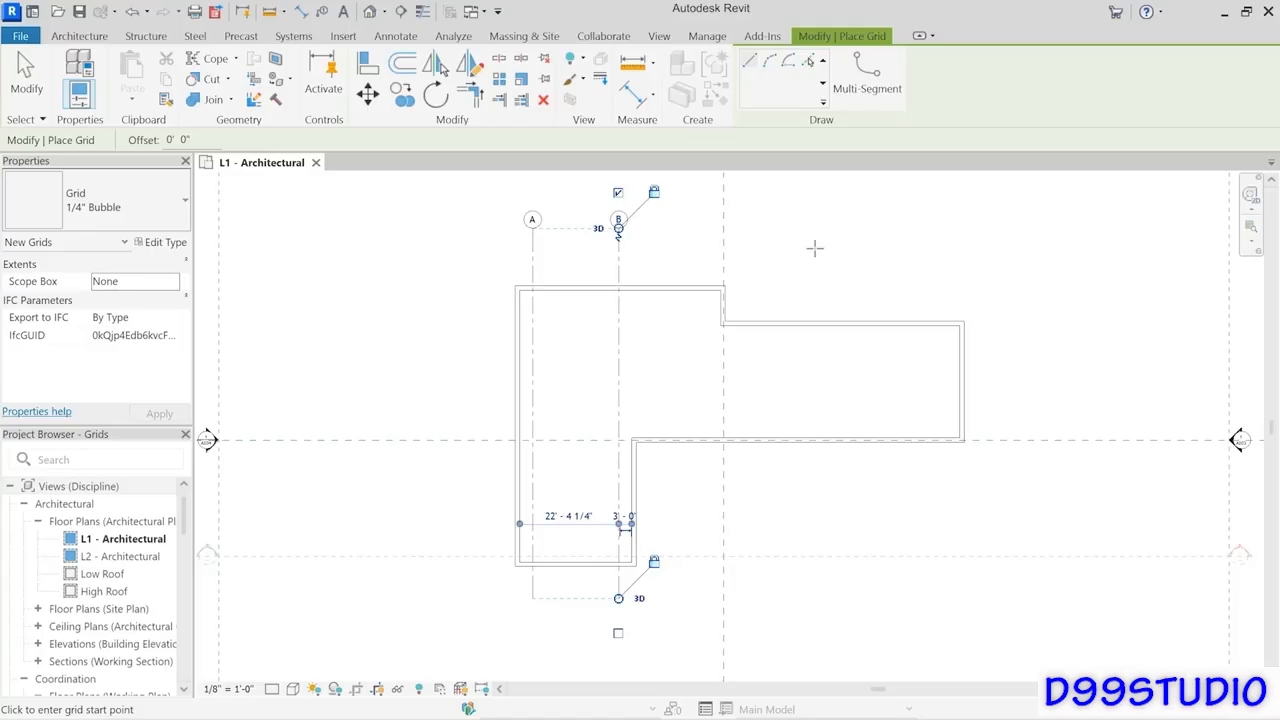
pyautogui.click(698, 470)
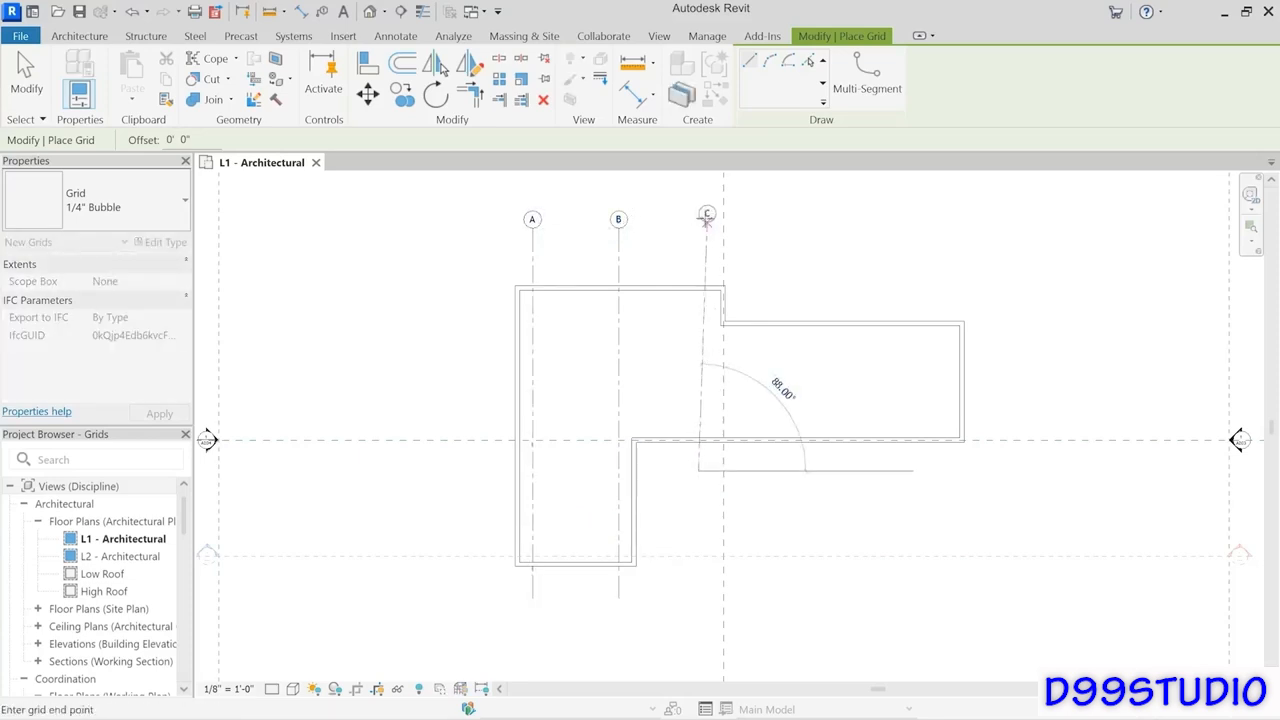
pyautogui.click(698, 228)
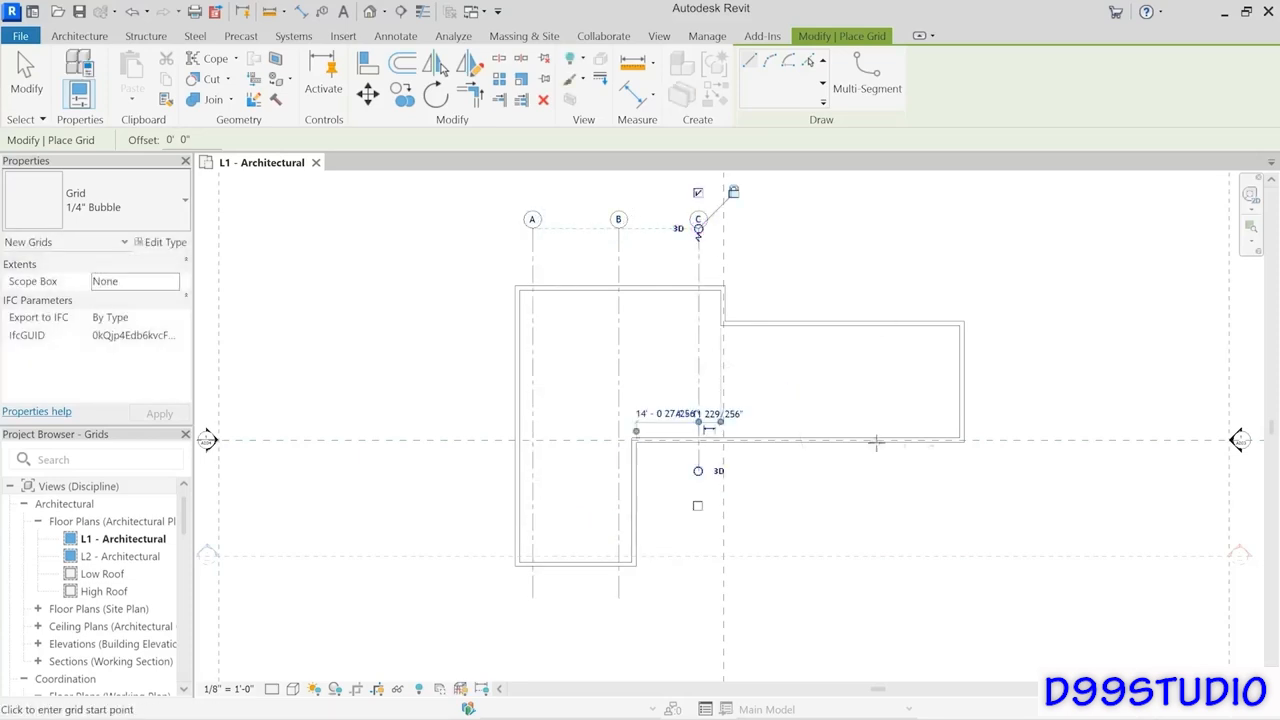
pyautogui.click(804, 470)
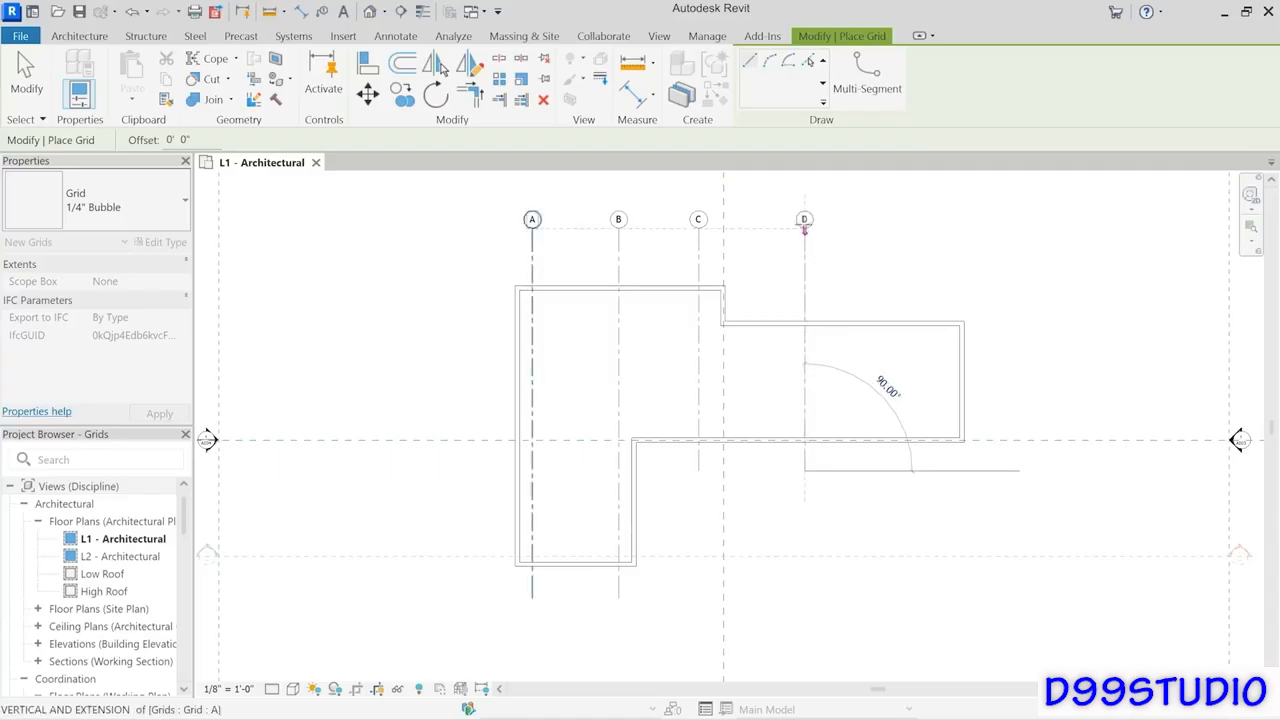
pyautogui.click(804, 228)
pyautogui.click(937, 470)
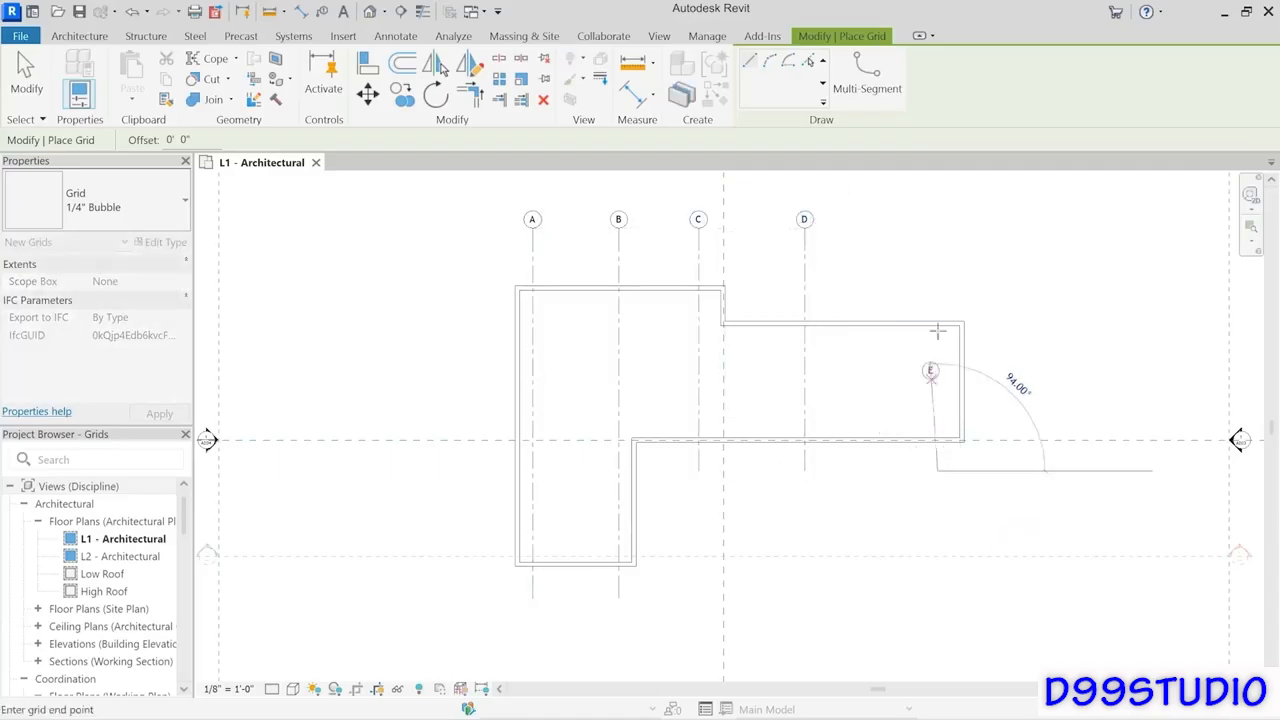
pyautogui.click(937, 228)
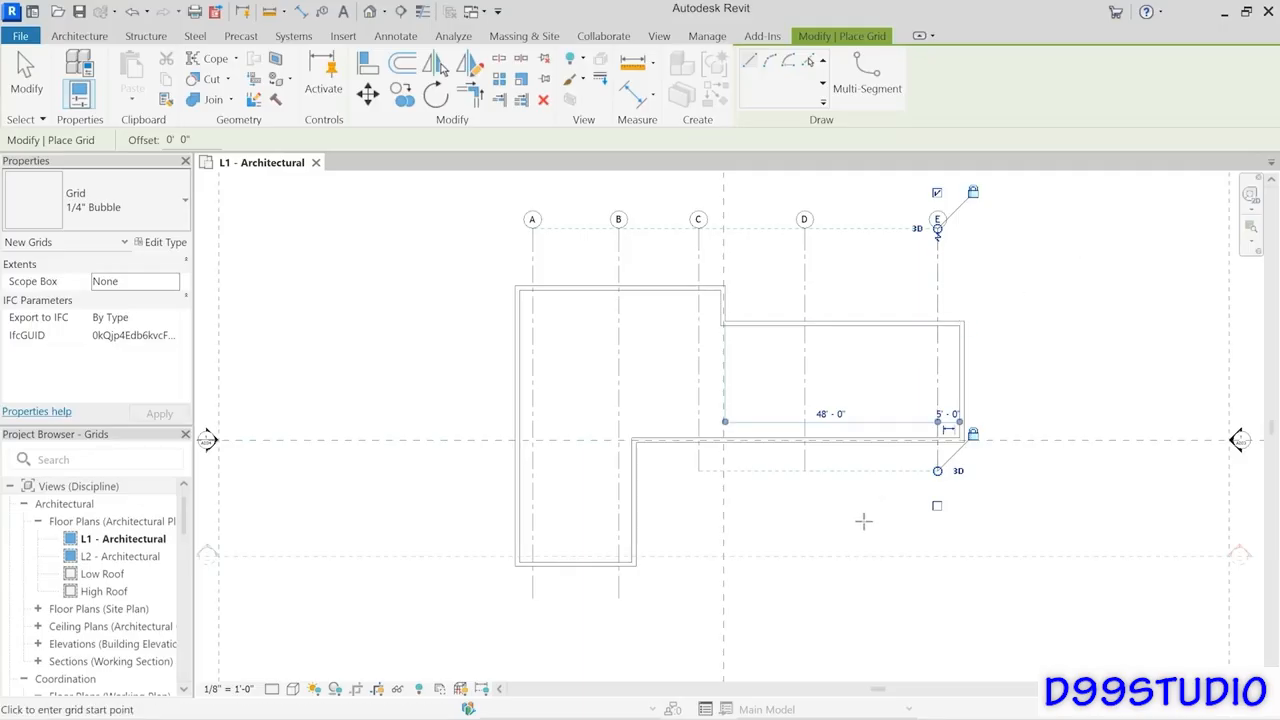
# Draw a horizontal grid line across the lower part of the lower-left wing with its head on the left, and name it 1.
pyautogui.click(670, 544)
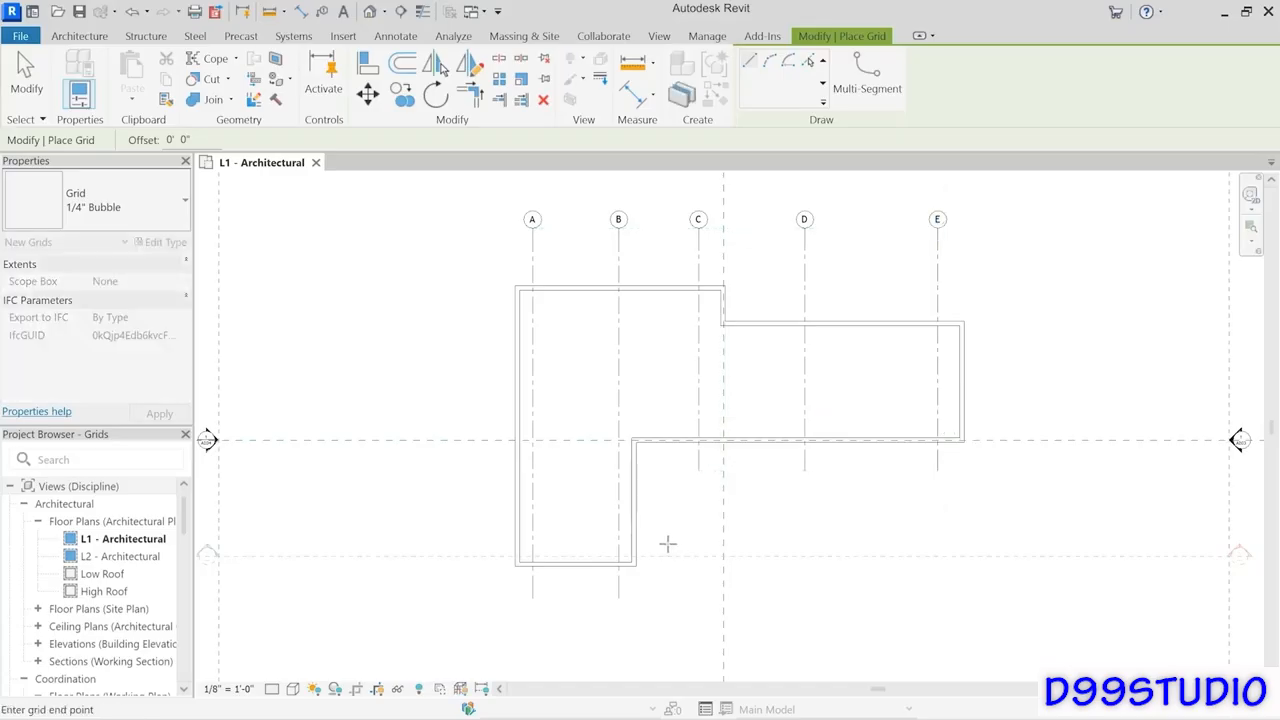
pyautogui.click(476, 543)
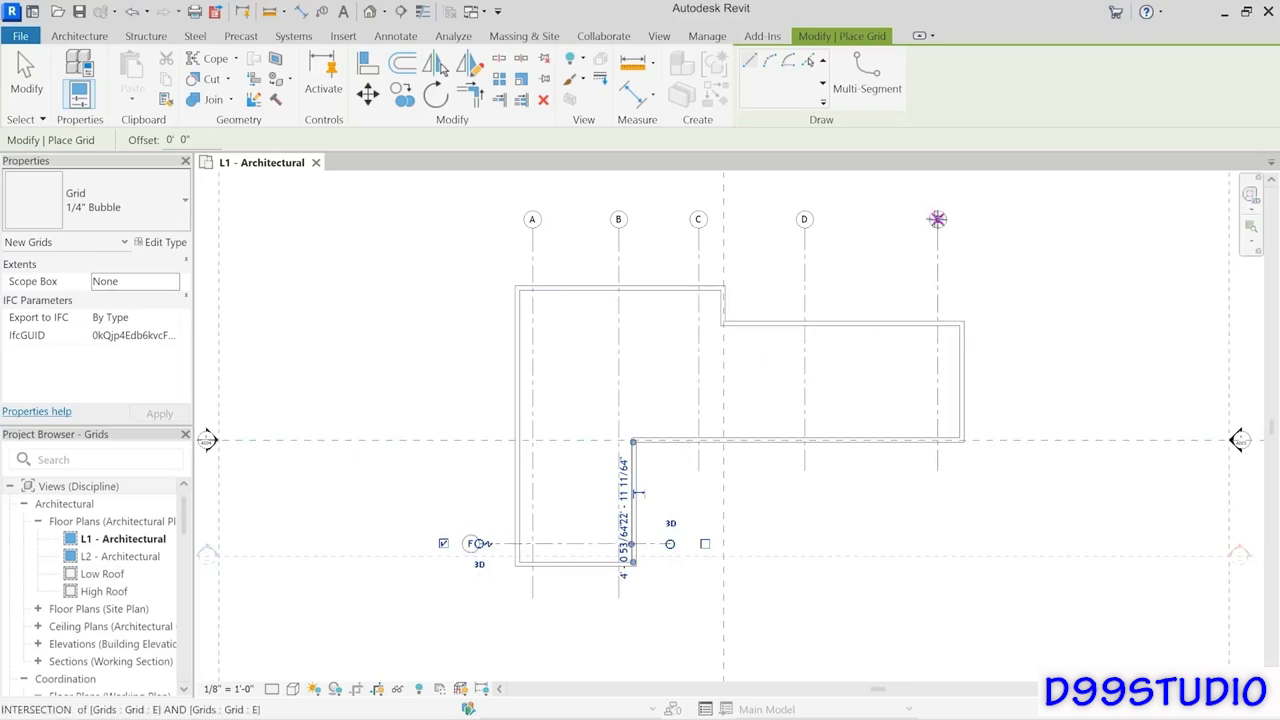
pyautogui.click(470, 543)
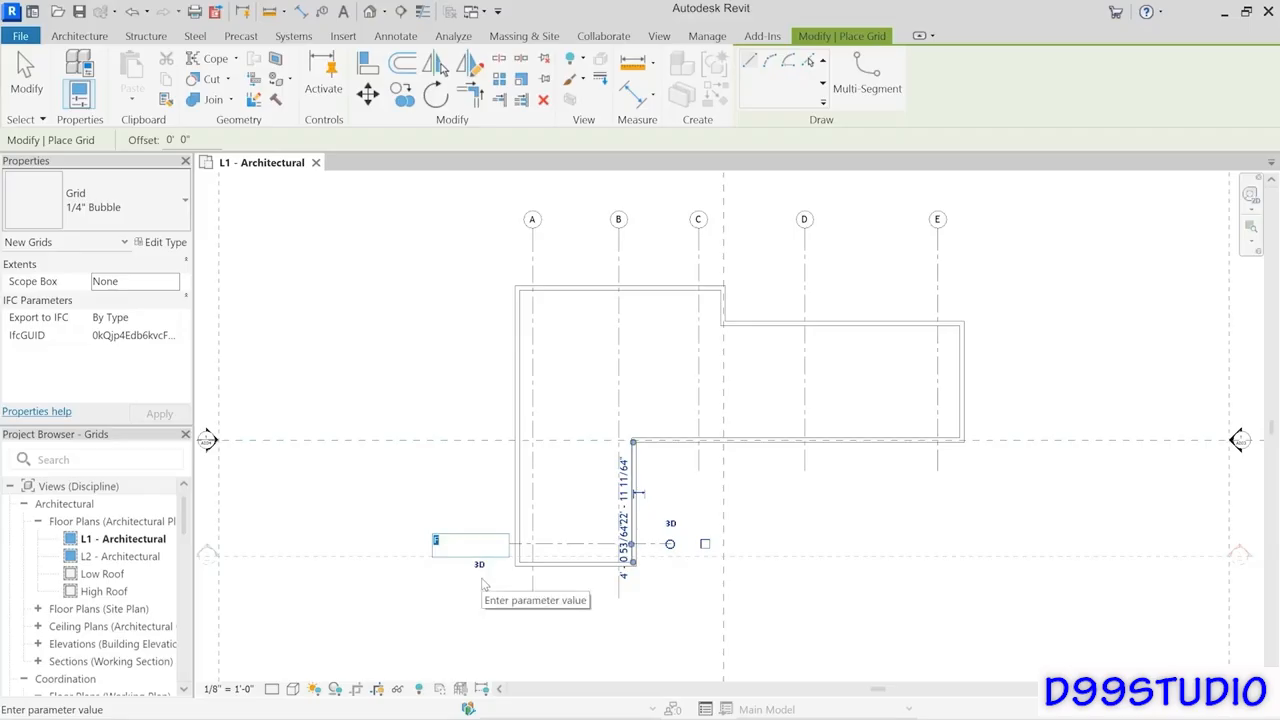
pyautogui.write('1')
pyautogui.press('Return')
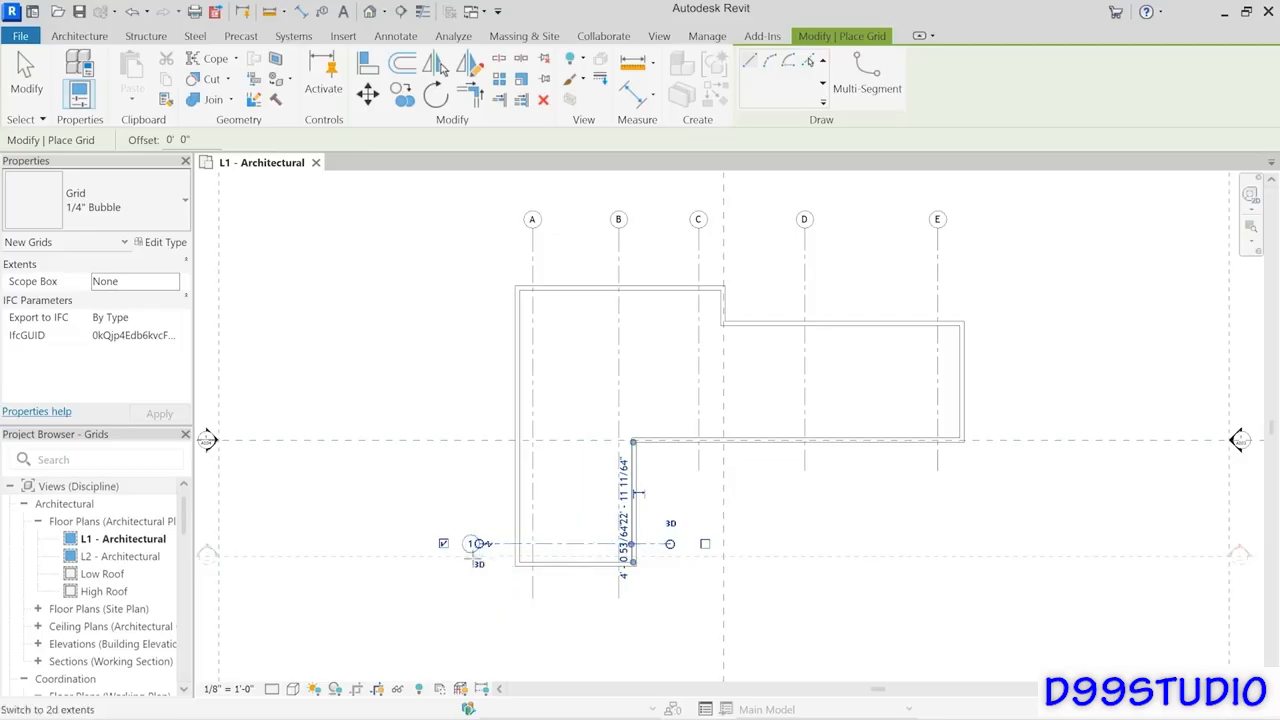
# Try to rename horizontal grid 1 as A, duplicating the first vertical grid's name.
pyautogui.click(470, 543)
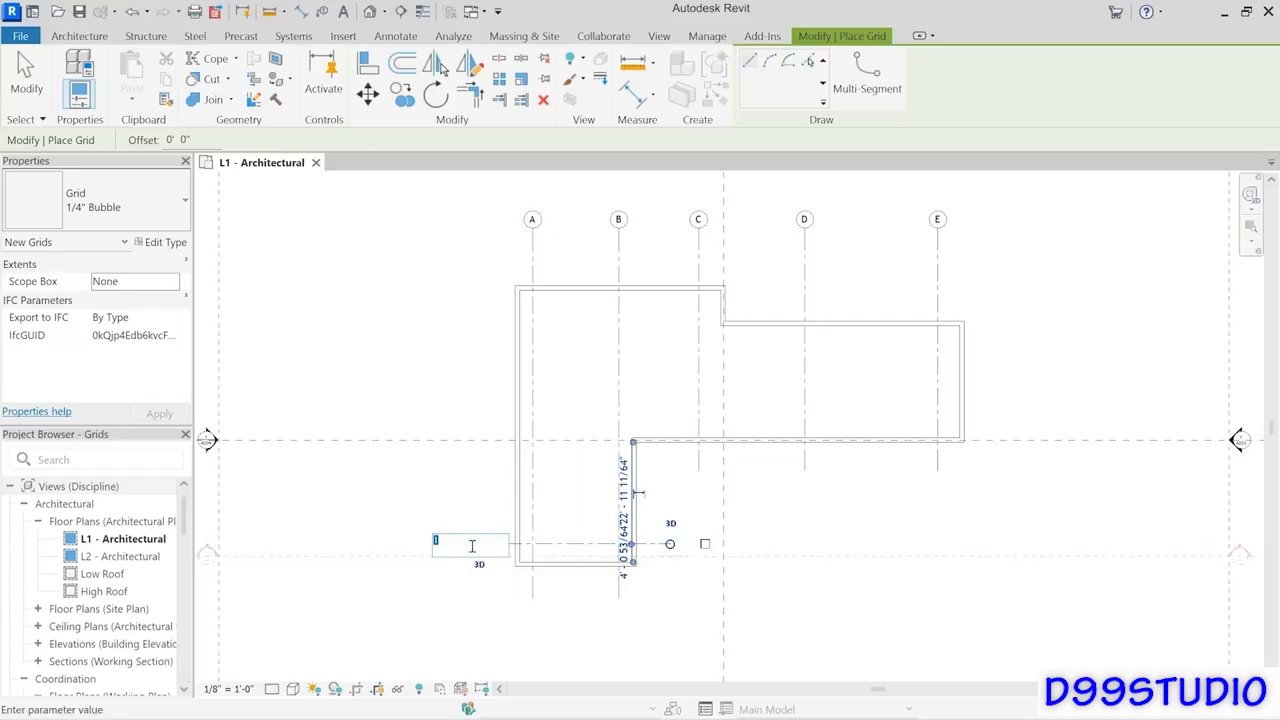
pyautogui.write('A')
pyautogui.press('Return')
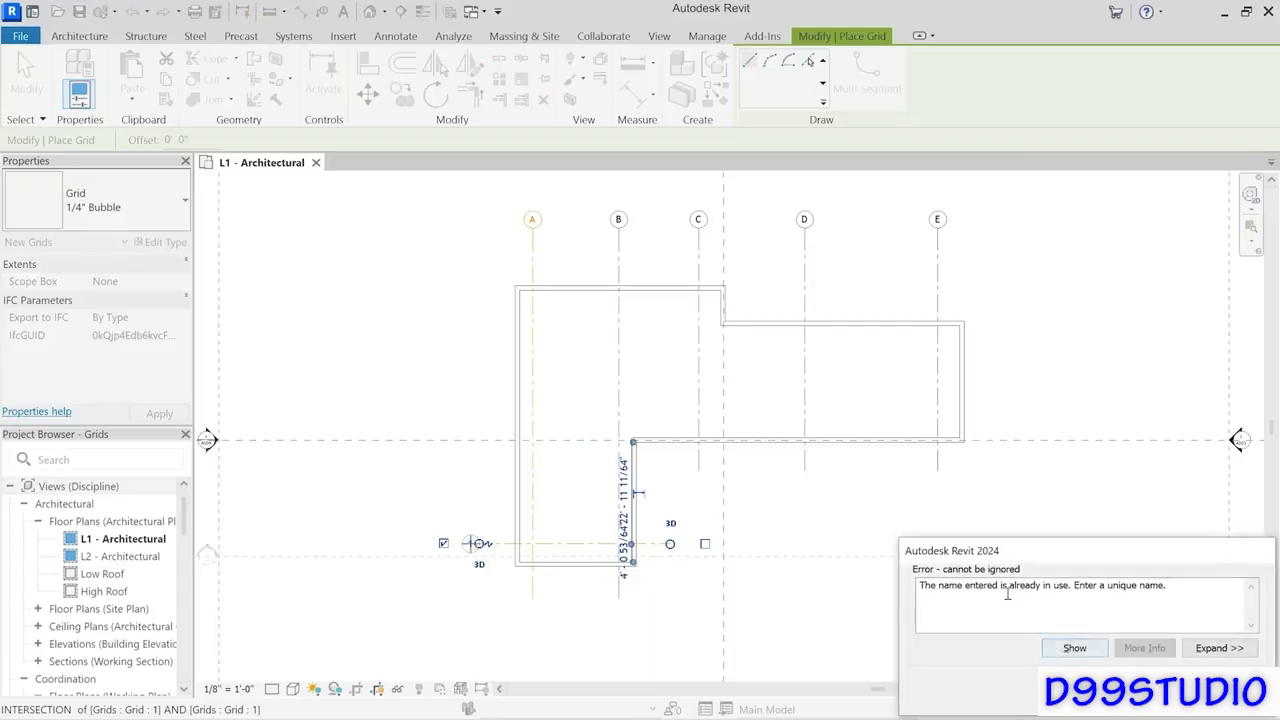
pyautogui.moveTo(1107, 586); pyautogui.dragTo(1170, 586)
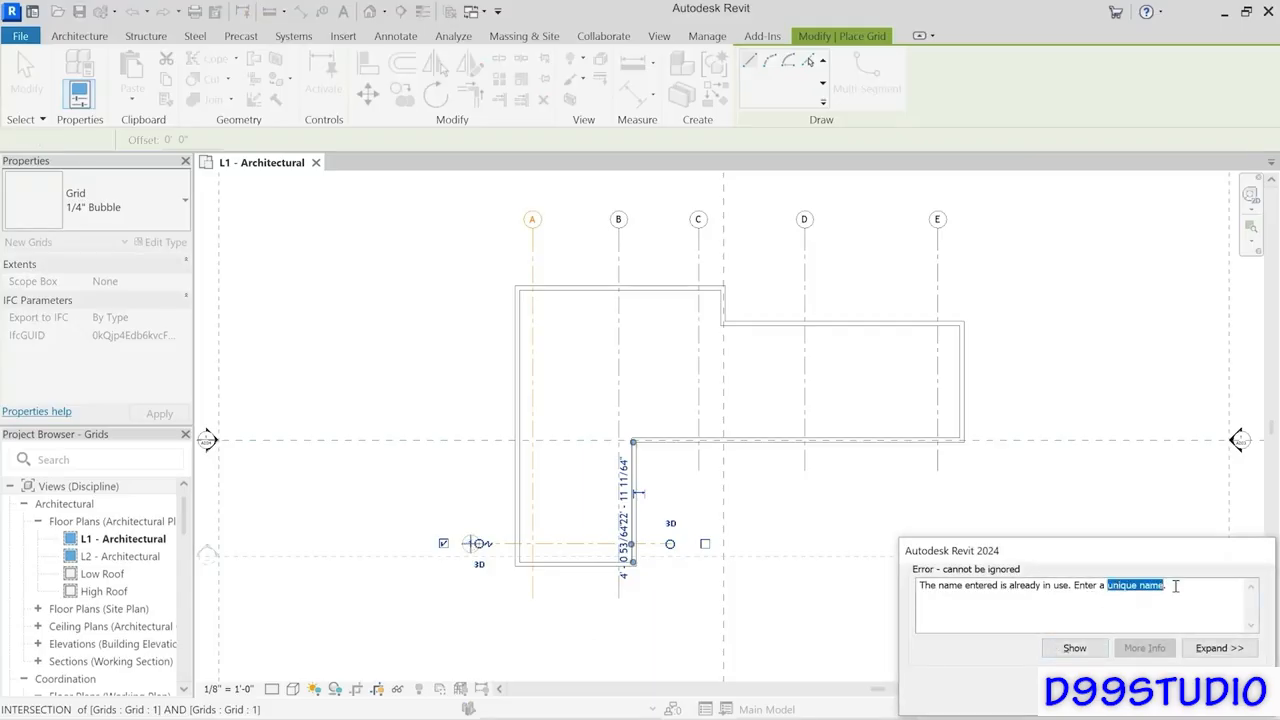
pyautogui.press('Escape')
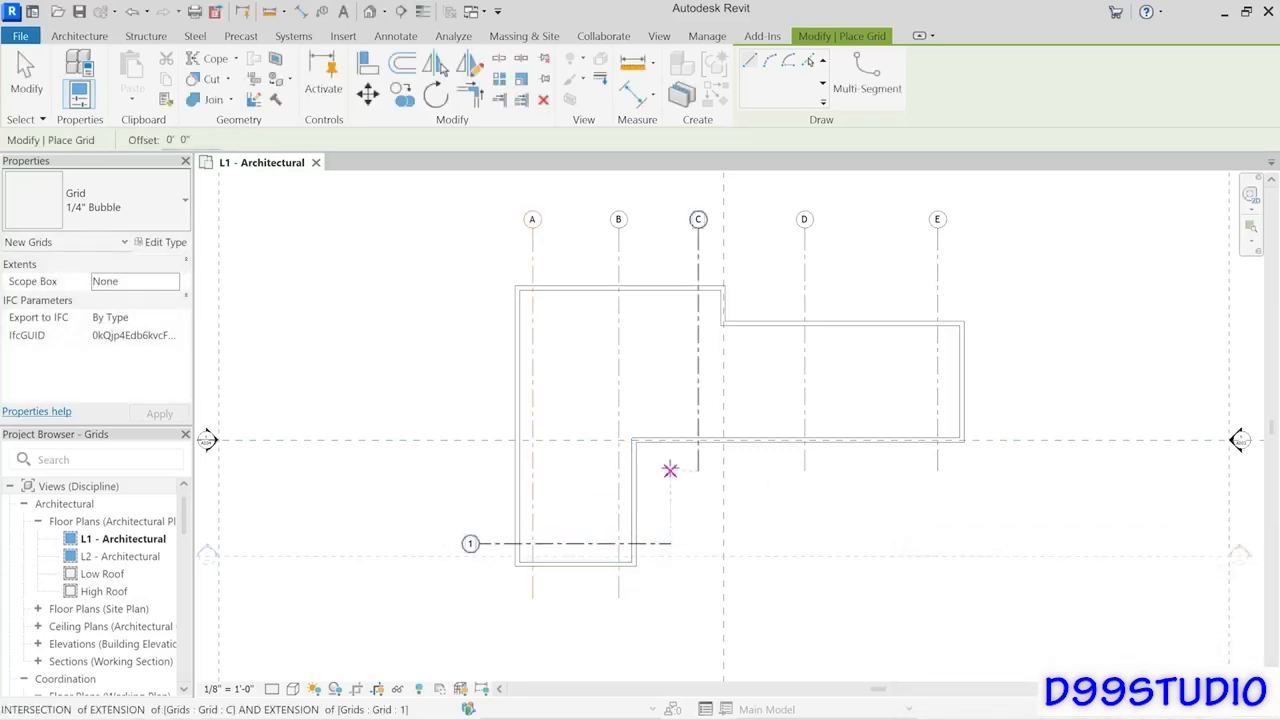
# Draw three more horizontal grid lines above grid 1, heads aligned: across the lower-left wing, inside the right wing's lower wall, and inside the uppermost wall.
pyautogui.click(669, 467)
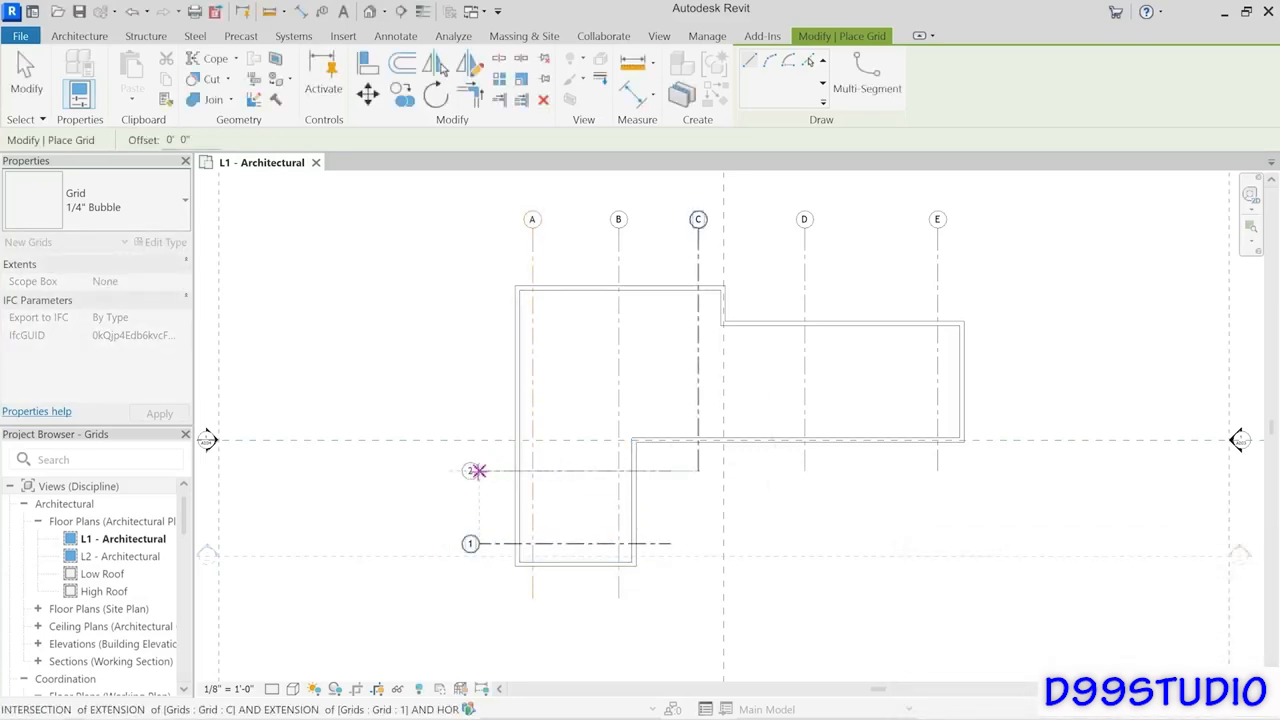
pyautogui.click(481, 470)
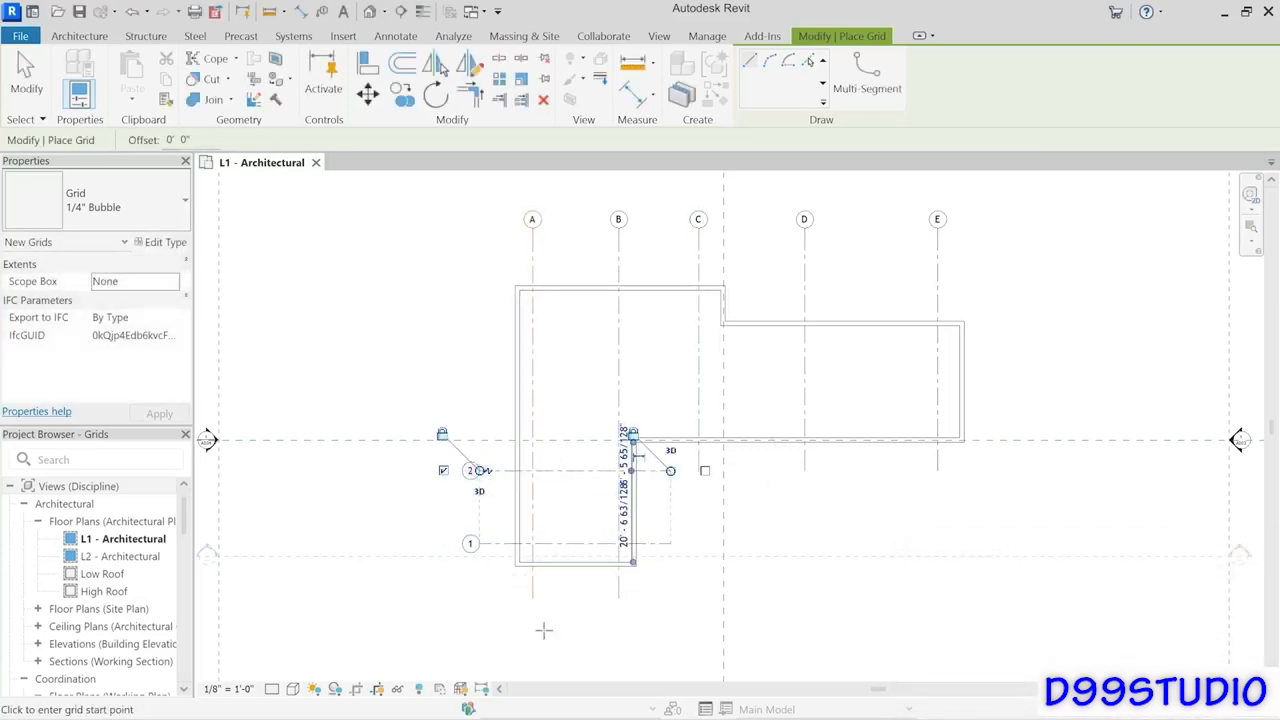
pyautogui.click(993, 418)
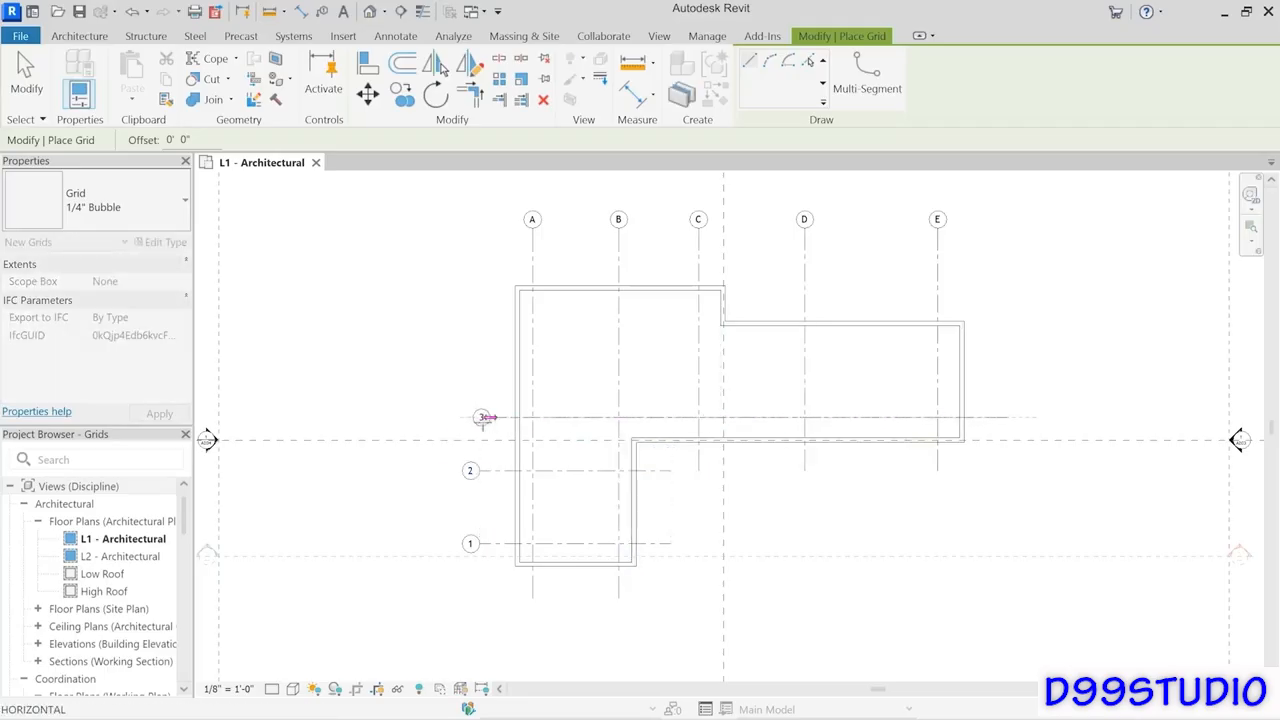
pyautogui.click(481, 417)
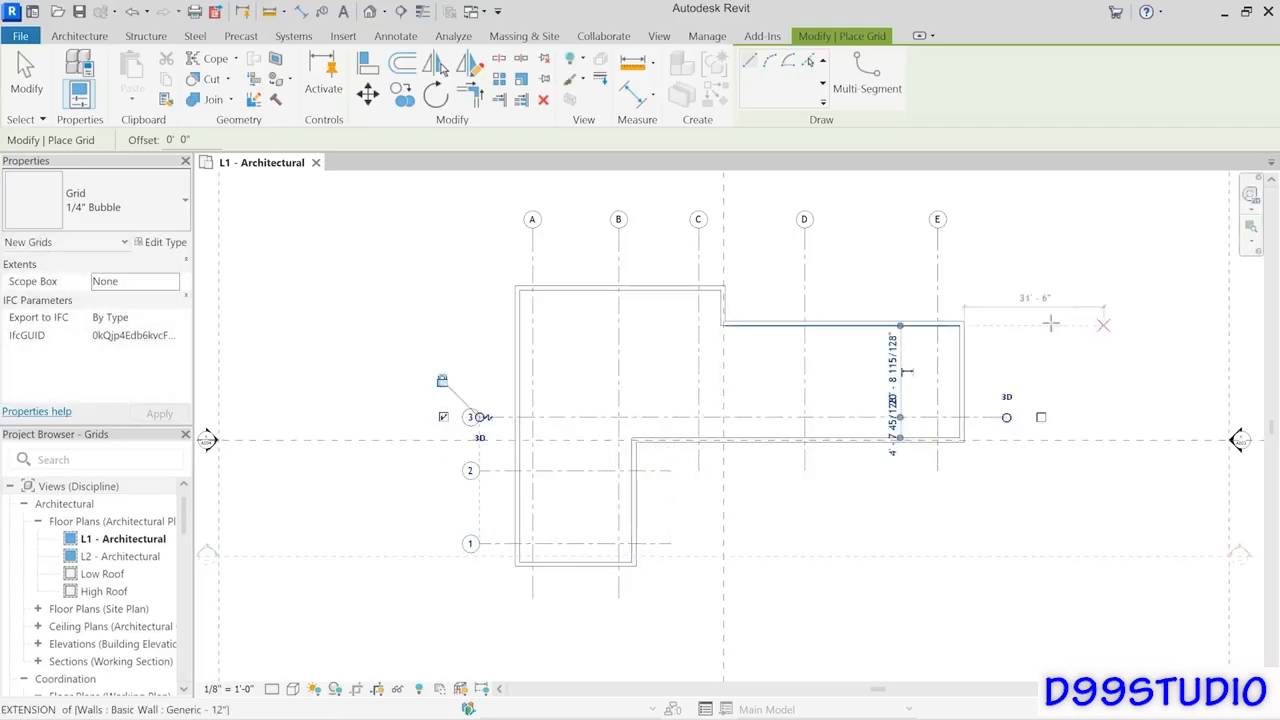
pyautogui.click(913, 305)
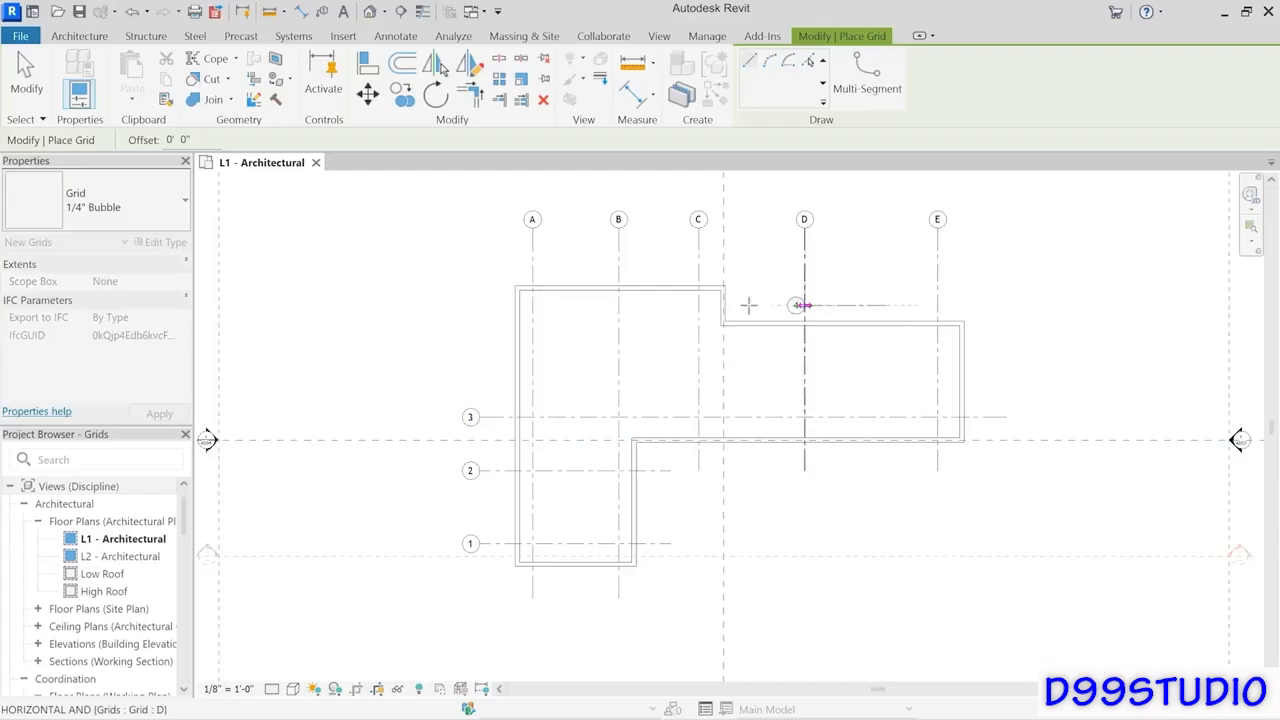
pyautogui.click(481, 305)
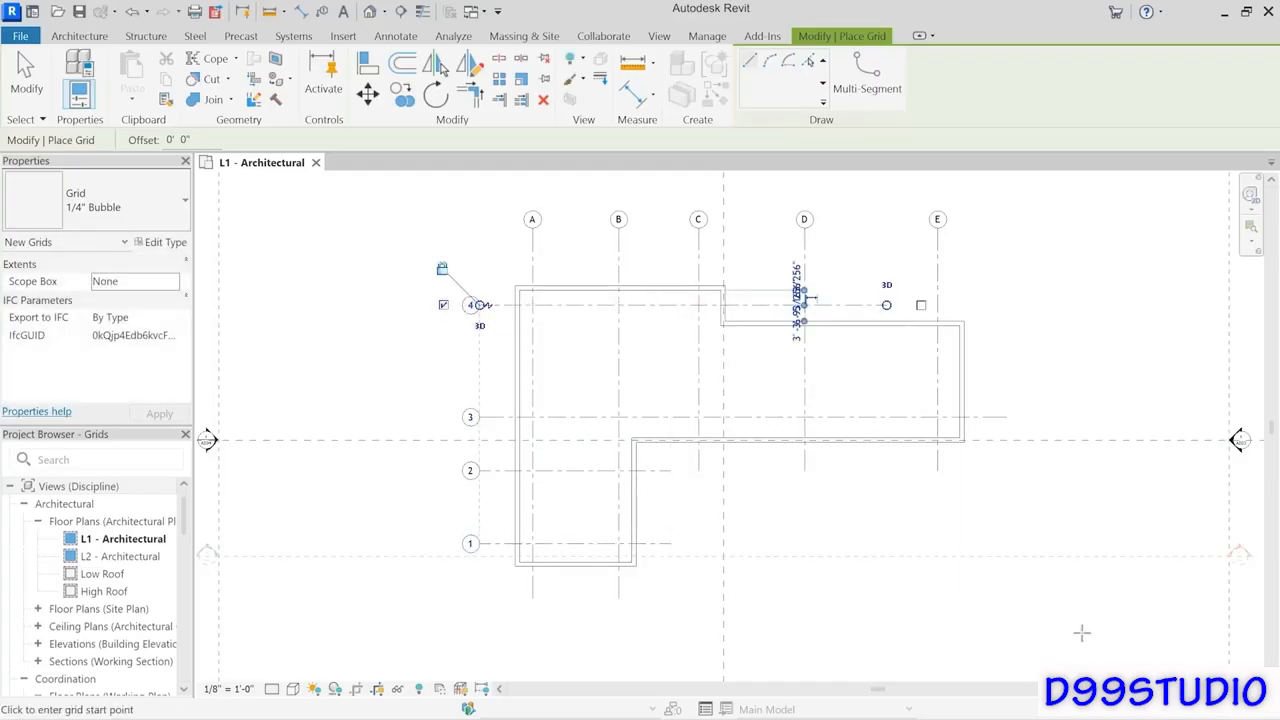
pyautogui.click(26, 75)
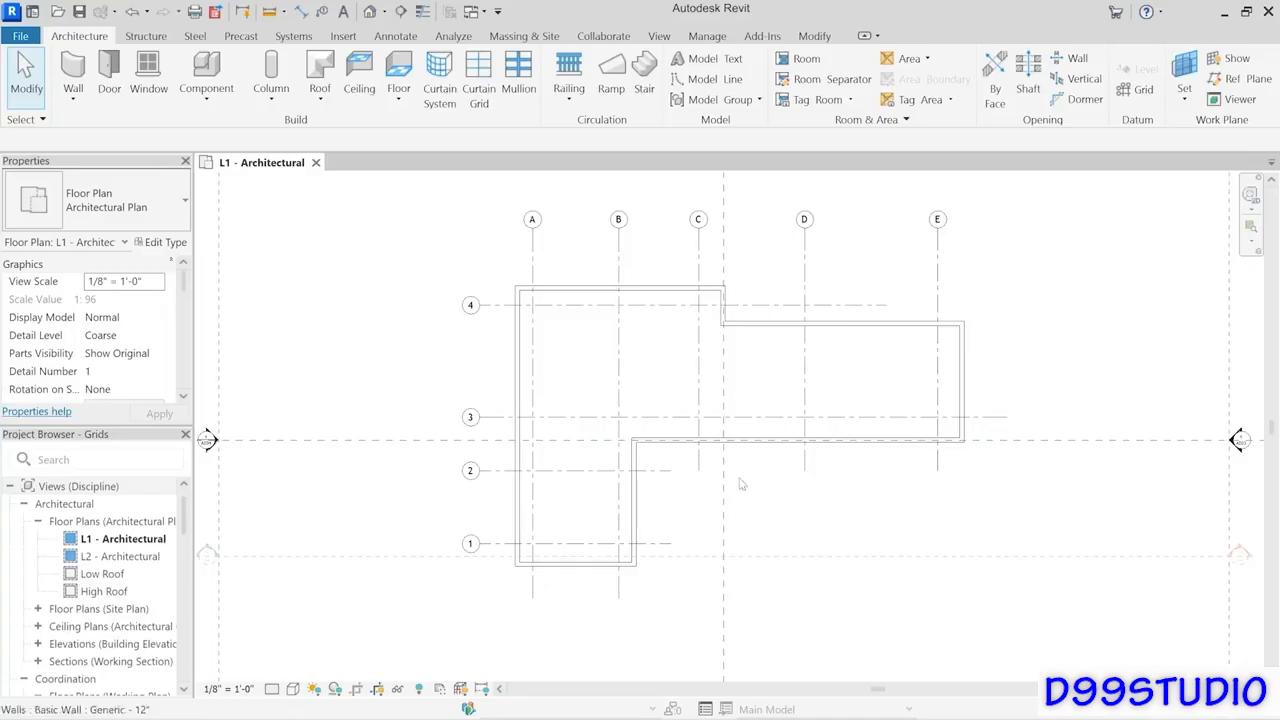
# Inspect the view lines of the south and east elevation markers on the L1 plan.
pyautogui.scroll(-2, 757, 491)
pyautogui.moveTo(770, 517); pyautogui.dragTo(751, 429, button='middle')
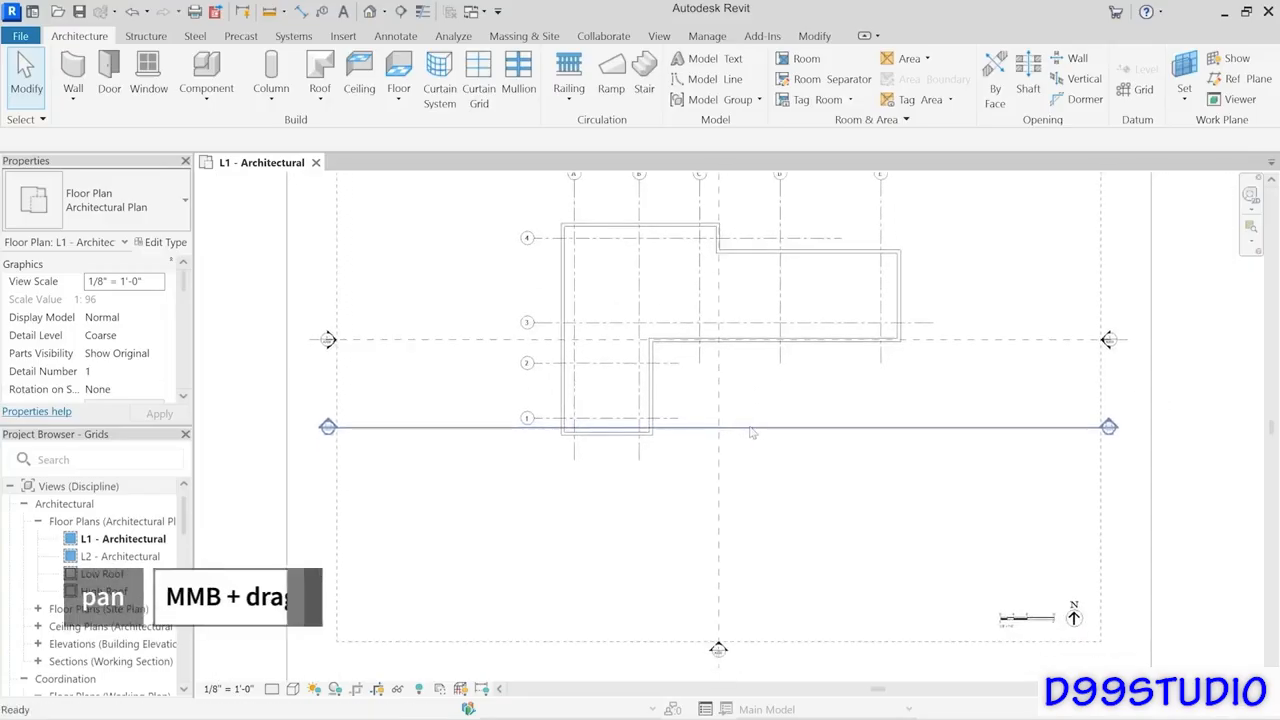
pyautogui.click(729, 658)
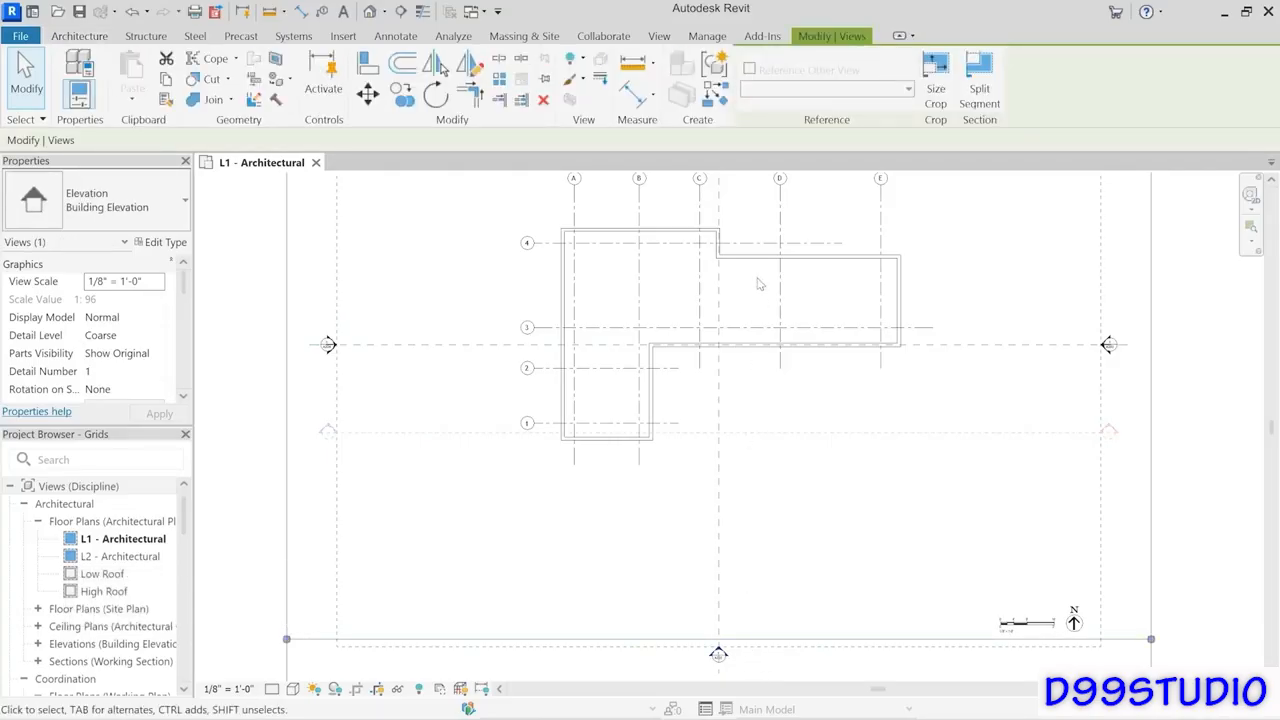
pyautogui.click(1111, 356)
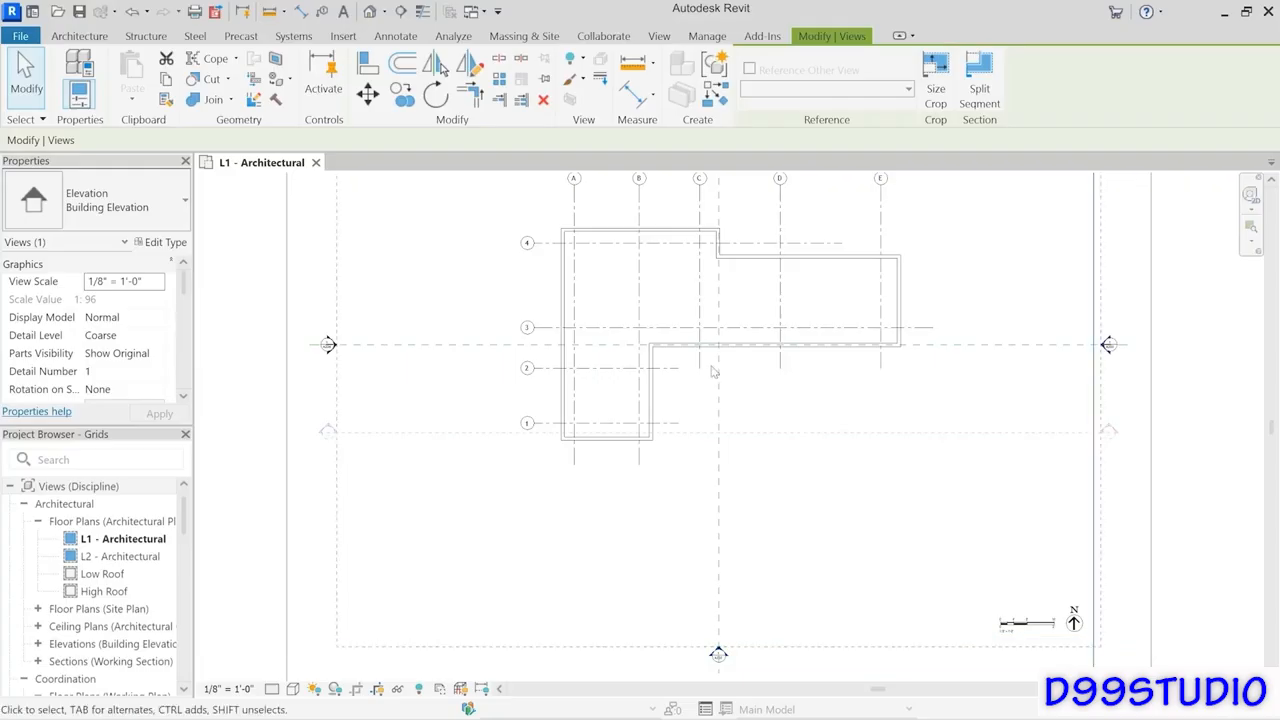
pyautogui.click(875, 582)
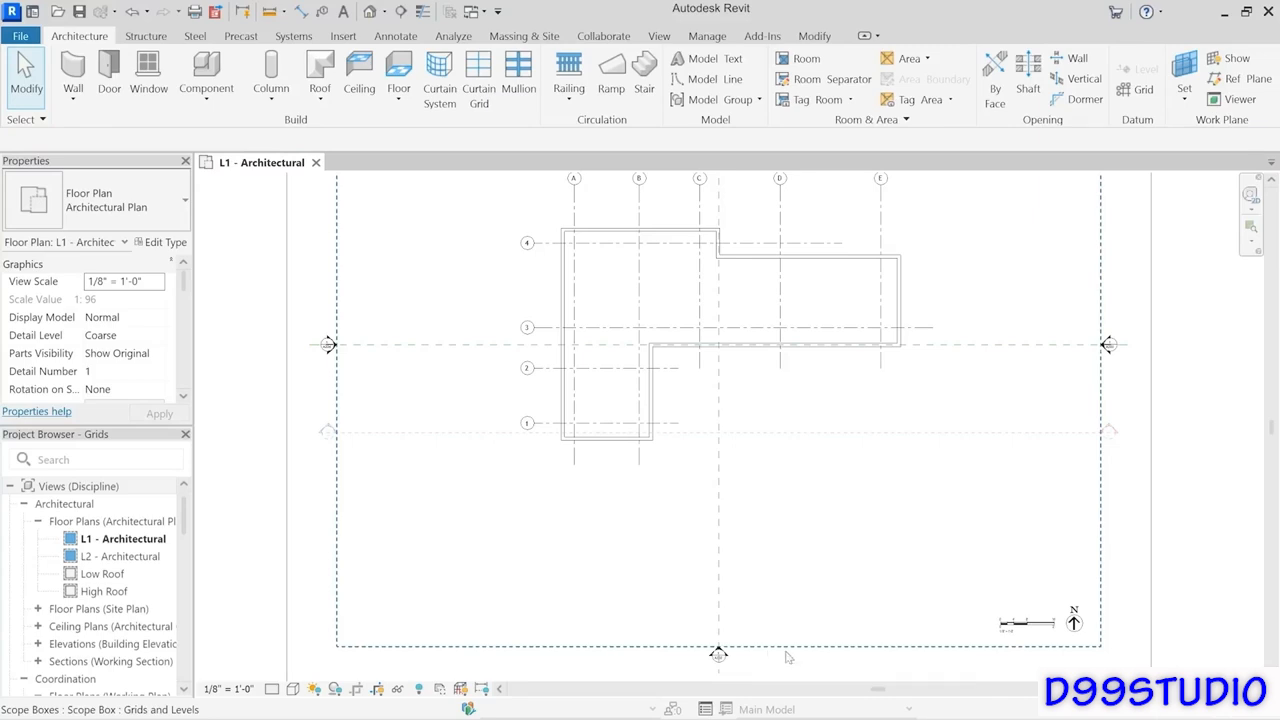
# Open the South elevation from its marker on the L1 plan and examine how the lettered grids appear there.
pyautogui.doubleClick(727, 660)
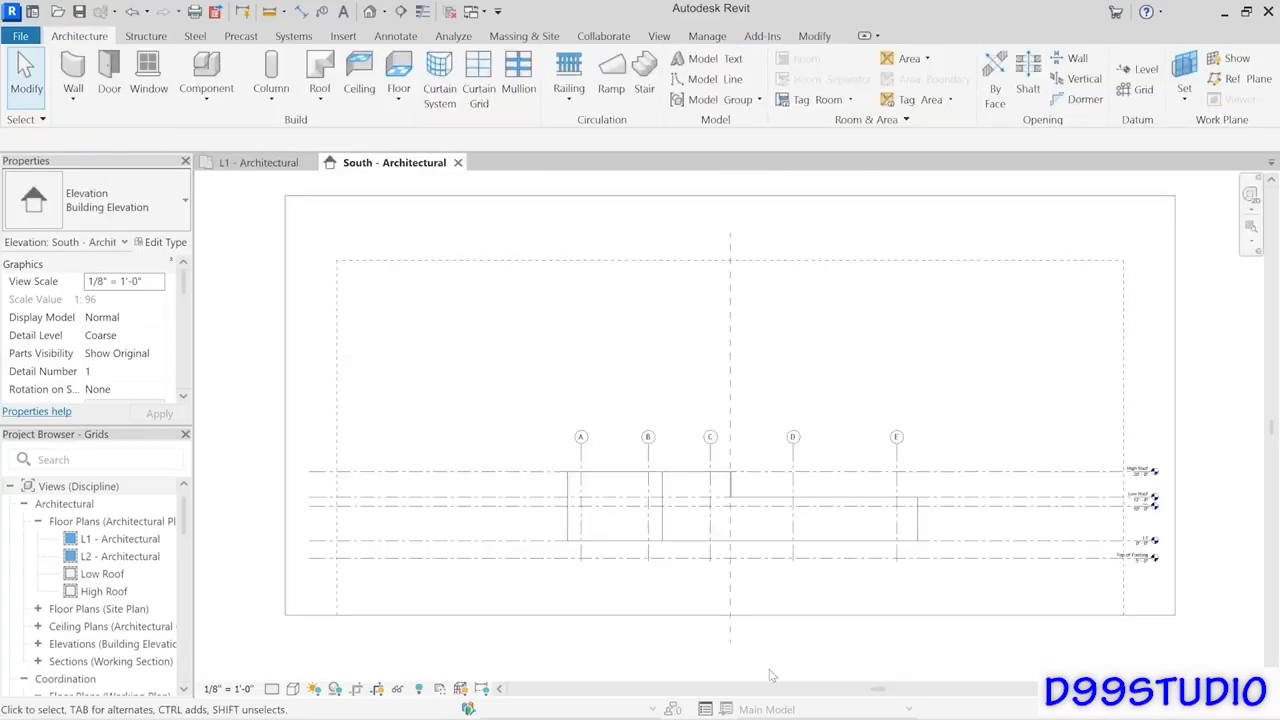
pyautogui.click(37, 644)
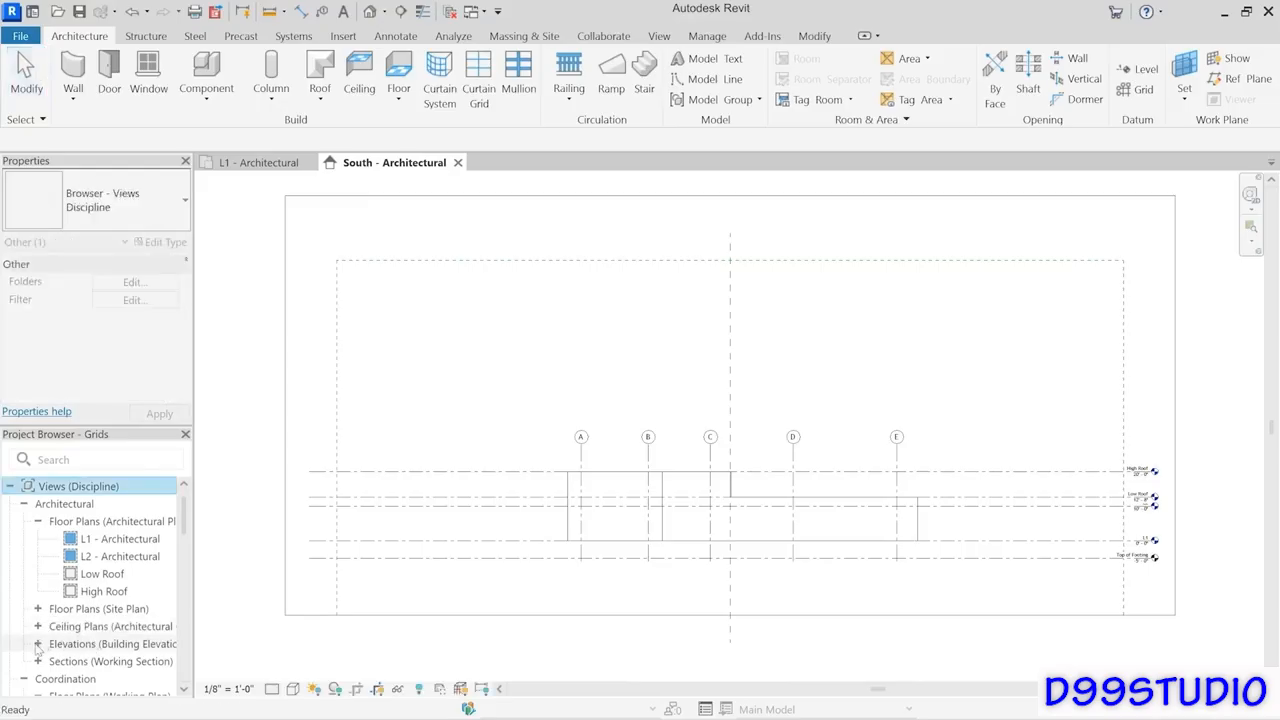
pyautogui.scroll(-2, 122, 652)
pyautogui.scroll(-2, 122, 652)
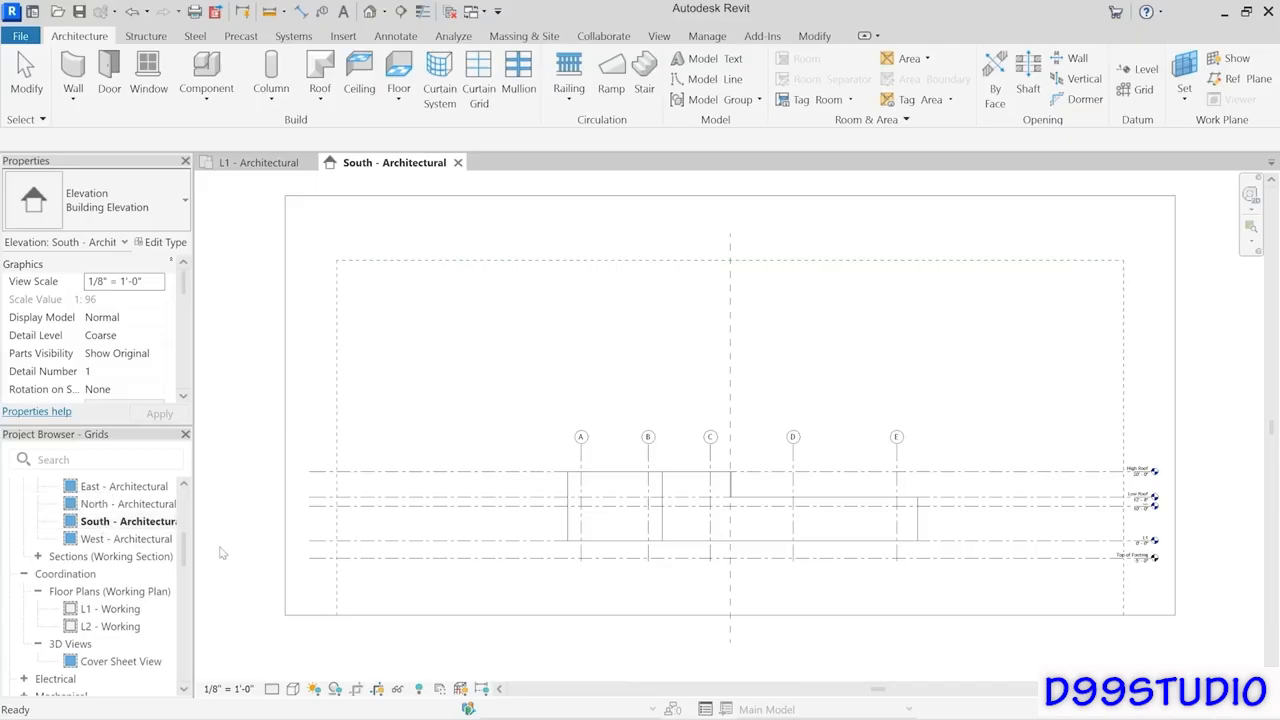
pyautogui.moveTo(185, 547); pyautogui.dragTo(190, 506)
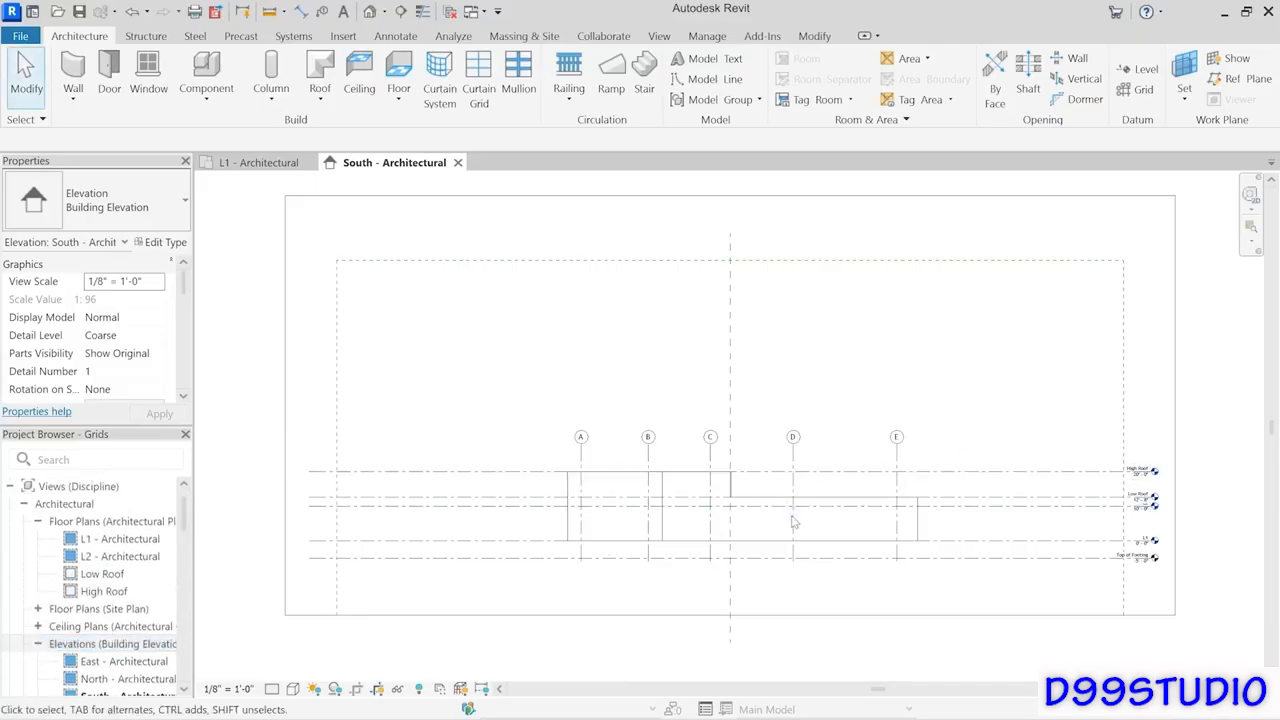
pyautogui.scroll(3, 820, 532)
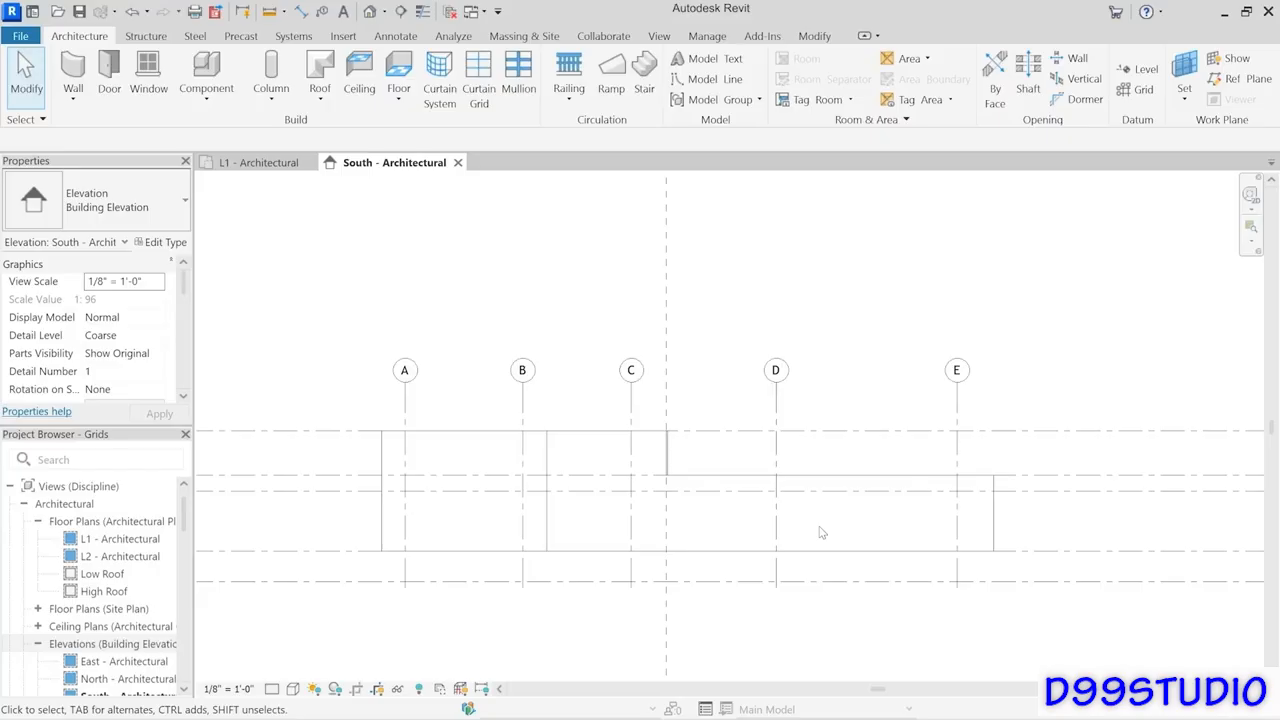
# Return to the L1 plan, open the East elevation from its marker, and examine the numbered grids.
pyautogui.click(278, 168)
pyautogui.moveTo(929, 302); pyautogui.dragTo(910, 369, button='middle')
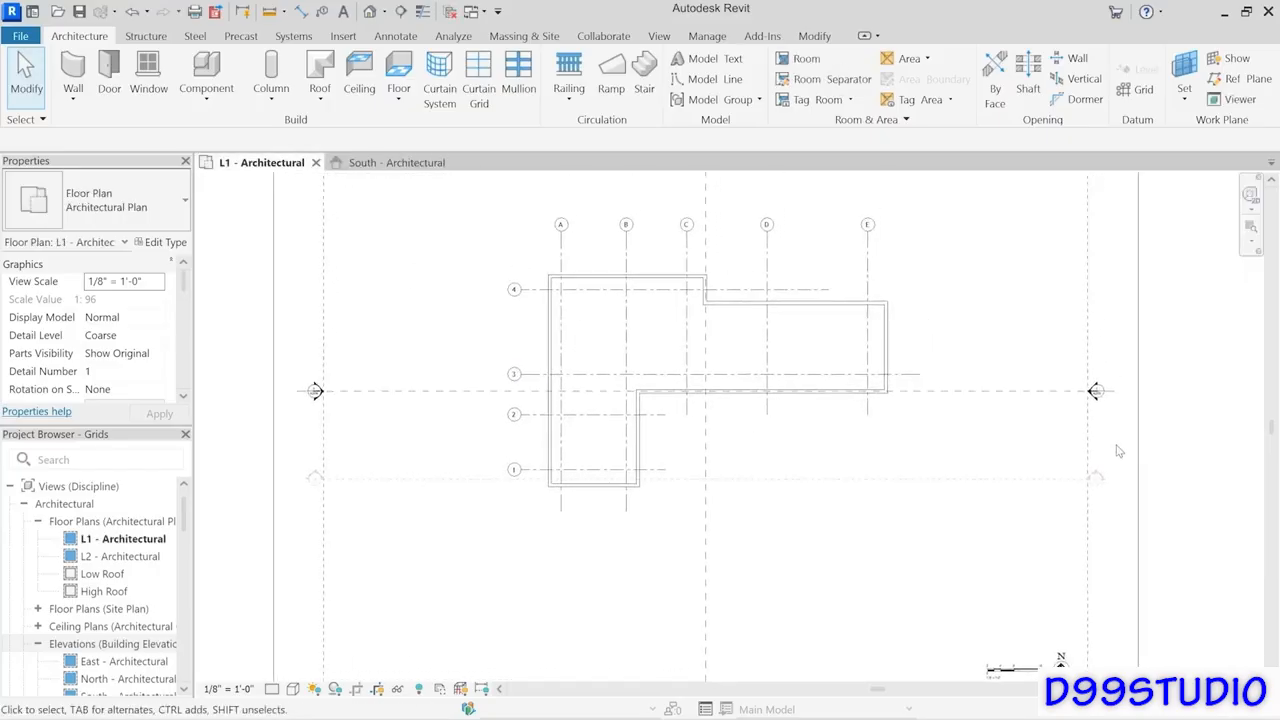
pyautogui.doubleClick(1096, 396)
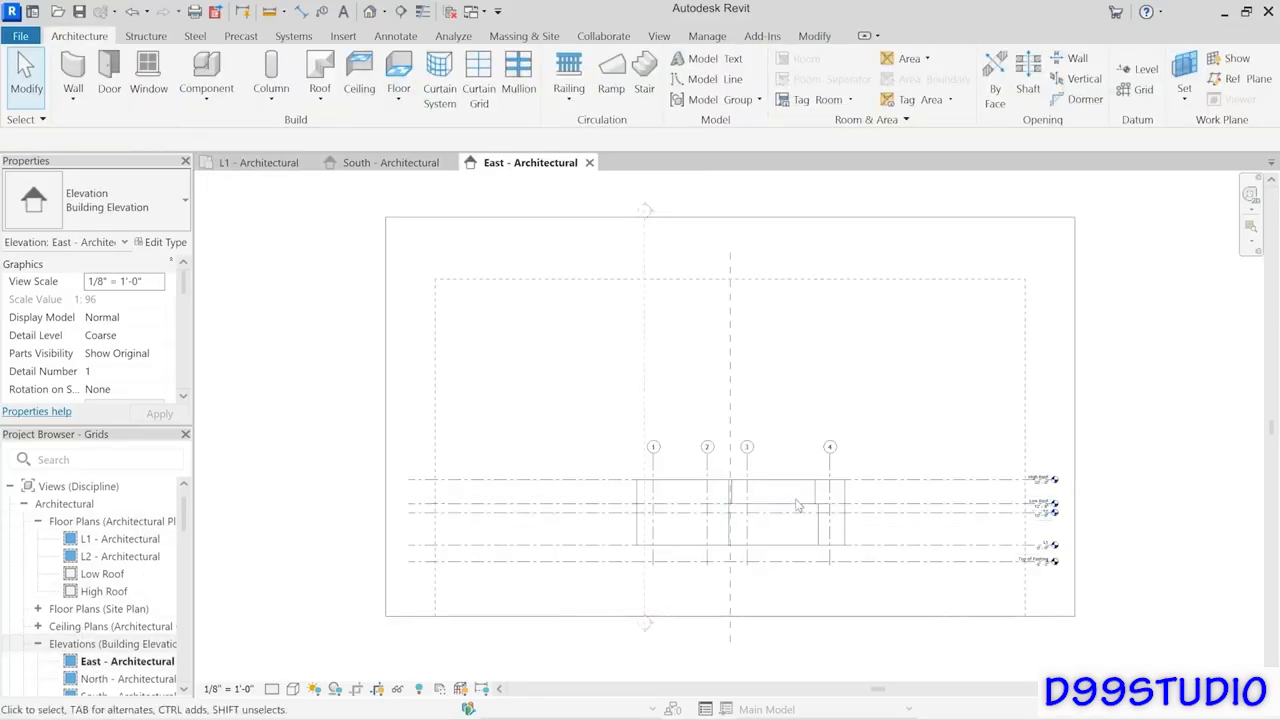
pyautogui.scroll(3, 797, 505)
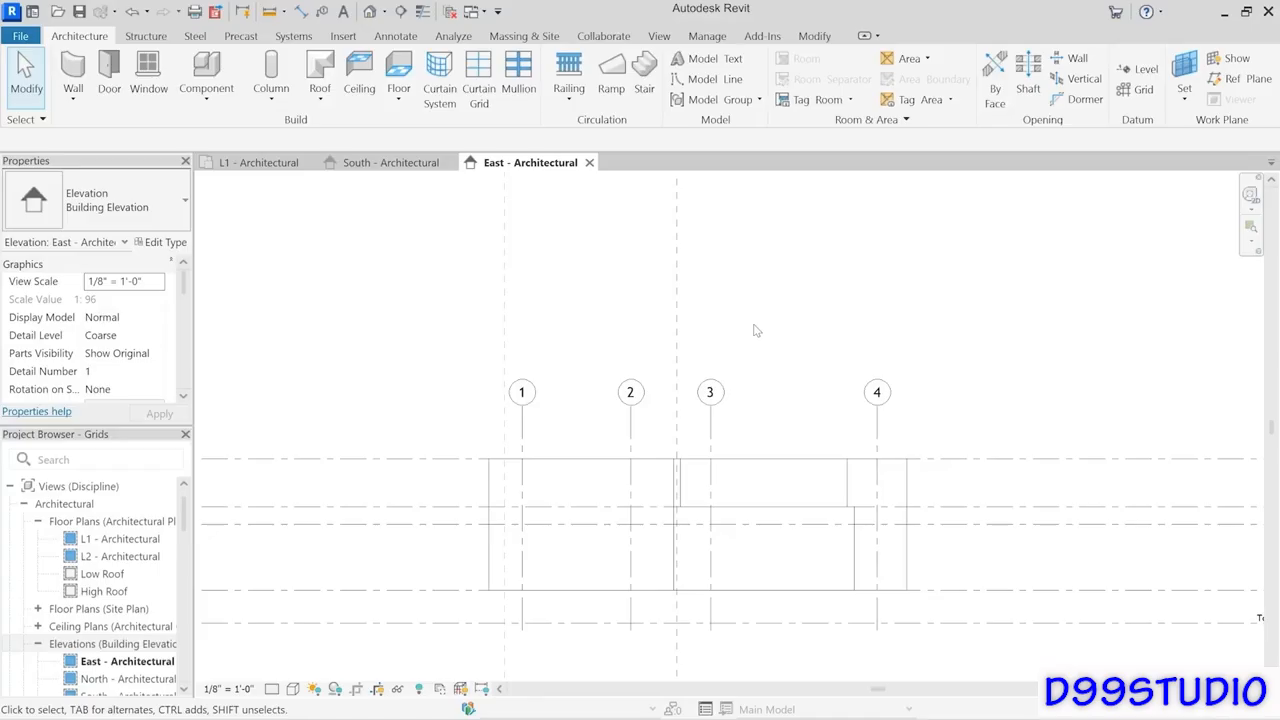
# On the L1 plan, compare the east and south elevation markers' view lines with the directions of the grid lines.
pyautogui.click(258, 162)
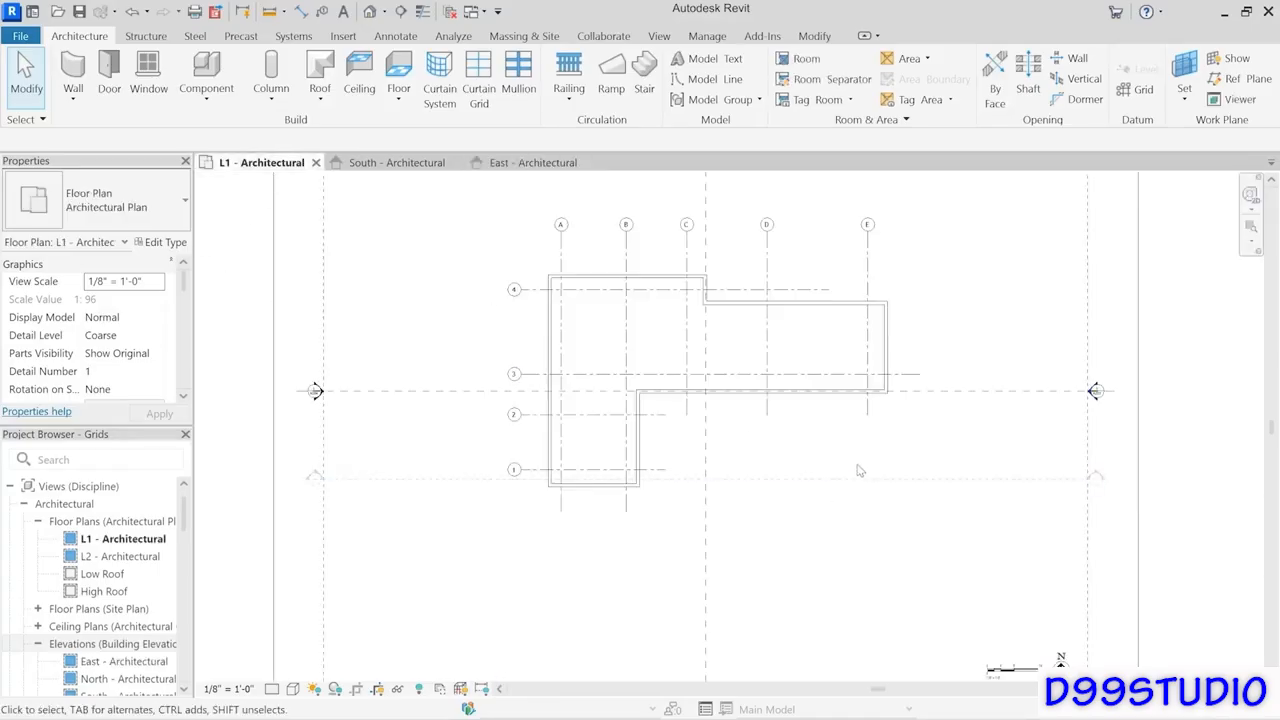
pyautogui.moveTo(858, 470); pyautogui.dragTo(843, 516, button='middle')
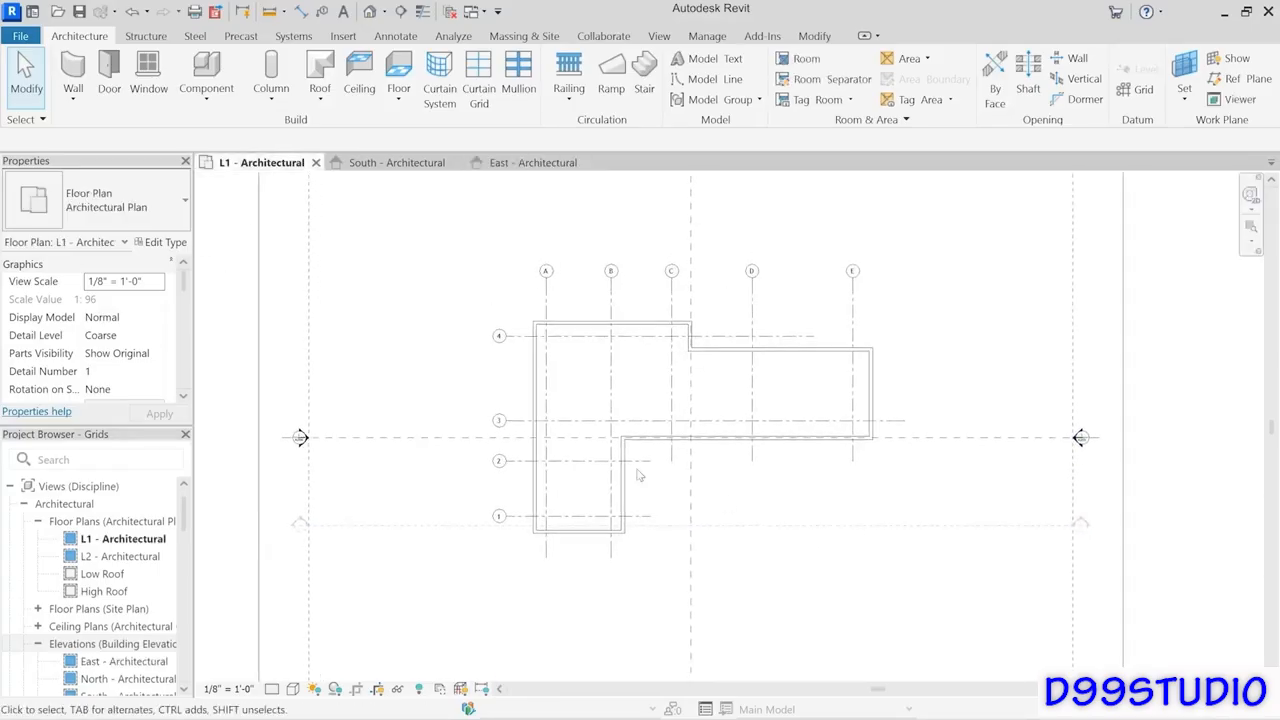
pyautogui.click(1079, 442)
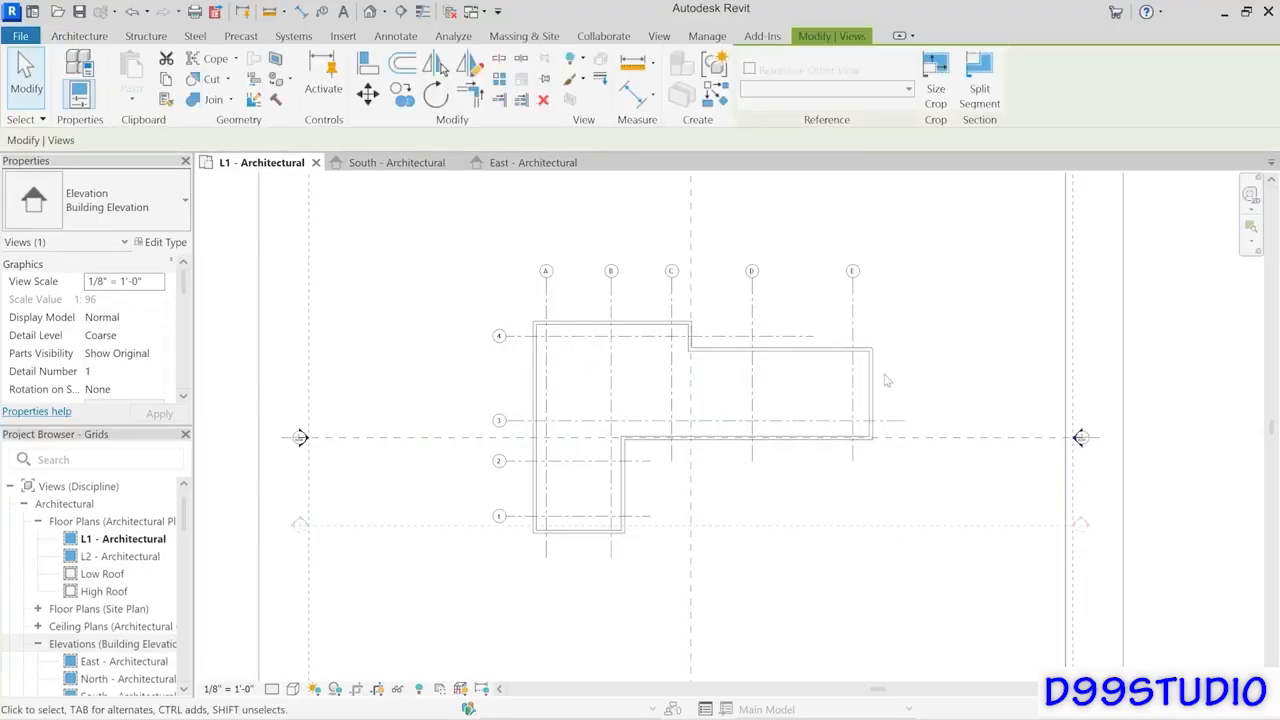
pyautogui.moveTo(868, 292); pyautogui.dragTo(718, 262)
pyautogui.scroll(-2, 896, 507)
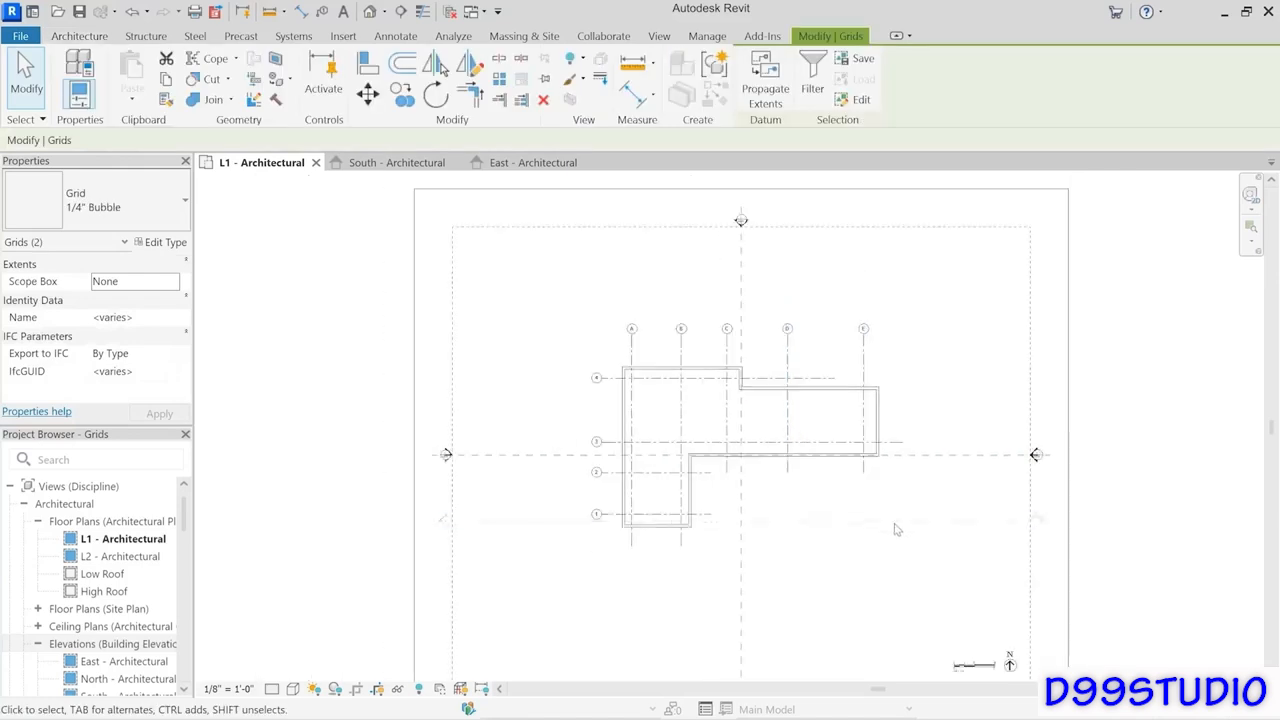
pyautogui.moveTo(896, 530); pyautogui.dragTo(874, 434, button='middle')
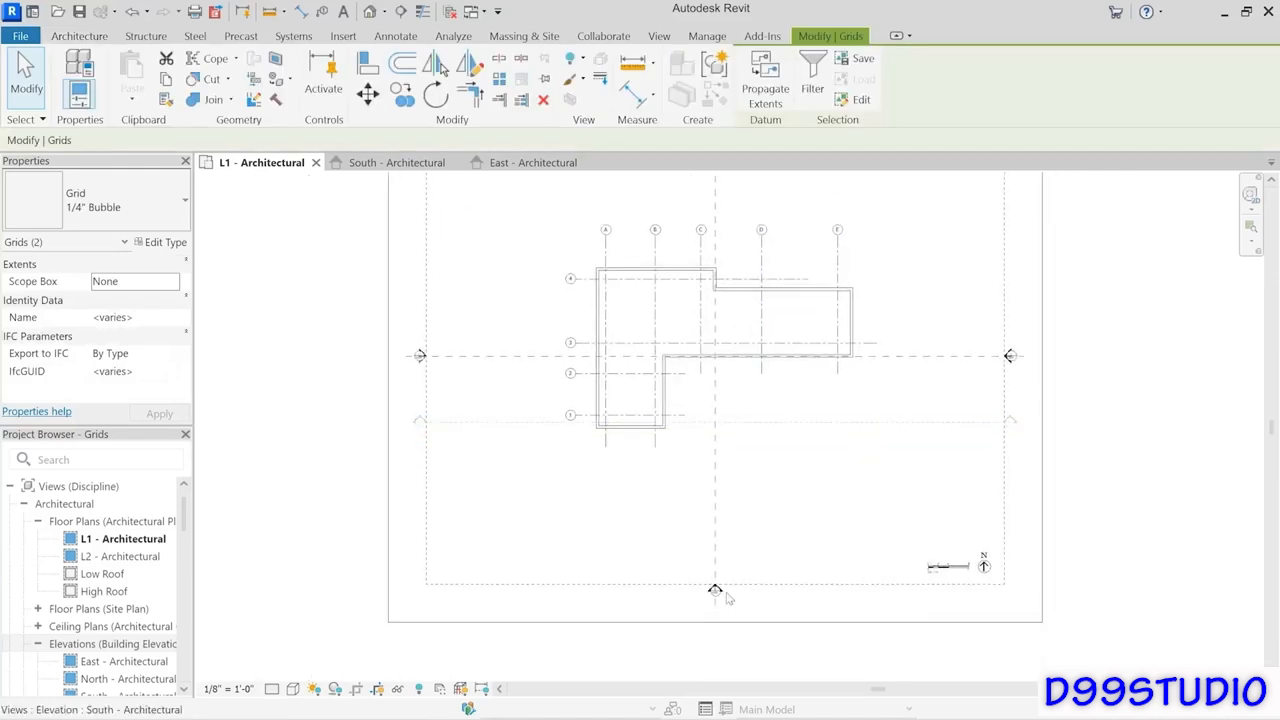
pyautogui.click(727, 596)
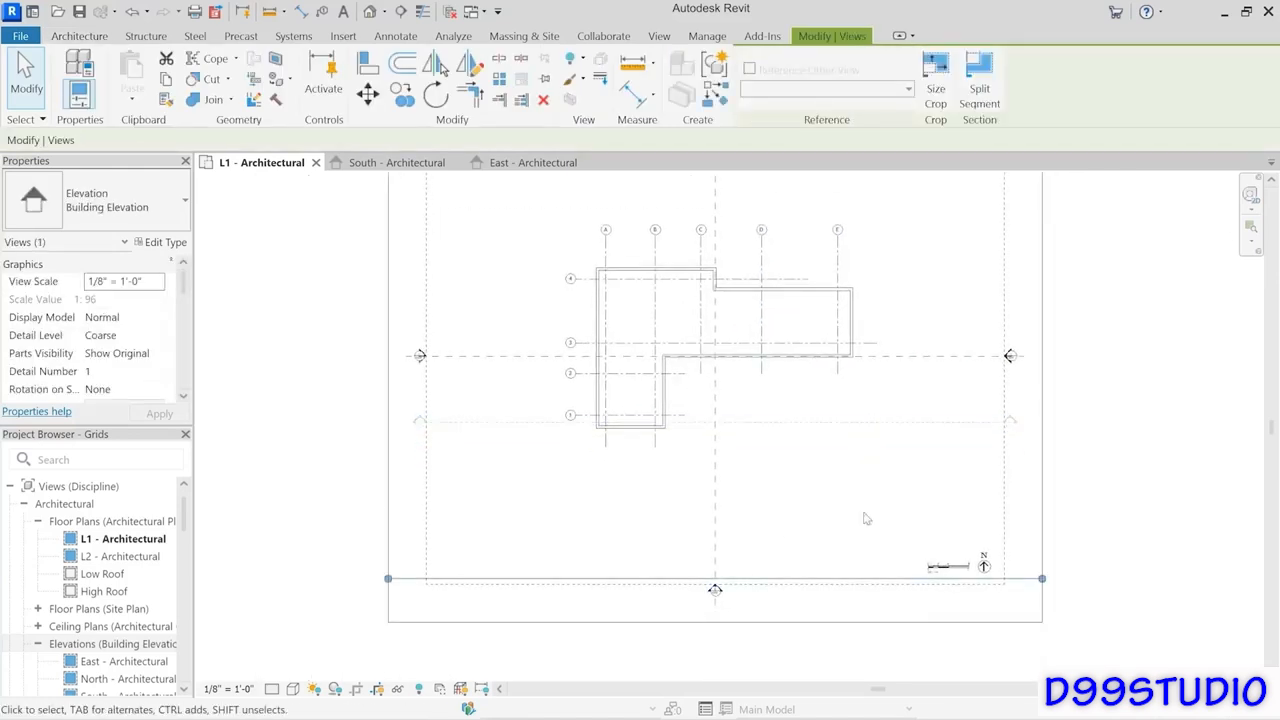
pyautogui.click(871, 476)
pyautogui.scroll(2, 952, 240)
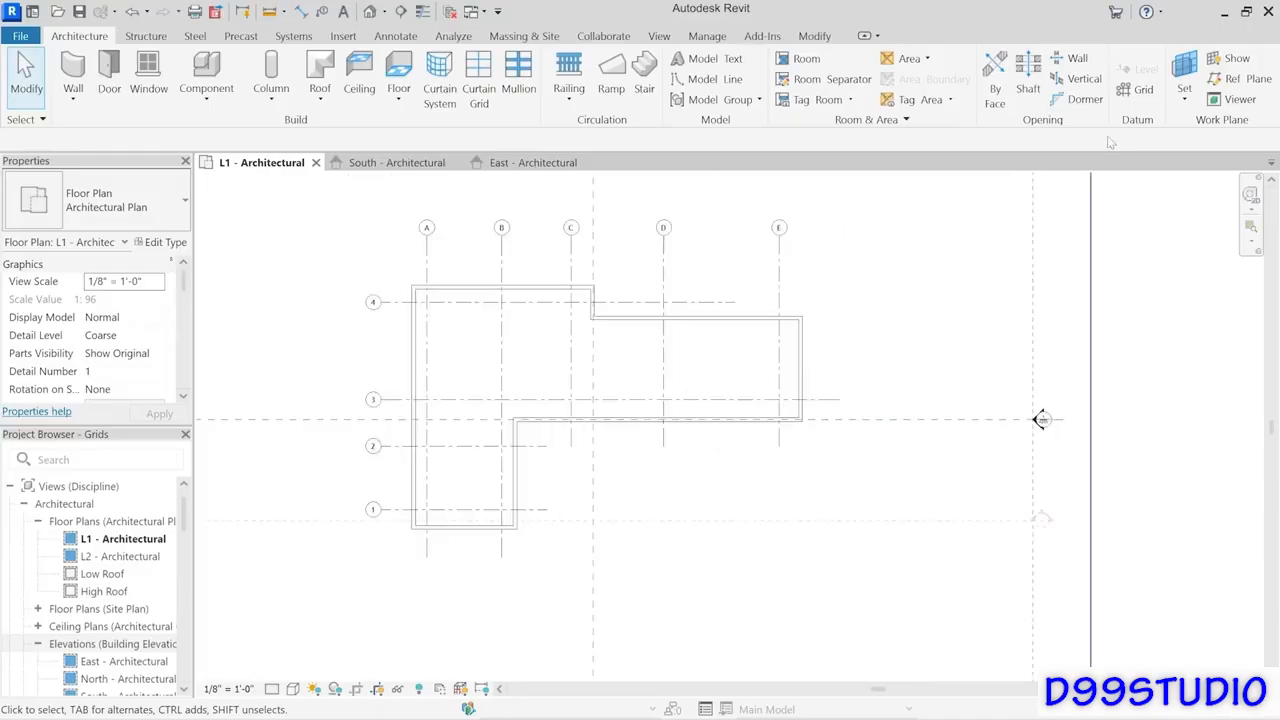
# Draw a slanted grid line to the right of the building at about 105° to the horizontal, with its head at the upper end.
pyautogui.press('g')
pyautogui.press('r')
pyautogui.click(827, 494)
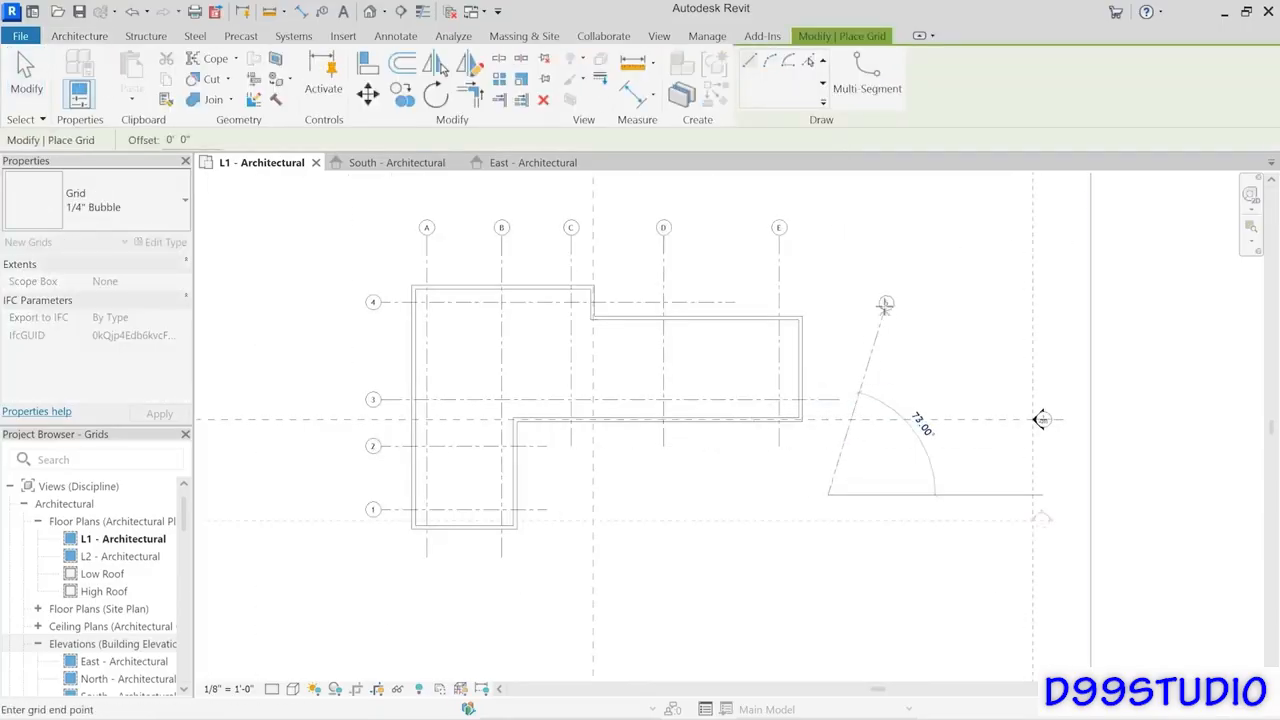
pyautogui.click(884, 289)
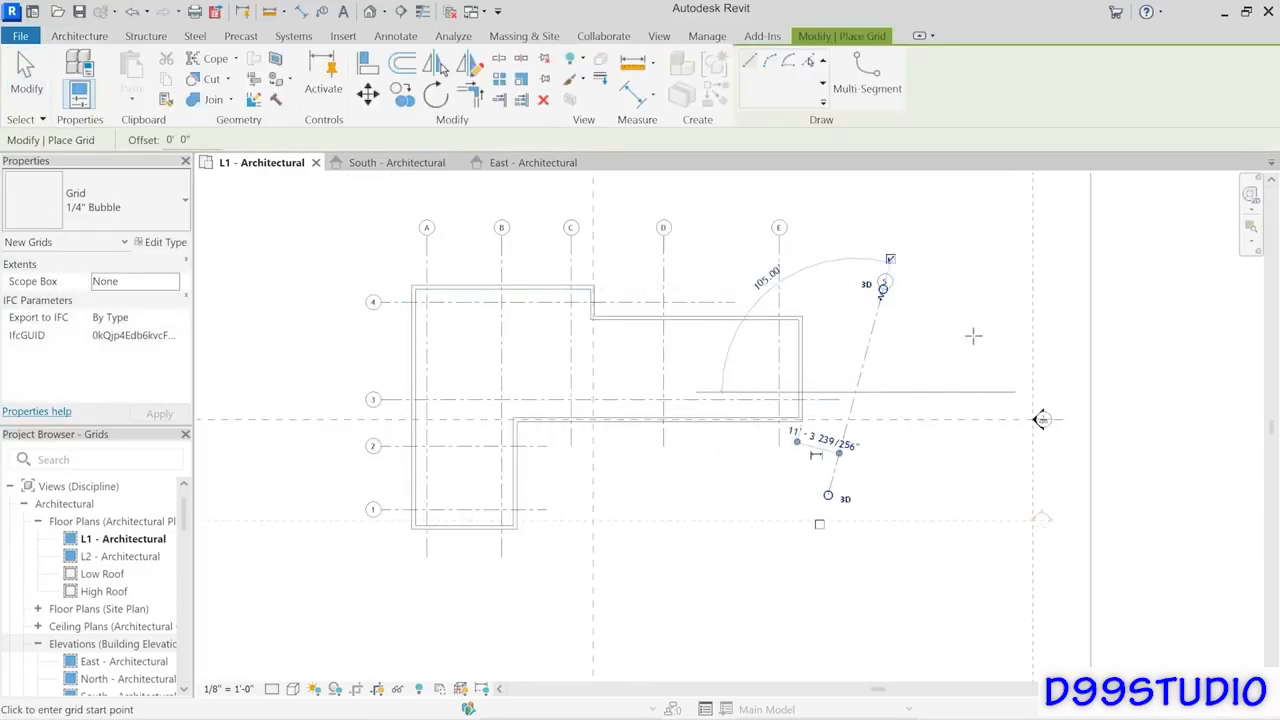
pyautogui.press('Escape')
pyautogui.press('Escape')
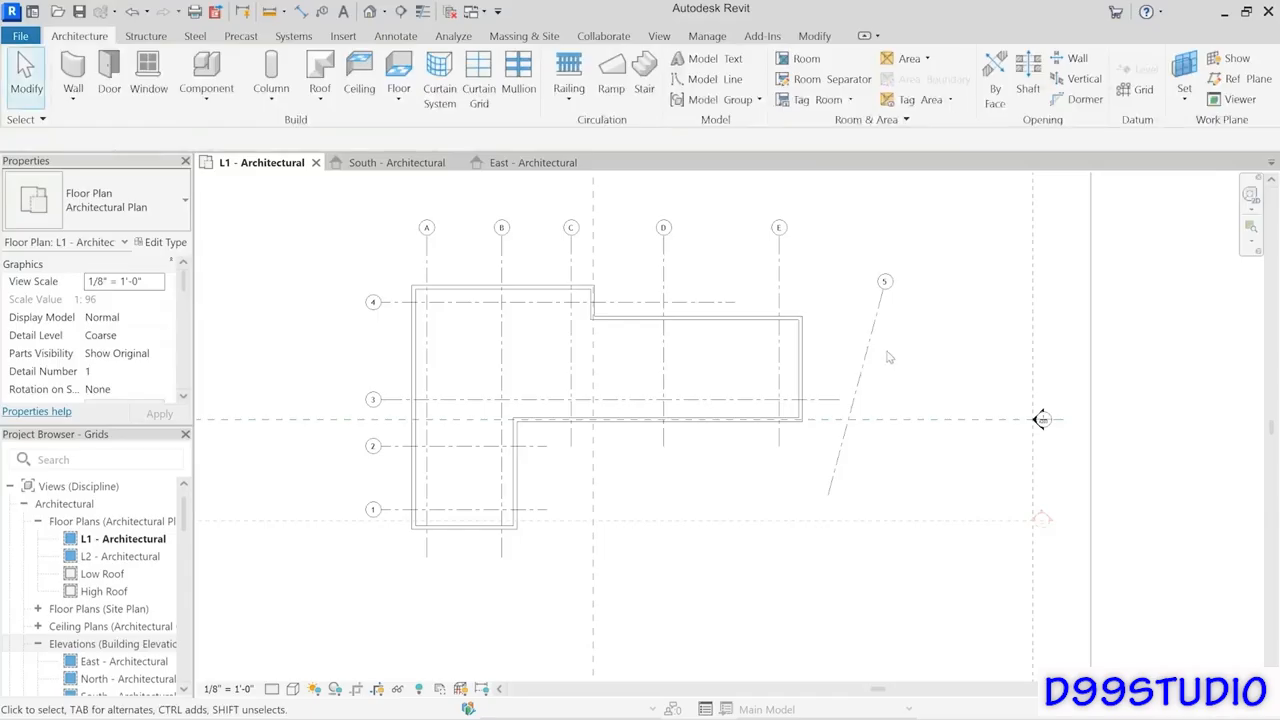
pyautogui.scroll(3, 894, 306)
pyautogui.scroll(-3, 894, 306)
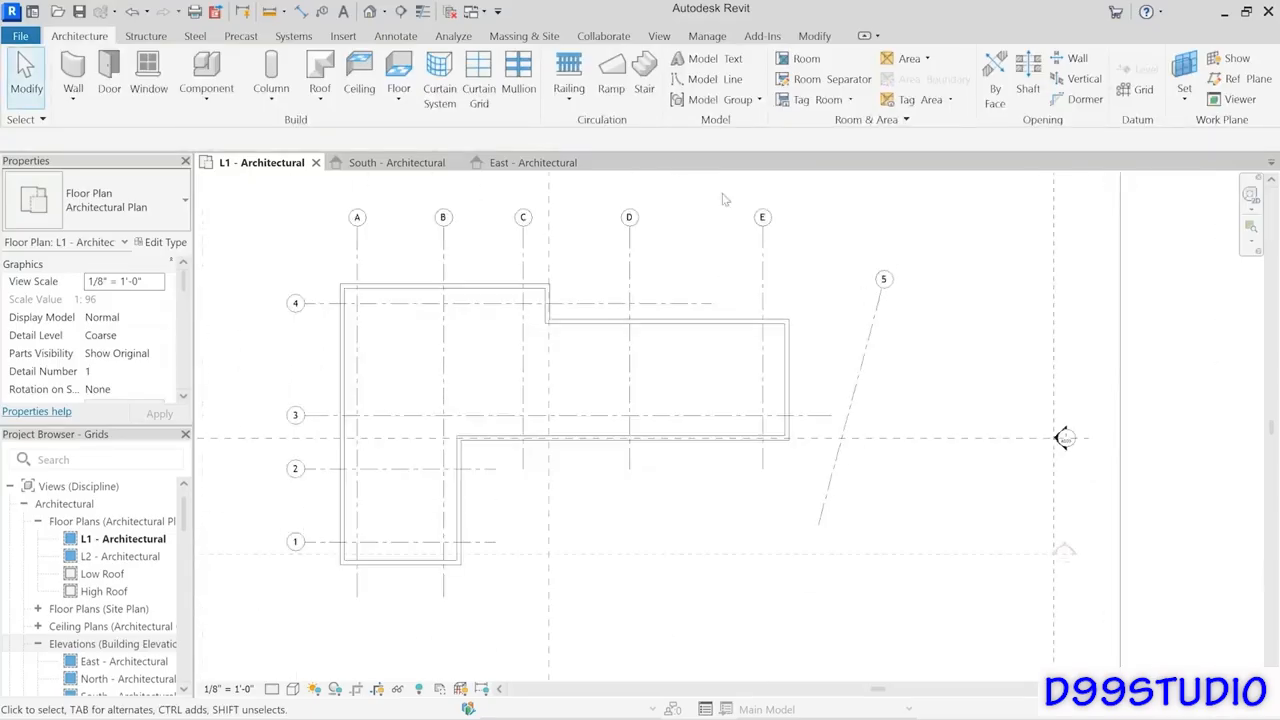
# Check the South and East elevations for the slanted grid line.
pyautogui.click(397, 164)
pyautogui.scroll(-2, 794, 420)
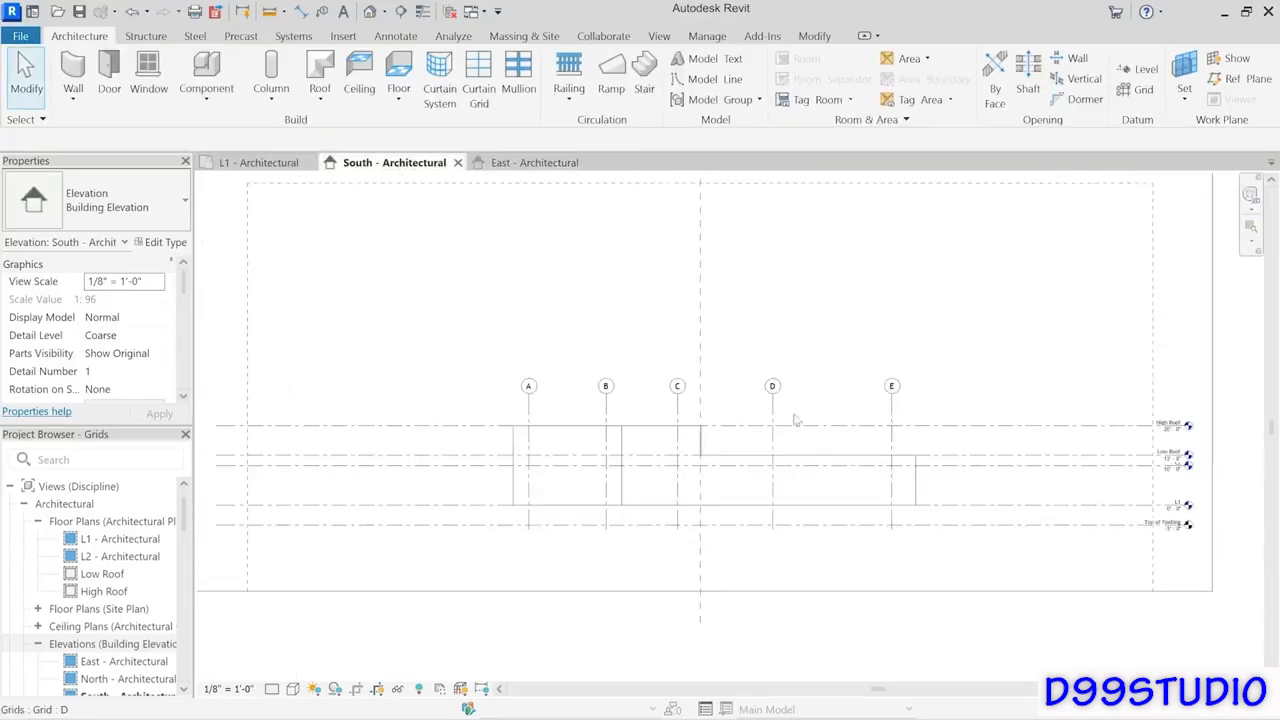
pyautogui.scroll(2, 766, 400)
pyautogui.click(545, 163)
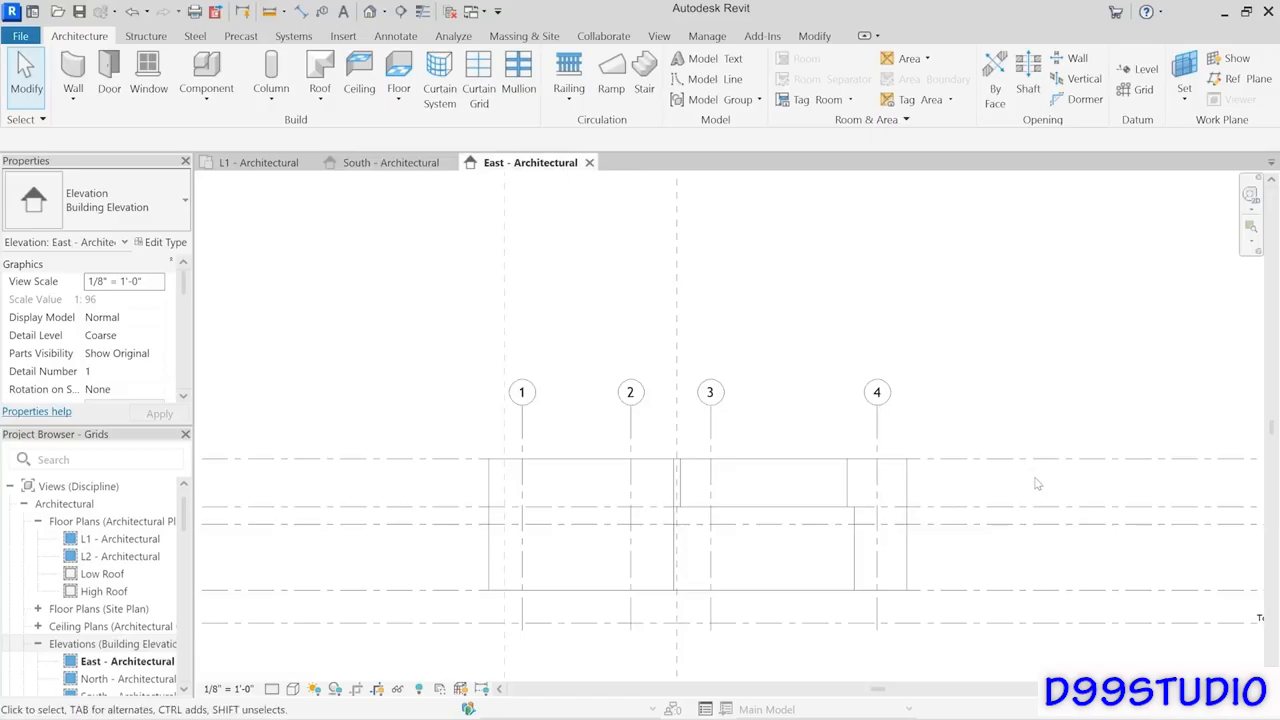
pyautogui.scroll(-1, 957, 469)
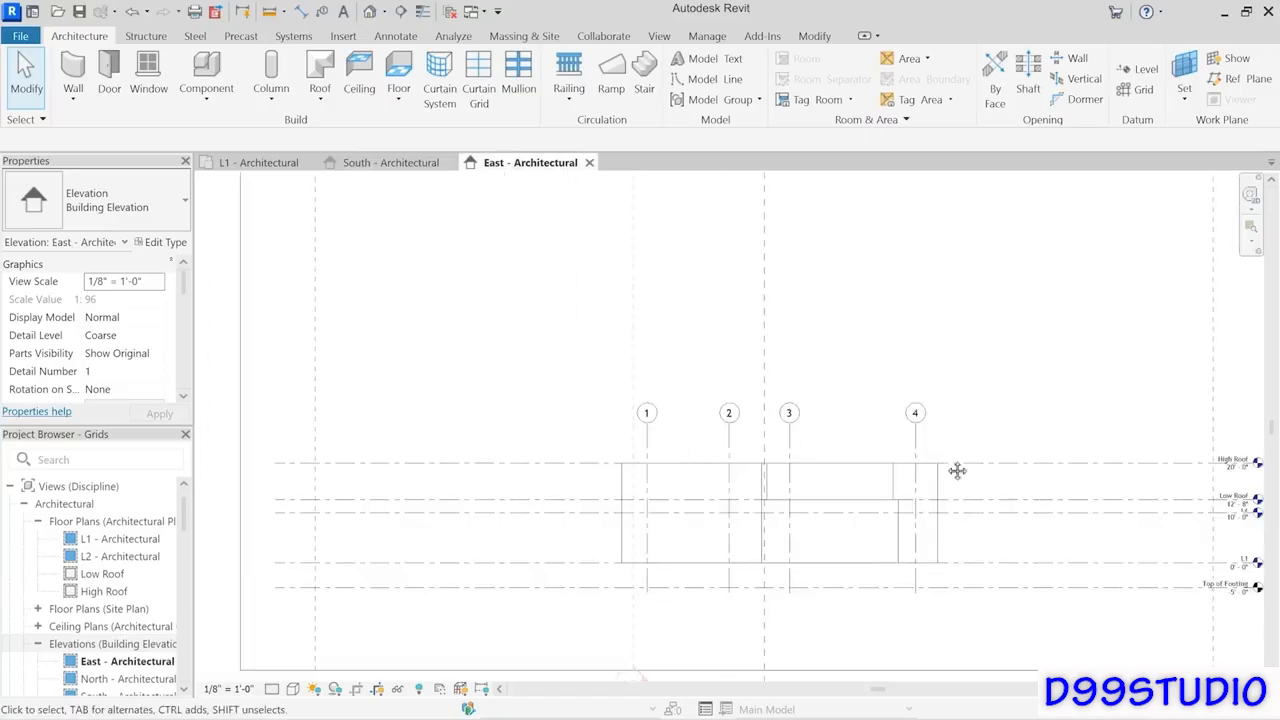
# Delete the slanted grid 5 from the L1 plan.
pyautogui.click(268, 164)
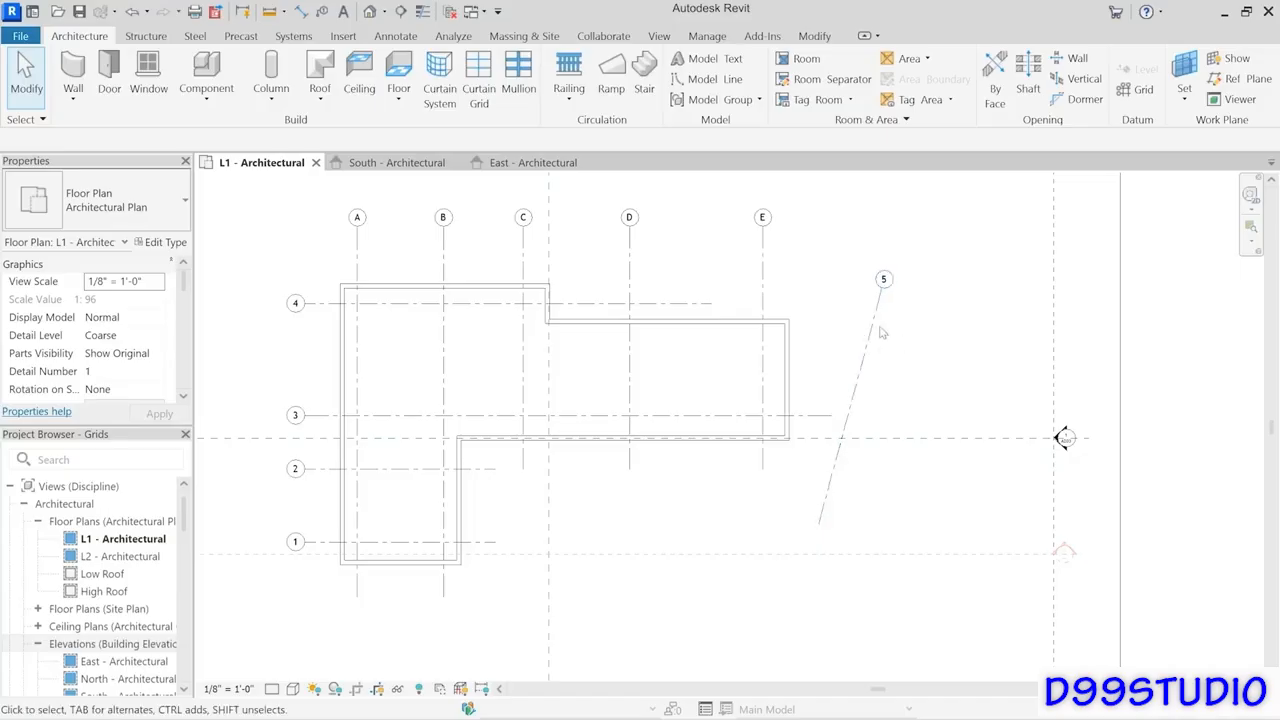
pyautogui.click(877, 328)
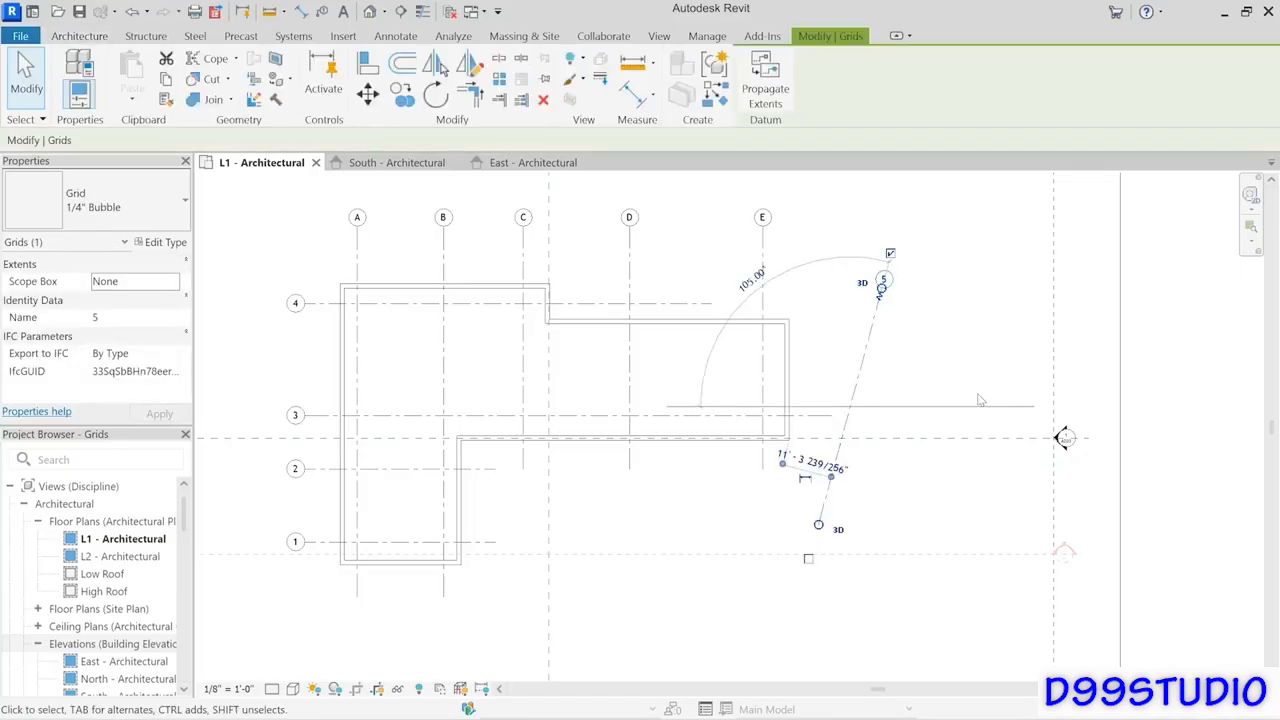
pyautogui.press('Delete')
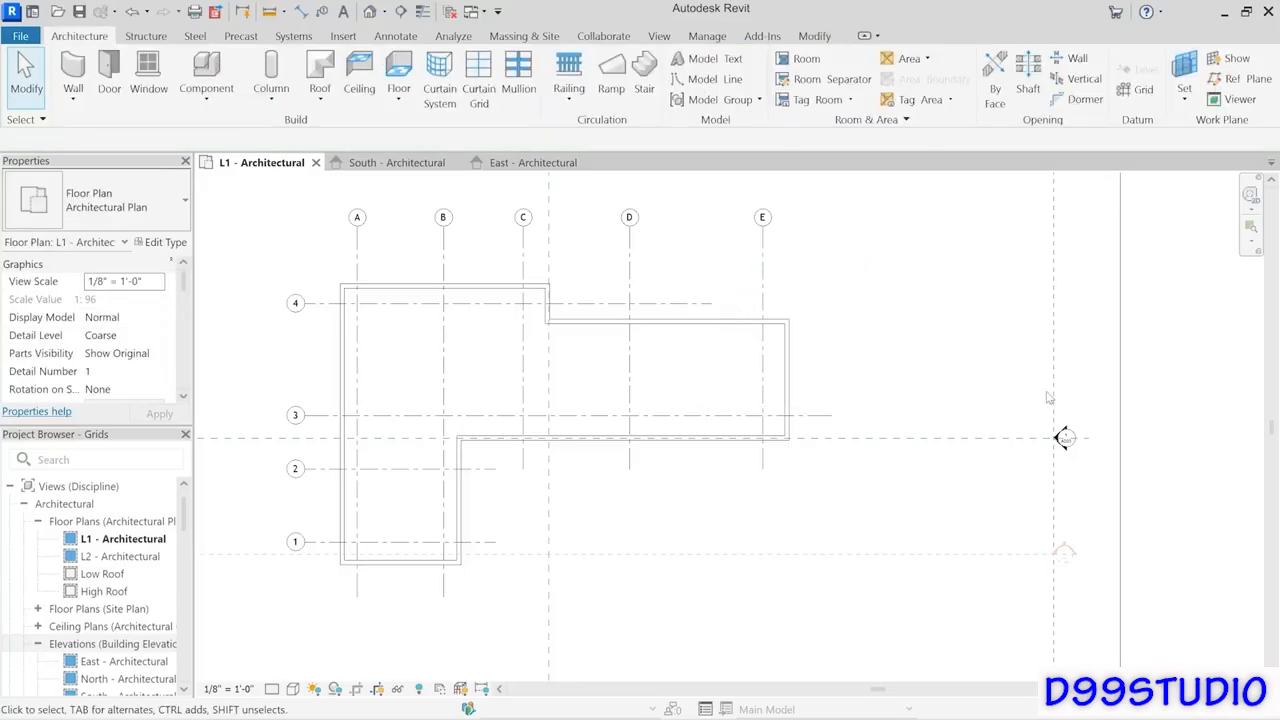
pyautogui.moveTo(773, 504); pyautogui.dragTo(811, 510, button='middle')
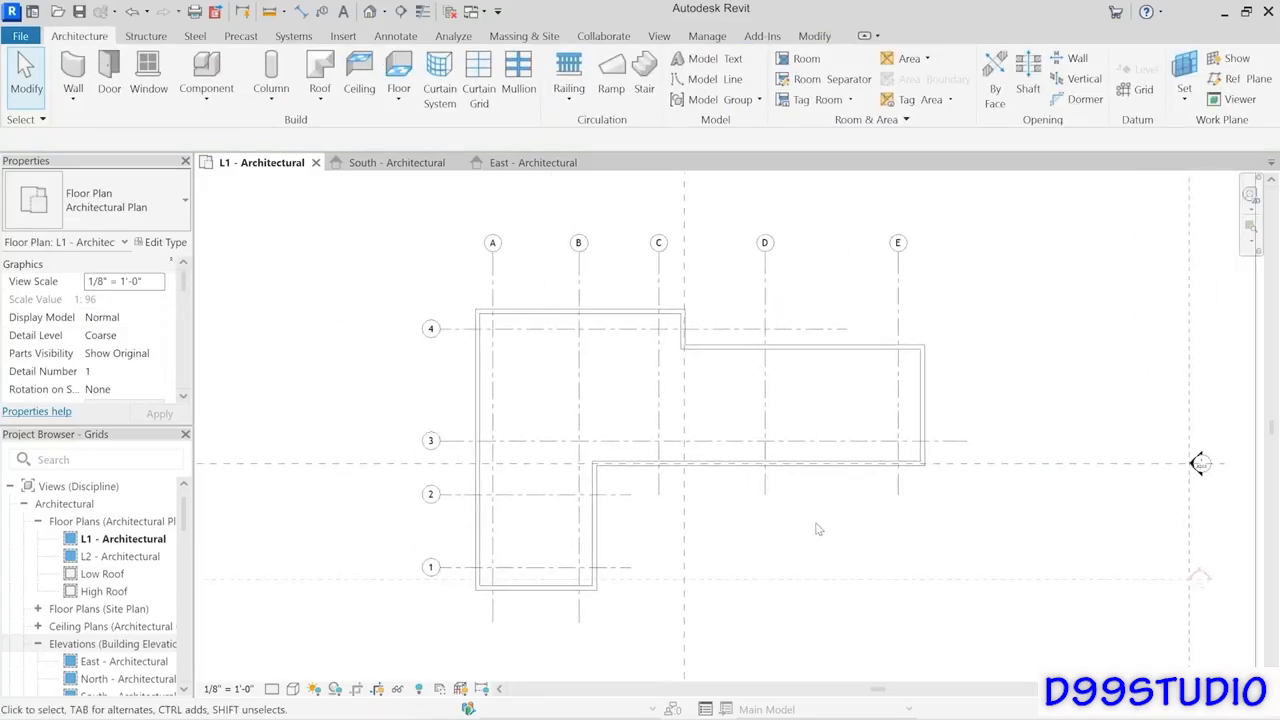
pyautogui.scroll(2, 826, 537)
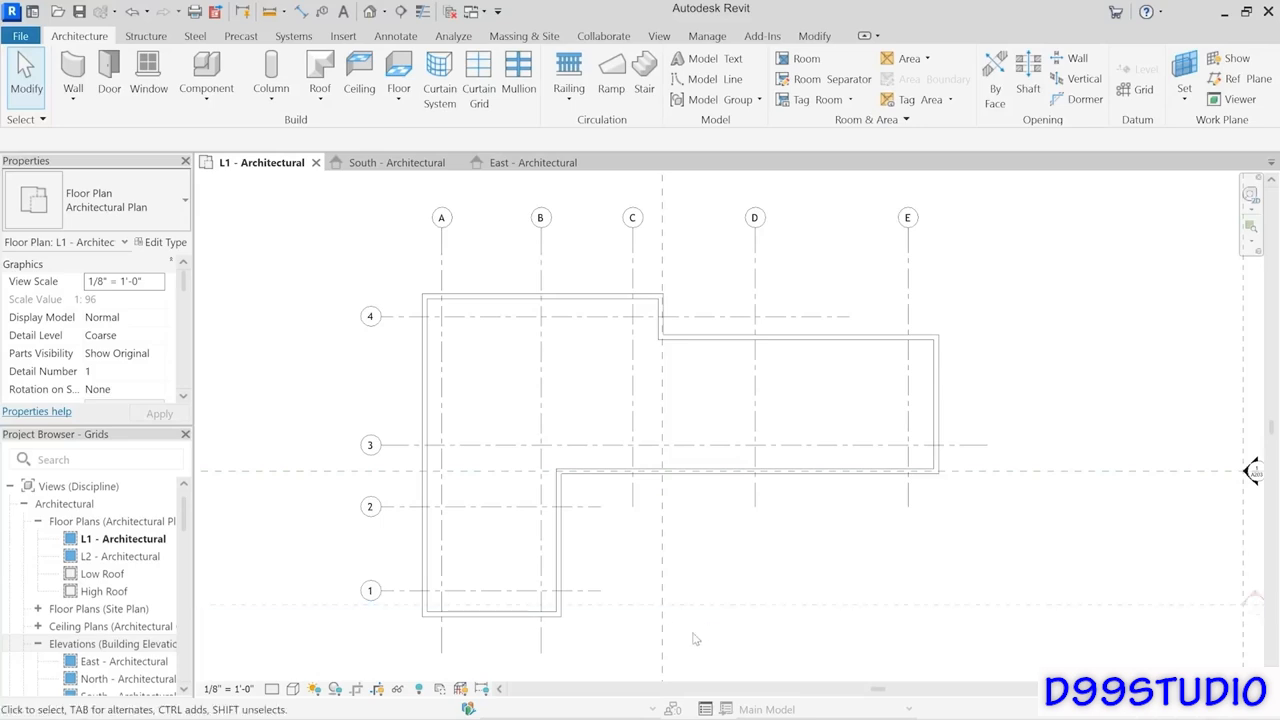
# Move both ends of grid 1 slightly farther out from the building, carrying the aligned numbered grid ends along.
pyautogui.click(584, 592)
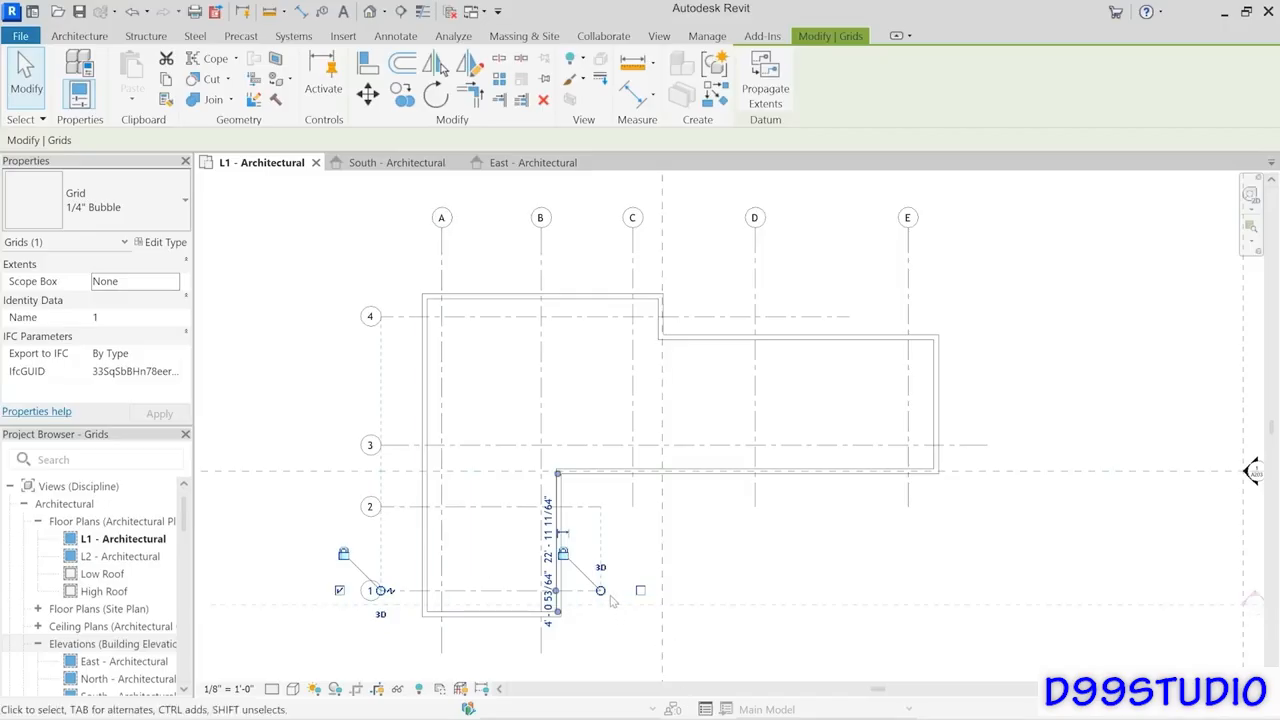
pyautogui.moveTo(600, 590)
pyautogui.mouseDown()
pyautogui.moveTo(623, 591)
pyautogui.moveTo(603, 591)
pyautogui.mouseUp()
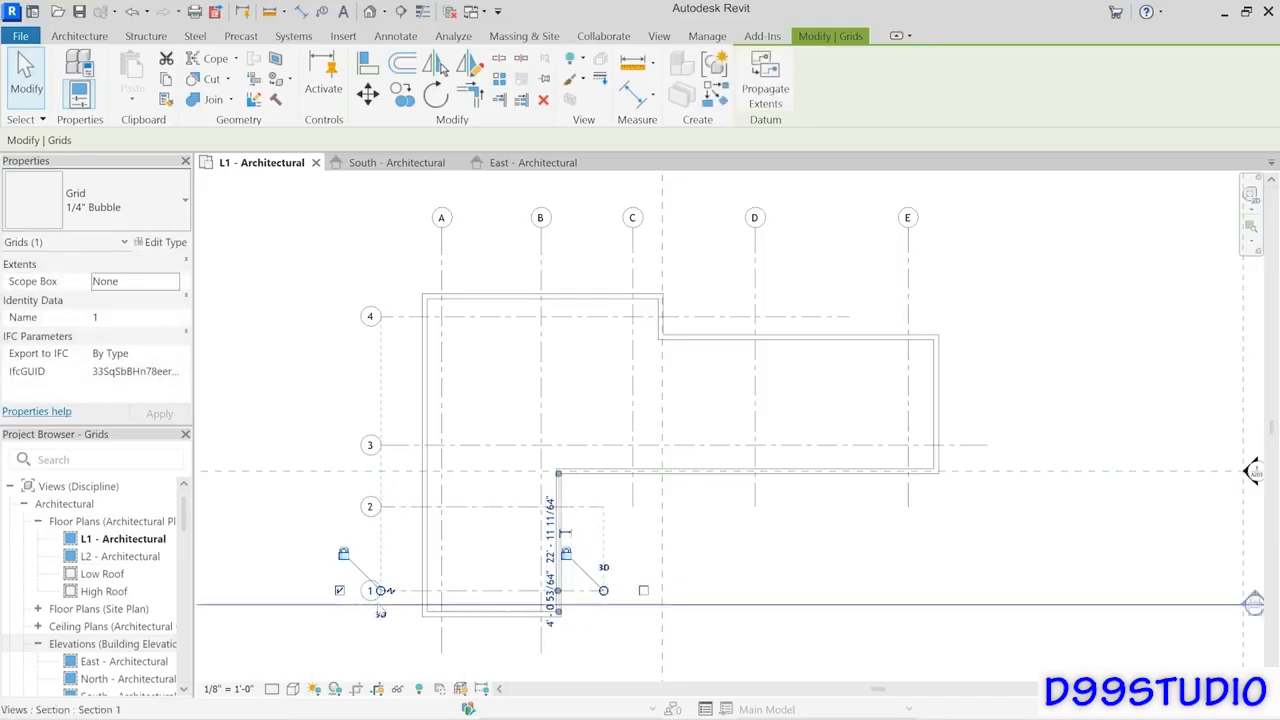
pyautogui.moveTo(380, 590); pyautogui.dragTo(335, 590)
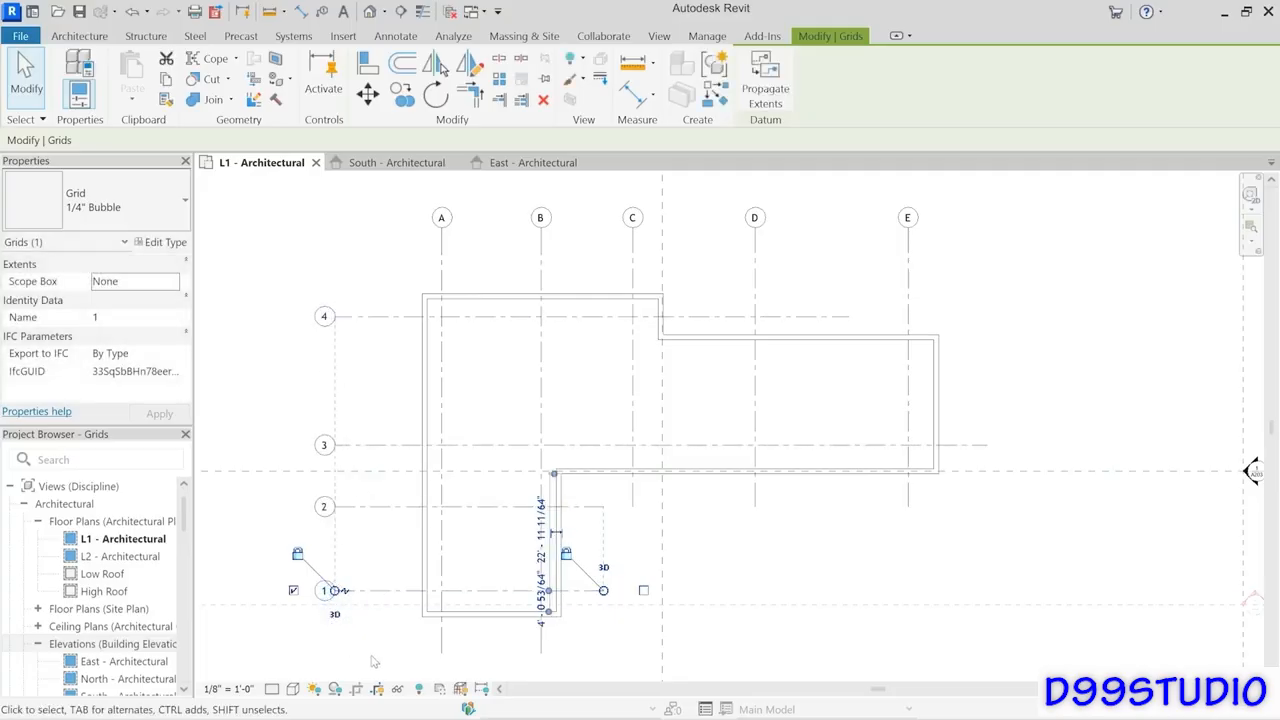
pyautogui.moveTo(336, 590); pyautogui.dragTo(370, 590)
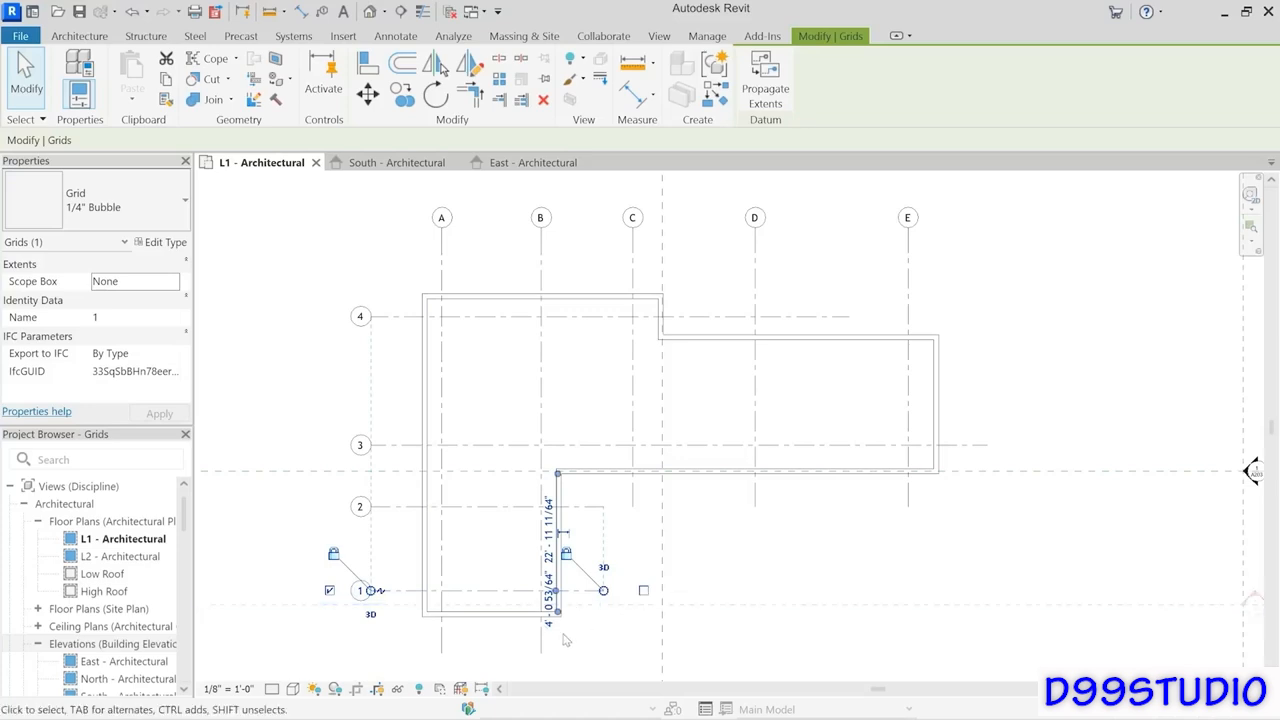
# Show a bubble at grid 1's right end, toggle its left bubble off and on, and hide the right bubble again.
pyautogui.click(643, 590)
pyautogui.click(329, 590)
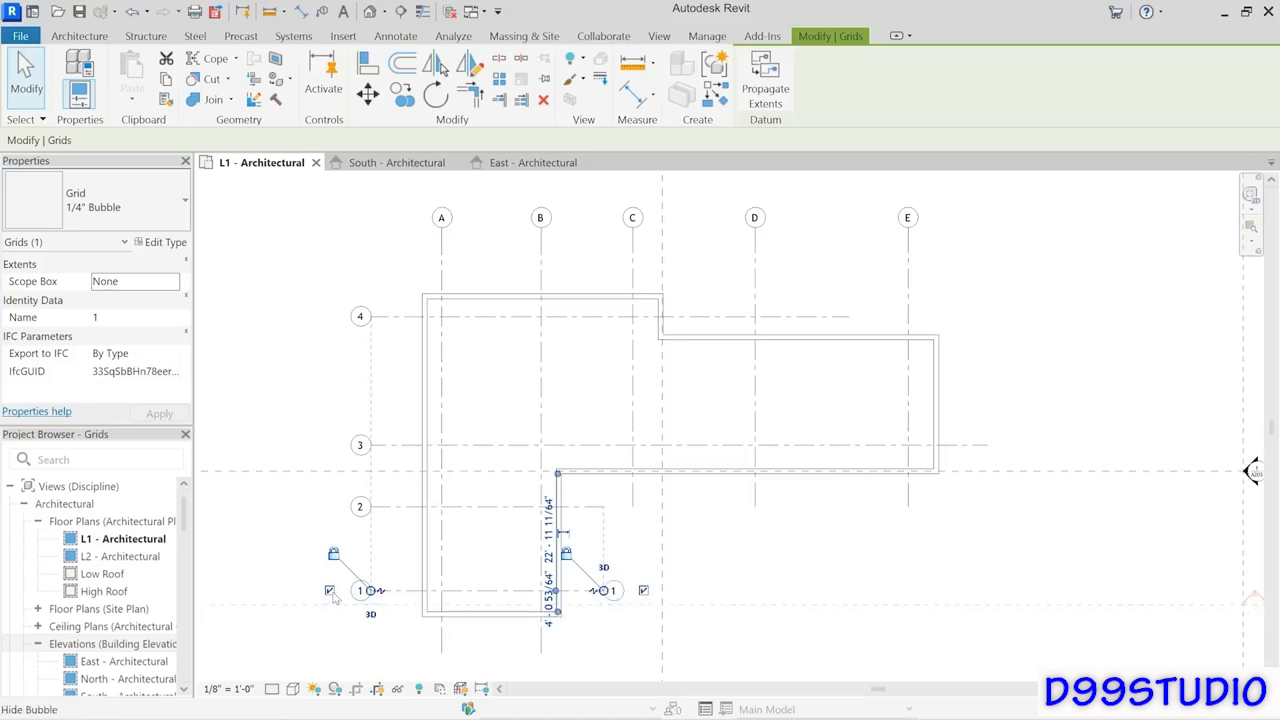
pyautogui.click(329, 590)
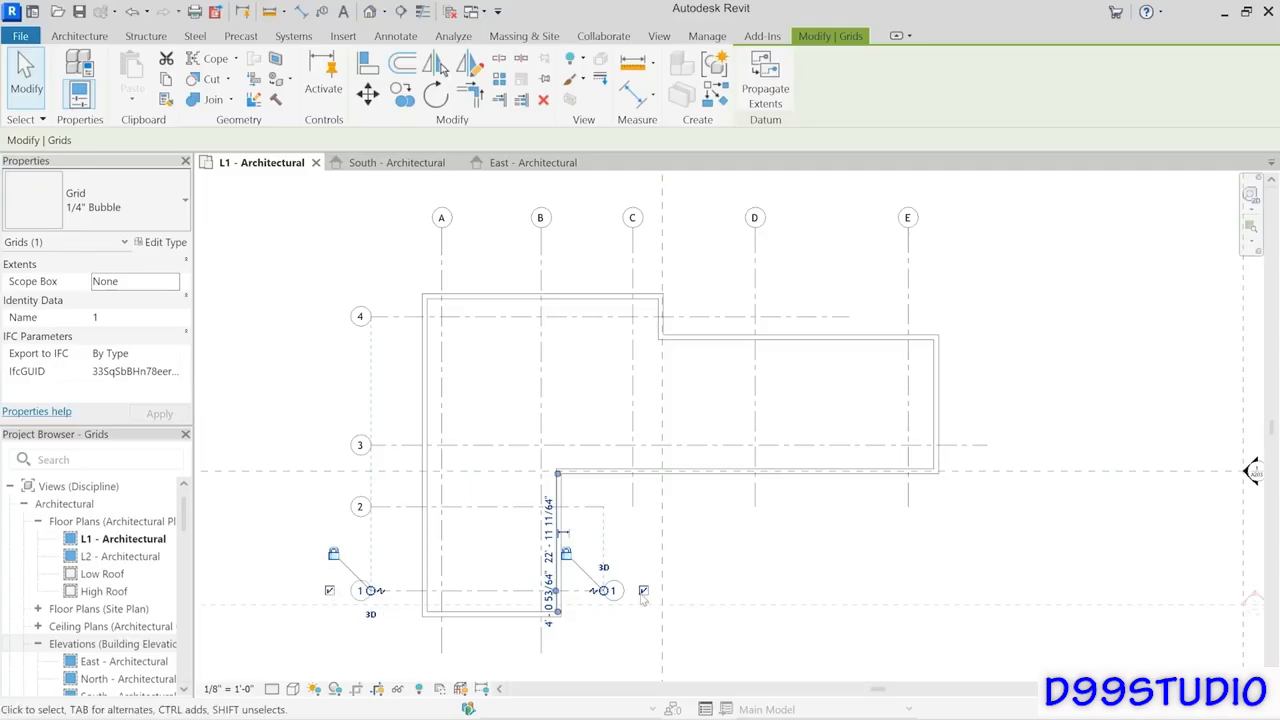
pyautogui.click(704, 627)
pyautogui.click(588, 591)
pyautogui.click(643, 591)
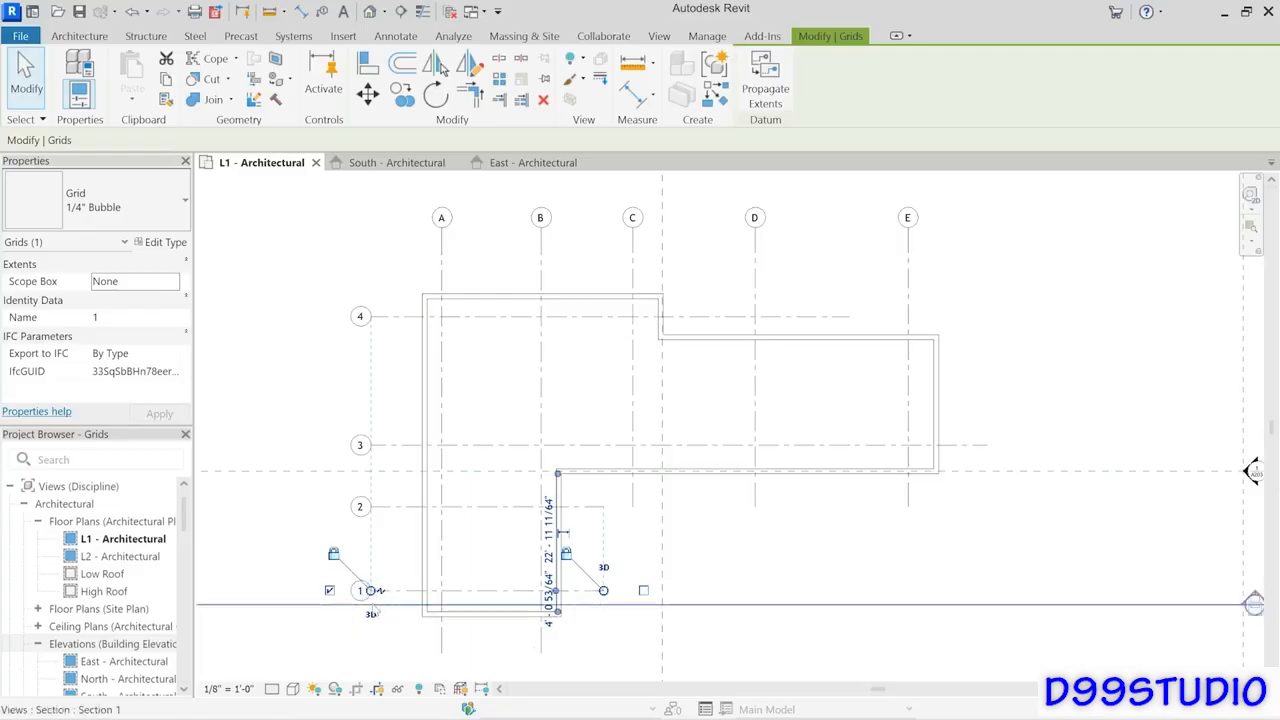
pyautogui.scroll(4, 377, 590)
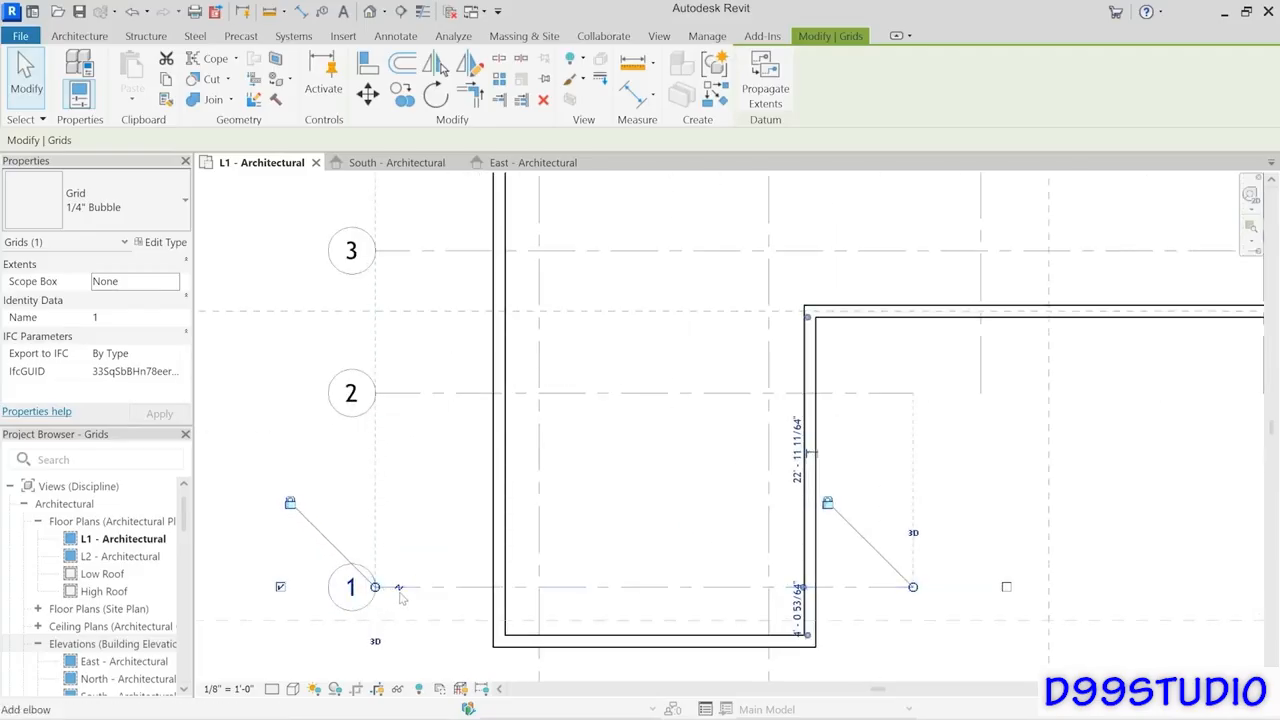
# Add an elbow at grid 1's left bubble, offset the bubble upward, and straighten it back in line with the grid.
pyautogui.click(406, 587)
pyautogui.moveTo(400, 566); pyautogui.dragTo(399, 551)
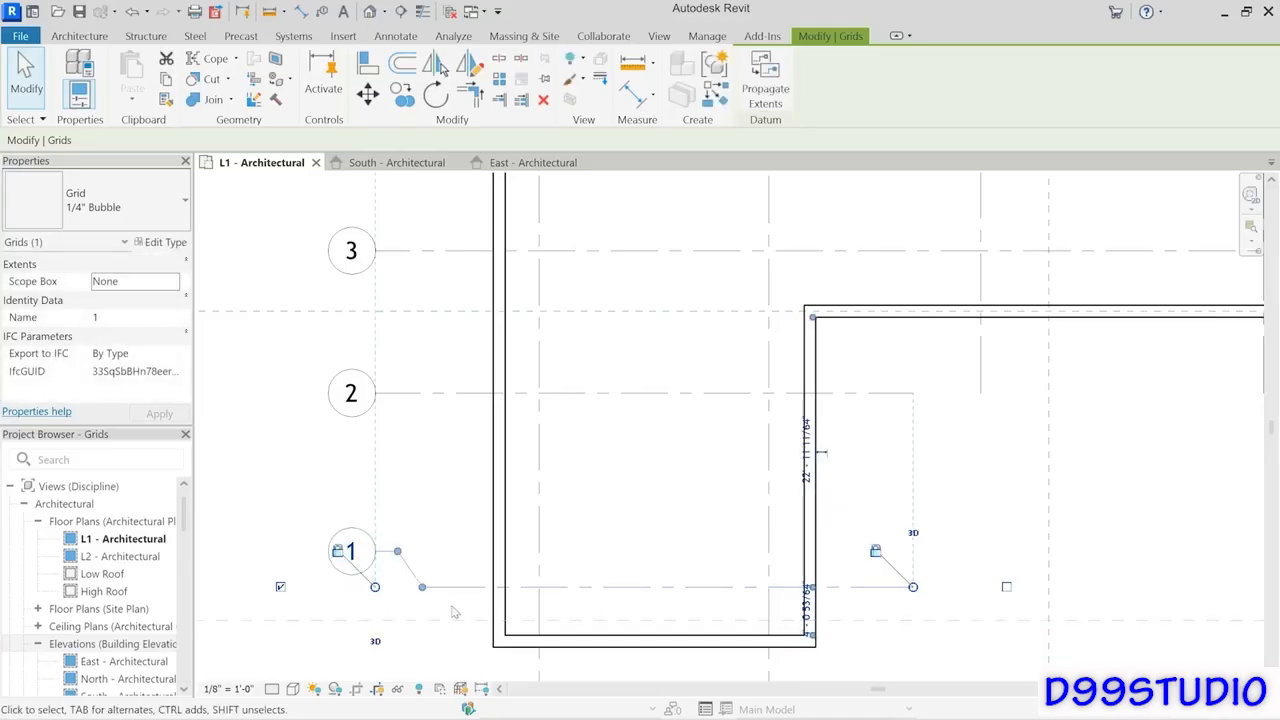
pyautogui.moveTo(397, 556); pyautogui.dragTo(398, 594)
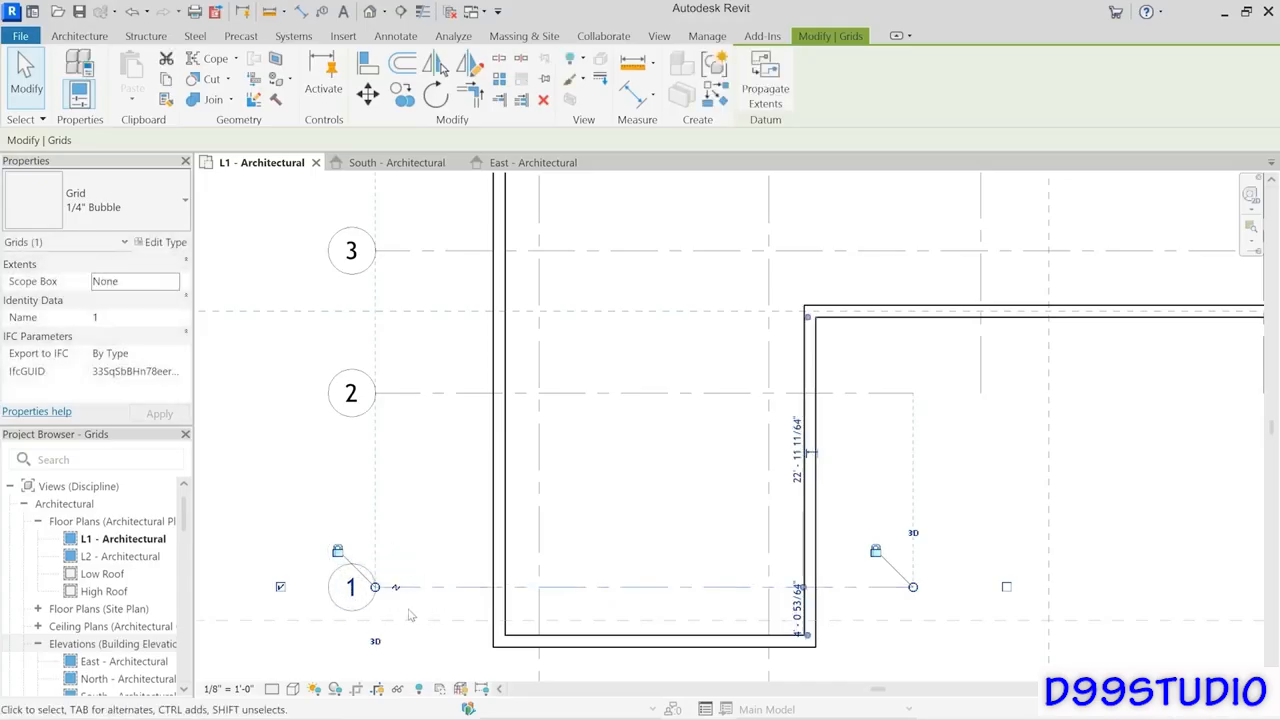
pyautogui.scroll(-5, 409, 615)
pyautogui.moveTo(483, 585); pyautogui.dragTo(473, 587, button='middle')
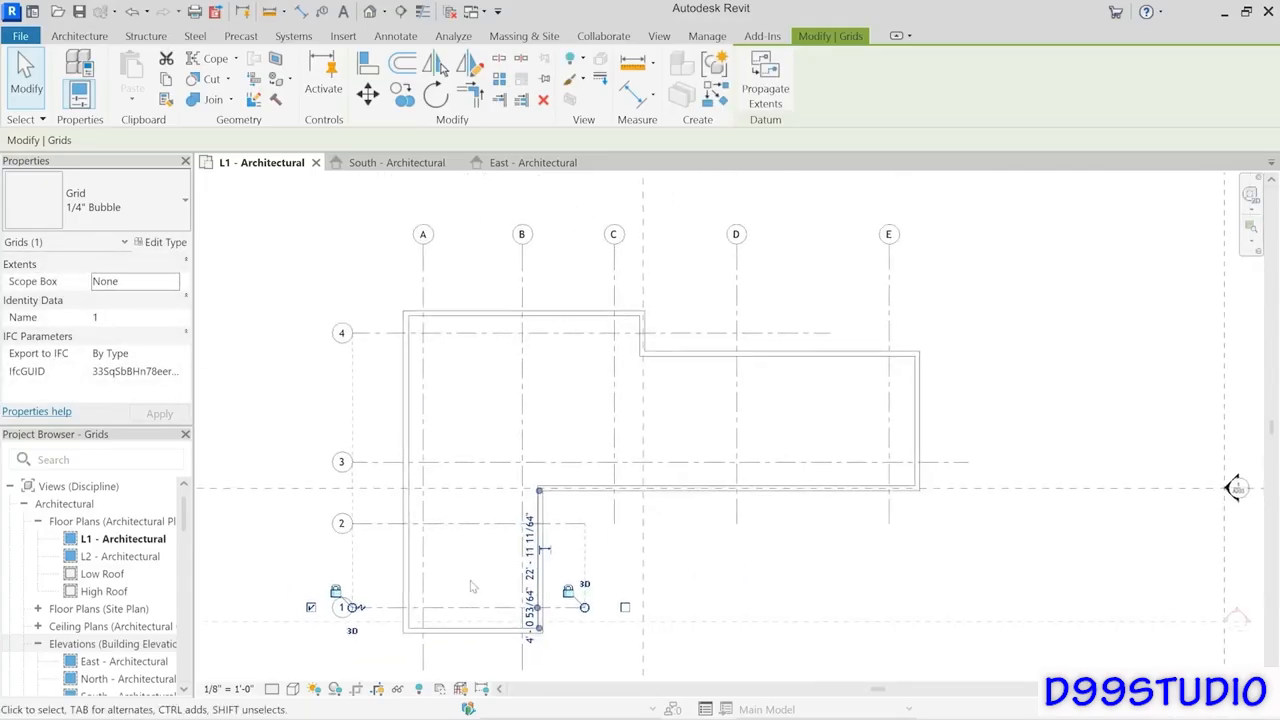
pyautogui.click(773, 596)
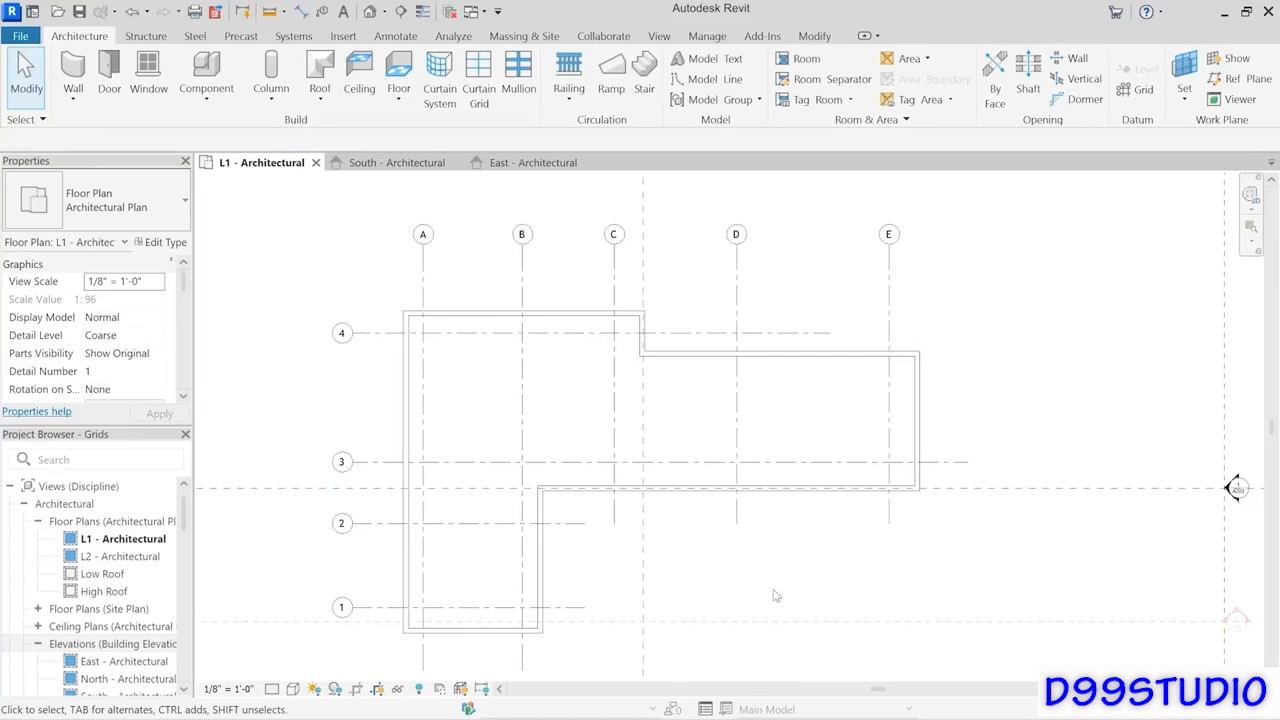
# Extend grid 4's right end past the building's right exterior wall, aligned with the right end of grid 3.
pyautogui.click(850, 346)
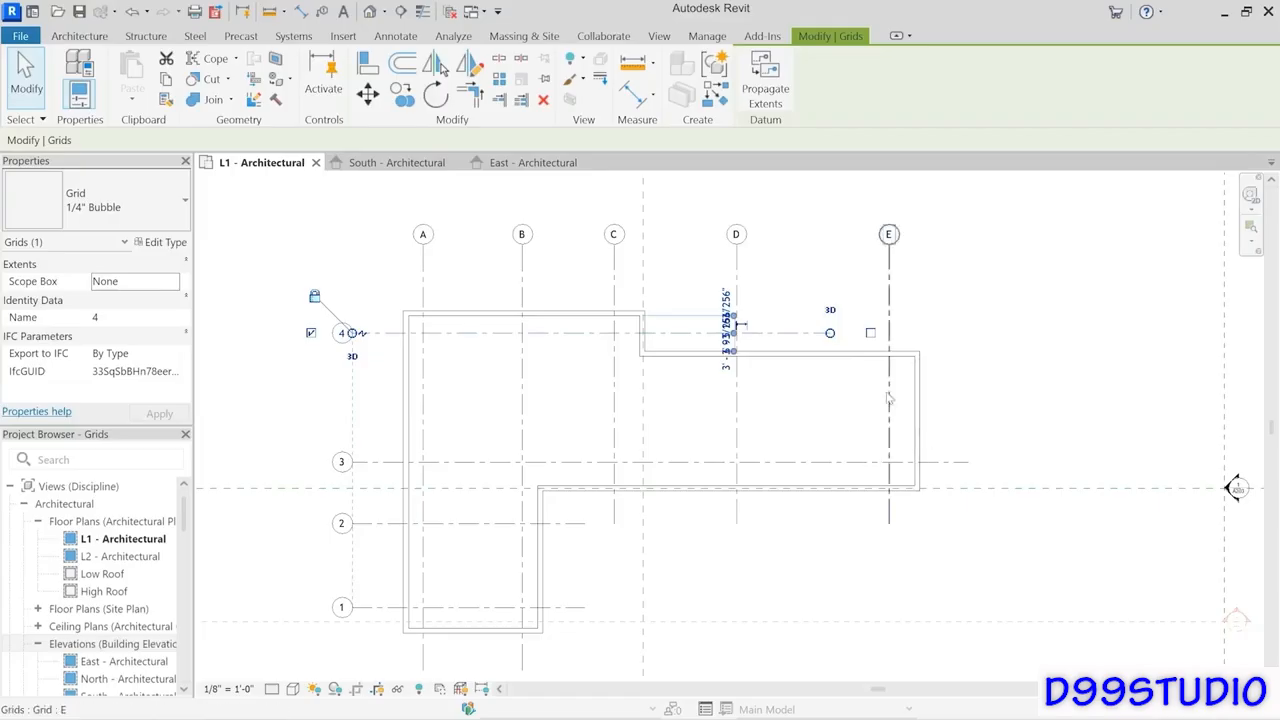
pyautogui.moveTo(830, 333); pyautogui.dragTo(952, 340)
pyautogui.click(1039, 414)
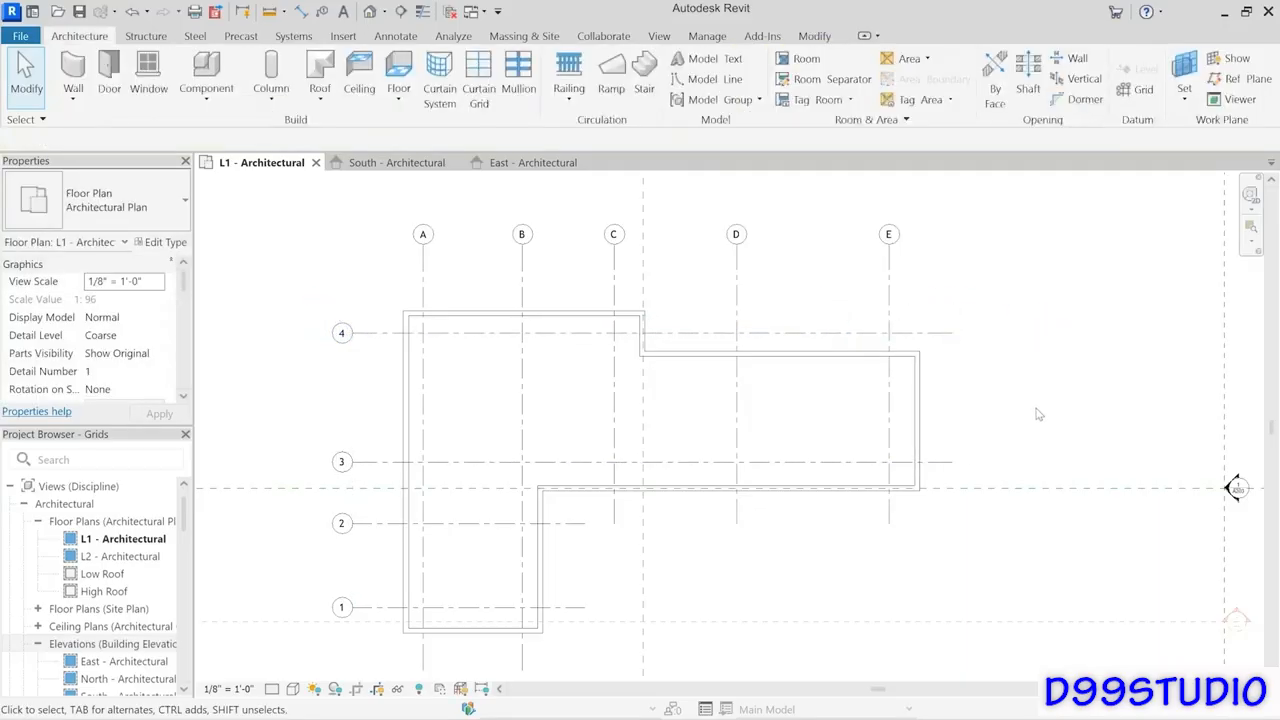
pyautogui.scroll(-2, 1039, 414)
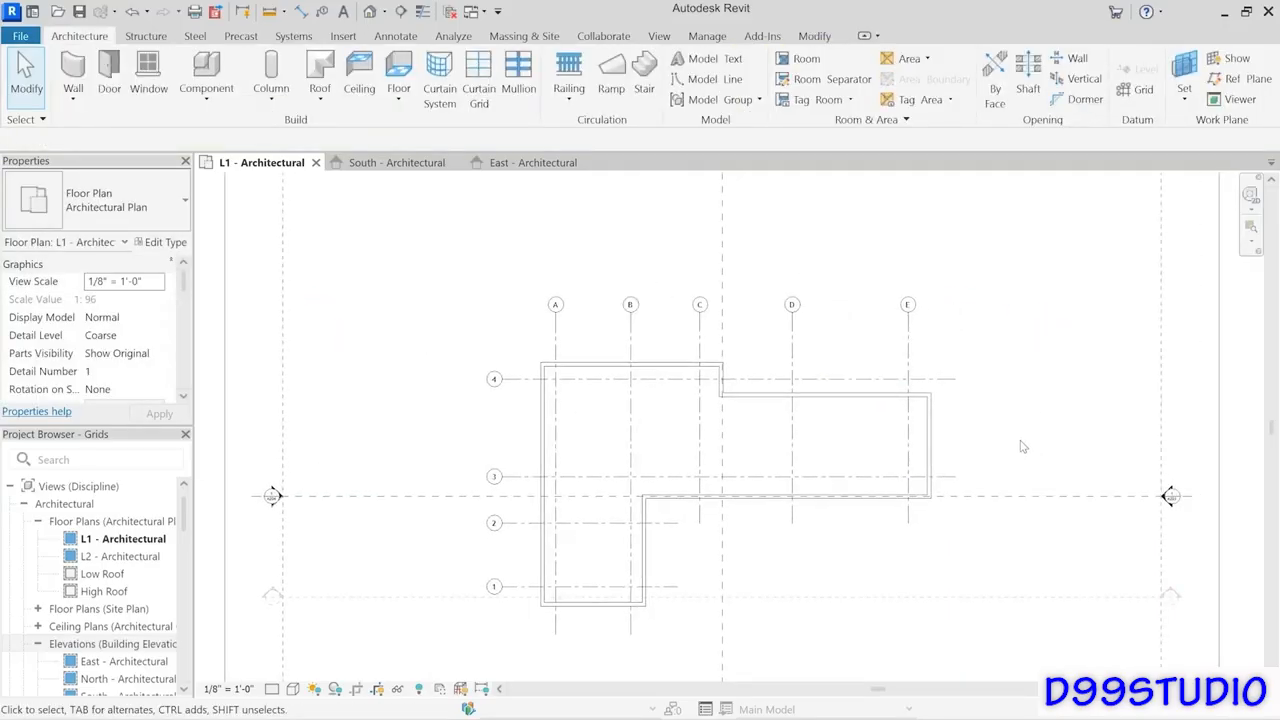
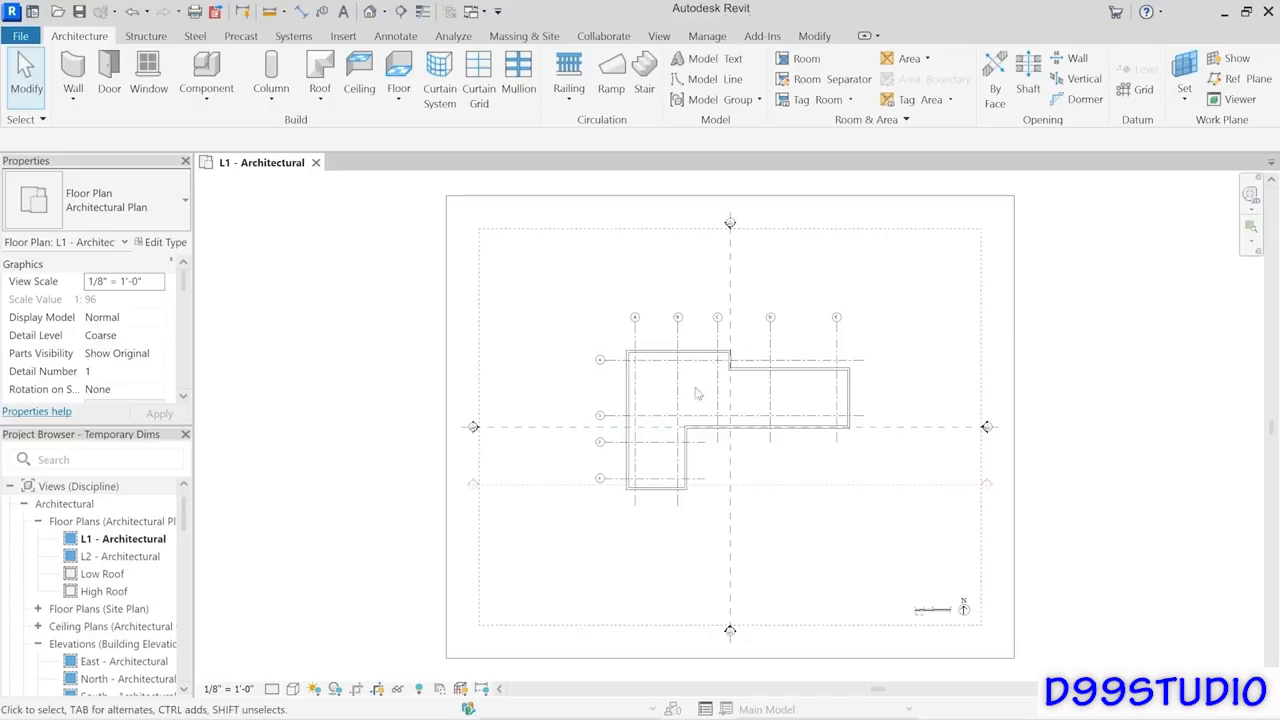
# Set the temporary dimension between grid A and the building's left exterior wall to 10 inches.
pyautogui.scroll(5, 727, 405)
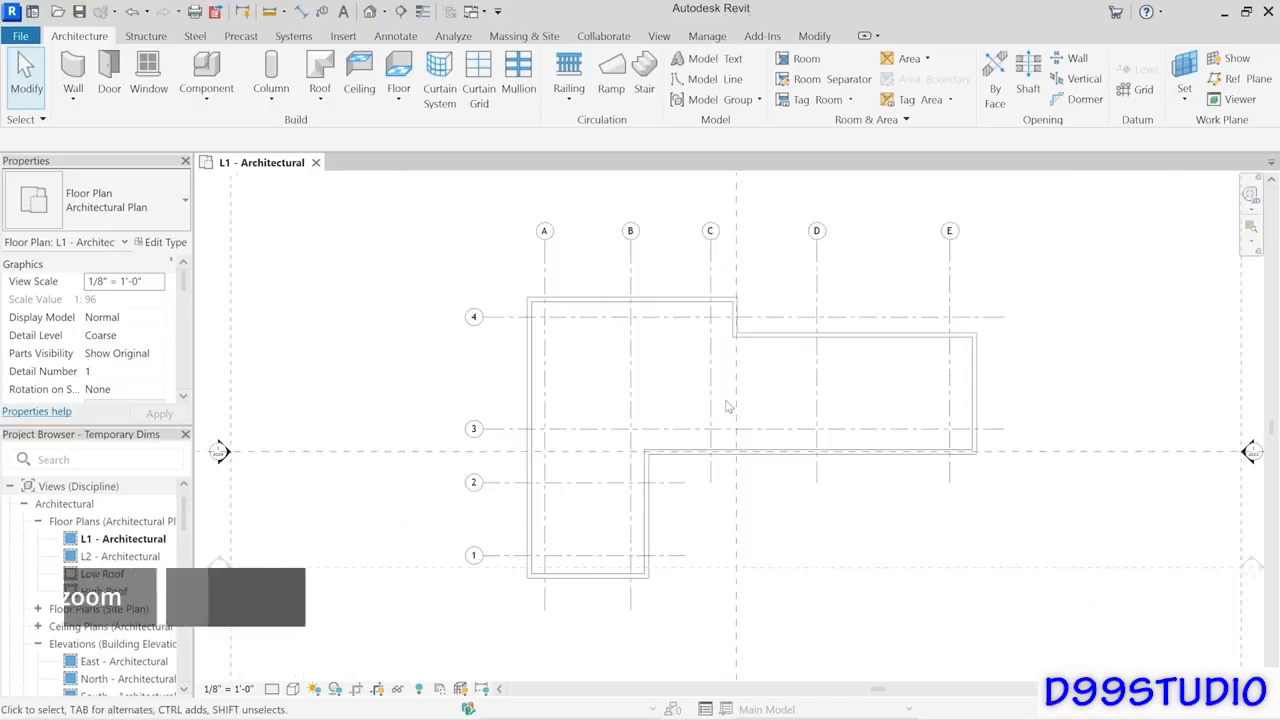
pyautogui.moveTo(730, 404); pyautogui.dragTo(714, 428, button='middle')
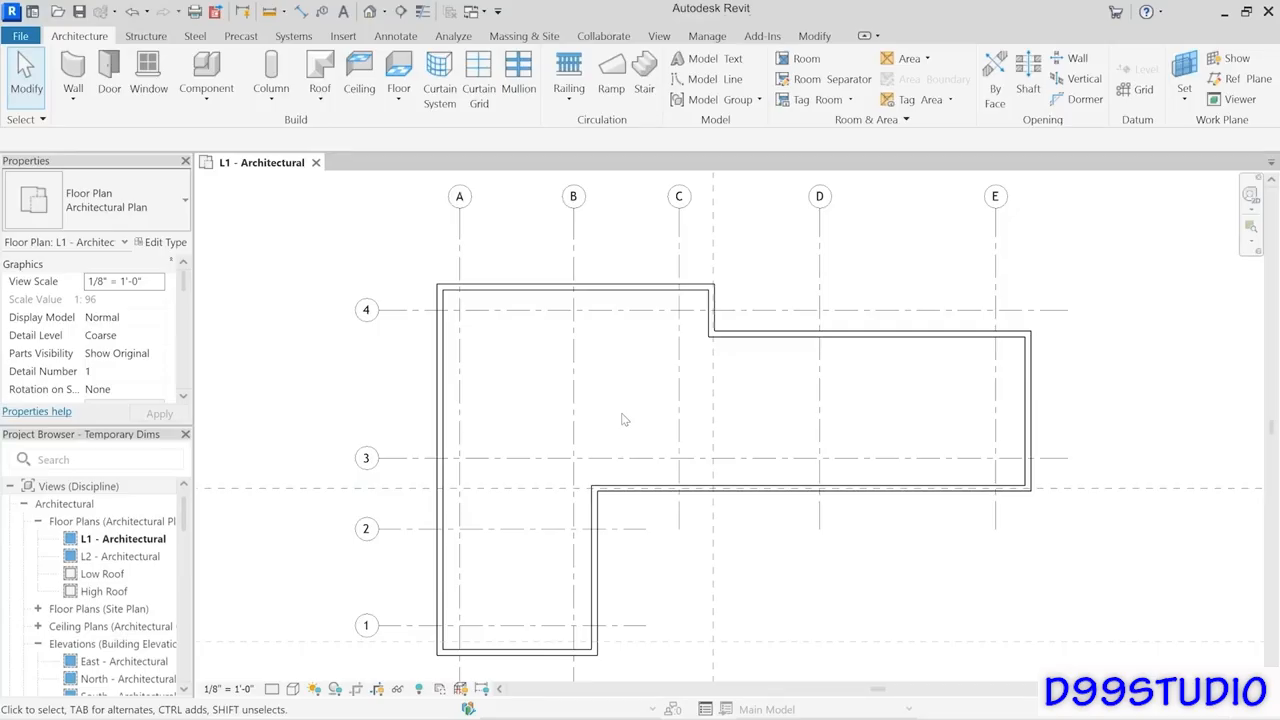
pyautogui.click(460, 371)
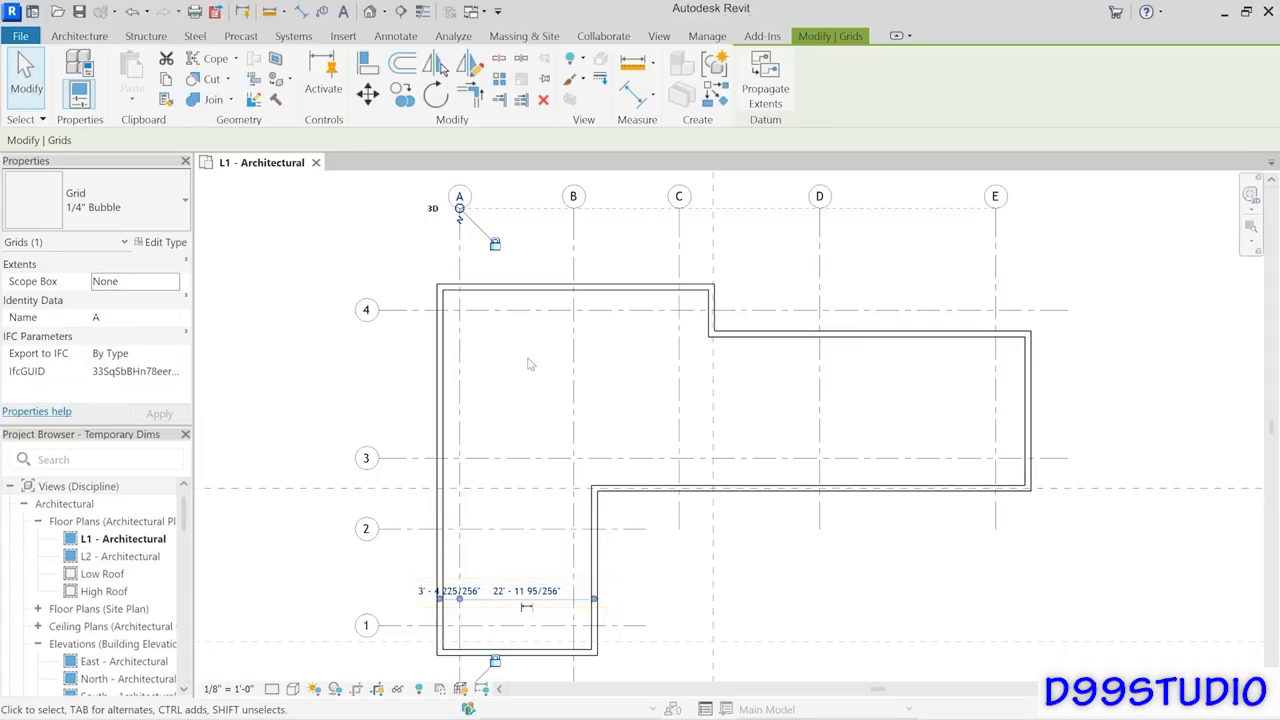
pyautogui.click(505, 354)
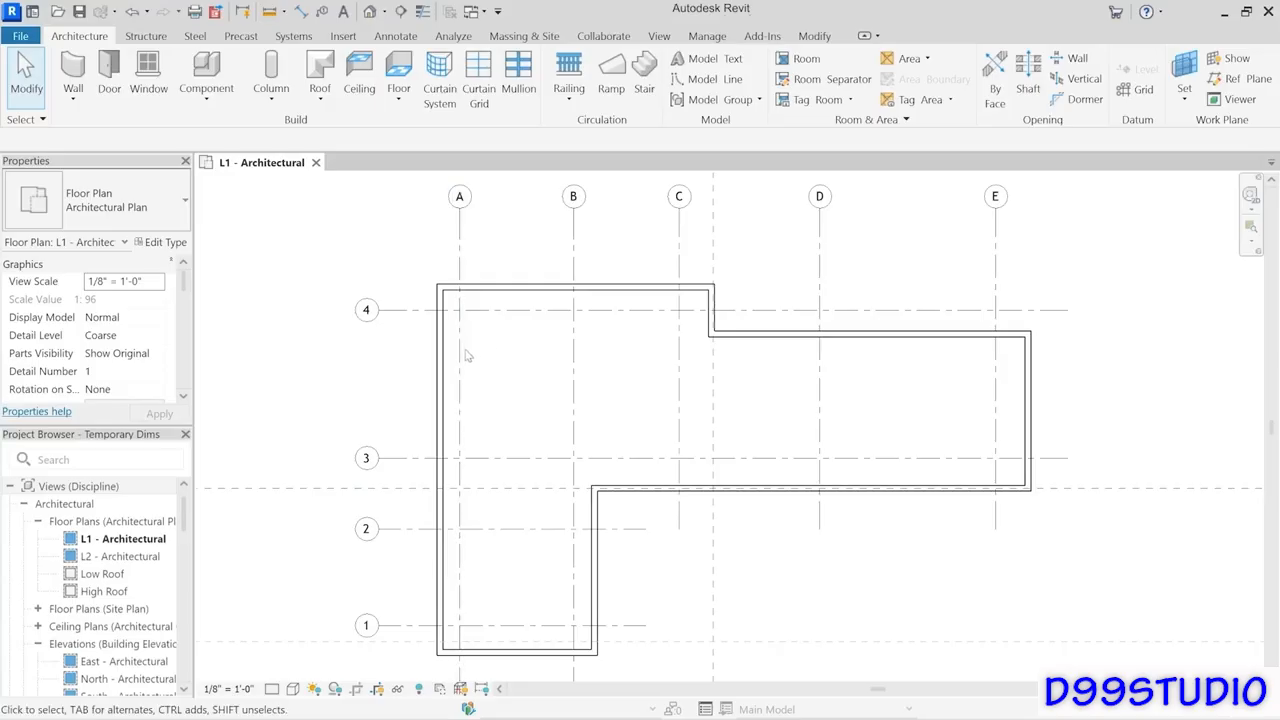
pyautogui.click(461, 349)
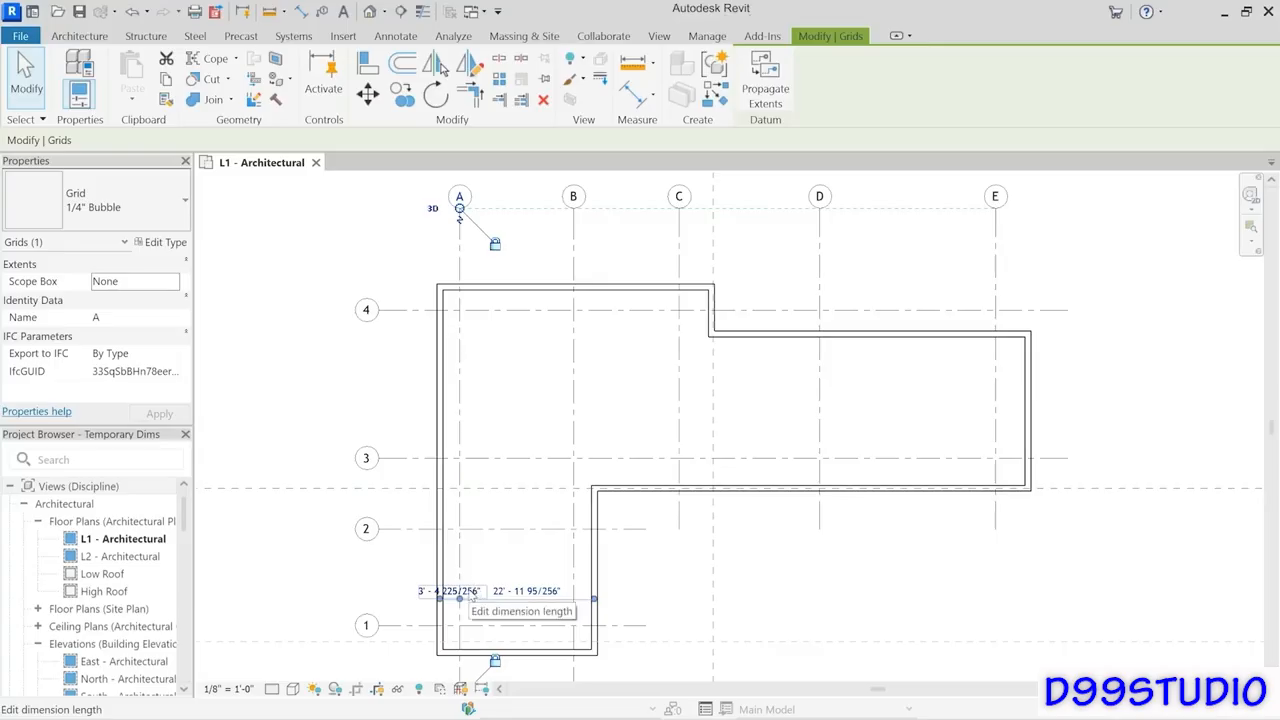
pyautogui.click(472, 597)
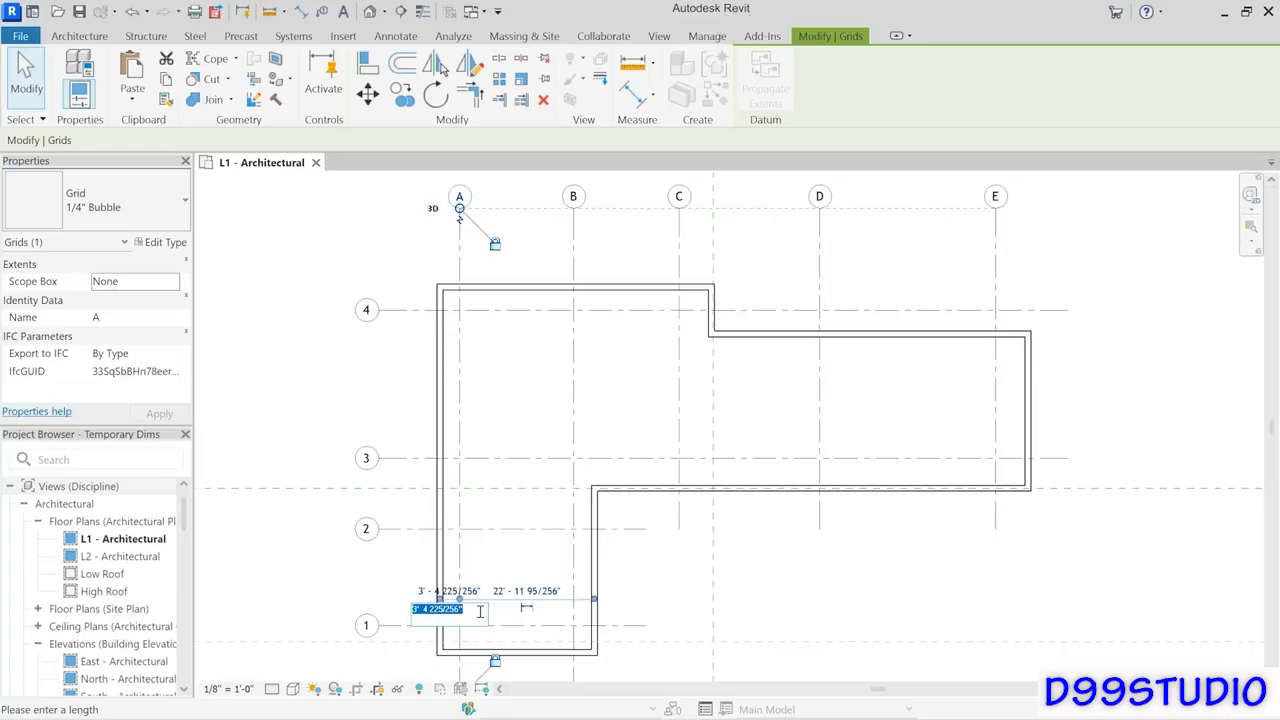
pyautogui.write('10')
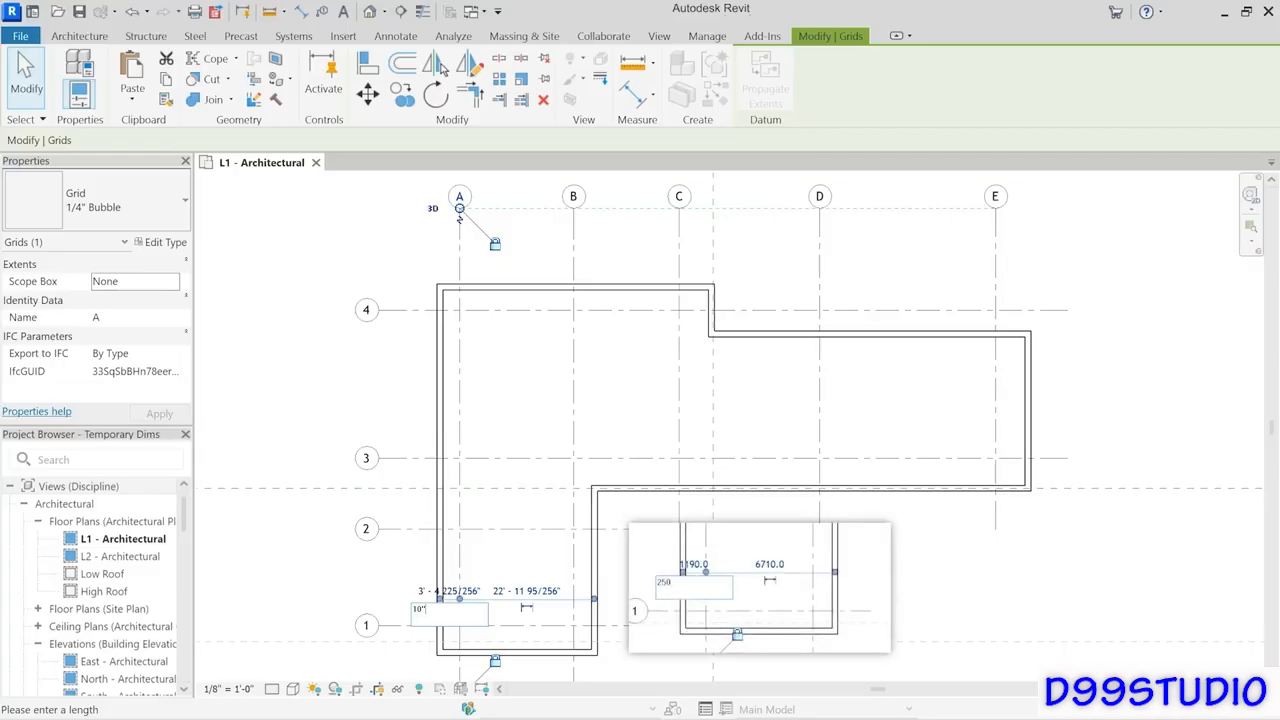
pyautogui.press('Return')
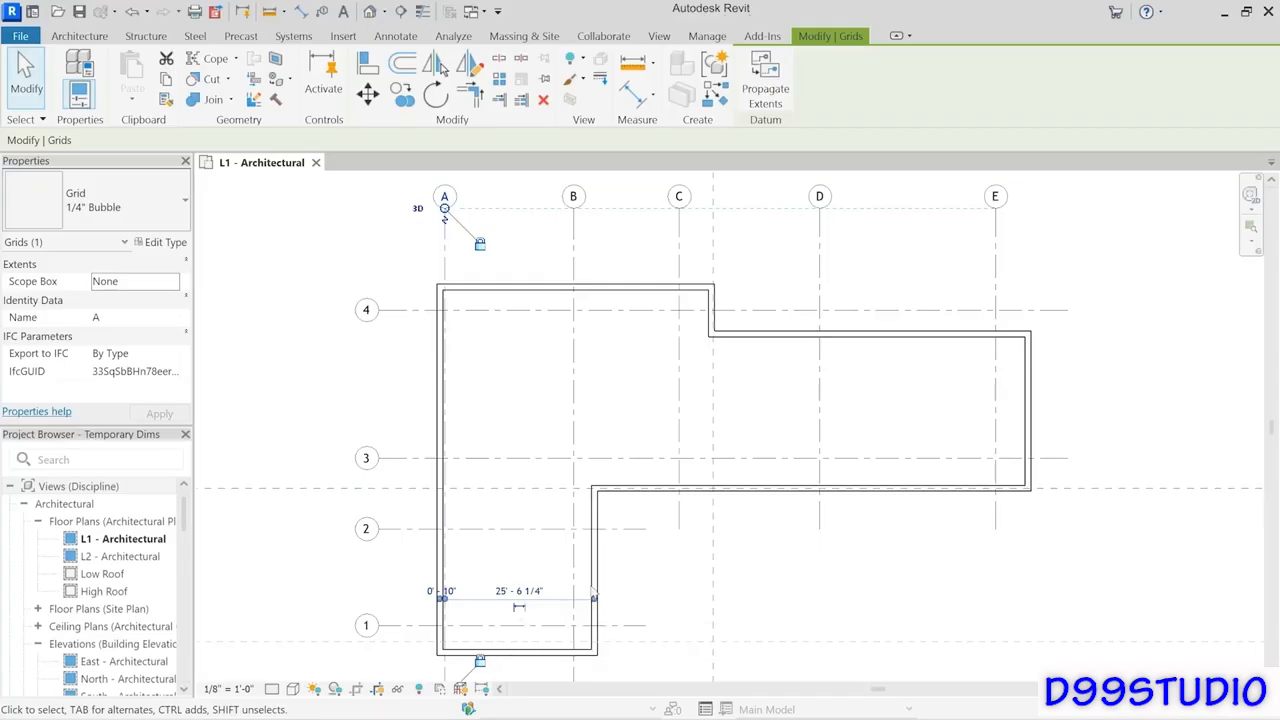
pyautogui.click(656, 568)
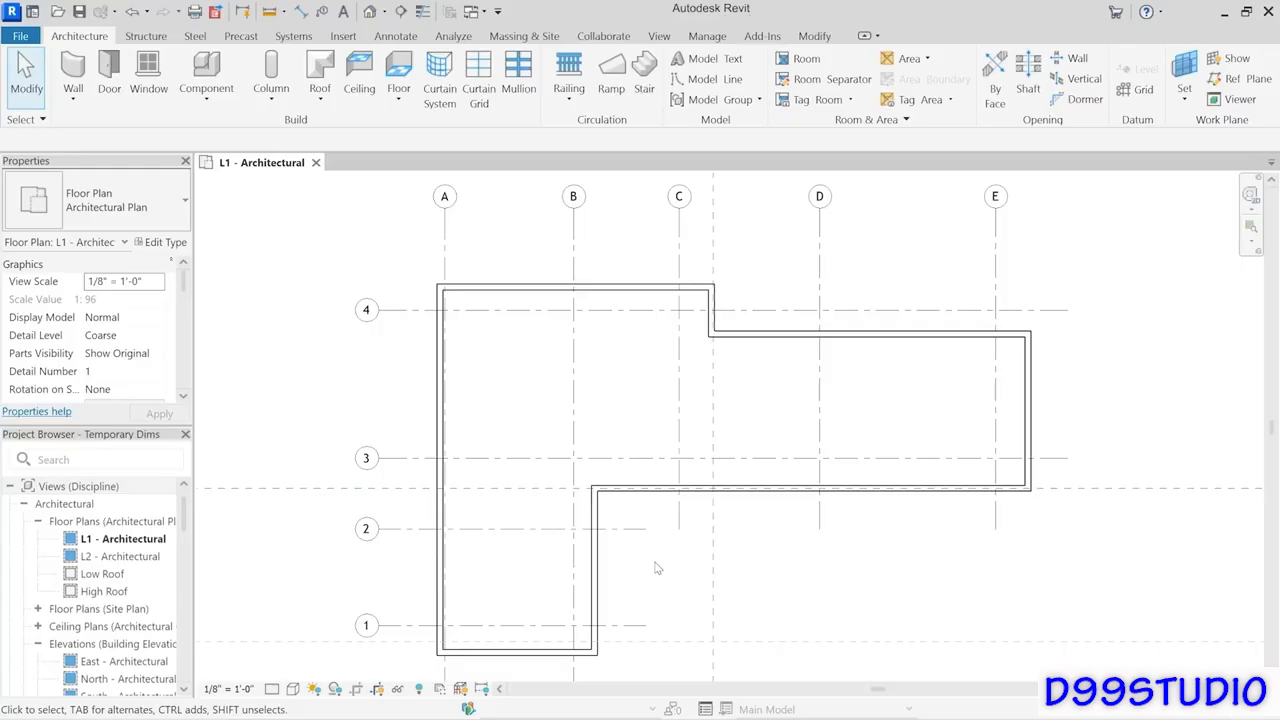
# Set the temporary dimension between grid 1 and the building's bottom exterior wall to 0' 10".
pyautogui.click(620, 626)
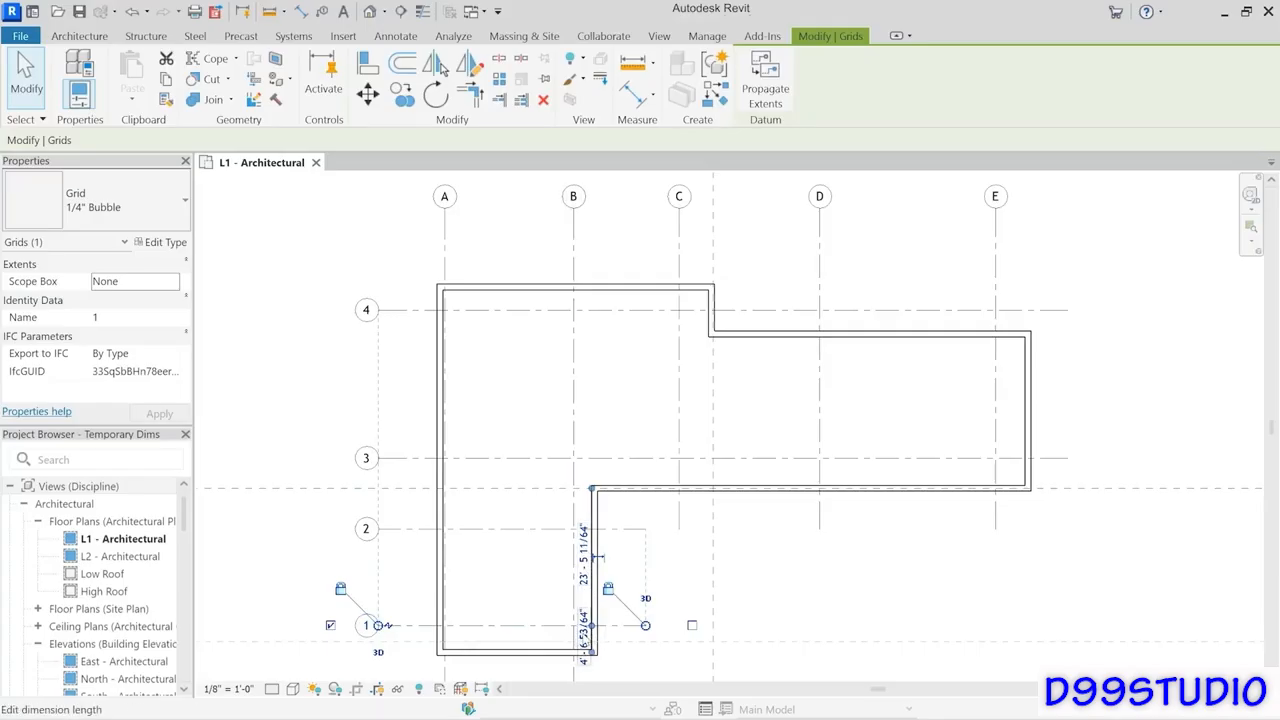
pyautogui.click(585, 628)
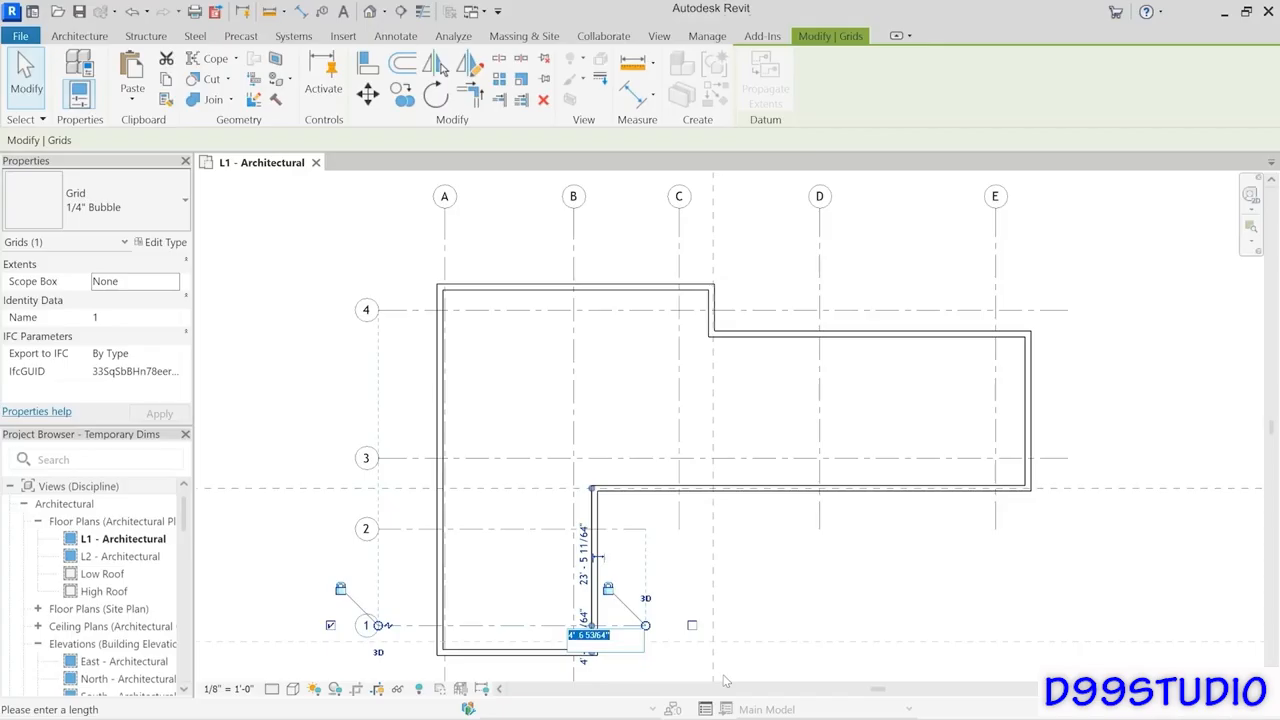
pyautogui.write('0 10')
pyautogui.press('Return')
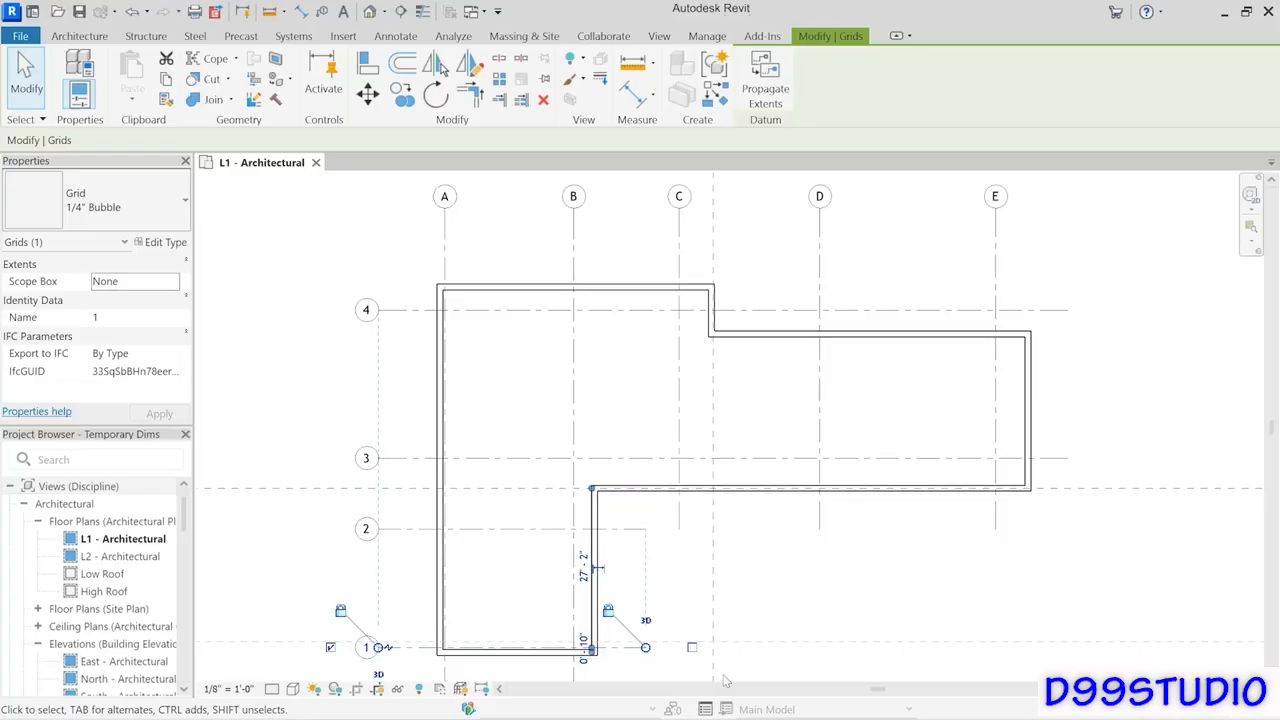
pyautogui.click(760, 588)
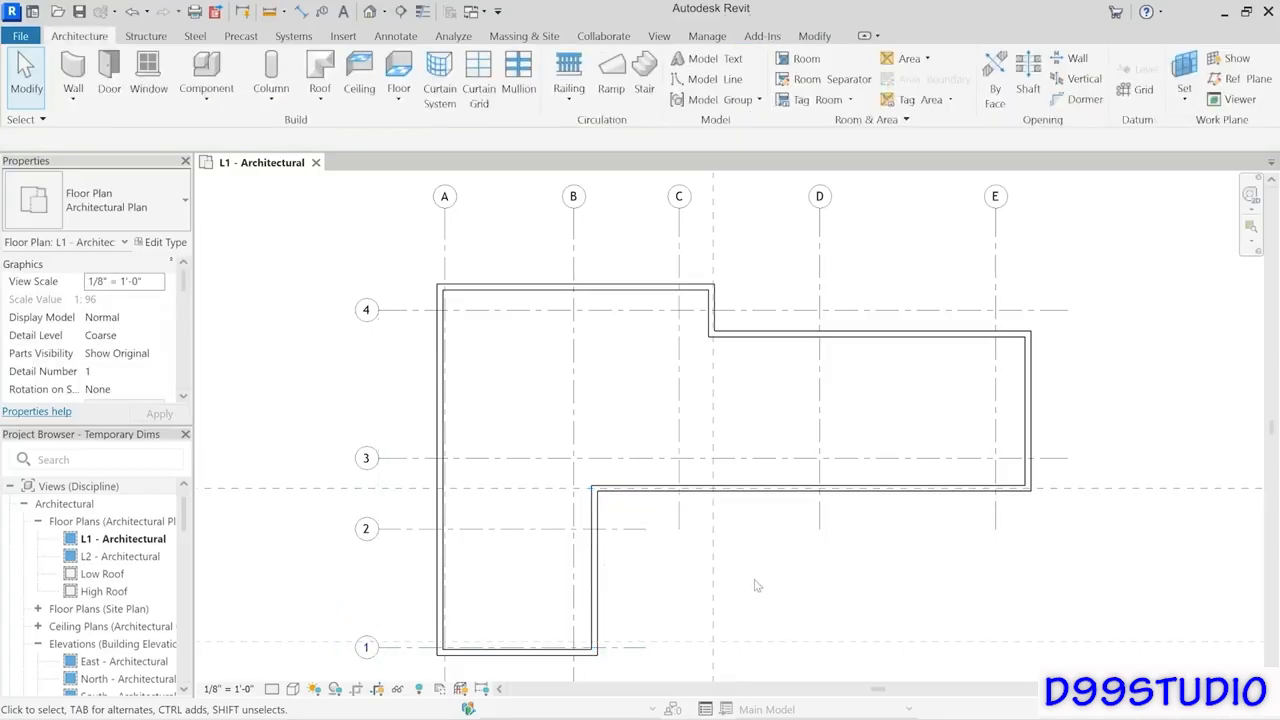
# Set the temporary dimension between grid 4 and the building's upper exterior wall to 0' 10".
pyautogui.click(480, 312)
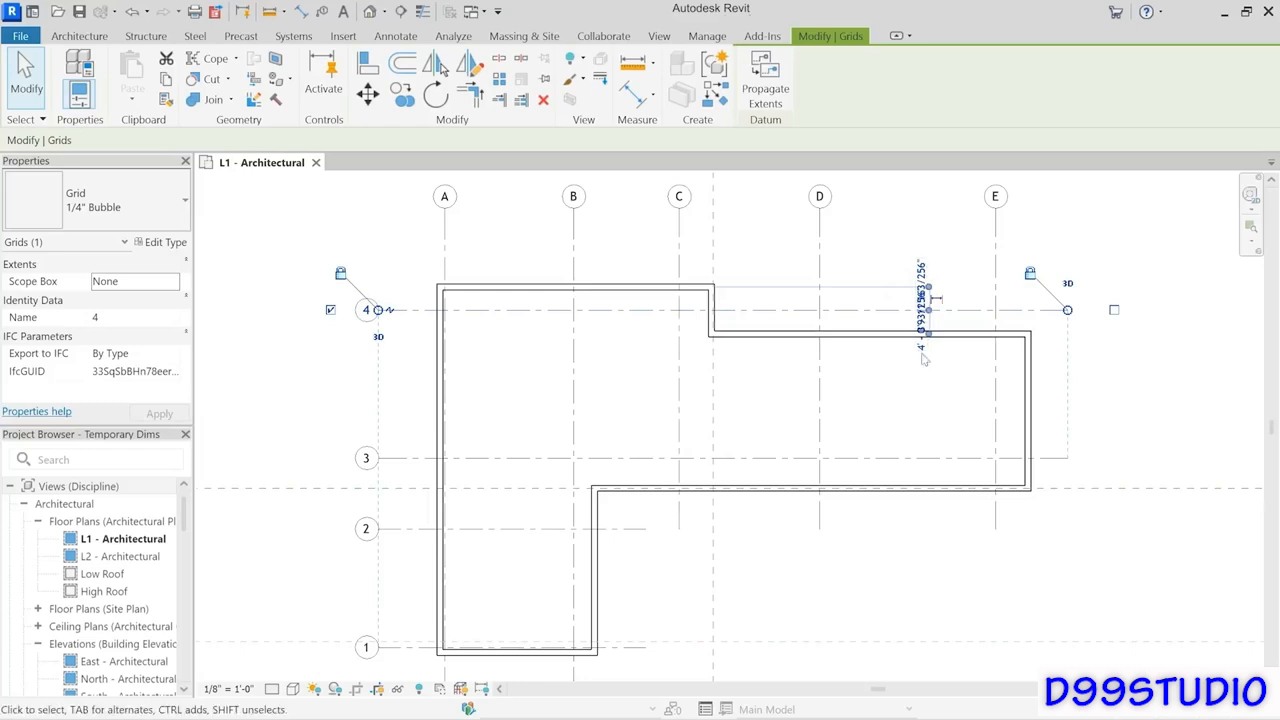
pyautogui.scroll(3, 950, 283)
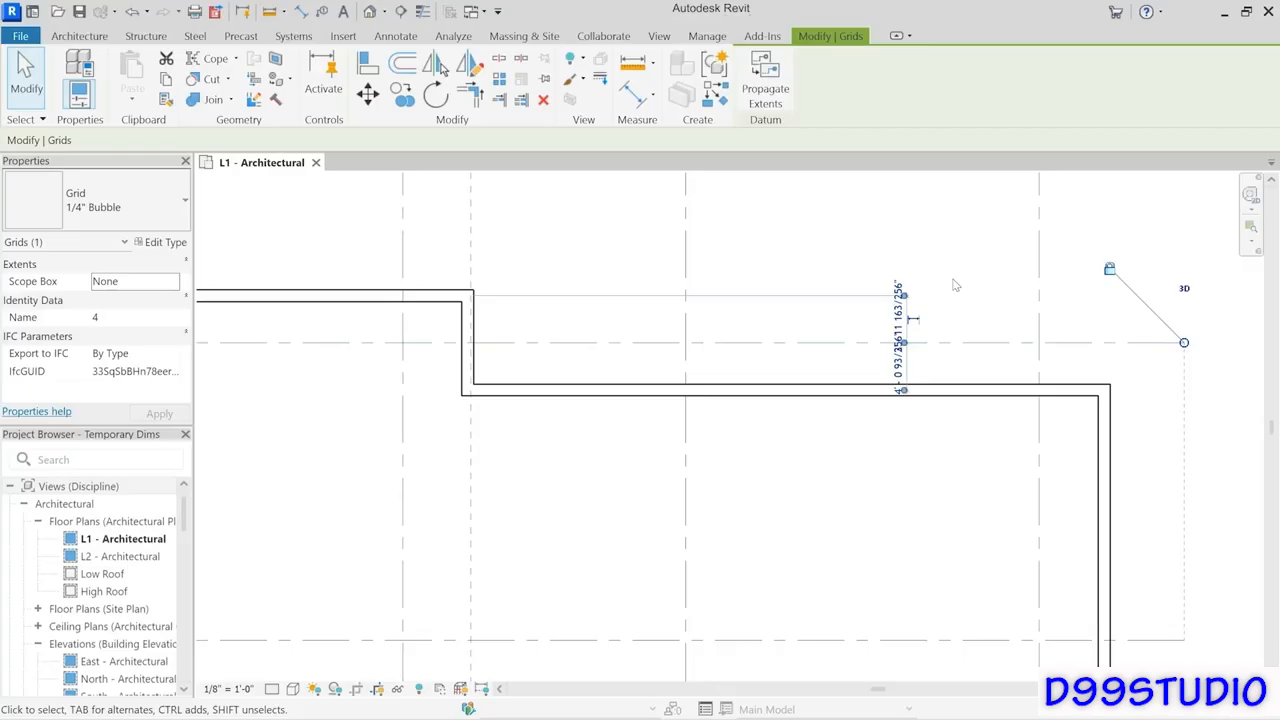
pyautogui.click(899, 287)
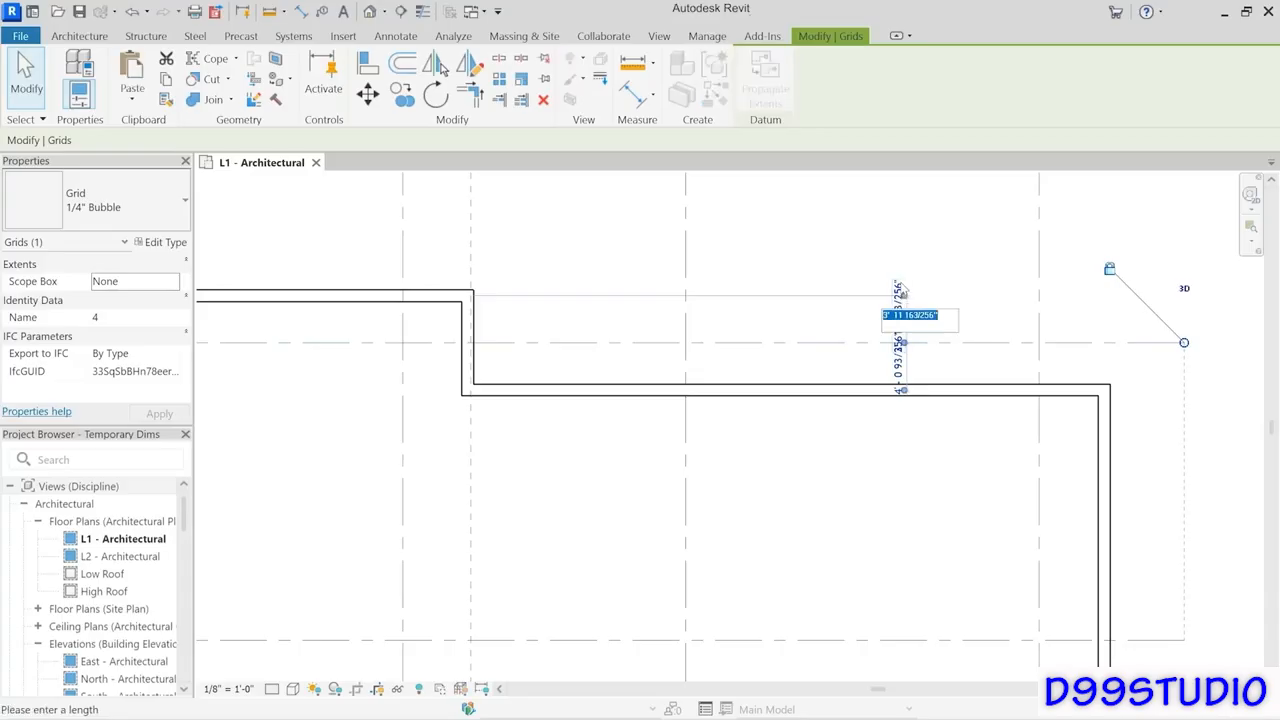
pyautogui.write('0 10')
pyautogui.press('Return')
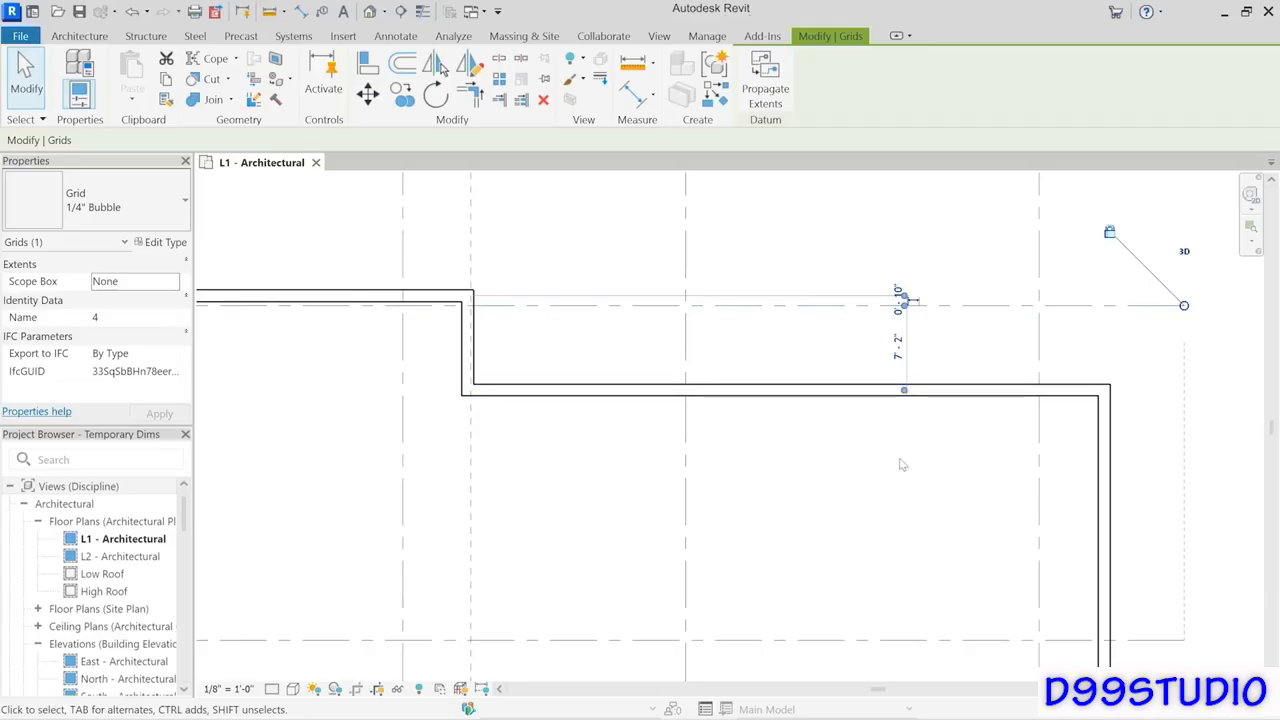
# Cycle grid E's temporary dimension witness line through the right exterior wall's references, ending on the wall's interior face.
pyautogui.click(1040, 456)
pyautogui.moveTo(950, 505); pyautogui.dragTo(955, 411, button='middle')
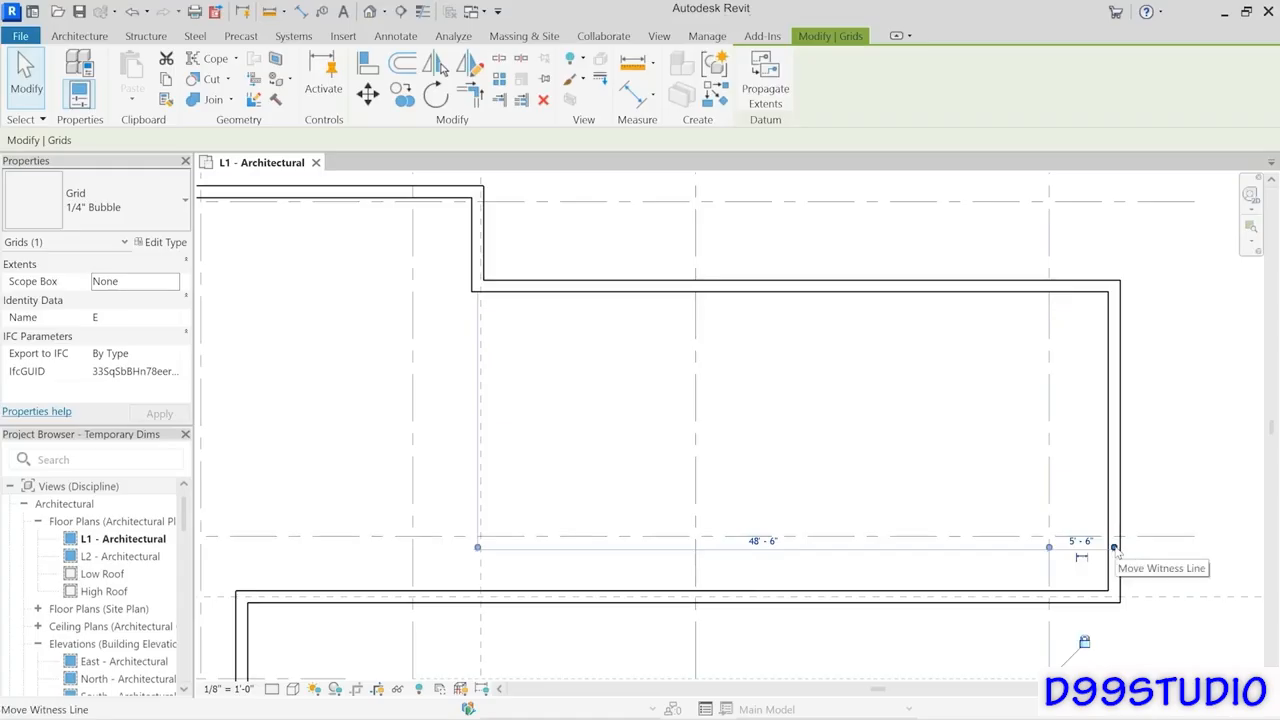
pyautogui.moveTo(1115, 549); pyautogui.dragTo(1108, 549)
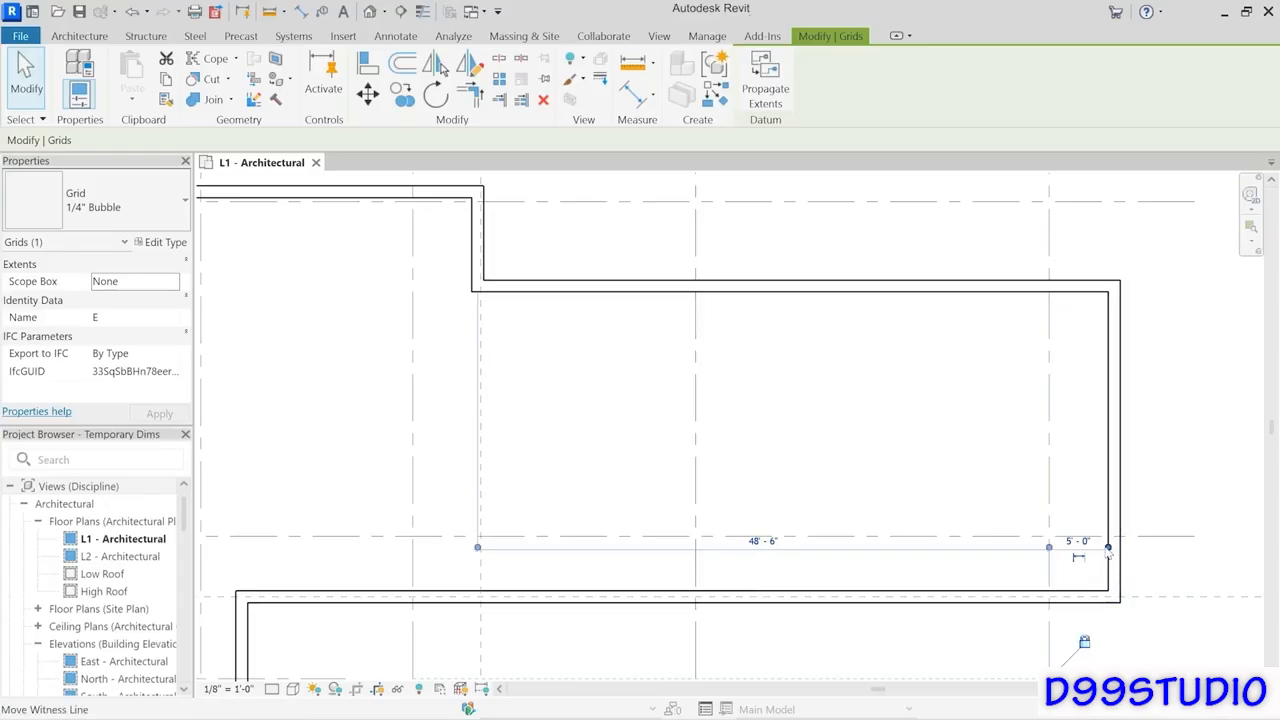
pyautogui.click(1108, 548)
pyautogui.click(1120, 548)
pyautogui.click(1114, 548)
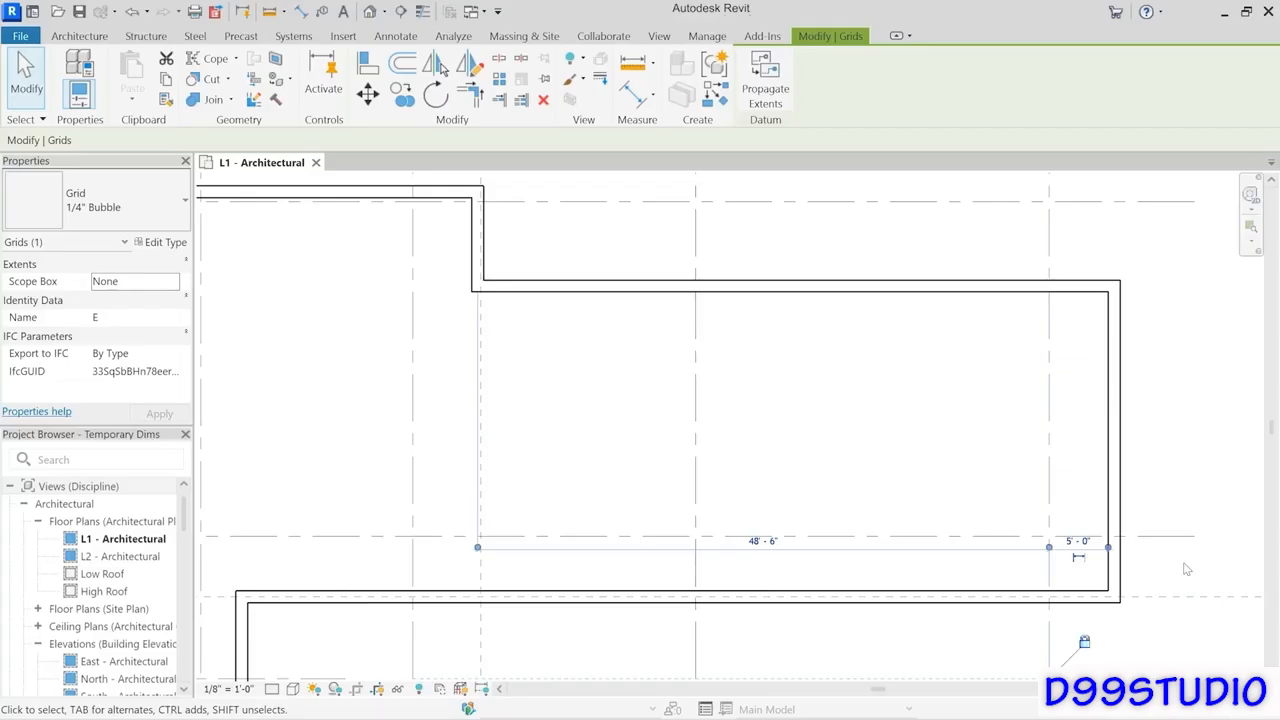
# Set grid E's distance from the right exterior wall's interior face to 4 inches.
pyautogui.click(1077, 541)
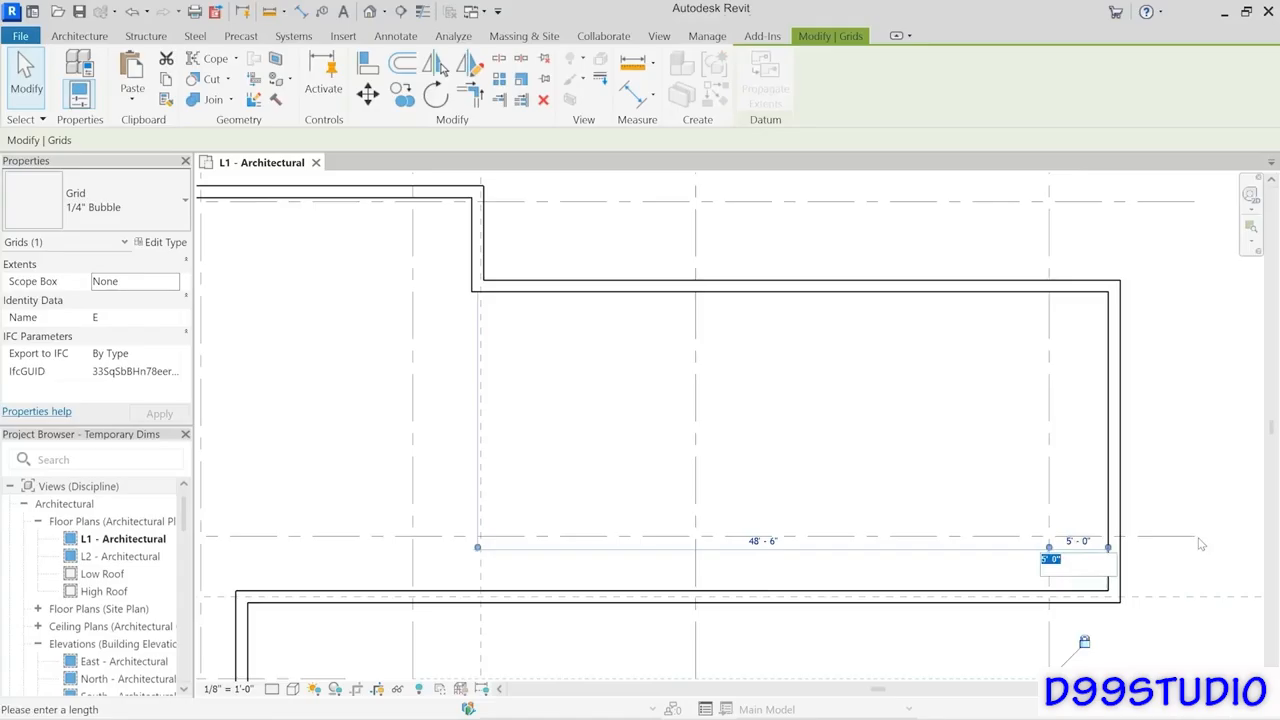
pyautogui.write('4')
pyautogui.press('Return')
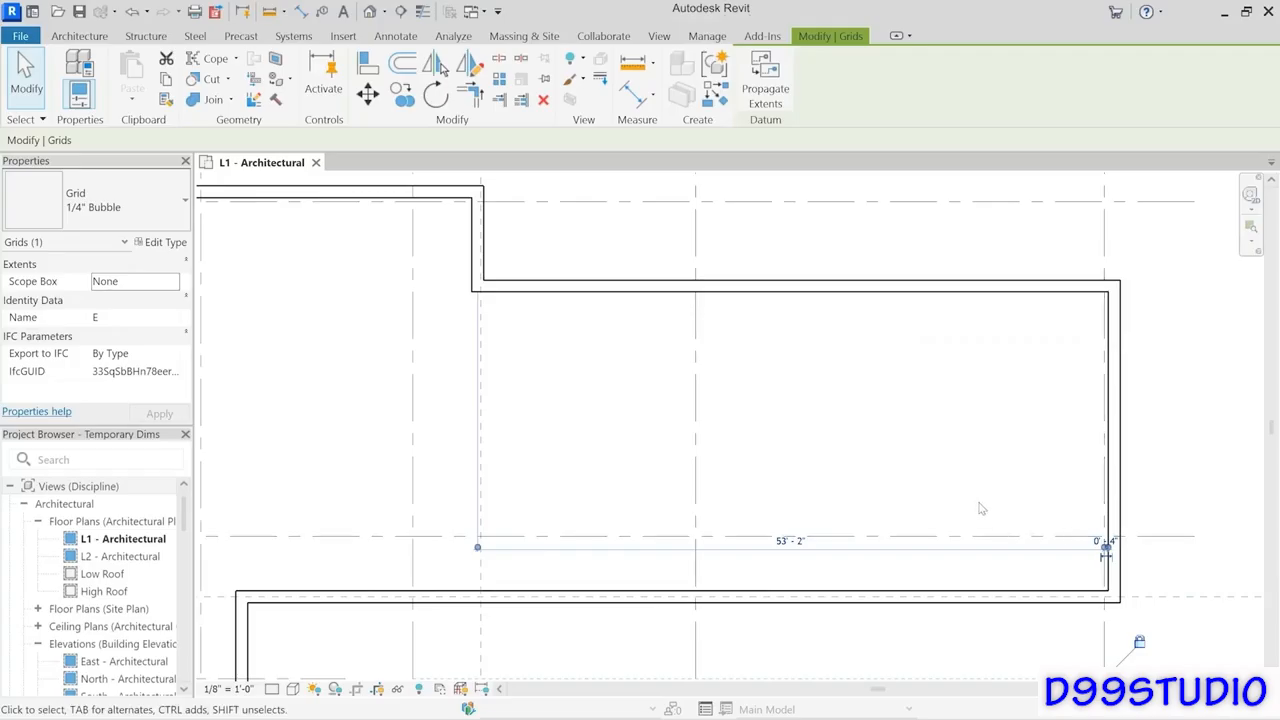
pyautogui.click(905, 488)
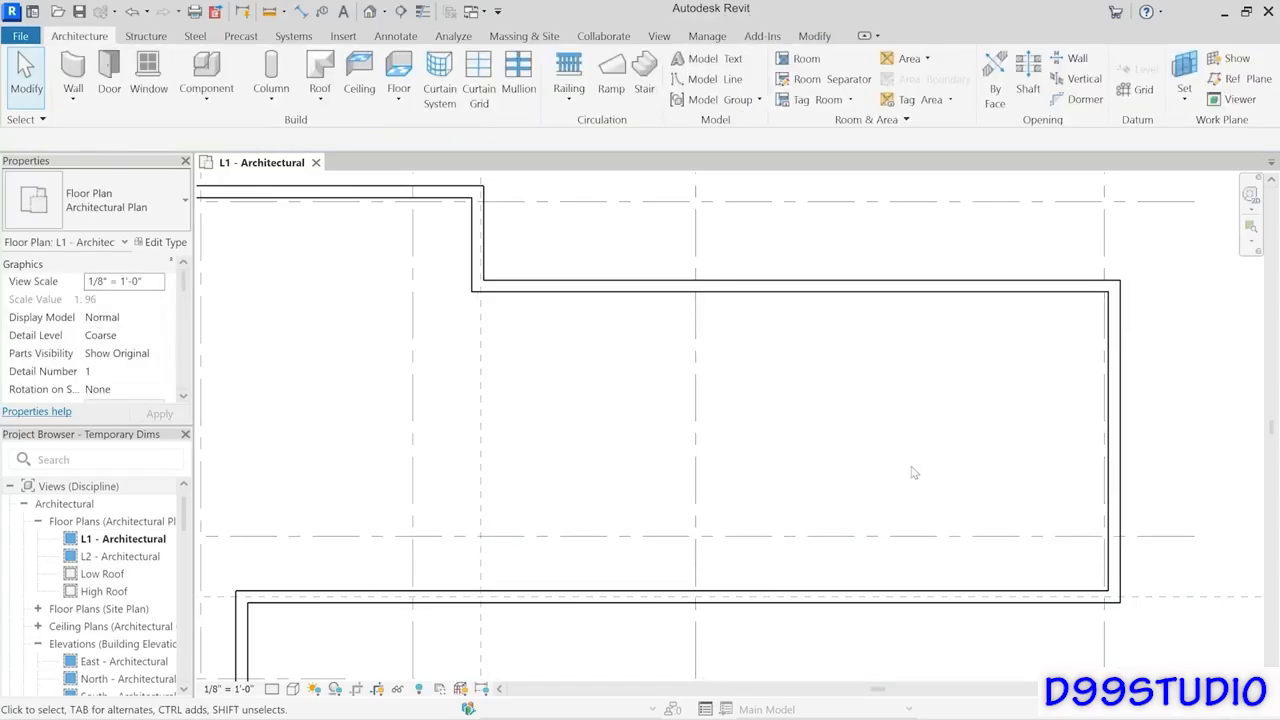
# Set the temporary dimension properties so that walls are measured from Faces.
pyautogui.scroll(-2, 914, 471)
pyautogui.moveTo(914, 471); pyautogui.dragTo(972, 399, button='middle')
pyautogui.scroll(-1, 993, 394)
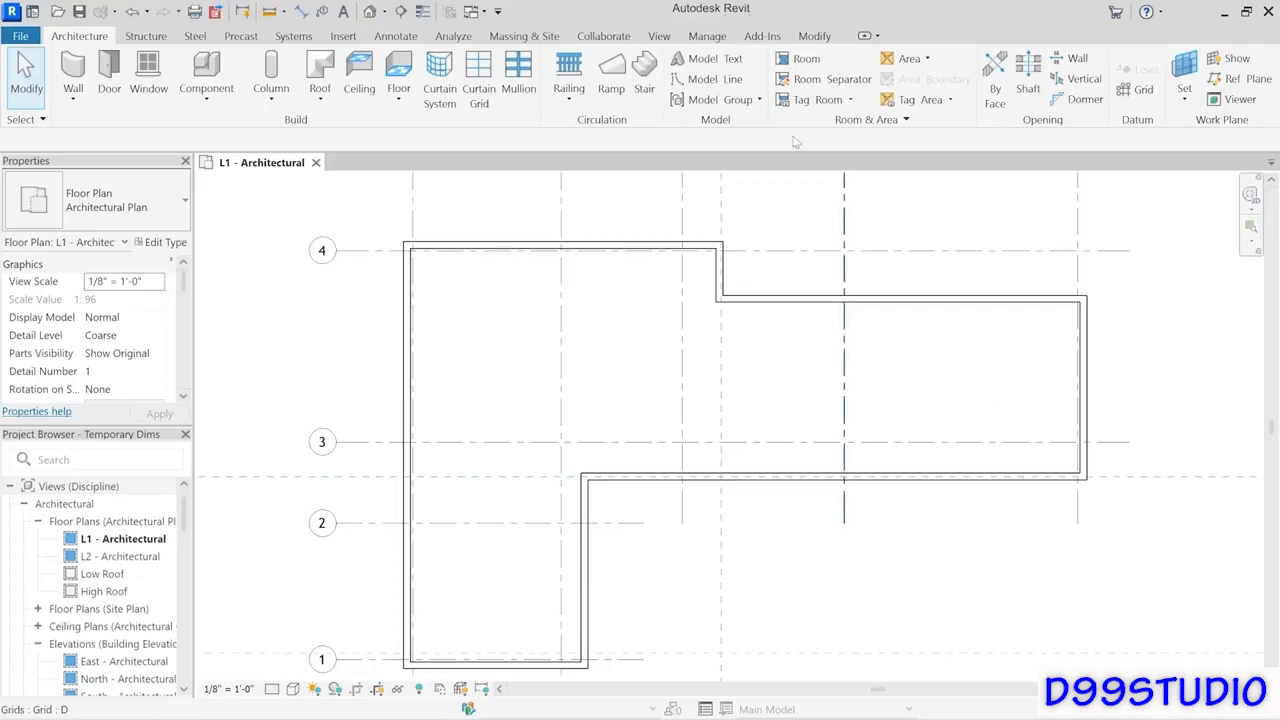
pyautogui.click(707, 37)
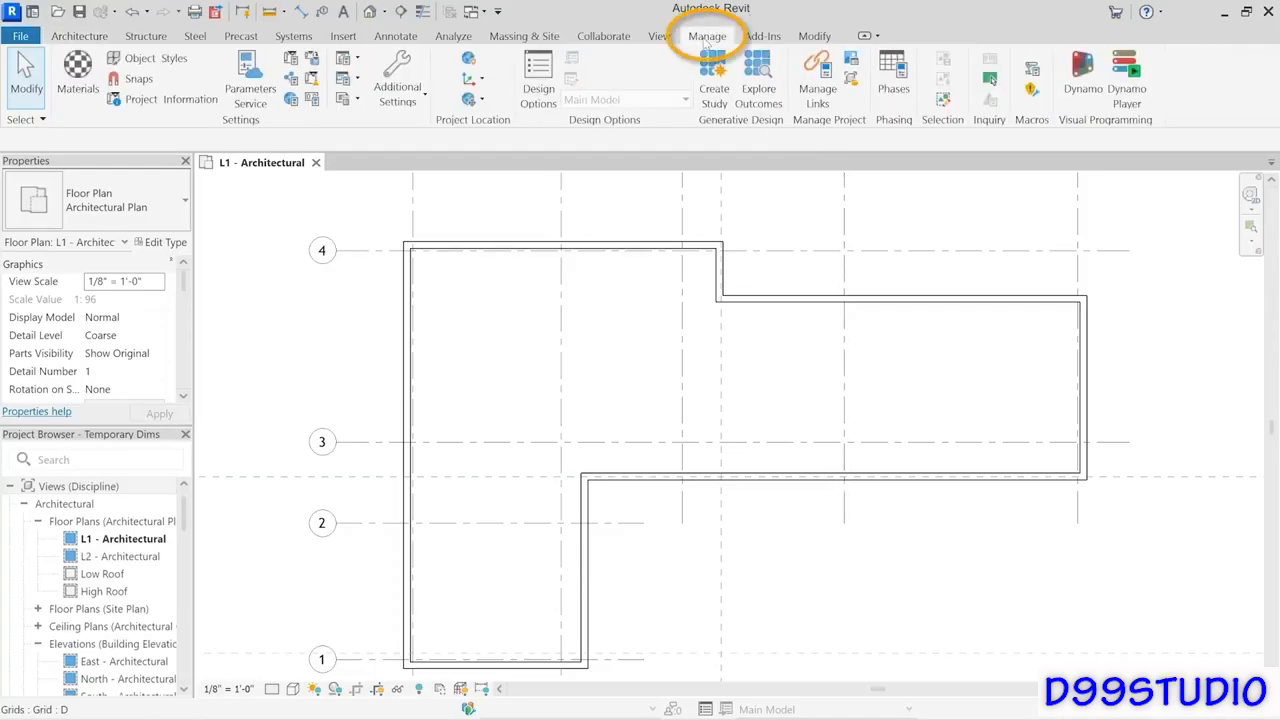
pyautogui.click(404, 109)
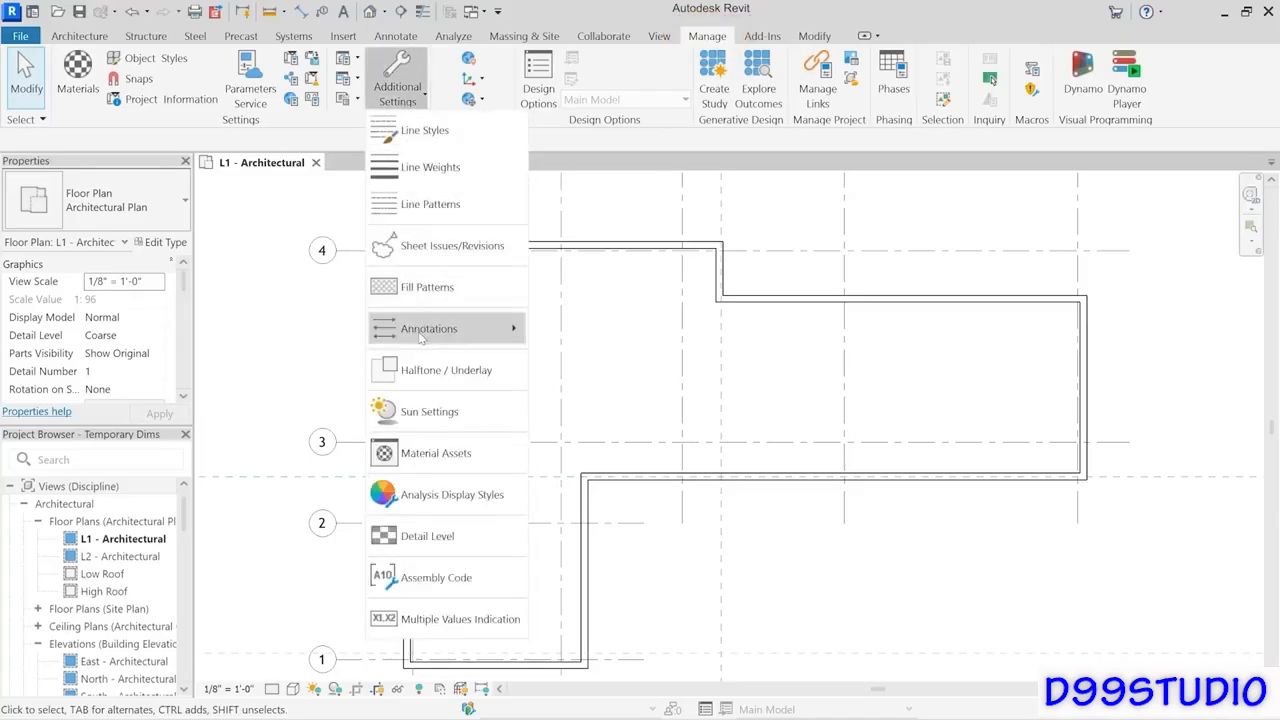
pyautogui.moveTo(420, 338)
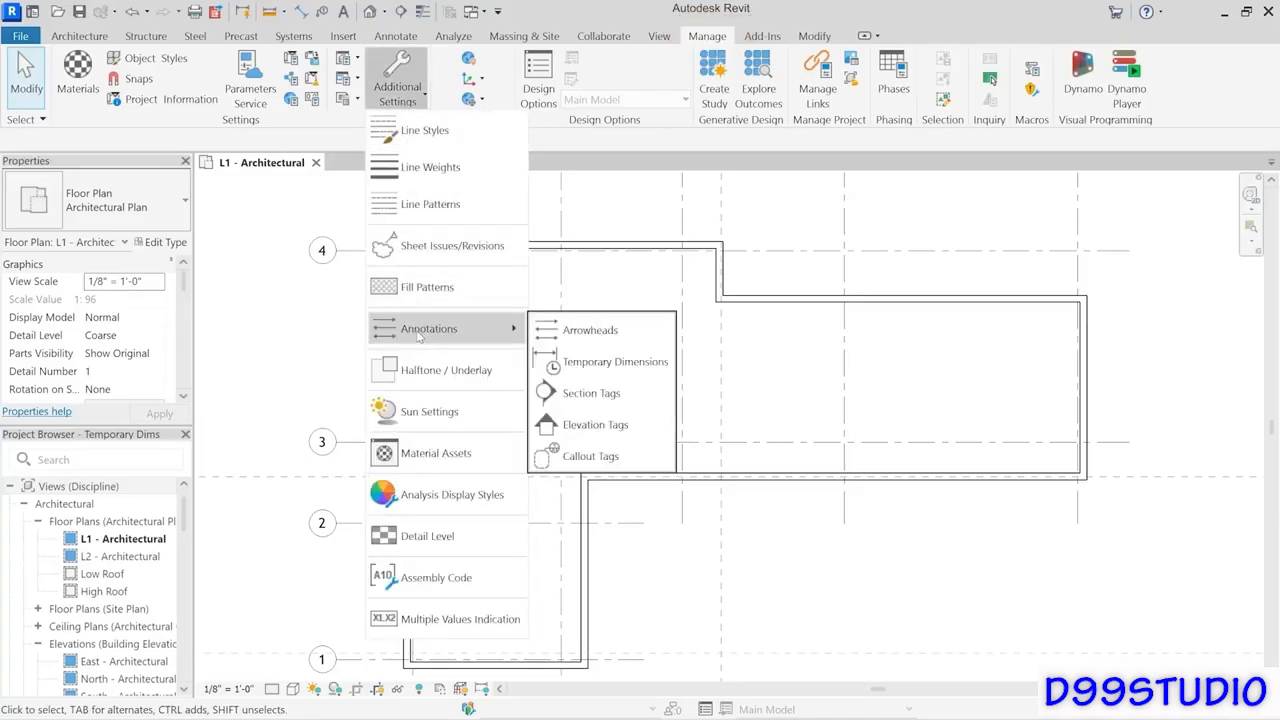
pyautogui.click(587, 368)
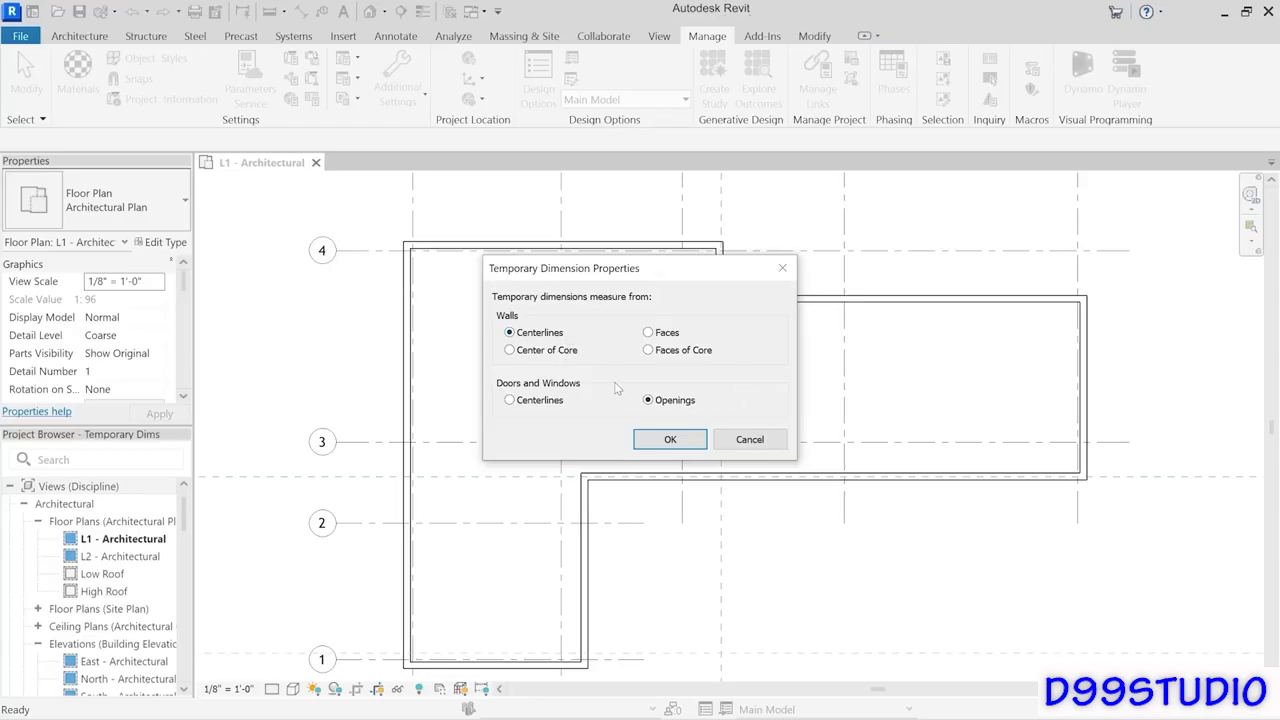
pyautogui.click(660, 333)
pyautogui.click(670, 440)
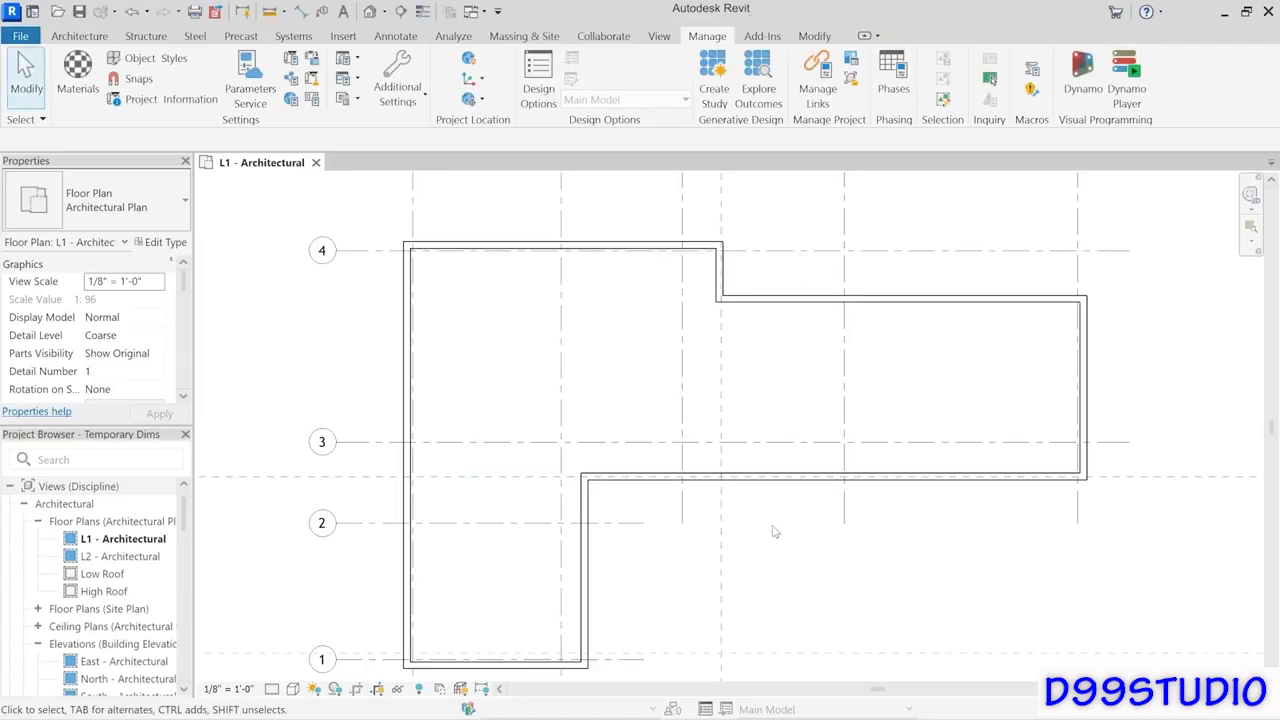
# Set grid C's temporary dimension to the interior face of the short vertical wall at the upper jog to 4 inches.
pyautogui.click(684, 323)
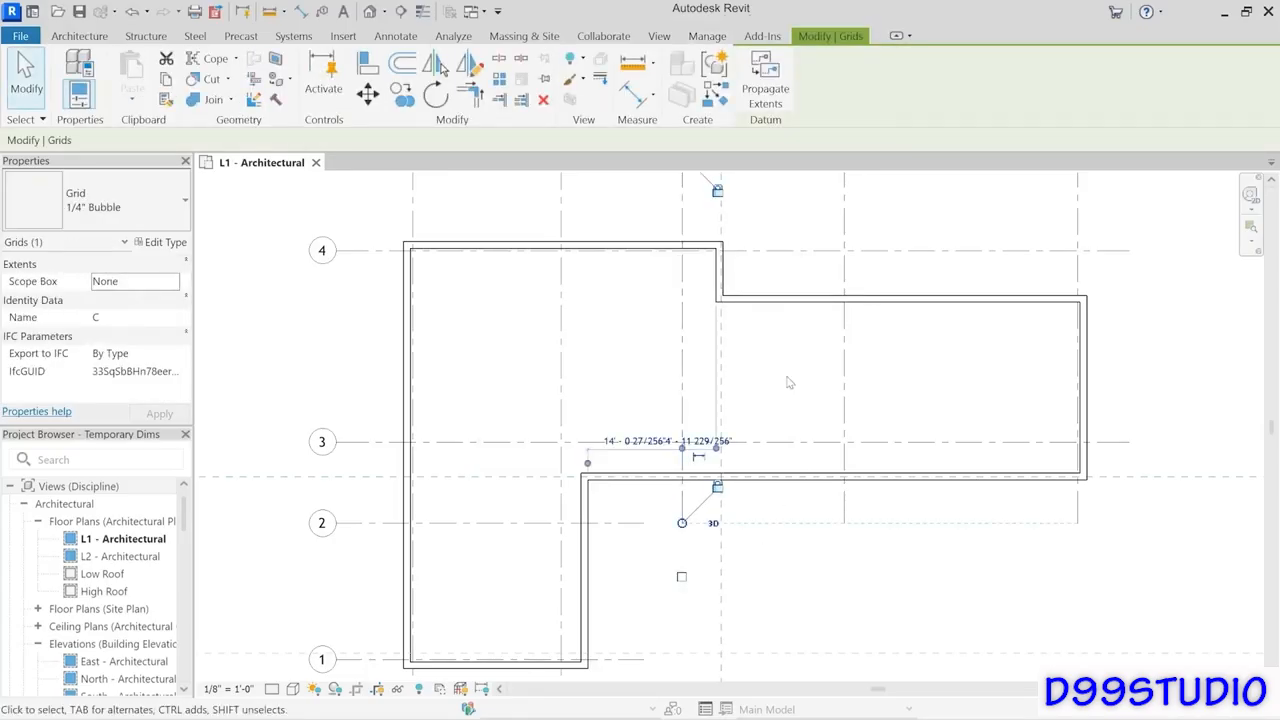
pyautogui.scroll(3, 652, 376)
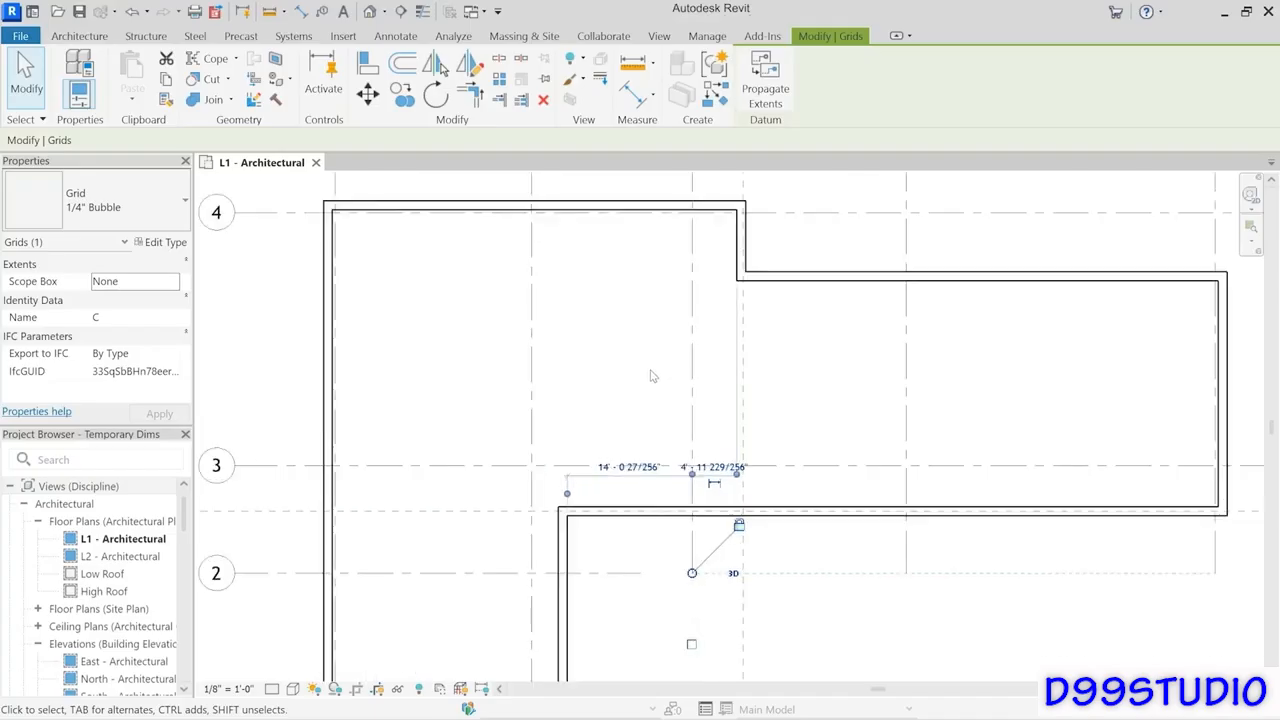
pyautogui.scroll(1, 651, 375)
pyautogui.moveTo(651, 375); pyautogui.dragTo(652, 434, button='middle')
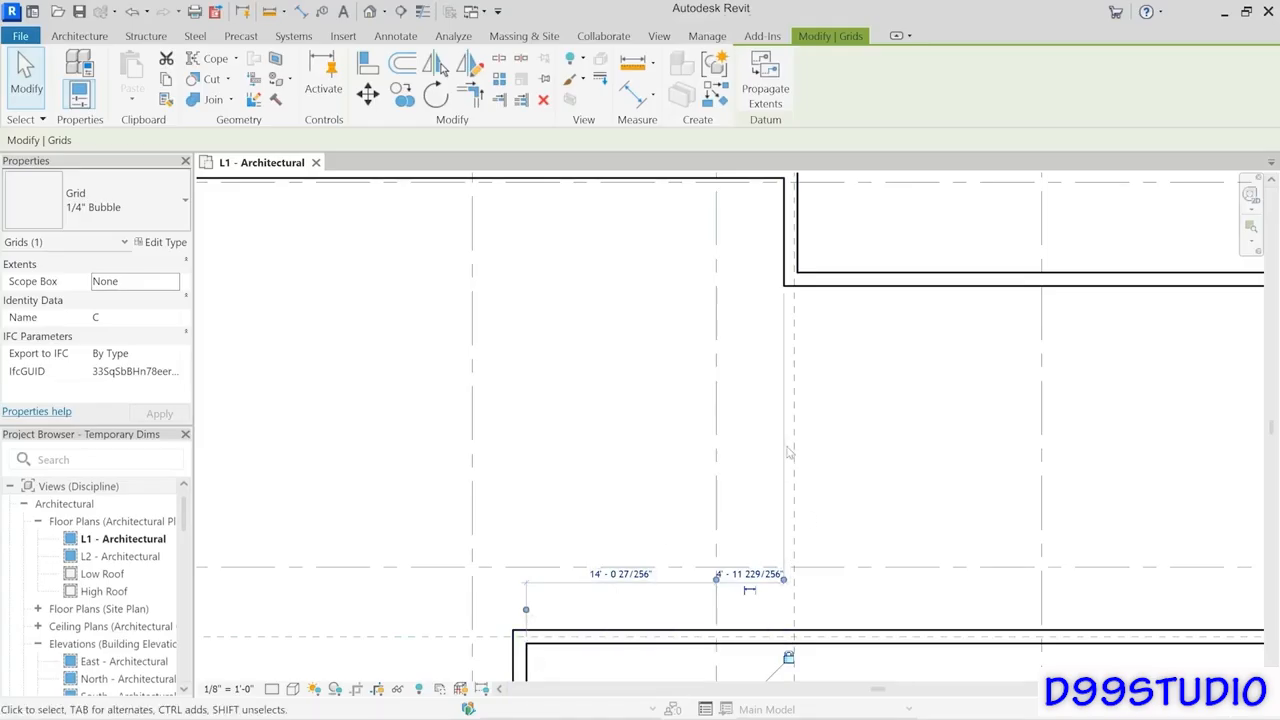
pyautogui.click(749, 574)
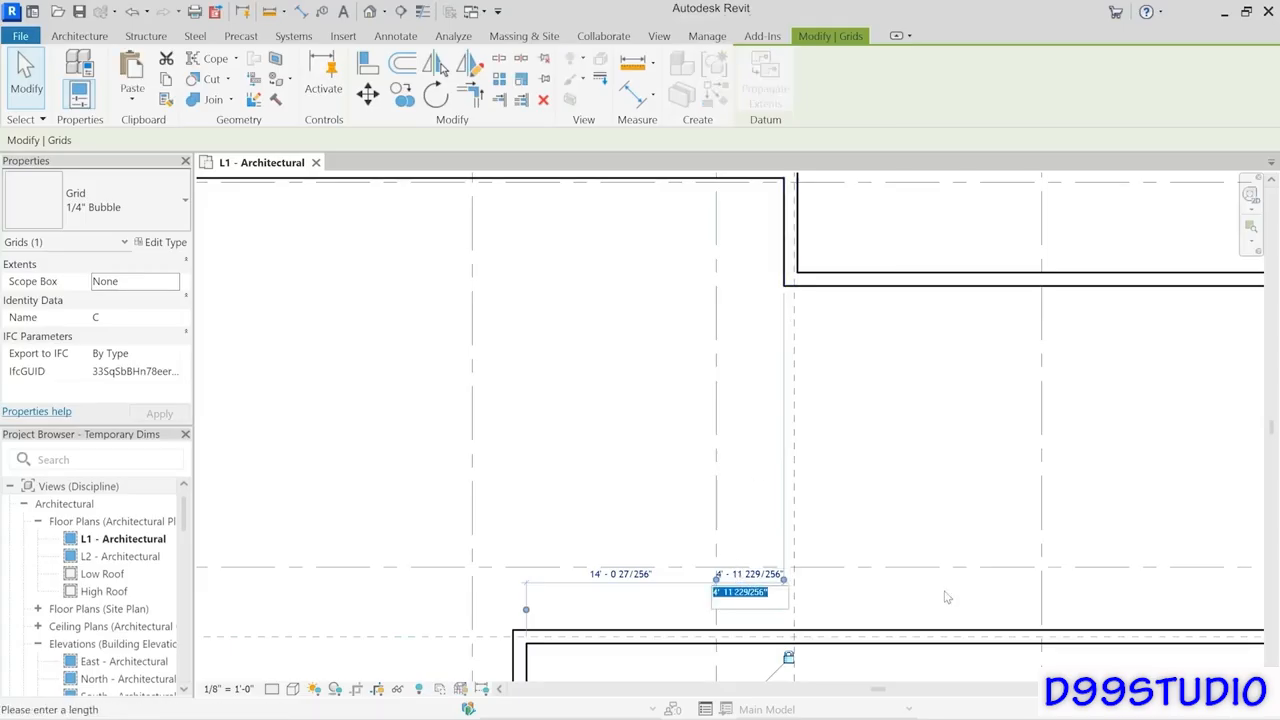
pyautogui.write('4"')
pyautogui.press('Return')
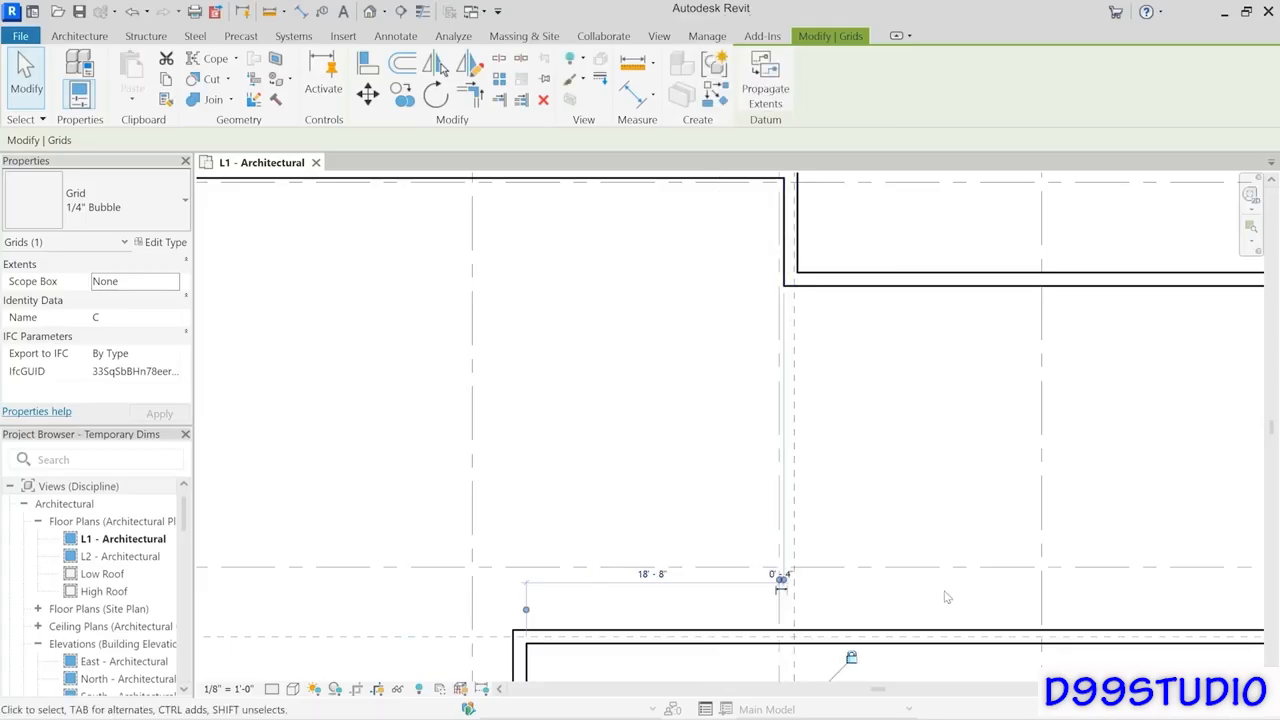
pyautogui.click(850, 443)
# Set grid 3's temporary dimension to the interior face of the right wing's lower wall to 4 inches.
pyautogui.scroll(-5, 850, 443)
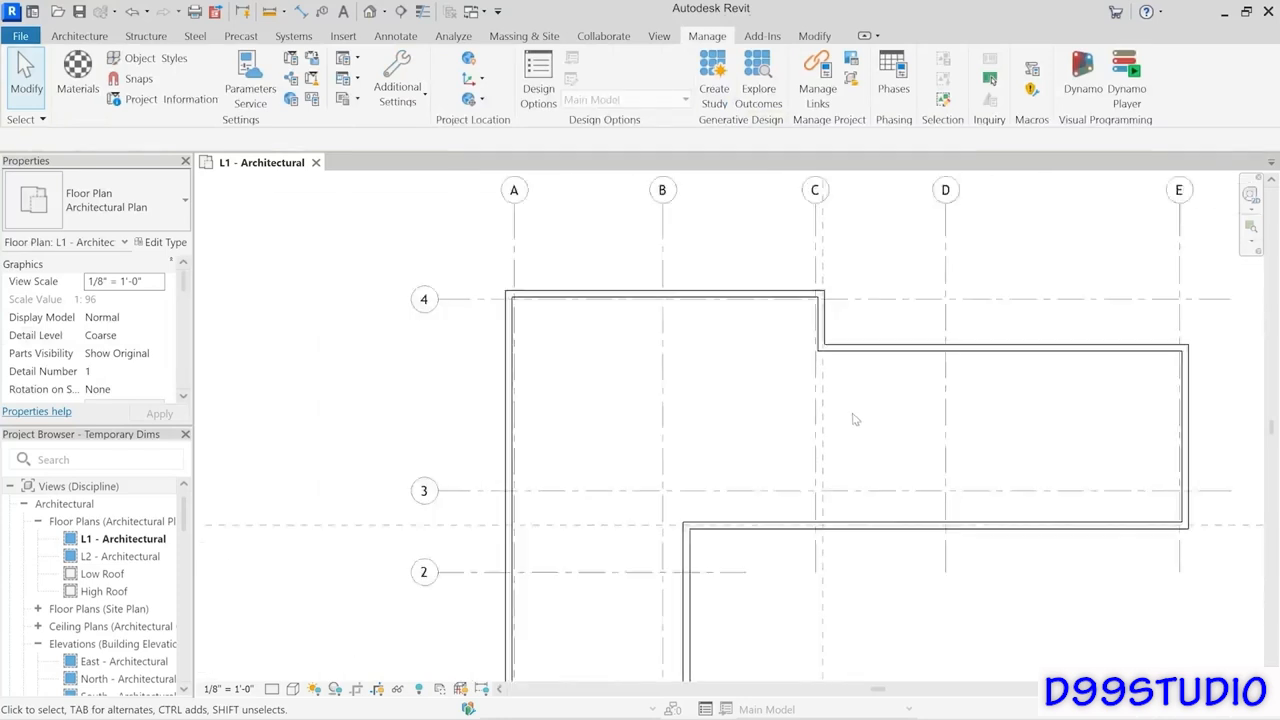
pyautogui.moveTo(866, 423); pyautogui.dragTo(786, 407, button='middle')
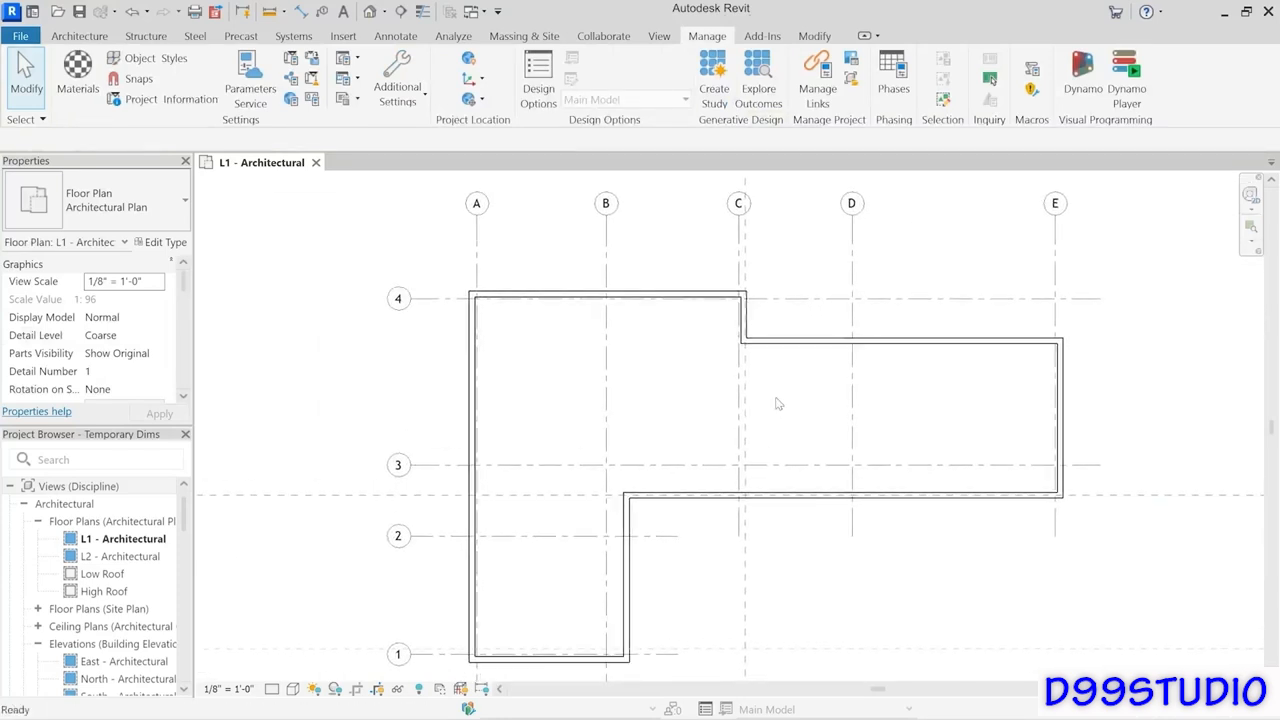
pyautogui.click(820, 465)
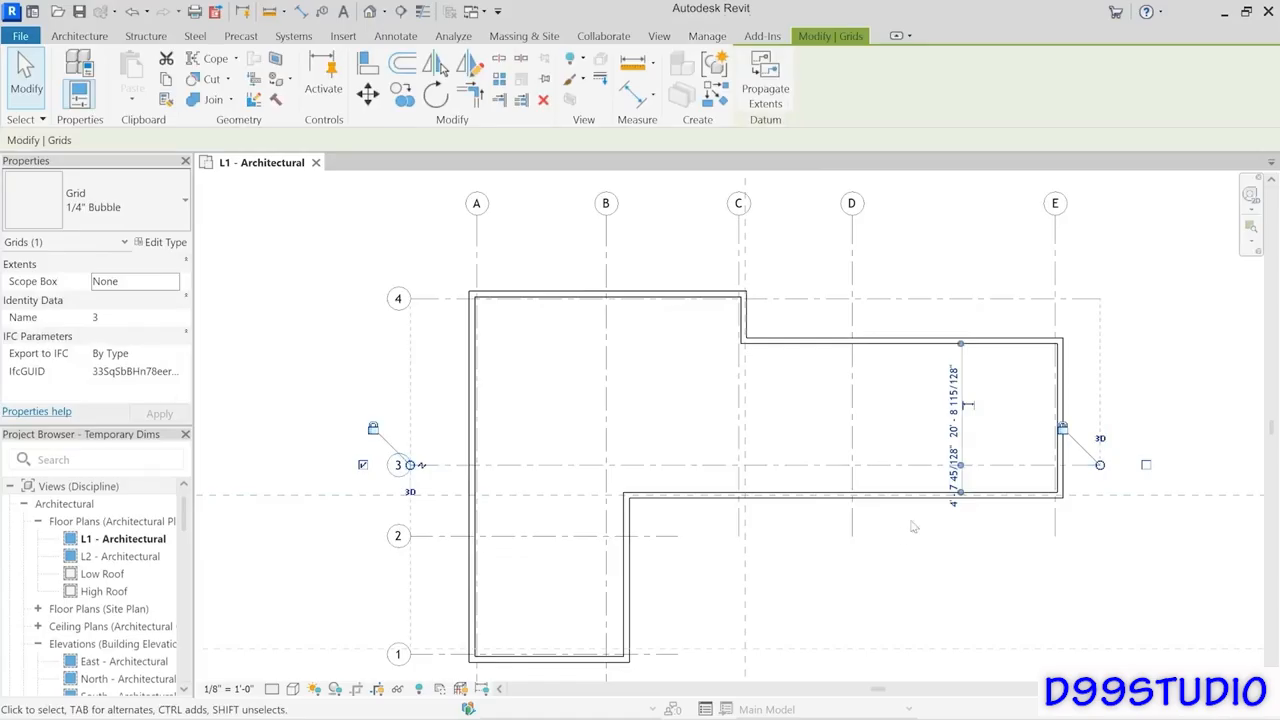
pyautogui.click(953, 492)
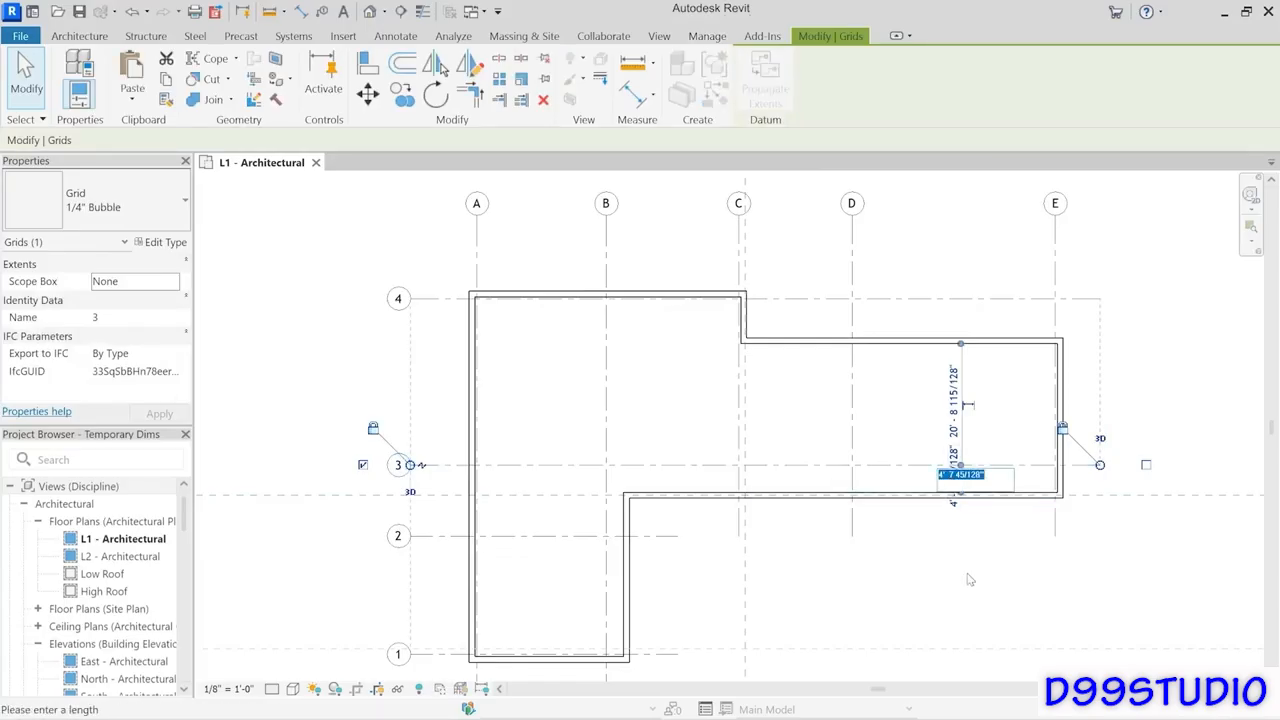
pyautogui.write('4"')
pyautogui.press('Return')
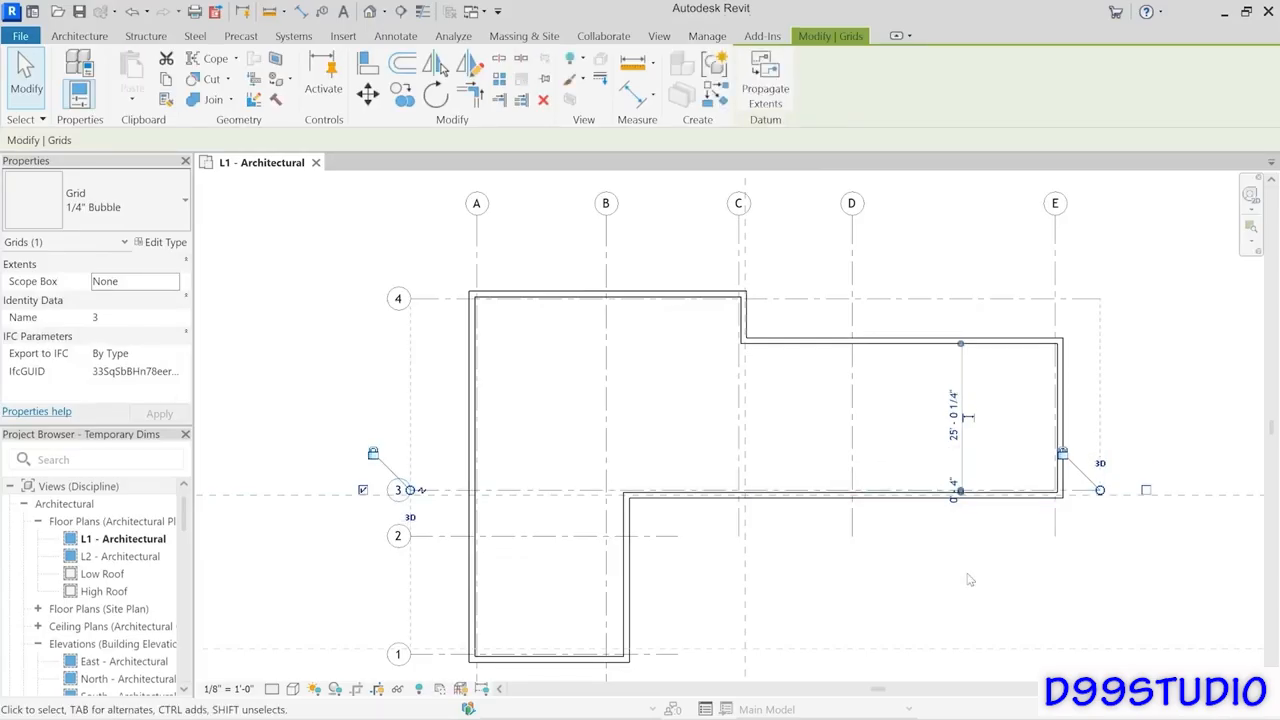
pyautogui.click(910, 602)
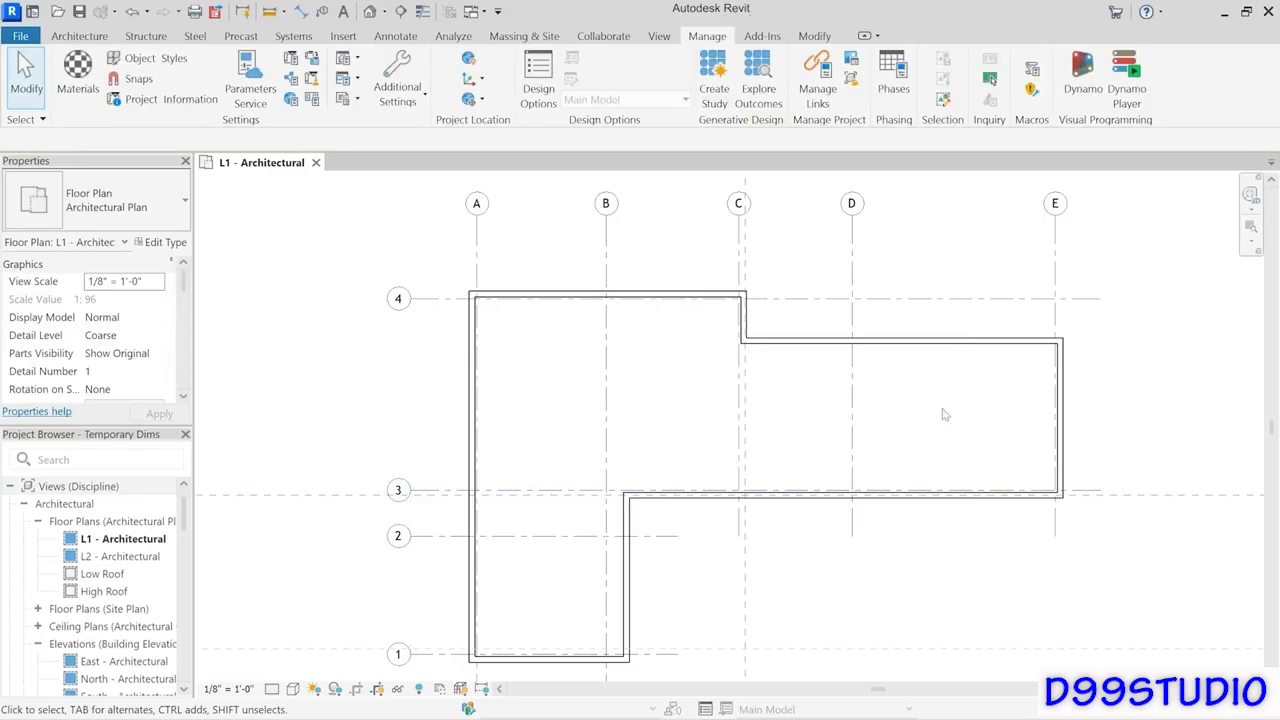
# Move the left witness line of grid D's temporary dimension from the wall to grid C.
pyautogui.click(852, 404)
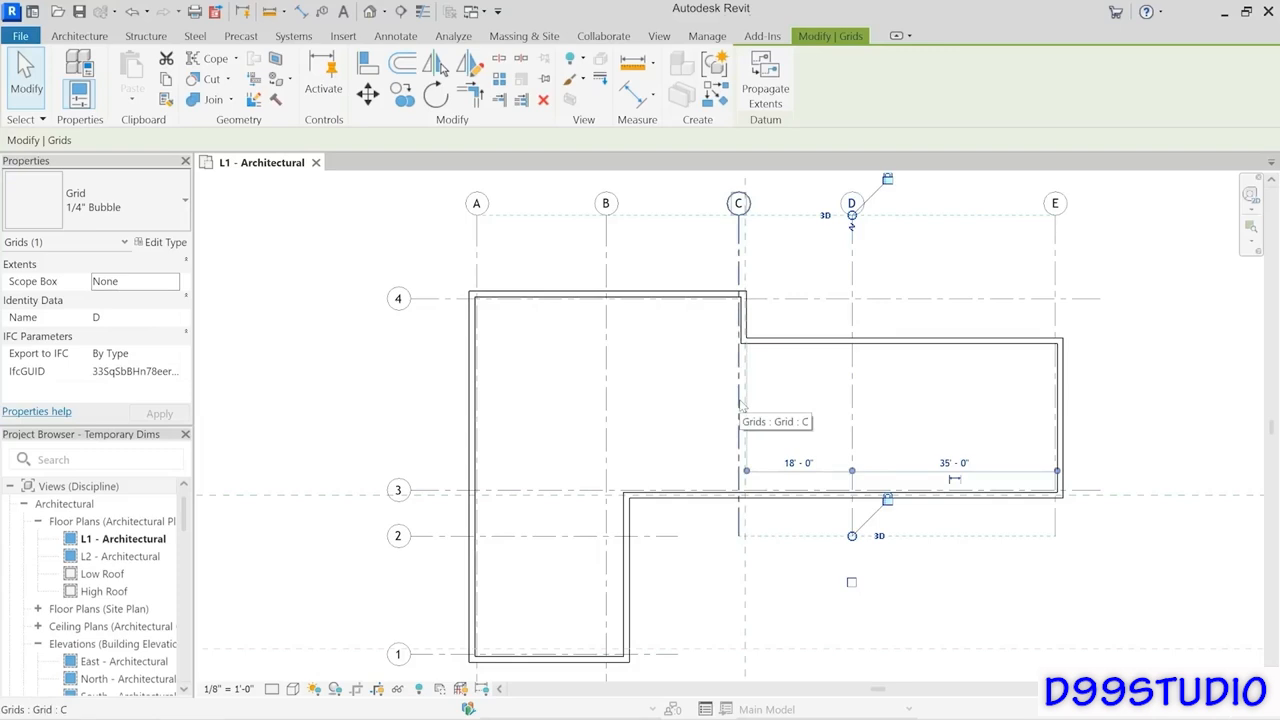
pyautogui.click(745, 471)
pyautogui.click(745, 474)
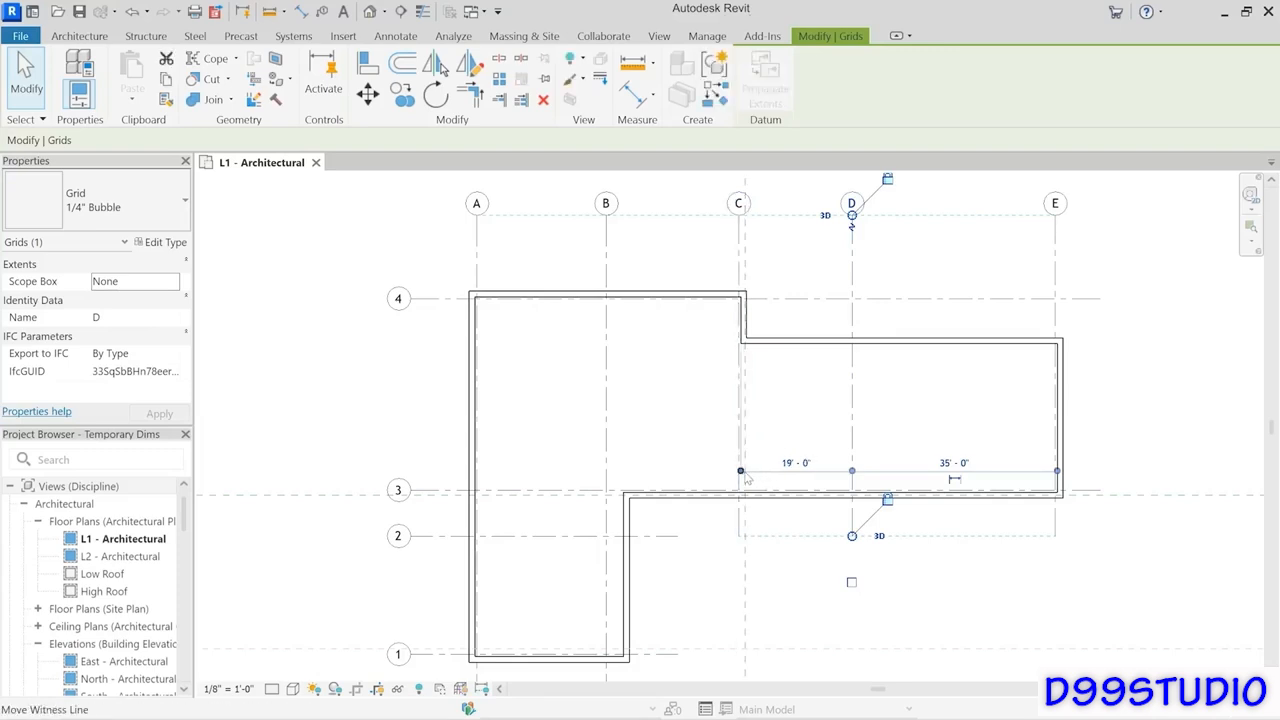
pyautogui.click(744, 476)
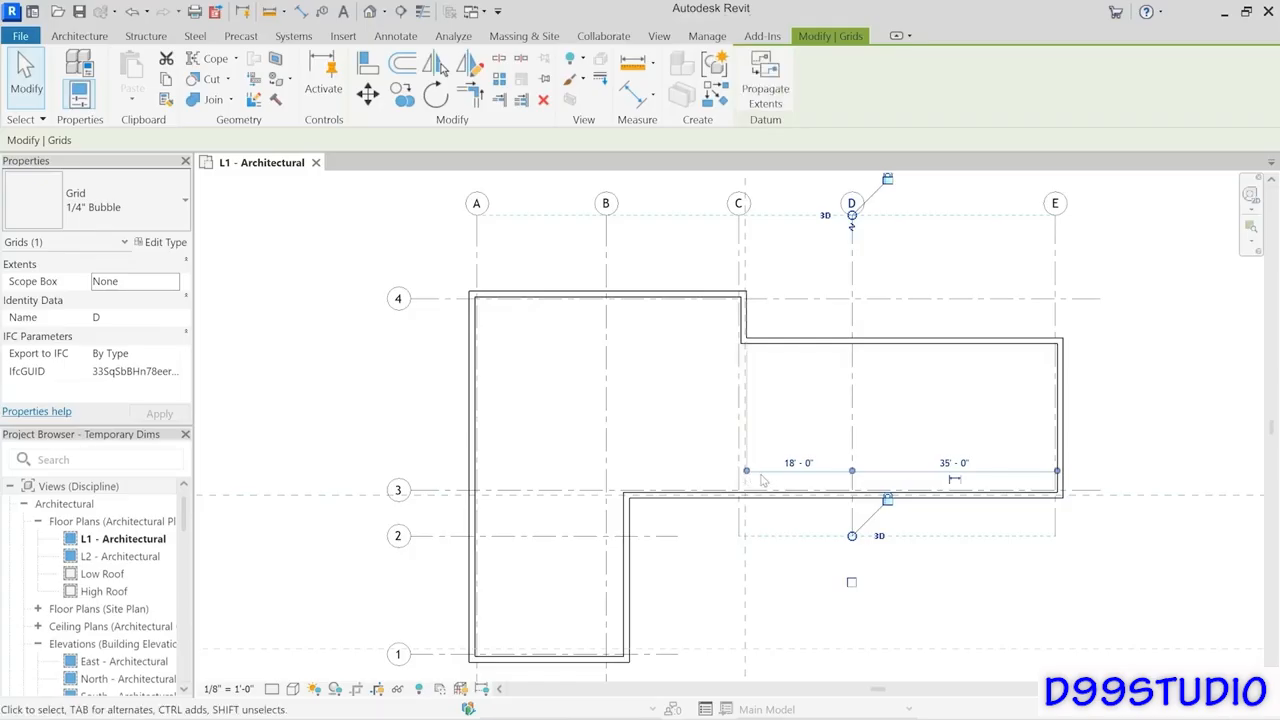
pyautogui.moveTo(748, 474); pyautogui.dragTo(741, 414)
# Set the distance between grids C and D to 31' 8".
pyautogui.click(803, 465)
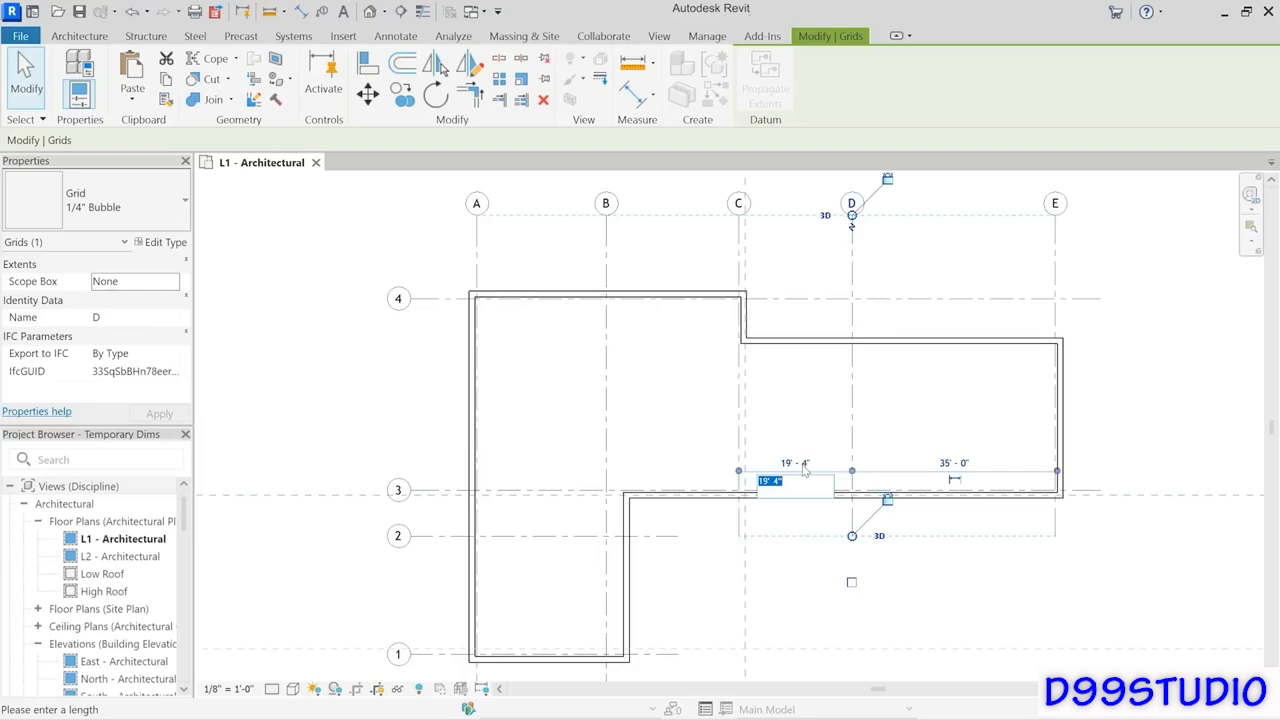
pyautogui.write('31 8')
pyautogui.press('Return')
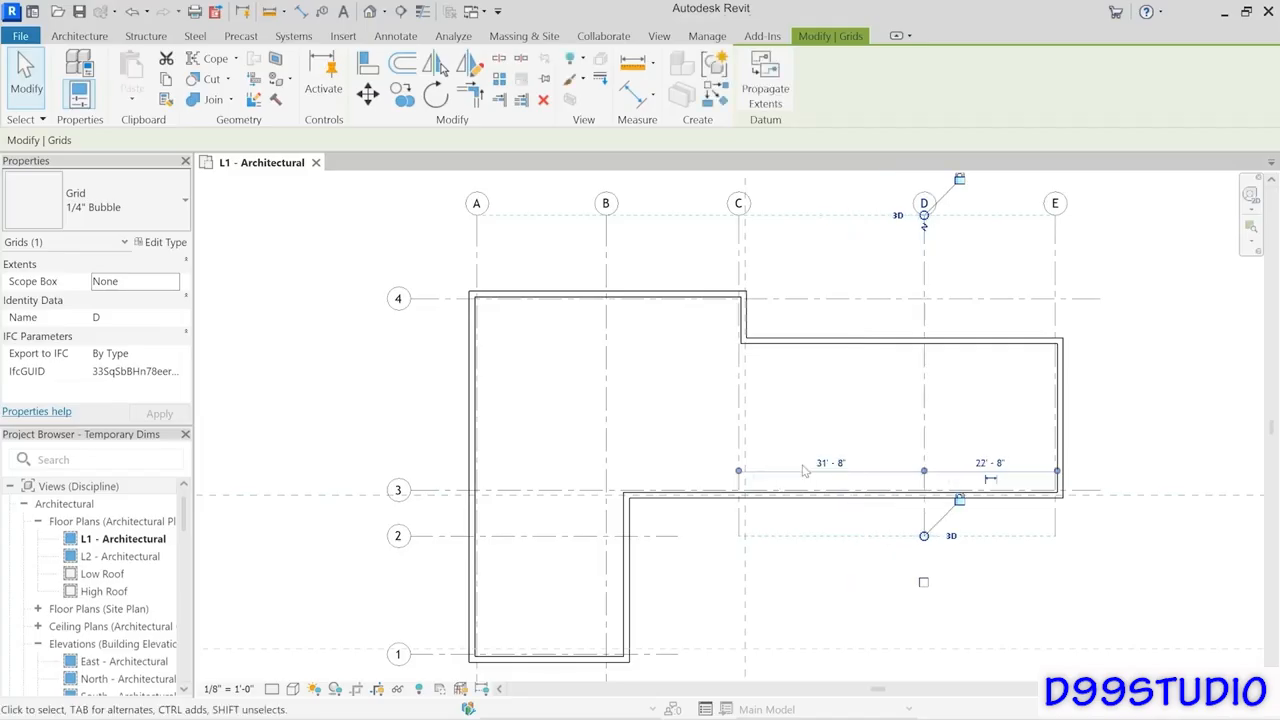
pyautogui.click(884, 405)
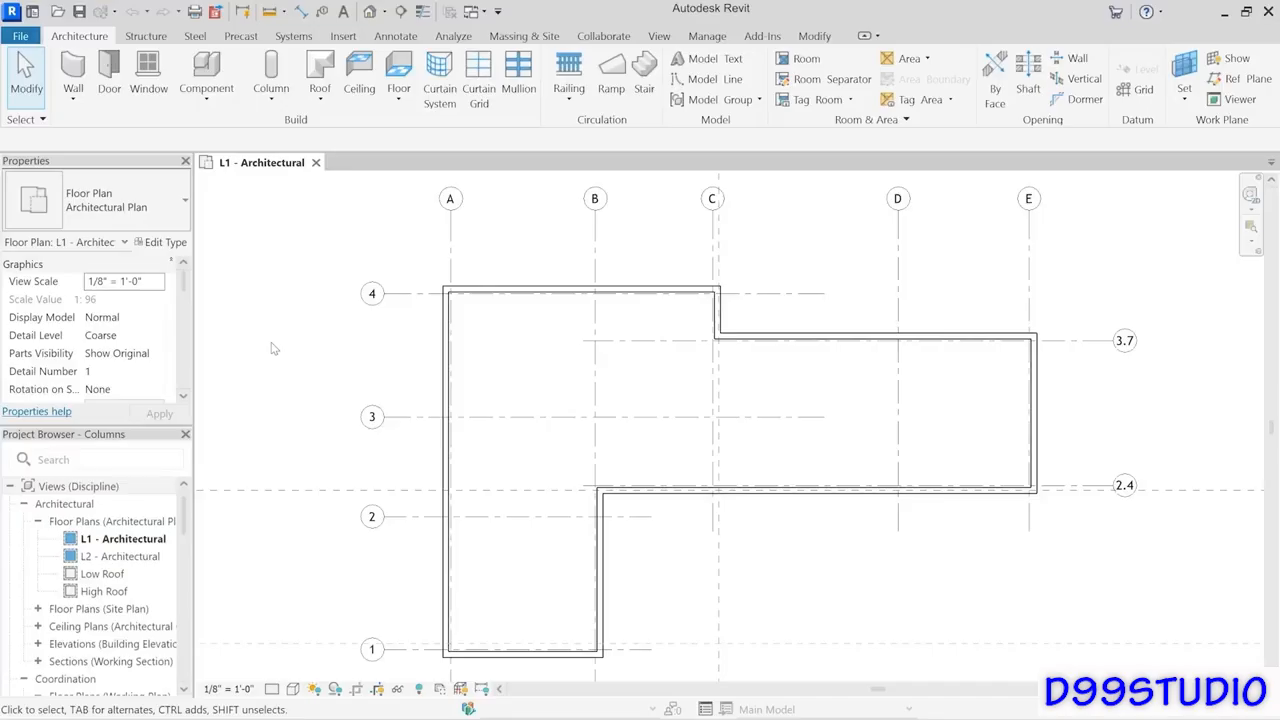
# Place 24" x 24" rectangular architectural columns, one freely about 5' below the upper wall near grid A and one at intersection B-3.
pyautogui.click(271, 75)
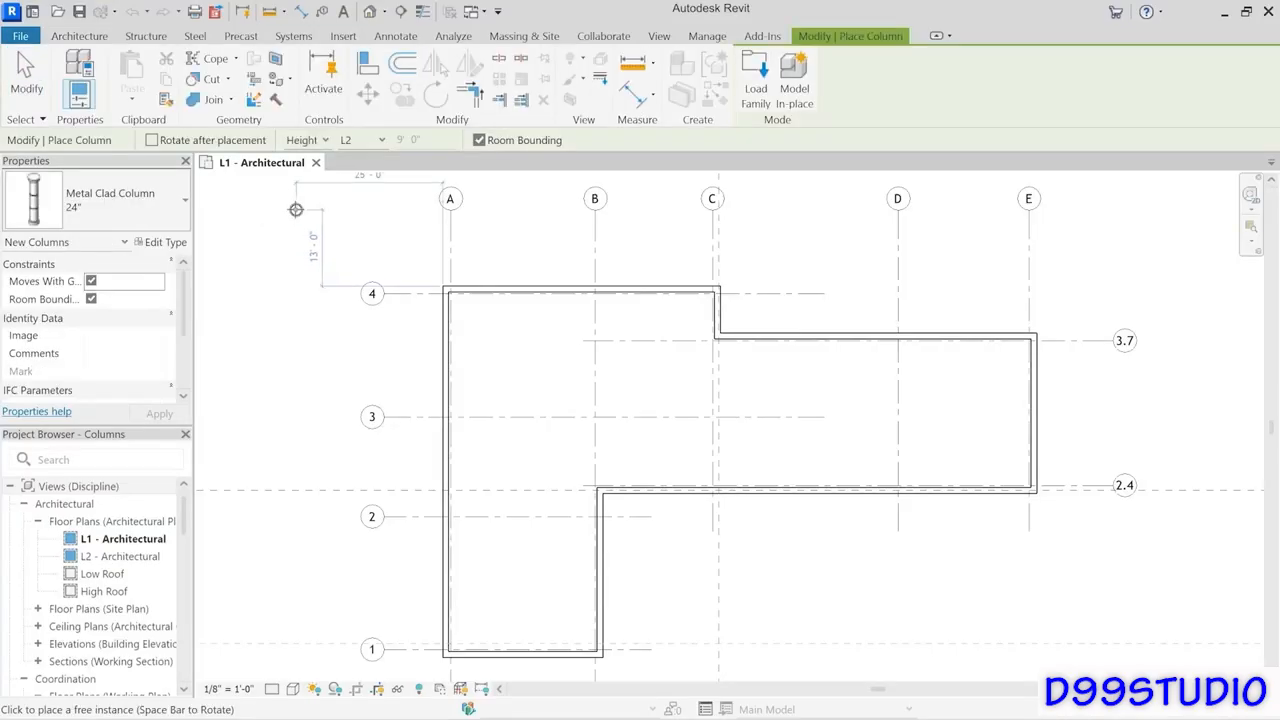
pyautogui.click(133, 218)
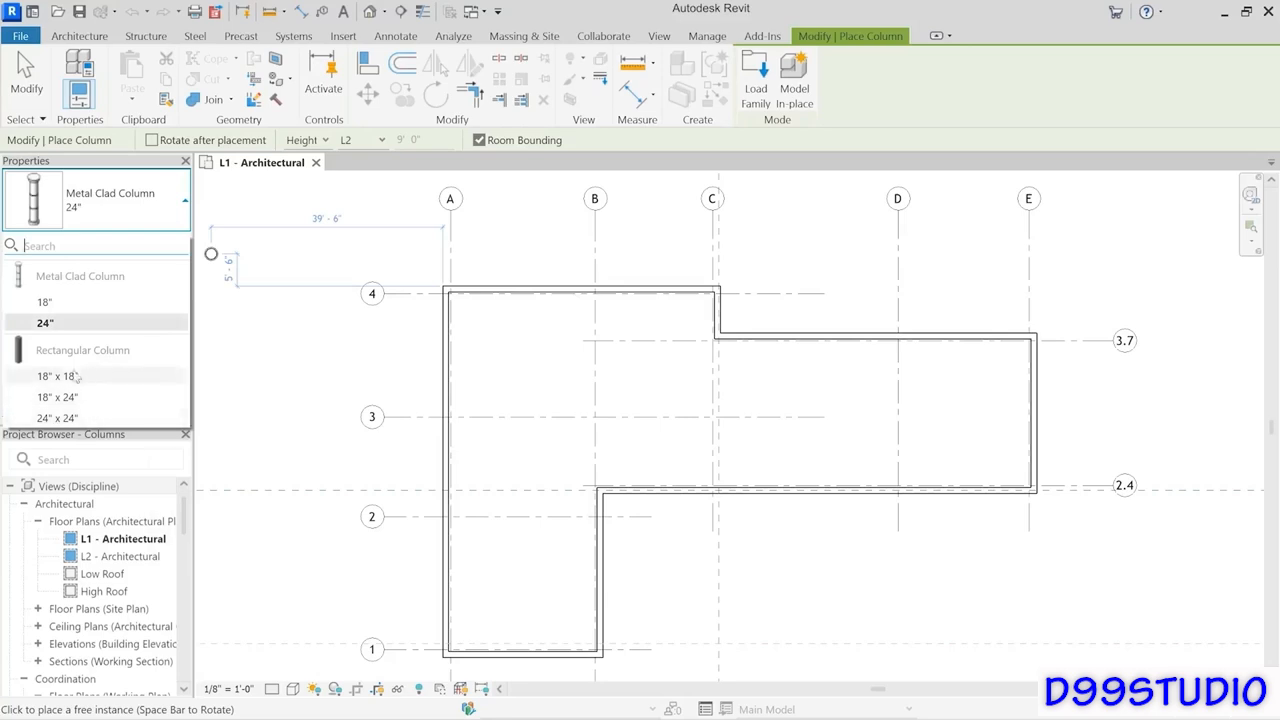
pyautogui.moveTo(67, 357)
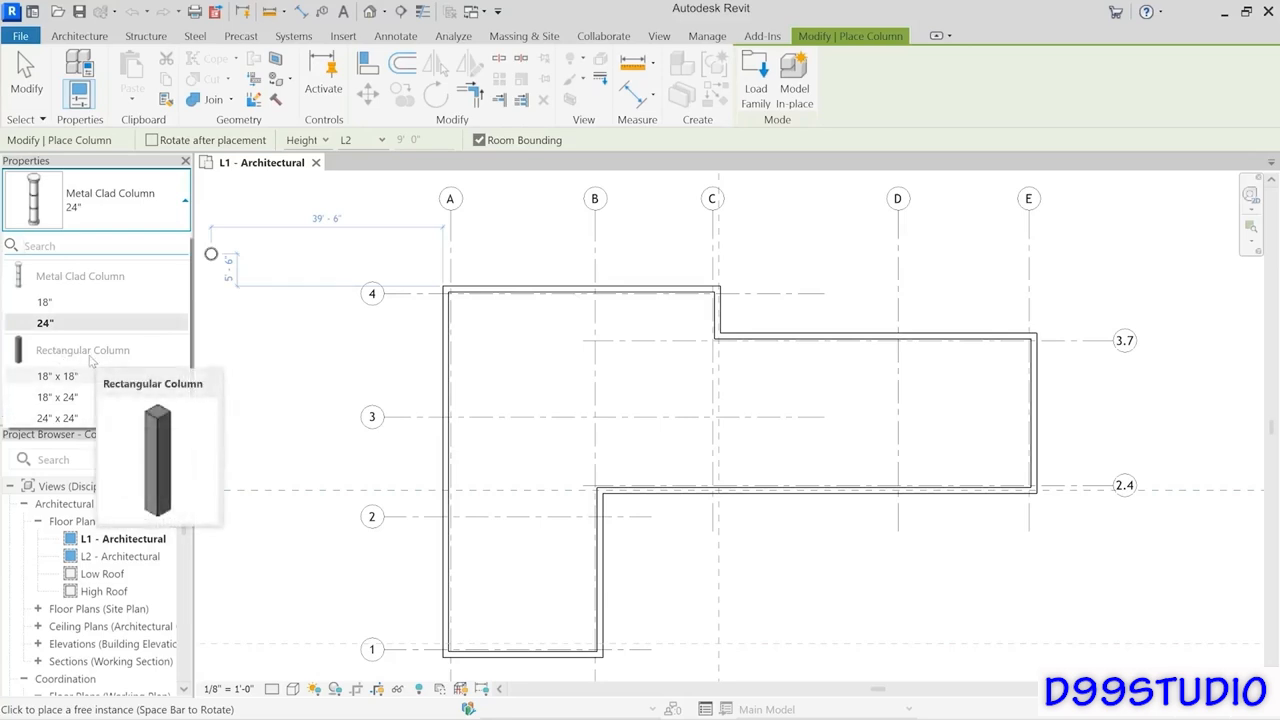
pyautogui.click(55, 418)
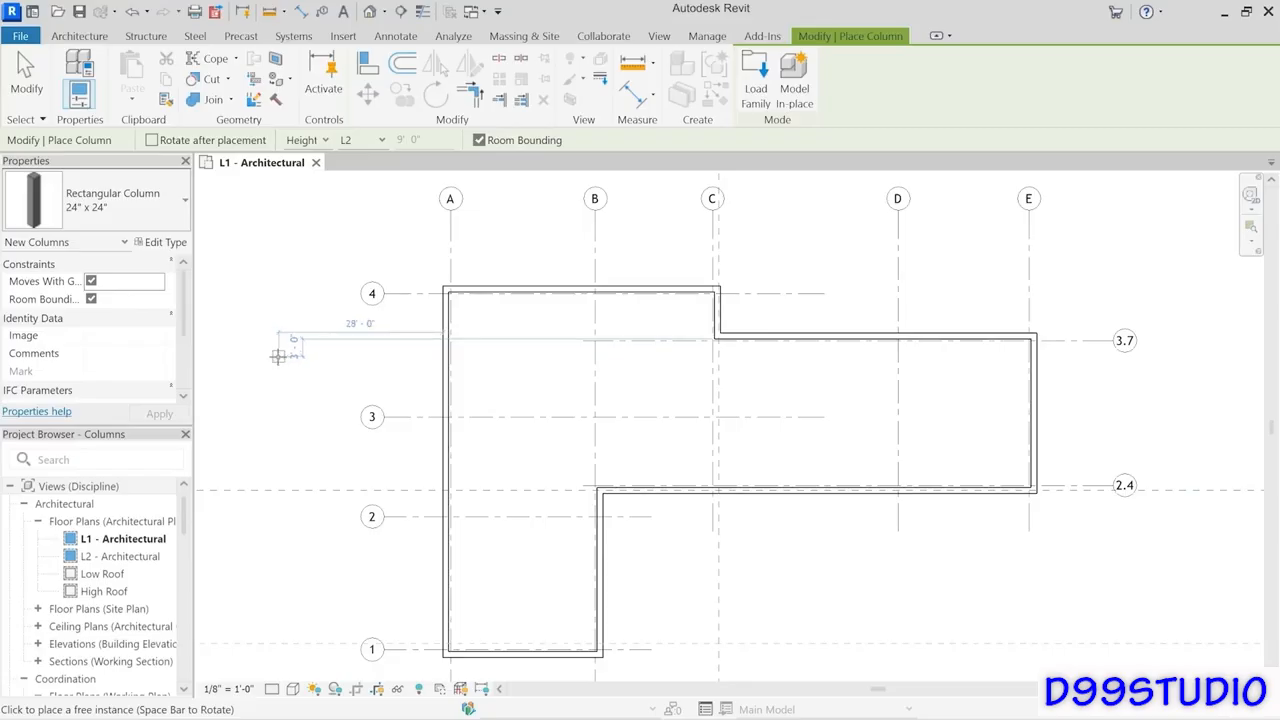
pyautogui.click(501, 316)
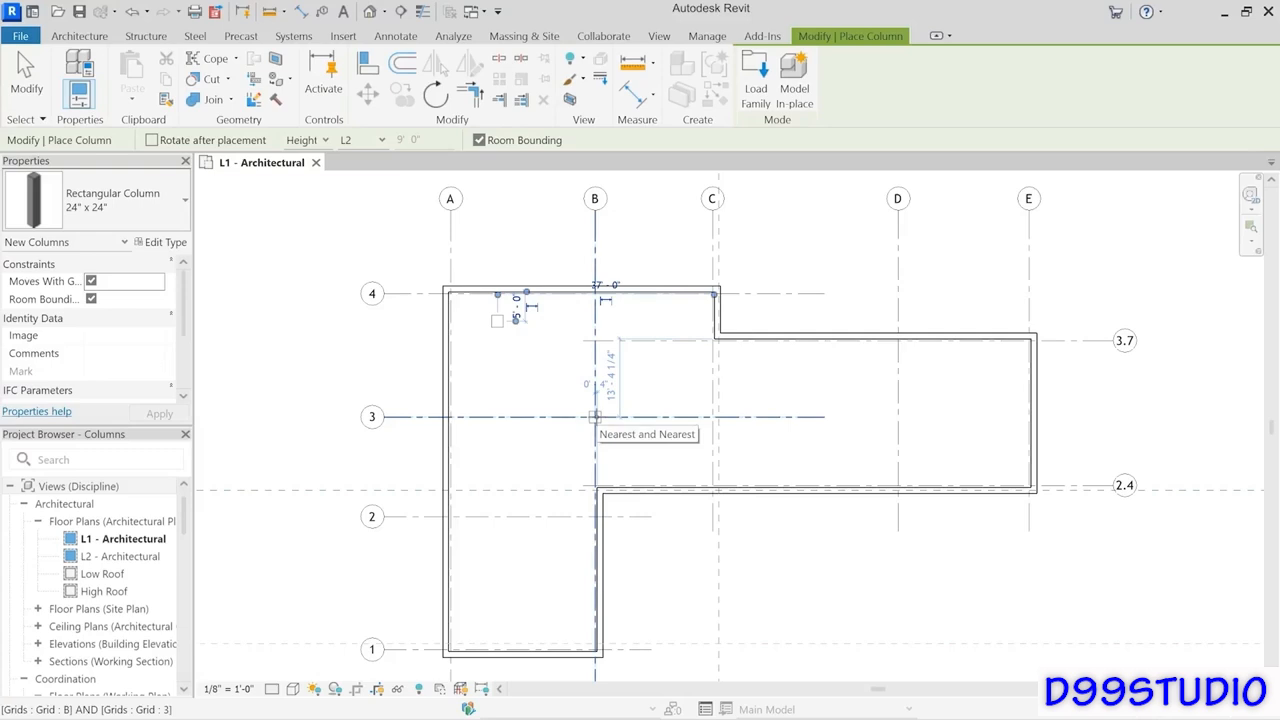
pyautogui.click(595, 416)
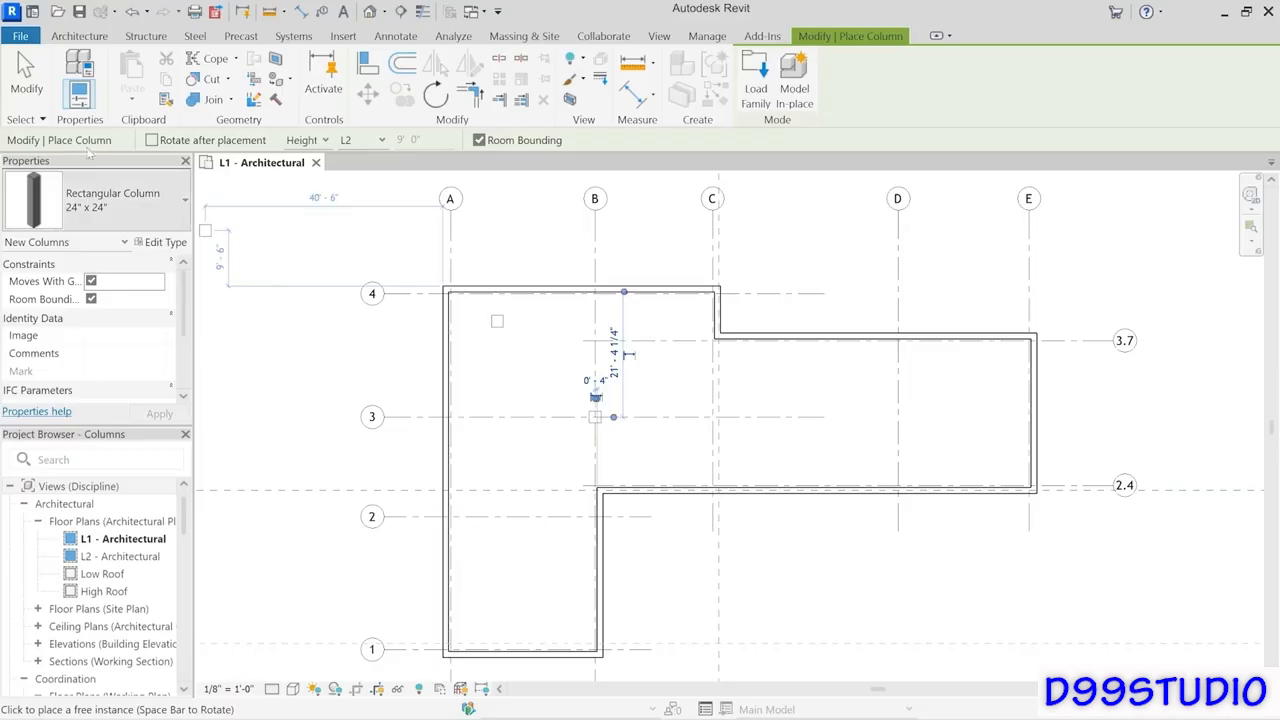
pyautogui.click(26, 75)
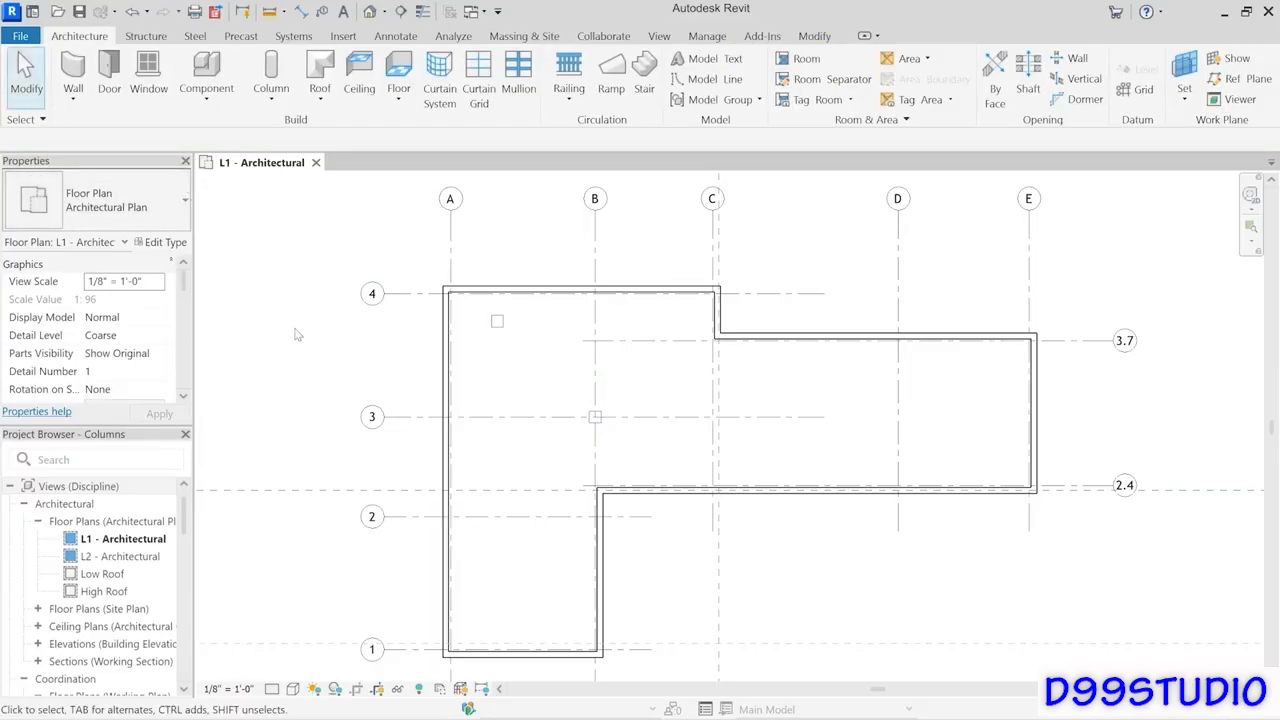
# Move grid 3 up to about 9' 6" from the right wing's upper wall and grid B left to about 5' from the lower wing's right wall.
pyautogui.click(515, 418)
pyautogui.moveTo(517, 419); pyautogui.dragTo(520, 396)
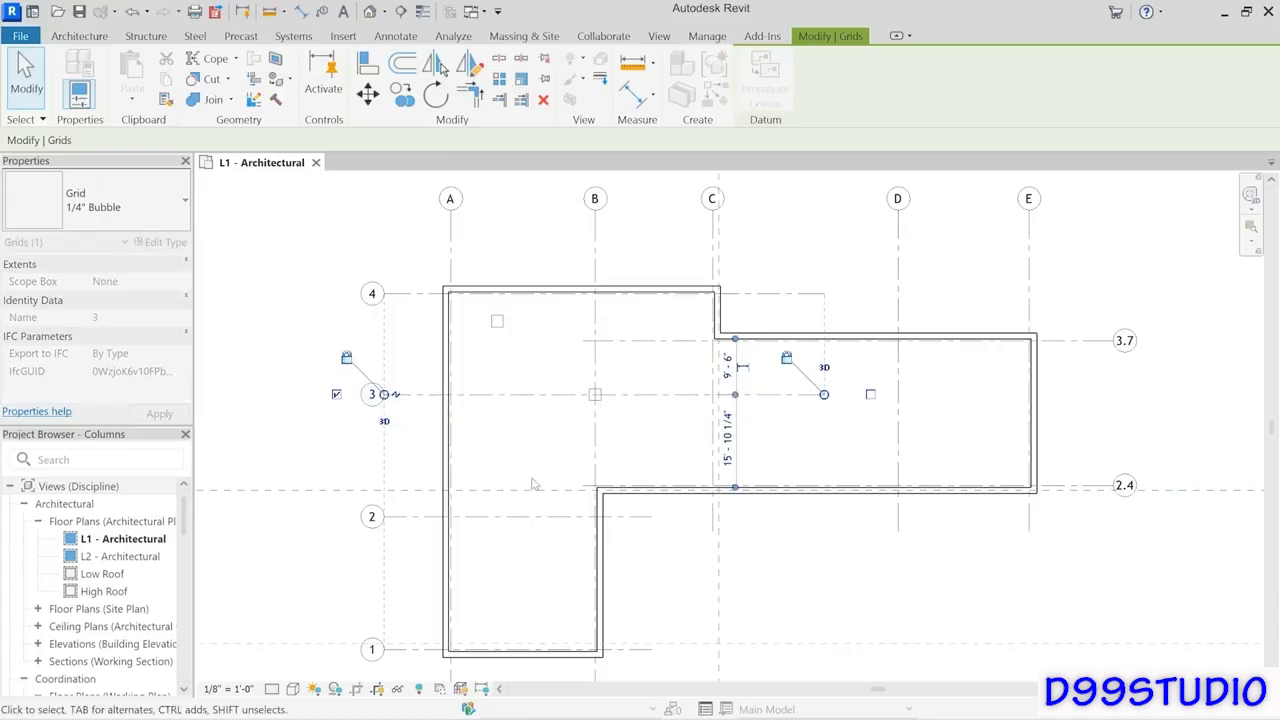
pyautogui.click(595, 312)
pyautogui.moveTo(595, 312); pyautogui.dragTo(567, 310)
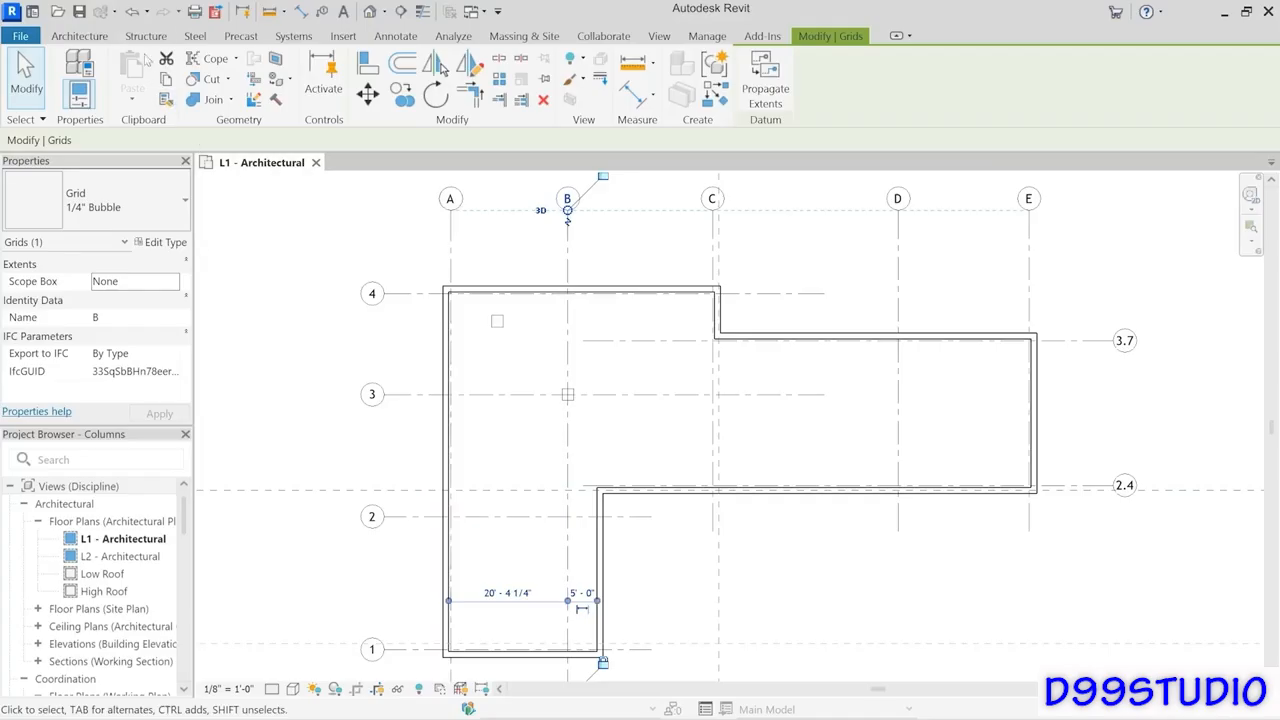
# Undo both grid moves and both column placements together.
pyautogui.click(147, 12)
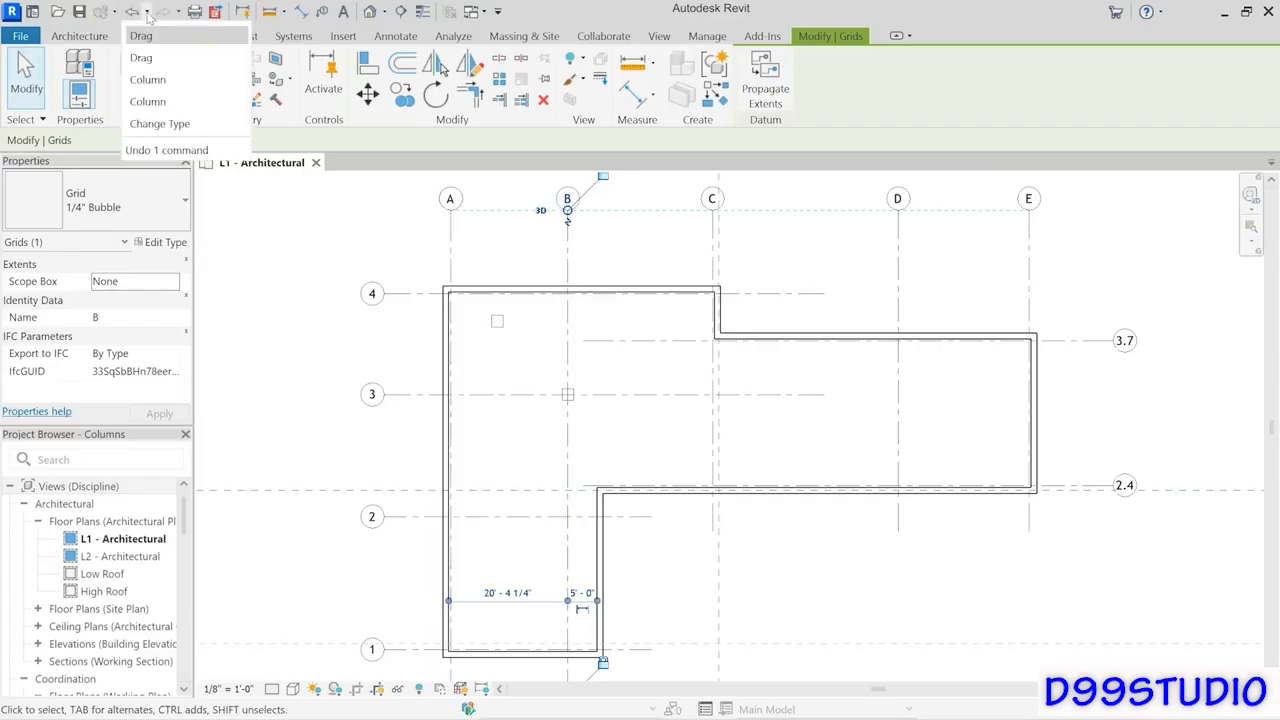
pyautogui.click(170, 103)
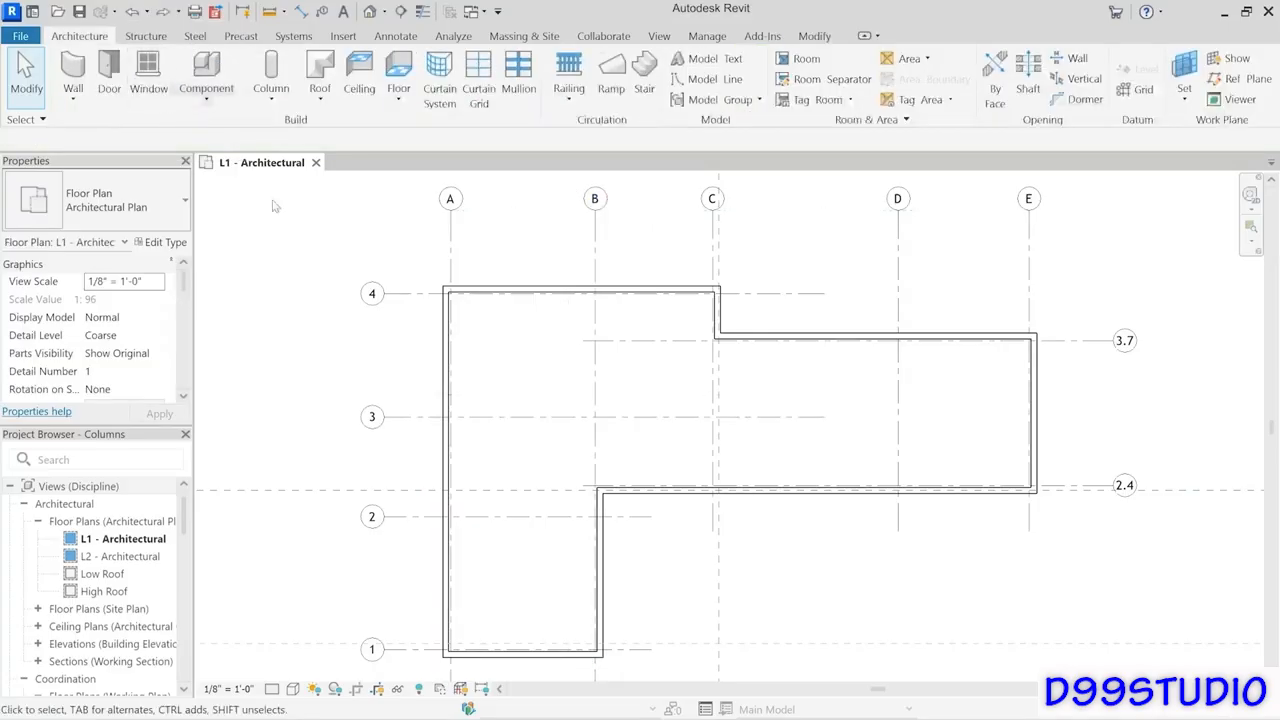
# Place 24" x 24" rectangular architectural columns at grid intersections A-4 and B-4 along the upper wall.
pyautogui.click(271, 100)
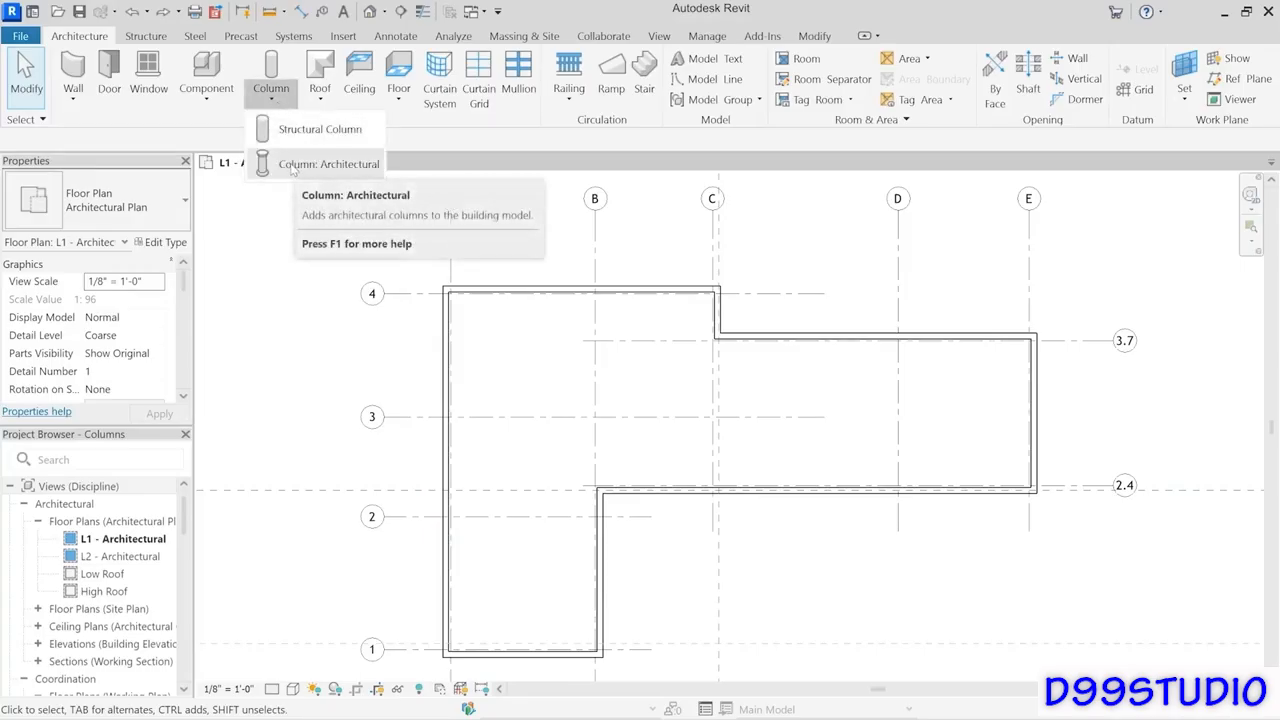
pyautogui.click(293, 168)
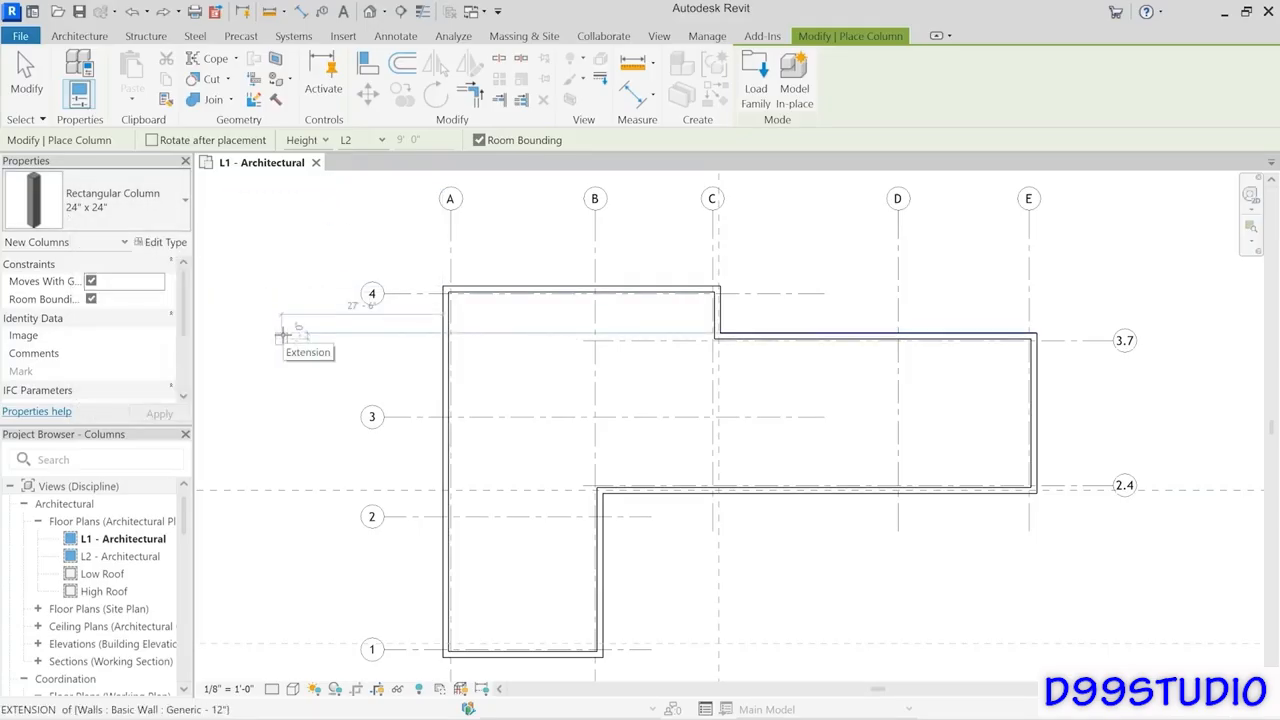
pyautogui.click(451, 295)
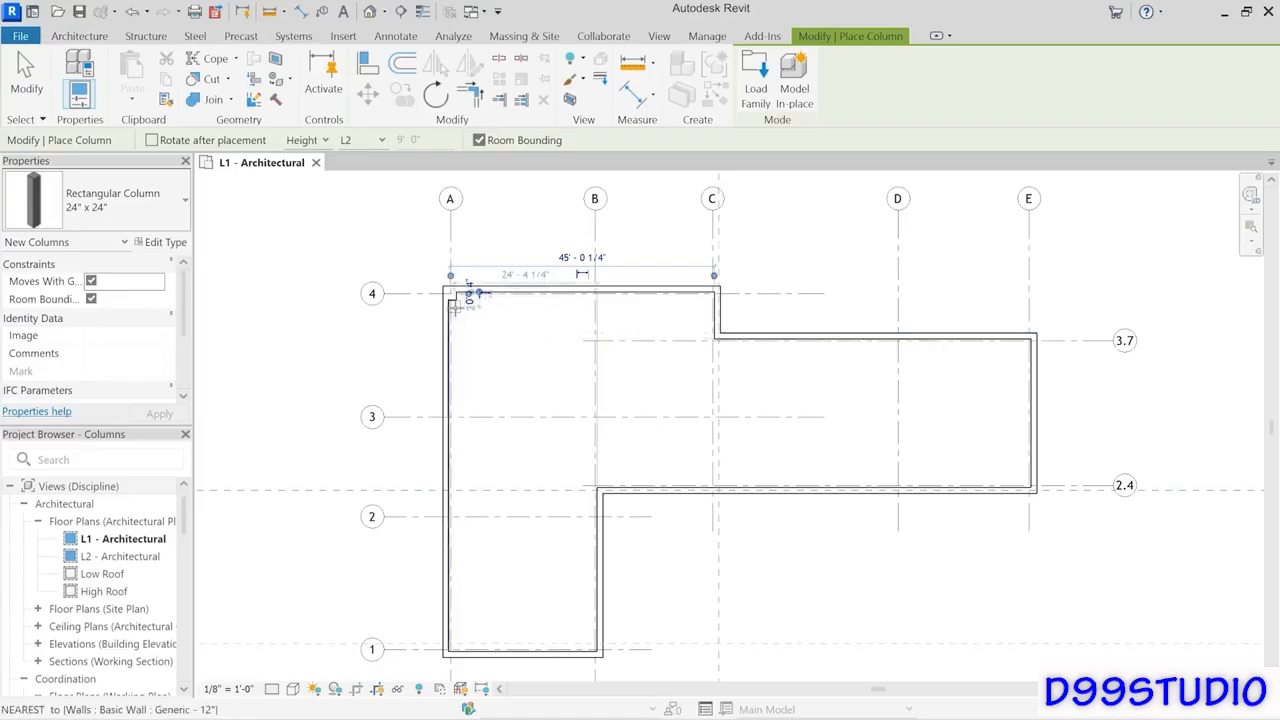
pyautogui.scroll(5, 456, 308)
pyautogui.moveTo(500, 330); pyautogui.dragTo(618, 622, button='middle')
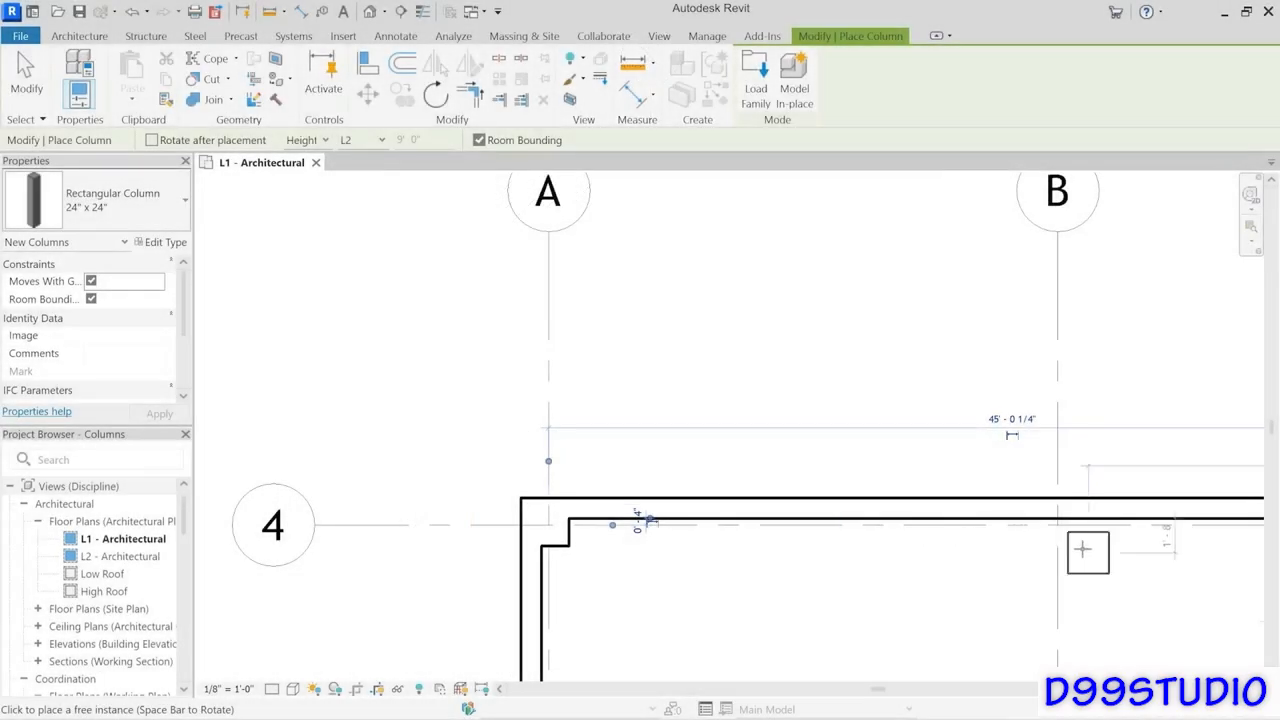
pyautogui.click(1057, 524)
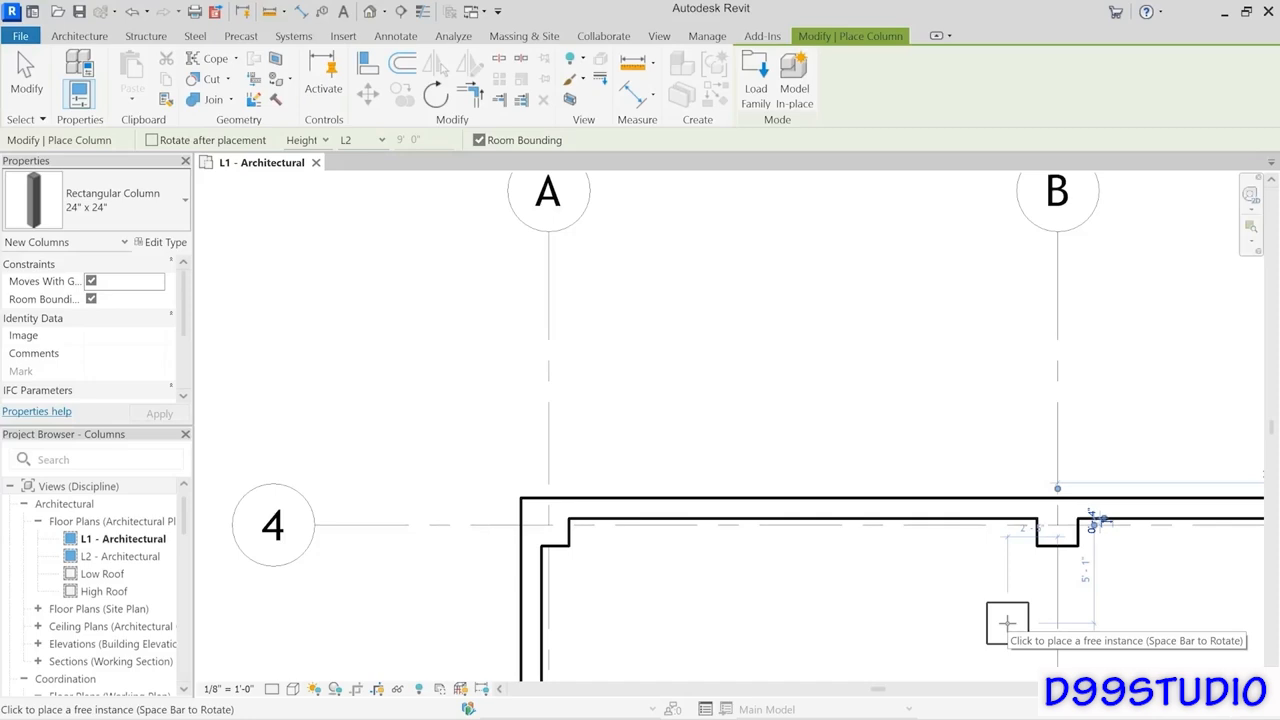
# Place further 24" x 24" architectural columns at grid intersections C-4, C-3.7, D-3.7 and E-3.7.
pyautogui.scroll(-5, 905, 295)
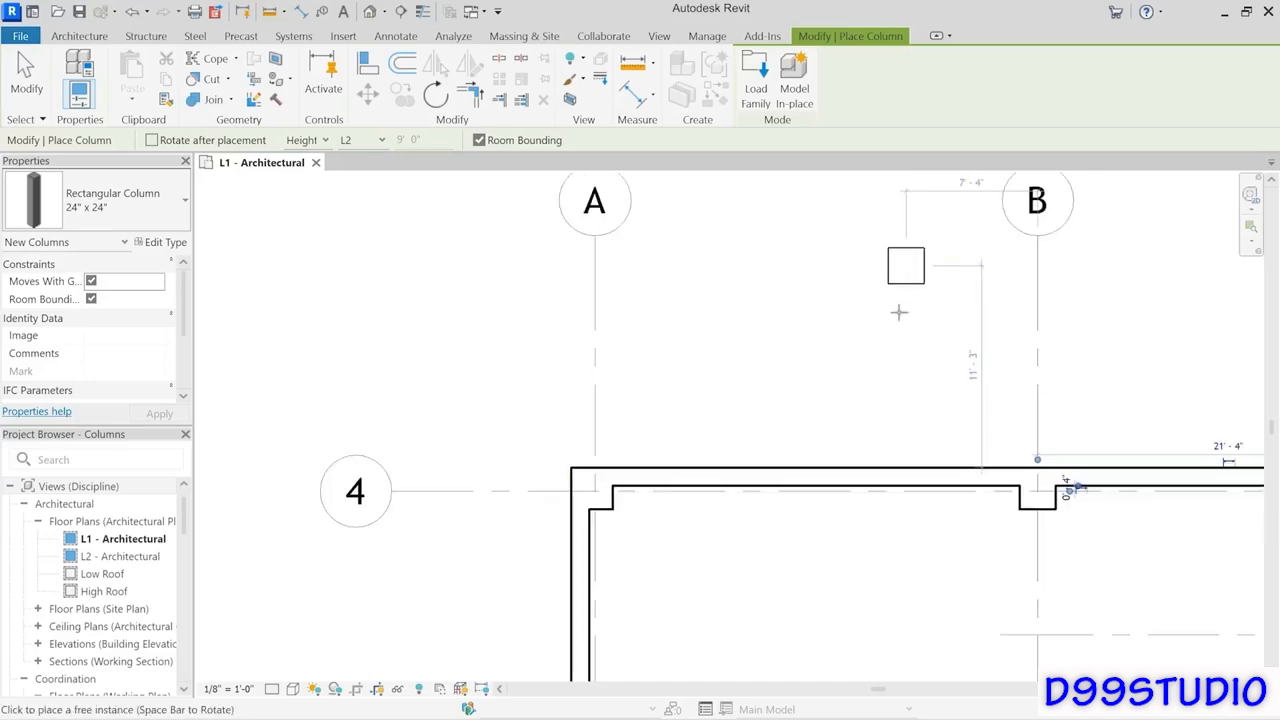
pyautogui.moveTo(913, 369); pyautogui.dragTo(564, 250, button='middle')
pyautogui.scroll(-1, 564, 250)
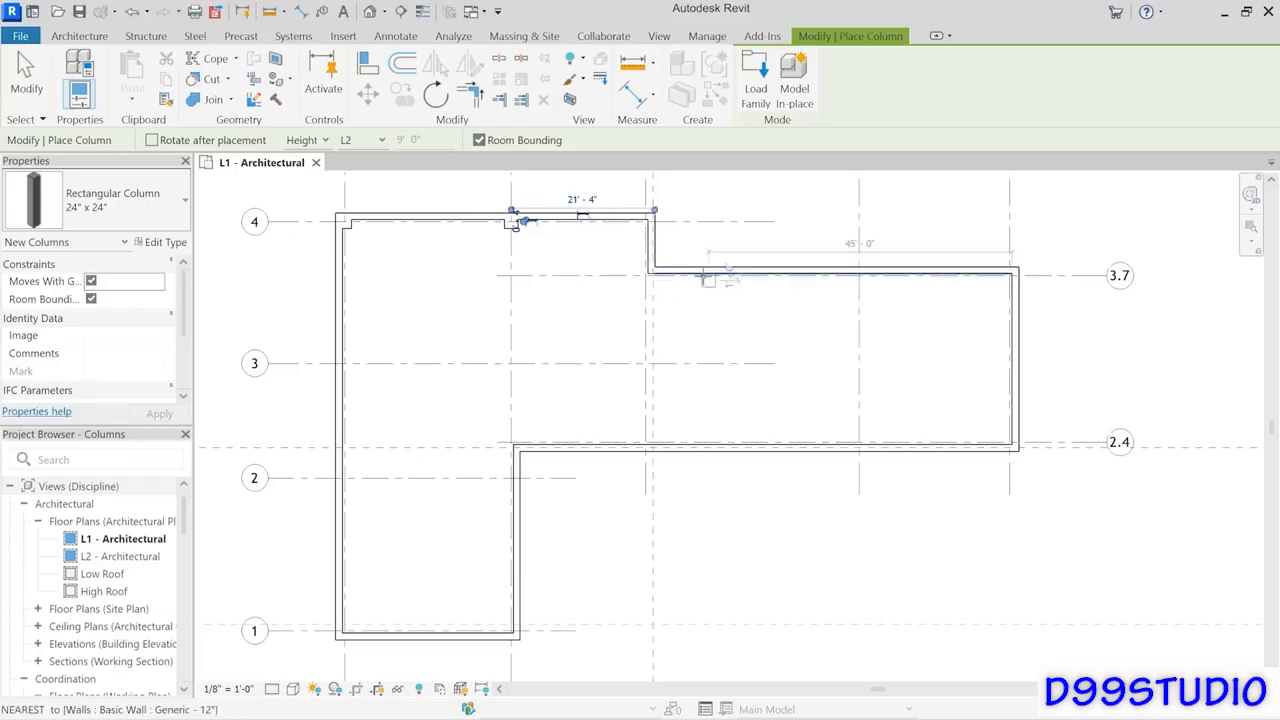
pyautogui.click(516, 221)
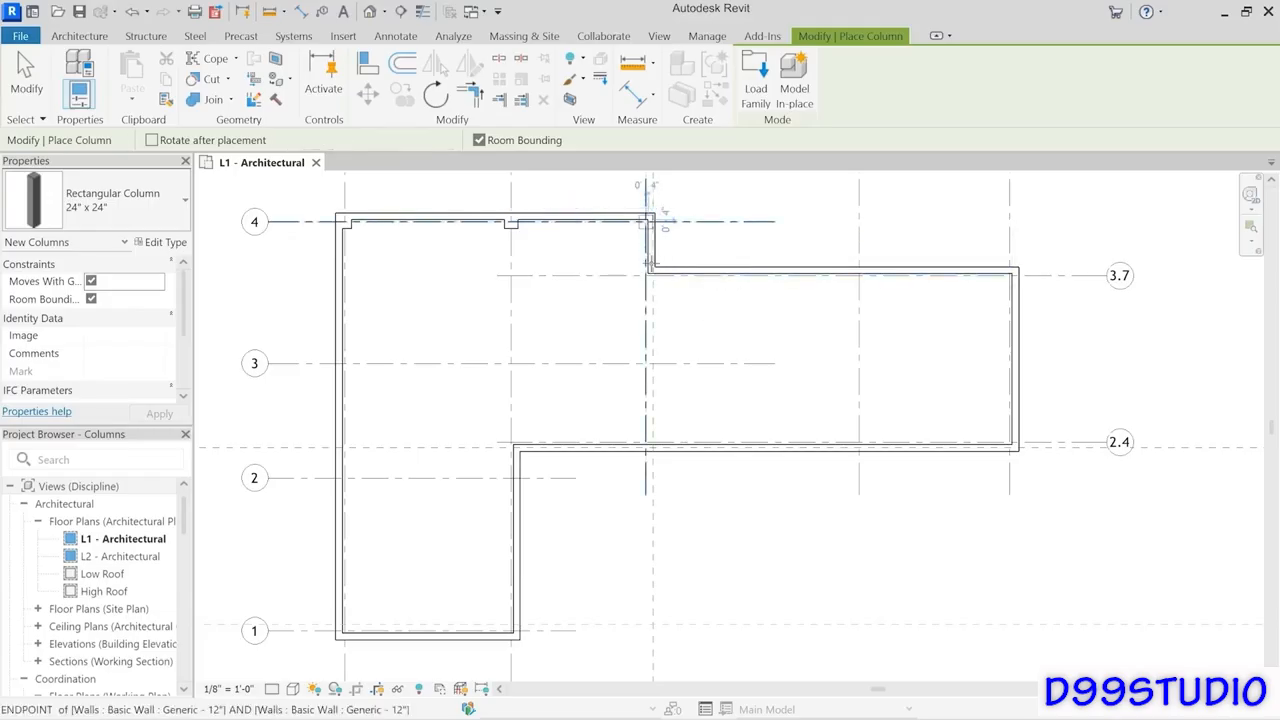
pyautogui.click(650, 270)
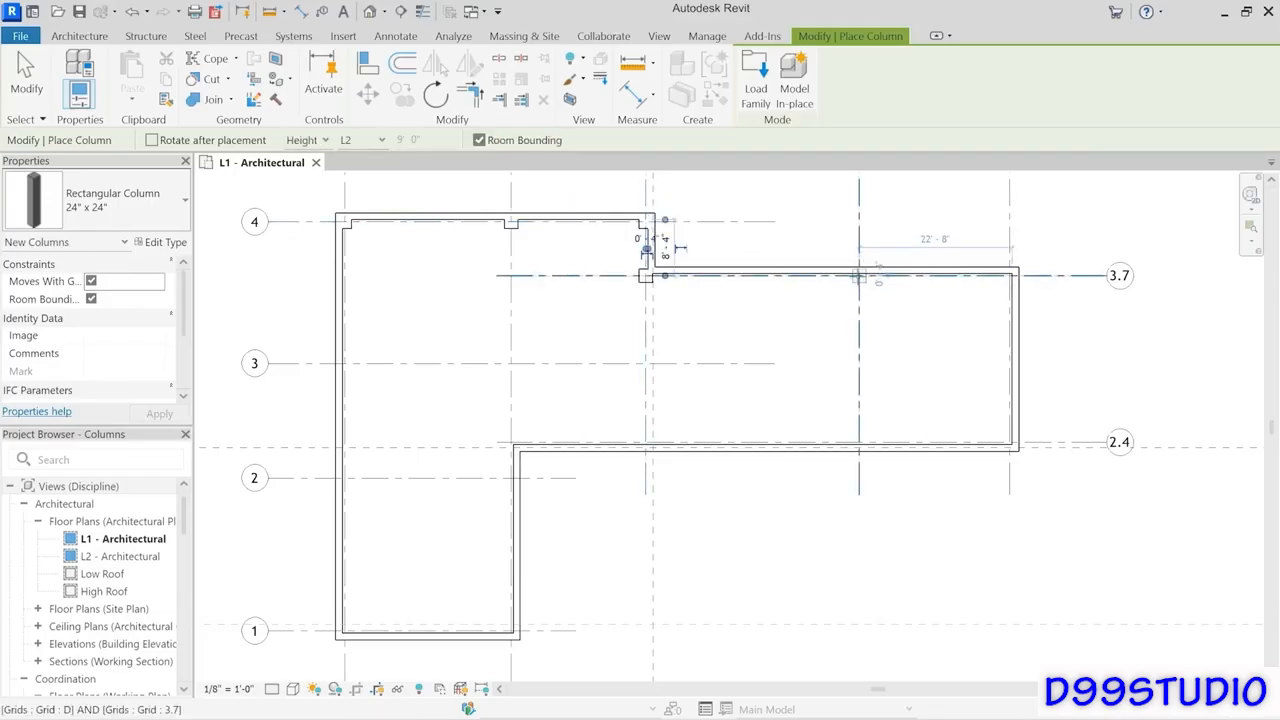
pyautogui.click(860, 275)
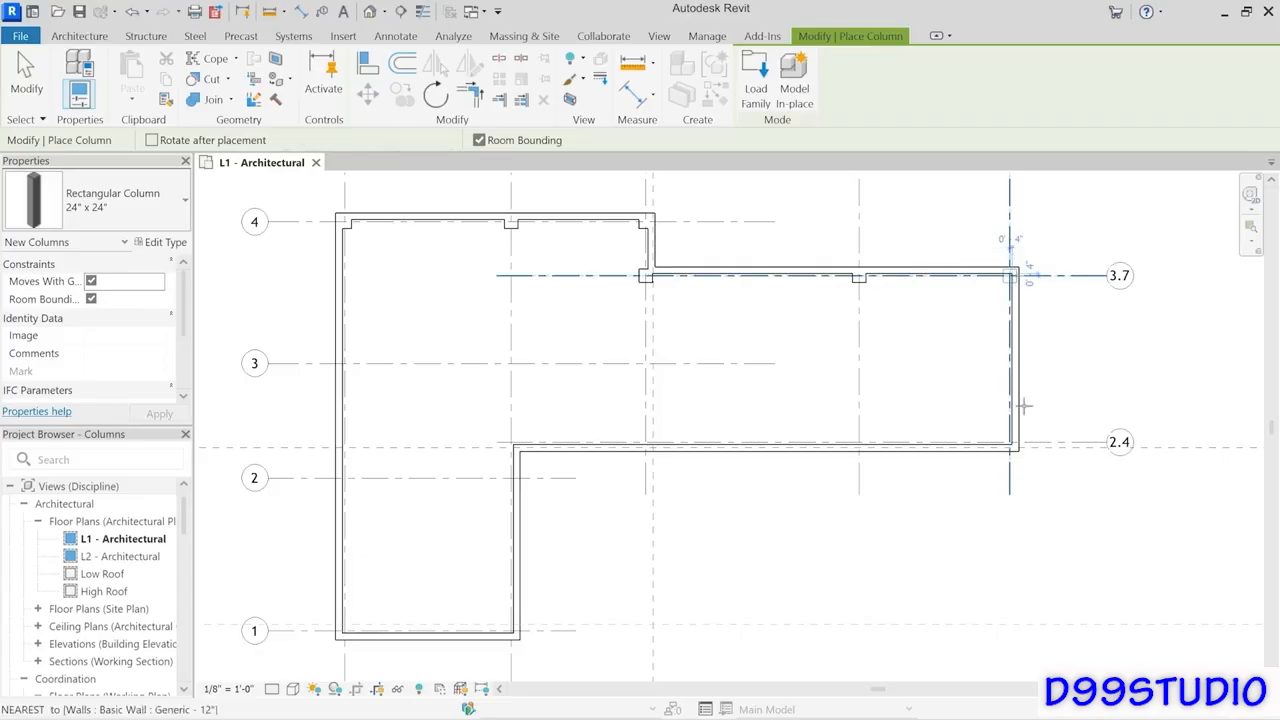
pyautogui.click(1010, 275)
# Place the remaining 24" x 24" architectural columns at E-2.4, D-2.4, C-2.4, B-2.4, B-2, B-1, A-1, A-2 and A-3.
pyautogui.click(1010, 442)
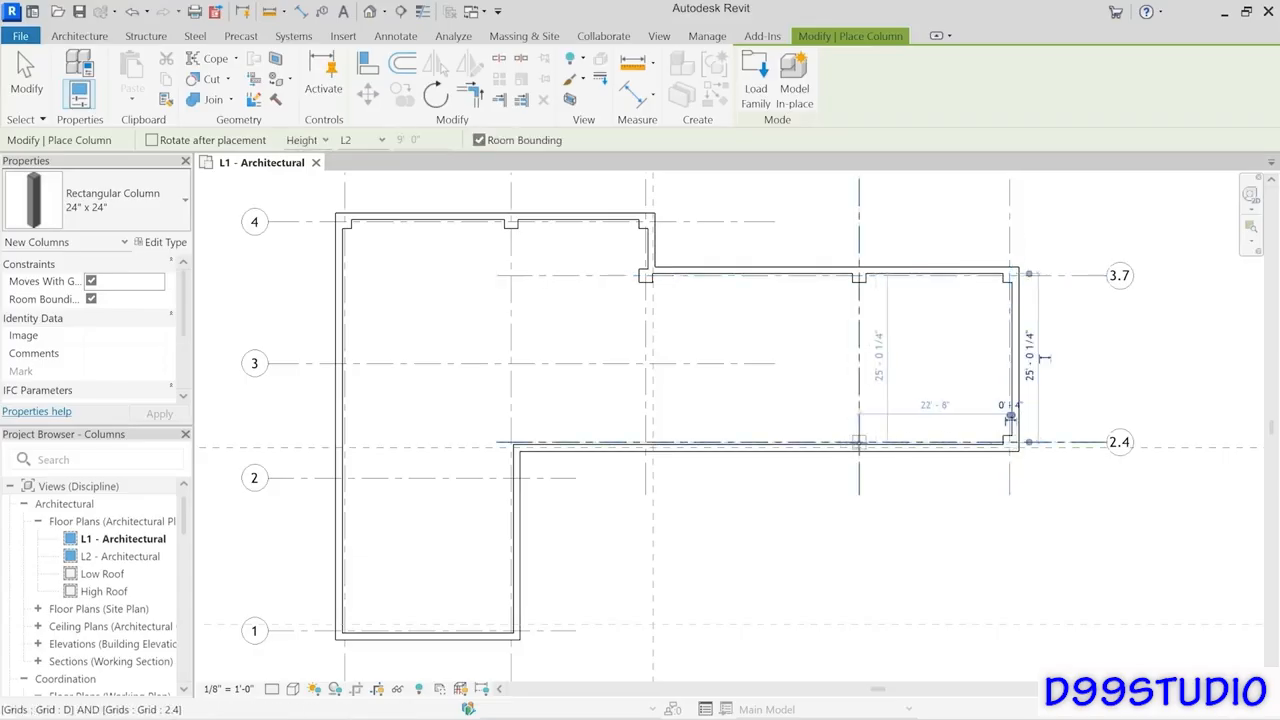
pyautogui.click(645, 442)
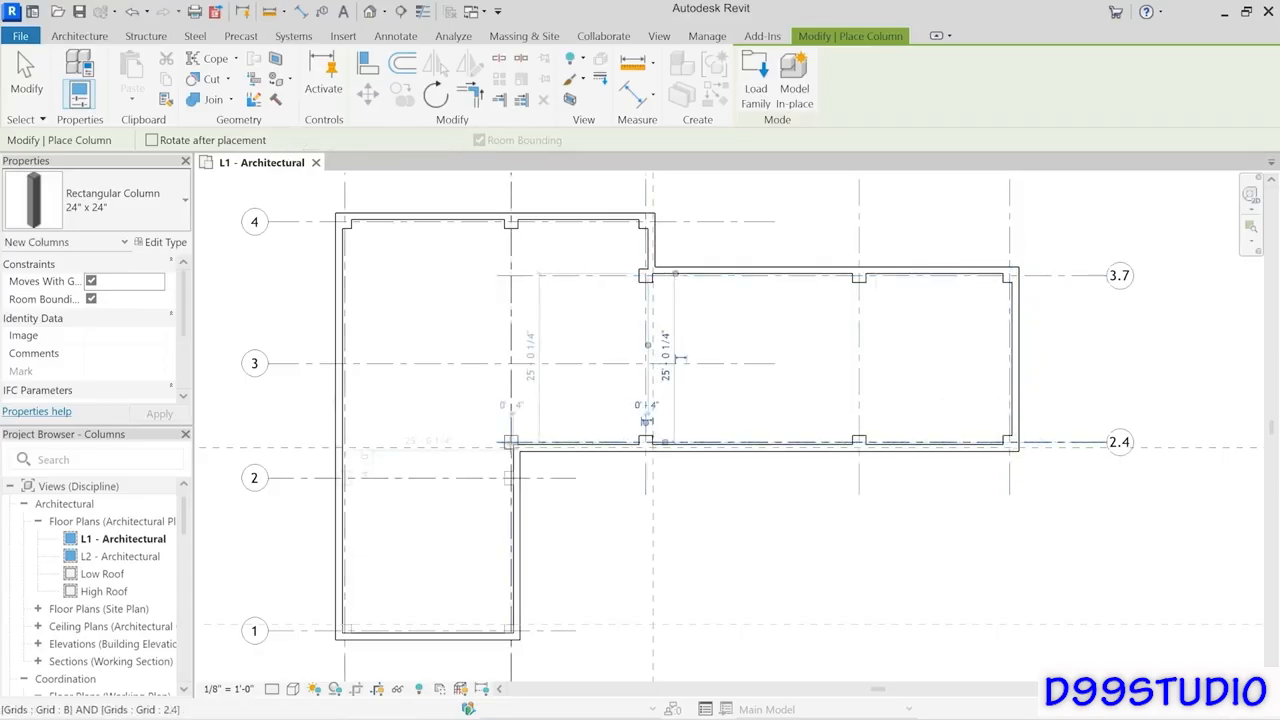
pyautogui.click(510, 442)
pyautogui.click(510, 478)
pyautogui.click(345, 478)
pyautogui.click(345, 363)
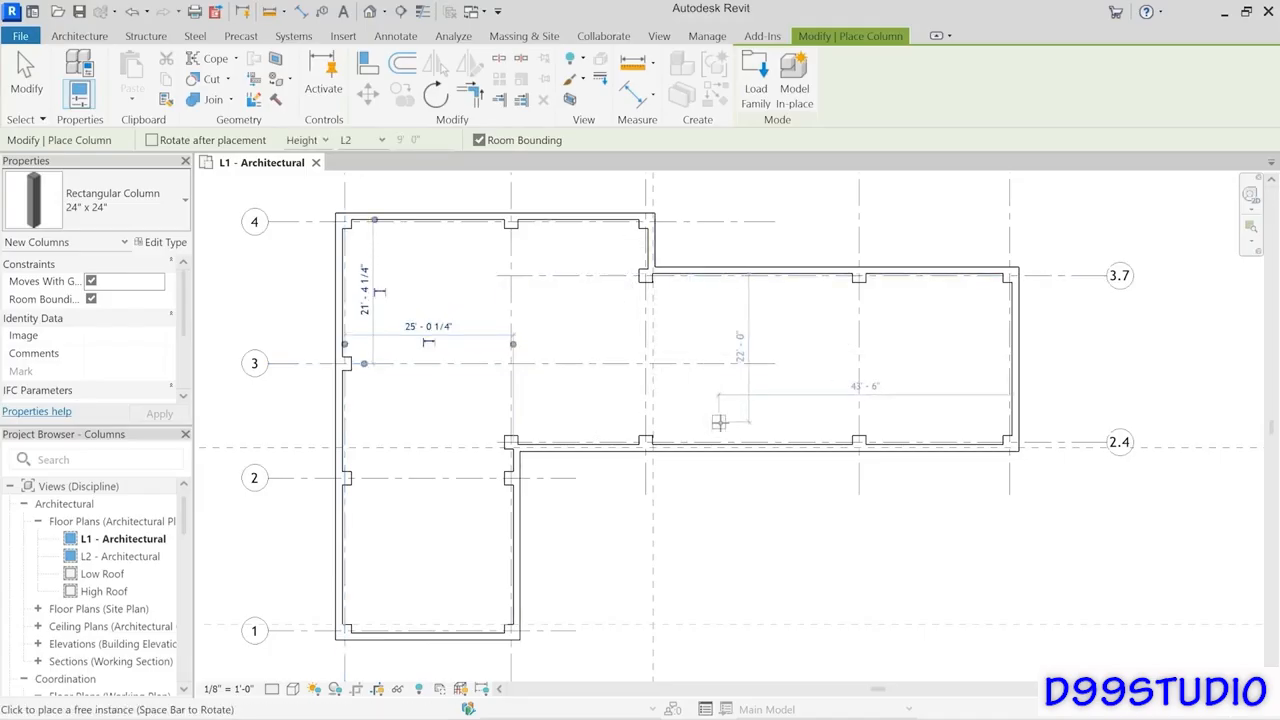
pyautogui.click(26, 75)
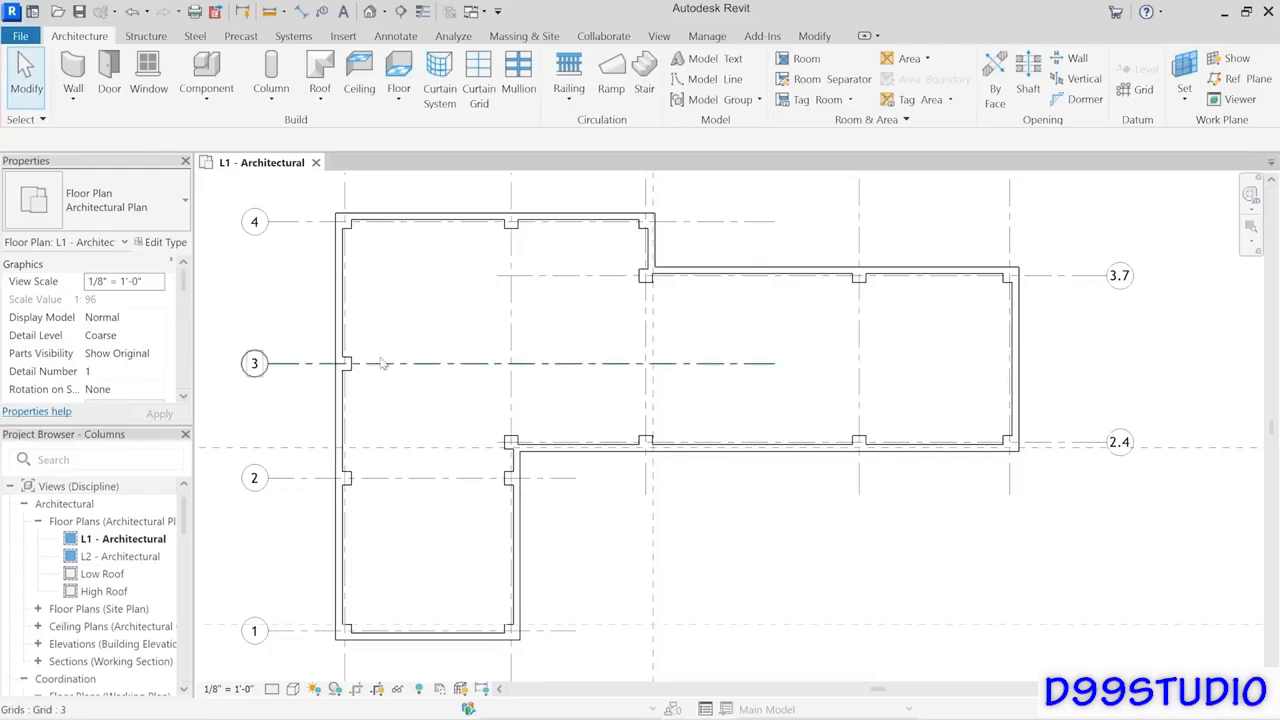
# Place a W10X33 structural column at grid intersection A-4, using Height instead of Depth with L2 as its top level.
pyautogui.click(271, 95)
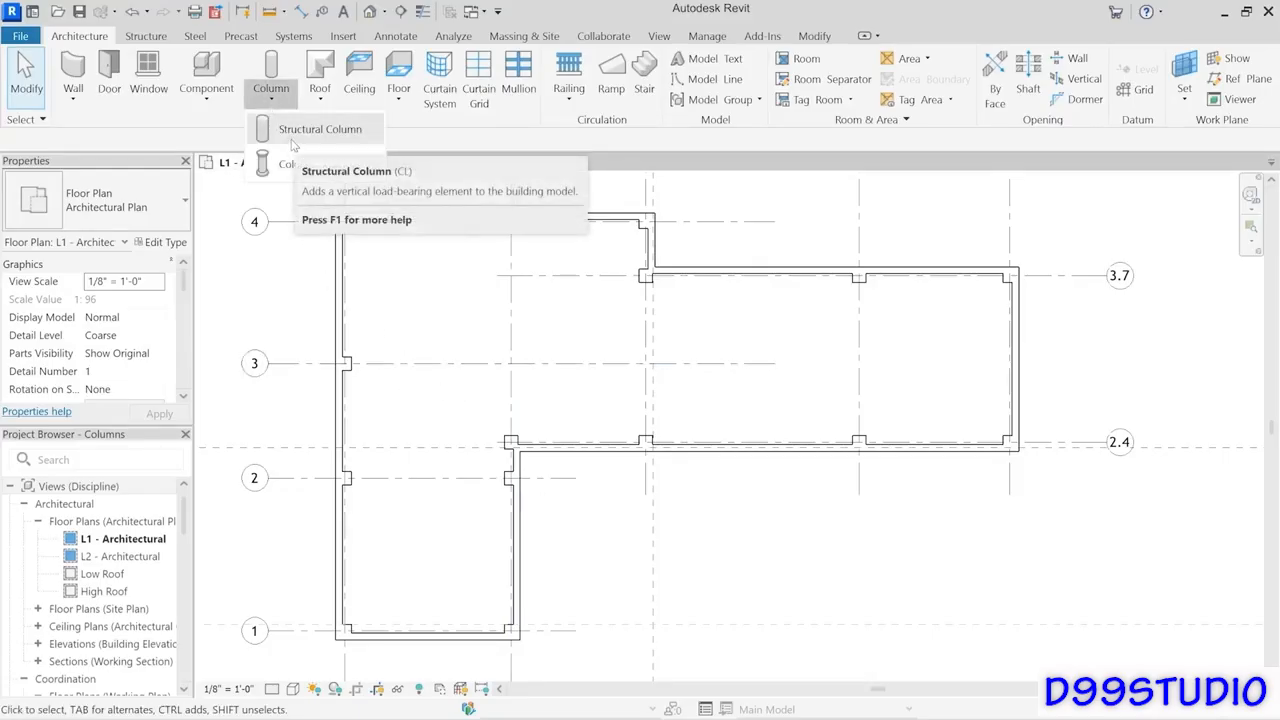
pyautogui.click(293, 140)
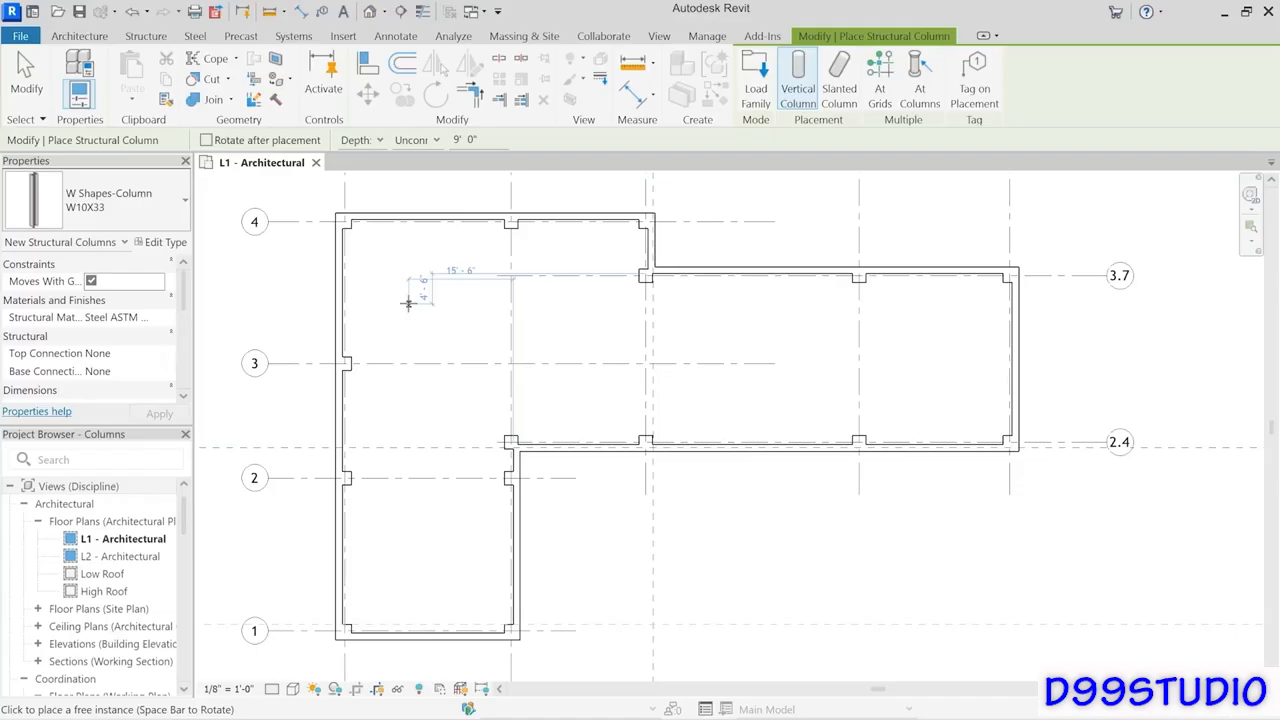
pyautogui.click(374, 143)
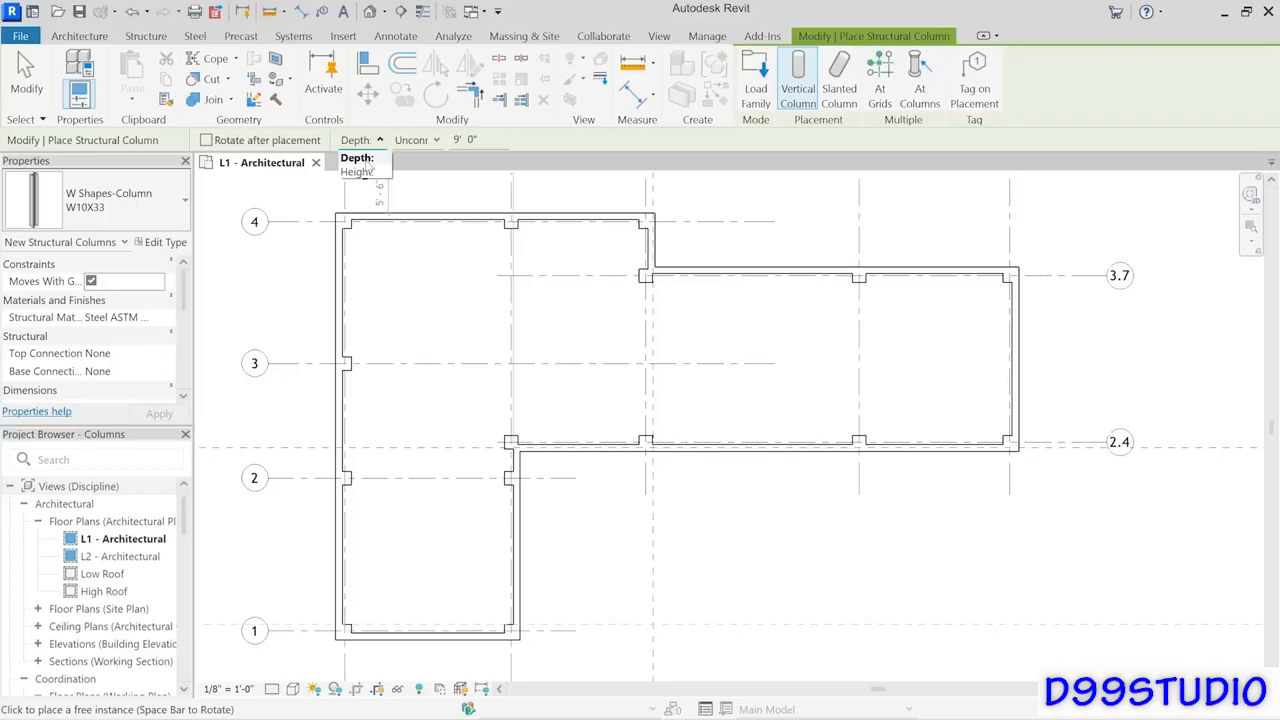
pyautogui.click(358, 172)
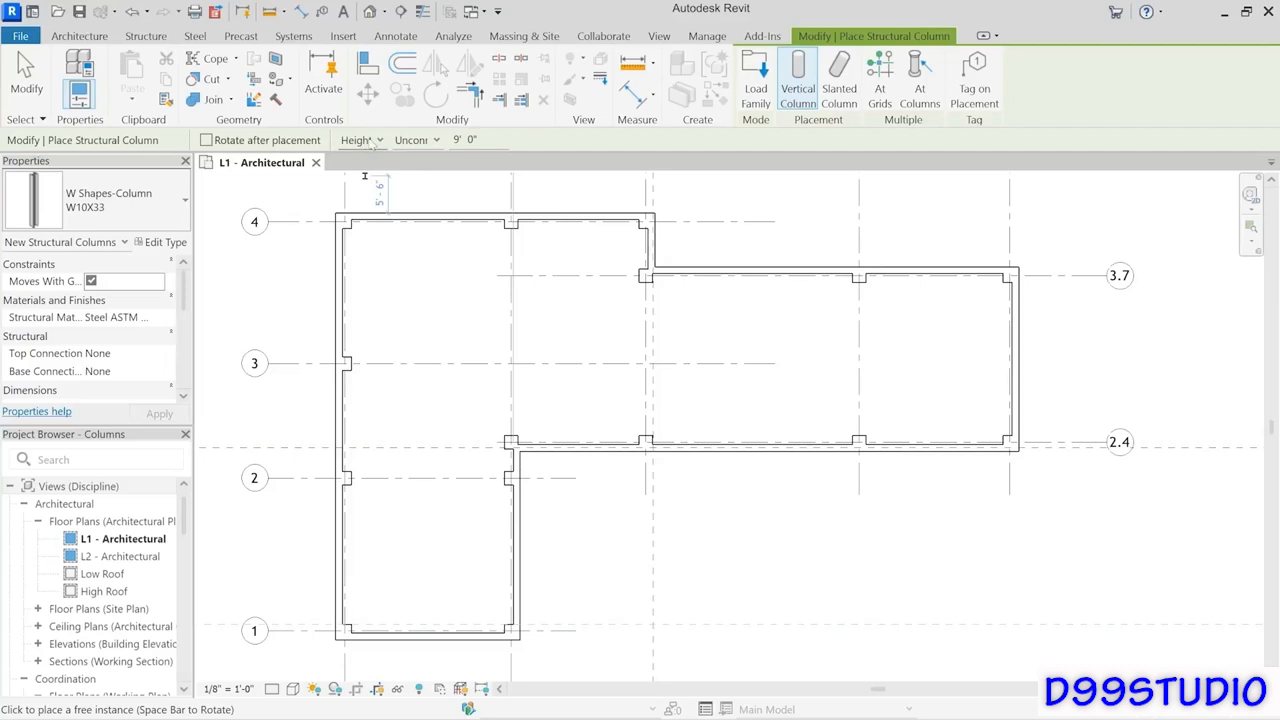
pyautogui.click(425, 141)
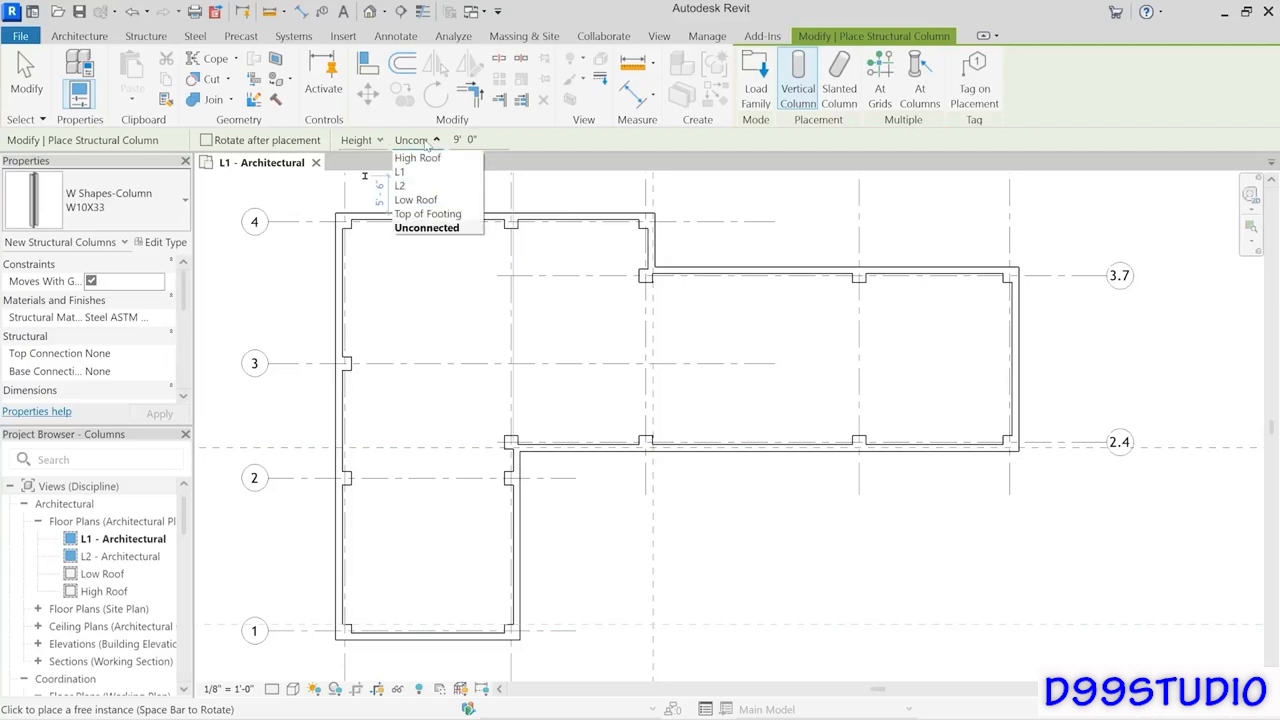
pyautogui.click(498, 141)
pyautogui.click(456, 140)
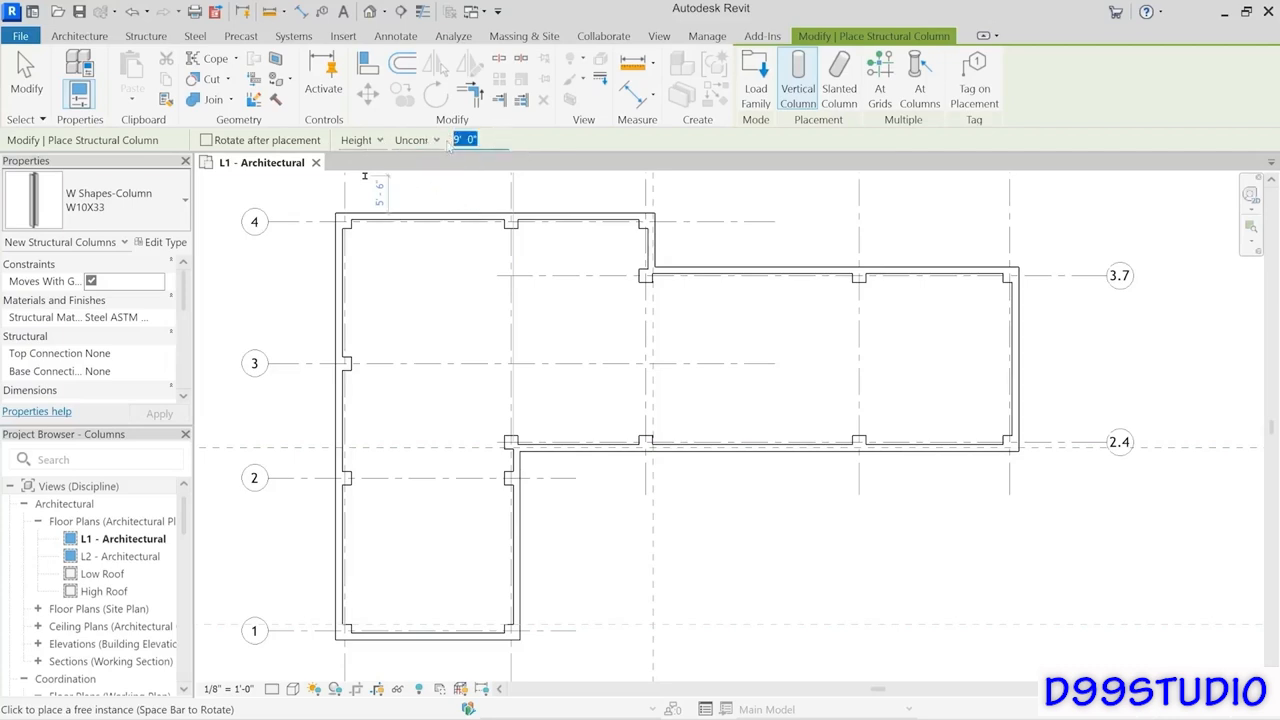
pyautogui.click(431, 143)
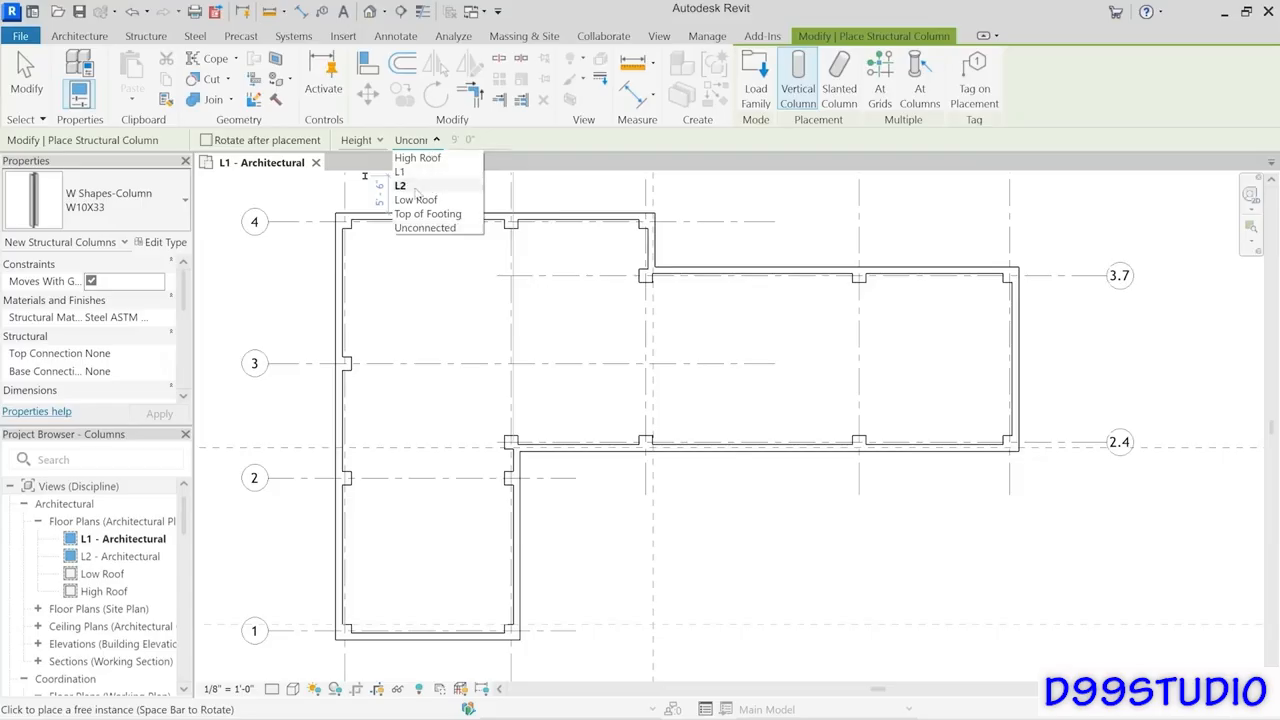
pyautogui.click(414, 188)
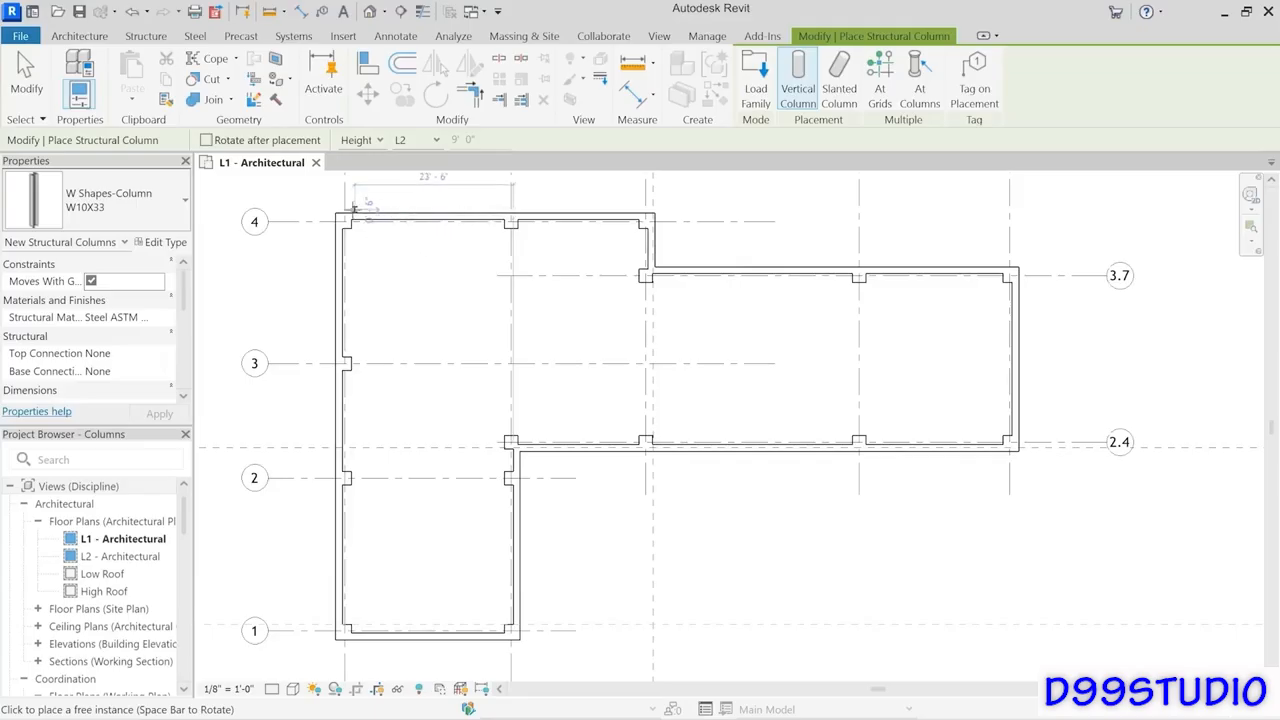
pyautogui.click(345, 222)
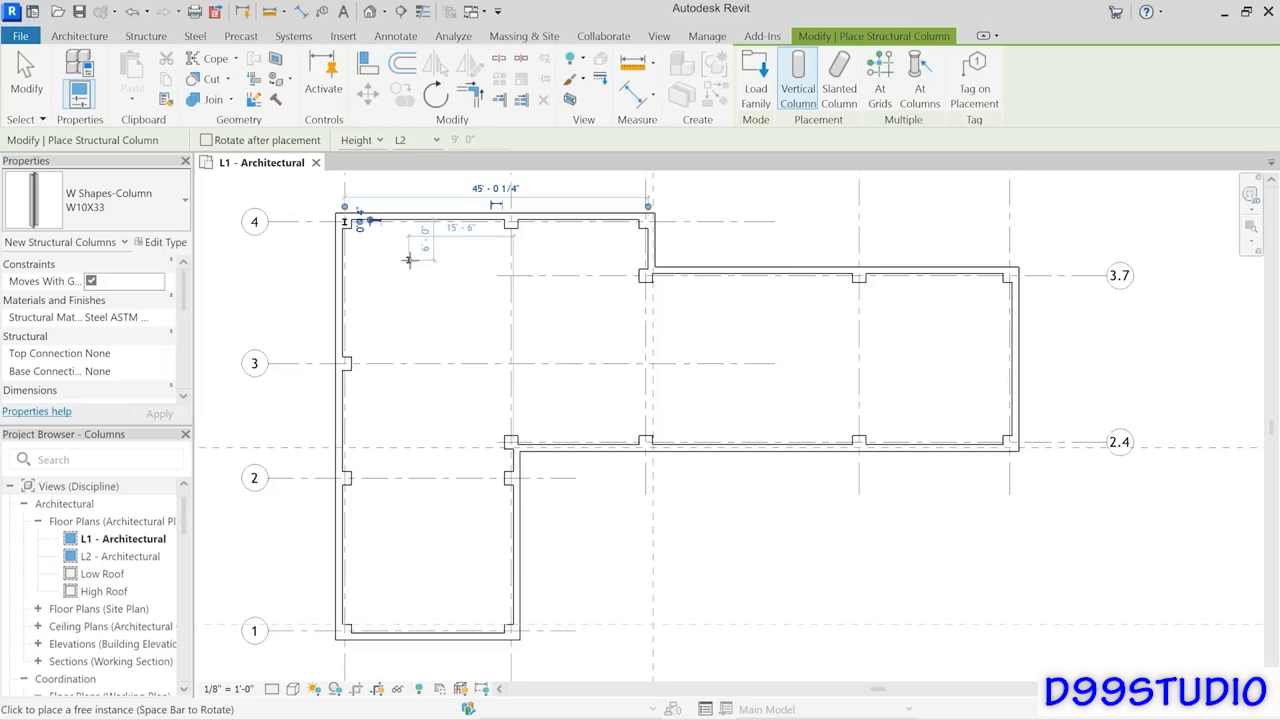
# Add W10X33 structural columns inside all the architectural columns at once with the At Columns option.
pyautogui.click(926, 112)
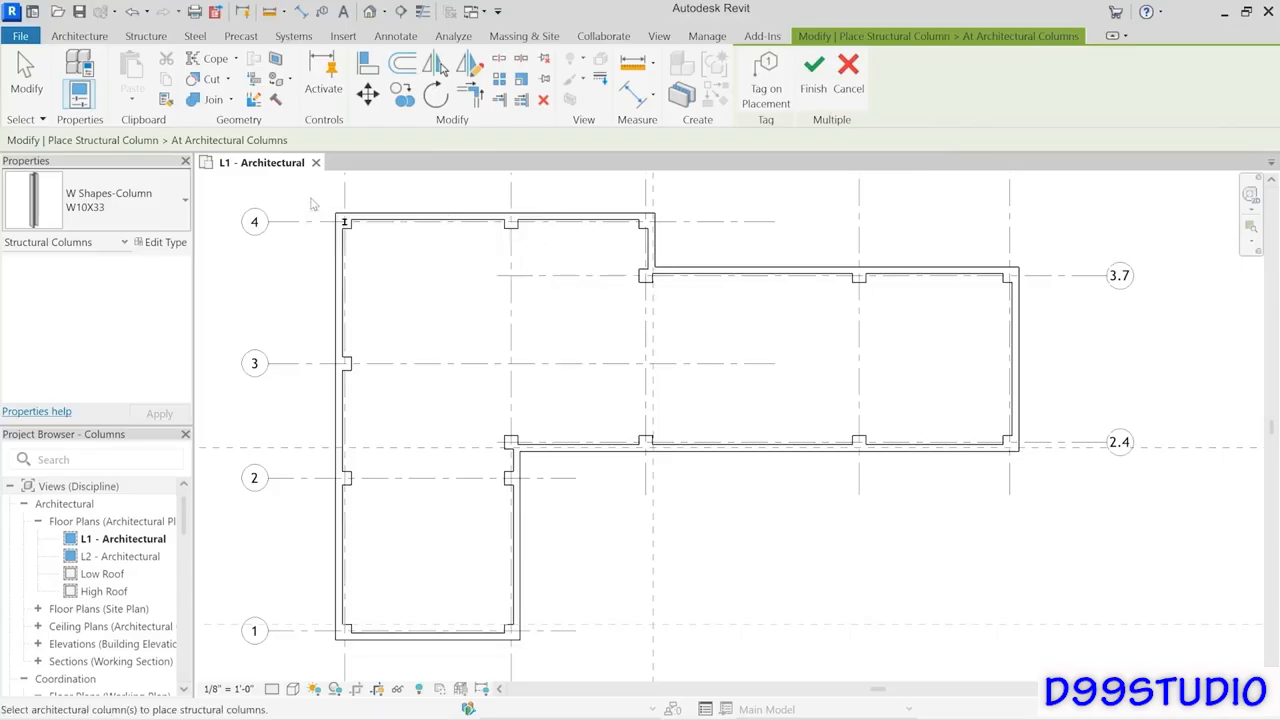
pyautogui.moveTo(311, 199); pyautogui.dragTo(1067, 662)
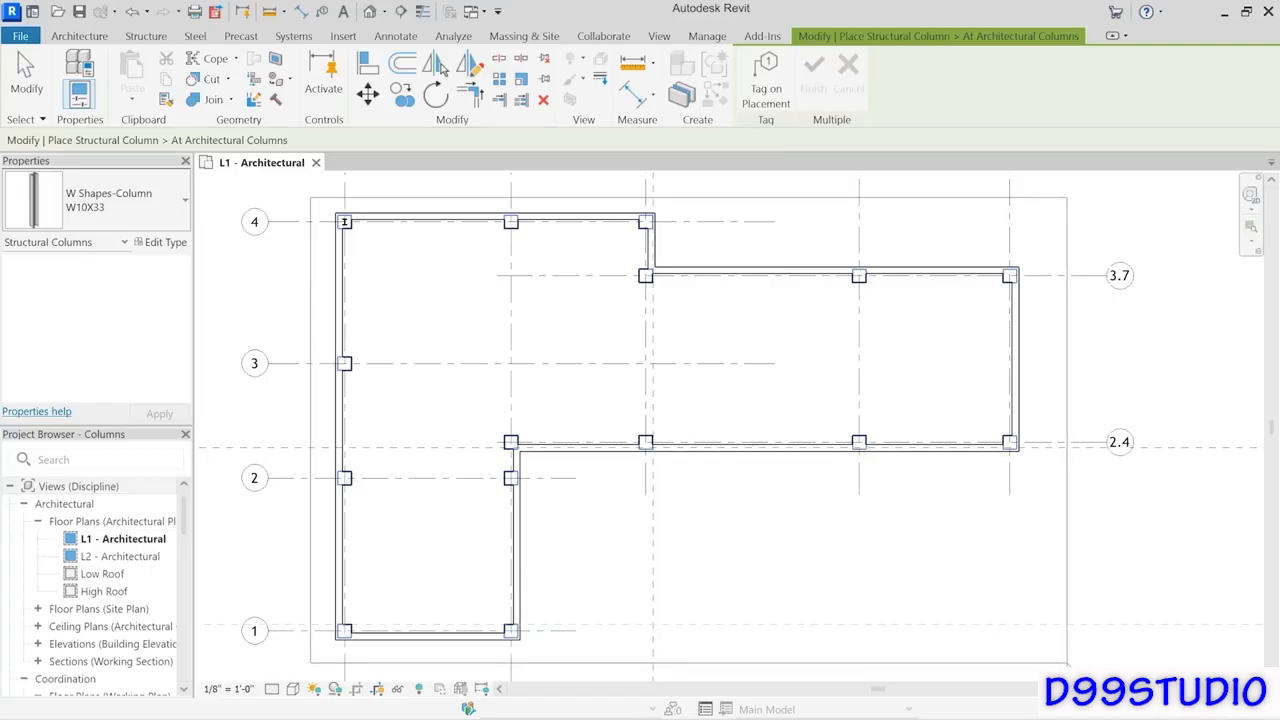
pyautogui.moveTo(1067, 662); pyautogui.dragTo(1066, 663)
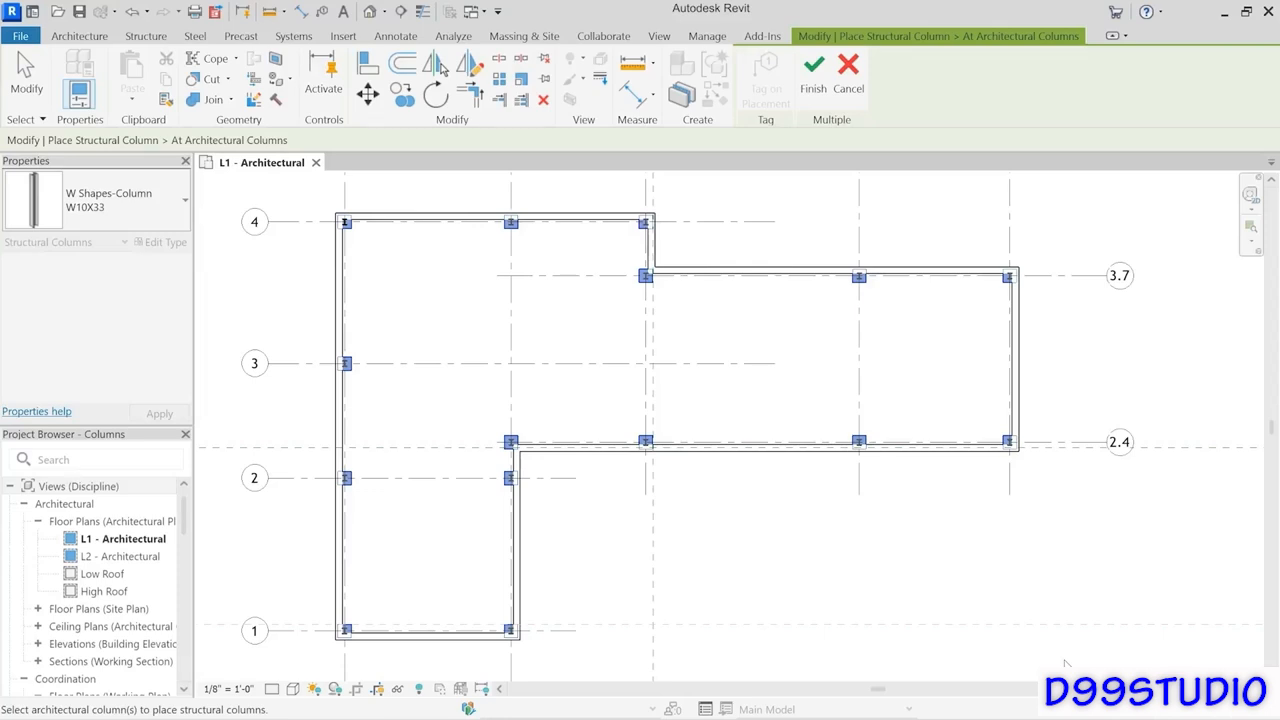
pyautogui.click(815, 98)
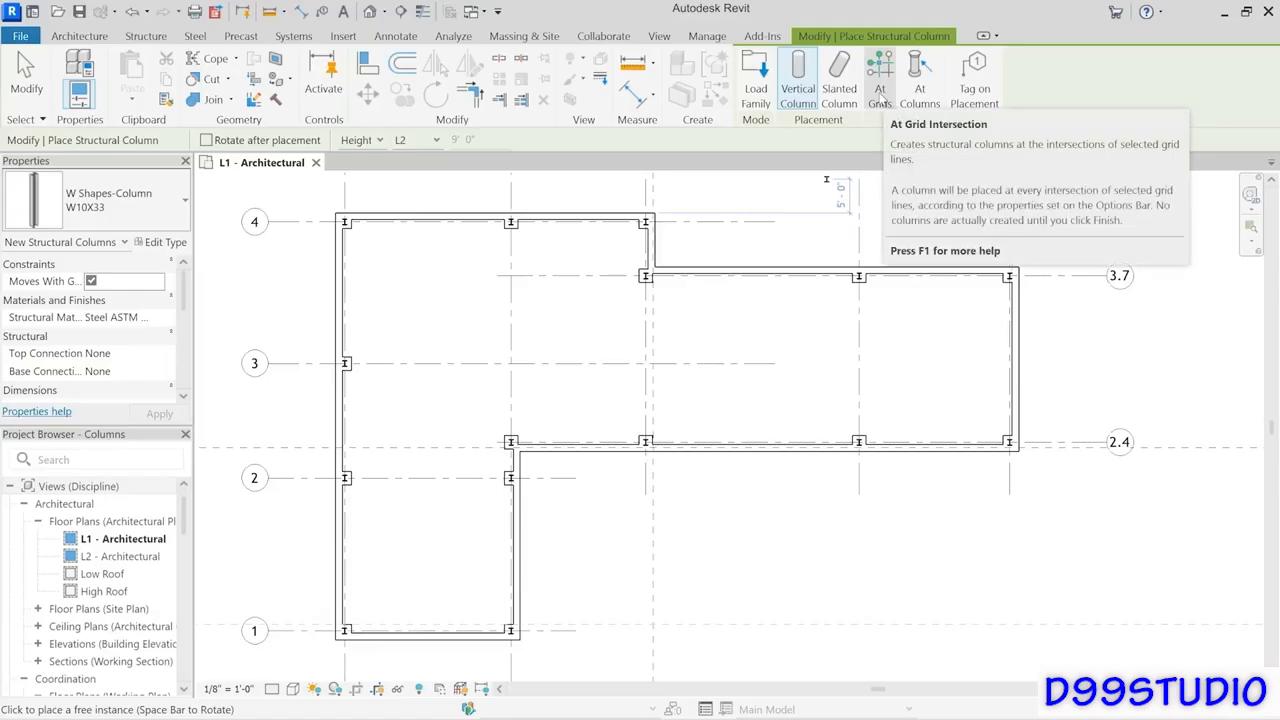
# Add W10X33 structural columns at the intersections of grids B, C, 3 and 3.7 with the At Grids option.
pyautogui.click(883, 94)
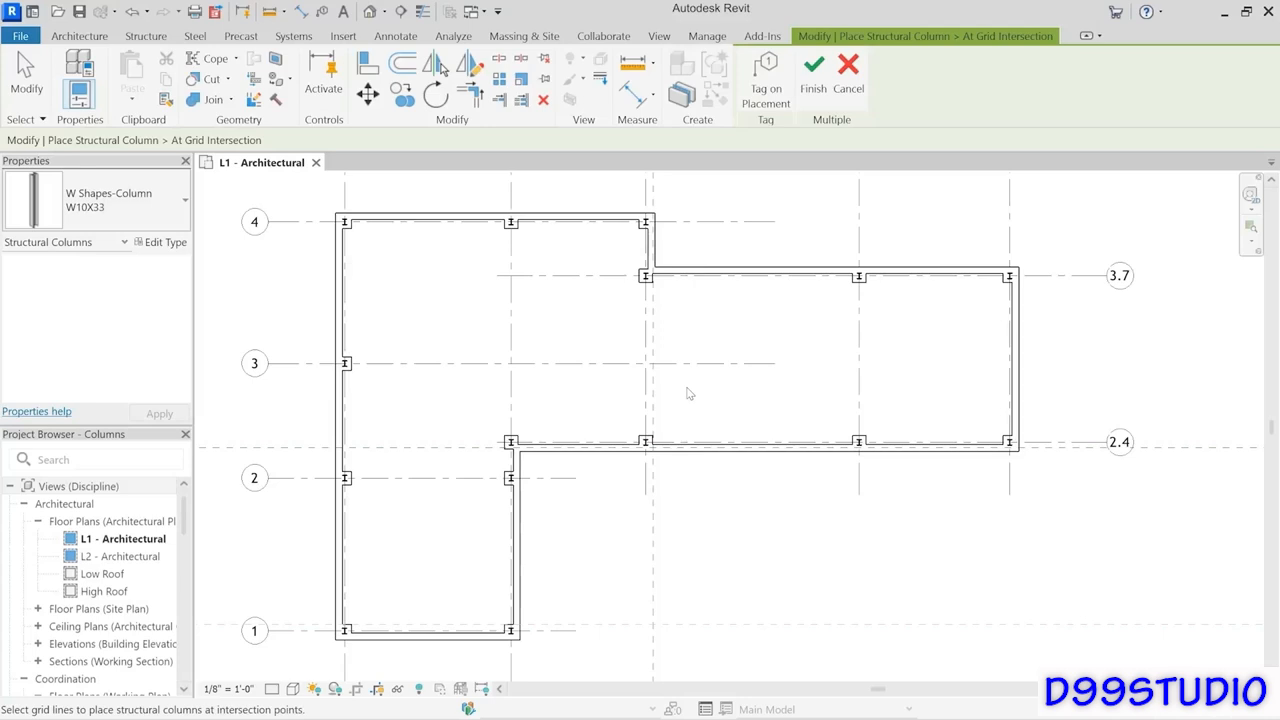
pyautogui.moveTo(686, 386); pyautogui.dragTo(472, 270)
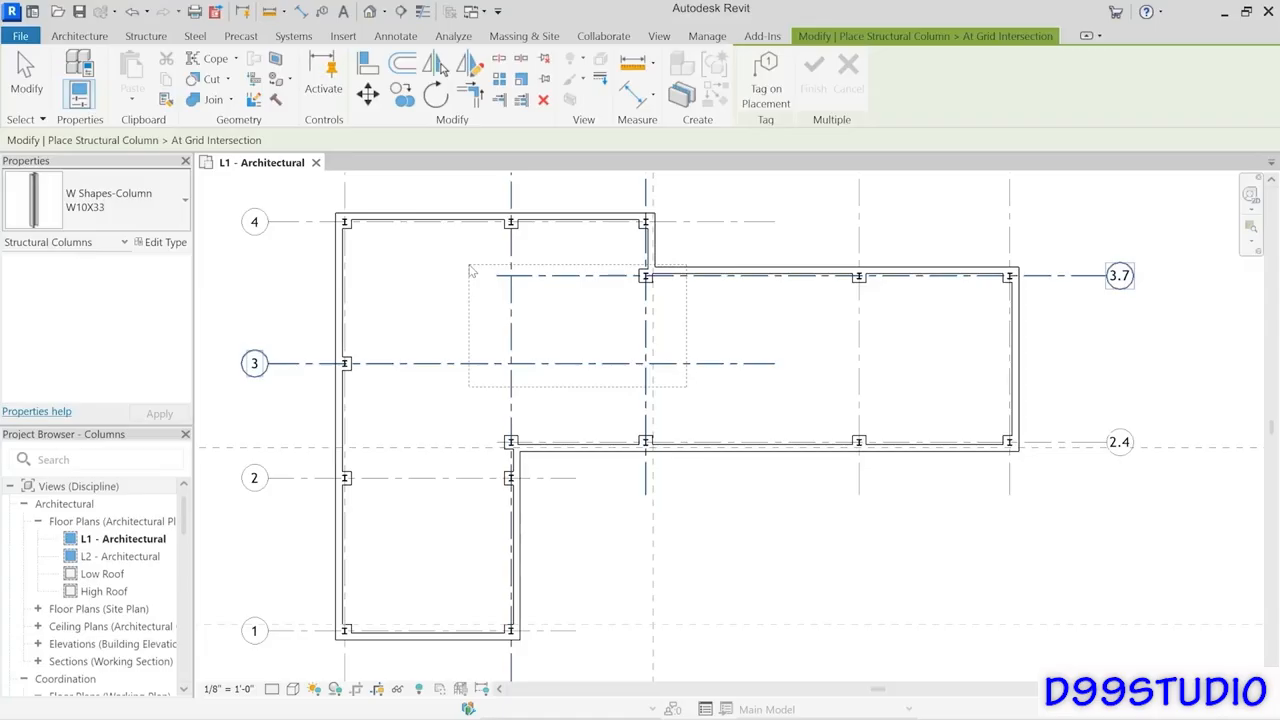
pyautogui.moveTo(472, 270); pyautogui.dragTo(474, 271)
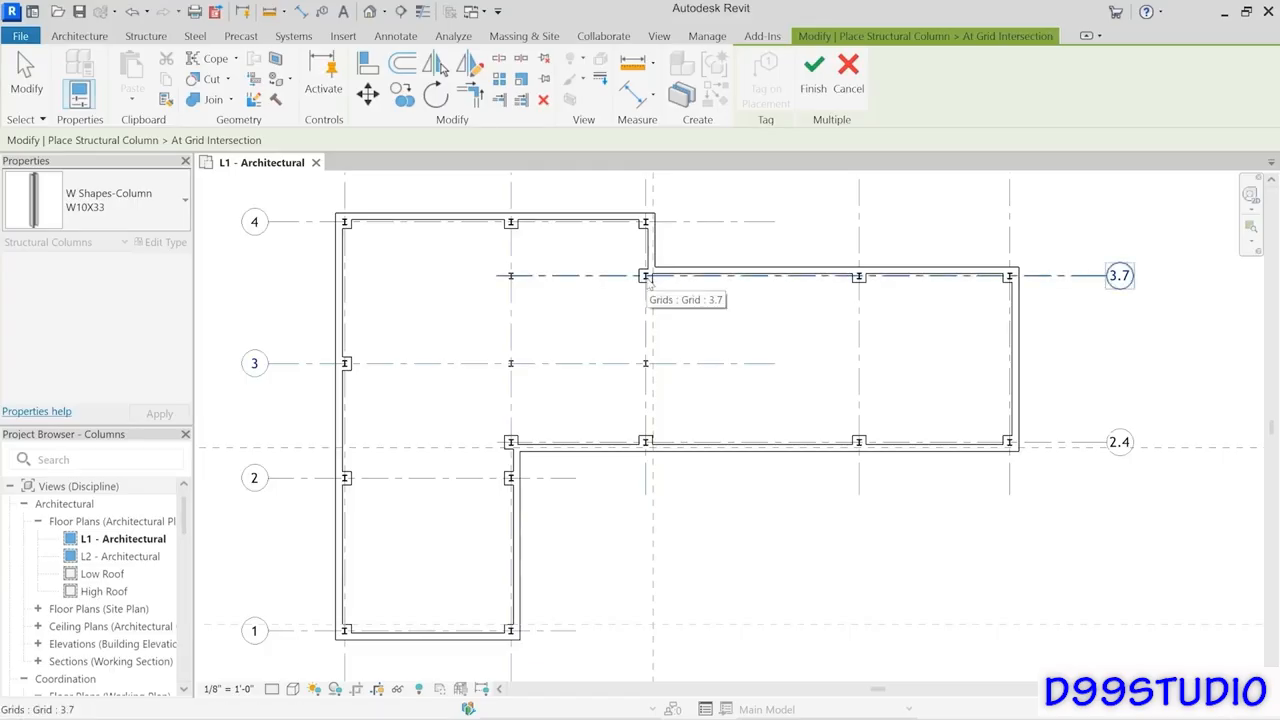
pyautogui.click(647, 284)
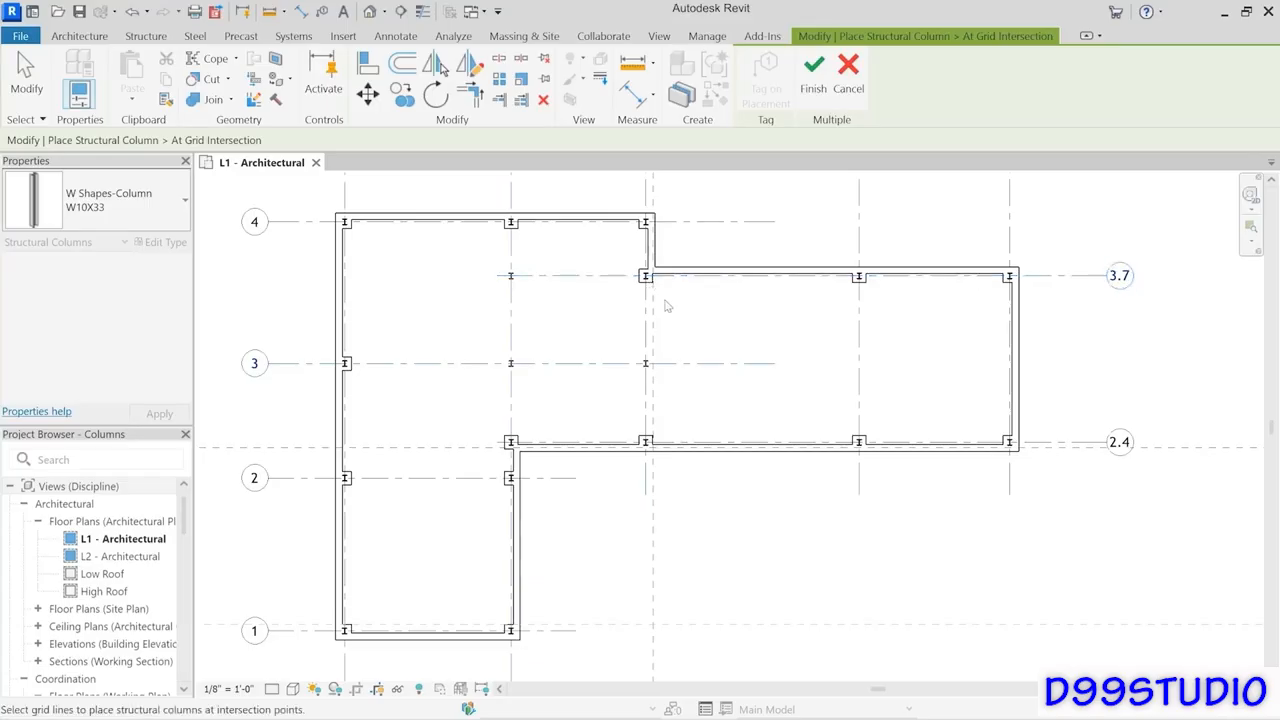
pyautogui.click(813, 78)
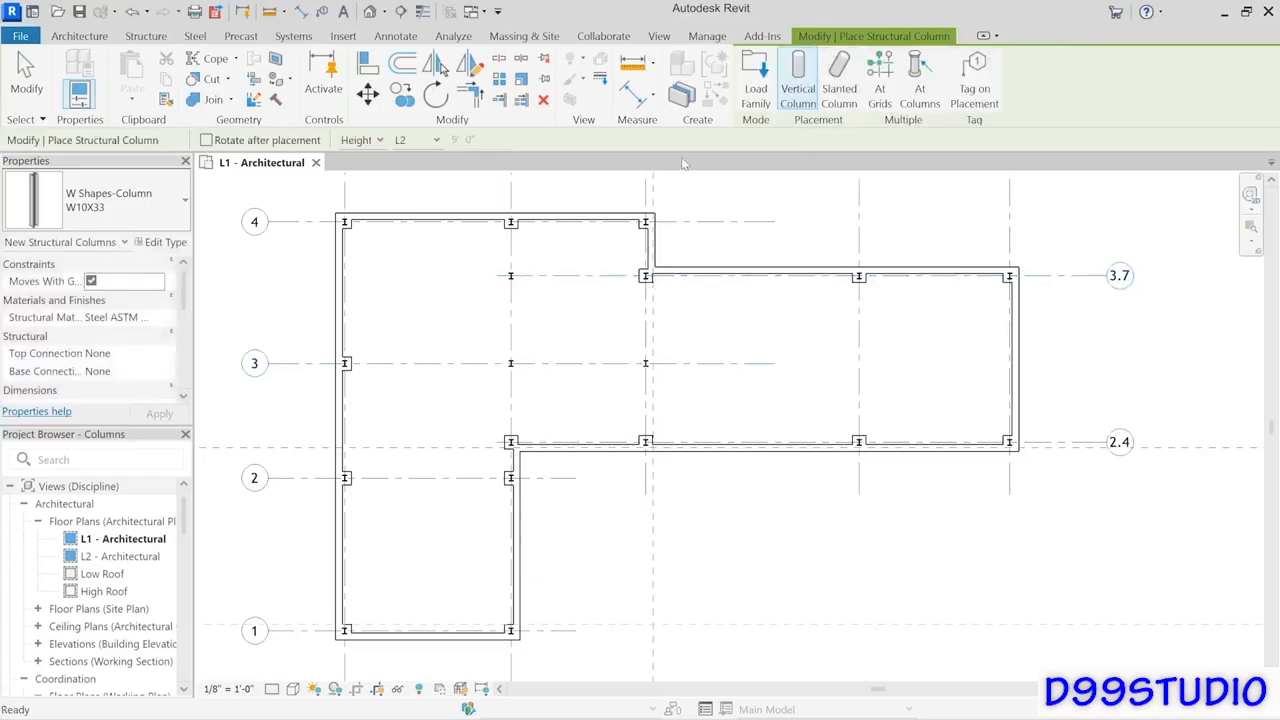
pyautogui.click(30, 92)
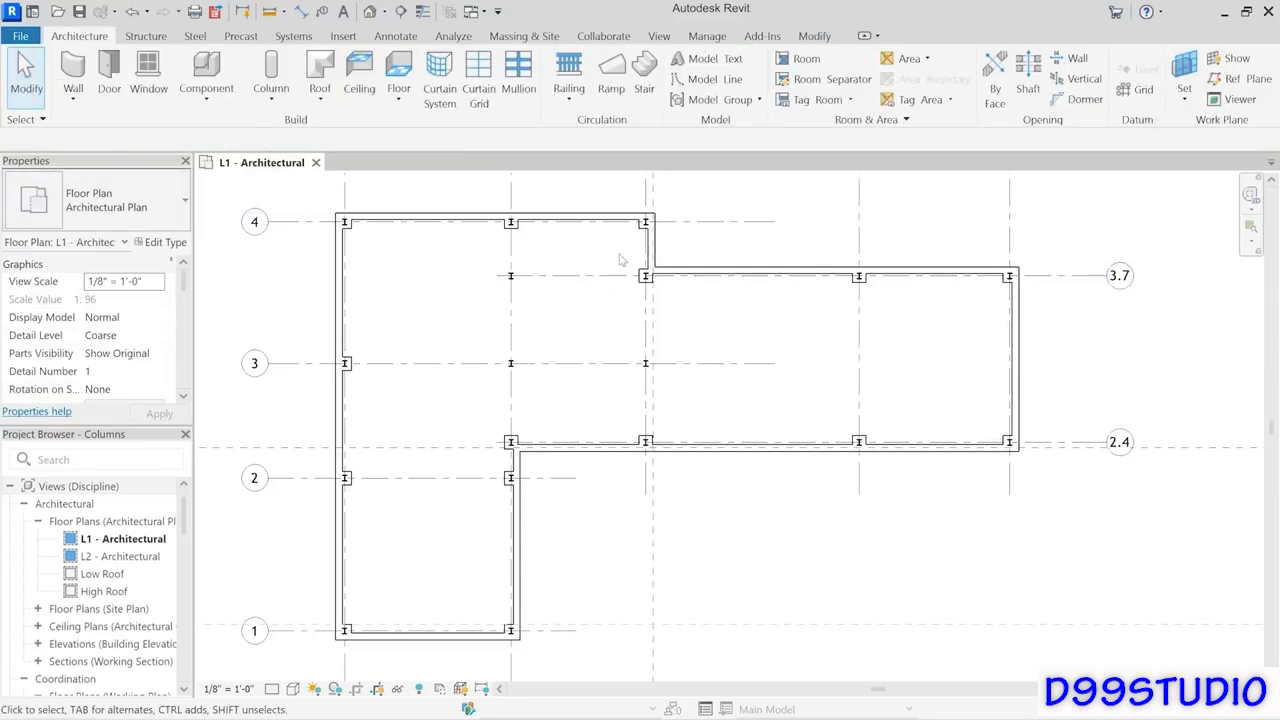
# Select the overlapping architectural and structural columns at intersection C-3.7 to check for duplicates.
pyautogui.moveTo(614, 252); pyautogui.dragTo(655, 307)
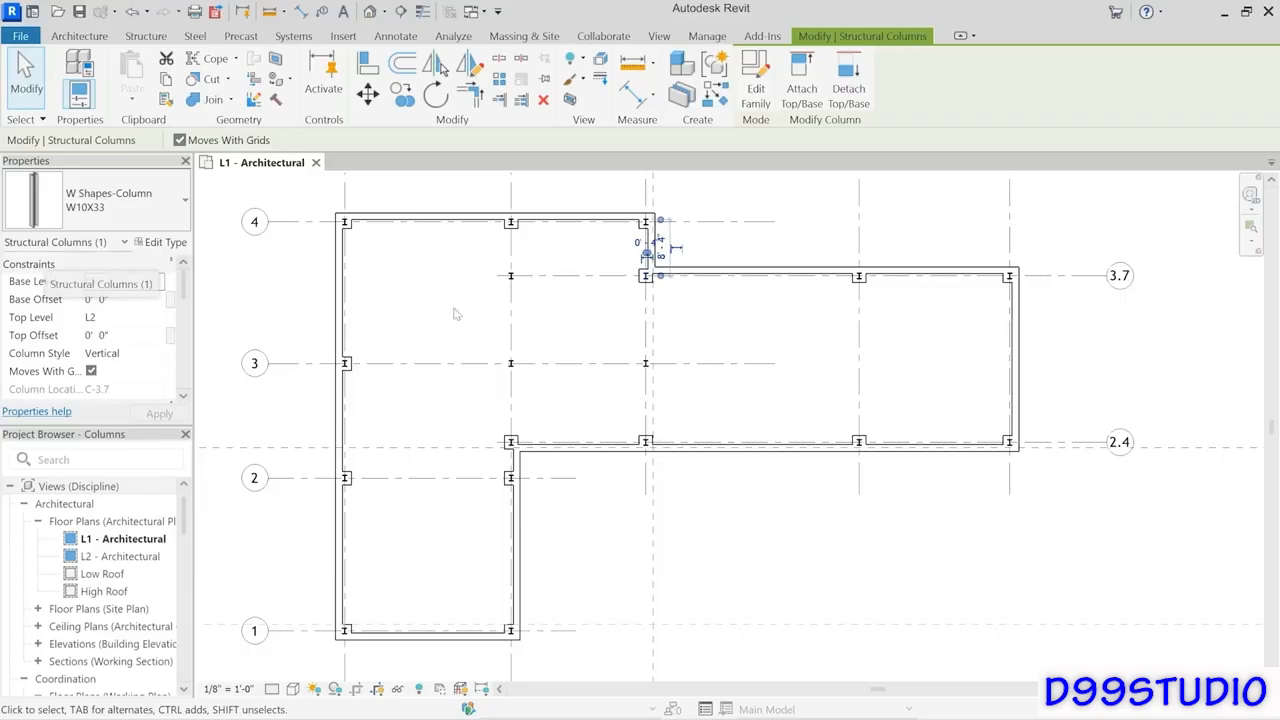
pyautogui.click(571, 320)
pyautogui.moveTo(603, 256); pyautogui.dragTo(673, 306)
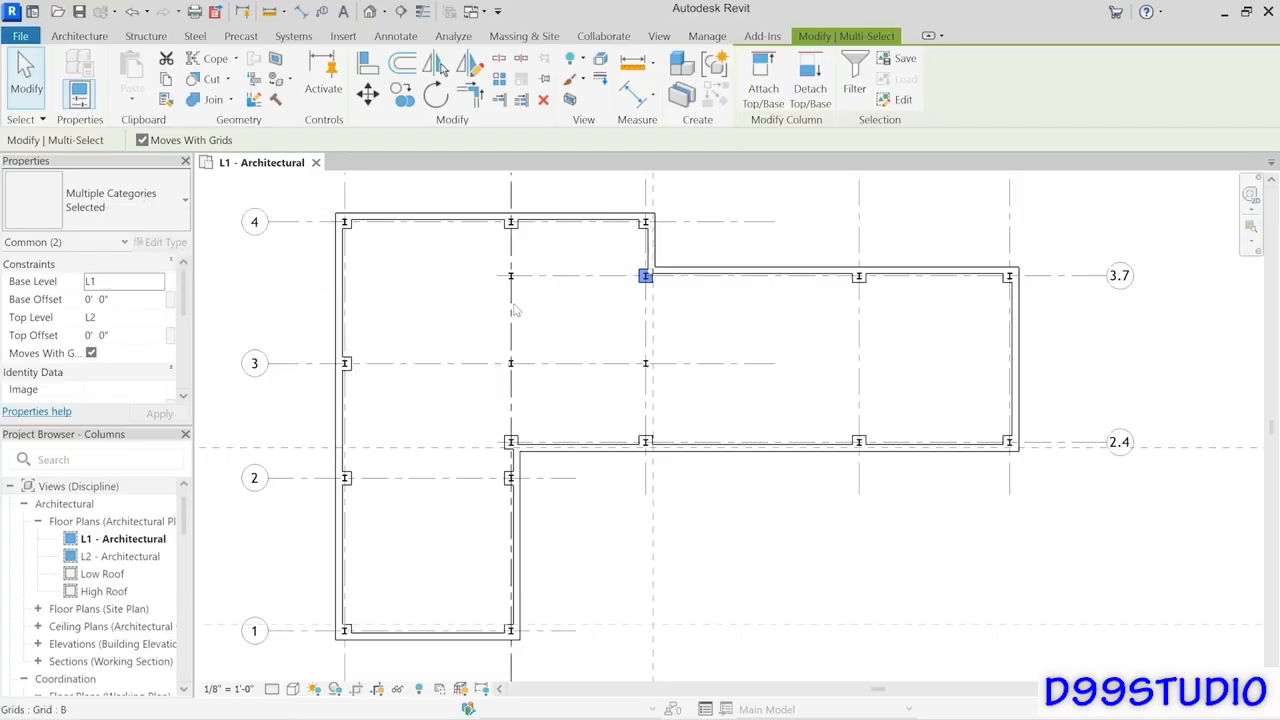
# Select only the structural column inside the architectural column at grid C-3.7 to check it, and clear the selection.
pyautogui.click(610, 290)
pyautogui.moveTo(633, 283); pyautogui.dragTo(662, 314)
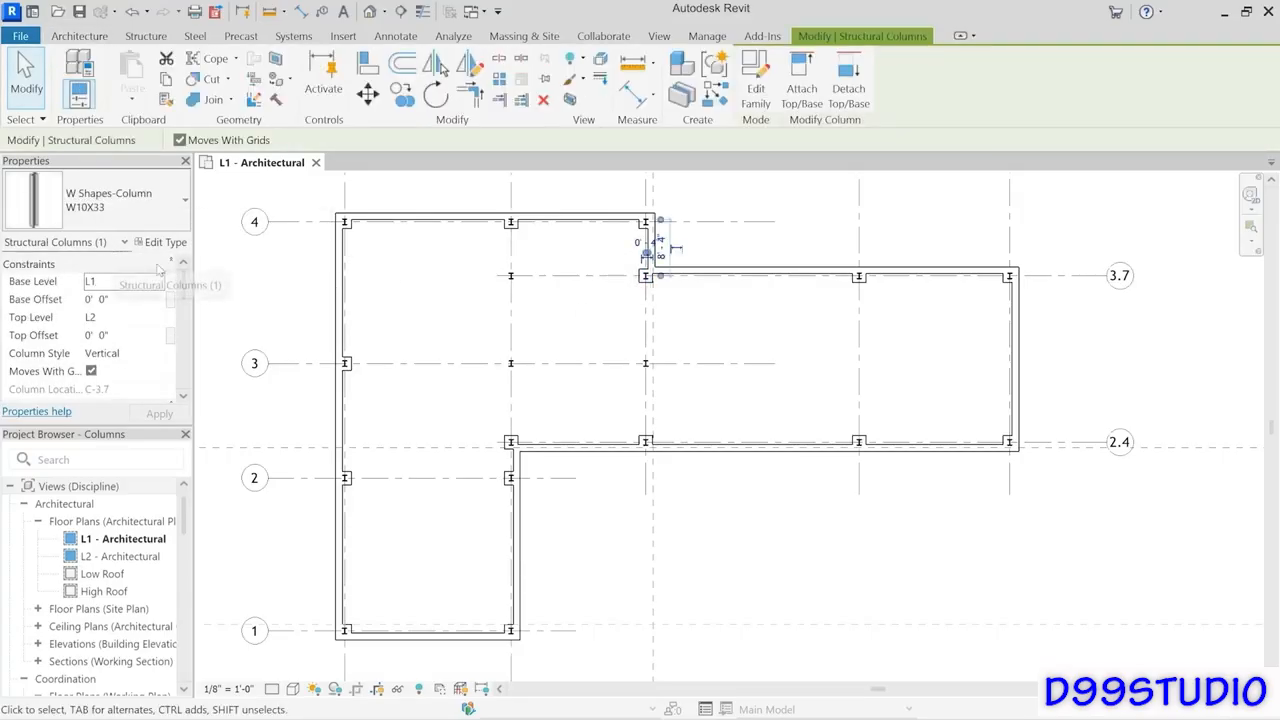
pyautogui.click(543, 314)
# Rotate the two free-standing W10X33 structural columns at grid intersections B-3.7 and B-3 by 90 degrees.
pyautogui.scroll(5, 494, 311)
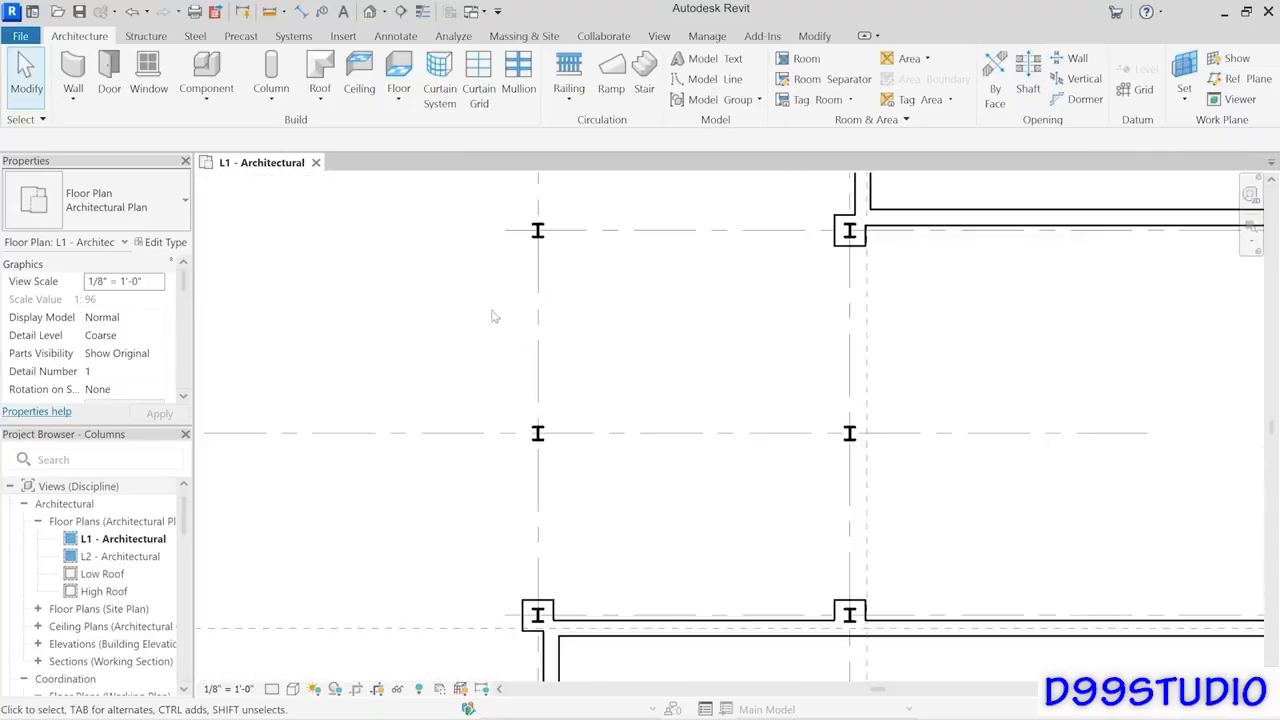
pyautogui.moveTo(494, 311); pyautogui.dragTo(522, 391, button='middle')
pyautogui.scroll(1, 522, 391)
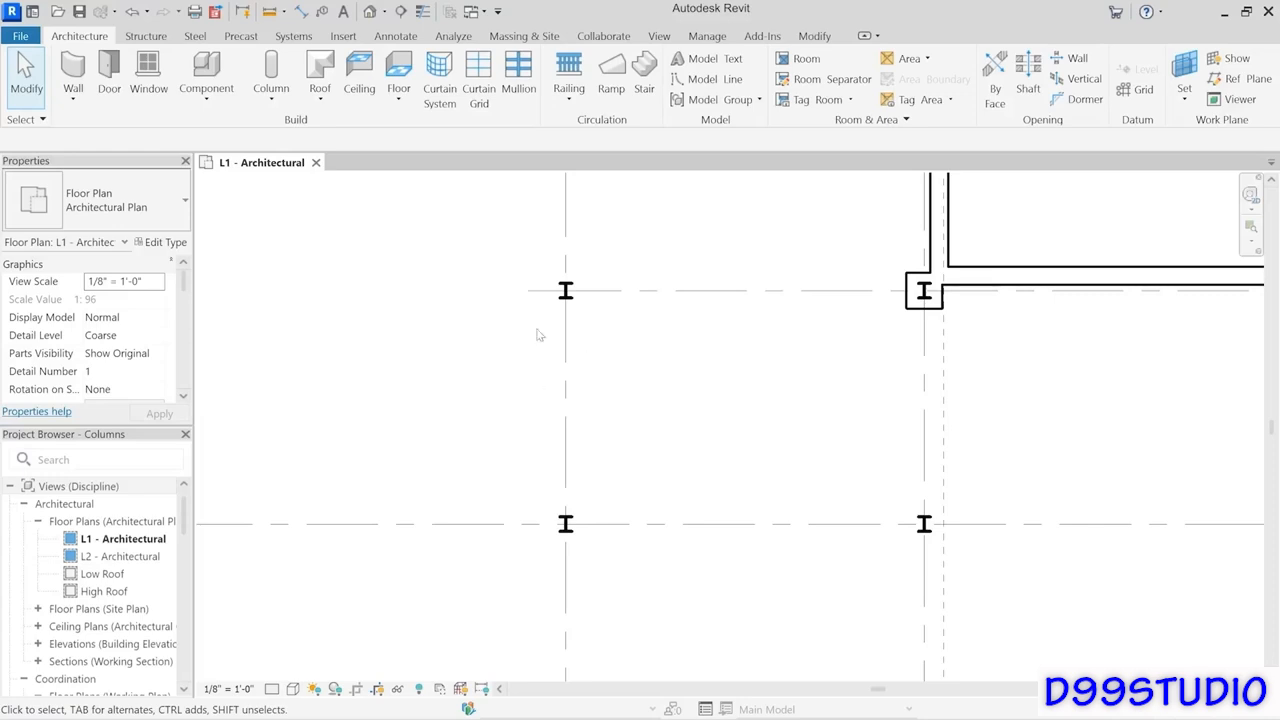
pyautogui.moveTo(474, 237); pyautogui.dragTo(620, 590)
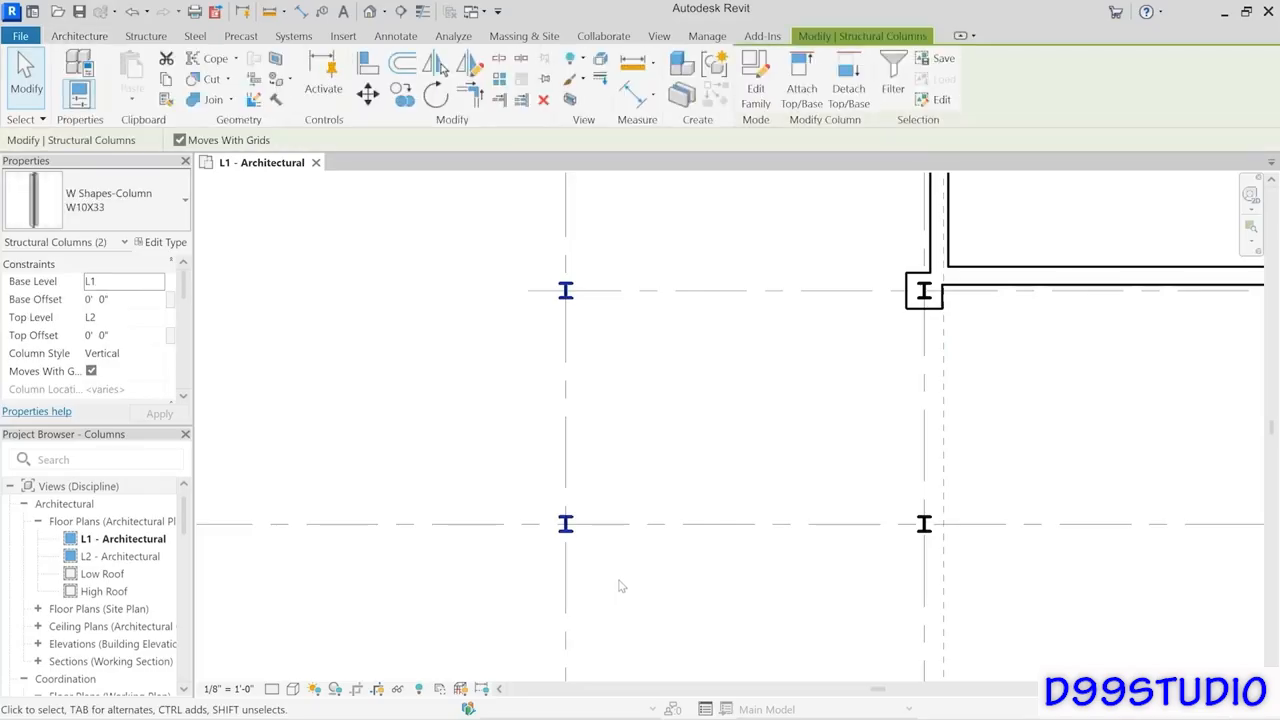
pyautogui.press('space')
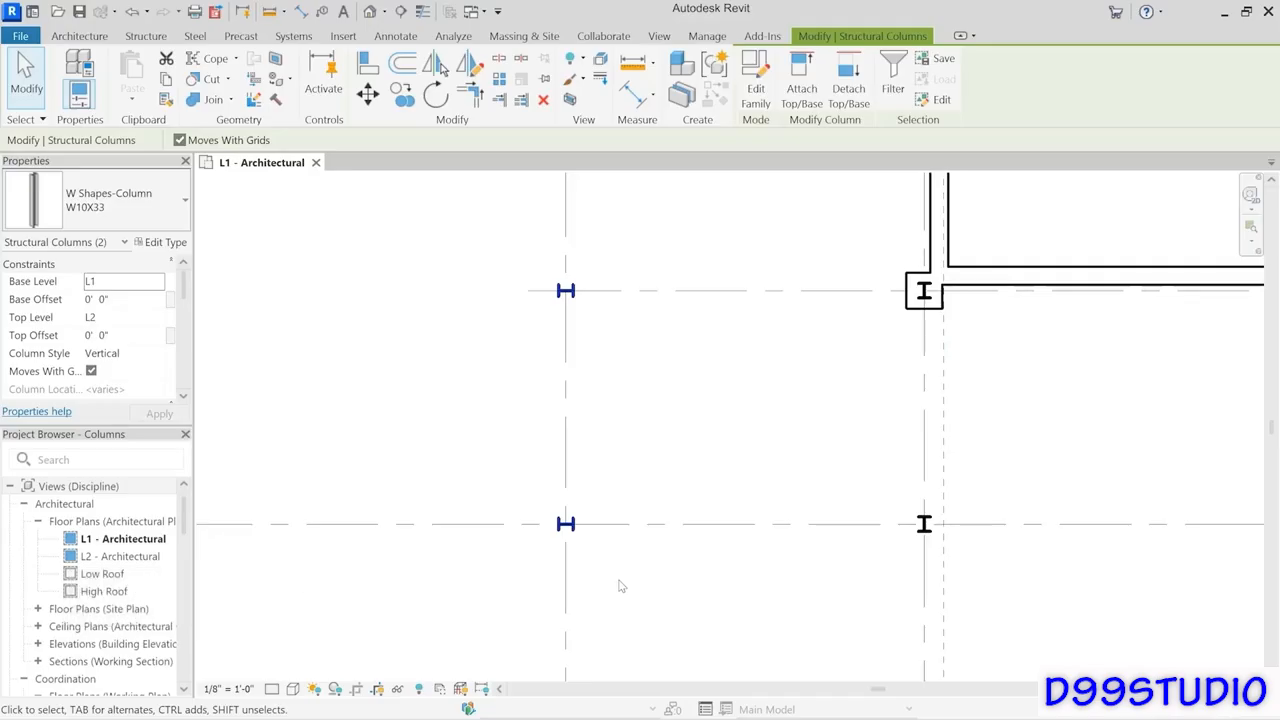
pyautogui.click(634, 396)
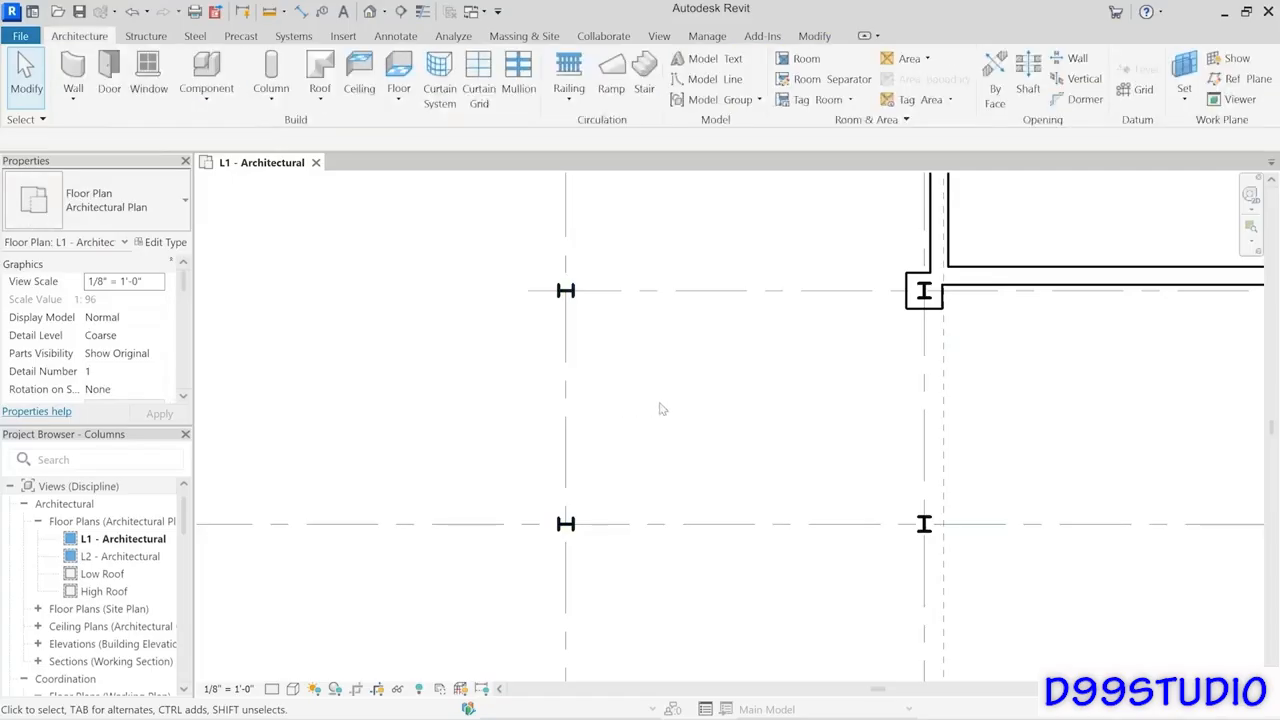
pyautogui.scroll(-2, 664, 411)
pyautogui.scroll(-2, 700, 425)
pyautogui.scroll(1, 649, 397)
pyautogui.moveTo(649, 397); pyautogui.dragTo(629, 334, button='middle')
pyautogui.scroll(-1, 629, 332)
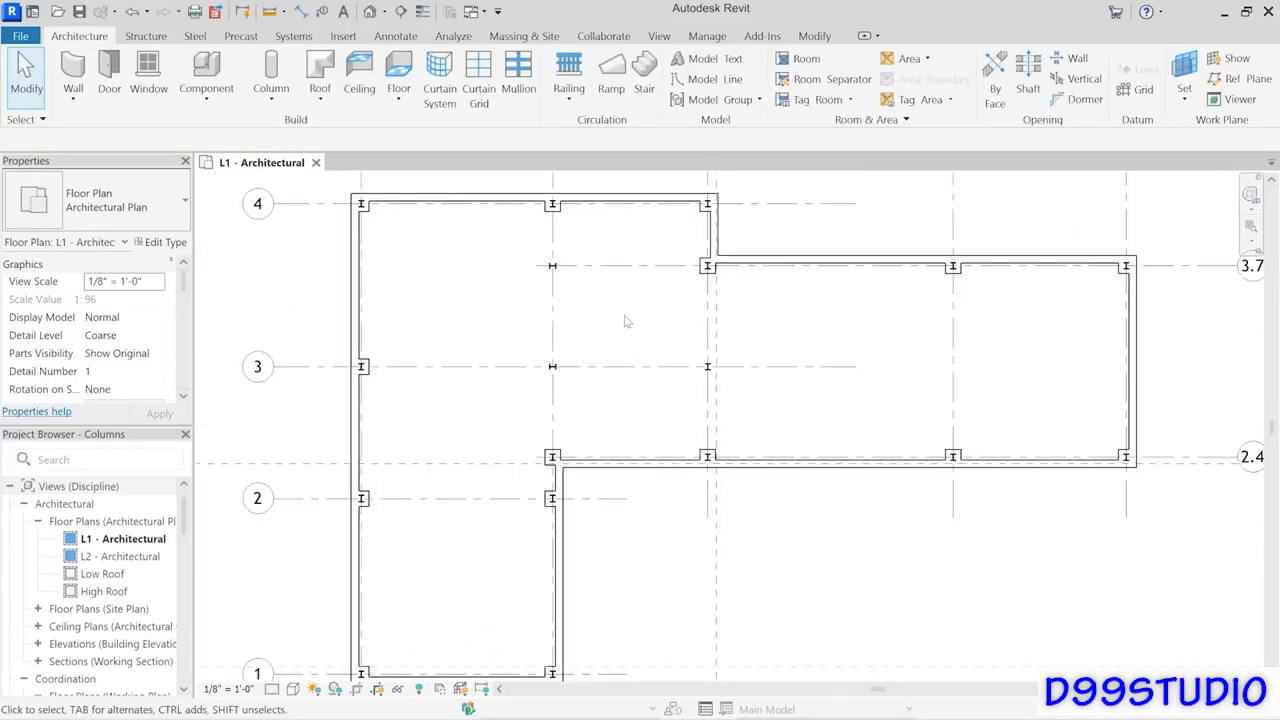
pyautogui.scroll(-1, 626, 322)
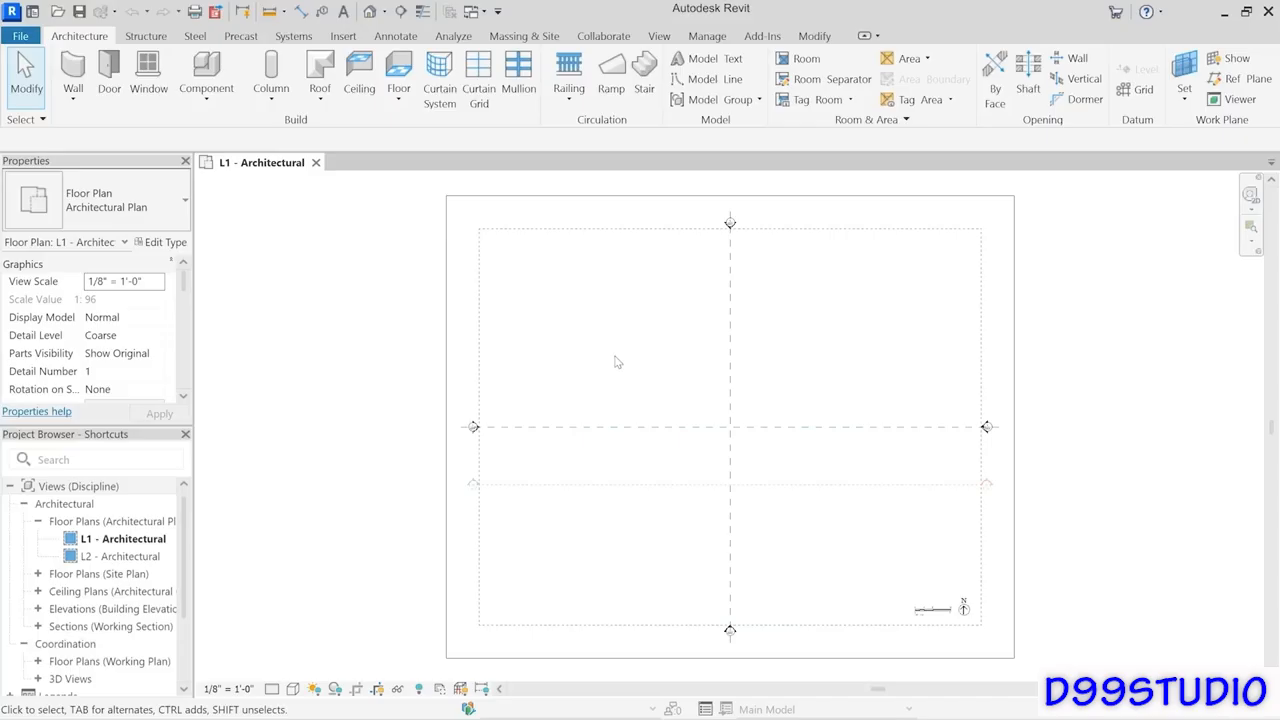
# Draw a chain of three connected Generic - 8" walls in the L1 plan's upper-left quarter, the last one about 31' long.
pyautogui.scroll(2, 565, 312)
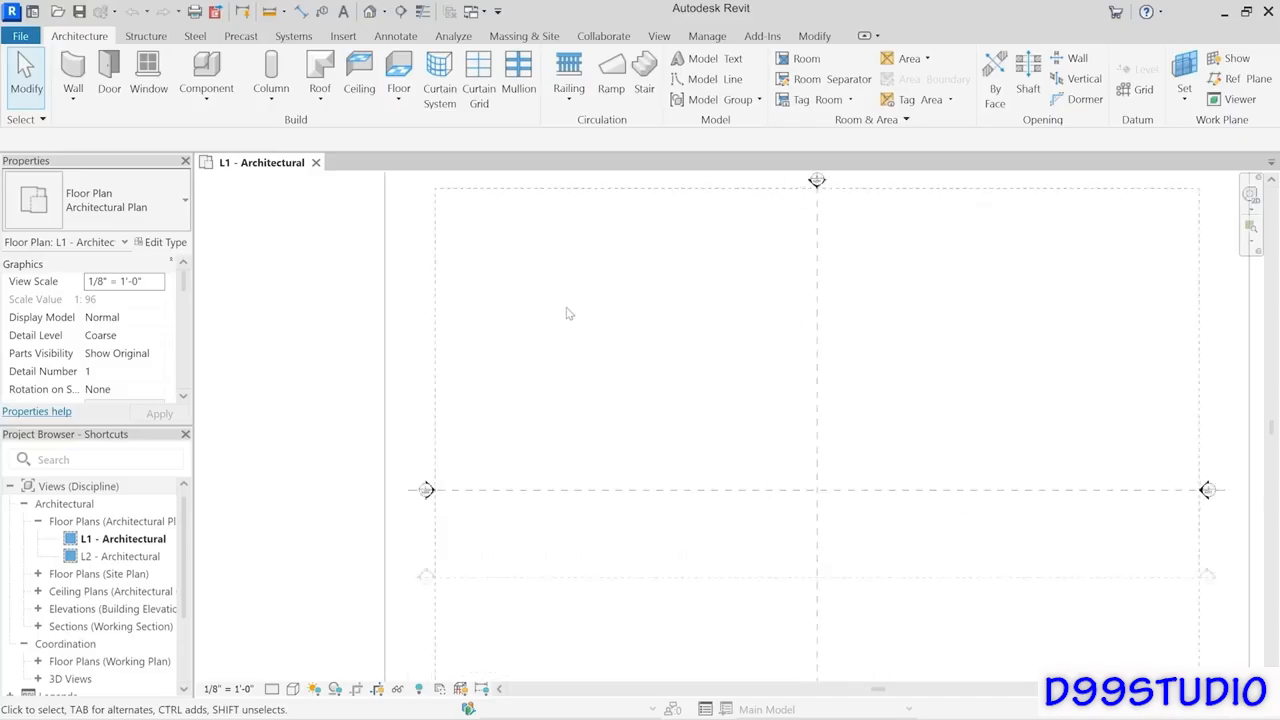
pyautogui.scroll(1, 566, 313)
pyautogui.moveTo(569, 314); pyautogui.dragTo(572, 397, button='middle')
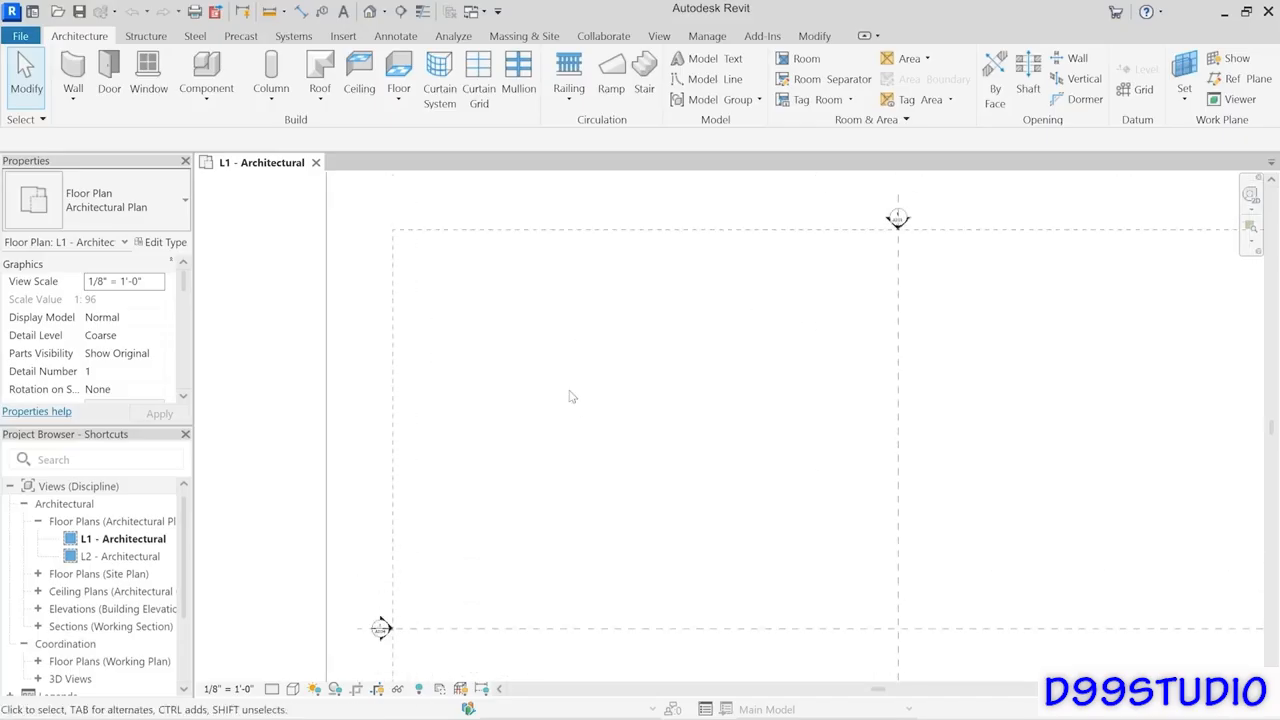
pyautogui.press('w')
pyautogui.press('a')
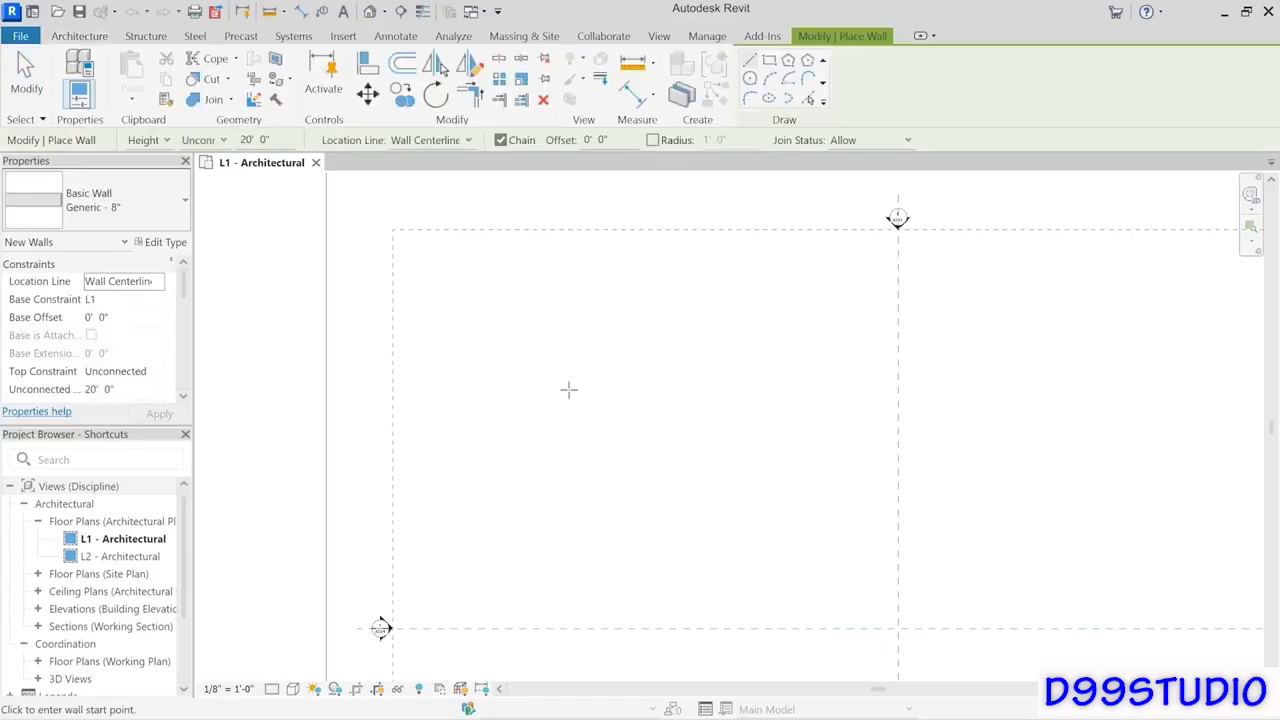
pyautogui.click(465, 515)
pyautogui.click(577, 381)
pyautogui.click(681, 460)
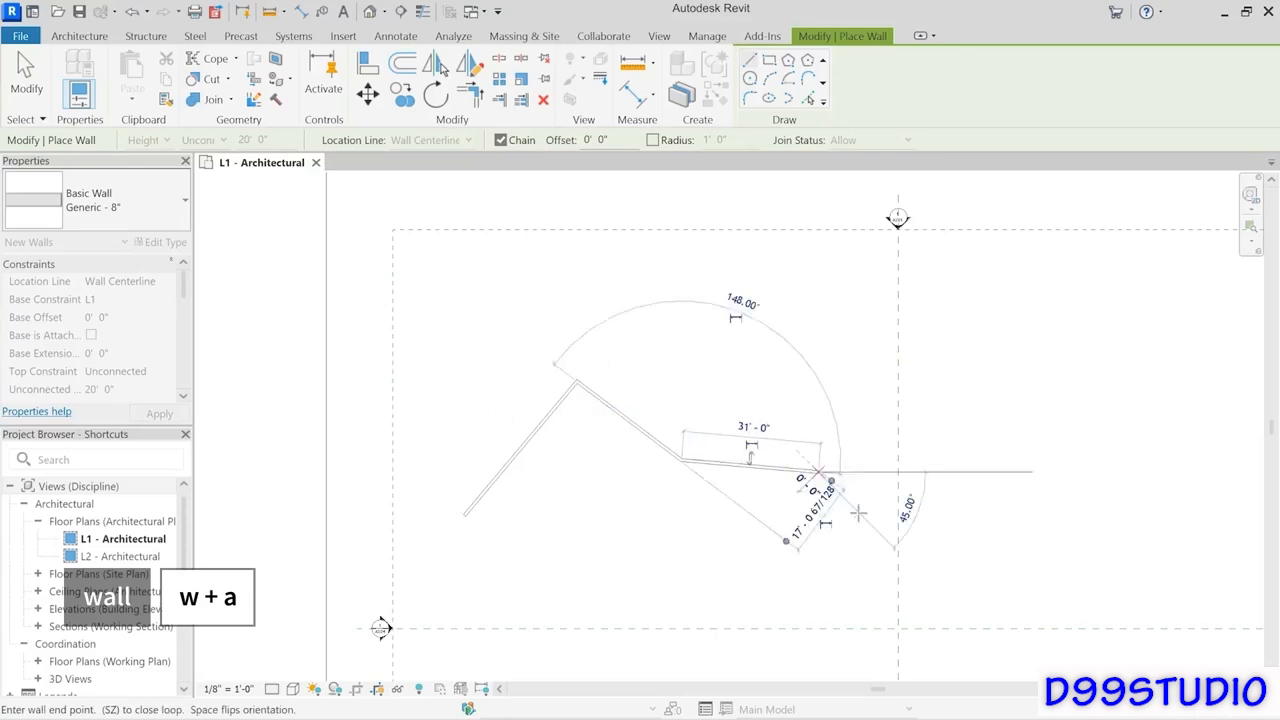
pyautogui.click(820, 471)
pyautogui.press('Escape')
pyautogui.press('Escape')
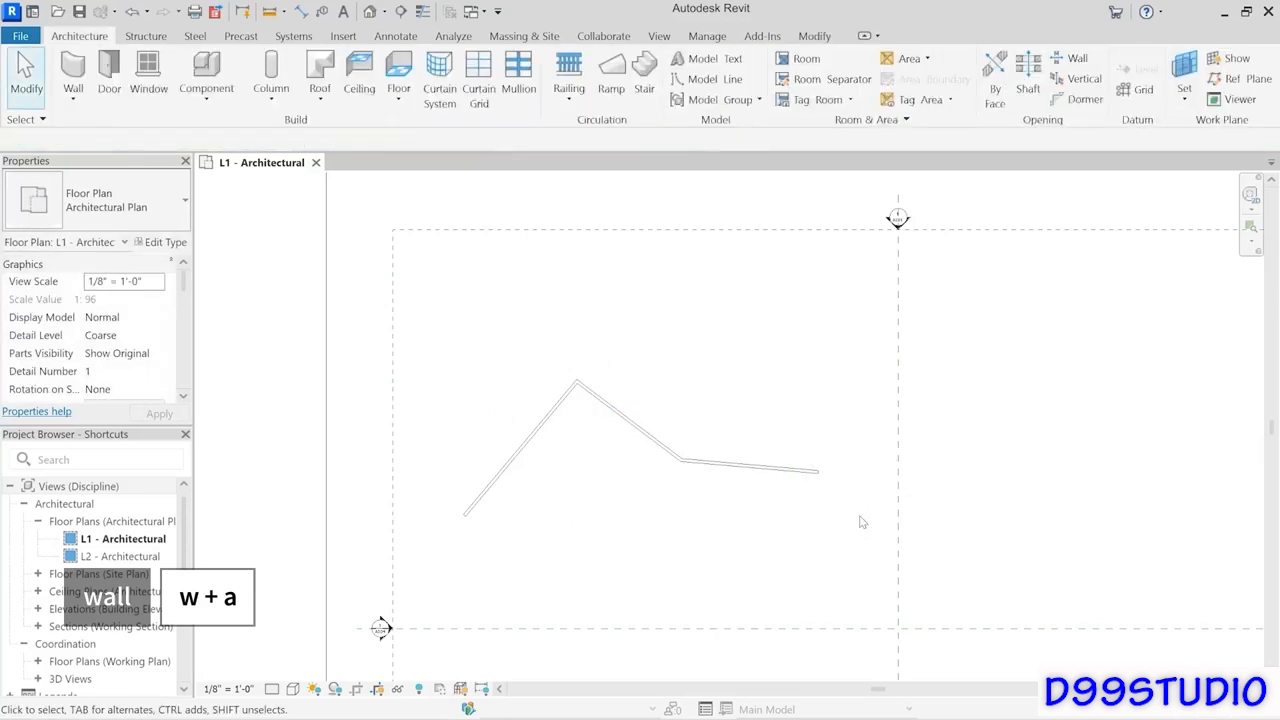
# Draw a vertical grid line crossing the last wall of the chain, with its bubble at the upper end.
pyautogui.press('g')
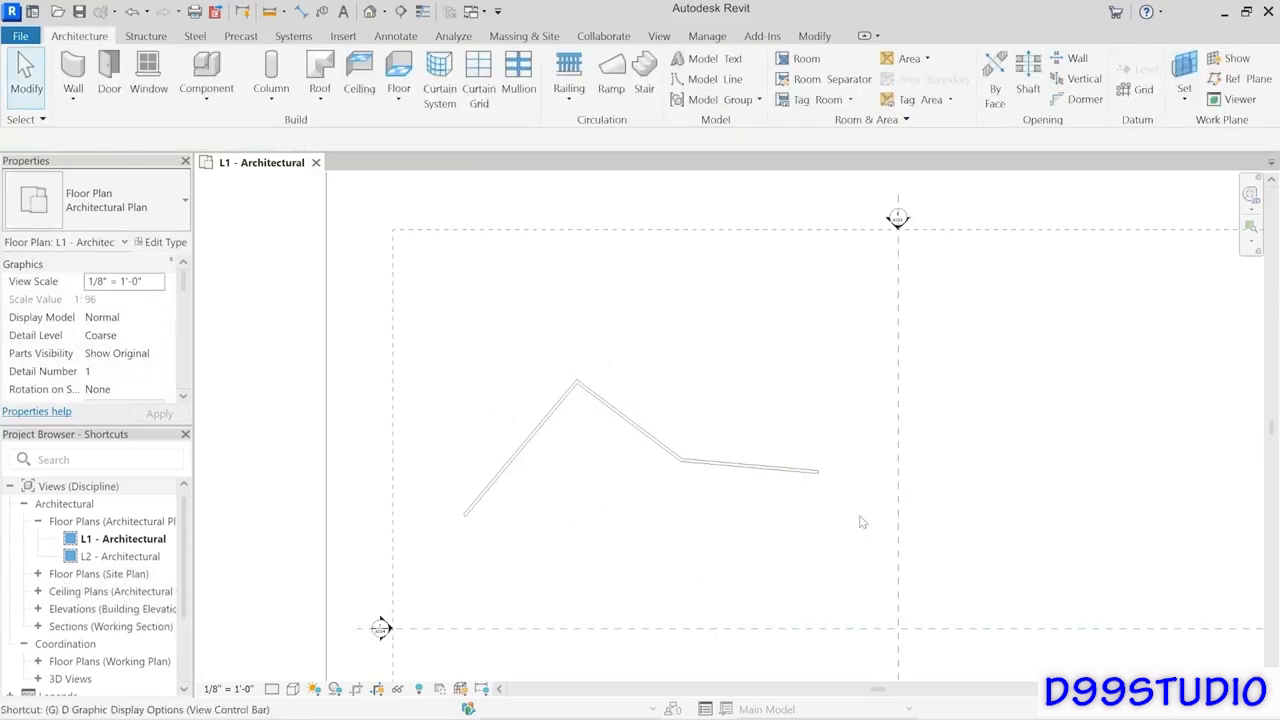
pyautogui.press('r')
pyautogui.press('g')
pyautogui.press('r')
pyautogui.click(749, 523)
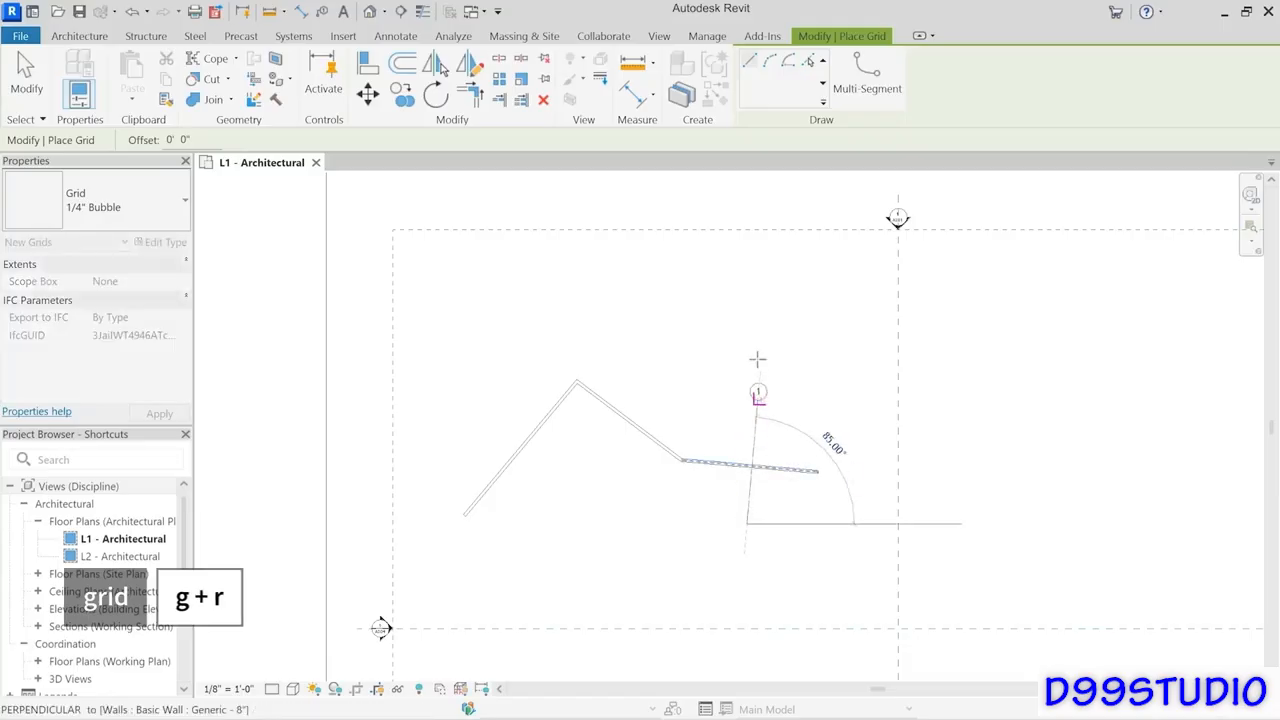
pyautogui.click(747, 311)
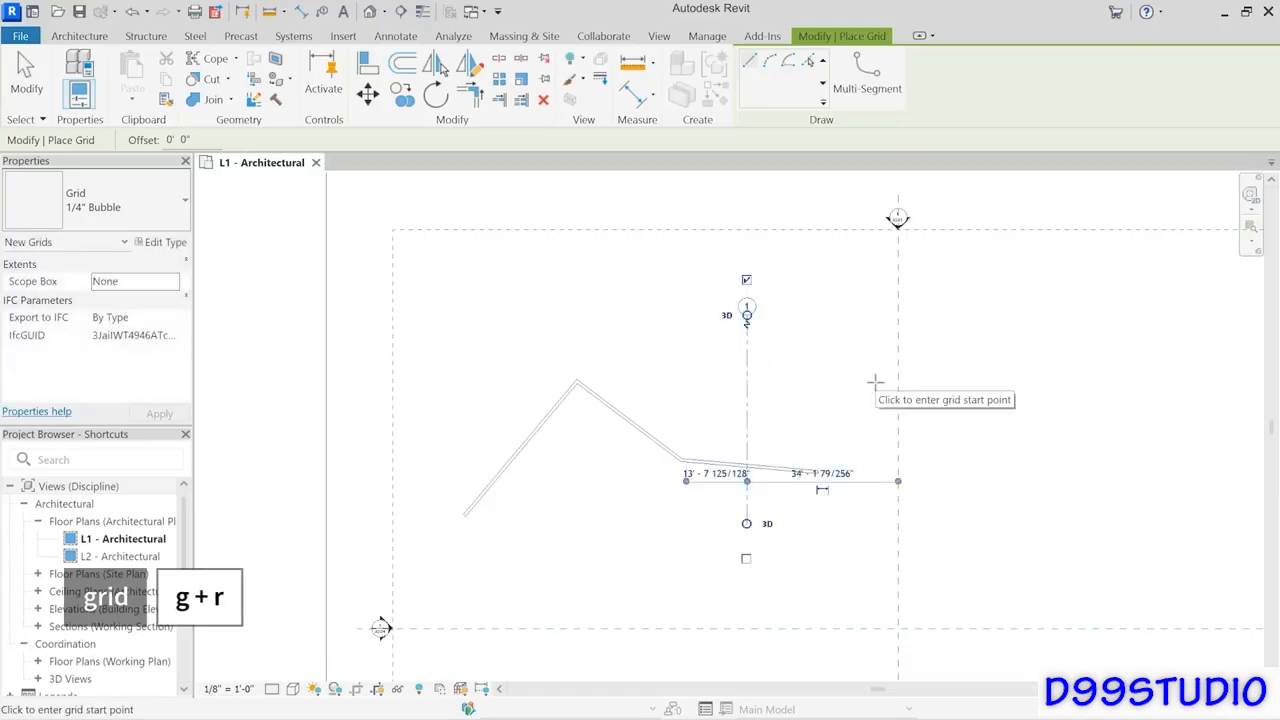
pyautogui.press('Escape')
pyautogui.press('Escape')
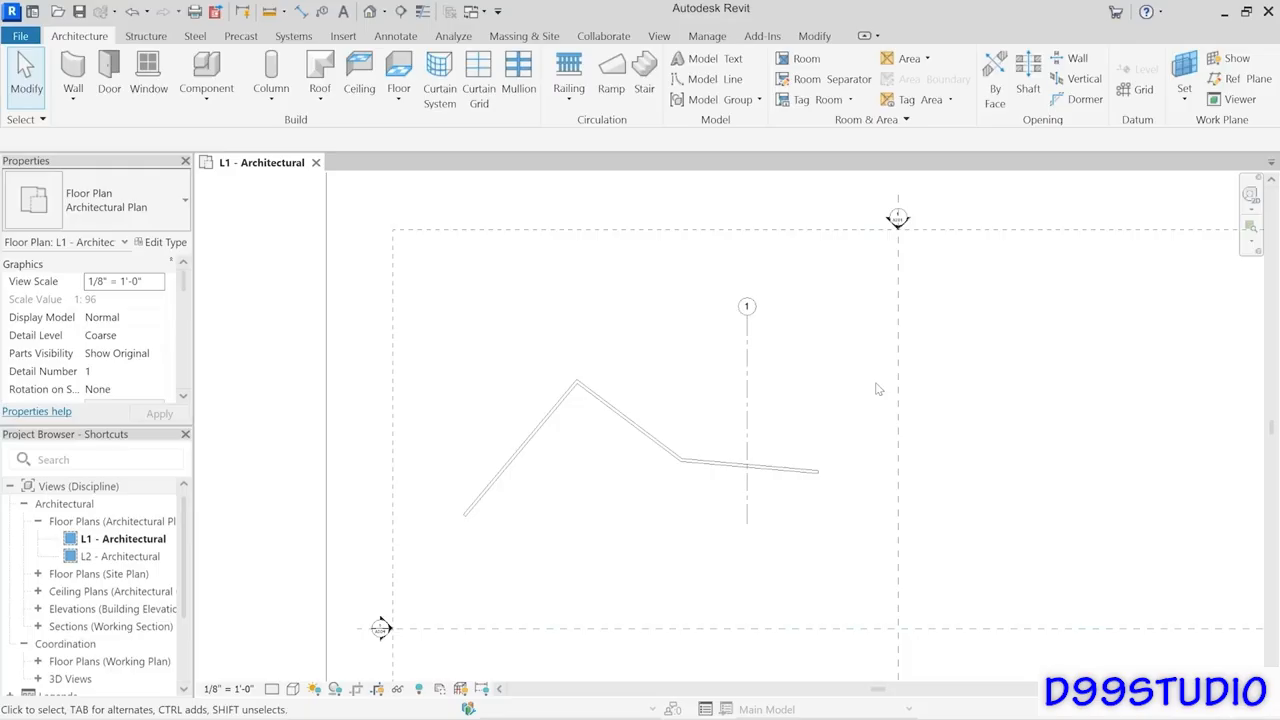
# Place a 36" x 84" Door-Passage-Single-Flush in the first wall and a 36" x 48" Window-Fixed in the middle wall.
pyautogui.press('l')
pyautogui.press('l')
pyautogui.press('d')
pyautogui.press('r')
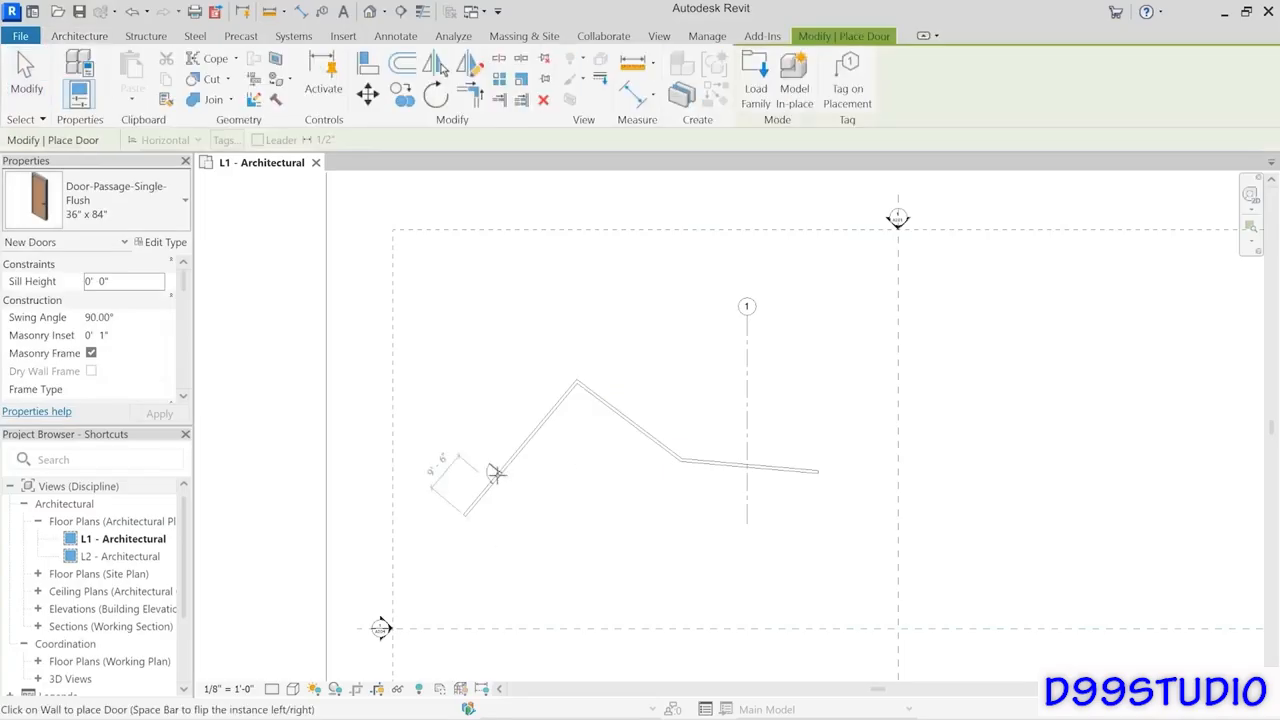
pyautogui.press('d')
pyautogui.press('r')
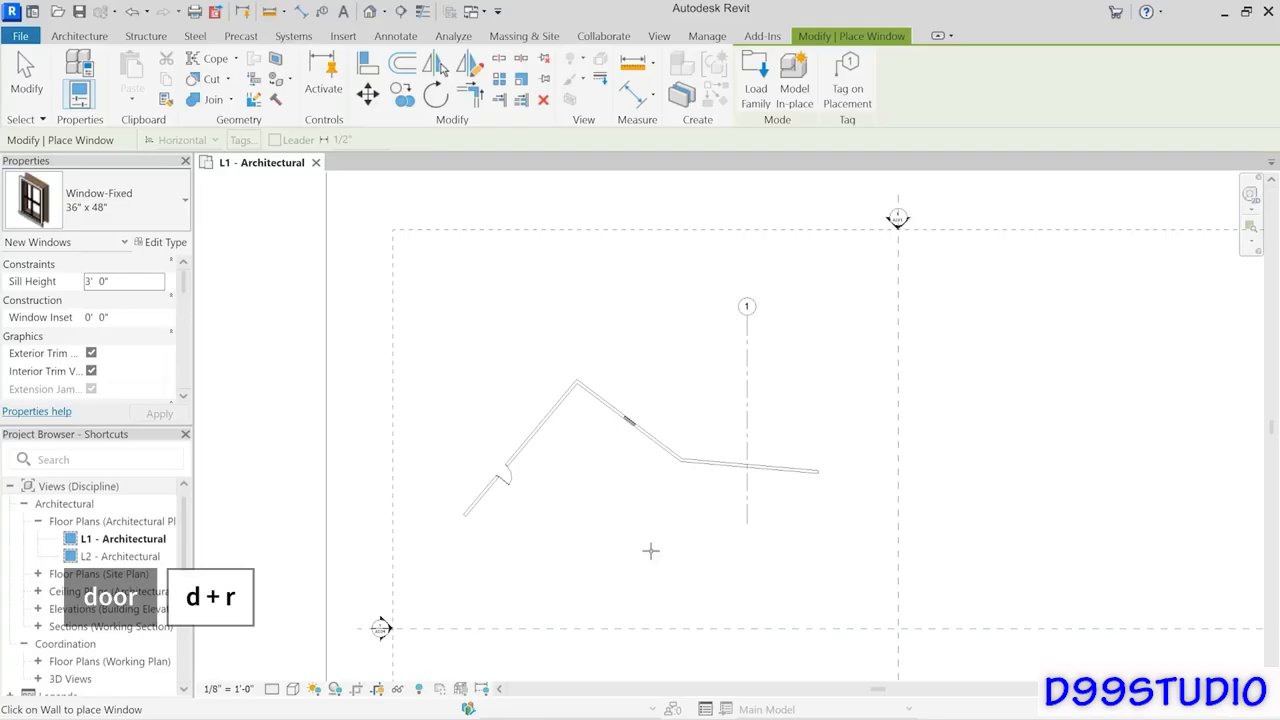
pyautogui.press('Escape')
pyautogui.press('Escape')
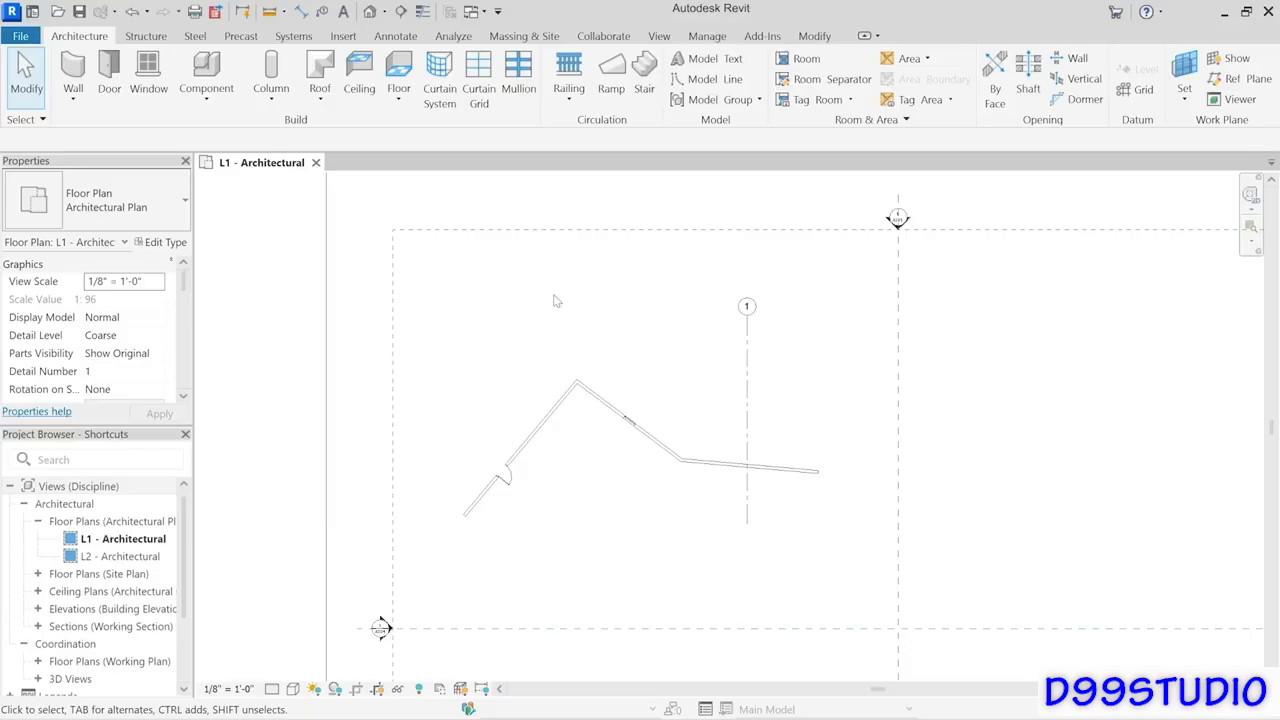
# Open the Keyboard Shortcuts settings and examine the shortcuts assigned to the commands, including Scale.
pyautogui.click(660, 38)
pyautogui.click(1126, 92)
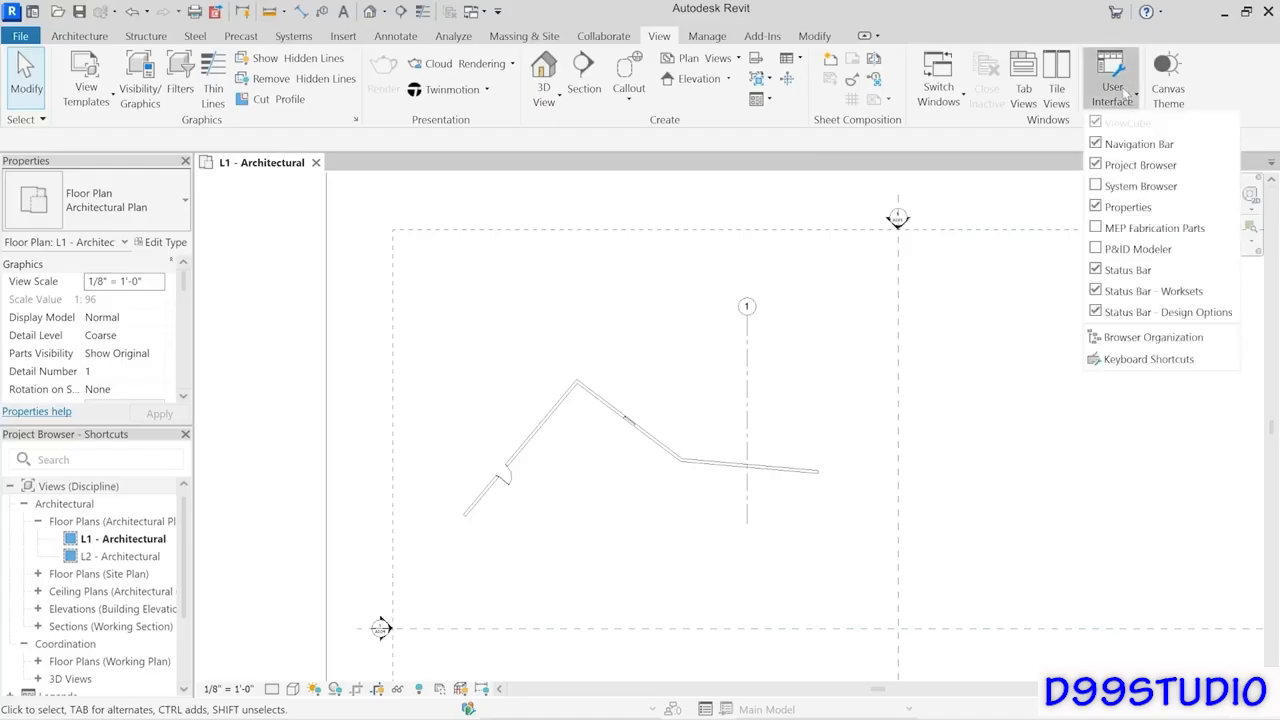
pyautogui.click(1160, 364)
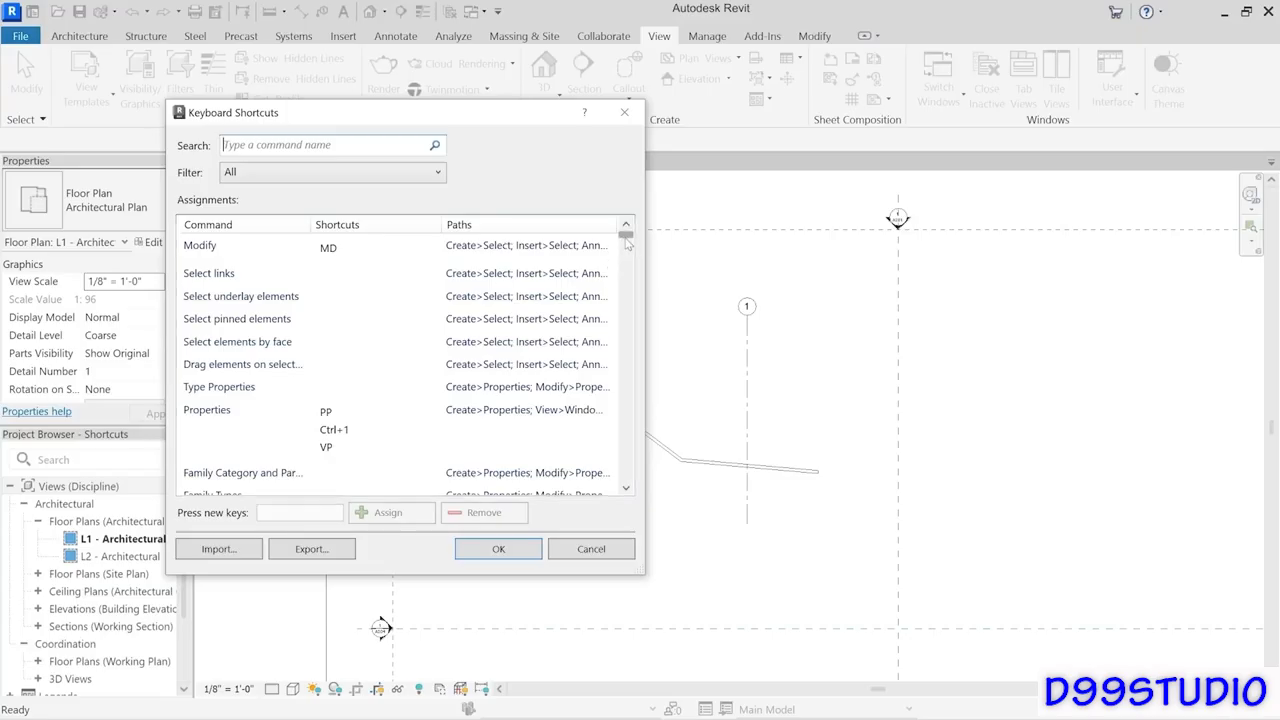
pyautogui.moveTo(627, 243); pyautogui.dragTo(625, 264)
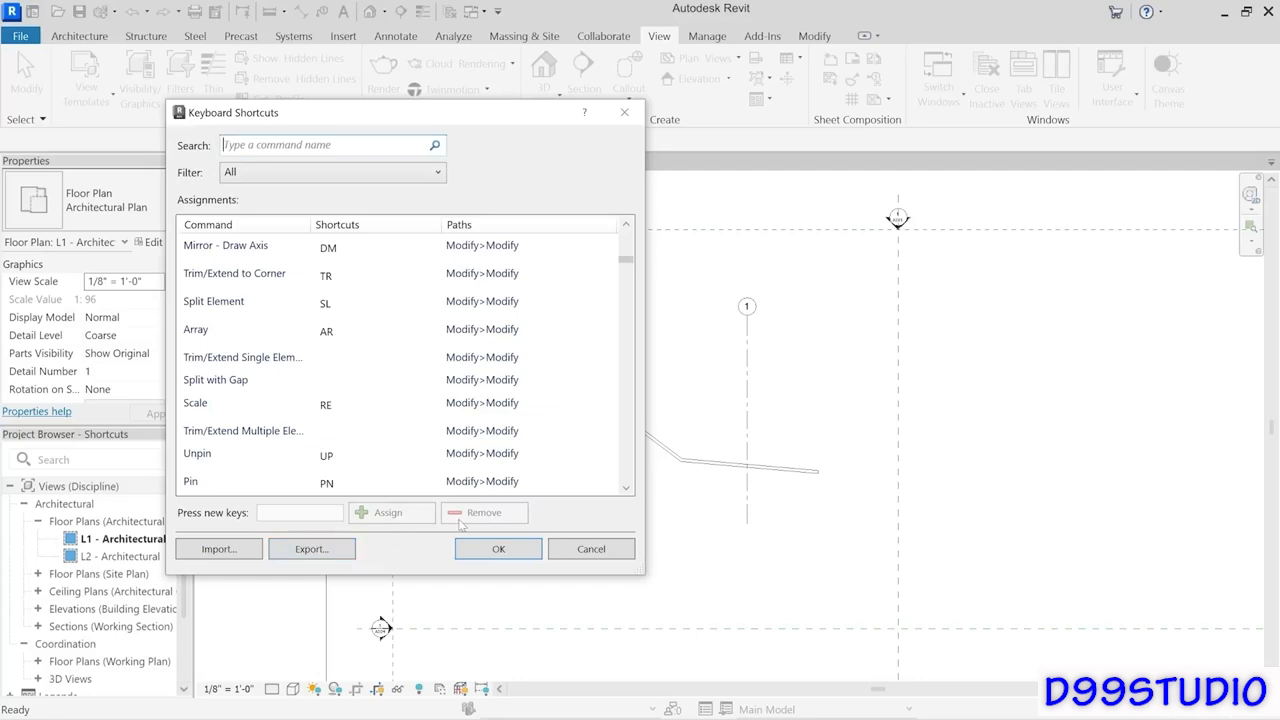
pyautogui.click(231, 410)
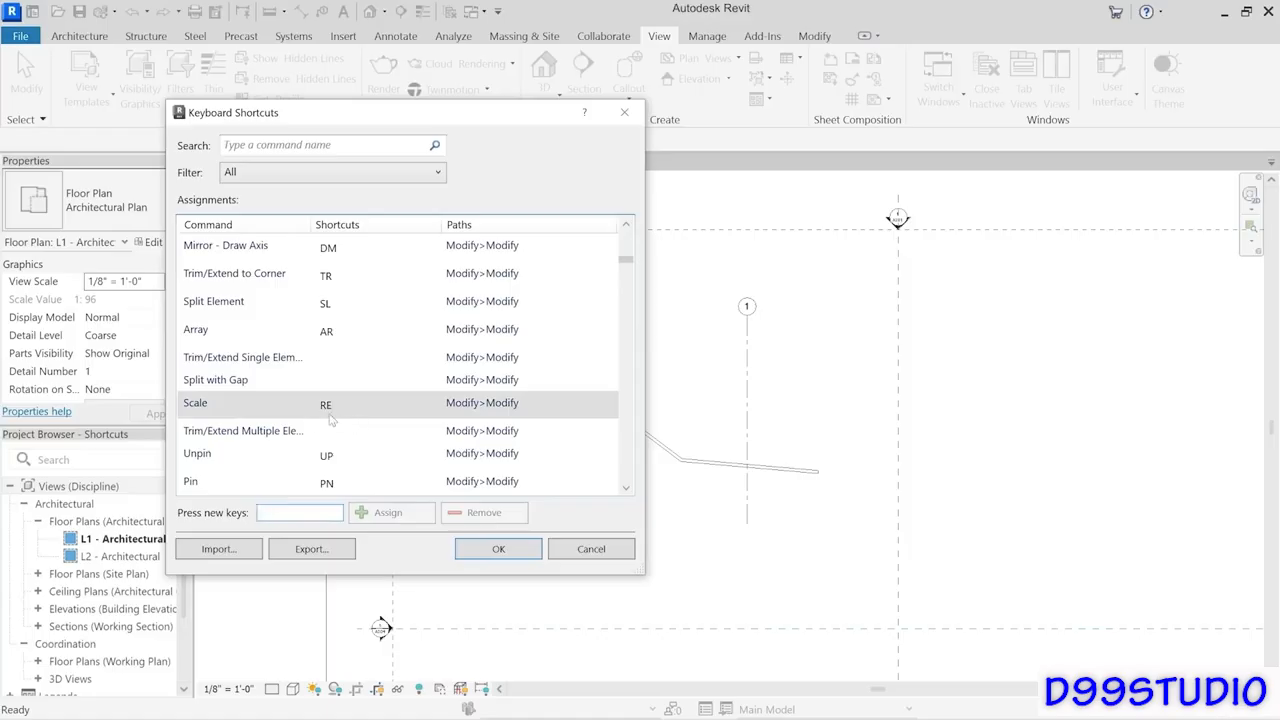
pyautogui.click(330, 414)
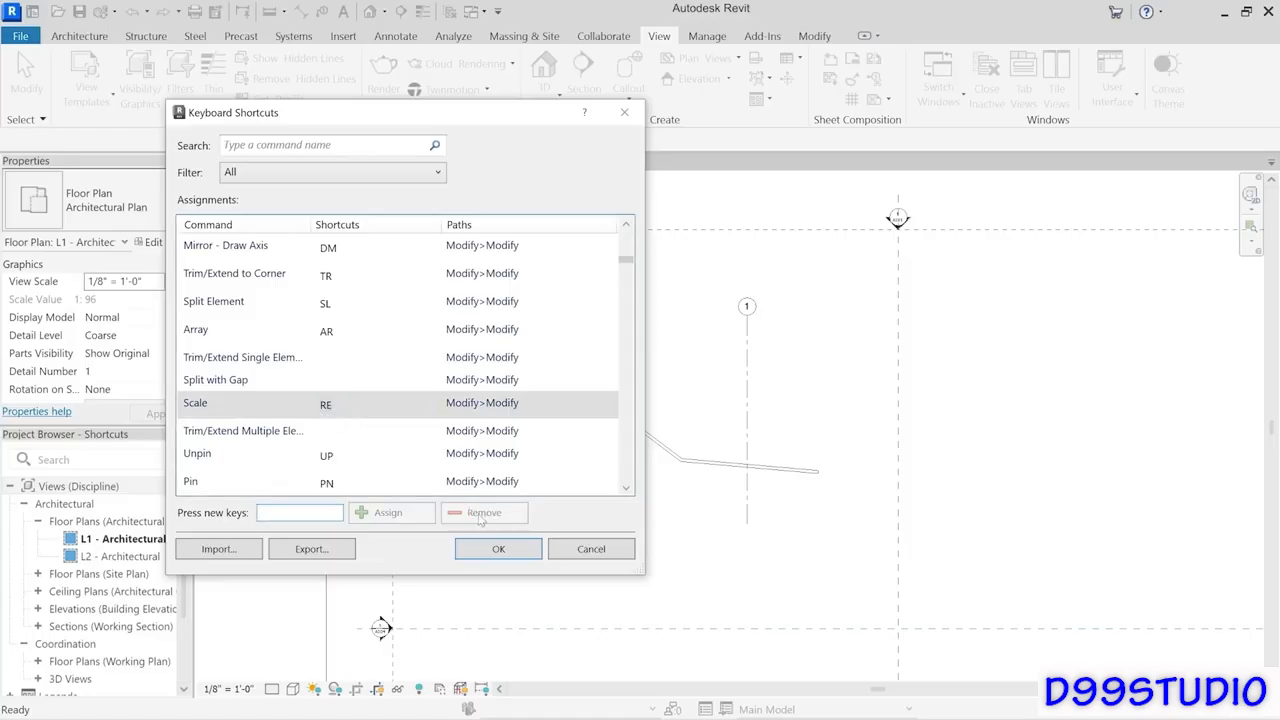
# Try to assign the shortcut AR to Trim/Extend Multiple Elements, and leave the Keyboard Shortcuts settings without saving.
pyautogui.click(247, 437)
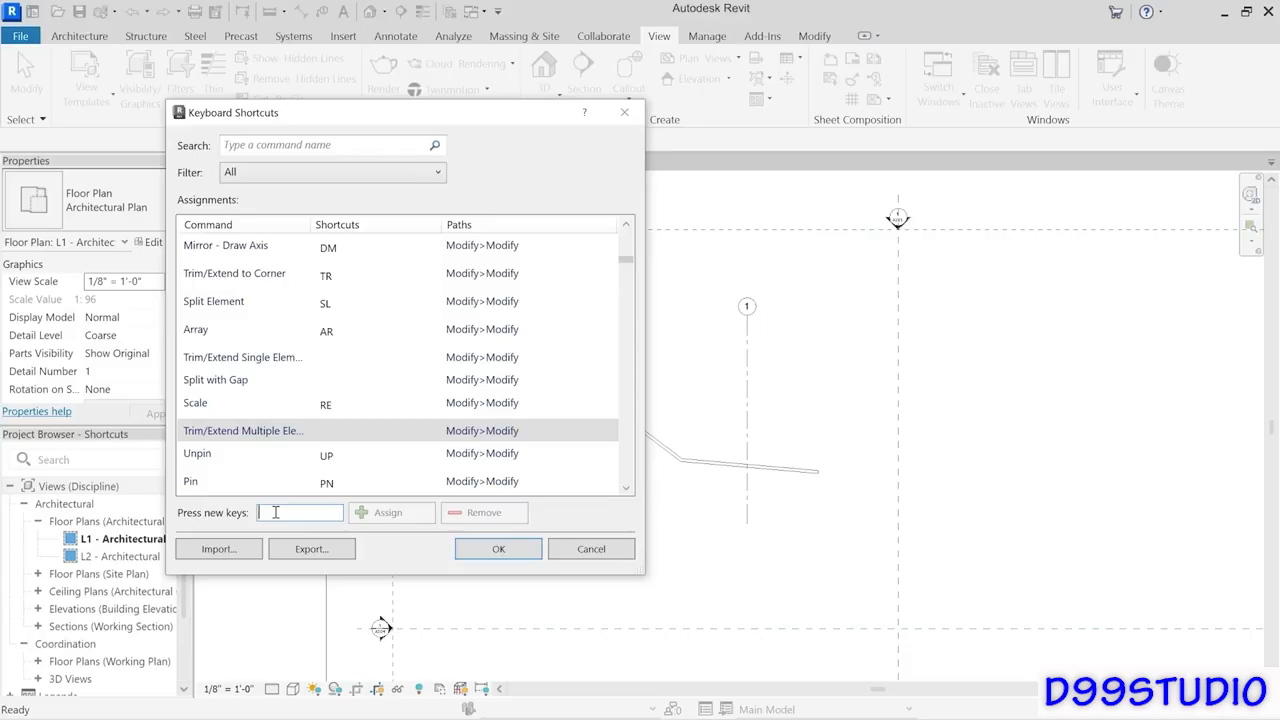
pyautogui.write('AR')
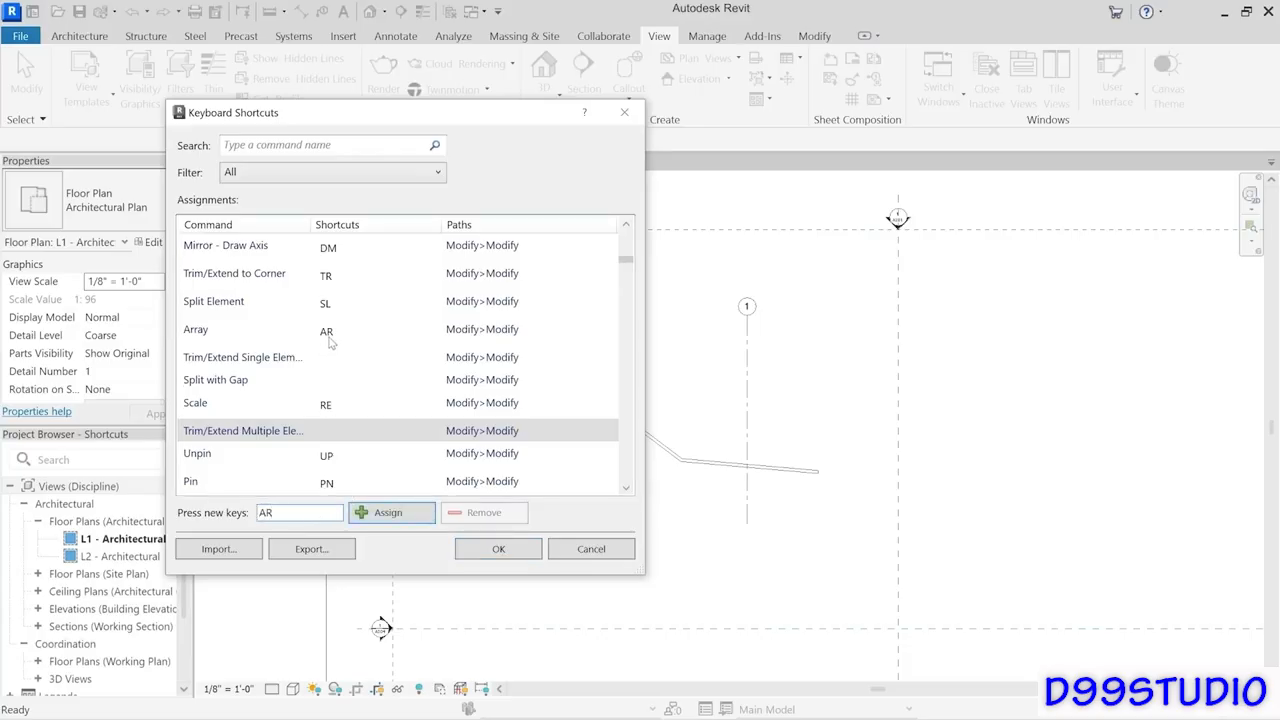
pyautogui.click(408, 516)
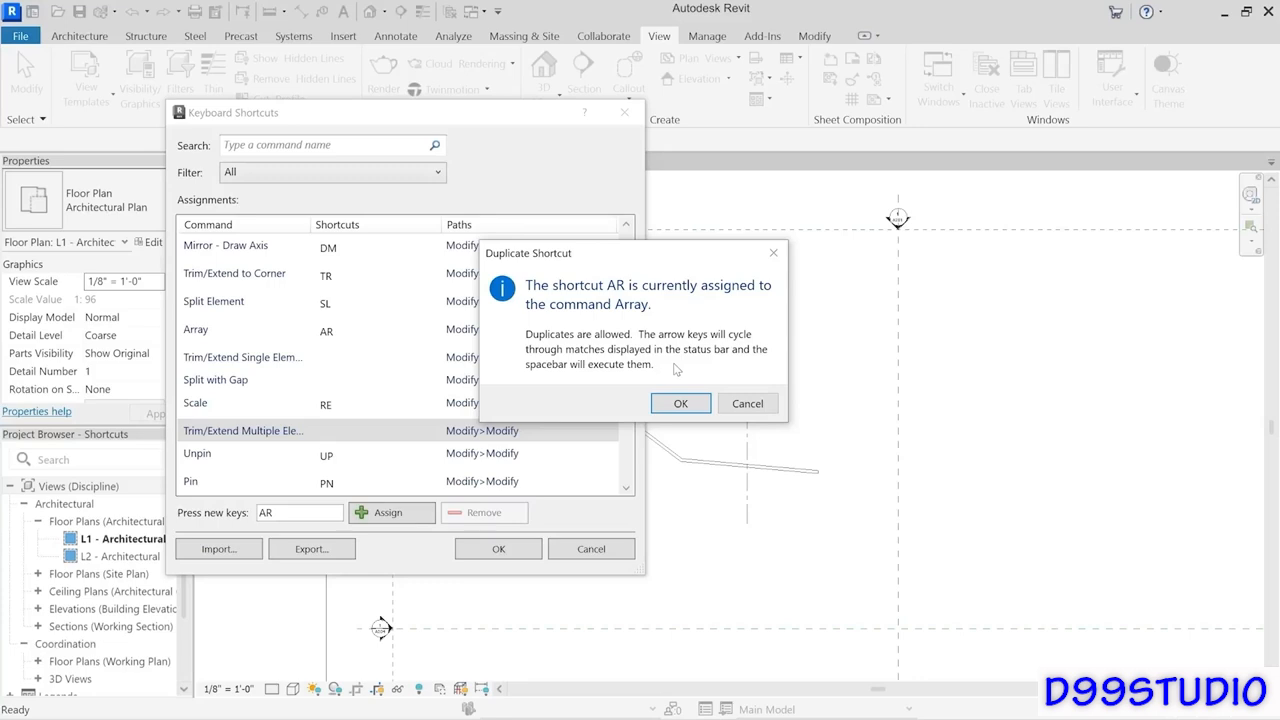
pyautogui.click(746, 405)
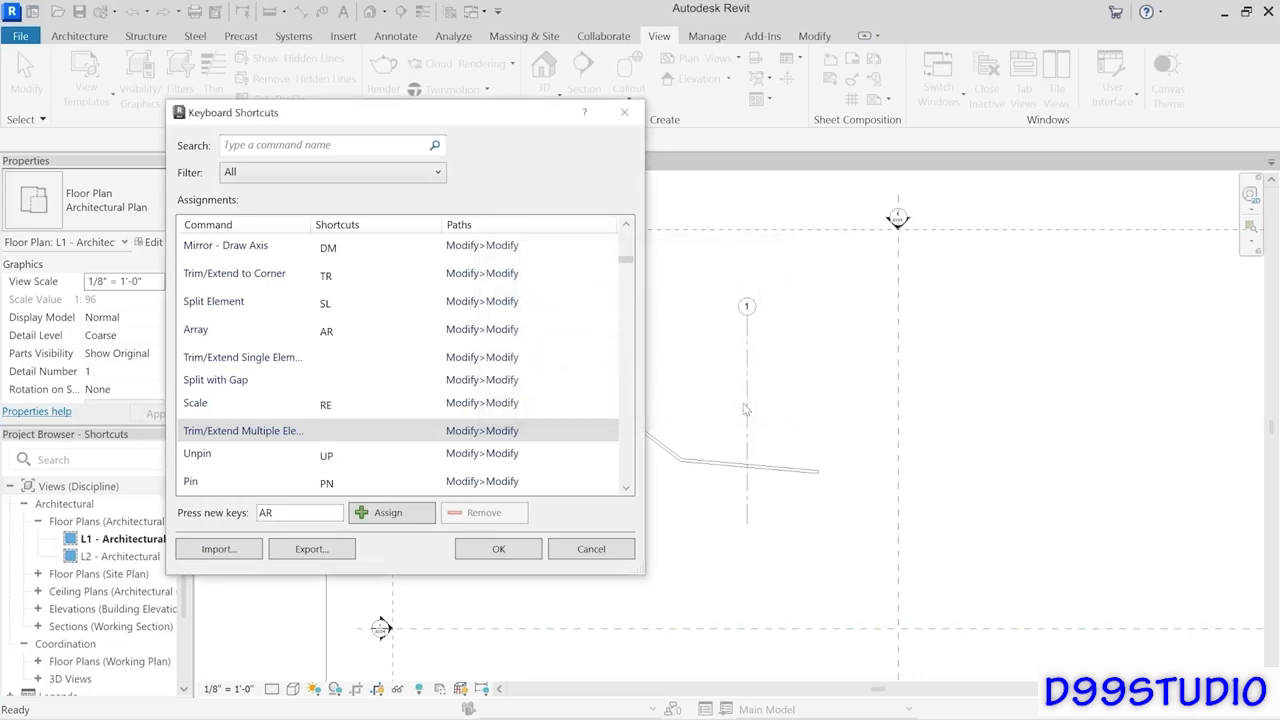
pyautogui.click(574, 550)
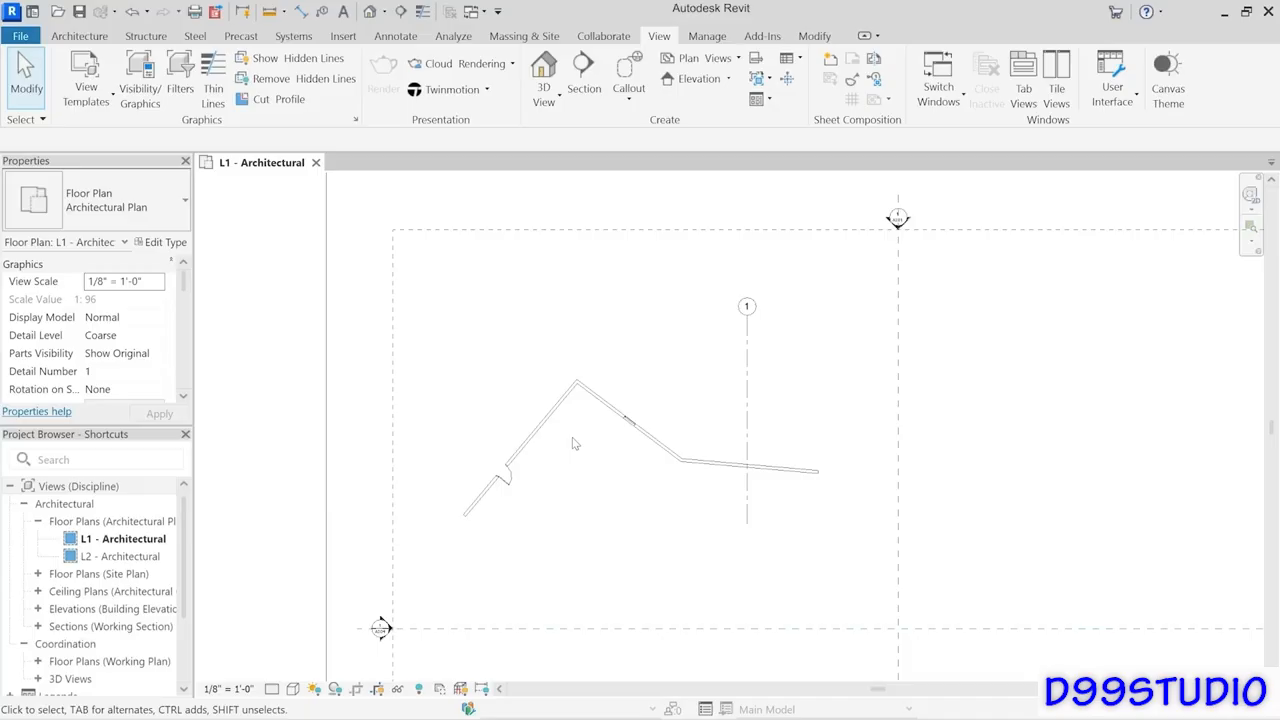
# Start the Wall command and open the Keyboard Shortcuts settings by shortcut, cancelling both without changes.
pyautogui.press('w')
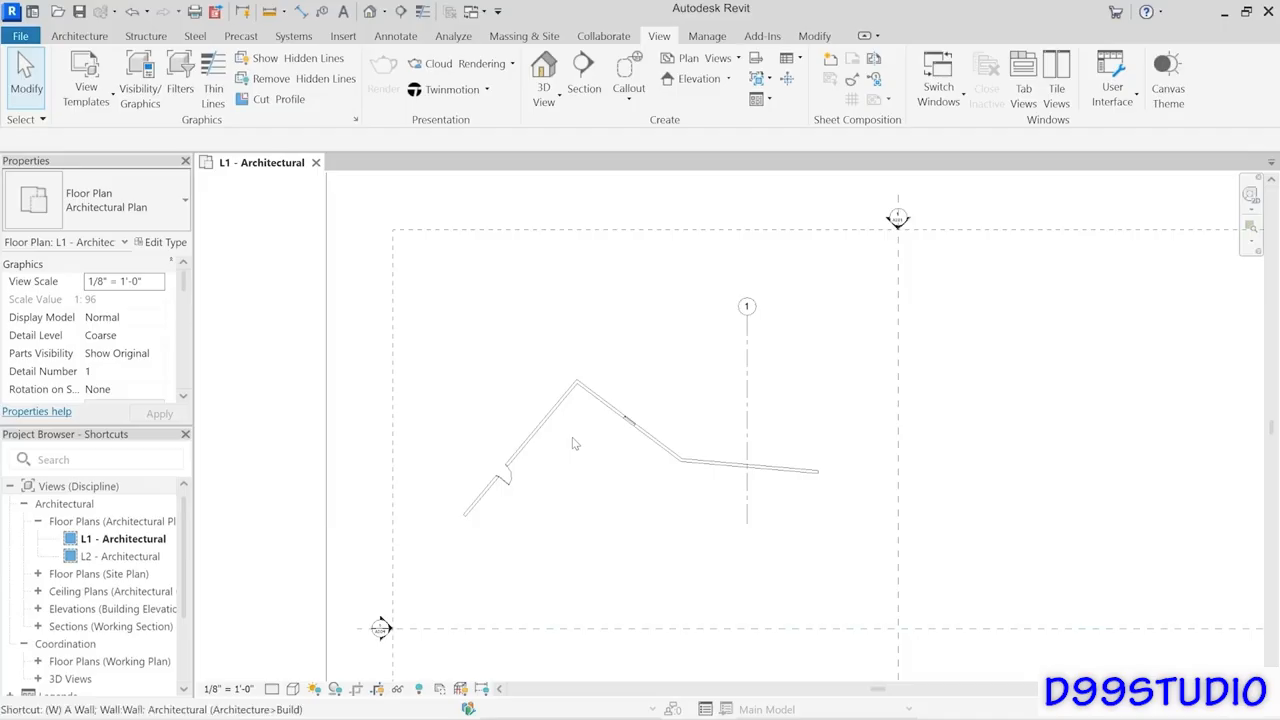
pyautogui.press('a')
pyautogui.press('k')
pyautogui.press('s')
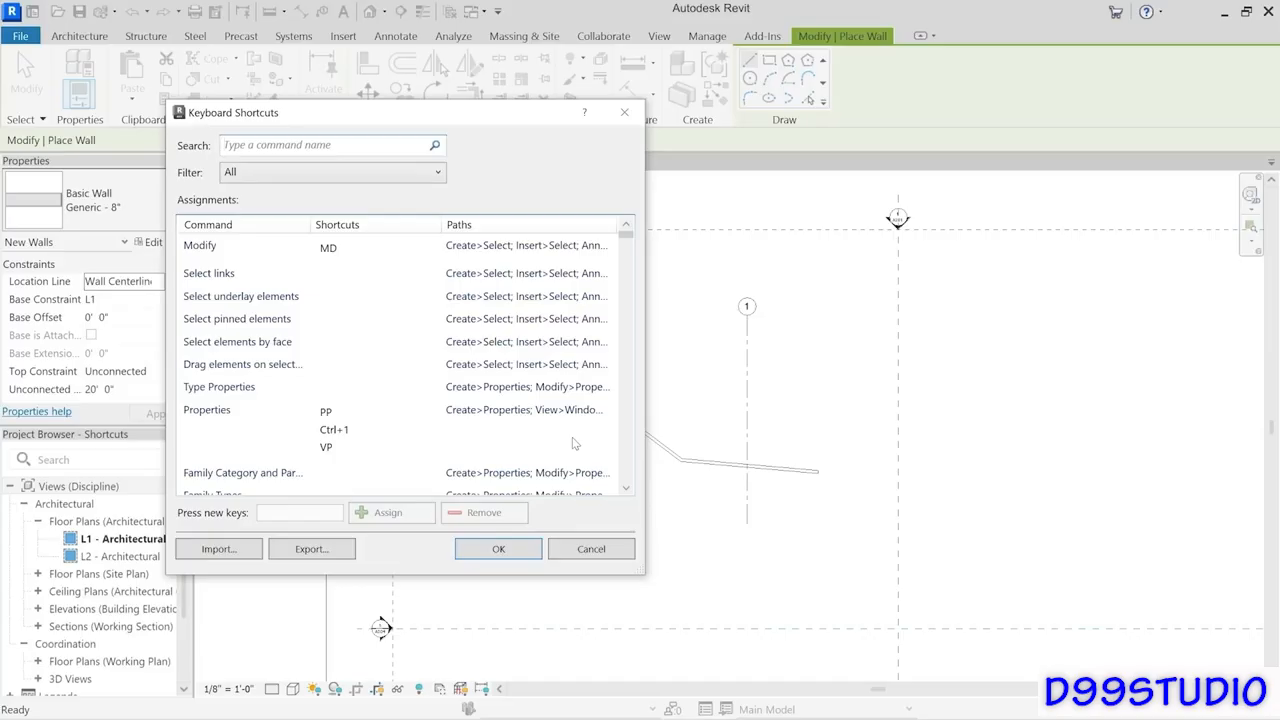
pyautogui.click(569, 553)
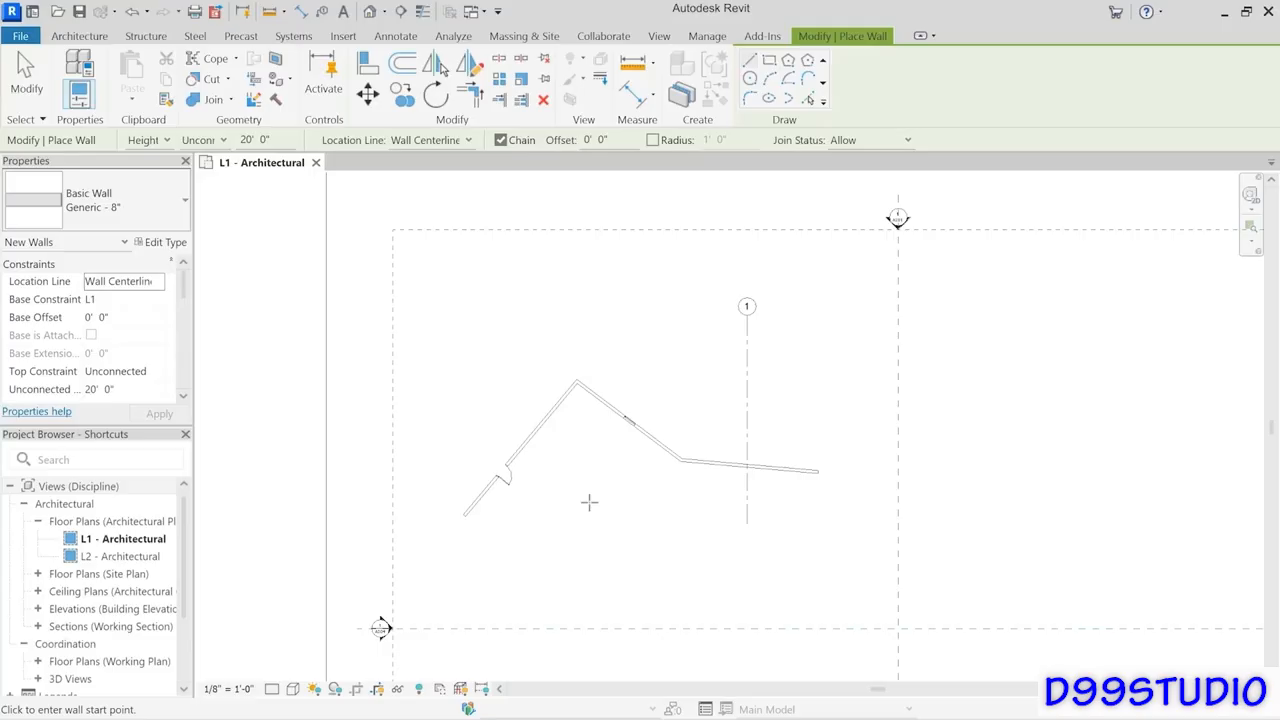
pyautogui.press('Escape')
pyautogui.press('Escape')
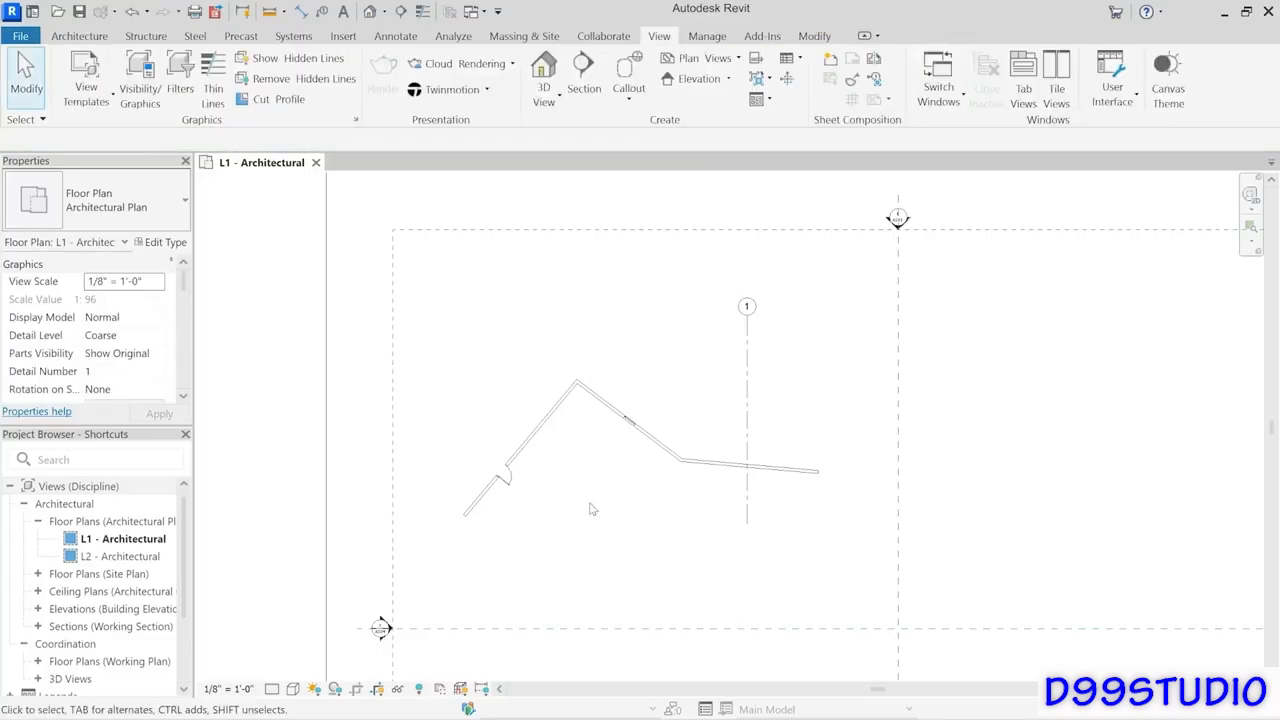
# Draw a chain of two connected Generic - 8" walls above the existing three-segment wall, crossing no grid line.
pyautogui.rightClick(635, 327)
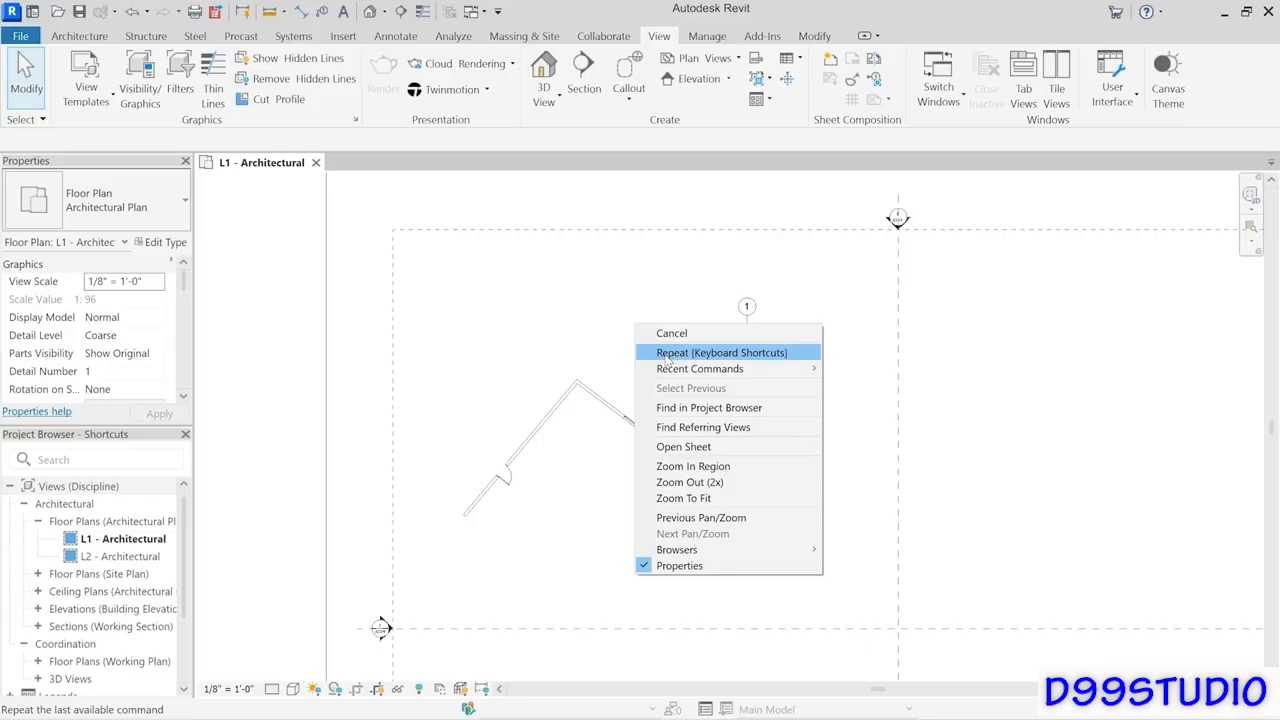
pyautogui.click(611, 346)
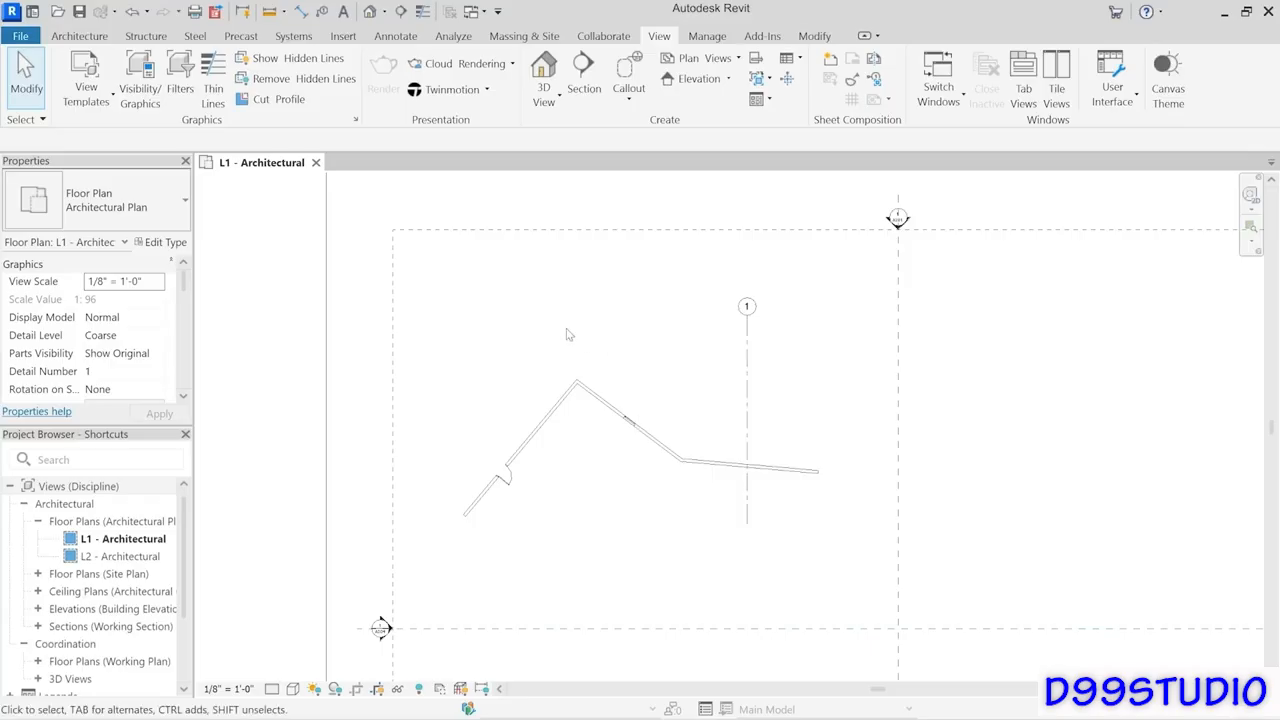
pyautogui.press('w')
pyautogui.press('a')
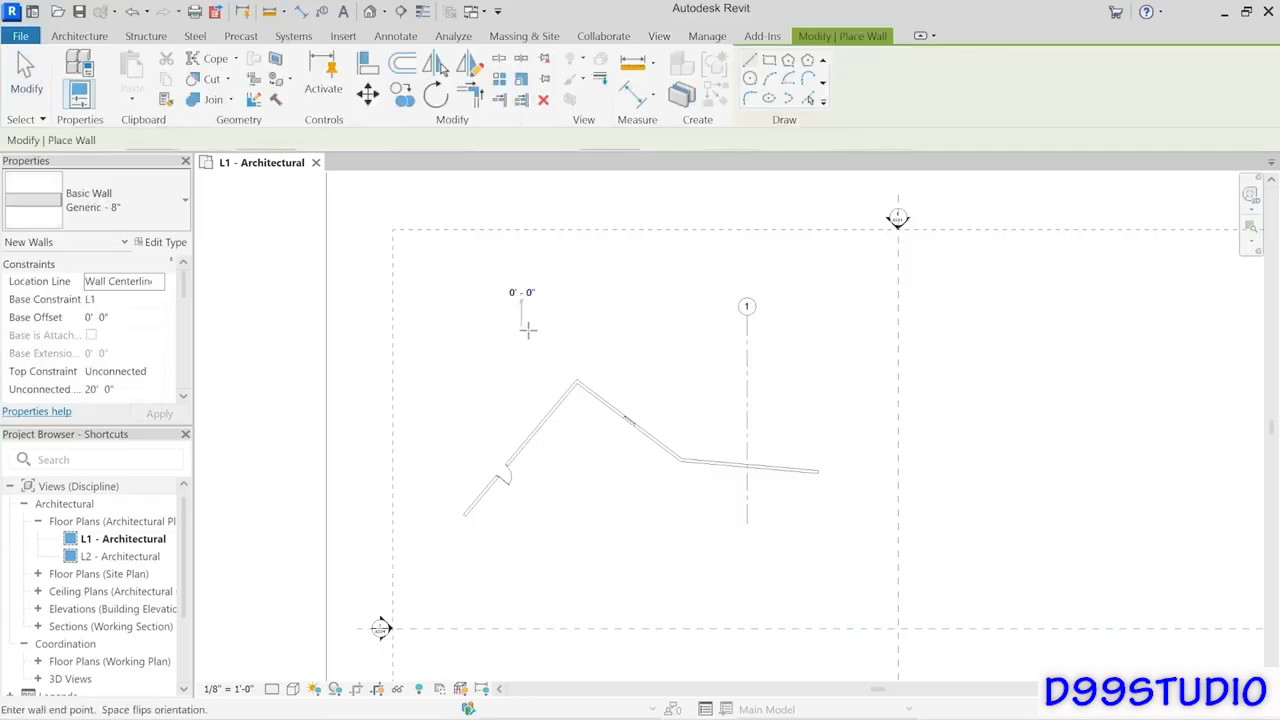
pyautogui.click(523, 328)
pyautogui.click(623, 342)
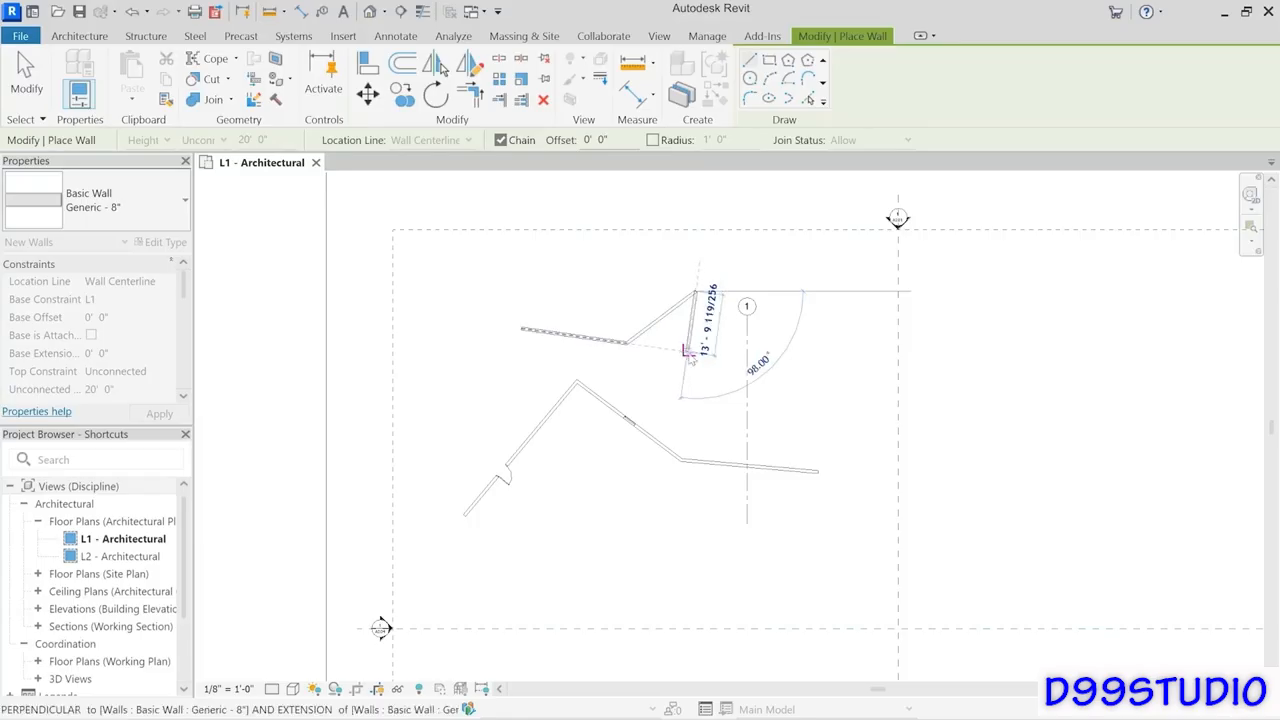
pyautogui.click(695, 291)
pyautogui.press('Escape')
pyautogui.press('Escape')
pyautogui.rightClick(691, 342)
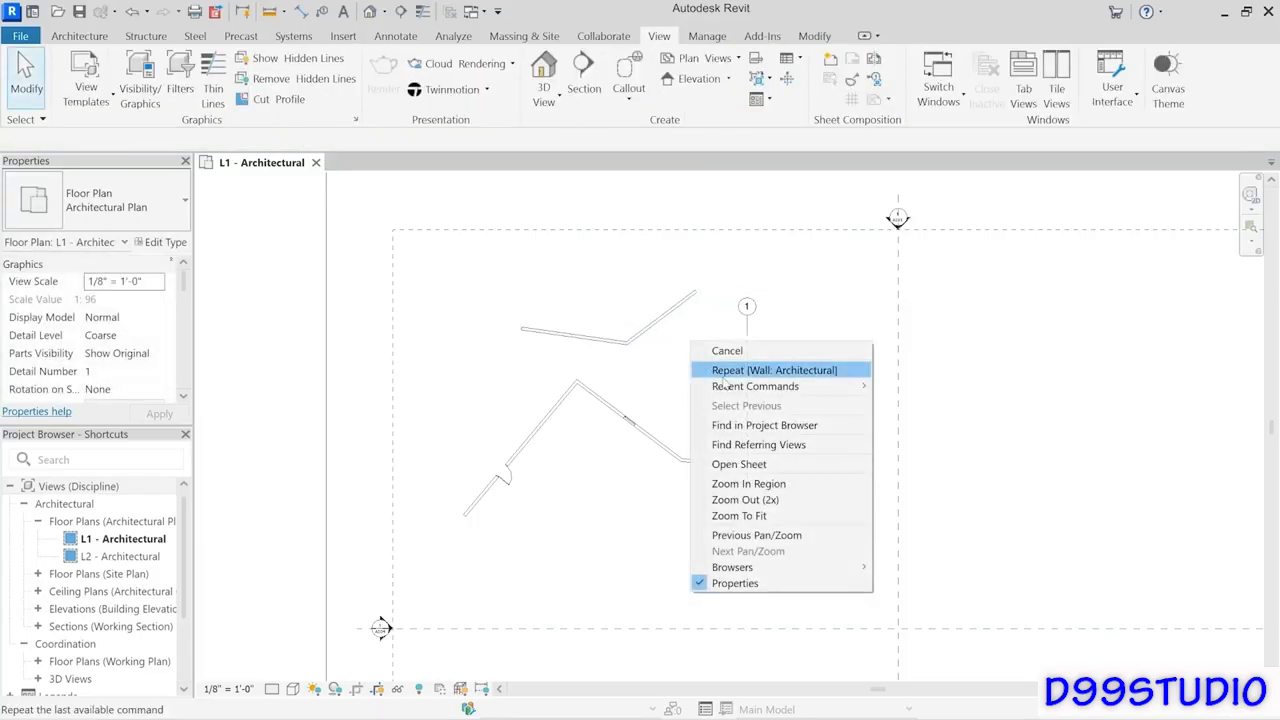
pyautogui.click(636, 509)
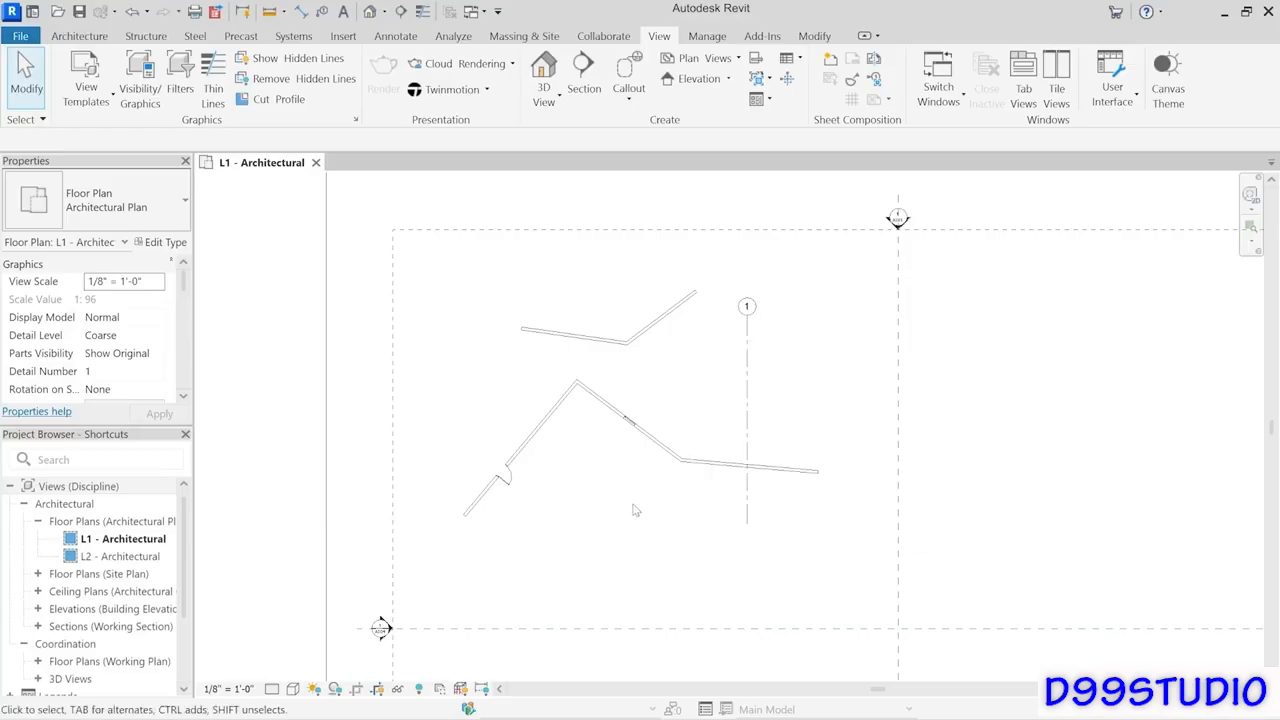
pyautogui.press('d')
pyautogui.press('r')
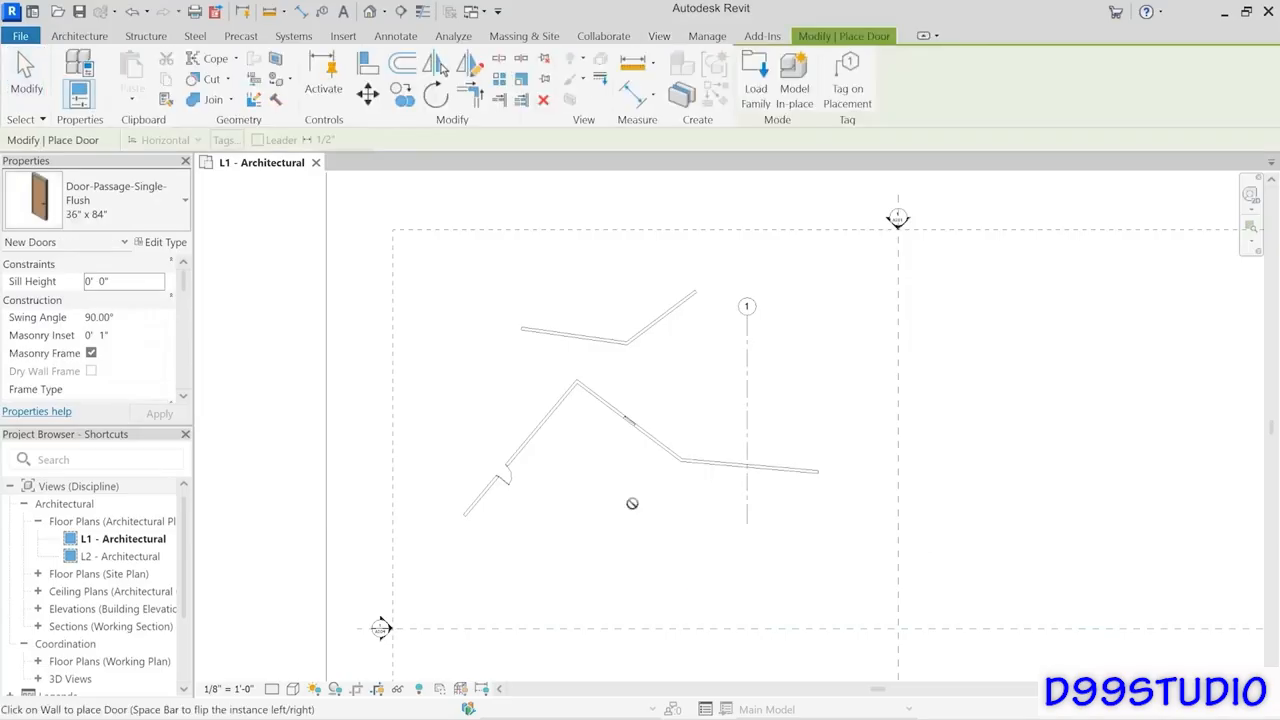
# Draw one short diagonal Generic - 8" wall below the existing three-segment wall, between the door and grid 1.
pyautogui.press('w')
pyautogui.press('a')
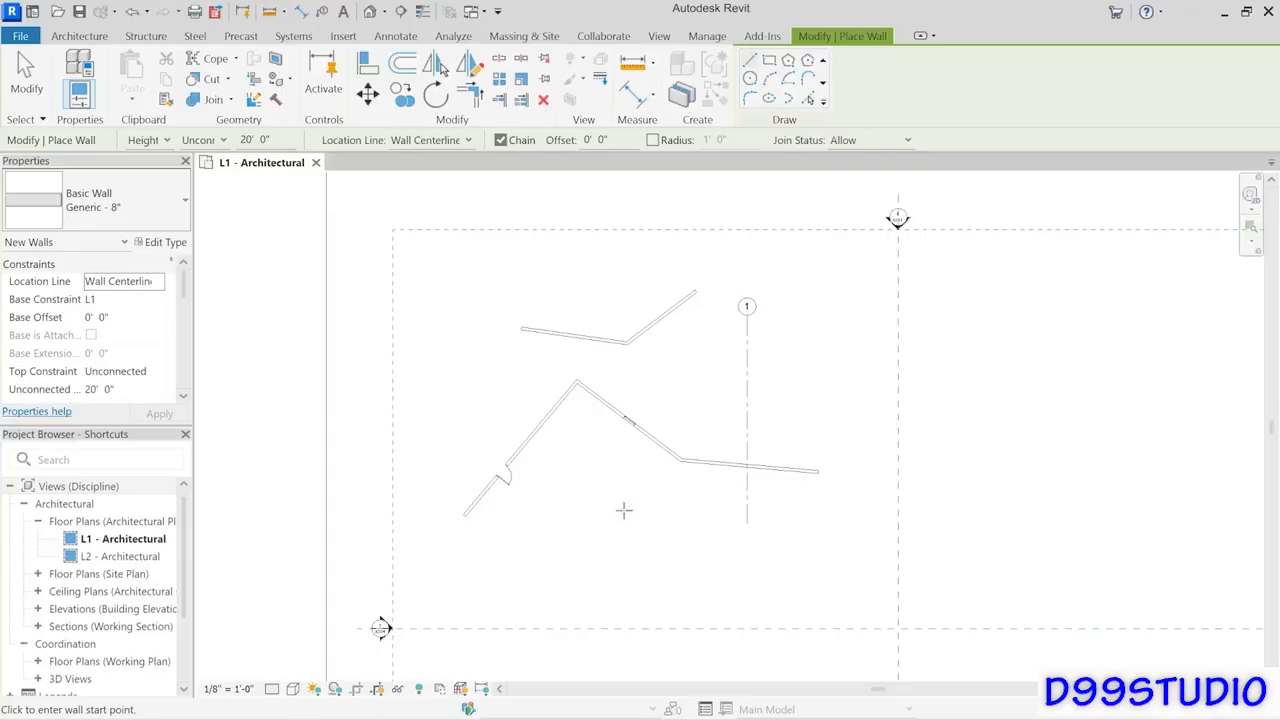
pyautogui.click(609, 497)
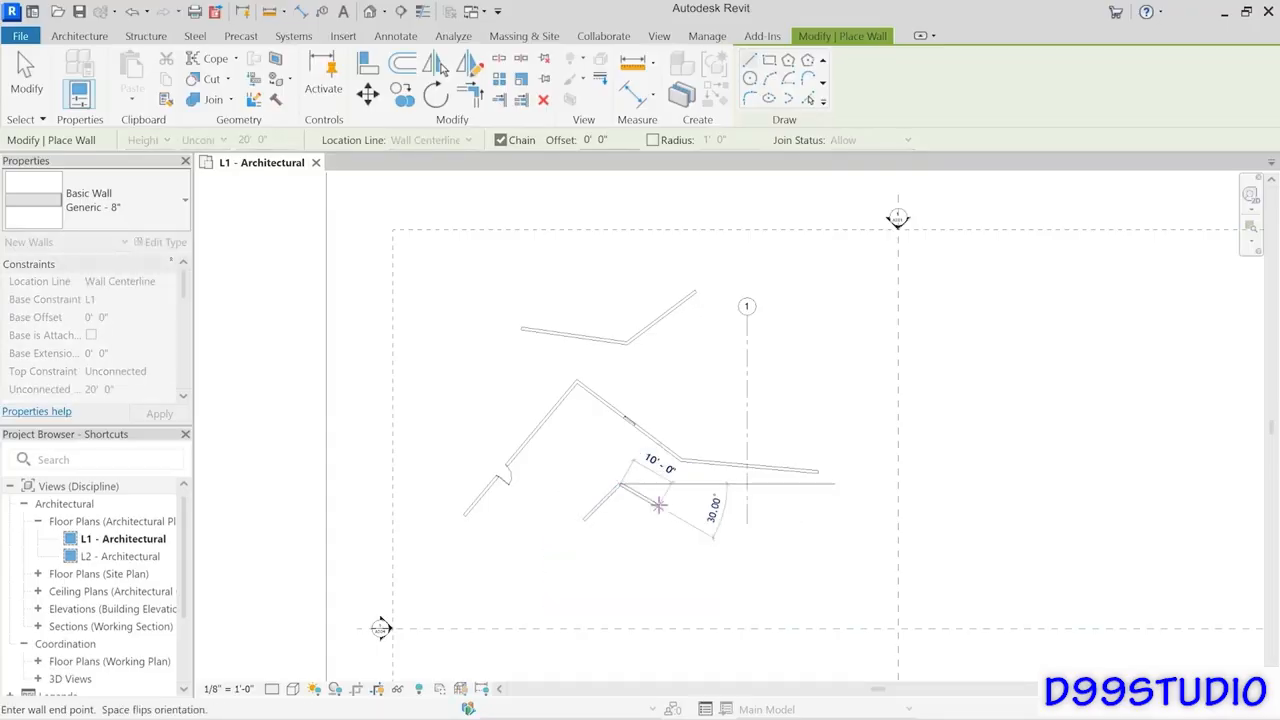
pyautogui.press('Escape')
pyautogui.press('Escape')
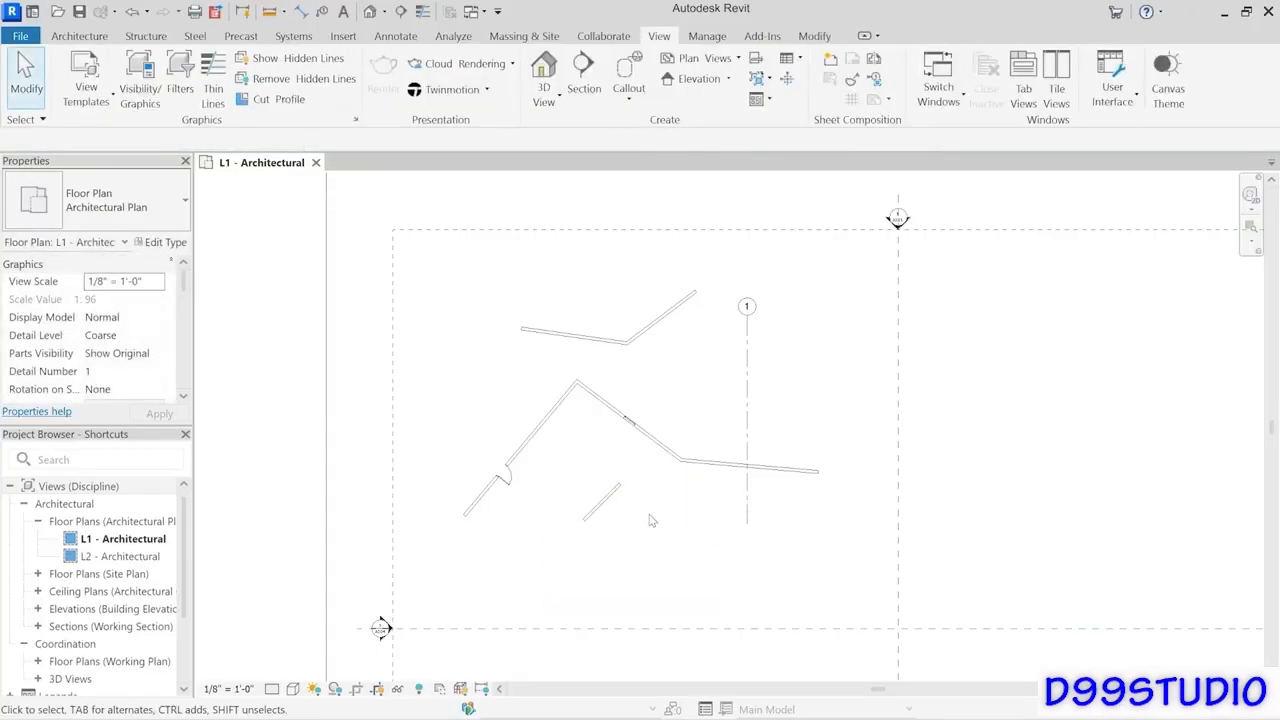